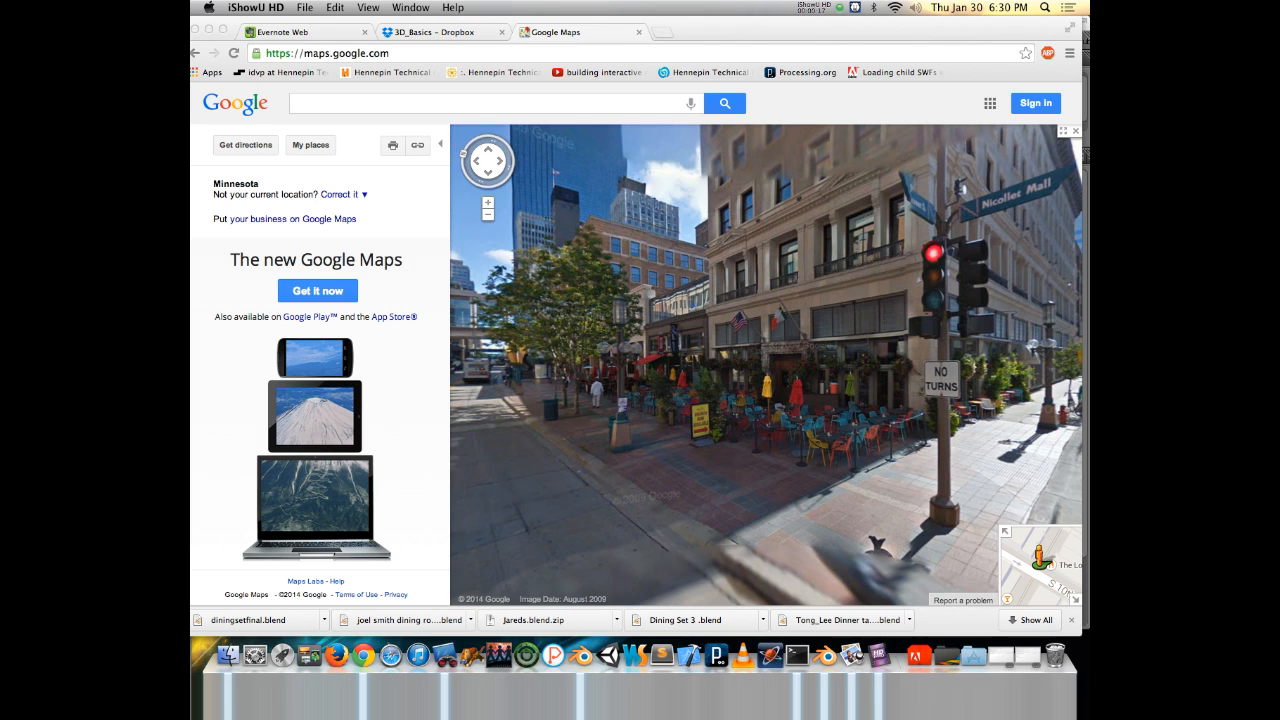
Switch to Blender and show the Nicollet_Mall.blend scene in solid shading from outside the camera view.
left_click_drag(192, 62, 706, 23)
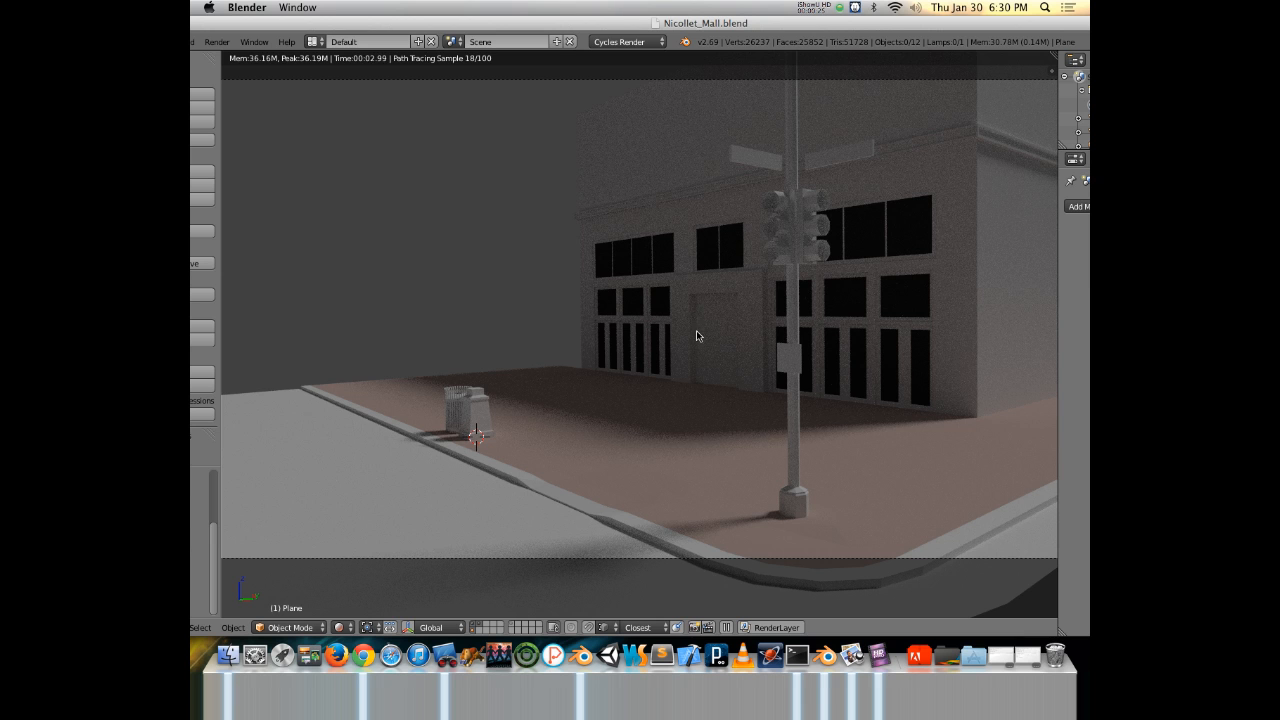
key("z")
mouse_move(659, 321)
middle_mouse_down()
mouse_move(680, 351)
mouse_move(667, 360)
mouse_move(701, 222)
mouse_move(686, 251)
mouse_move(630, 230)
mouse_move(712, 209)
mouse_move(686, 389)
mouse_move(706, 391)
mouse_move(675, 397)
mouse_move(646, 429)
mouse_move(677, 423)
mouse_move(711, 323)
mouse_move(573, 517)
middle_mouse_up()
scroll(660, 370, "up", 2)
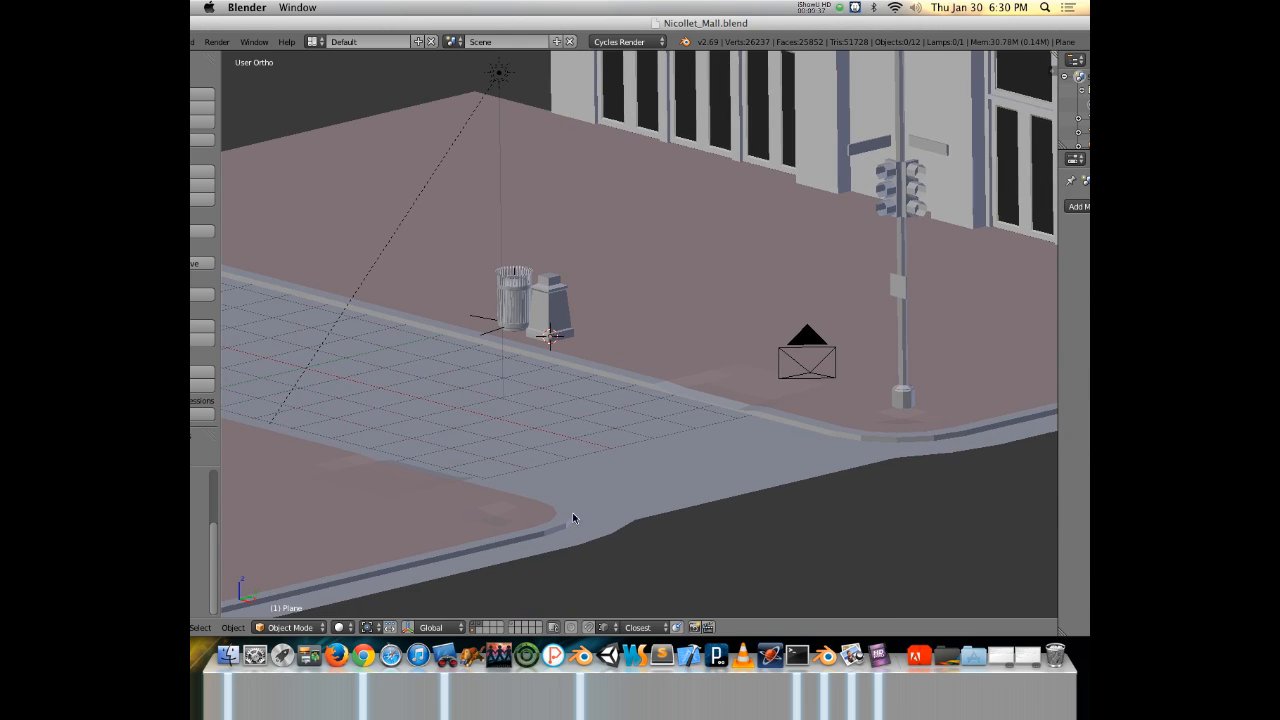
Inspect the road object's mesh in Edit Mode, from the street surface to the curb, and return to Object Mode.
right_click(663, 469)
middle_click_drag(663, 469, 711, 411)
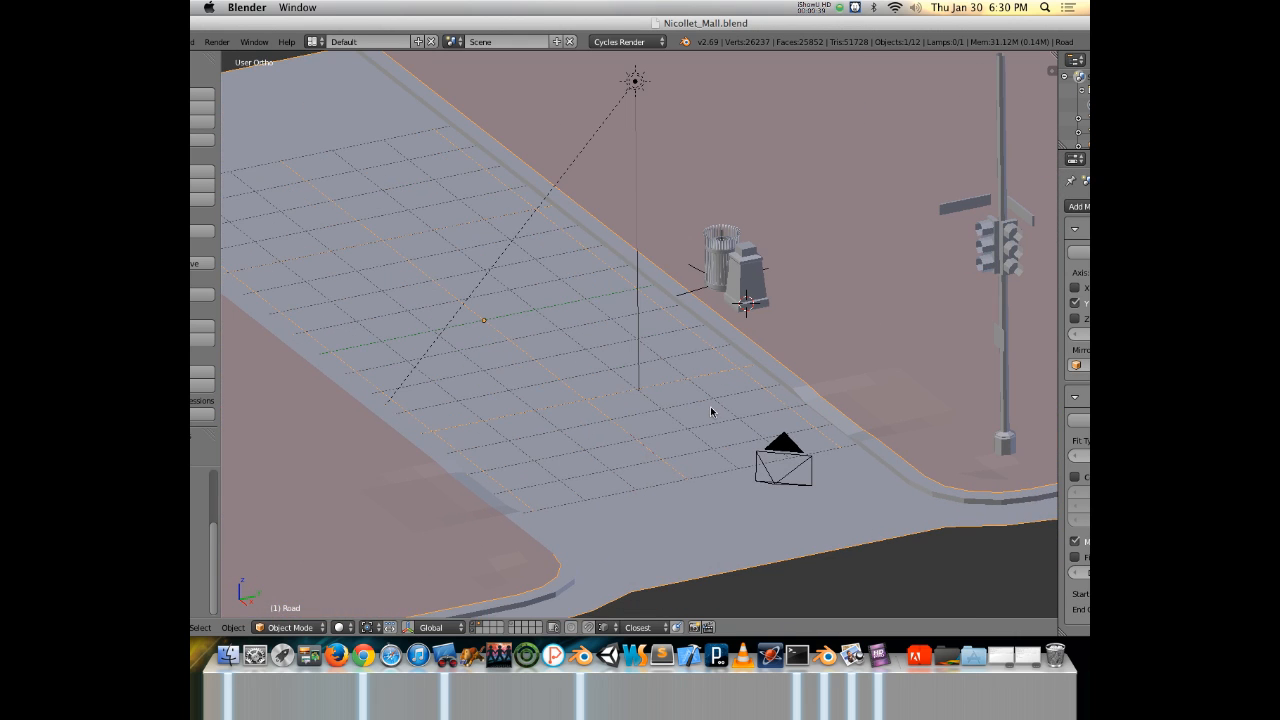
key("Tab")
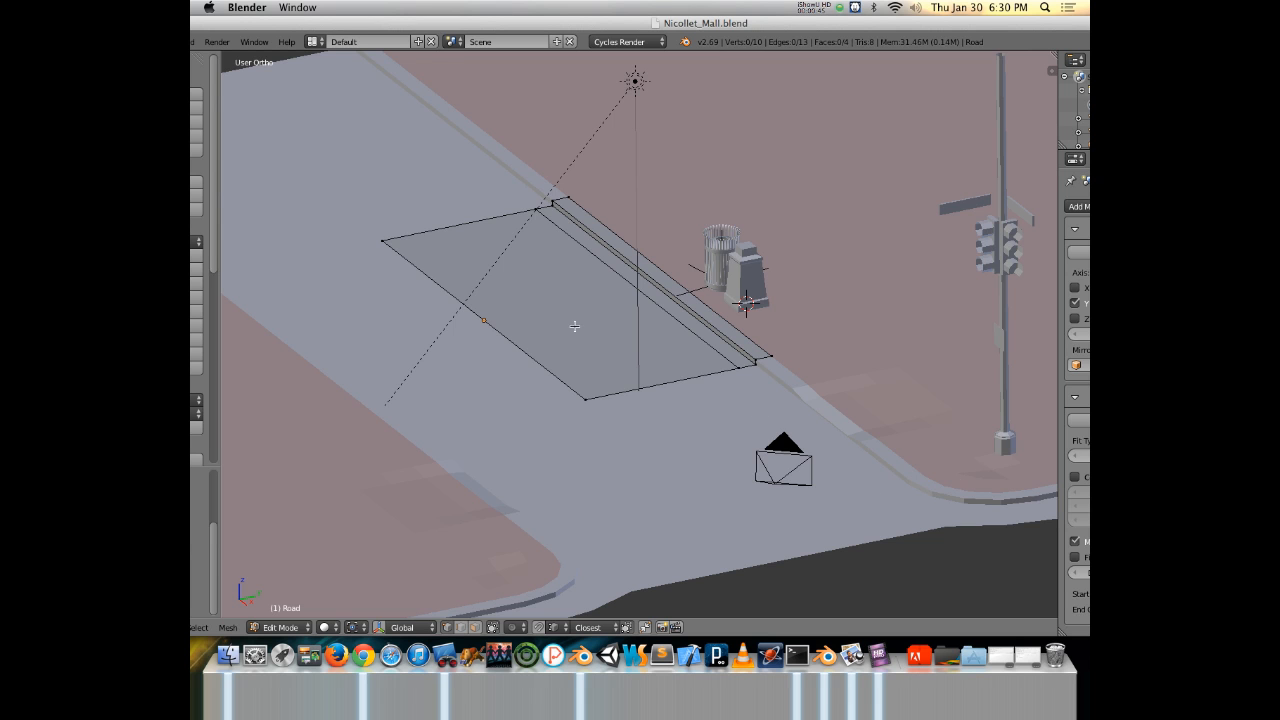
middle_click_drag(473, 369, 547, 409)
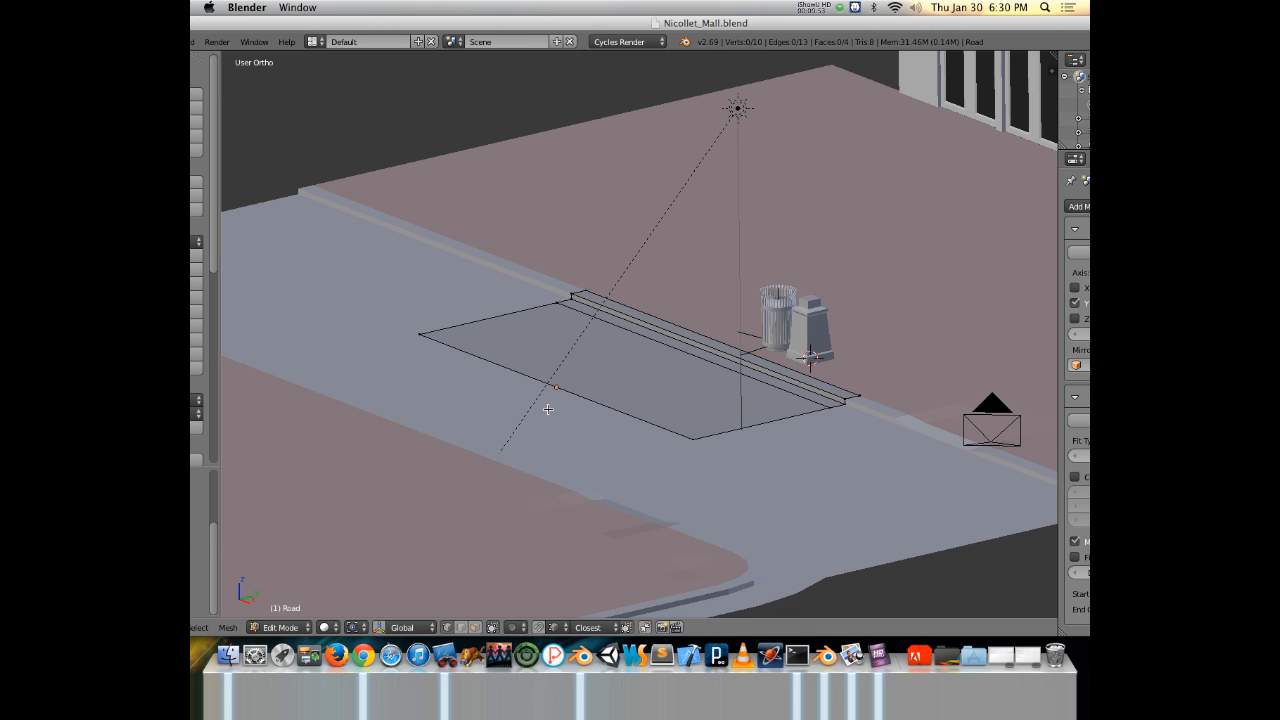
key("Tab")
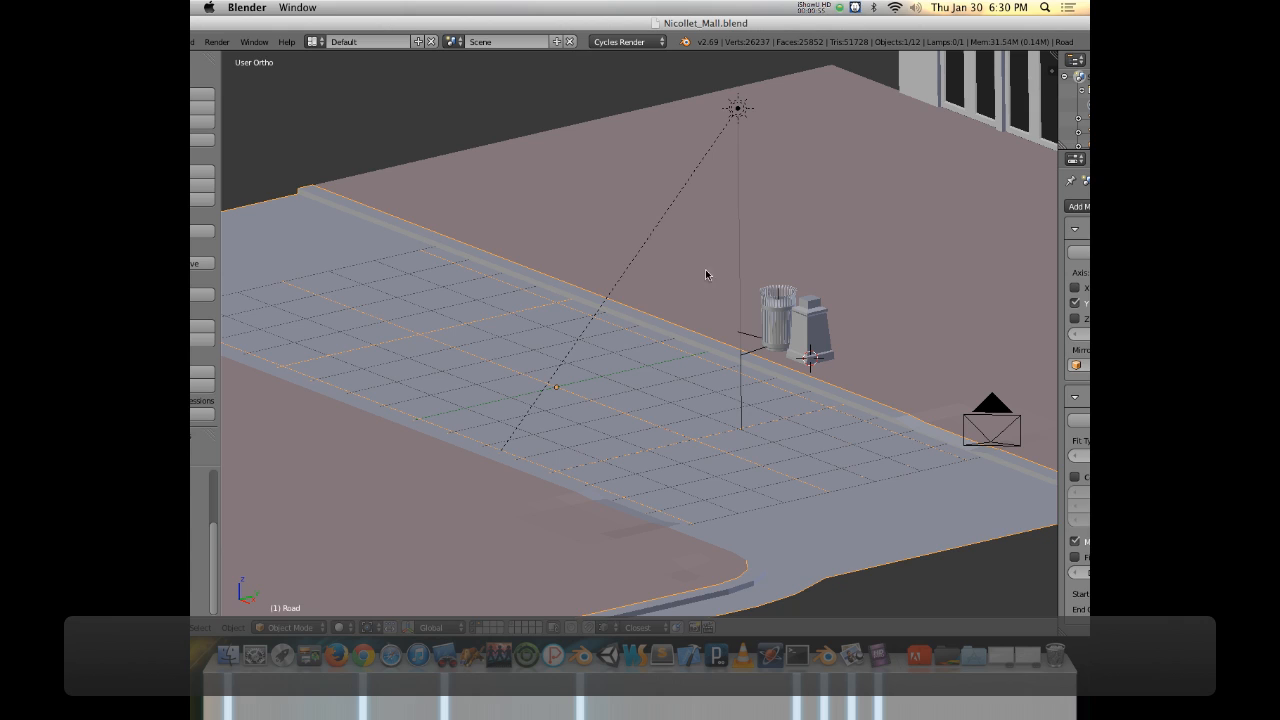
Inspect the sidewalk's mesh in Edit Mode around the rounded street corner and return to Object Mode.
right_click(740, 233)
right_click(883, 247)
middle_click_drag(883, 247, 671, 364, "shift")
scroll(565, 312, "down", 2)
key("Tab")
middle_click_drag(605, 392, 627, 358)
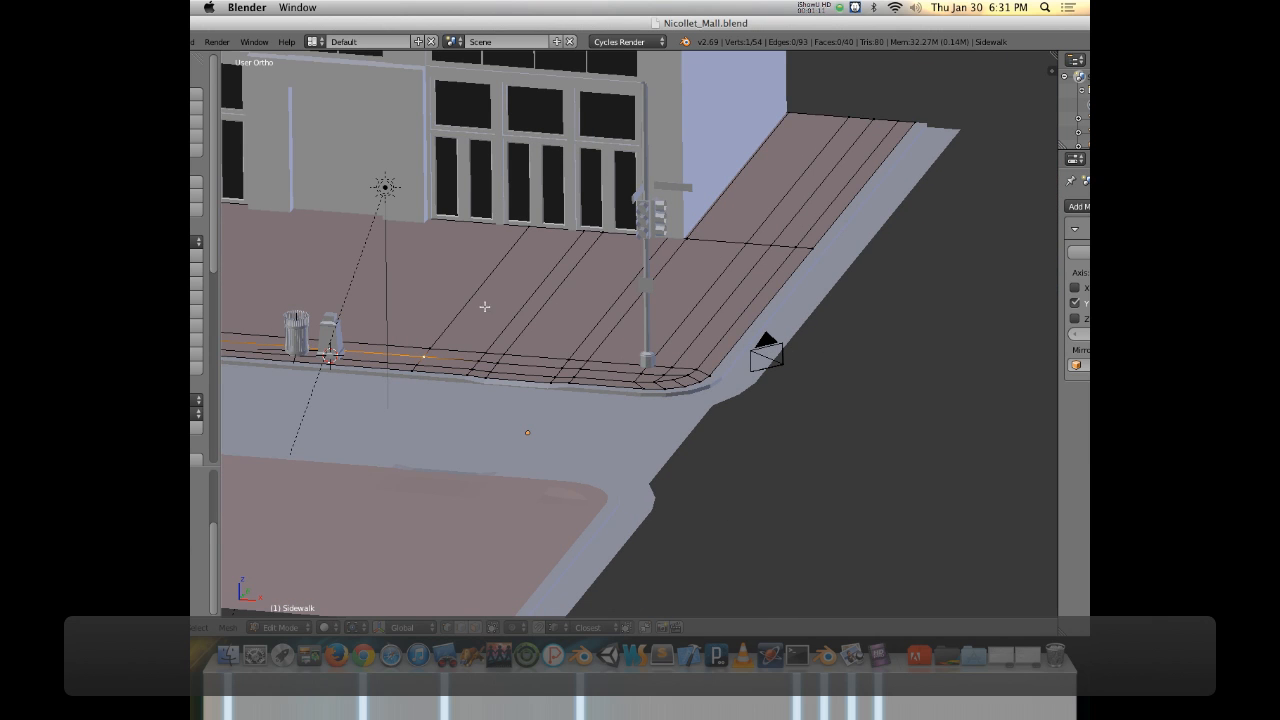
key("Tab")
Inspect the traffic light pole's mesh in Edit Mode, covering its base, the square sign, the signal heads and the street signs.
right_click(645, 285)
scroll(663, 255, "up", 4)
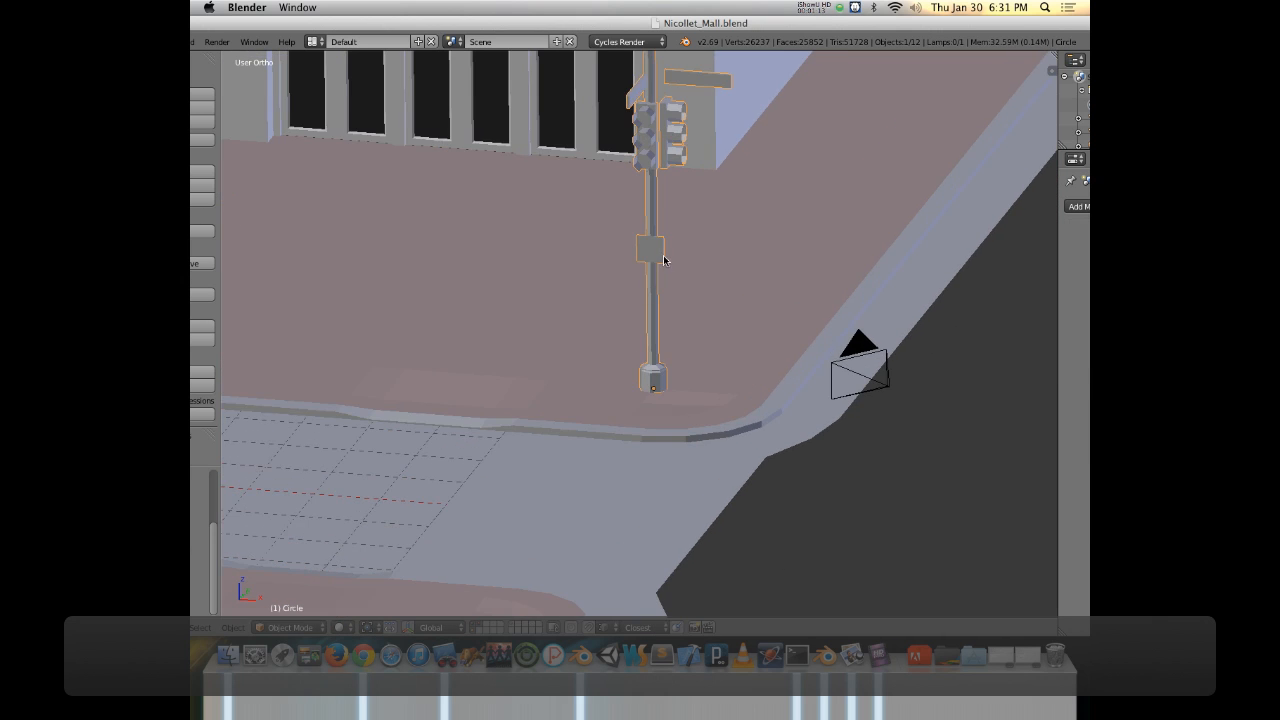
key("Tab")
scroll(620, 432, "up", 4)
middle_click_drag(611, 434, 651, 229, "shift")
middle_click_drag(685, 510, 670, 358, "shift")
middle_click_drag(668, 358, 649, 407)
scroll(649, 408, "up", 4)
mouse_move(654, 362)
middle_mouse_down()
mouse_move(647, 400)
mouse_move(644, 382)
middle_mouse_up()
middle_click_drag(684, 345, 650, 288)
scroll(663, 335, "down", 4)
scroll(650, 289, "down", 3)
middle_click_drag(646, 216, 648, 342, "shift")
scroll(648, 342, "up", 4)
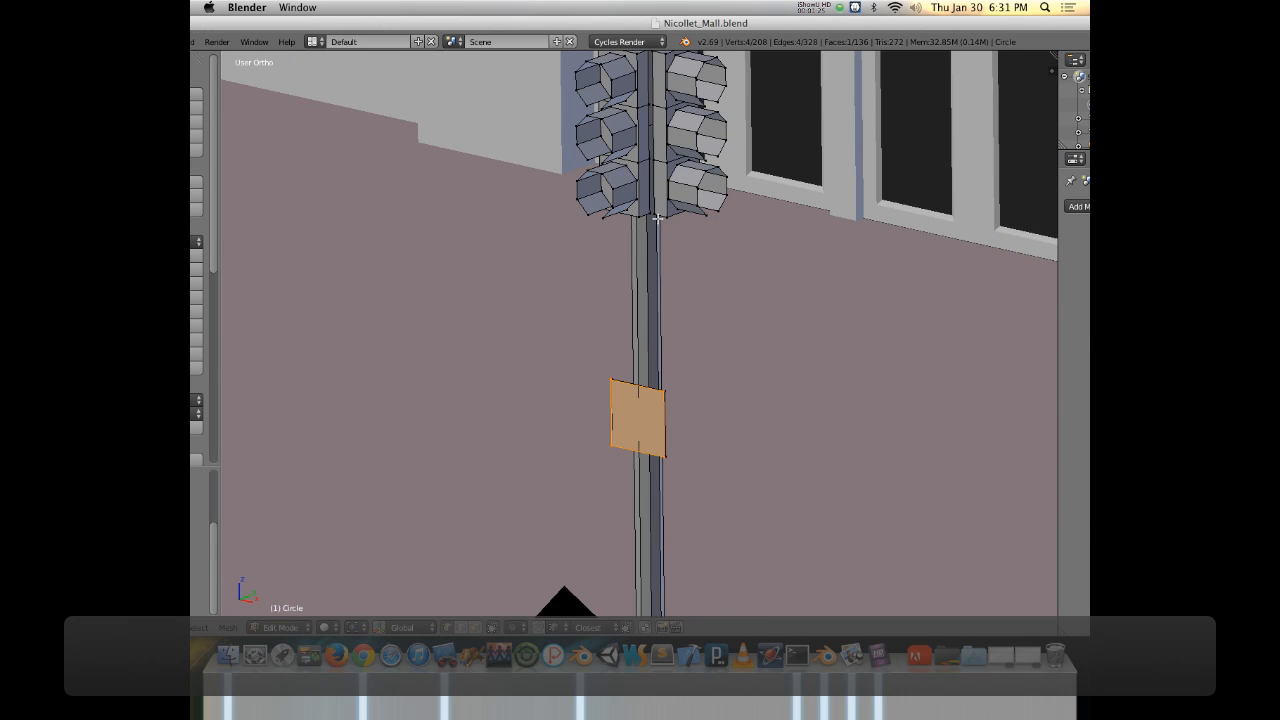
scroll(658, 218, "down", 3)
middle_click_drag(658, 218, 679, 353)
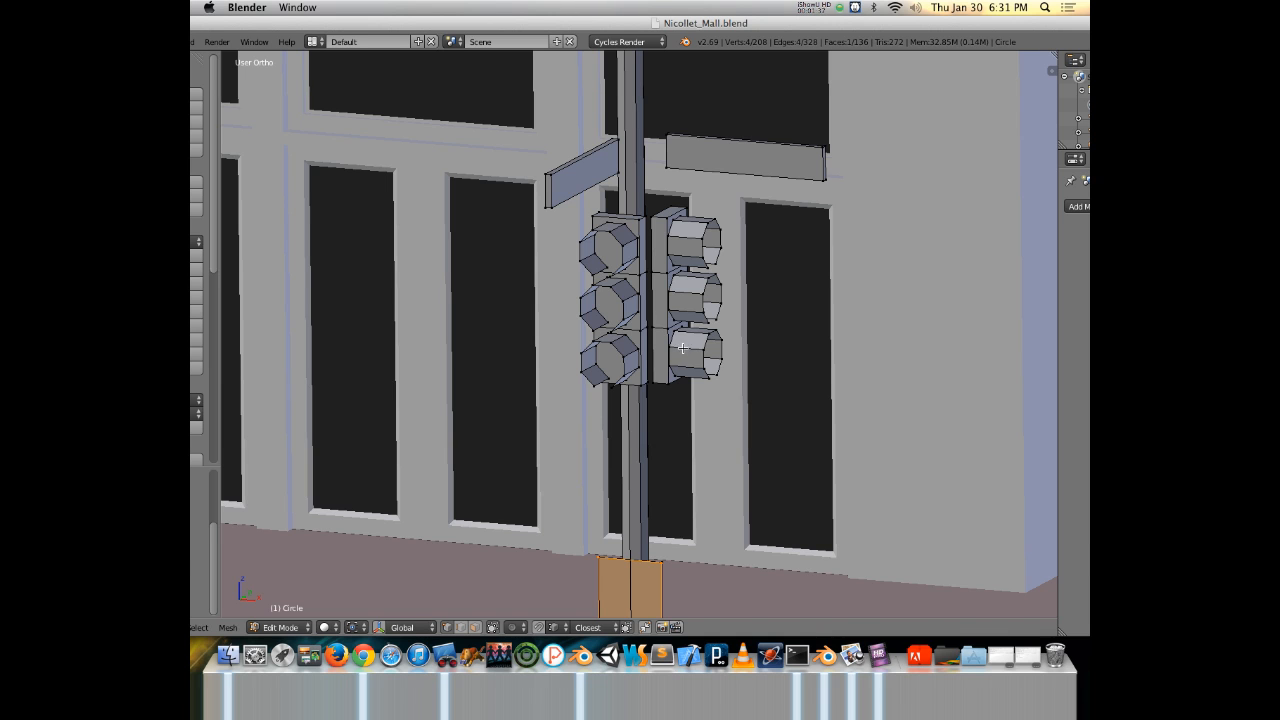
scroll(736, 236, "down", 6)
middle_click_drag(734, 249, 751, 292)
scroll(708, 266, "up", 4)
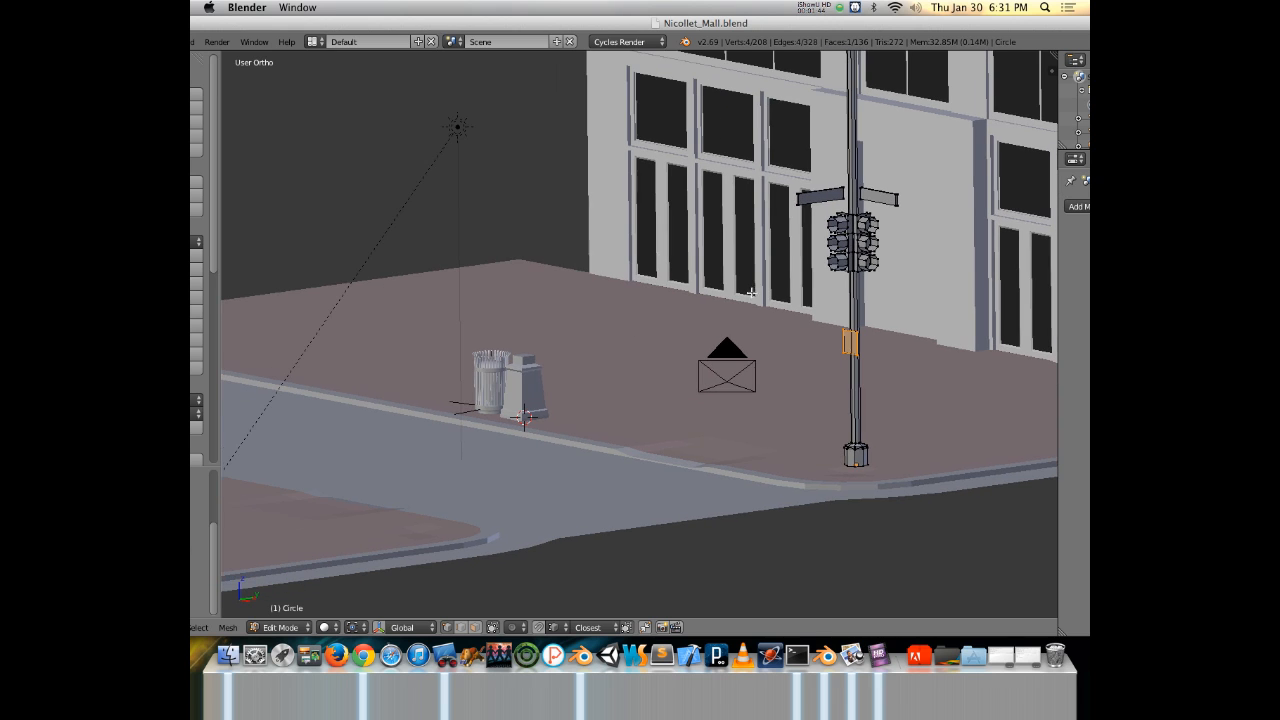
key("Tab")
Select the tapered pedestal beside the trash can and examine it up close.
right_click(526, 380)
key("KP_Decimal")
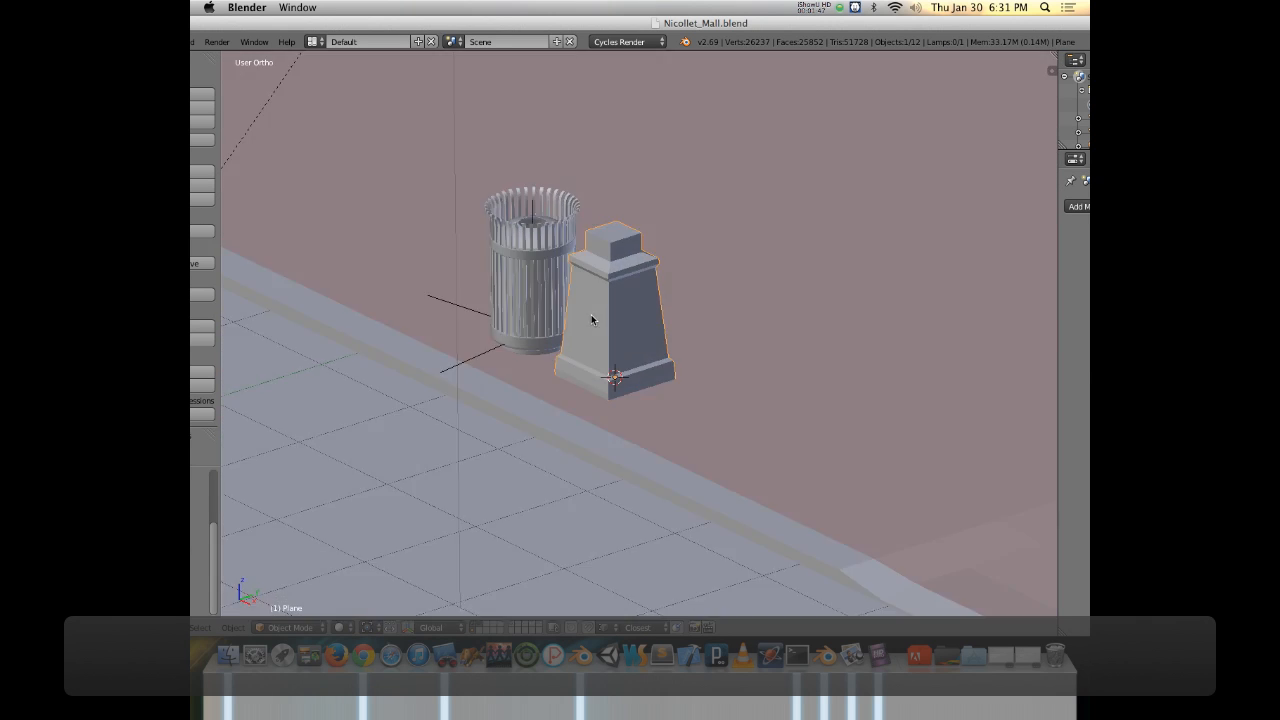
middle_click_drag(592, 320, 623, 323)
Switch to Chrome and examine the café front, trash can and globe lamp post on Nicollet Mall in Google Maps Street View.
key("super+Tab")
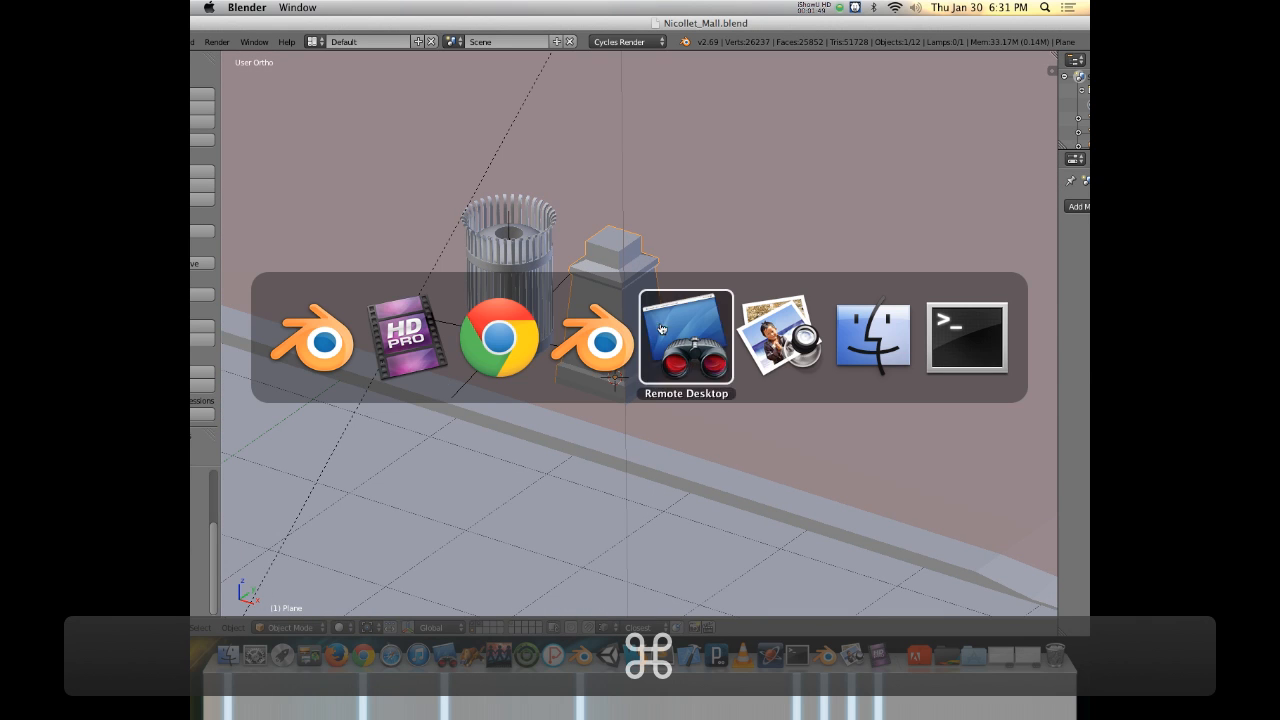
left_click(500, 338)
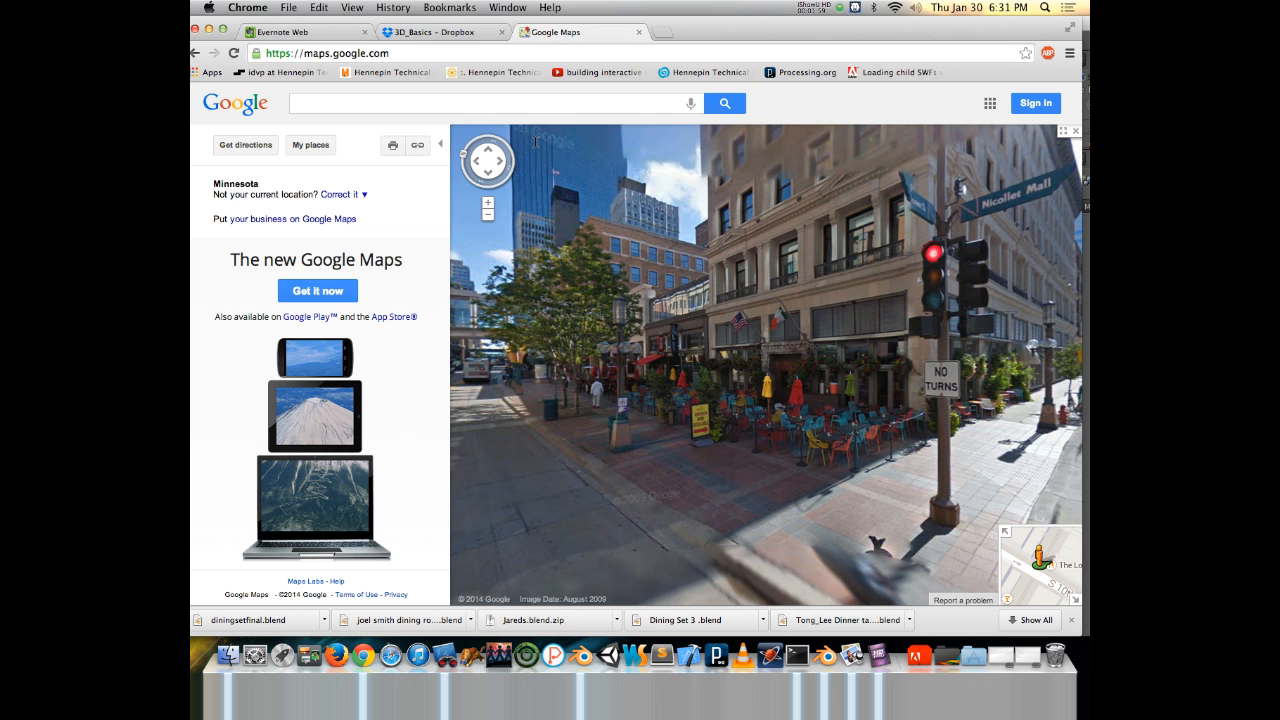
left_click(728, 378)
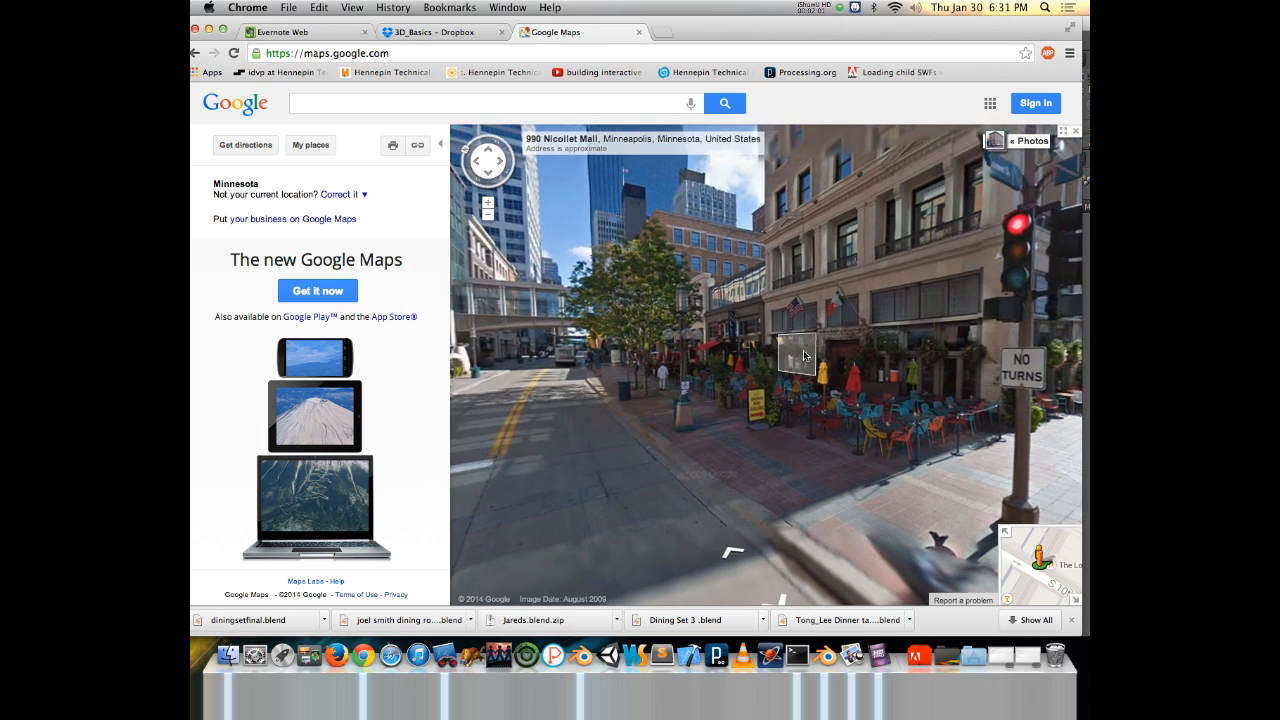
left_click(728, 522)
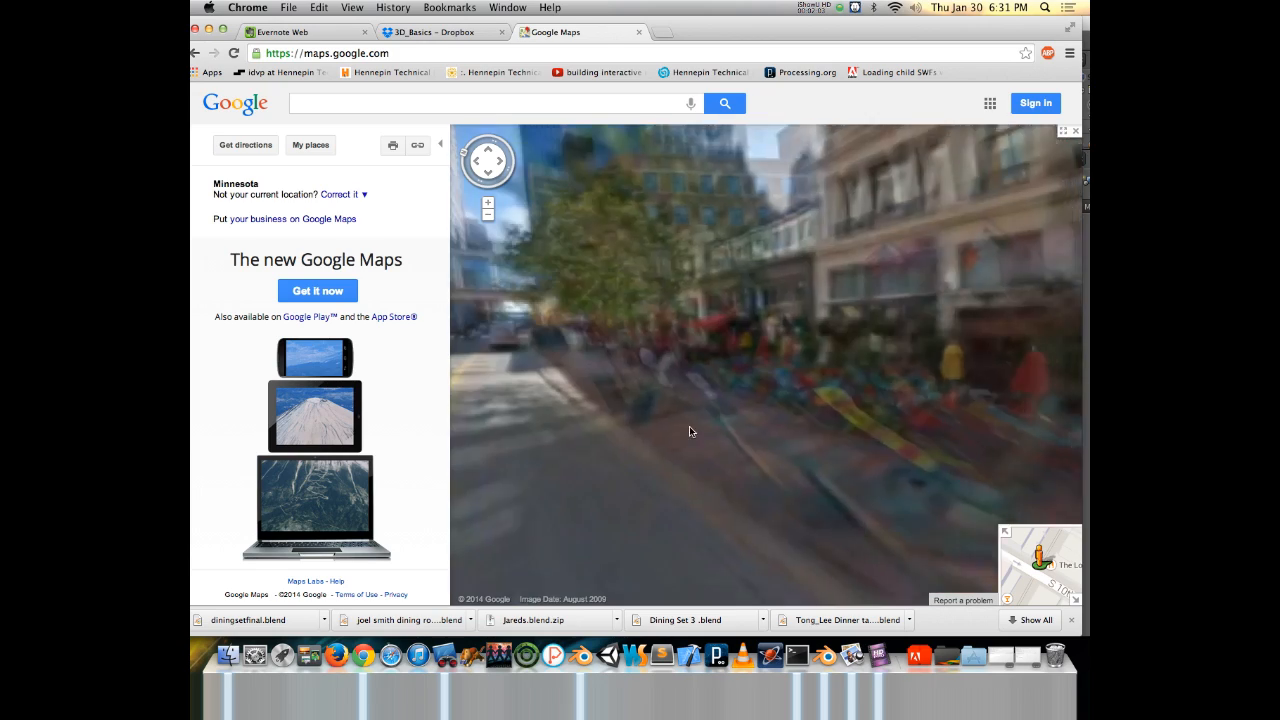
left_click(837, 350)
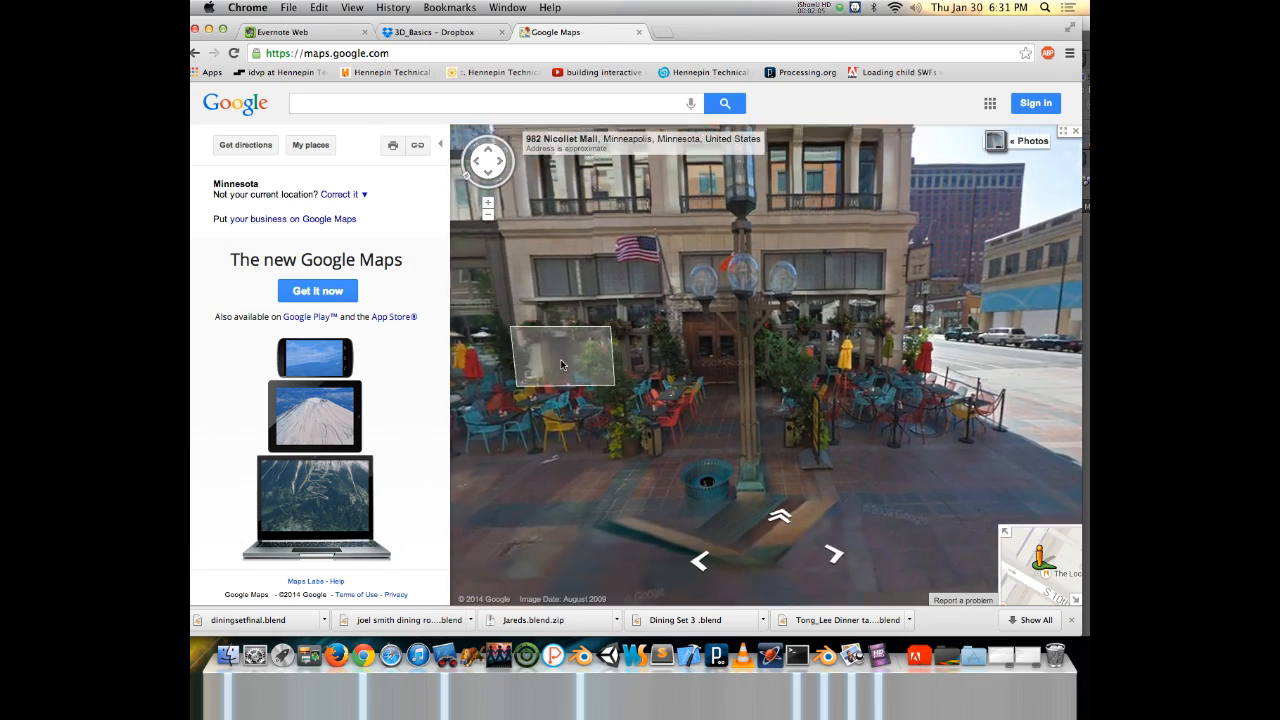
left_click(710, 357)
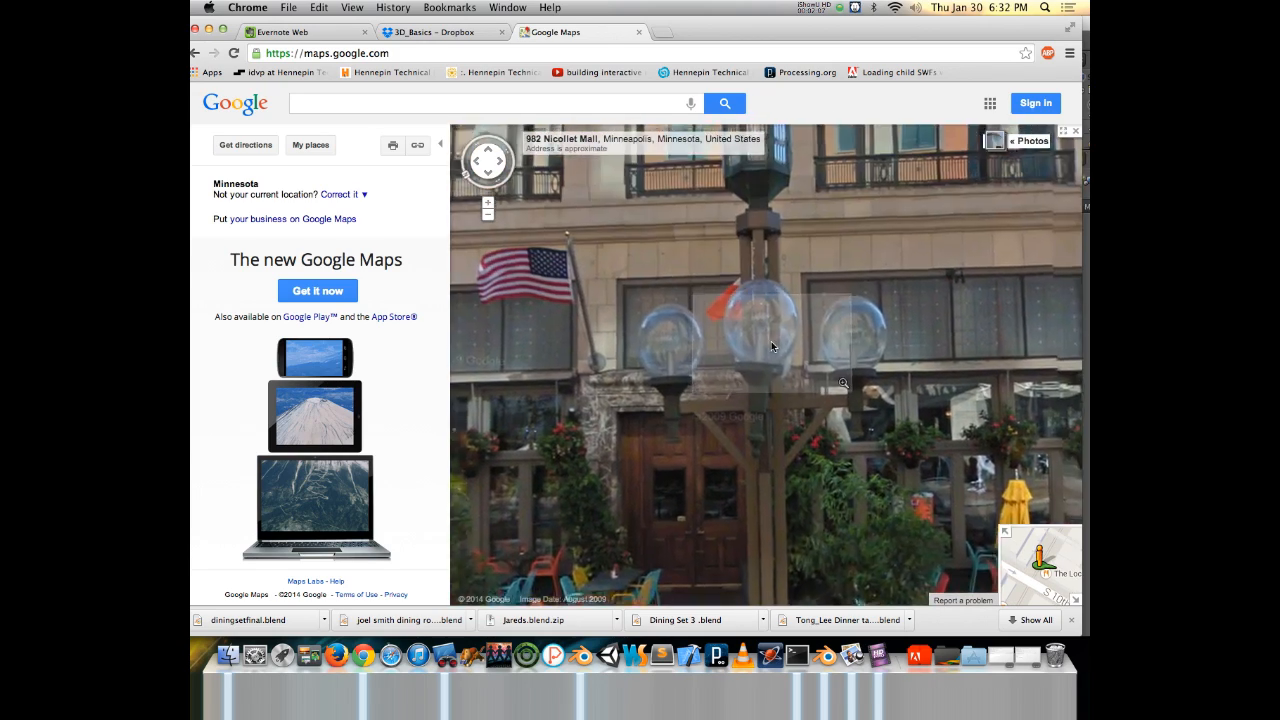
left_click_drag(698, 278, 675, 236)
Examine the café building's South 10th Street side in Street View and return to the Nicollet Mall corner.
left_click_drag(662, 414, 563, 375)
left_click_drag(885, 429, 560, 402)
left_click_drag(883, 363, 747, 284)
left_click(747, 284)
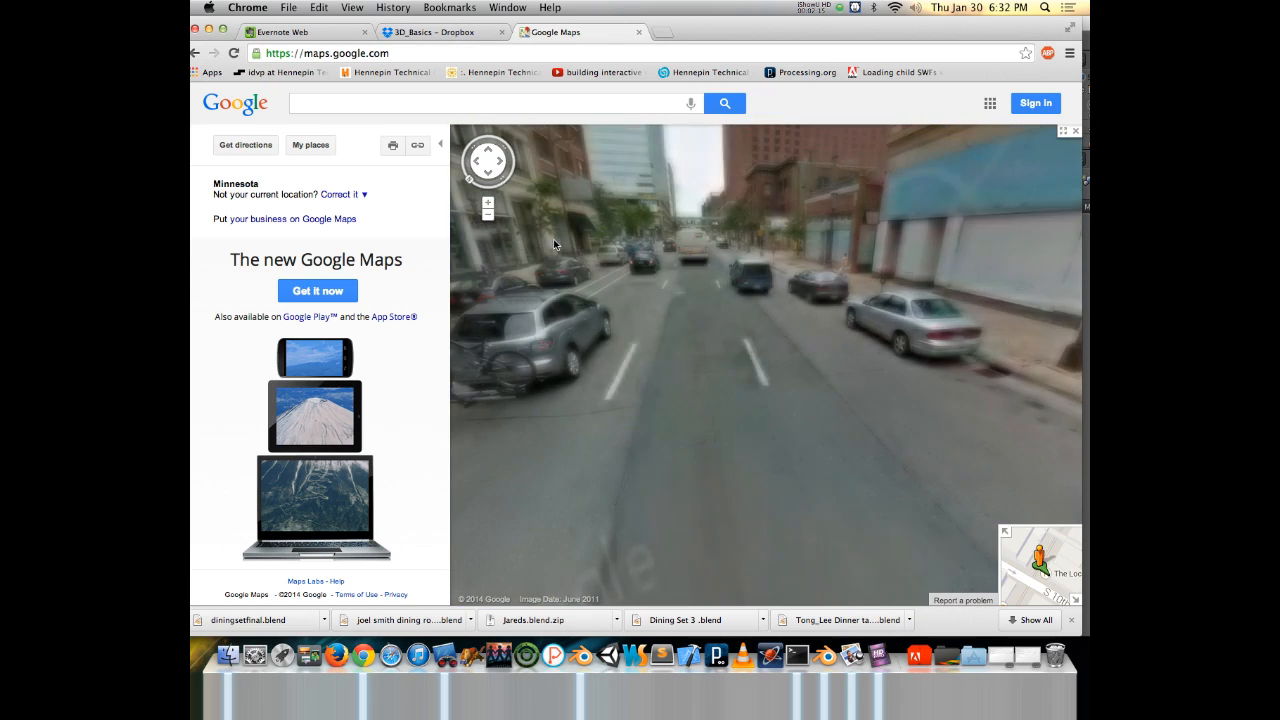
left_click(819, 469)
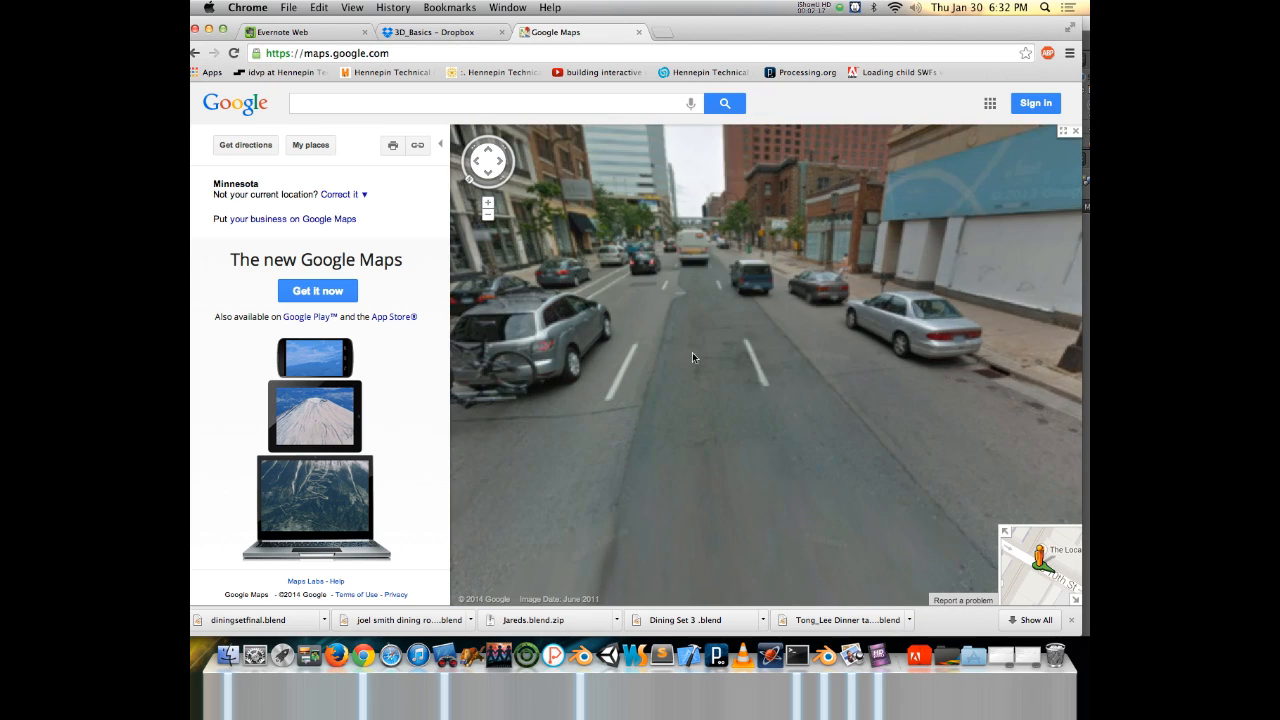
left_click_drag(600, 299, 935, 208)
left_click_drag(668, 234, 1014, 461)
left_click(988, 450)
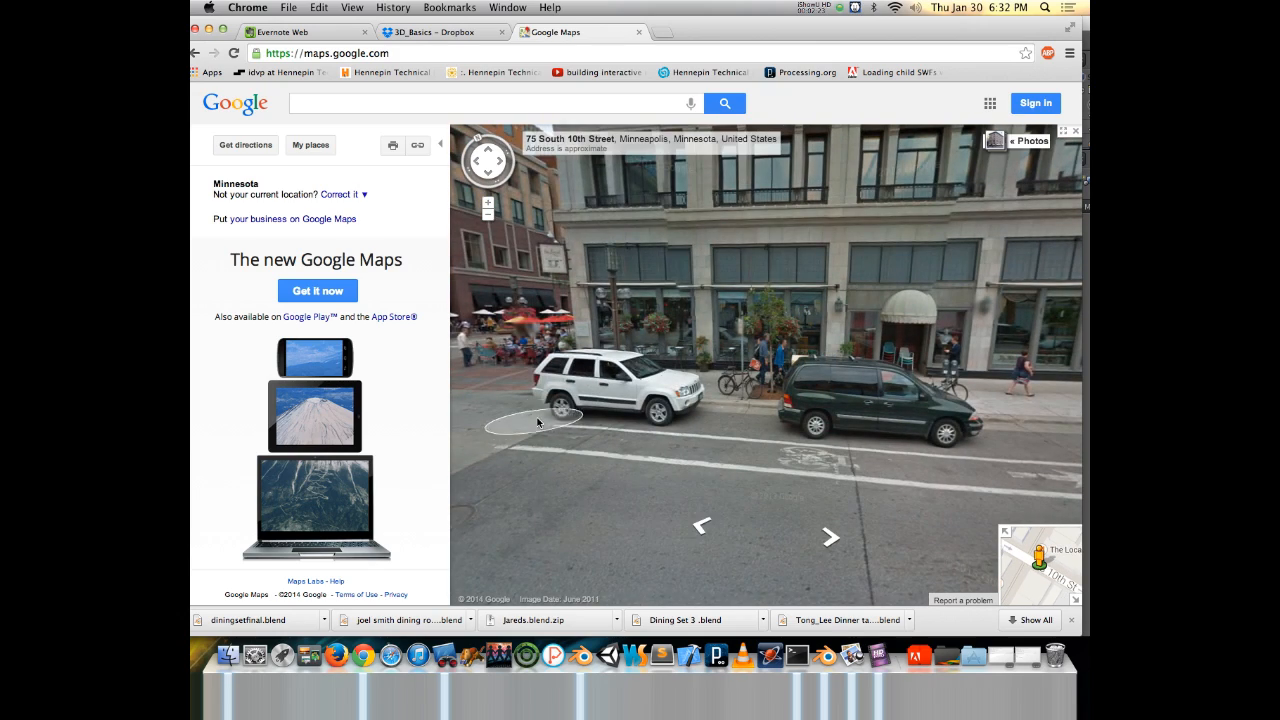
left_click(502, 374)
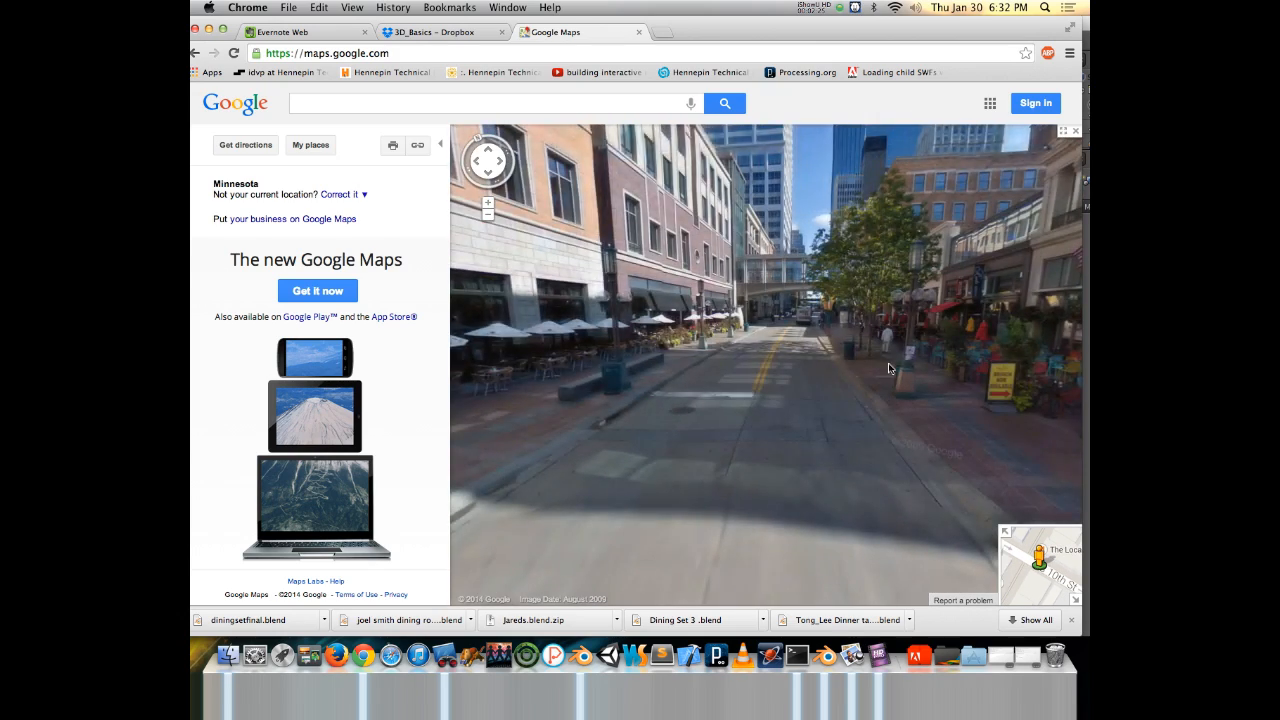
left_click(930, 340)
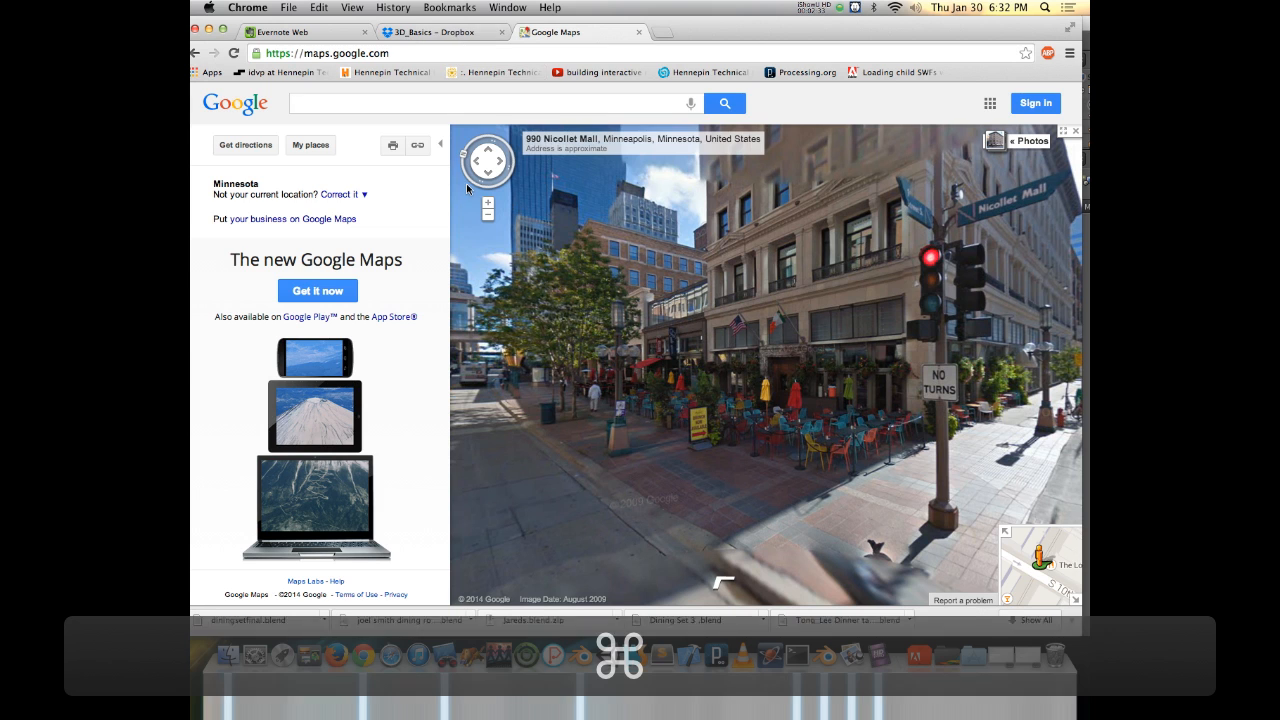
Switch back to Blender and inspect the trash can's arrayed slats up close, including the single source slat in Edit Mode.
key("super+Tab")
scroll(632, 233, "down", 5)
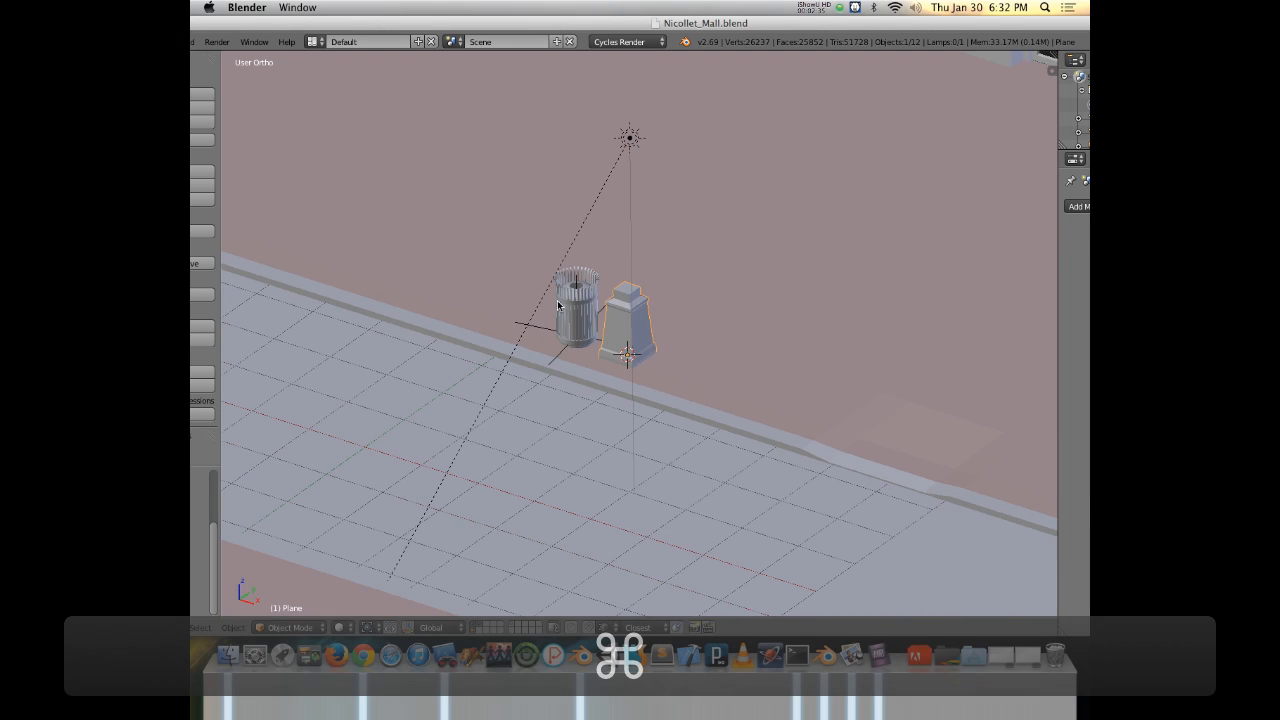
right_click(570, 300)
scroll(567, 297, "up", 6)
middle_click_drag(614, 407, 731, 357)
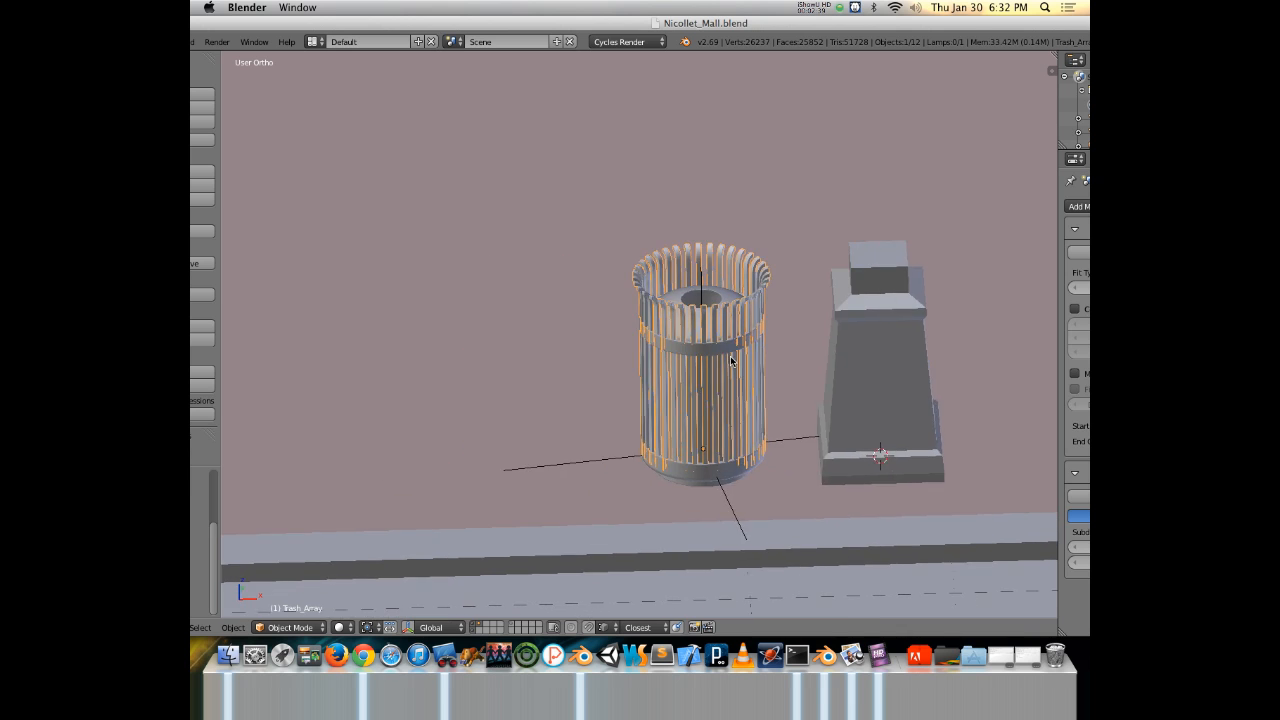
scroll(736, 353, "up", 4)
middle_click_drag(768, 285, 781, 366)
middle_click_drag(782, 314, 723, 280, "shift")
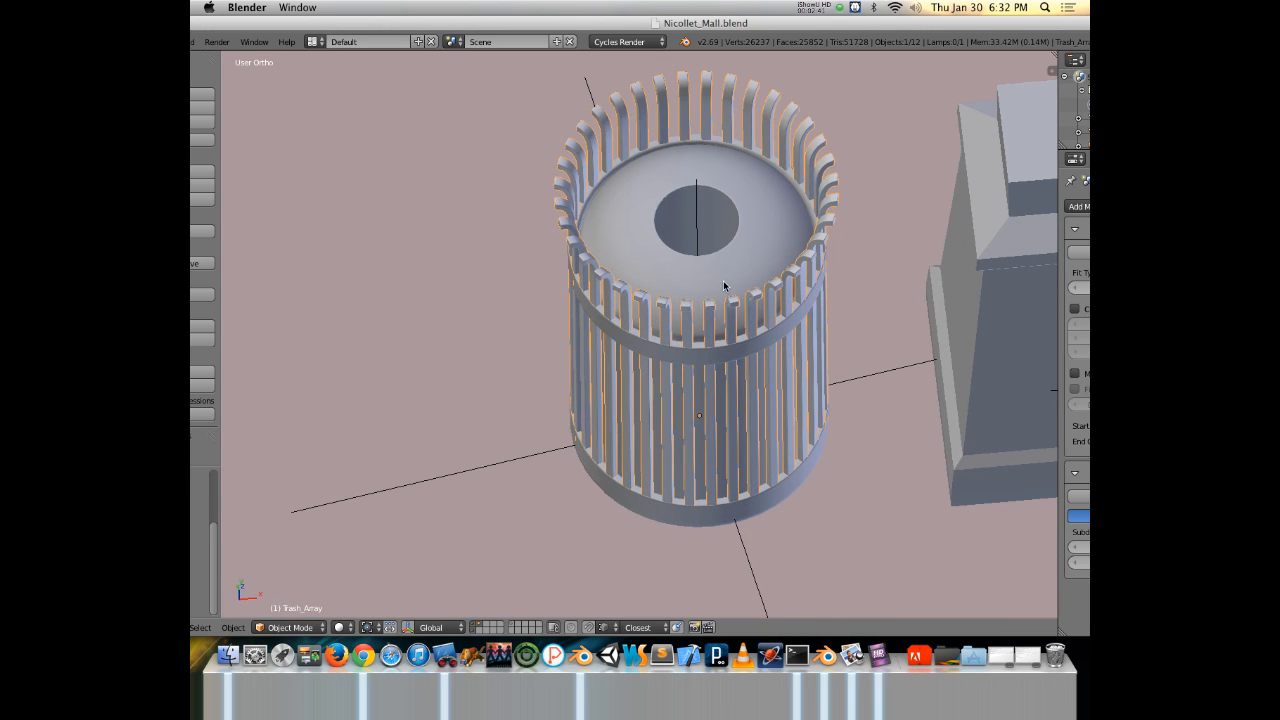
key("Tab")
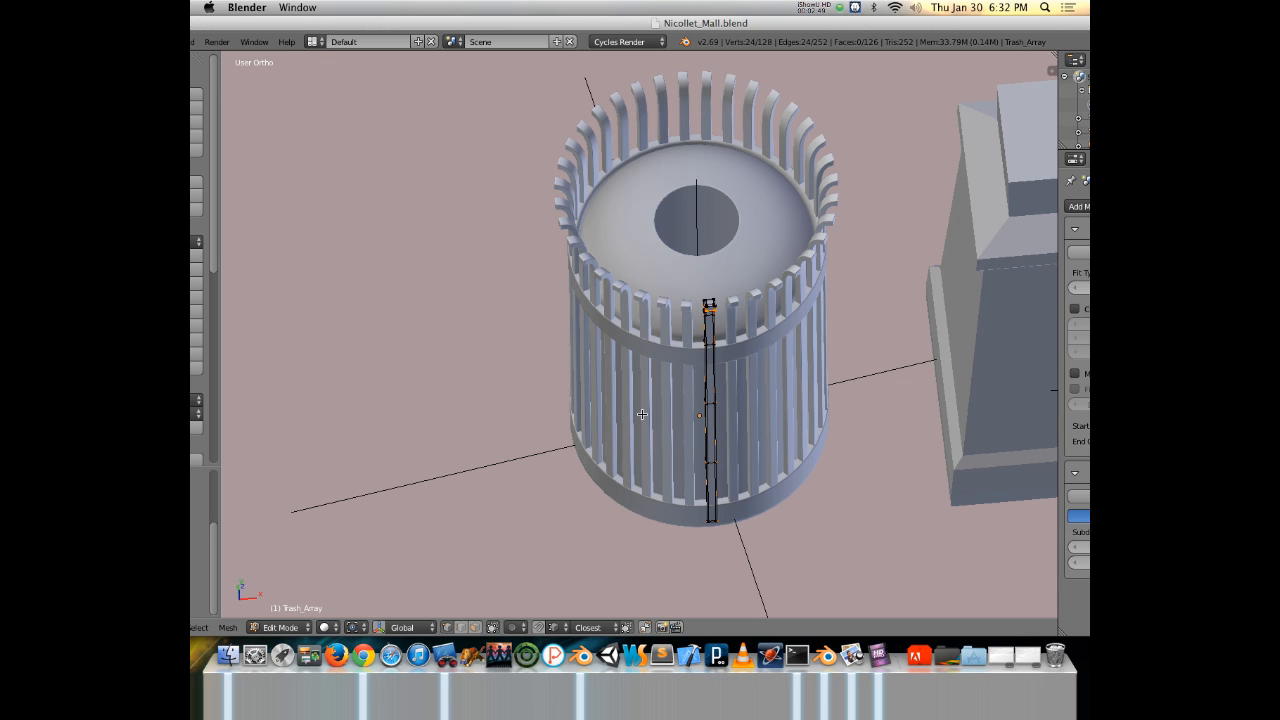
middle_click_drag(703, 323, 677, 313)
key("Tab")
Select the trash can's bands and its other parts in turn to examine how it is assembled.
right_click(736, 334)
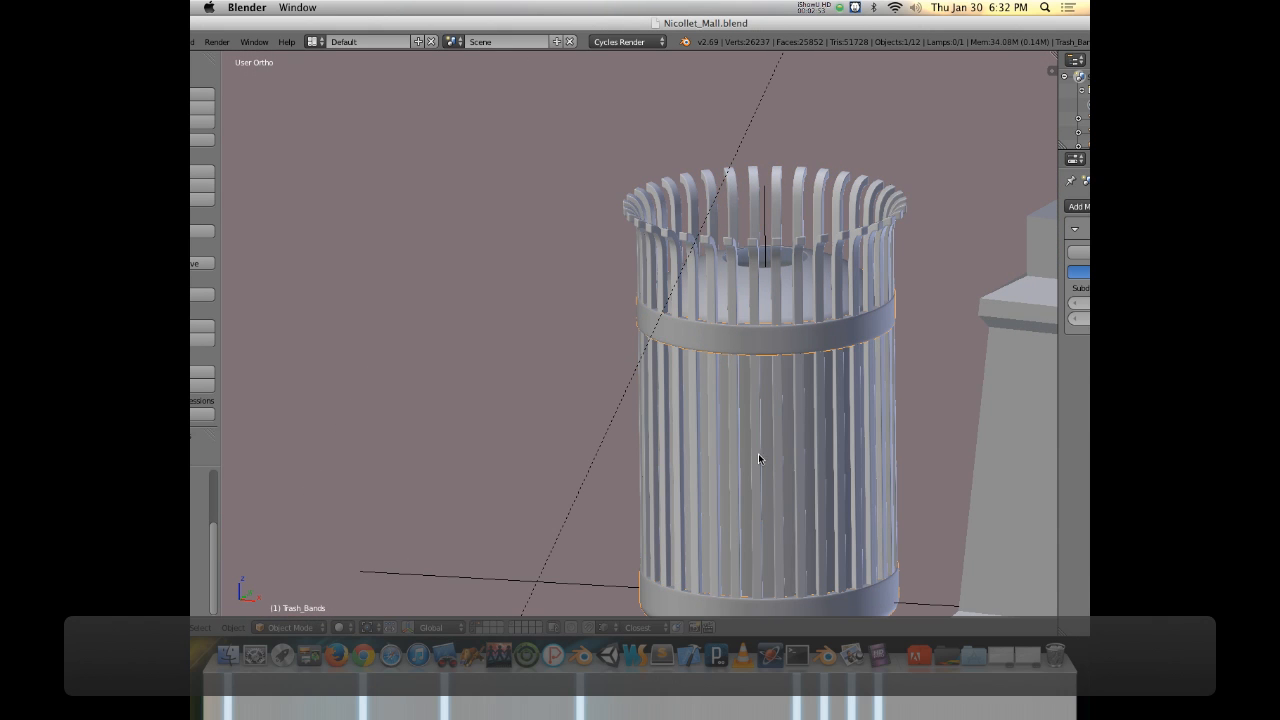
middle_click_drag(802, 556, 784, 490, "shift")
right_click(740, 365)
middle_click_drag(727, 289, 497, 490)
right_click(700, 385)
Inspect the café building's facade and its mesh in Edit Mode, and return to Object Mode.
scroll(764, 350, "down", 4)
scroll(526, 478, "down", 5)
scroll(526, 478, "down", 1)
middle_click_drag(700, 228, 643, 480, "shift")
scroll(645, 424, "down", 2)
middle_click_drag(629, 362, 637, 489, "shift")
middle_click_drag(584, 524, 626, 397, "shift")
right_click(626, 398)
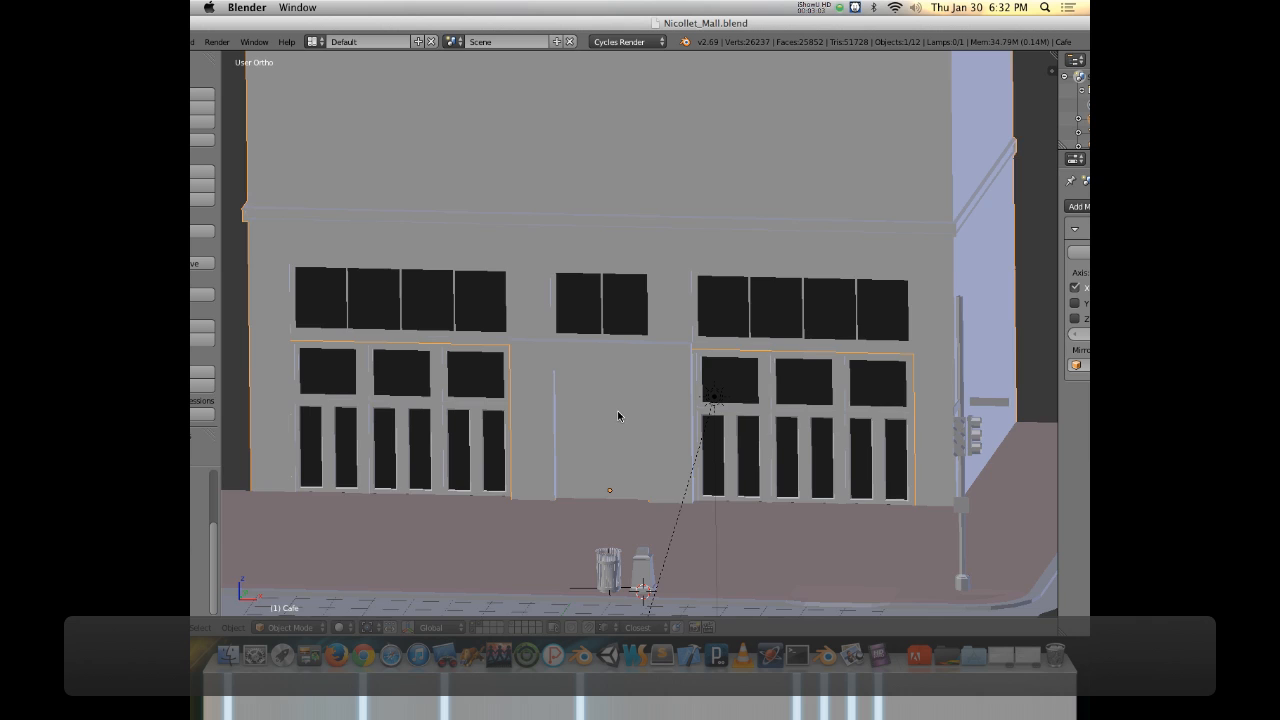
scroll(616, 411, "up", 3)
scroll(613, 420, "down", 1)
middle_click_drag(611, 444, 603, 430)
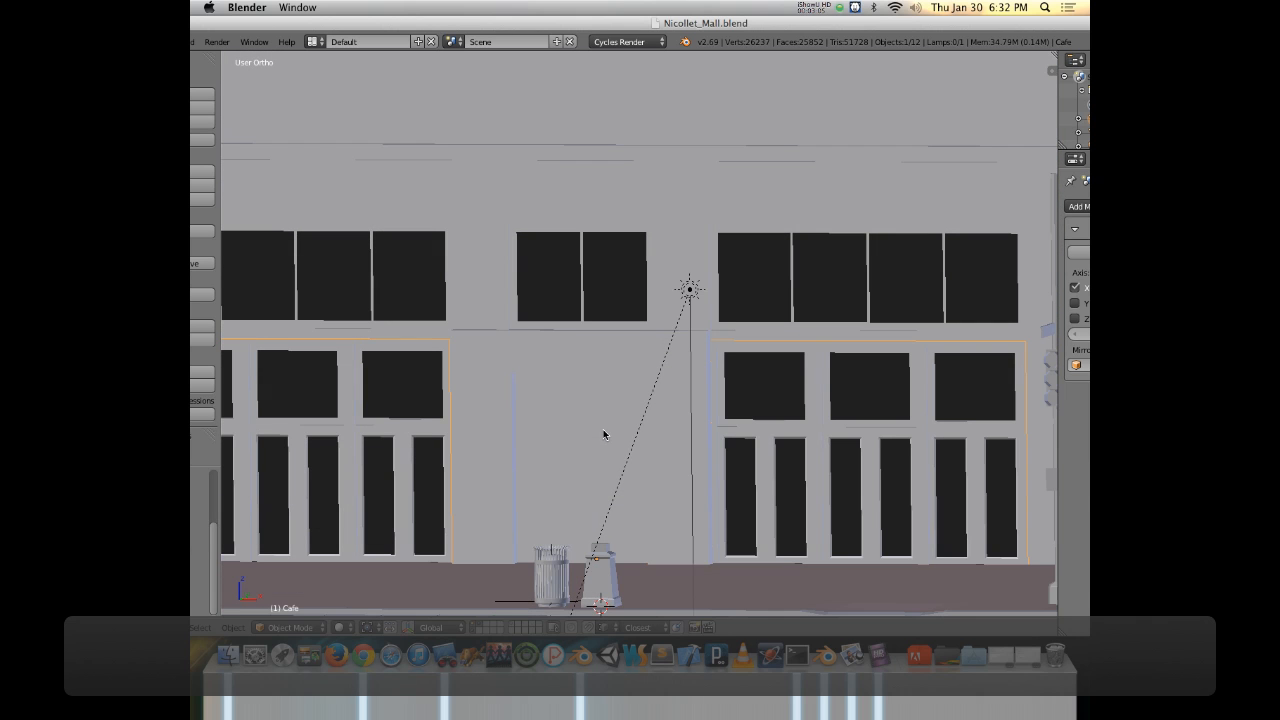
key("Tab")
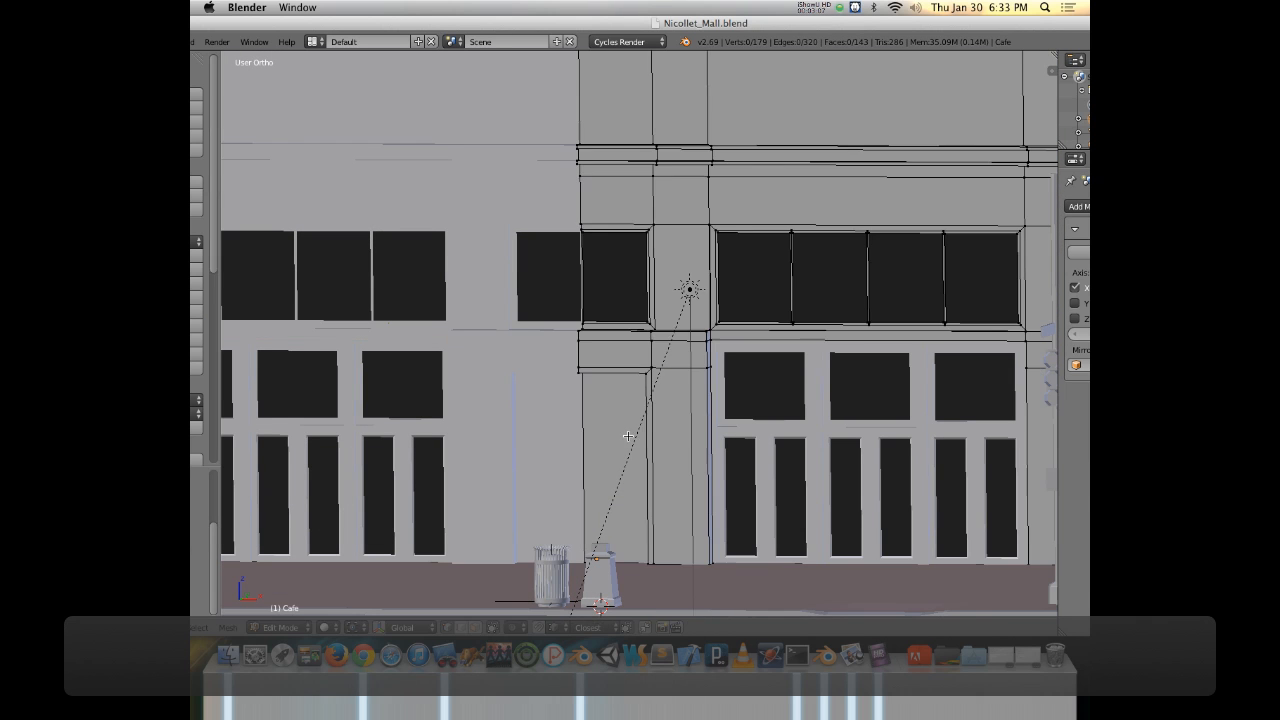
scroll(626, 438, "down", 3)
middle_click_drag(672, 350, 562, 403, "shift")
scroll(602, 390, "up", 3)
scroll(596, 391, "down", 1)
key("Tab")
Select the café's patio doors and inspect the single source door mesh in Edit Mode.
right_click(676, 461)
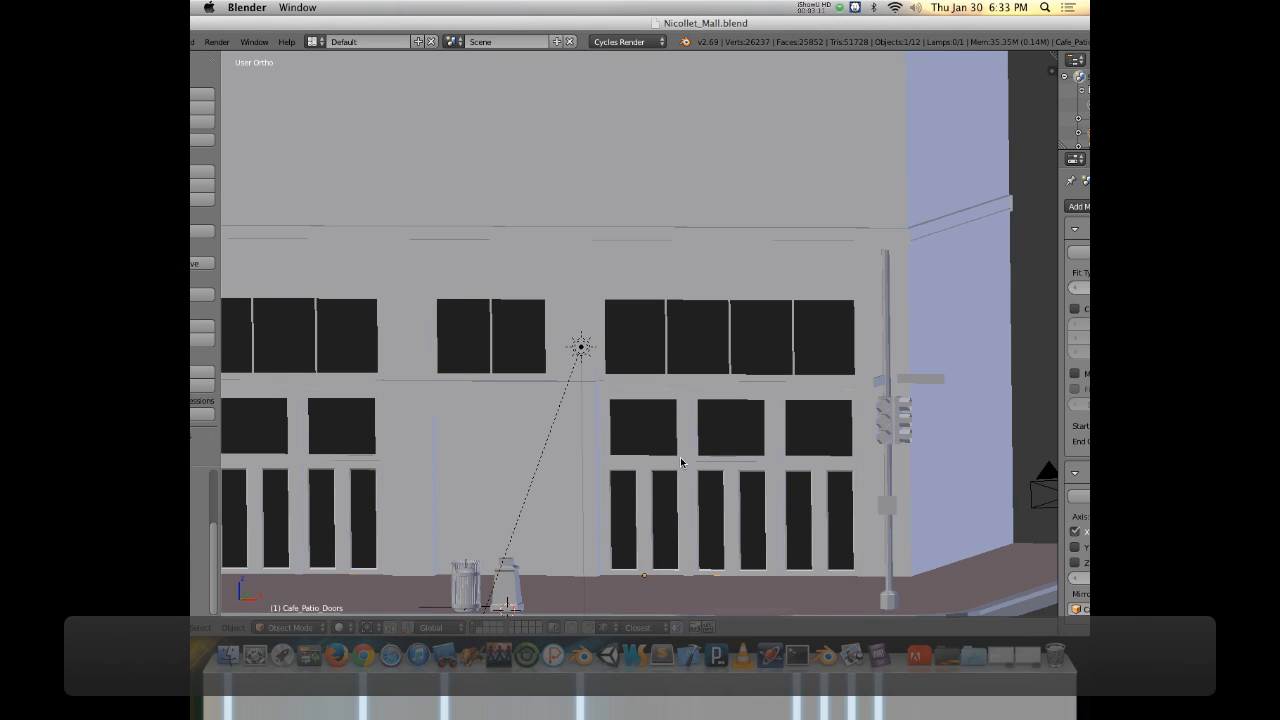
key("Tab")
scroll(680, 458, "up", 3)
middle_click_drag(634, 380, 624, 170, "shift")
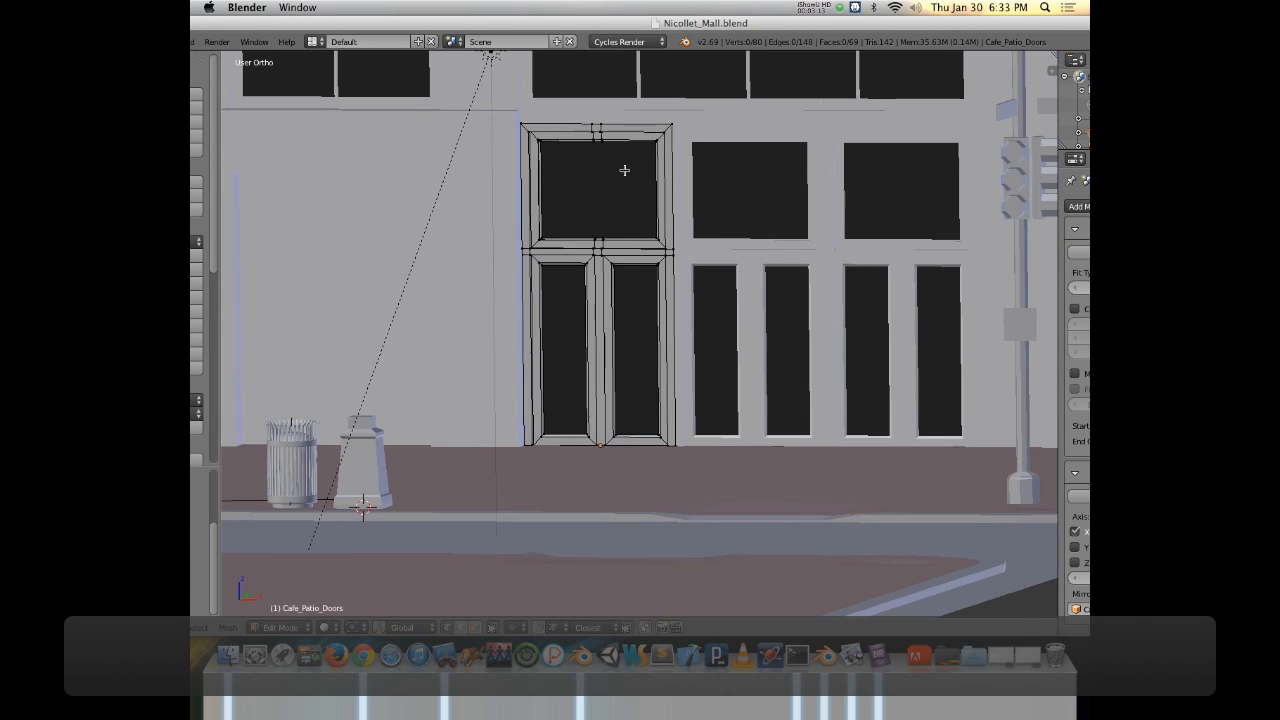
mouse_move(606, 252)
middle_mouse_down()
mouse_move(650, 258)
mouse_move(627, 258)
middle_mouse_up()
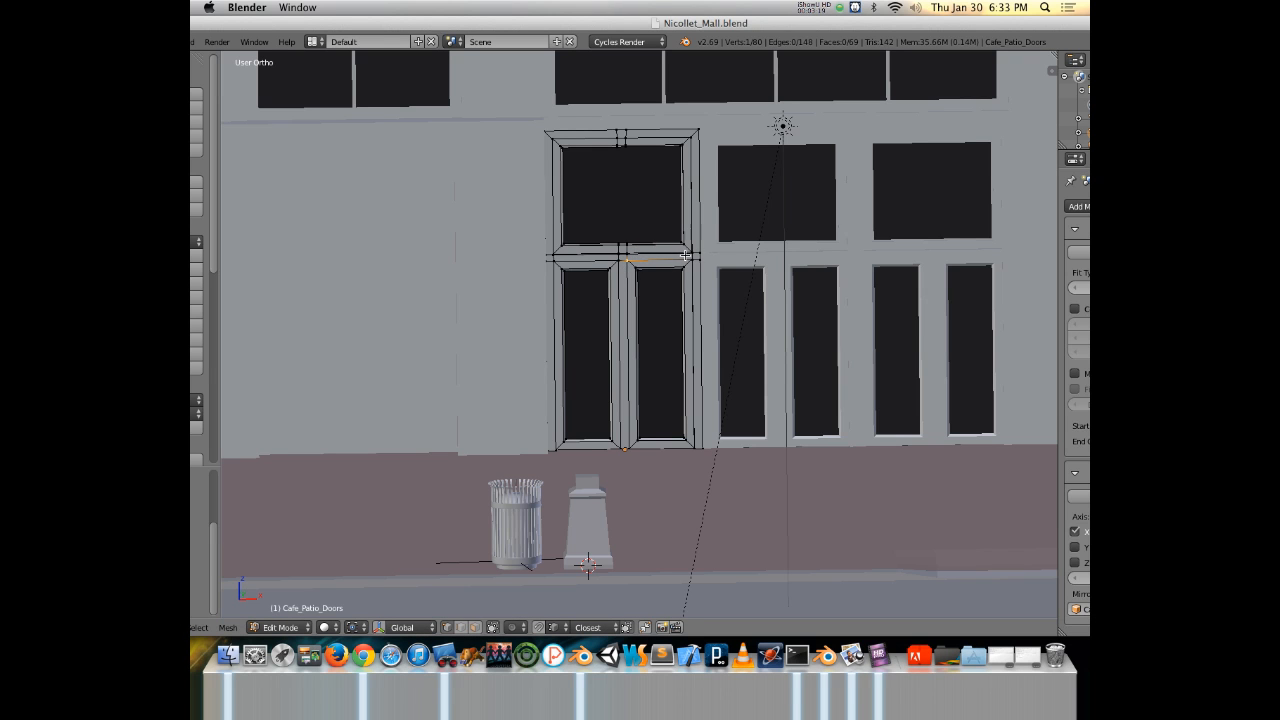
Try moving a vertex on the source door's crossbar to preview how the arrayed and mirrored doors follow.
key("g")
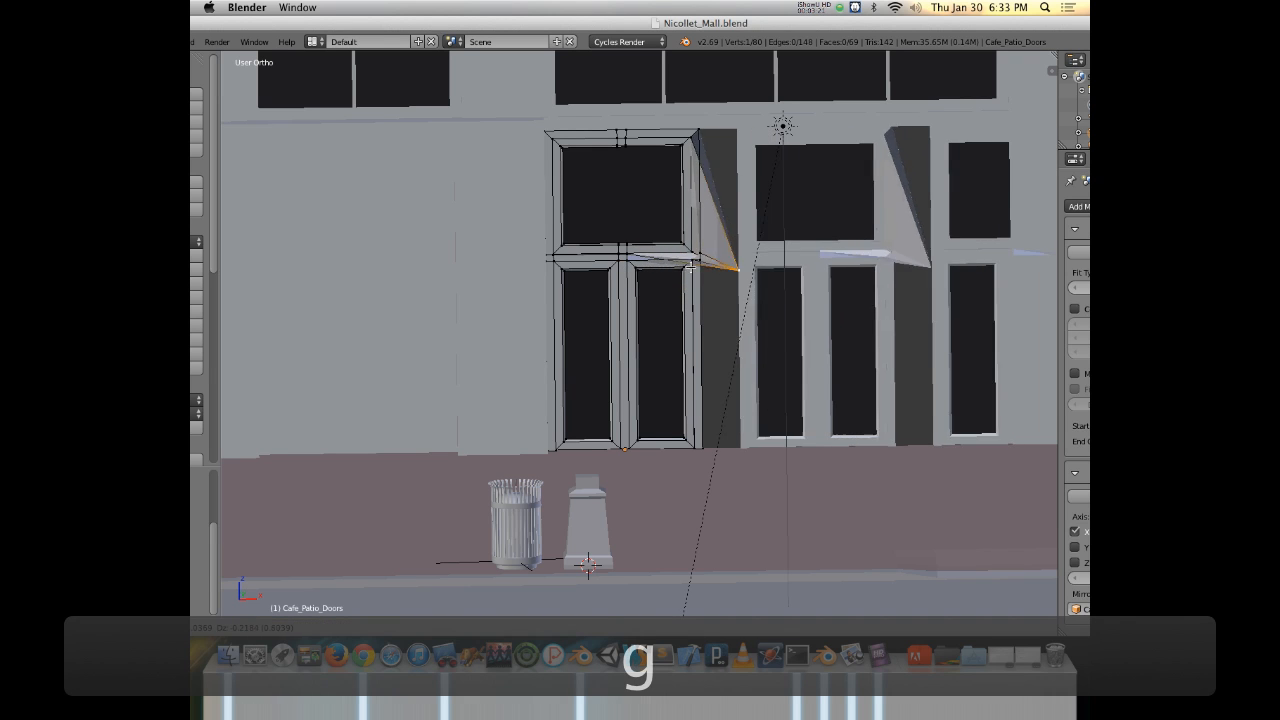
right_click(665, 252)
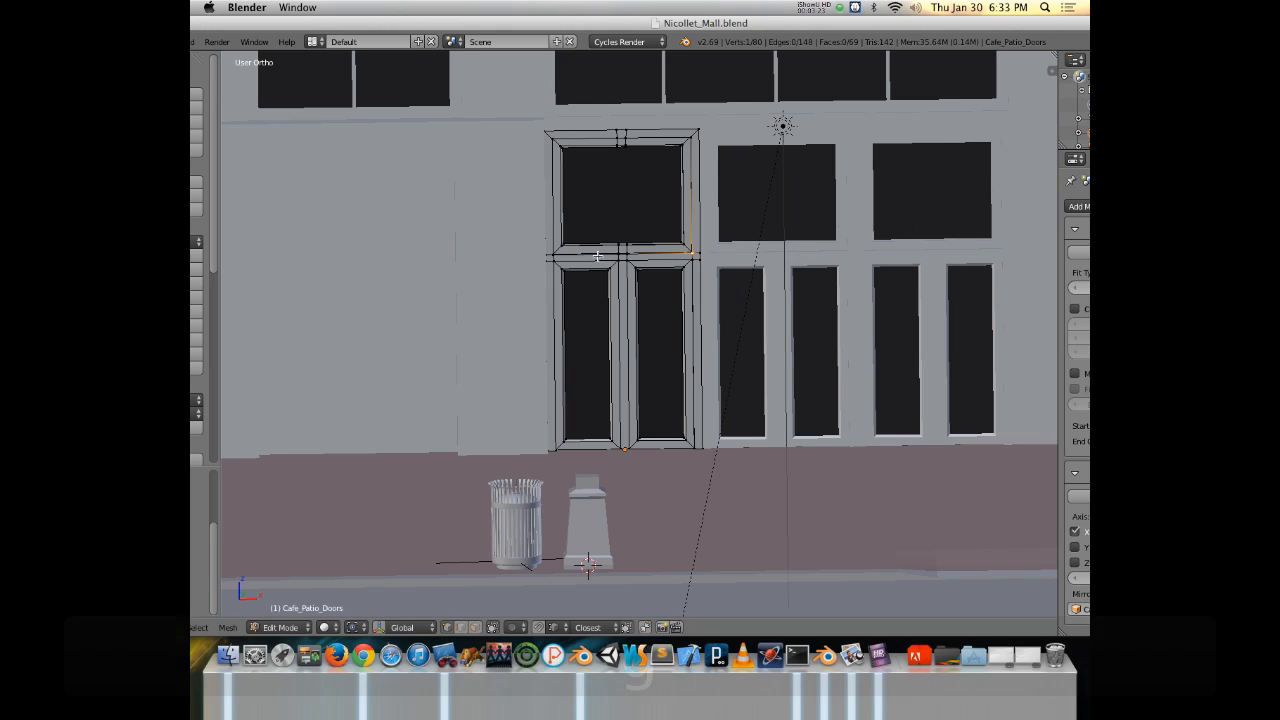
key("z")
scroll(605, 260, "down", 1)
key("z")
scroll(605, 262, "down", 1)
middle_click_drag(603, 266, 820, 235, "shift")
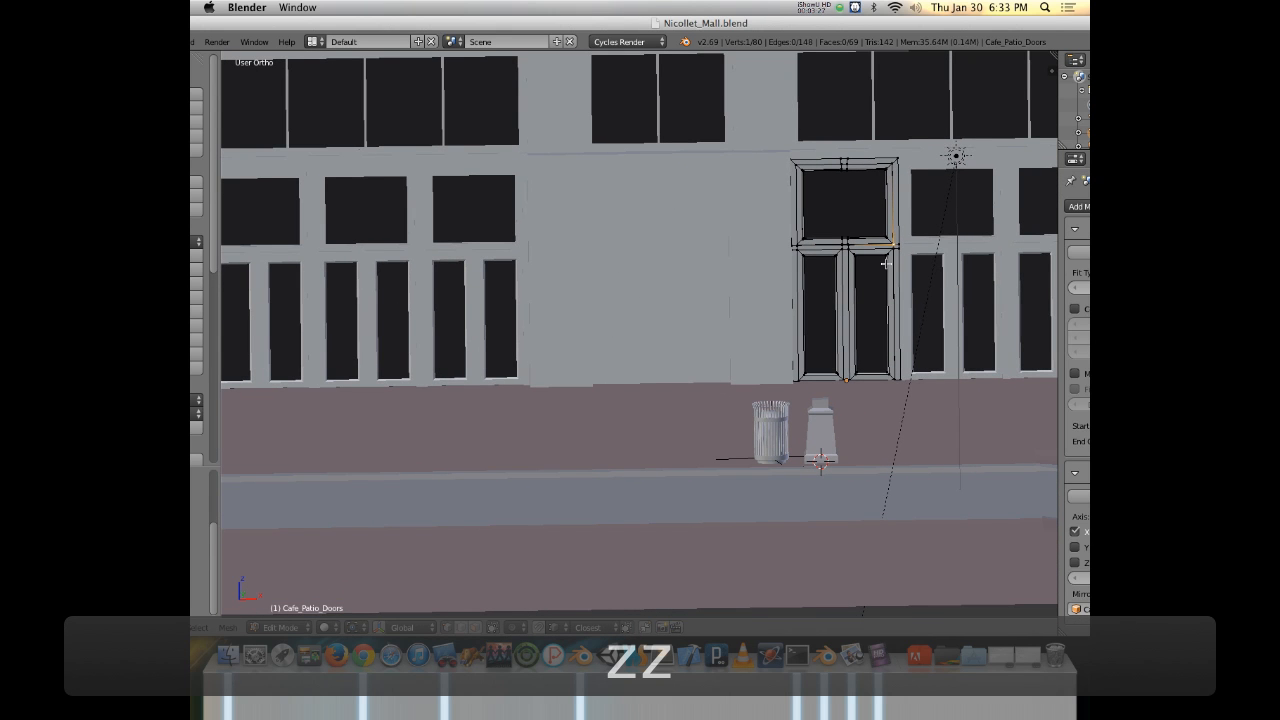
key("g")
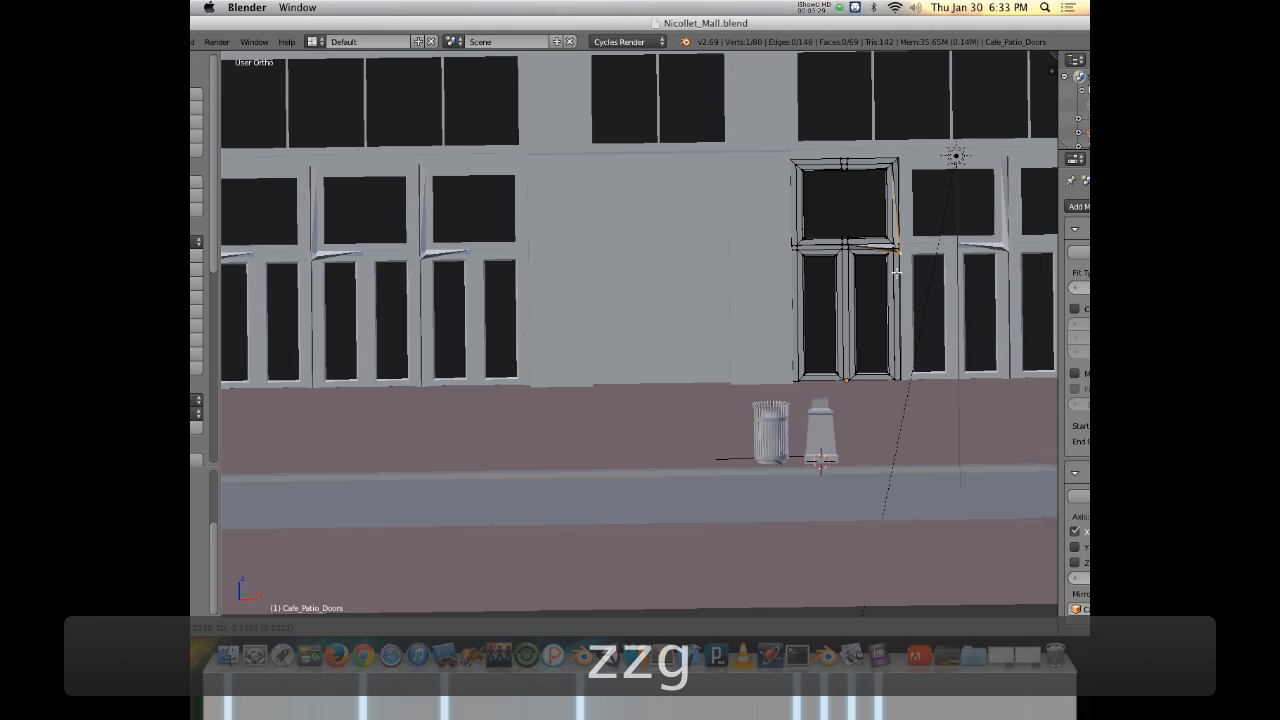
right_click(887, 270)
middle_click_drag(867, 260, 671, 243, "shift")
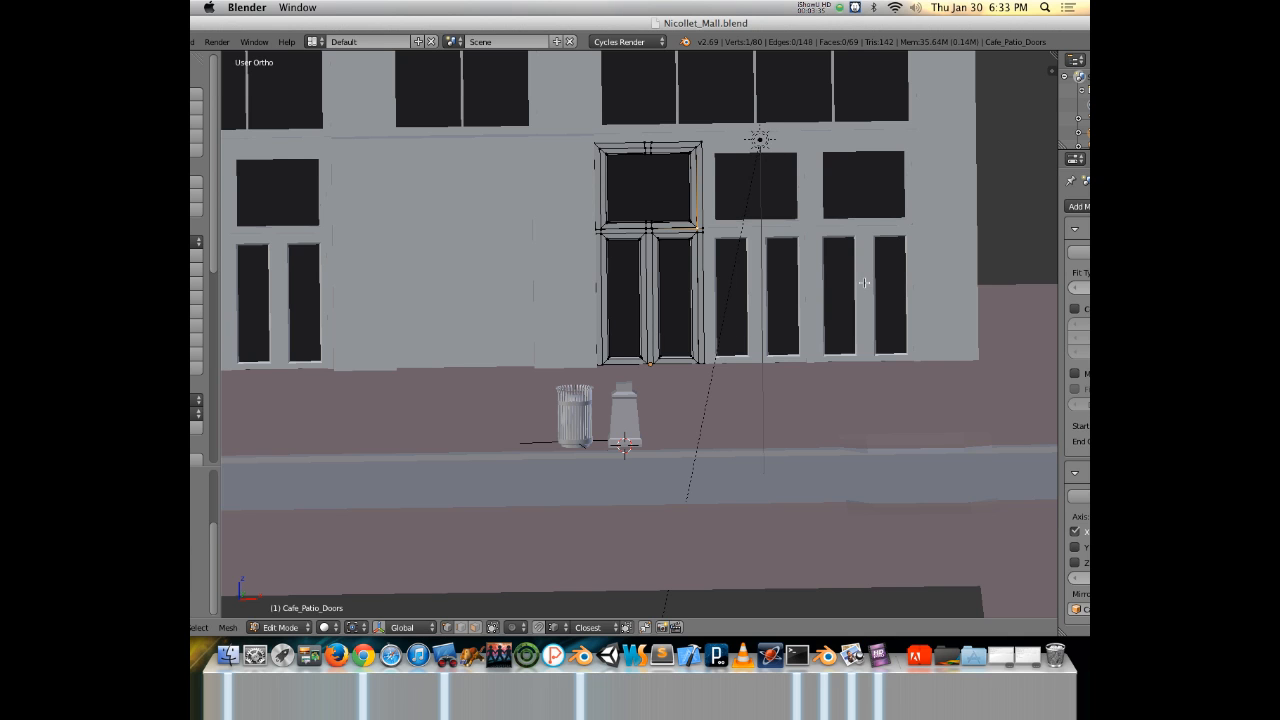
Leave the patio doors' mesh and examine the café building's half mesh in Edit Mode, from the window frames to the whole facade.
scroll(762, 271, "down", 2)
middle_click_drag(714, 274, 790, 248, "shift")
middle_click_drag(790, 248, 688, 312)
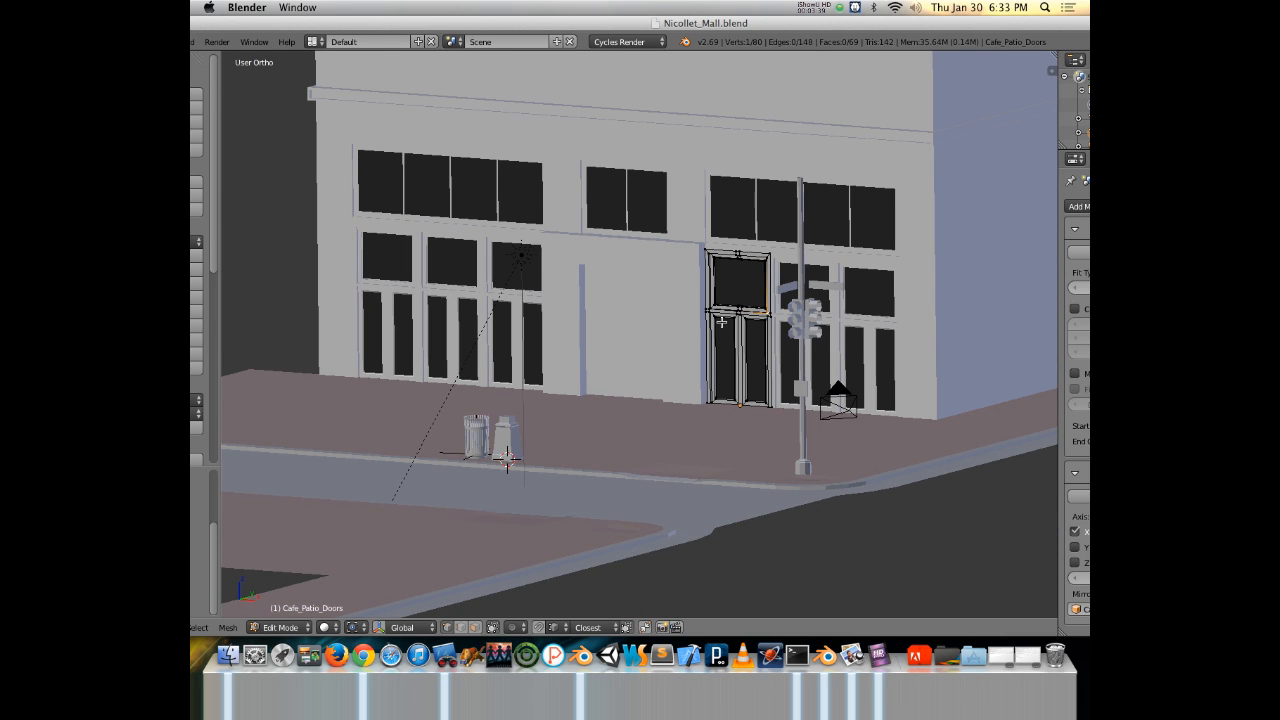
scroll(738, 274, "up", 5)
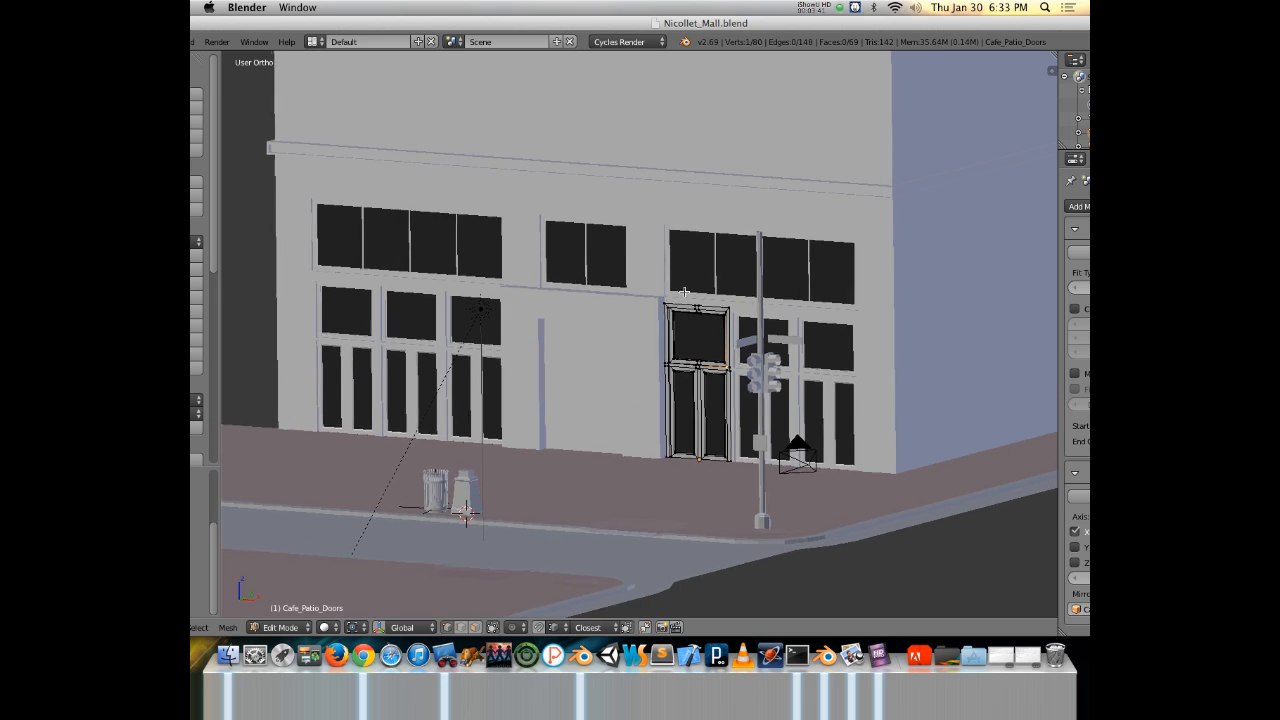
key("Tab")
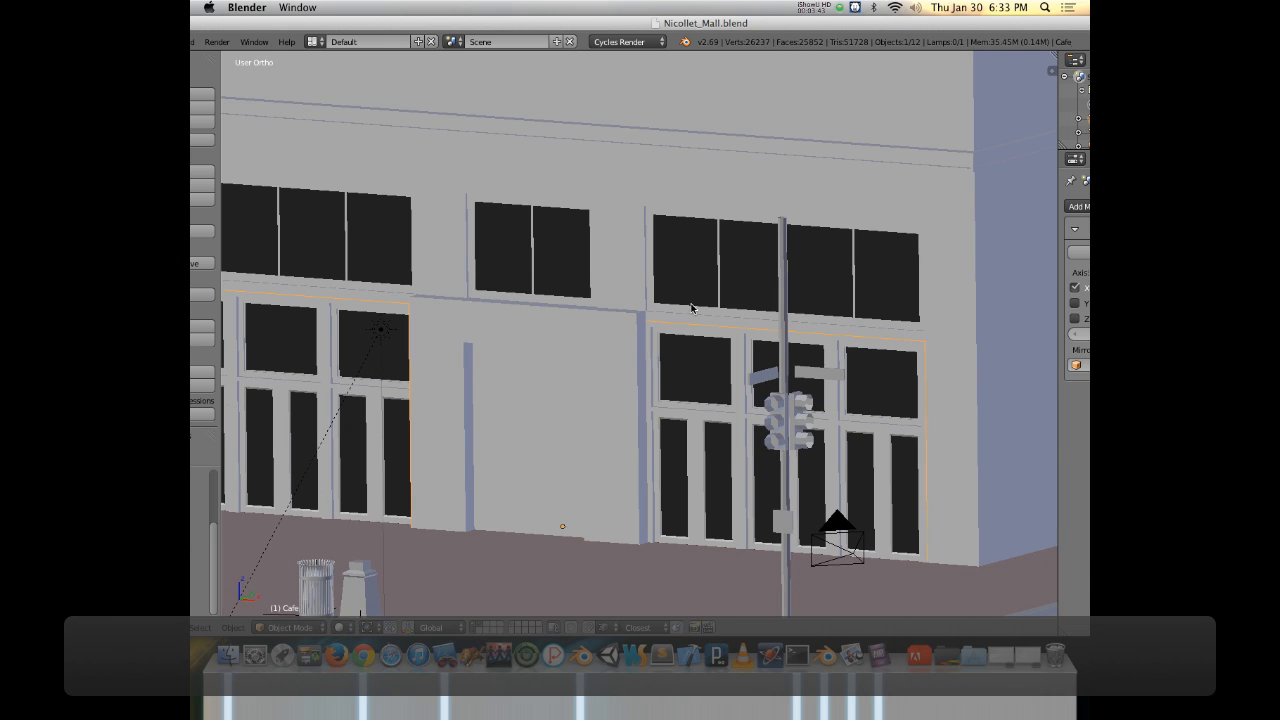
middle_click_drag(698, 295, 743, 263)
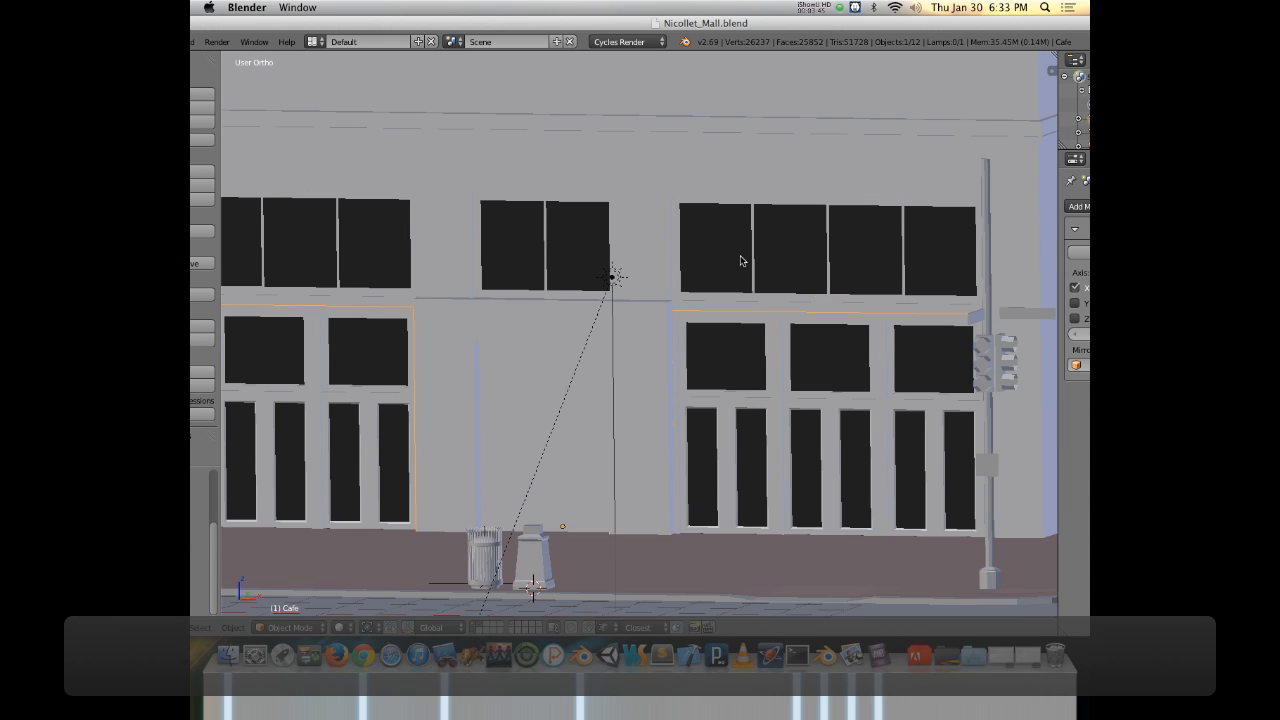
key("Tab")
scroll(685, 266, "up", 4)
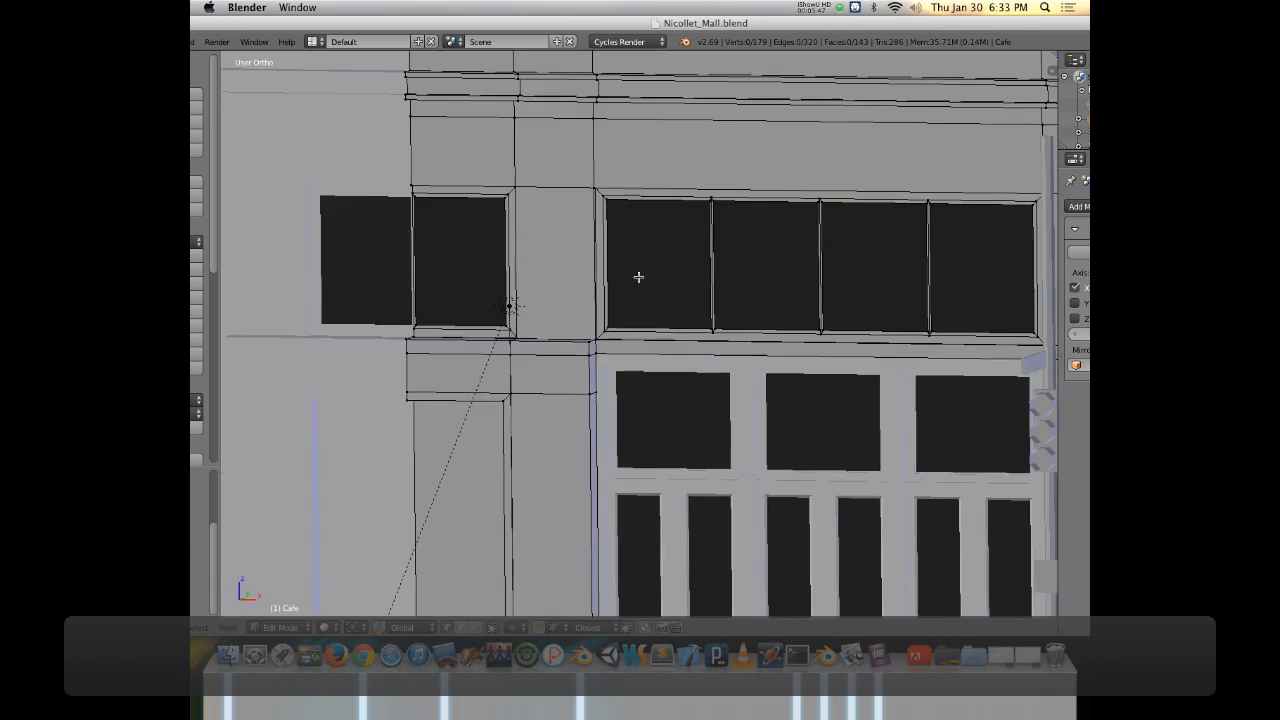
scroll(691, 274, "down", 3)
middle_click_drag(691, 274, 683, 310)
scroll(766, 268, "down", 3)
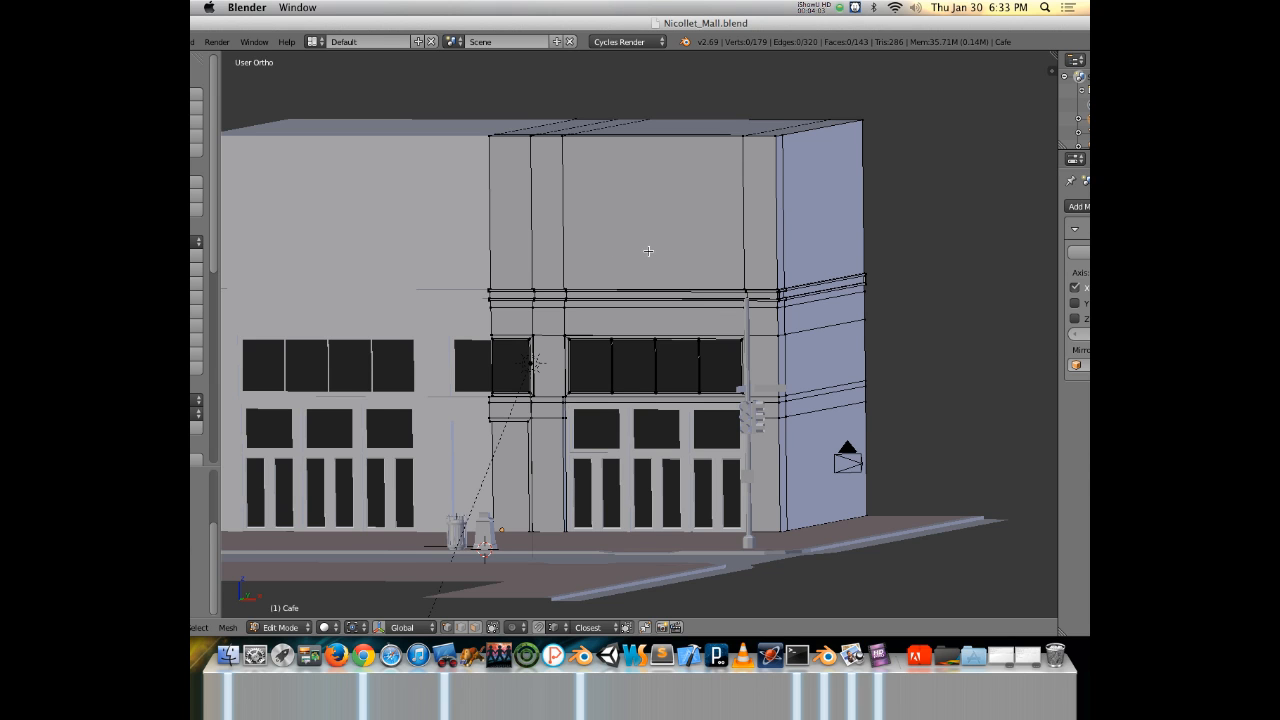
Switch to Google Street View in Chrome and examine the café's second-storey windows, balconies and corner stonework up close.
key("super+Tab")
left_click(807, 240)
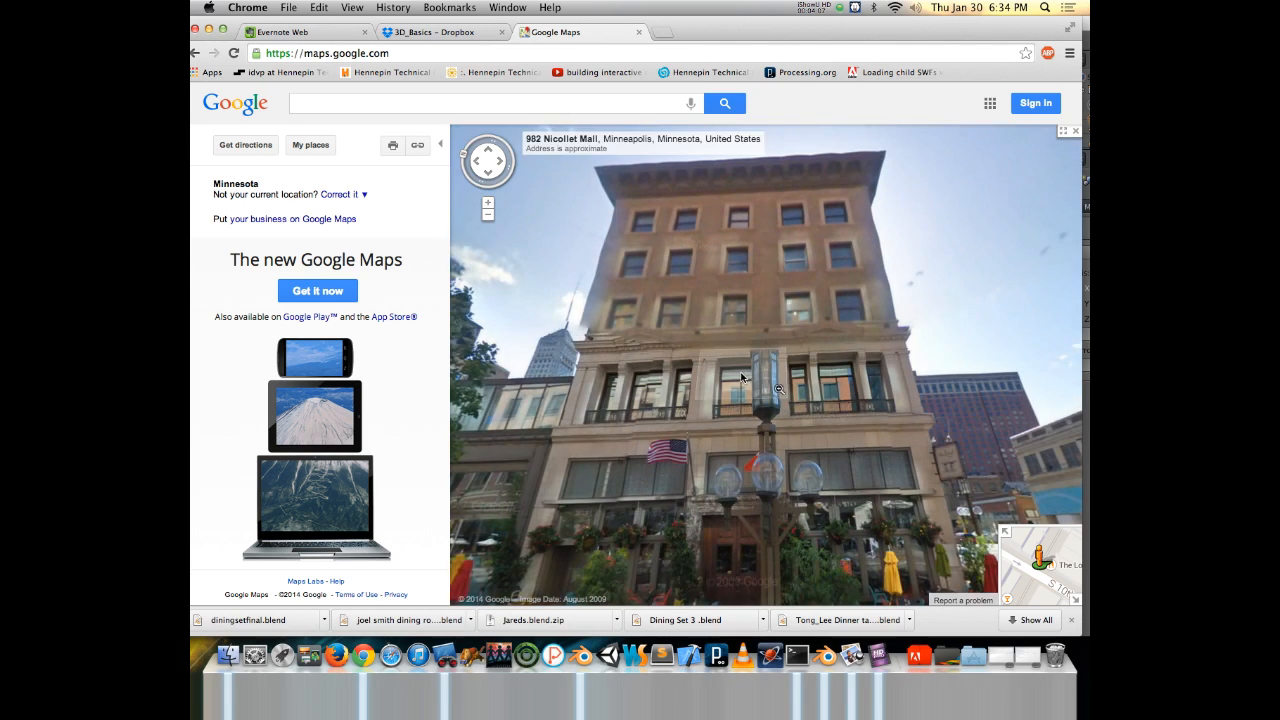
double_click(745, 380)
left_click_drag(676, 364, 773, 393)
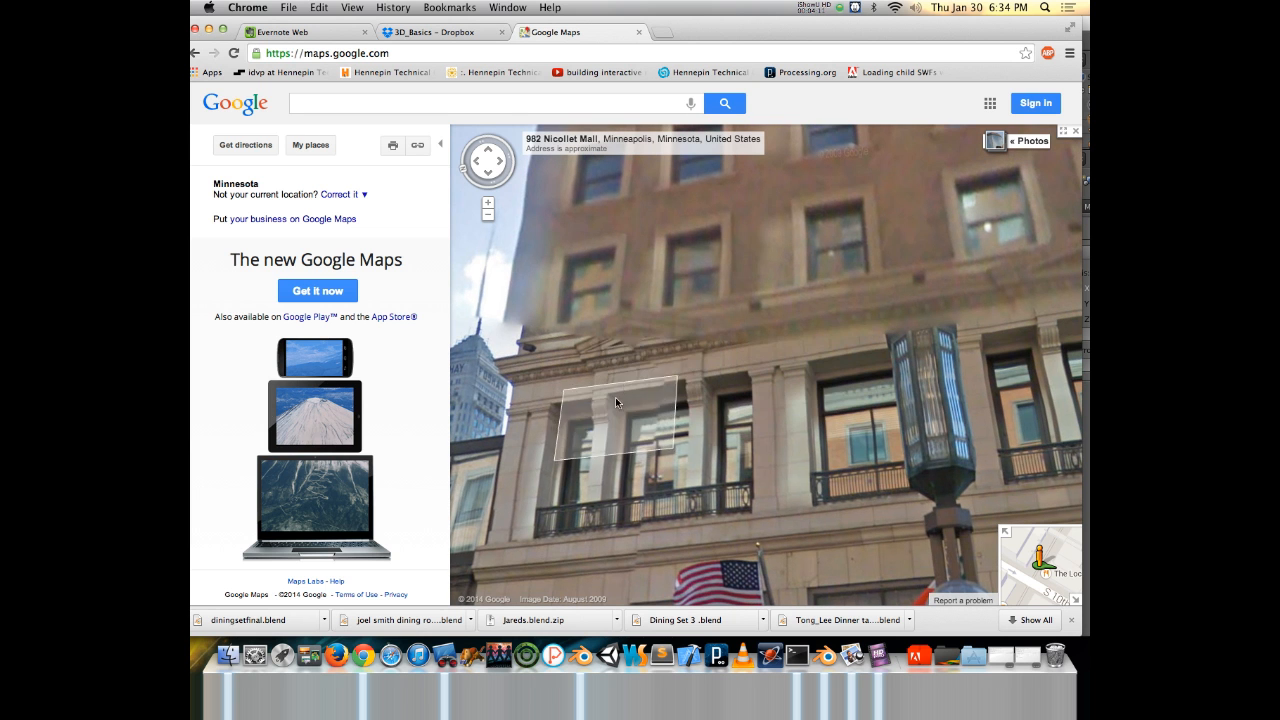
left_click_drag(836, 360, 622, 256)
left_click(920, 318)
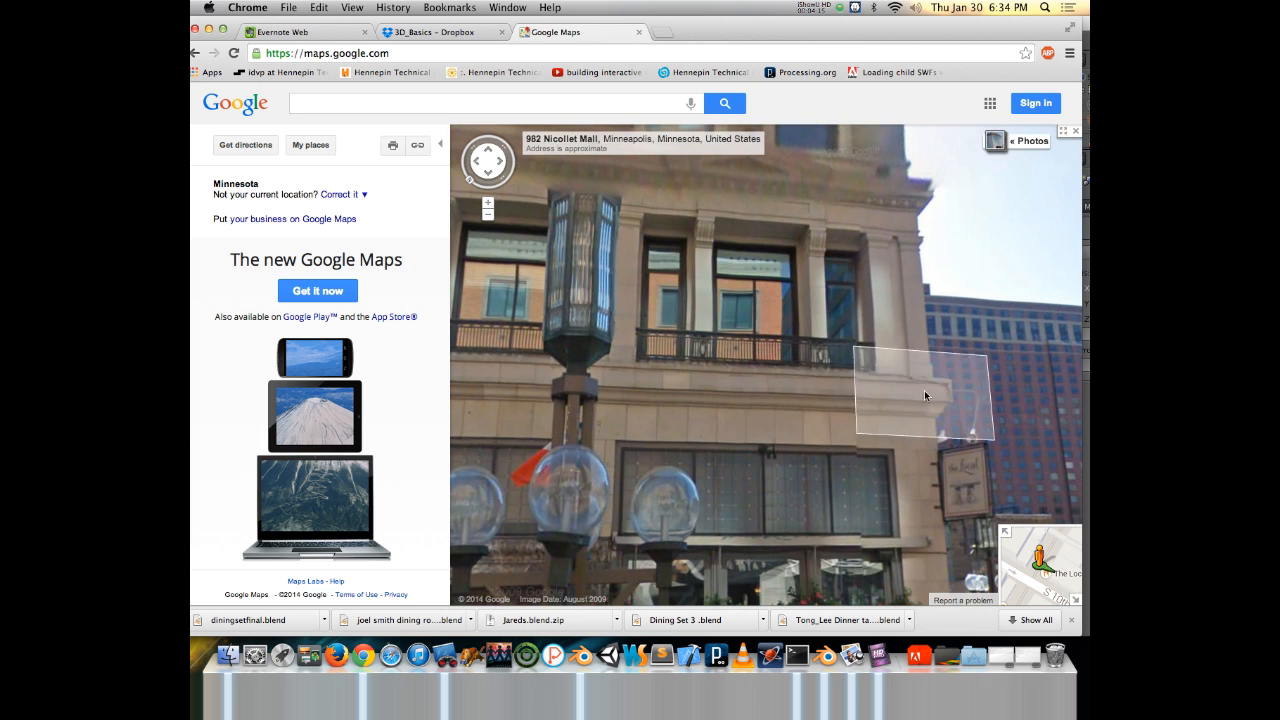
Switch back to Blender and try a loop cut on the café building's mesh.
key("super+Tab")
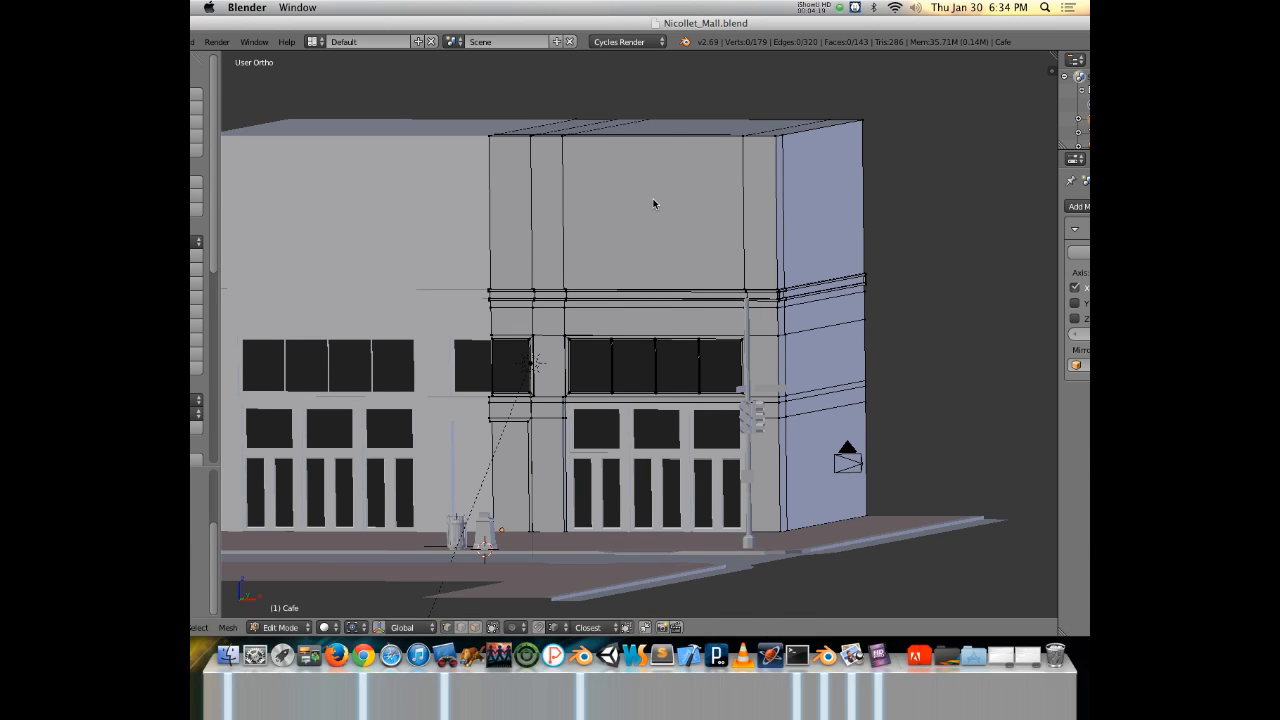
key("ctrl+r")
Switch to Street View and examine the café's upper windows, the patio seating and trash can, and the traffic light at the corner.
key("super+Tab")
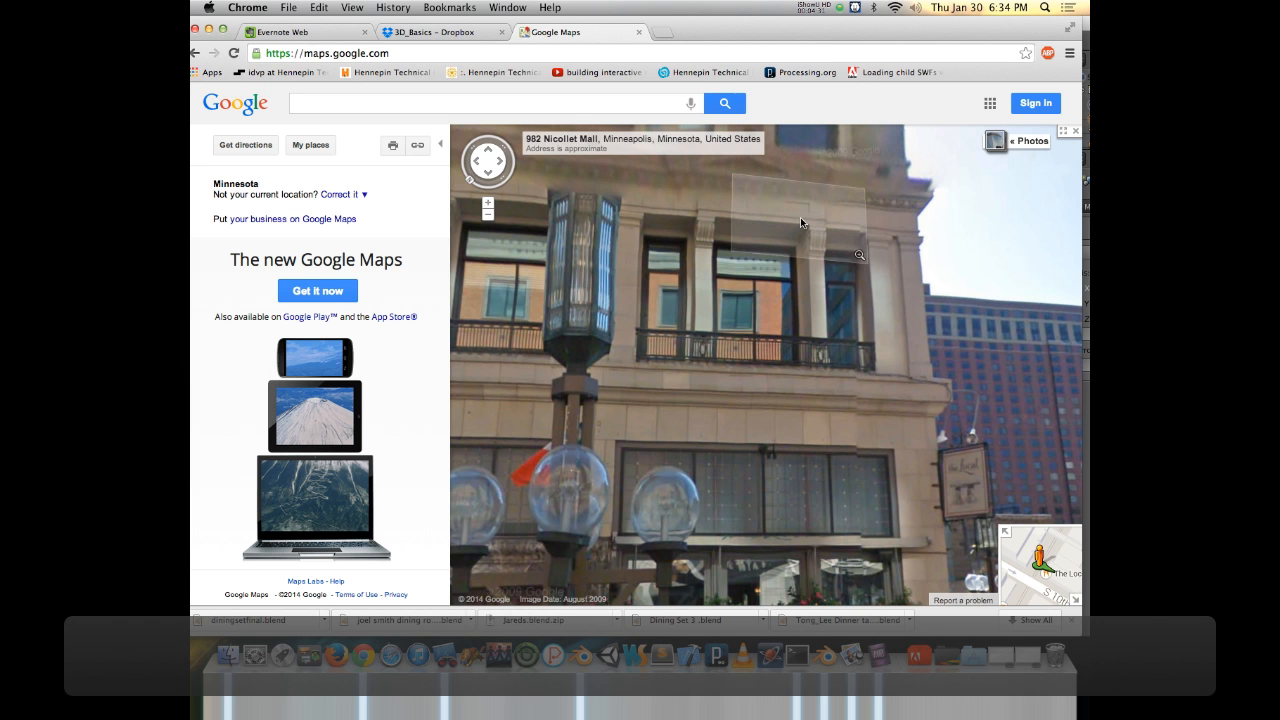
left_click_drag(810, 223, 818, 291)
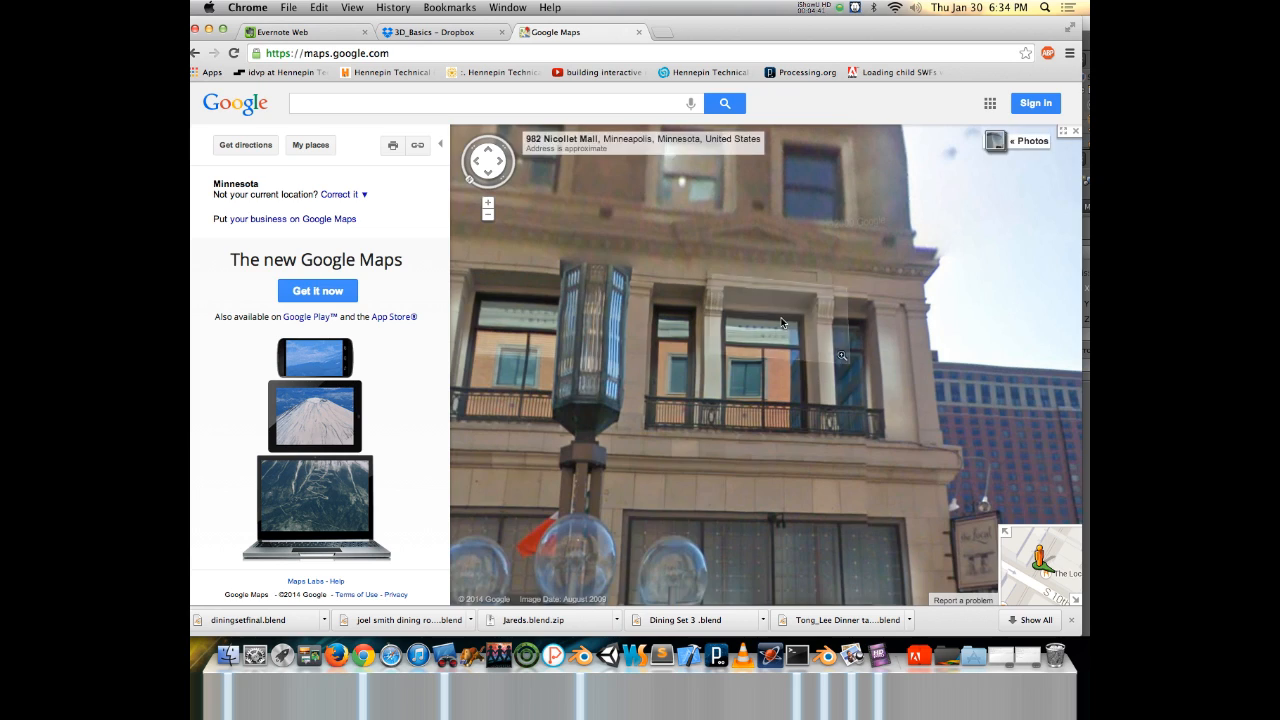
scroll(743, 385, "down", 2)
left_click_drag(743, 385, 823, 235)
left_click_drag(580, 402, 682, 276)
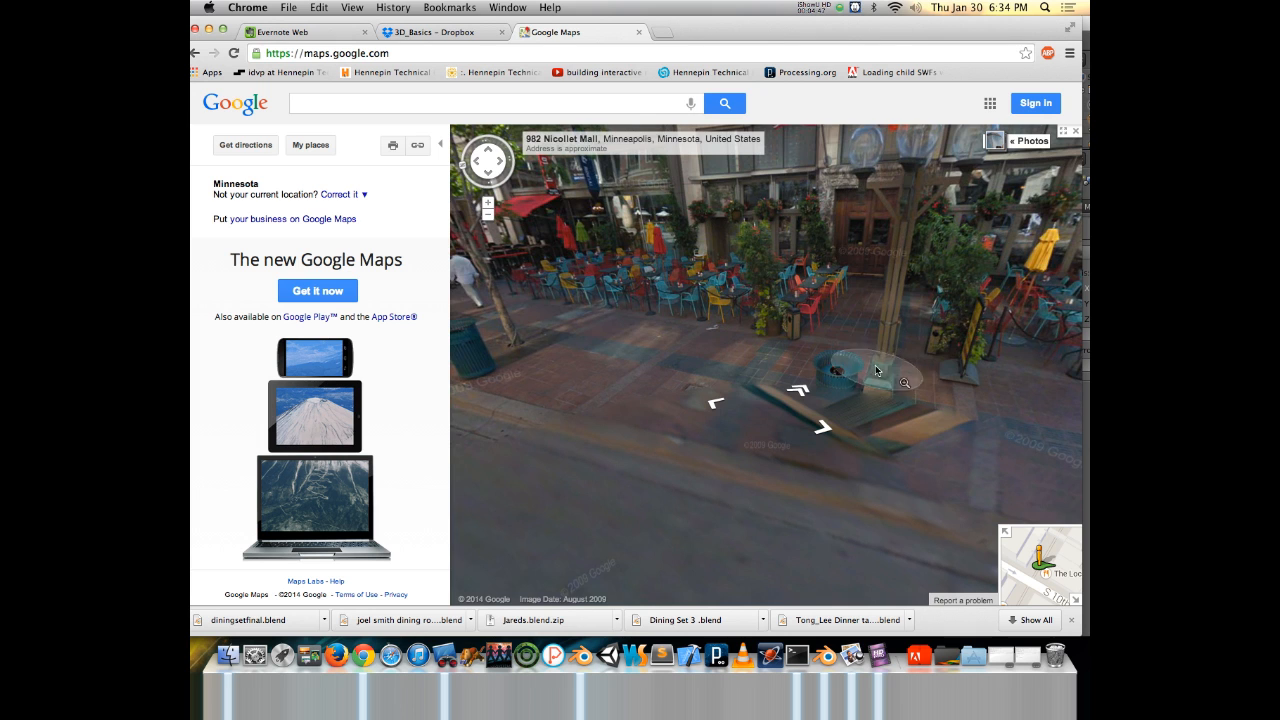
left_click_drag(925, 351, 724, 407)
left_click(724, 407)
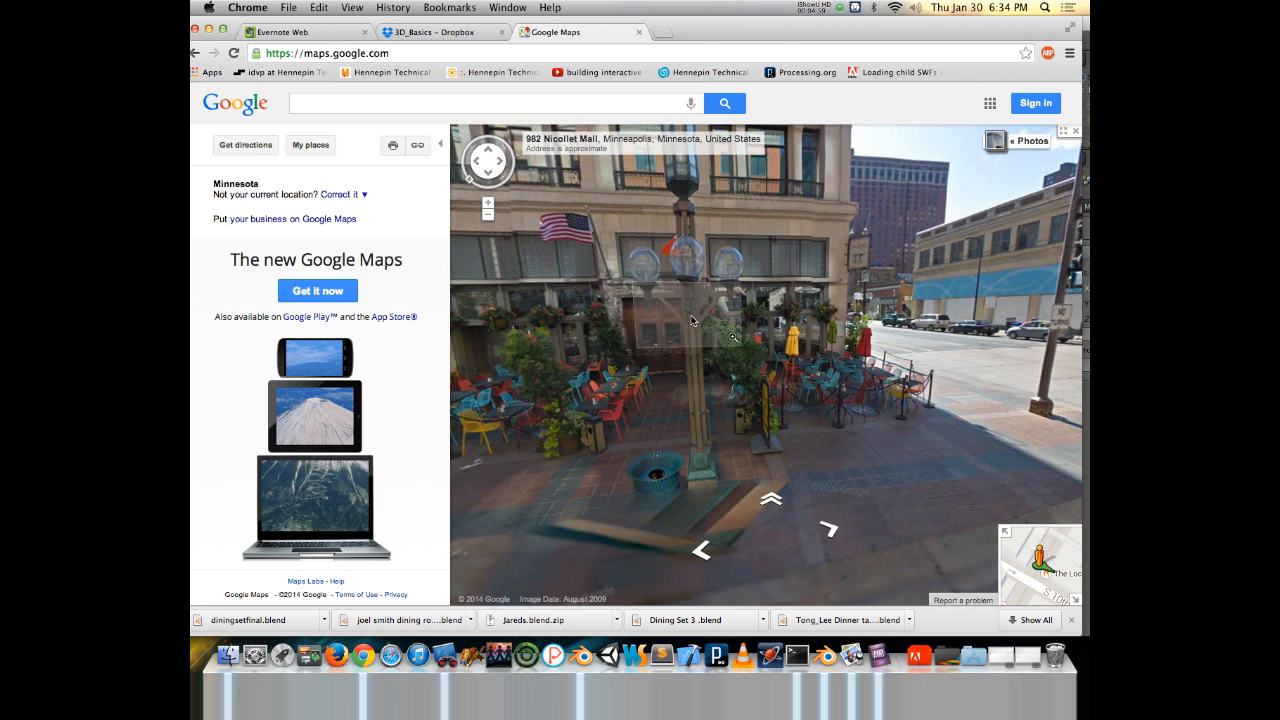
left_click(698, 390)
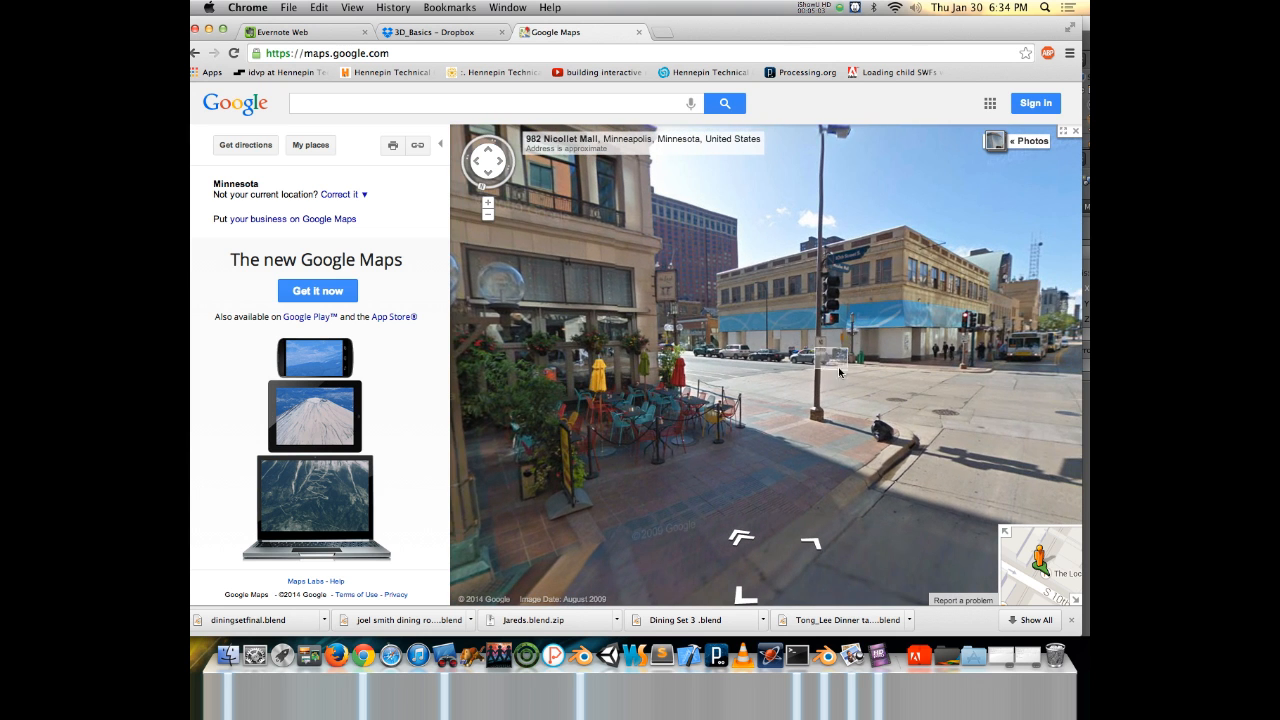
Switch back to Blender, return to Object Mode, and select the traffic light pole to view its signal heads up close.
key("super+Tab")
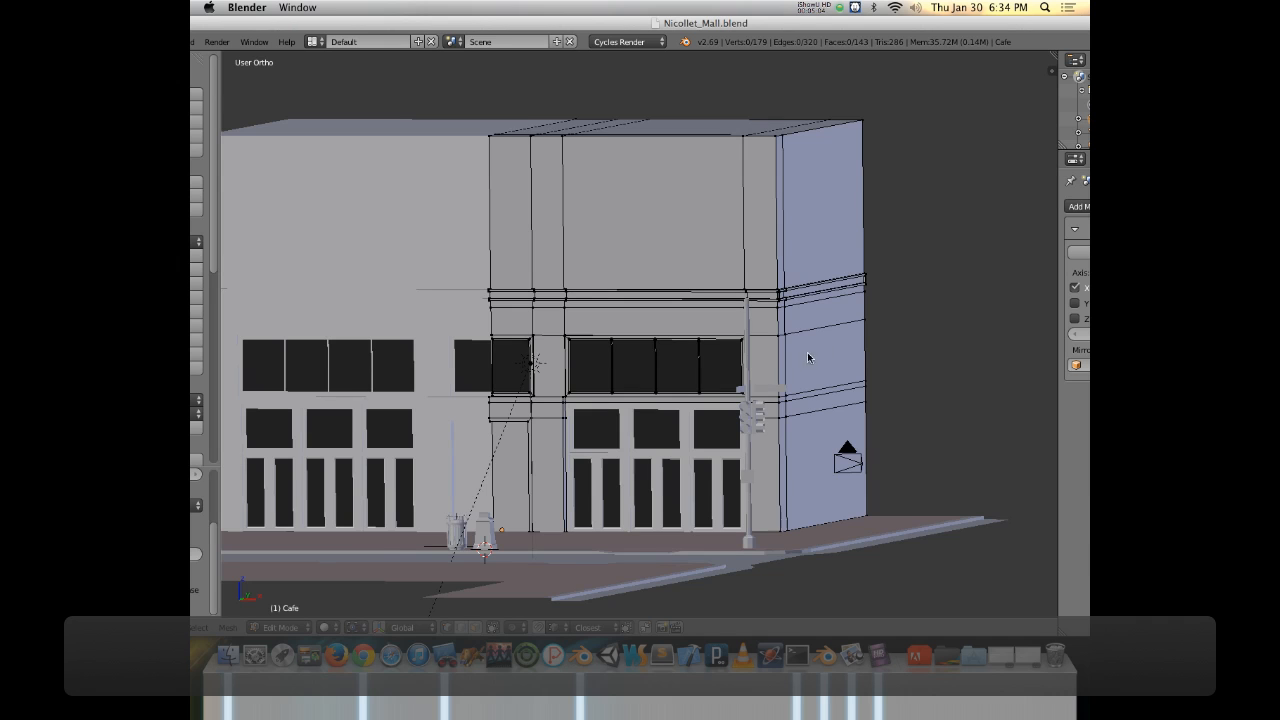
key("Tab")
right_click(754, 445)
scroll(829, 474, "up", 5)
middle_click_drag(829, 474, 709, 193, "shift")
middle_click_drag(858, 262, 777, 297)
scroll(777, 297, "up", 4)
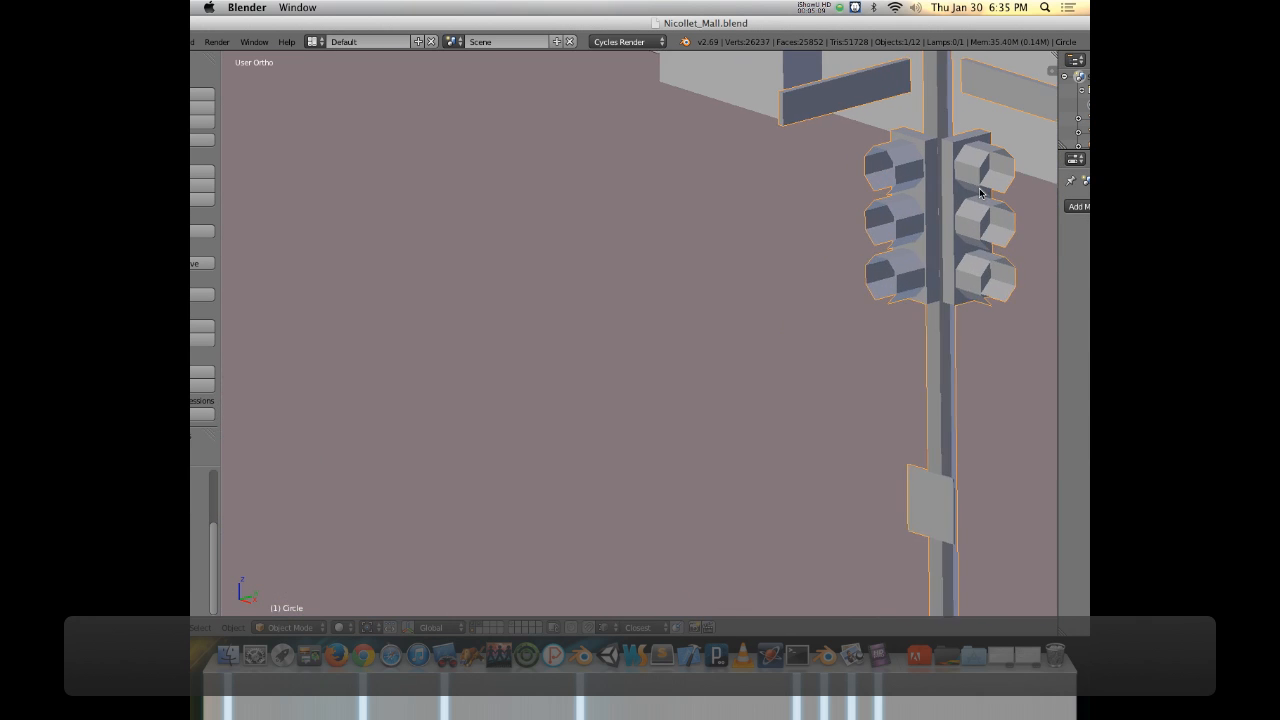
Inspect the mesh of the traffic lights, street signs and pole in Edit Mode.
middle_click_drag(956, 125, 725, 133, "shift")
key("KP_Divide")
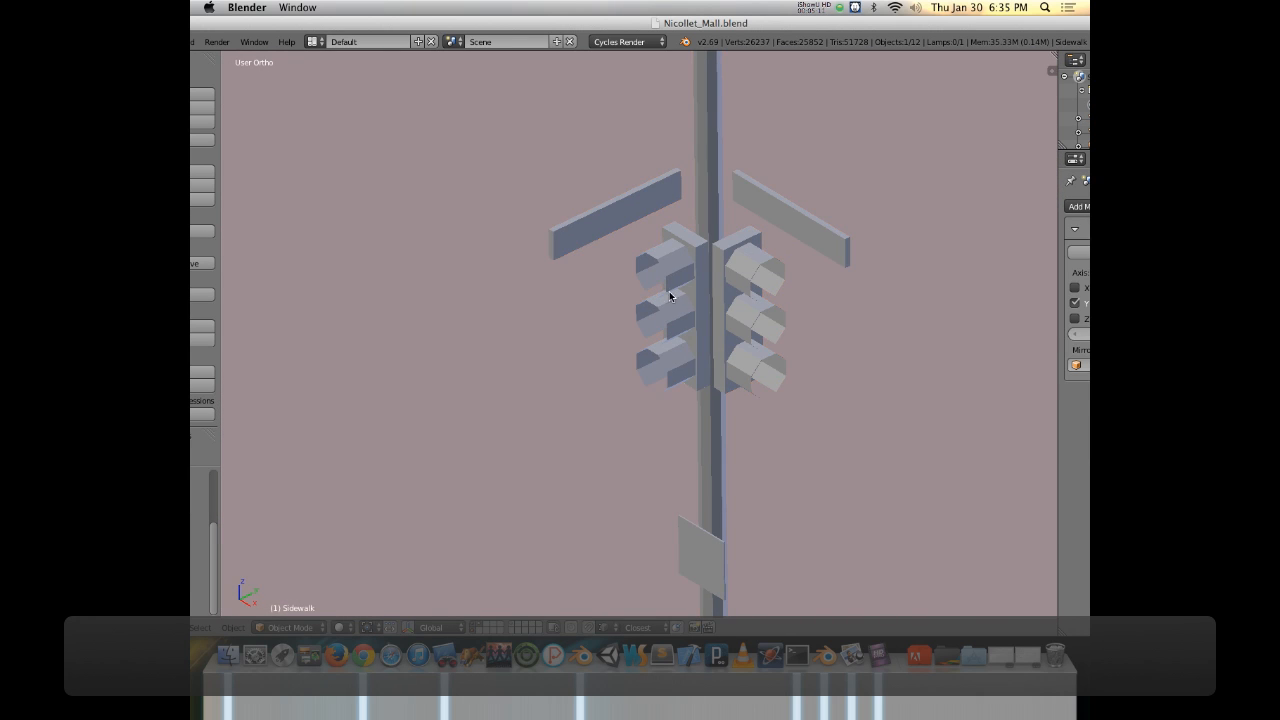
key("Tab")
key("KP_Divide")
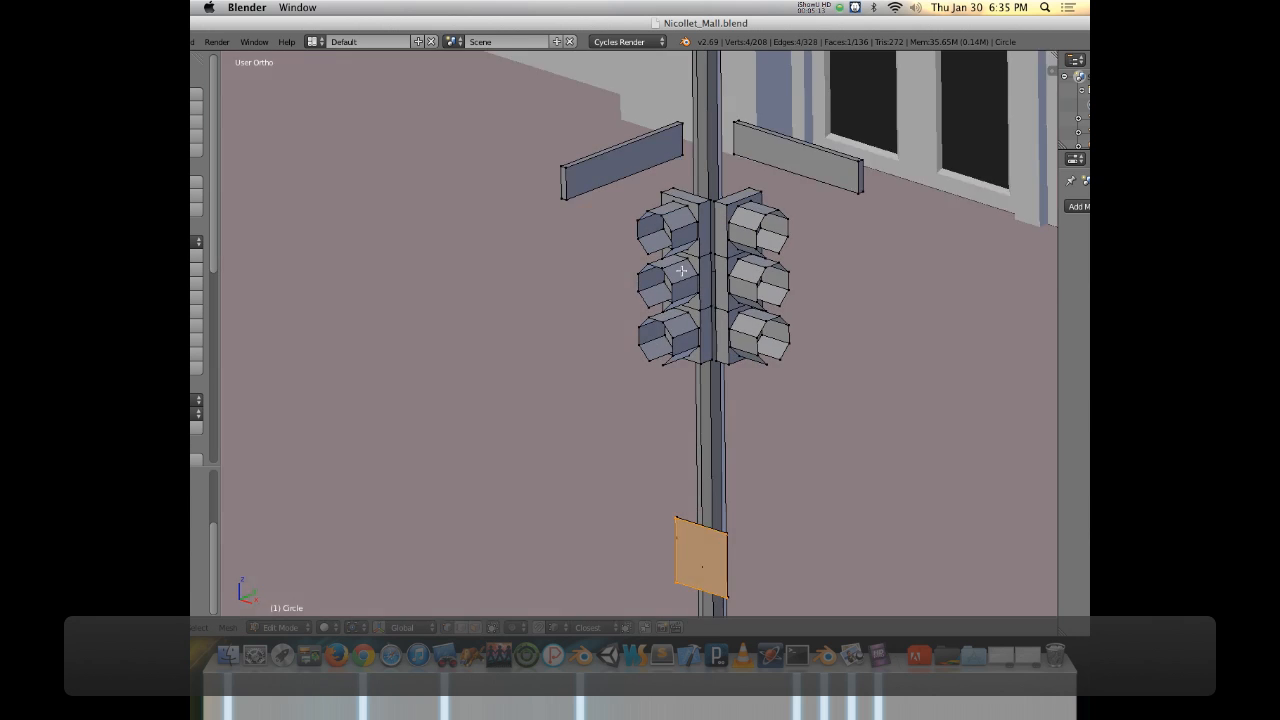
middle_click_drag(692, 200, 800, 236, "shift")
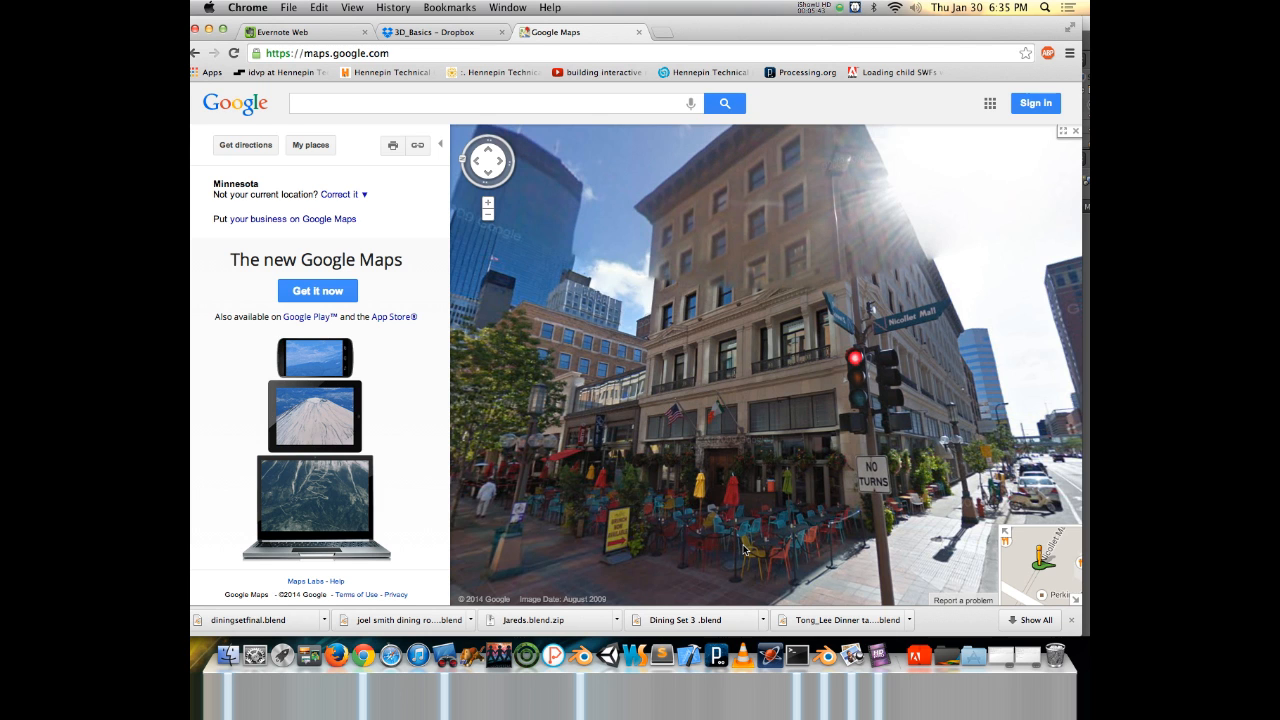
Return from Street View to Blender and select the sidewalk to examine it together with the whole street corner.
key("super+Tab")
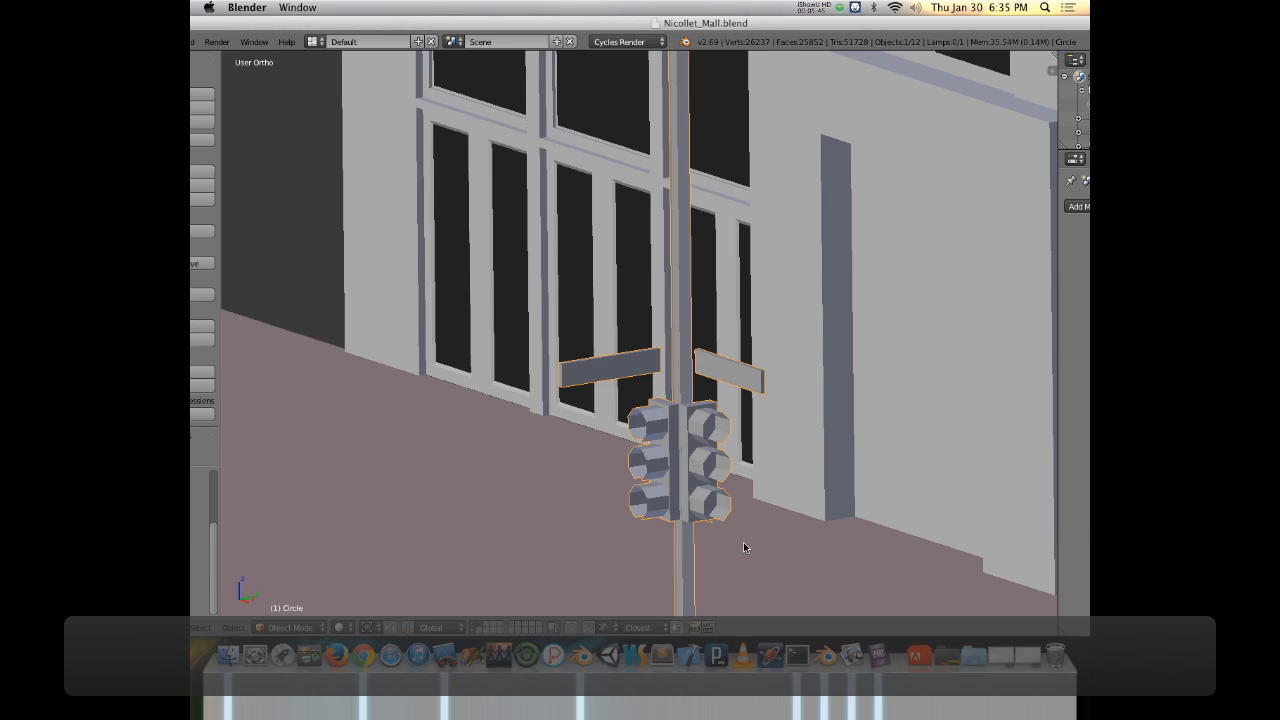
mouse_move(702, 486)
middle_mouse_down()
mouse_move(710, 442)
mouse_move(704, 500)
mouse_move(702, 487)
middle_mouse_up()
scroll(702, 487, "down", 6)
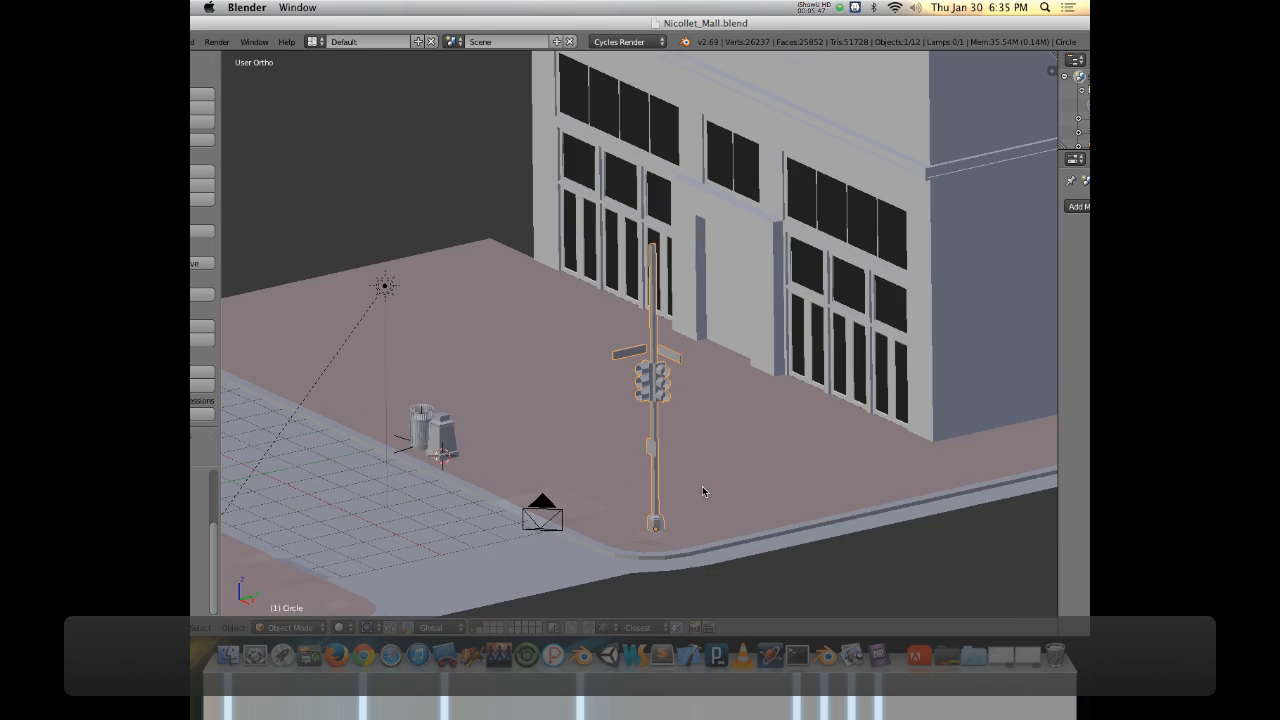
right_click(557, 465)
middle_click_drag(557, 465, 658, 370)
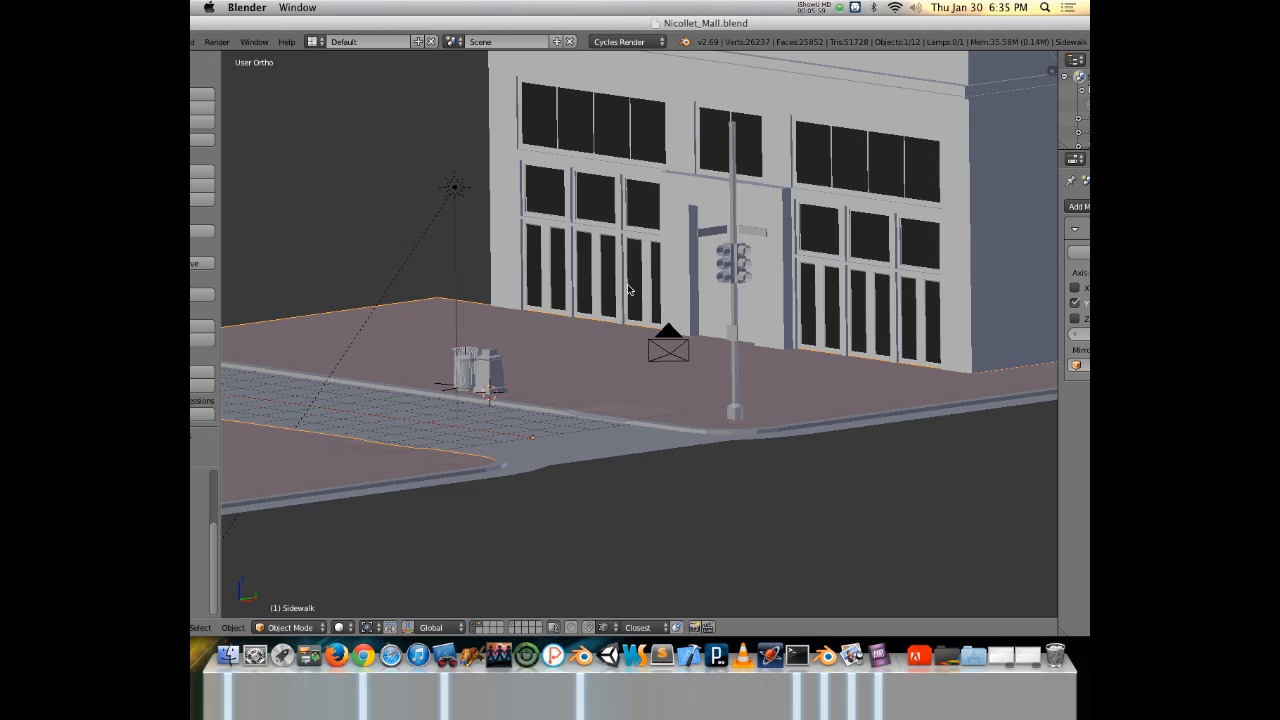
middle_click_drag(631, 290, 636, 355, "shift")
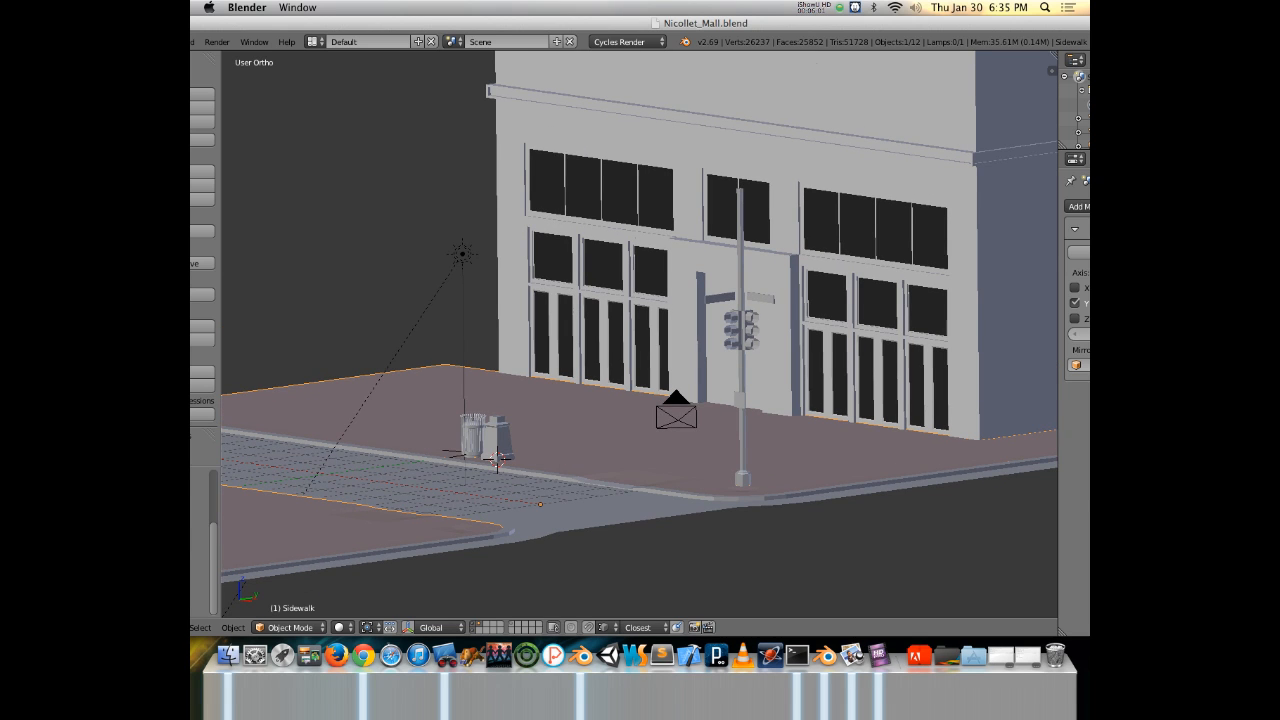
Switch to Chrome and move its window out of the way to uncover the Blender window with the default cube scene.
key("super+Tab")
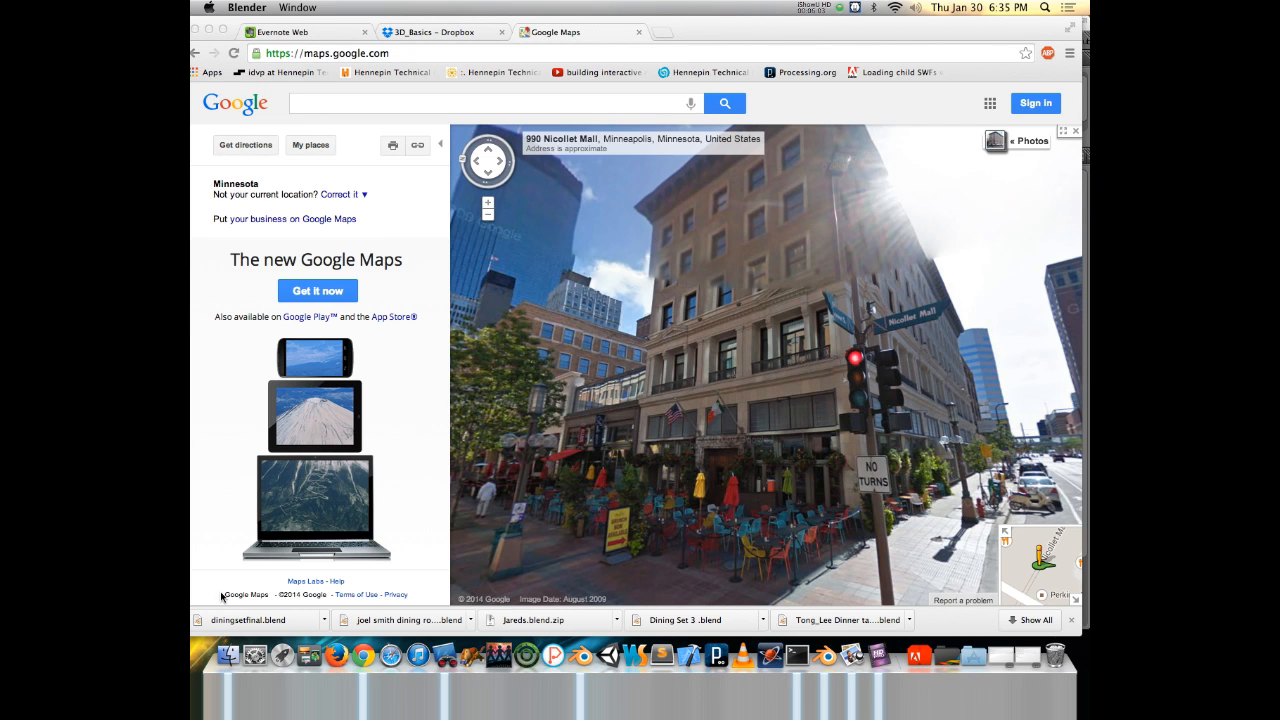
left_click_drag(790, 36, 822, 37)
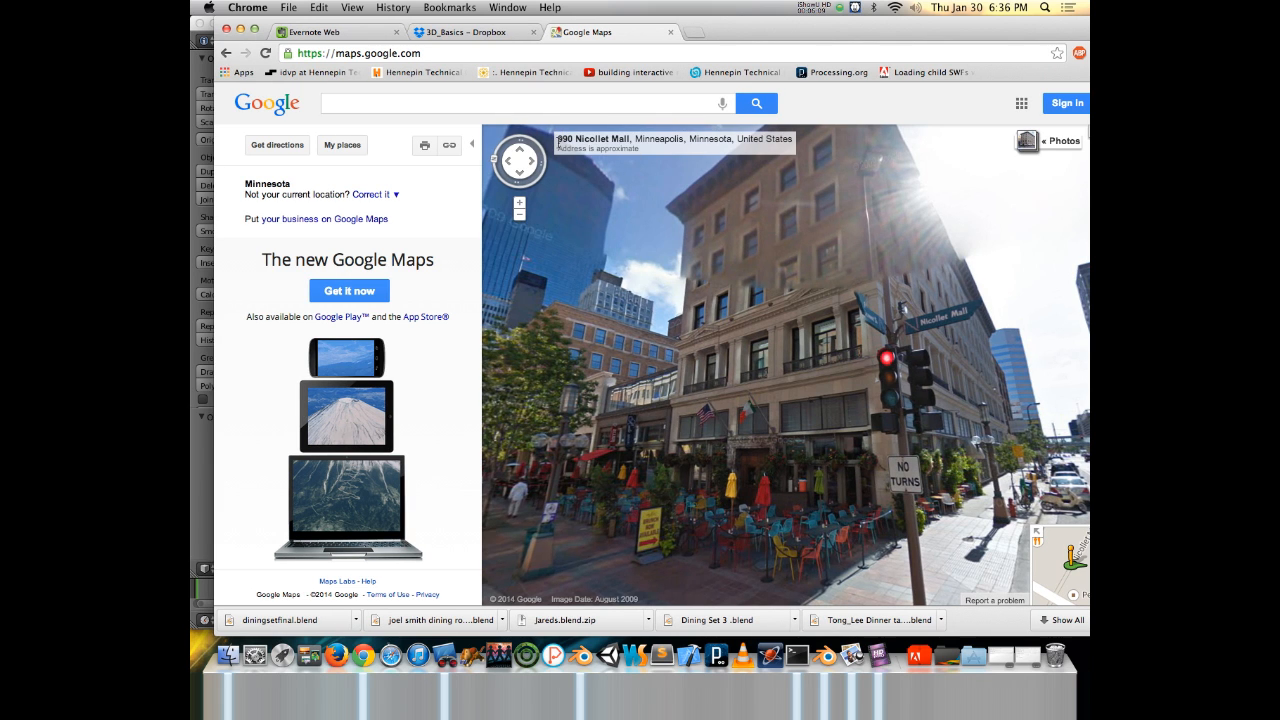
left_click_drag(748, 35, 191, 230)
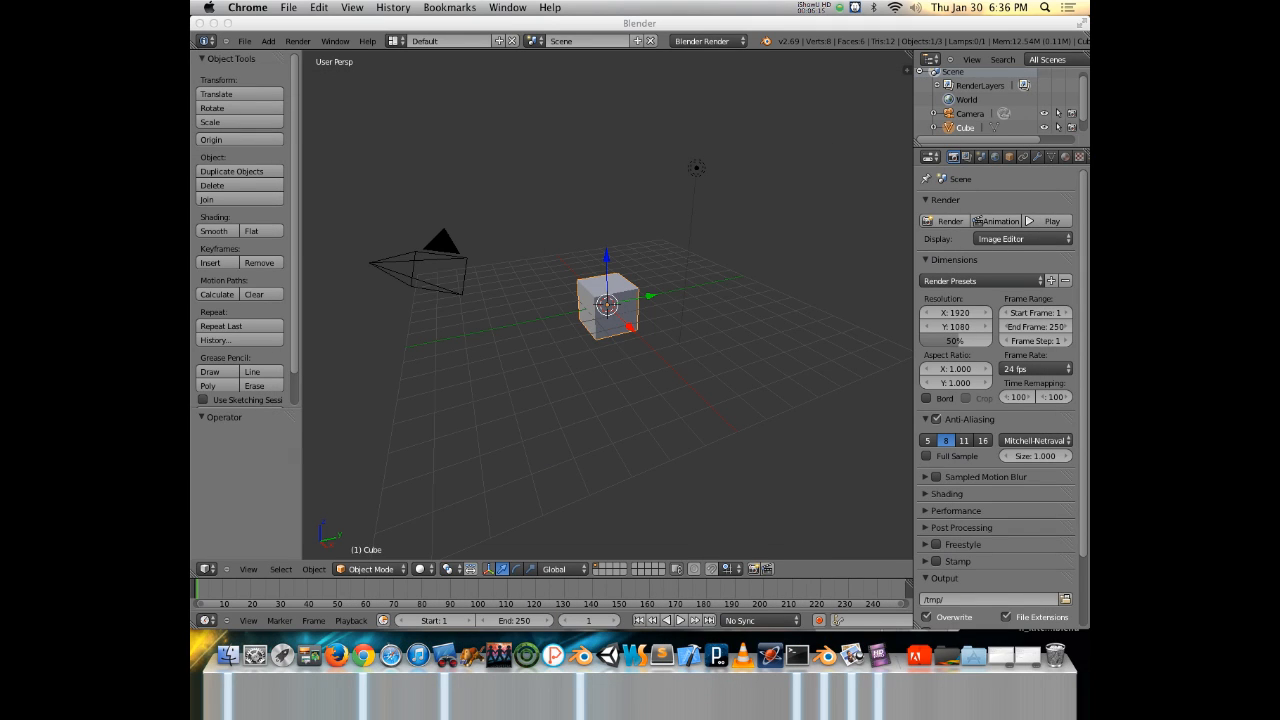
Switch to the Blender window with the default cube scene and hide the 3D transform manipulator.
left_click(537, 23)
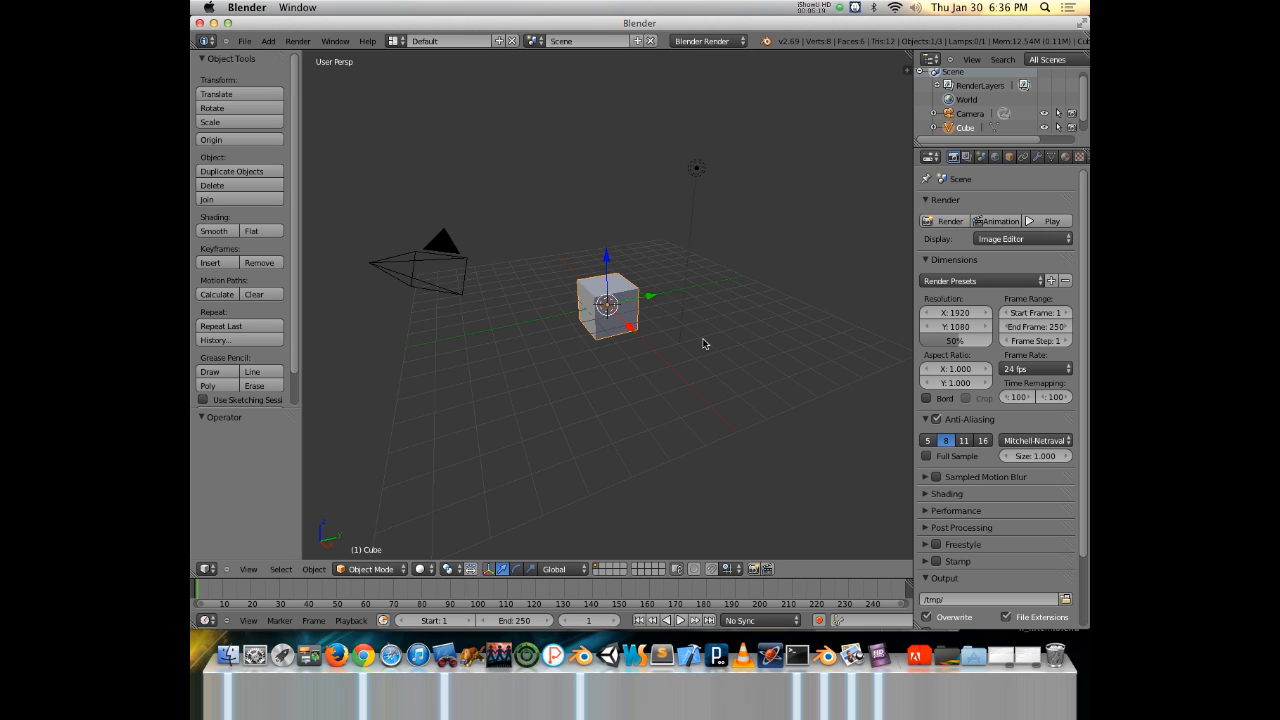
key("ctrl+space")
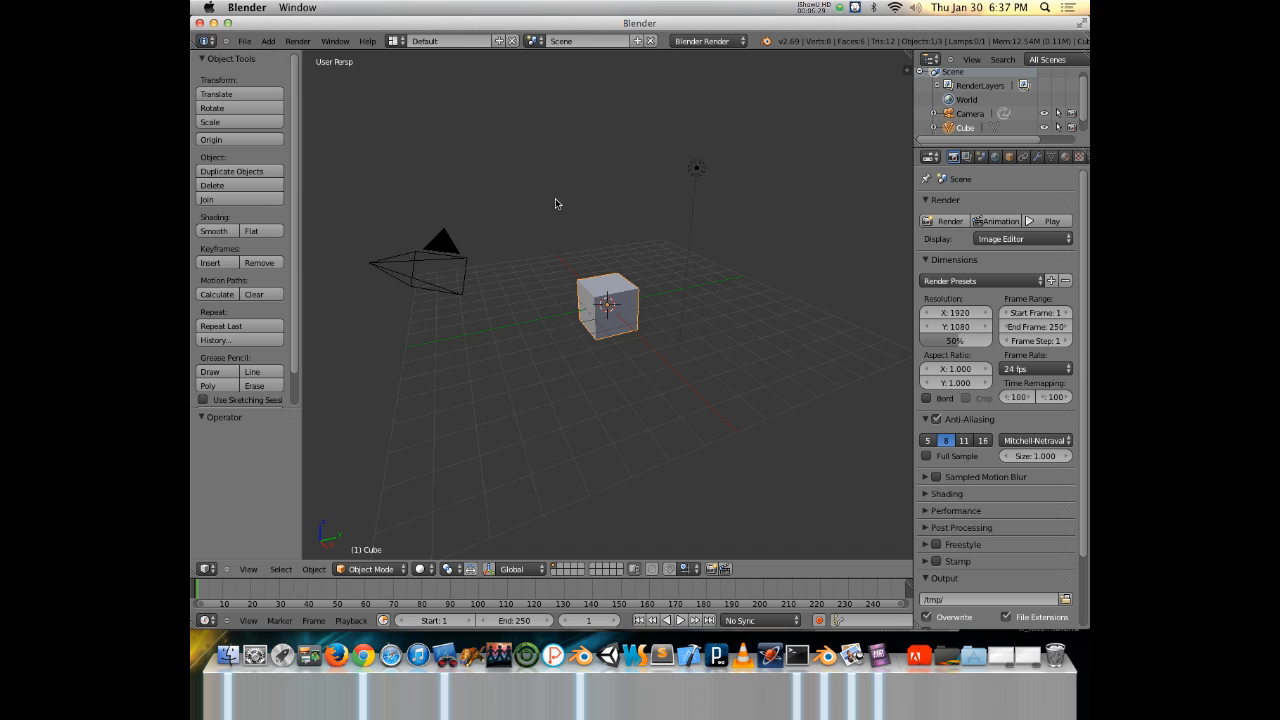
Start saving the scene and browse to the 3D_Basics_Spring_2014/Nicollet_Mall folder on Mac Storage.
key("super+s")
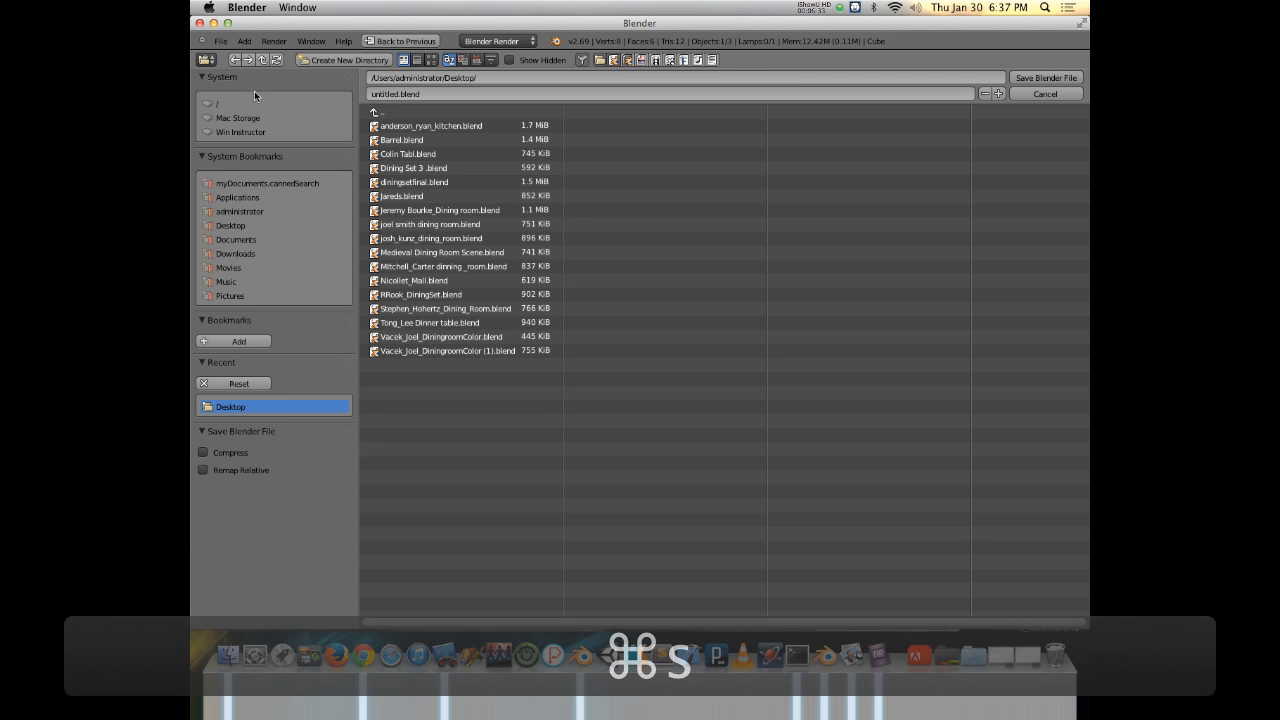
left_click(238, 119)
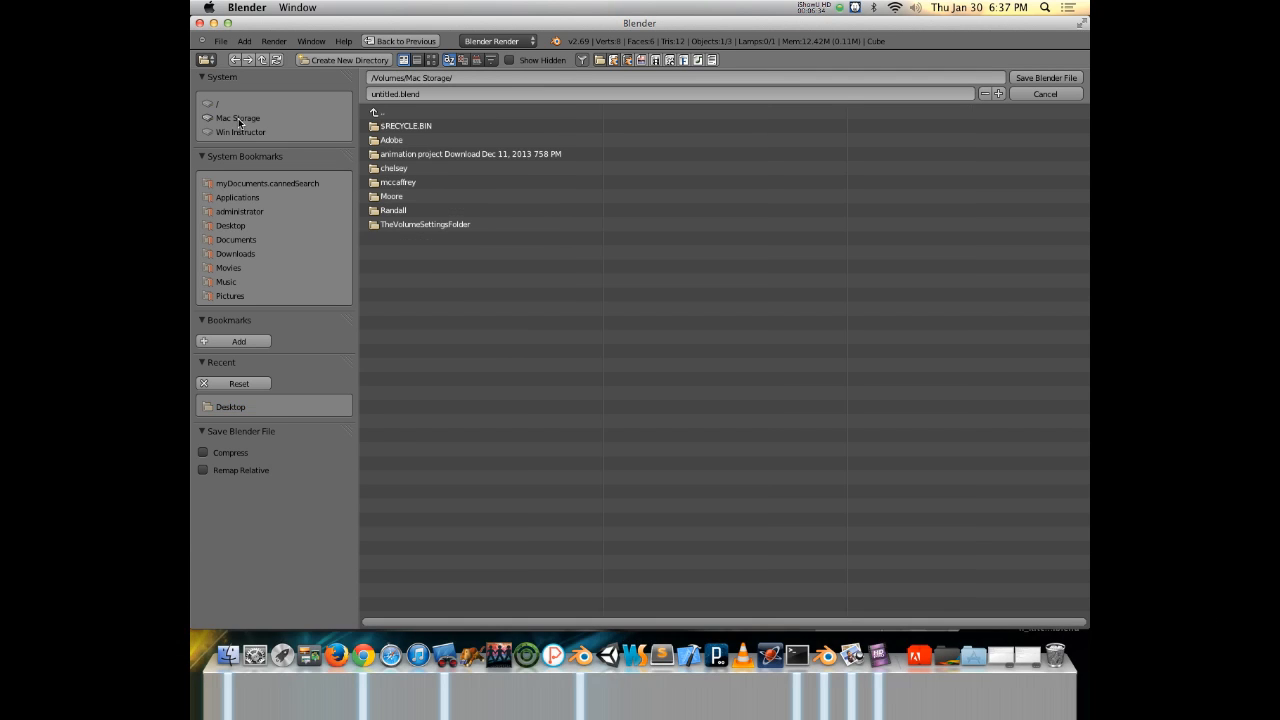
left_click(393, 197)
left_click(420, 126)
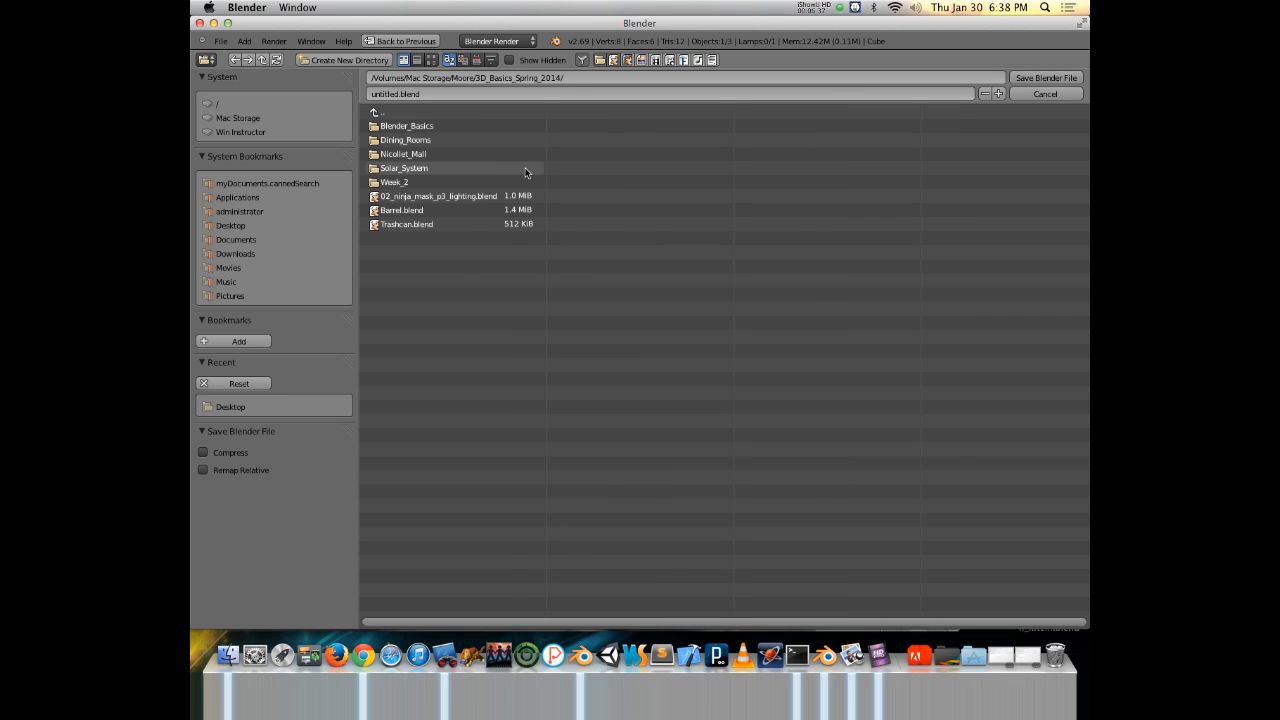
left_click(418, 160)
Name the file Street_Scene_01_blocking.blend and save it.
left_click(402, 95)
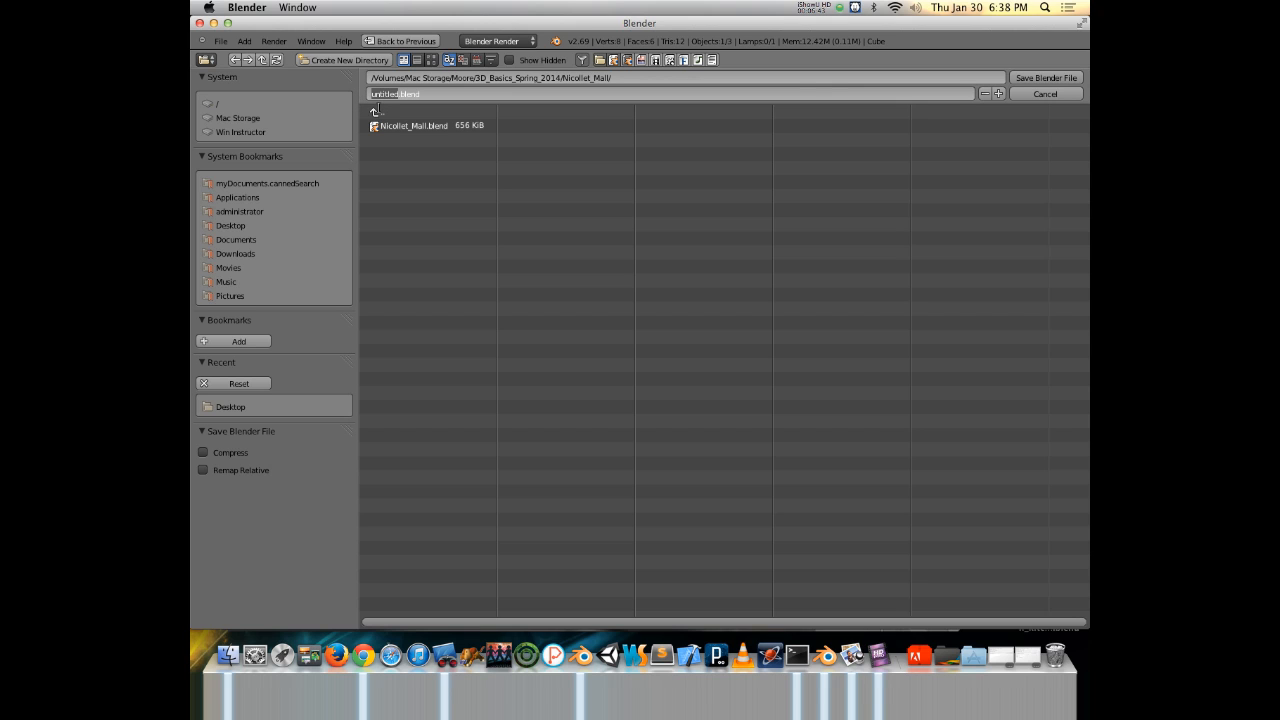
type("Street")
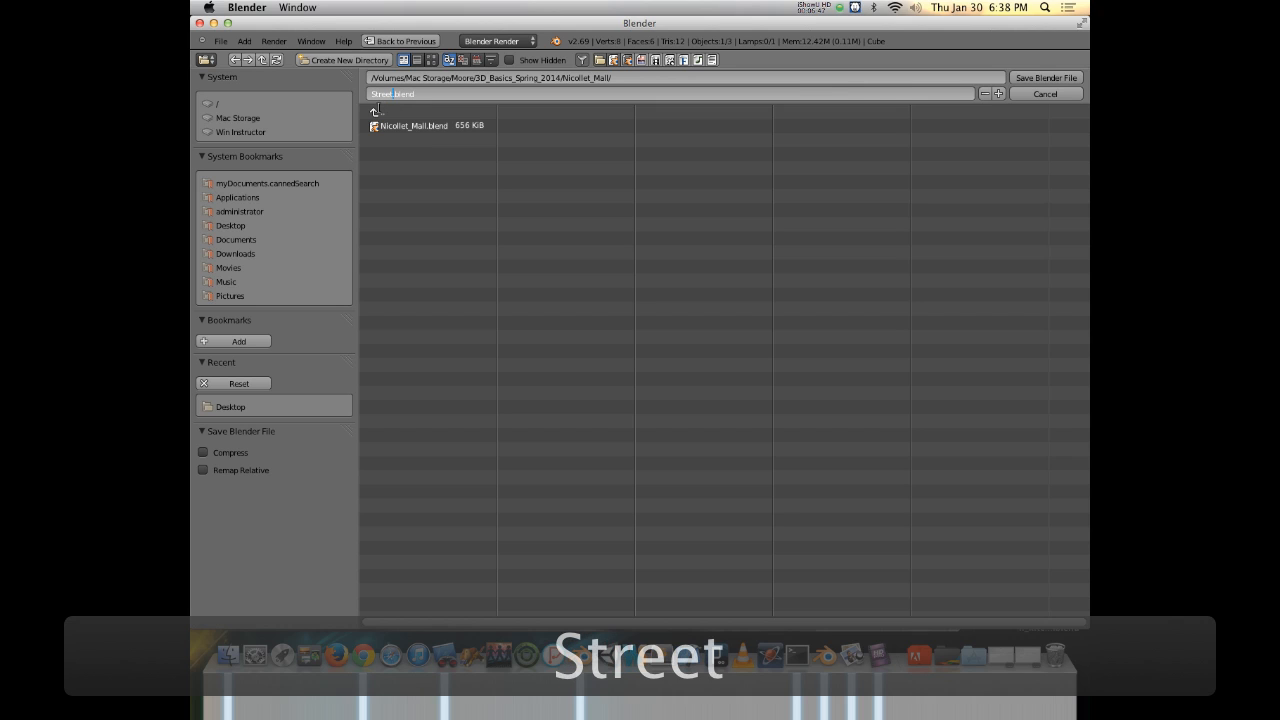
type("_Scene_")
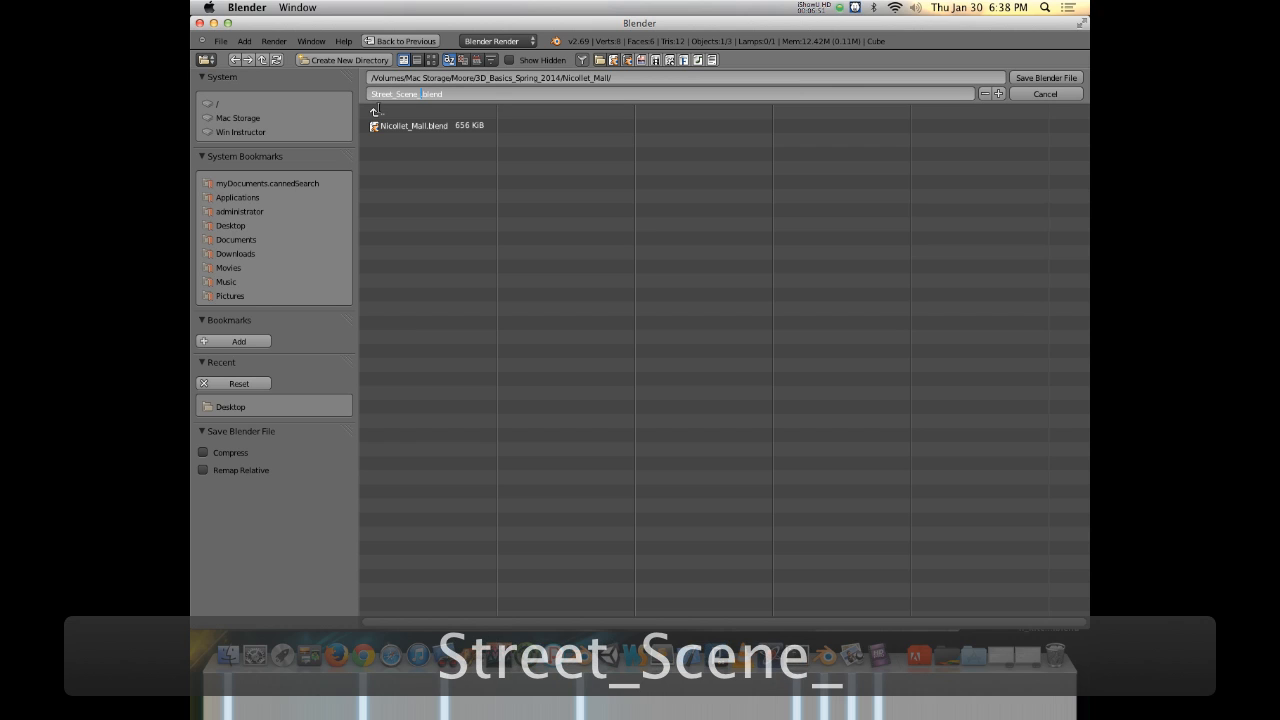
type("01")
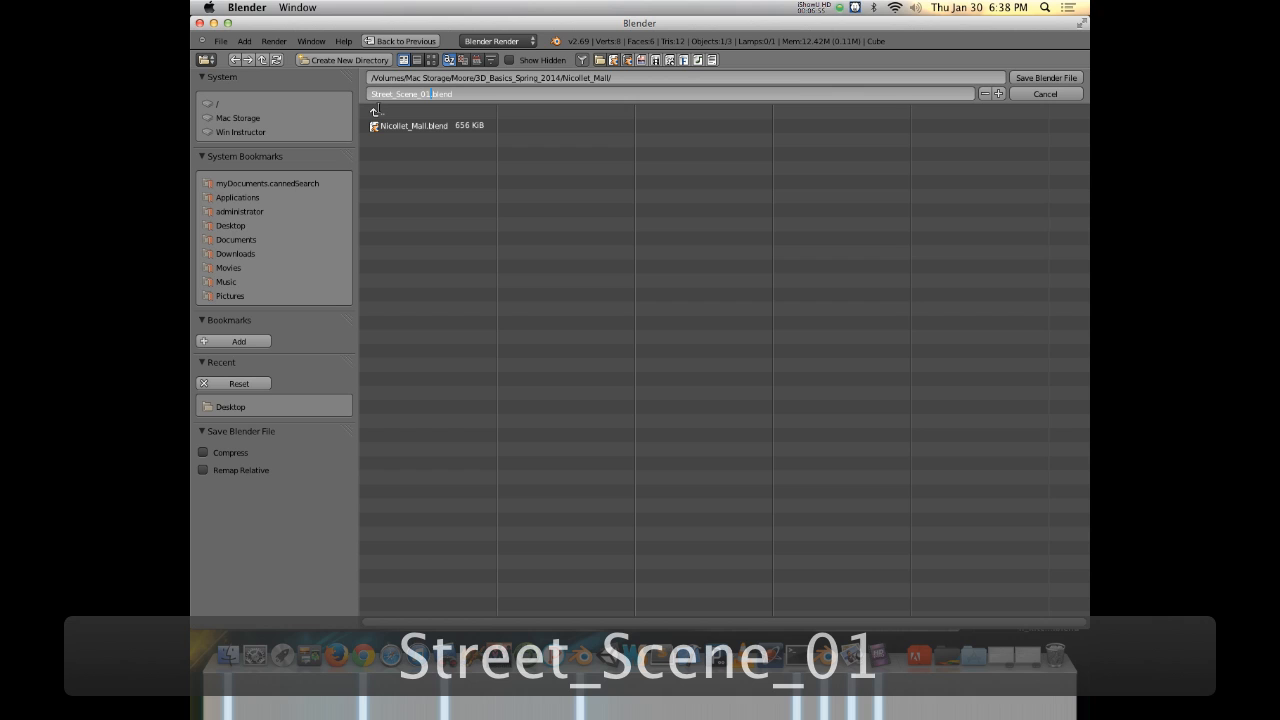
type("_")
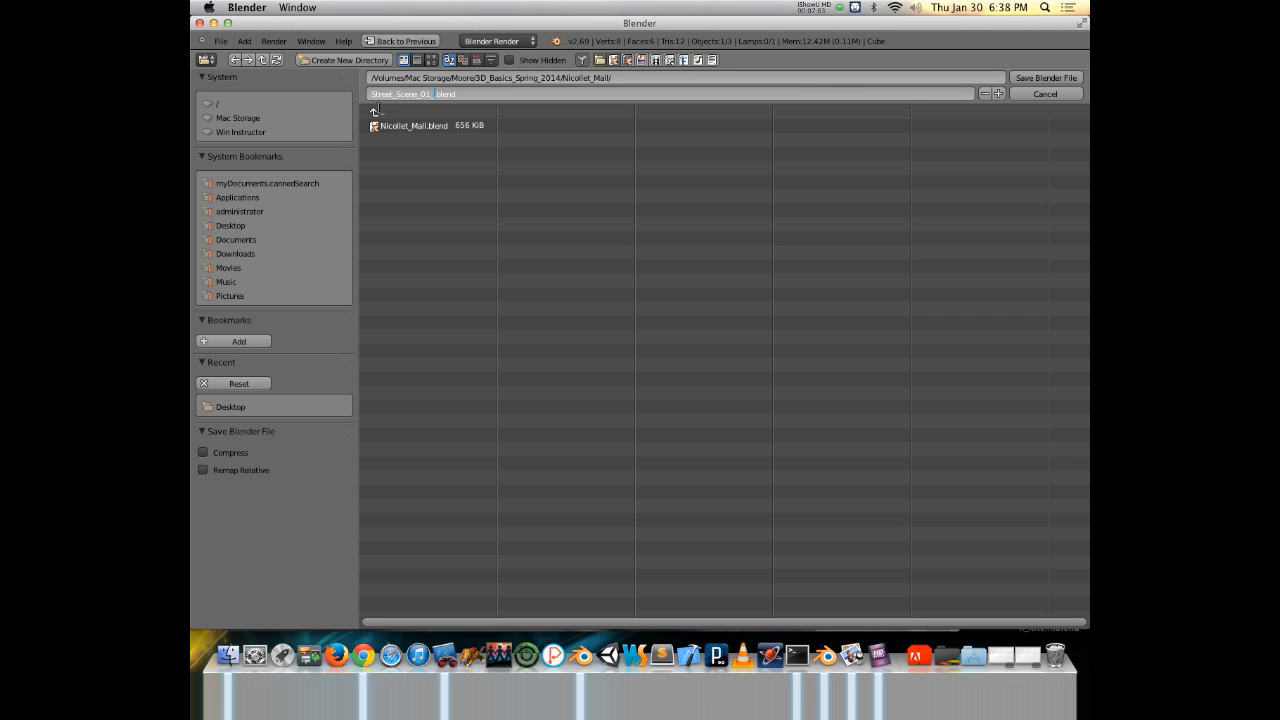
type("blocking")
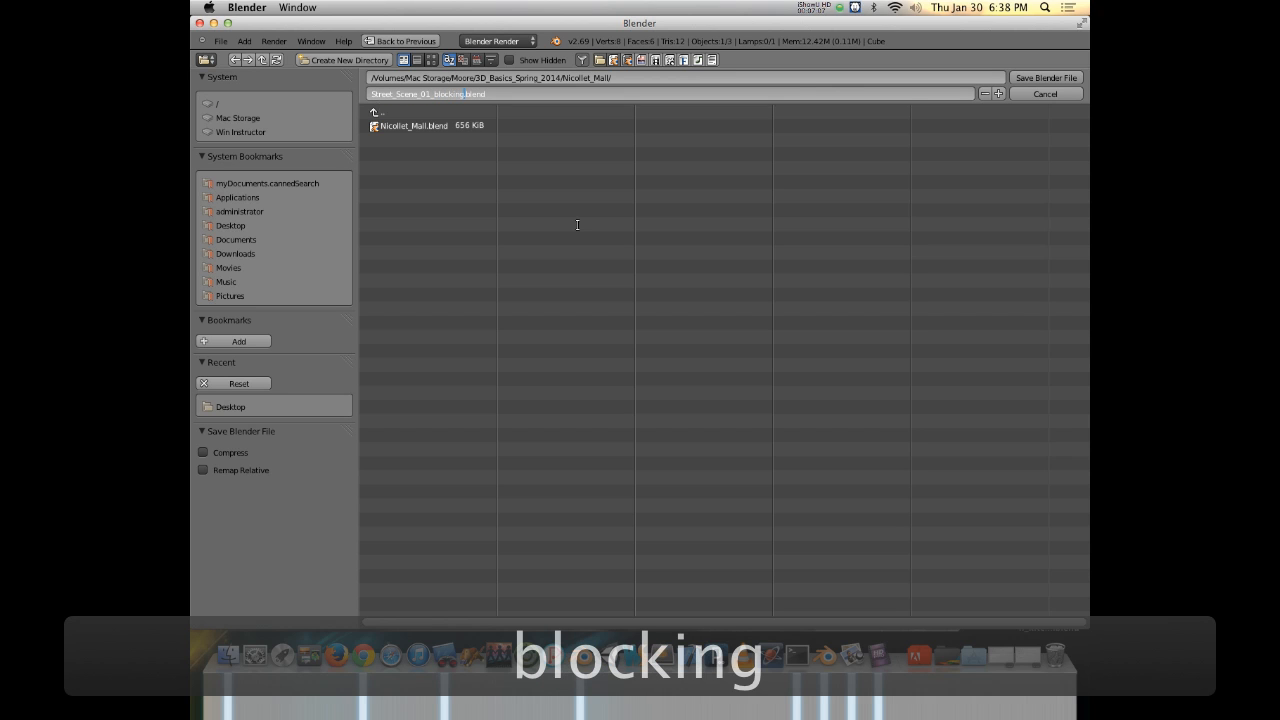
key("Return")
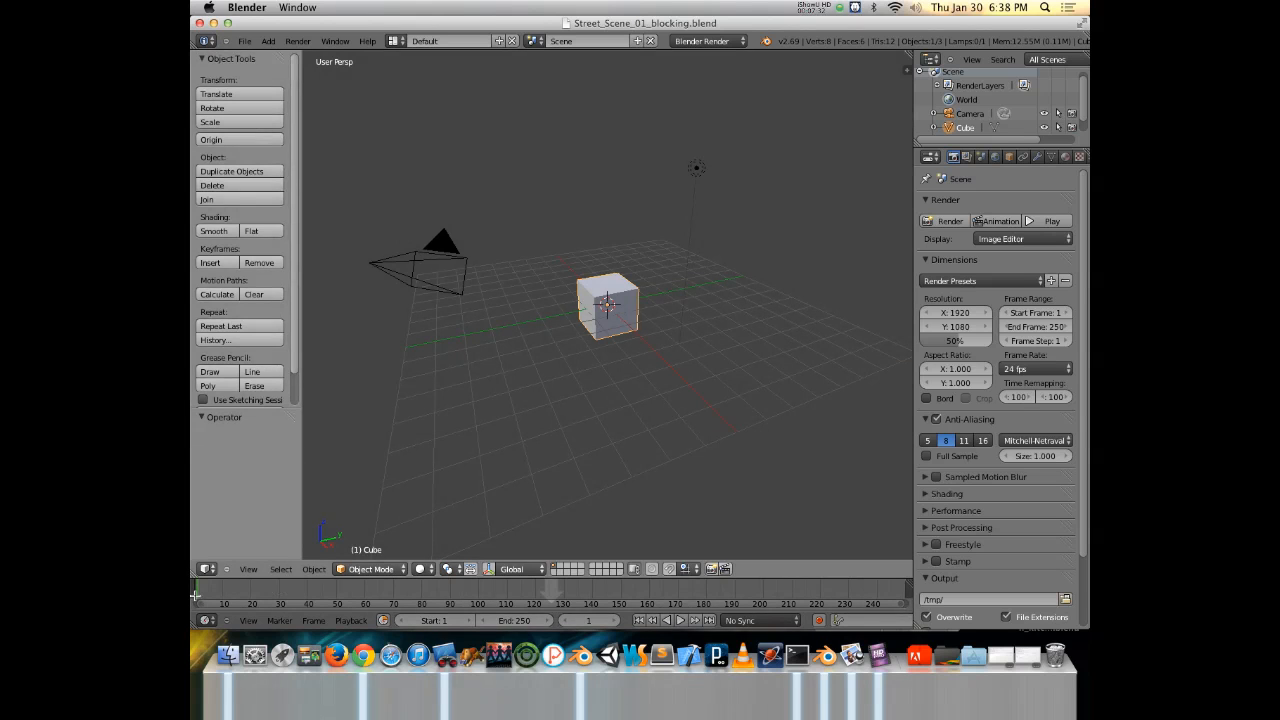
Merge the timeline area into the 3D view so the viewport fills its space.
left_click_drag(195, 596, 312, 540)
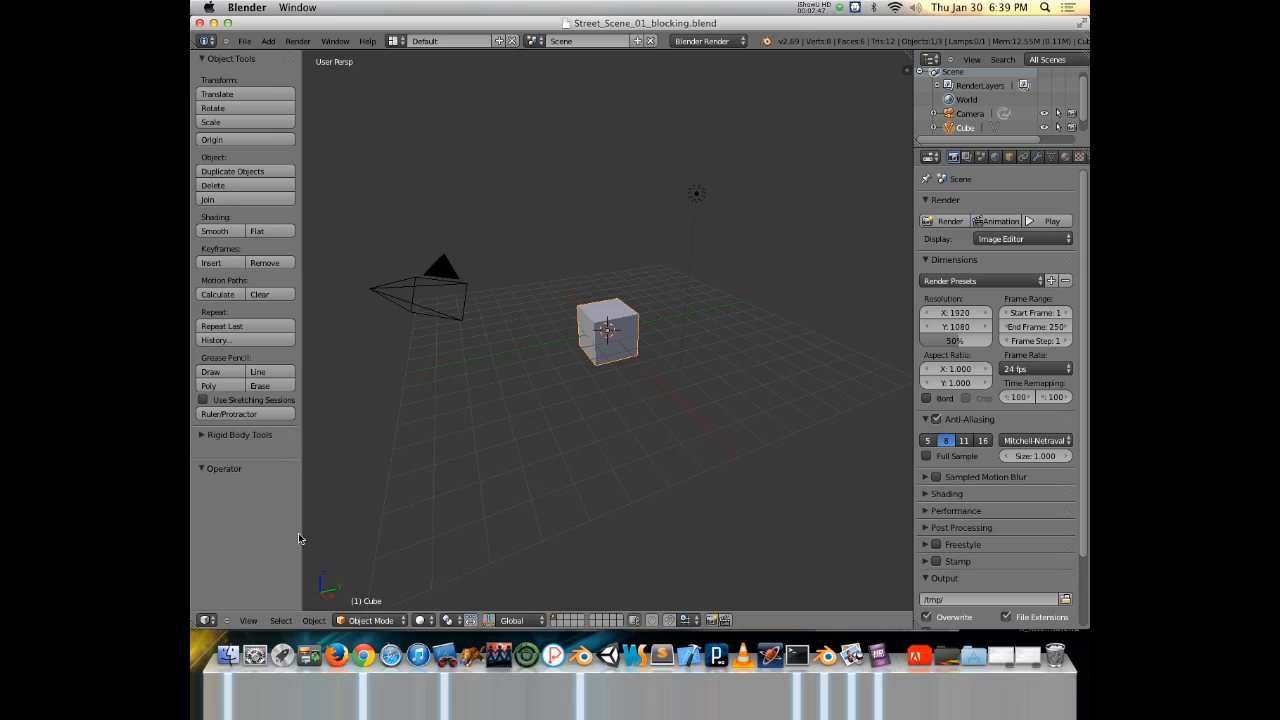
Open the user preferences and search the add-ons for "layer".
left_click(245, 40)
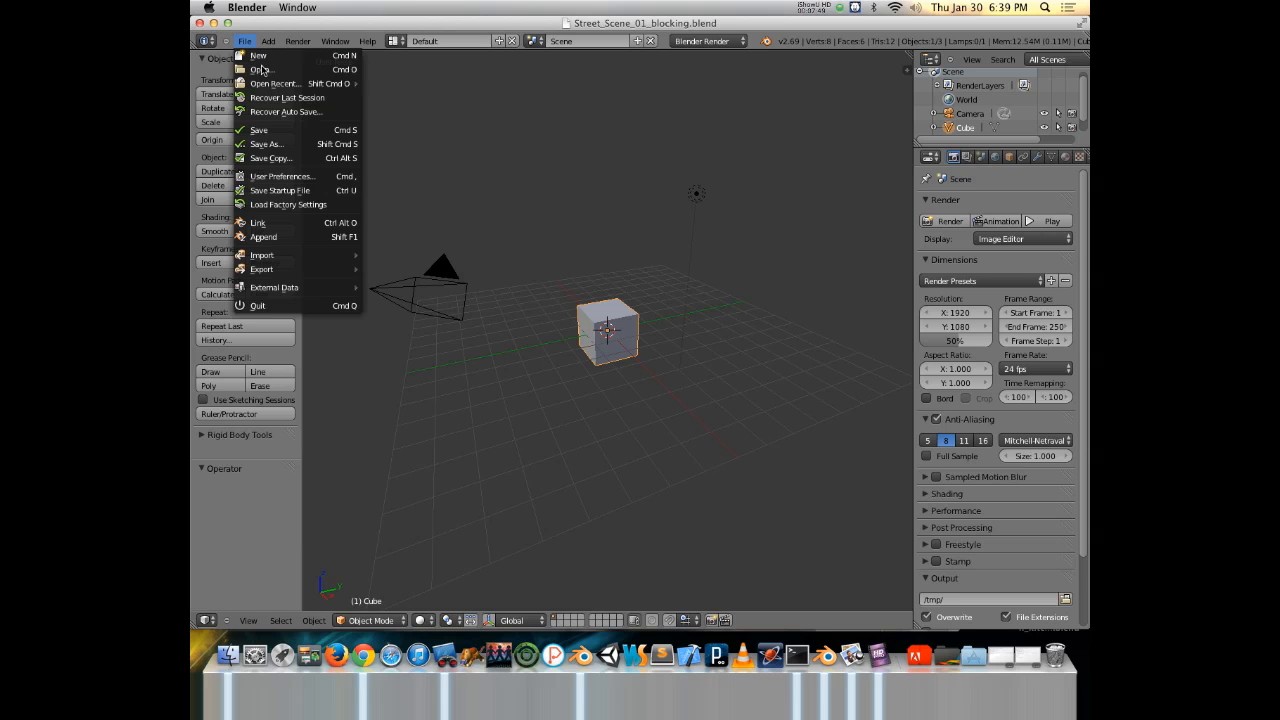
left_click(290, 177)
left_click_drag(336, 70, 431, 109)
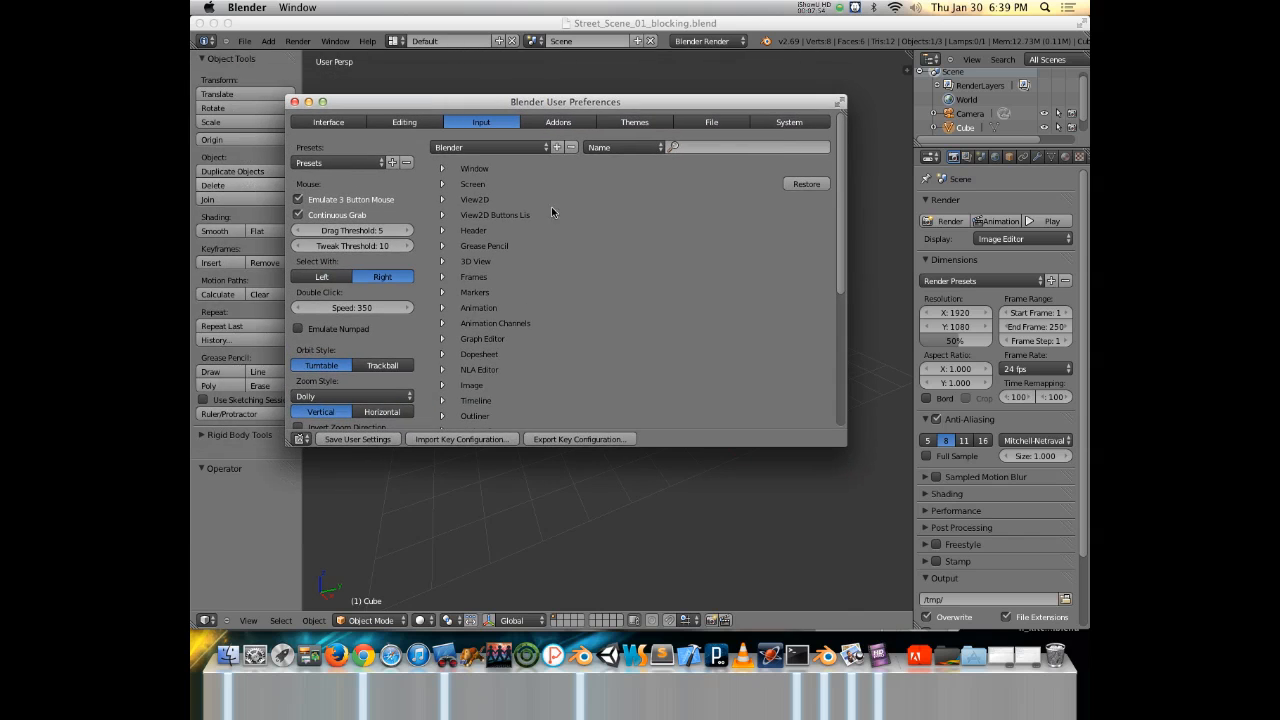
left_click(577, 126)
left_click(355, 147)
type("laery")
key("BackSpace")
key("BackSpace")
key("BackSpace")
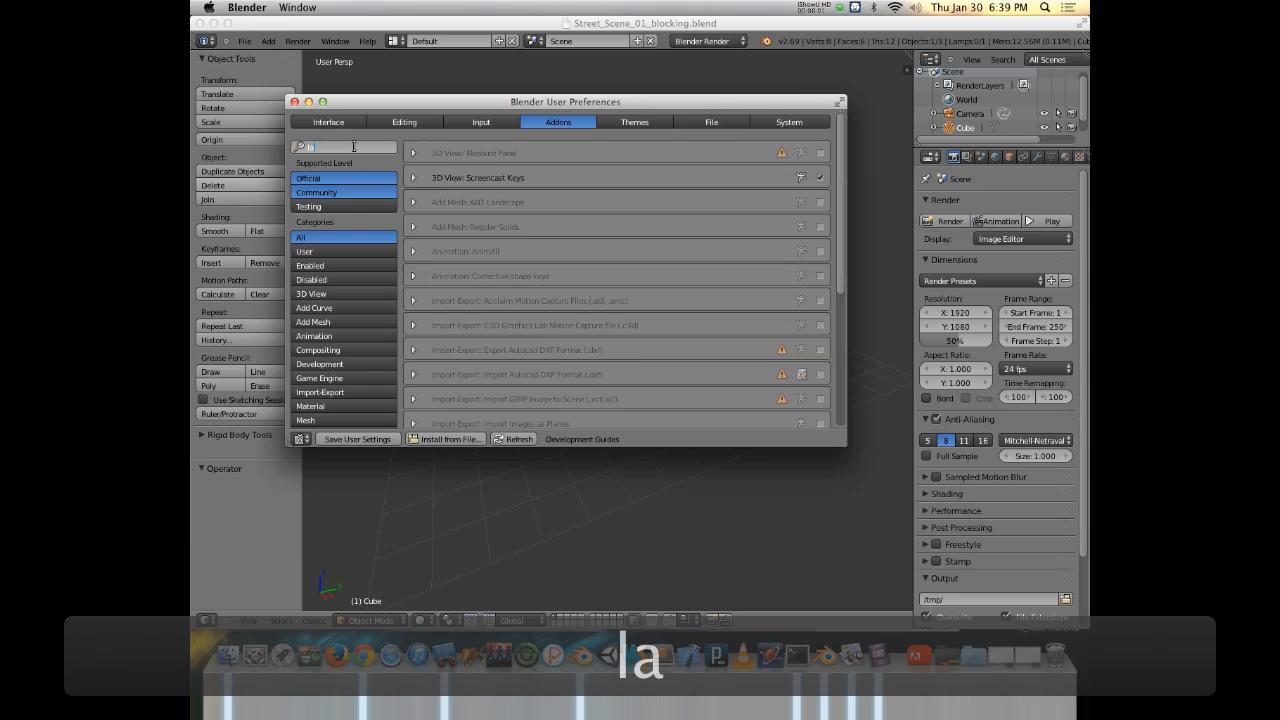
type("yer")
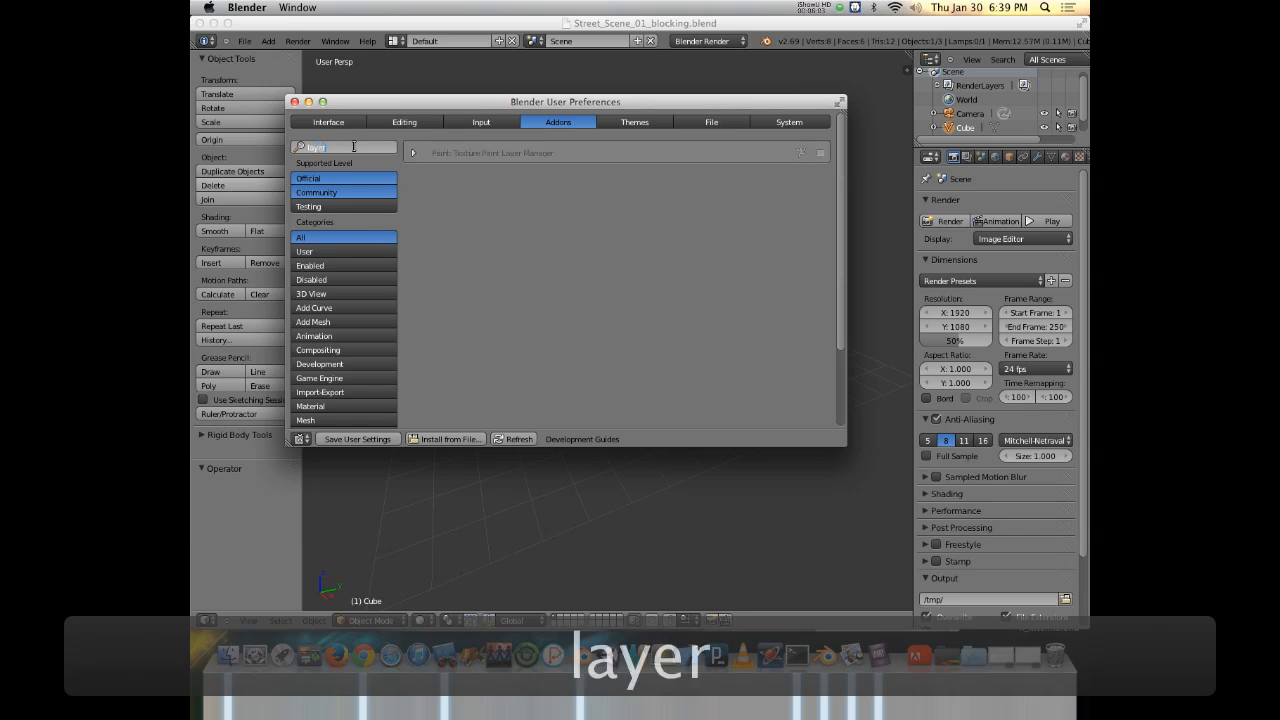
Try the add-on search with "layers", broaden it to "l" to browse the list, and close the preferences.
type("s")
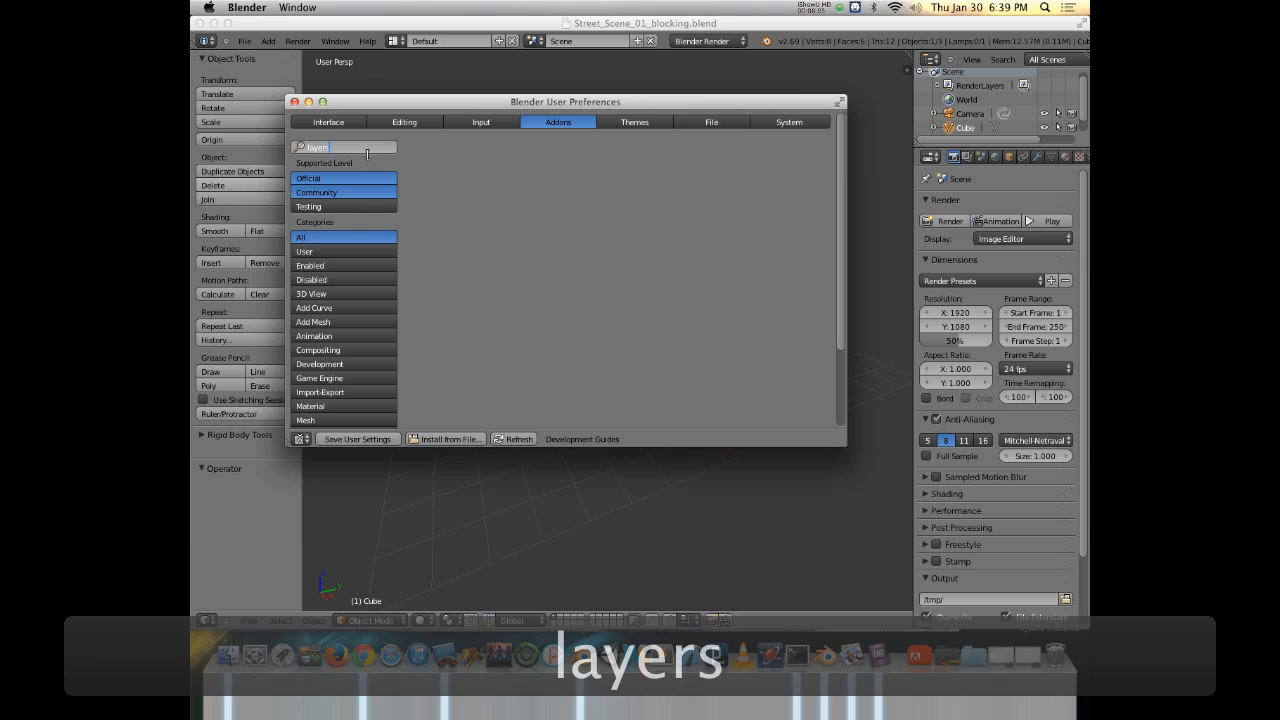
key("BackSpace")
key("BackSpace")
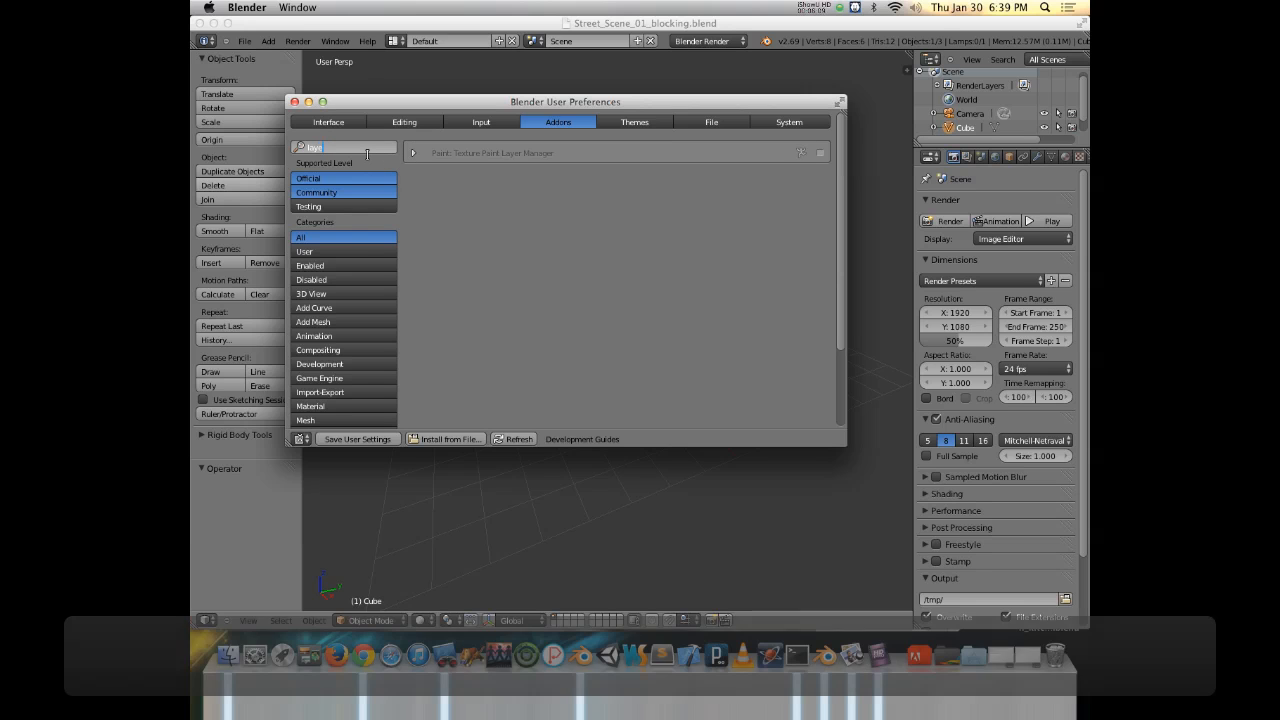
key("BackSpace")
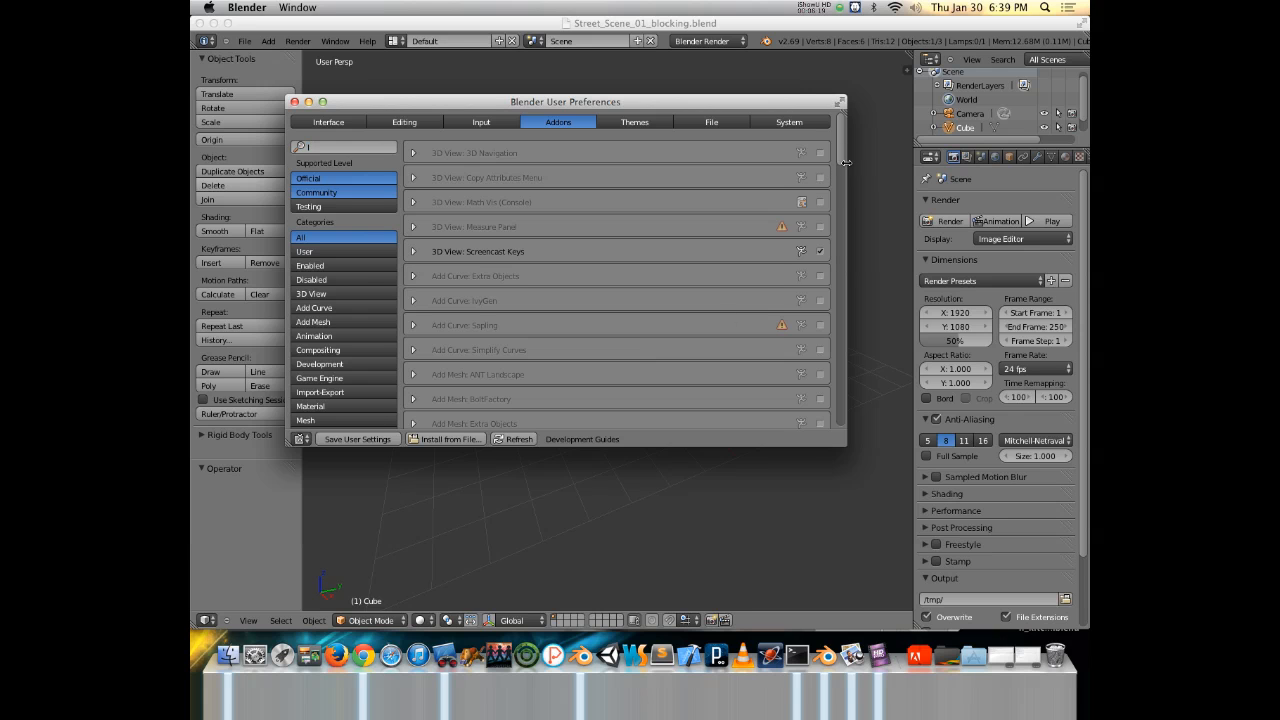
left_click_drag(840, 153, 819, 197)
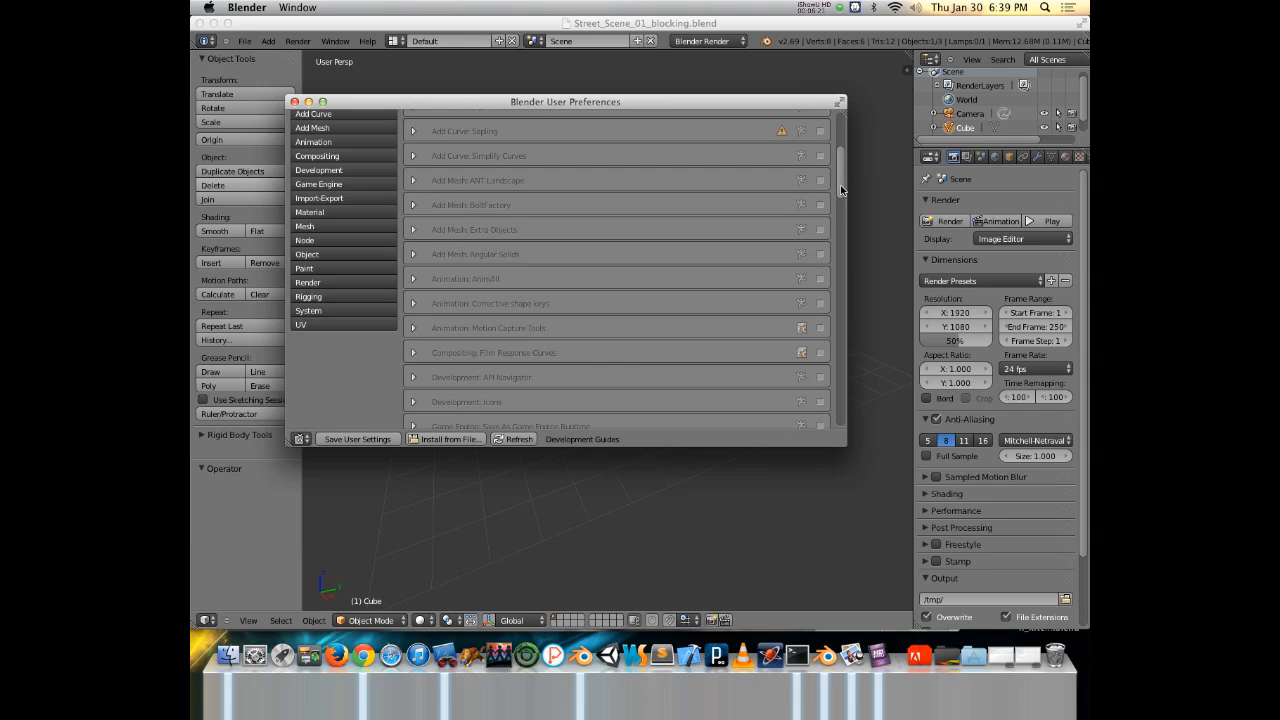
left_click(295, 103)
Select the lamp and the camera together and move them to the first layer of the second row.
scroll(641, 368, "up", 2)
scroll(641, 368, "down", 2)
middle_click_drag(641, 368, 586, 358)
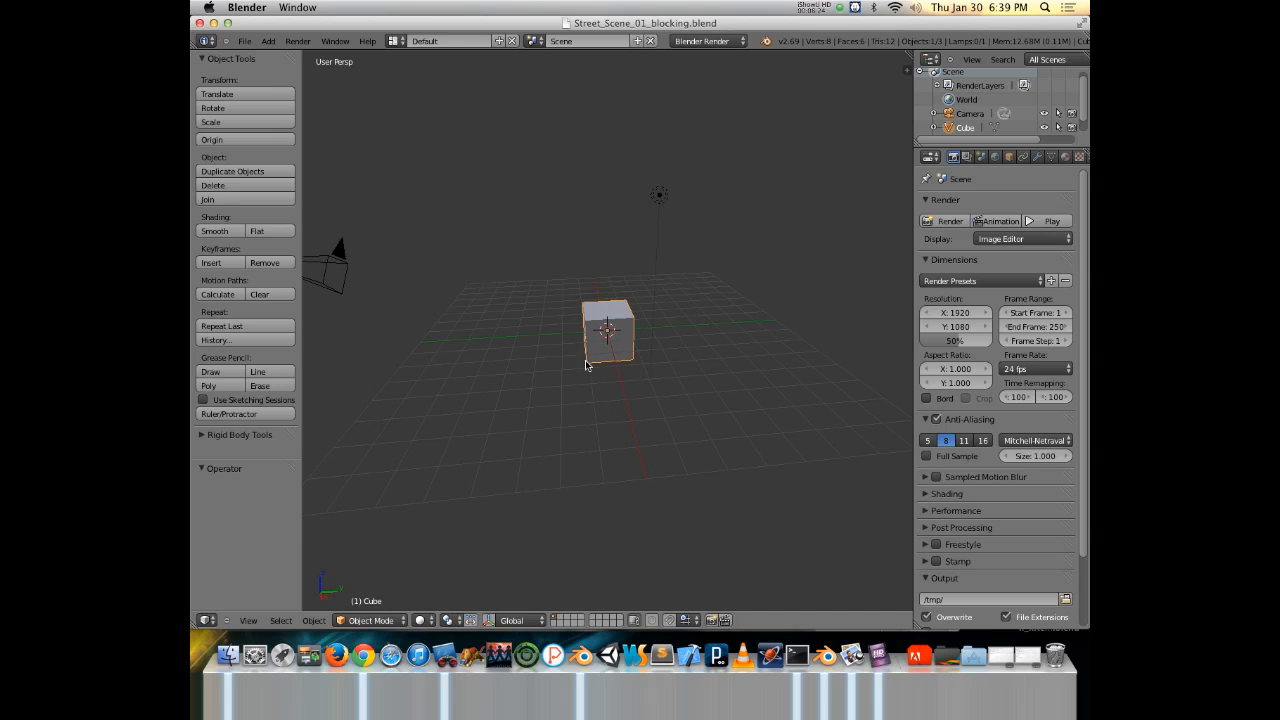
right_click(661, 197)
middle_click_drag(661, 197, 749, 180)
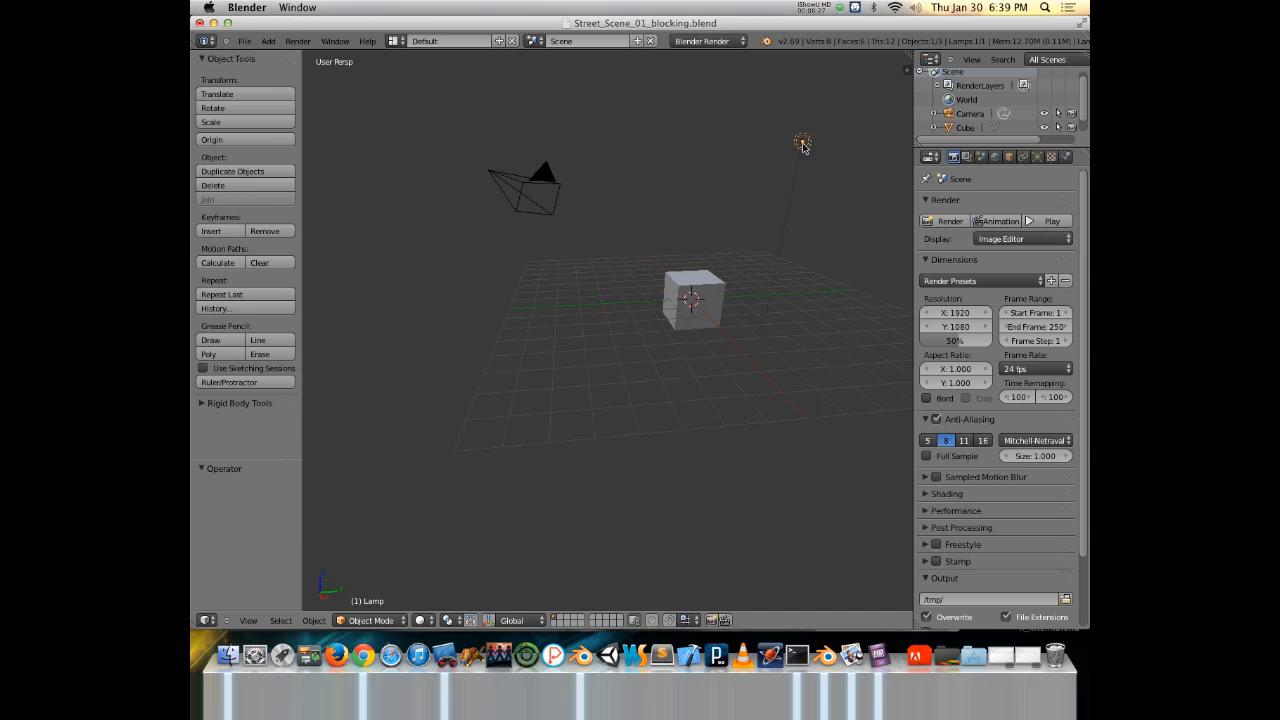
right_click(531, 187)
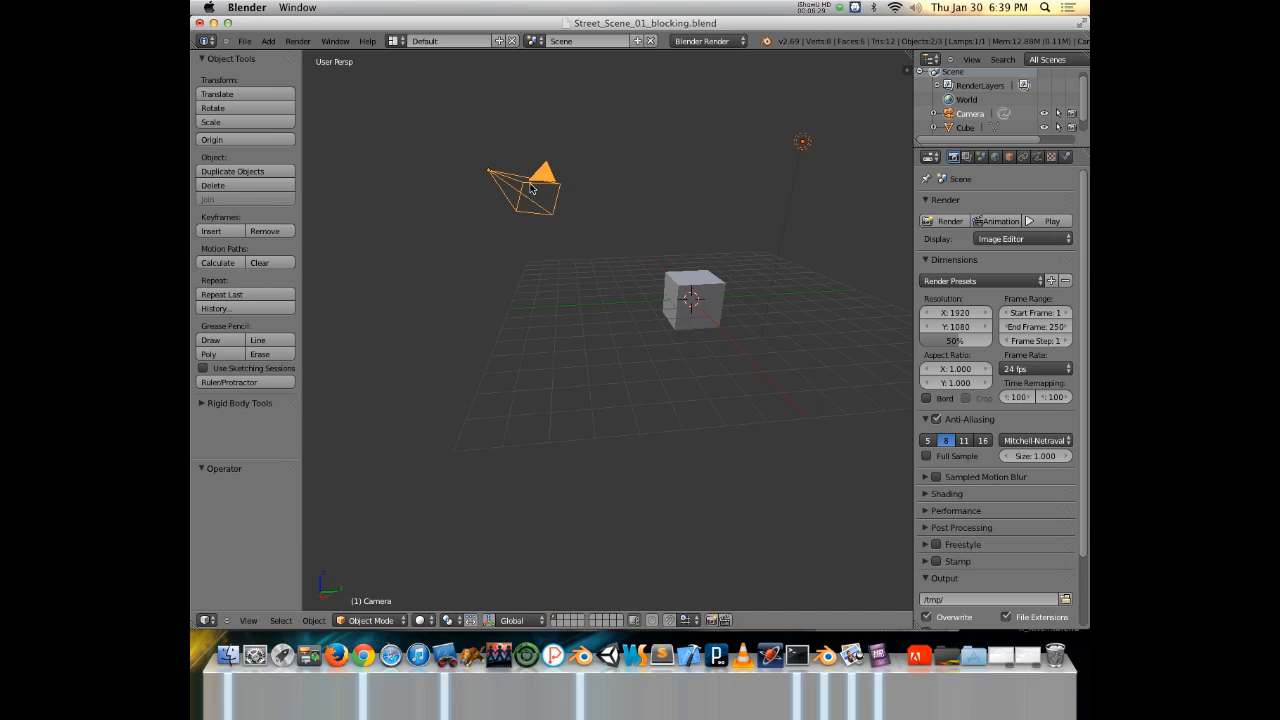
key("m")
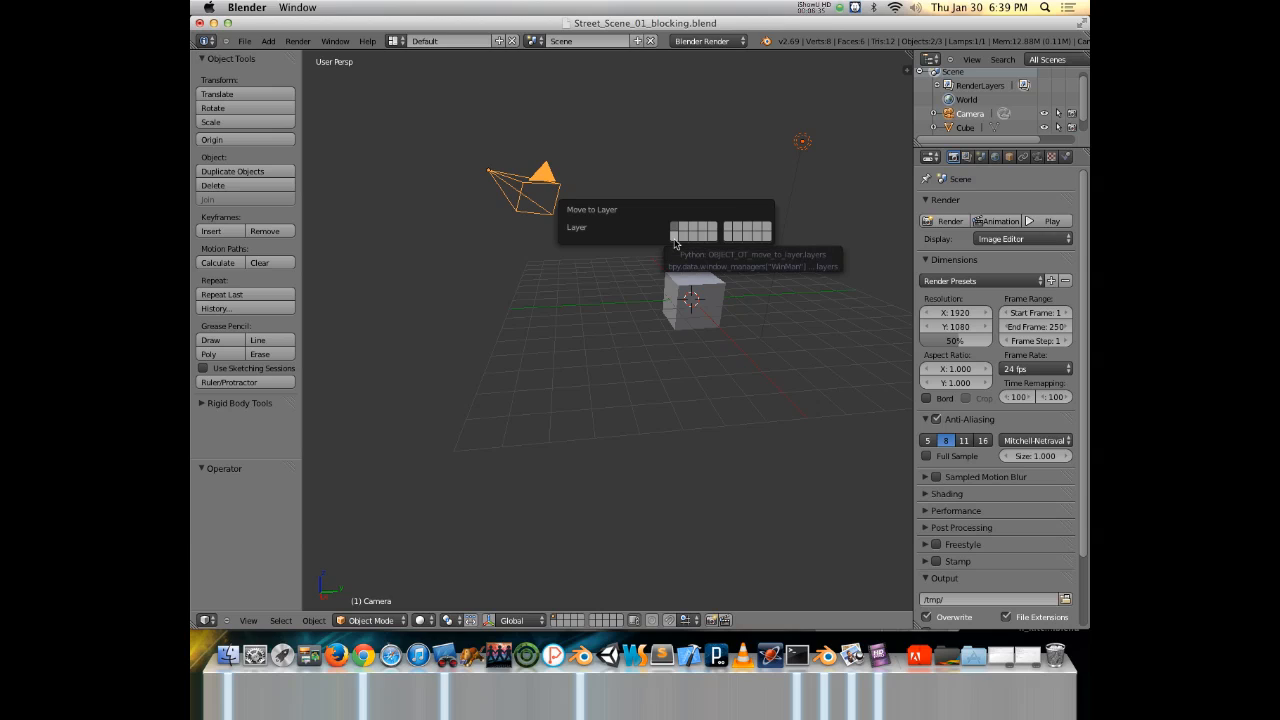
left_click(674, 240)
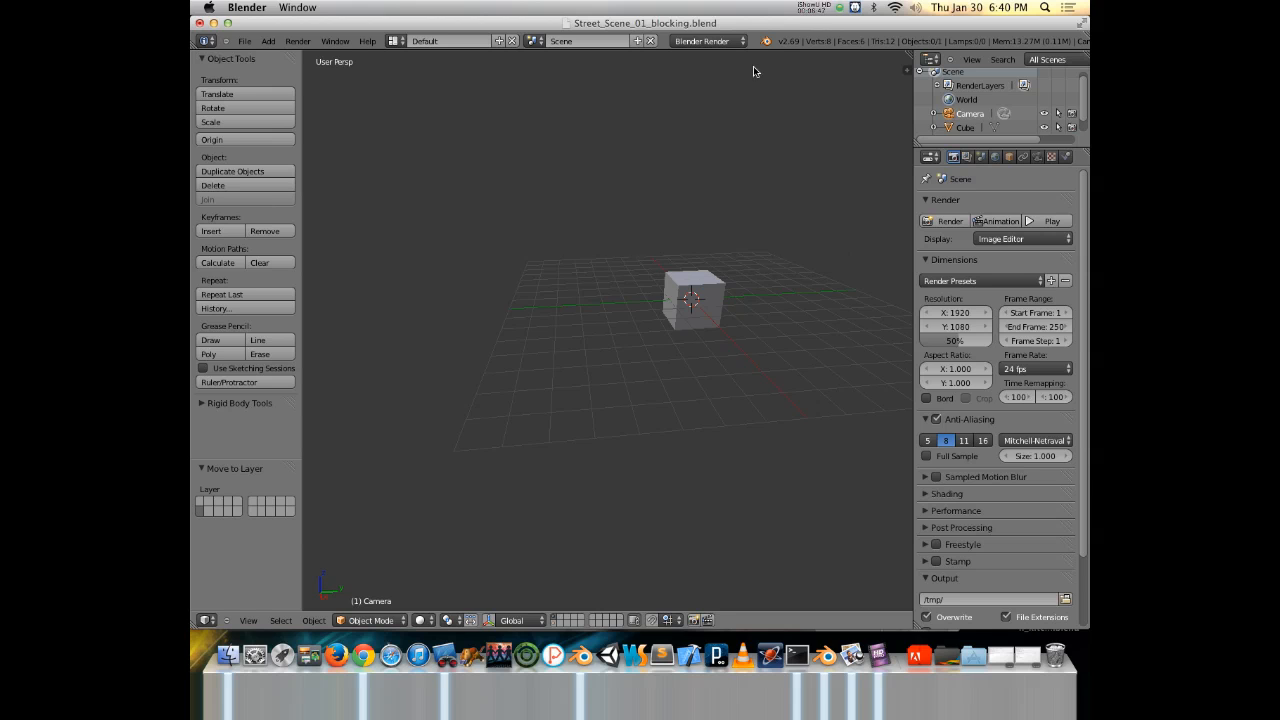
Select the cube, and switch to Preview to view the Nicollet_Mall.png reference image.
mouse_move(751, 263)
middle_mouse_down()
mouse_move(592, 243)
mouse_move(729, 275)
mouse_move(771, 266)
mouse_move(654, 280)
mouse_move(686, 232)
mouse_move(651, 263)
mouse_move(703, 289)
mouse_move(683, 283)
mouse_move(689, 352)
mouse_move(651, 254)
mouse_move(674, 271)
middle_mouse_up()
right_click(738, 278)
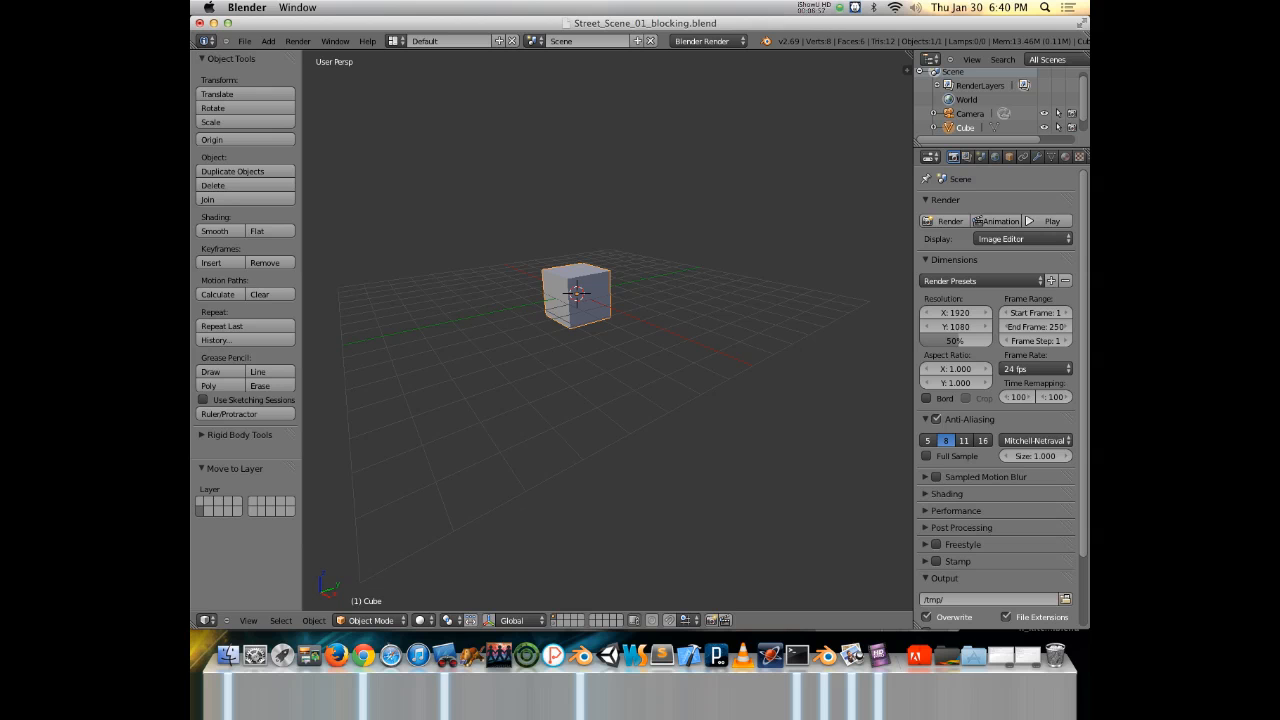
left_click(852, 657)
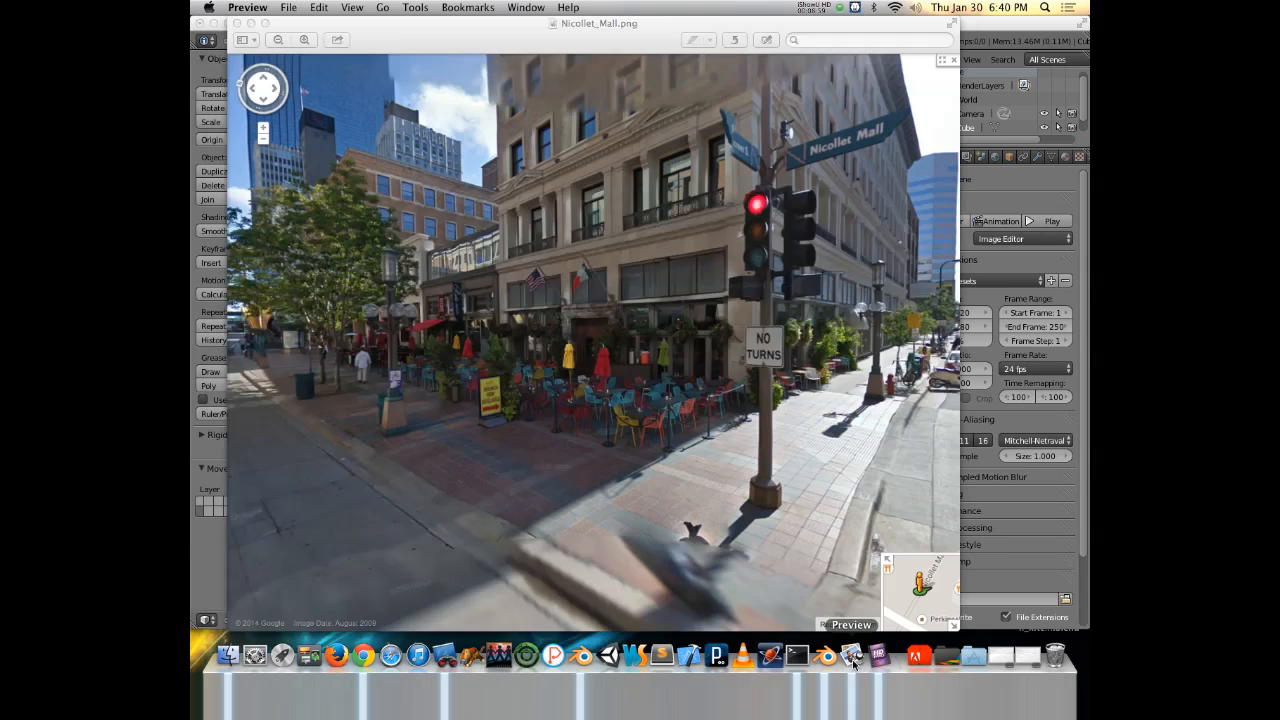
left_click_drag(655, 22, 700, 22)
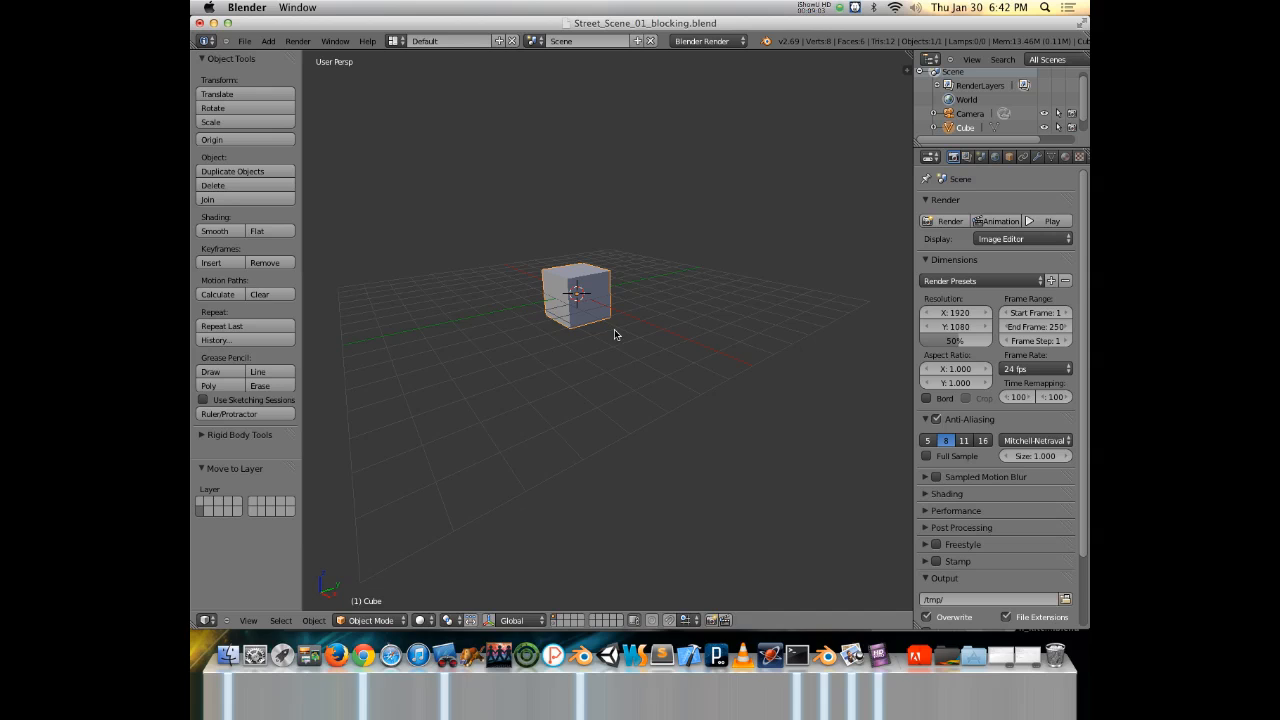
Switch from Blender to Preview and close the reference image window.
key("super+Tab")
key("super+Tab")
key("super+Tab")
key("super+Tab")
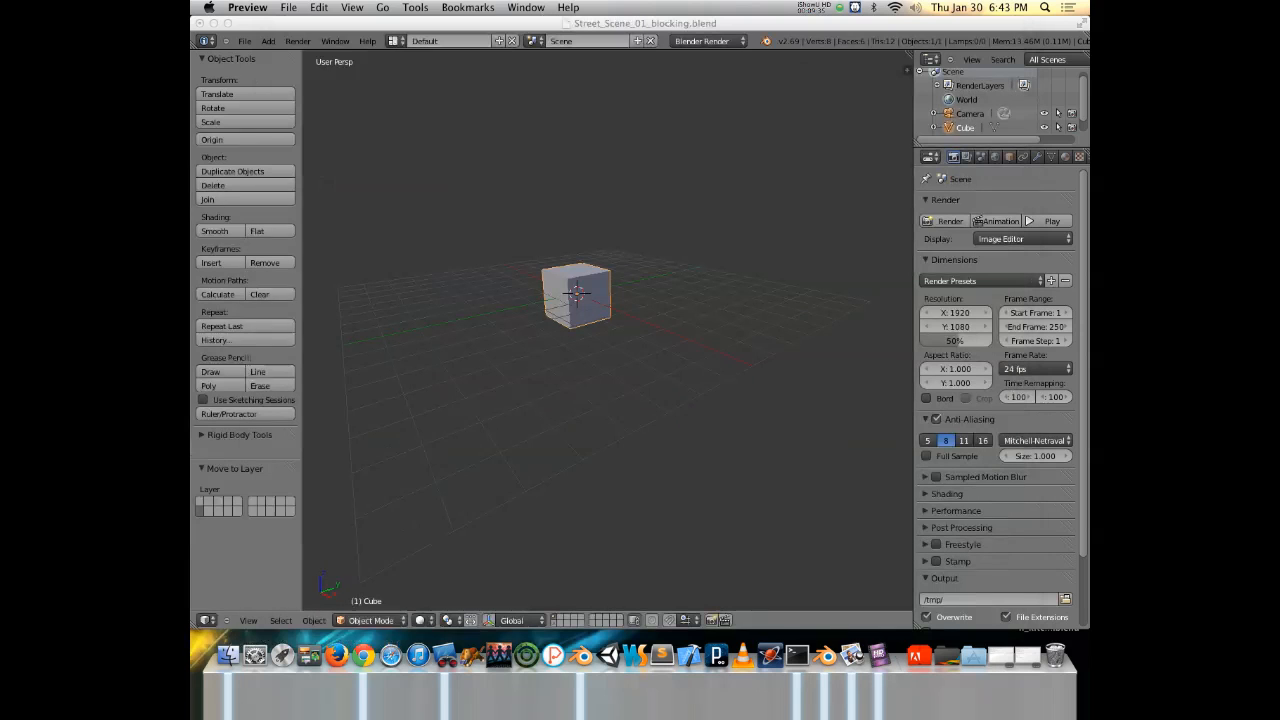
key("super+w")
Examine the street at 990 Nicollet Mall in Chrome's Street View and minimize the browser window.
left_click_drag(376, 14, 560, 31)
left_click_drag(507, 513, 857, 409)
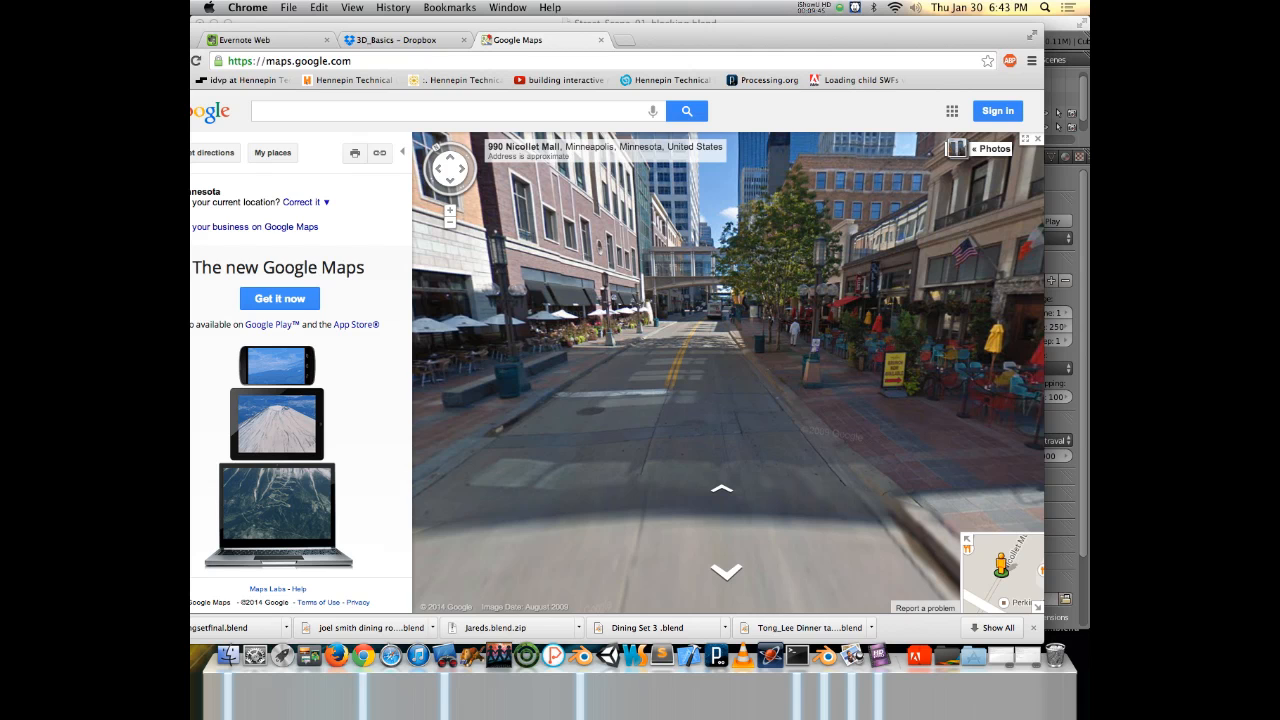
key("super+Tab")
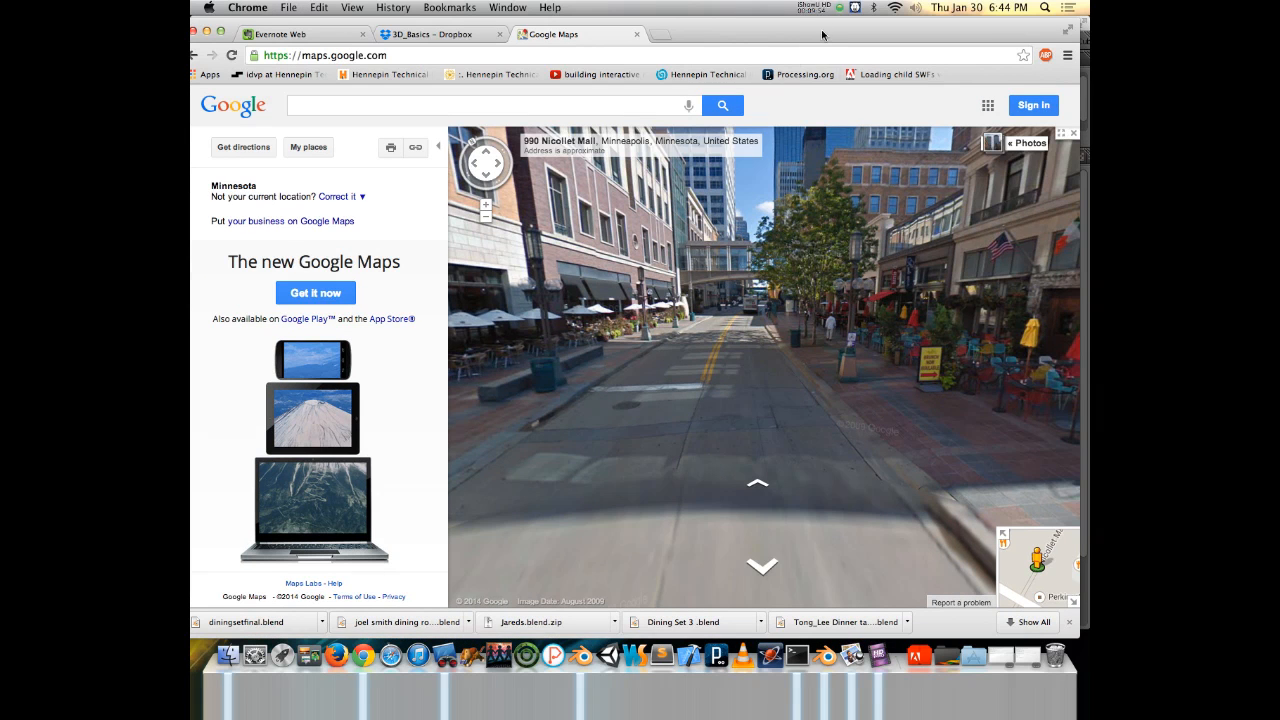
mouse_move(822, 33)
left_mouse_down()
mouse_move(811, 25)
mouse_move(839, 25)
left_mouse_up()
left_click(766, 391)
left_click_drag(845, 233, 706, 407)
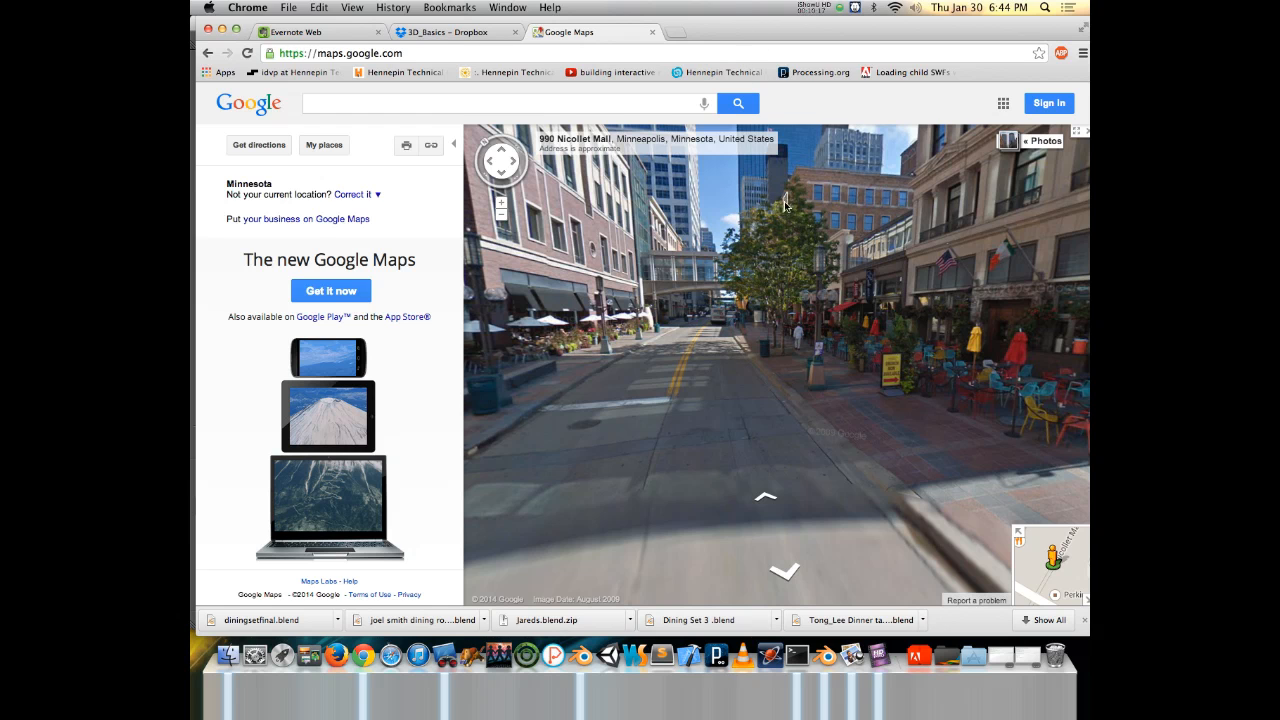
key("super+m")
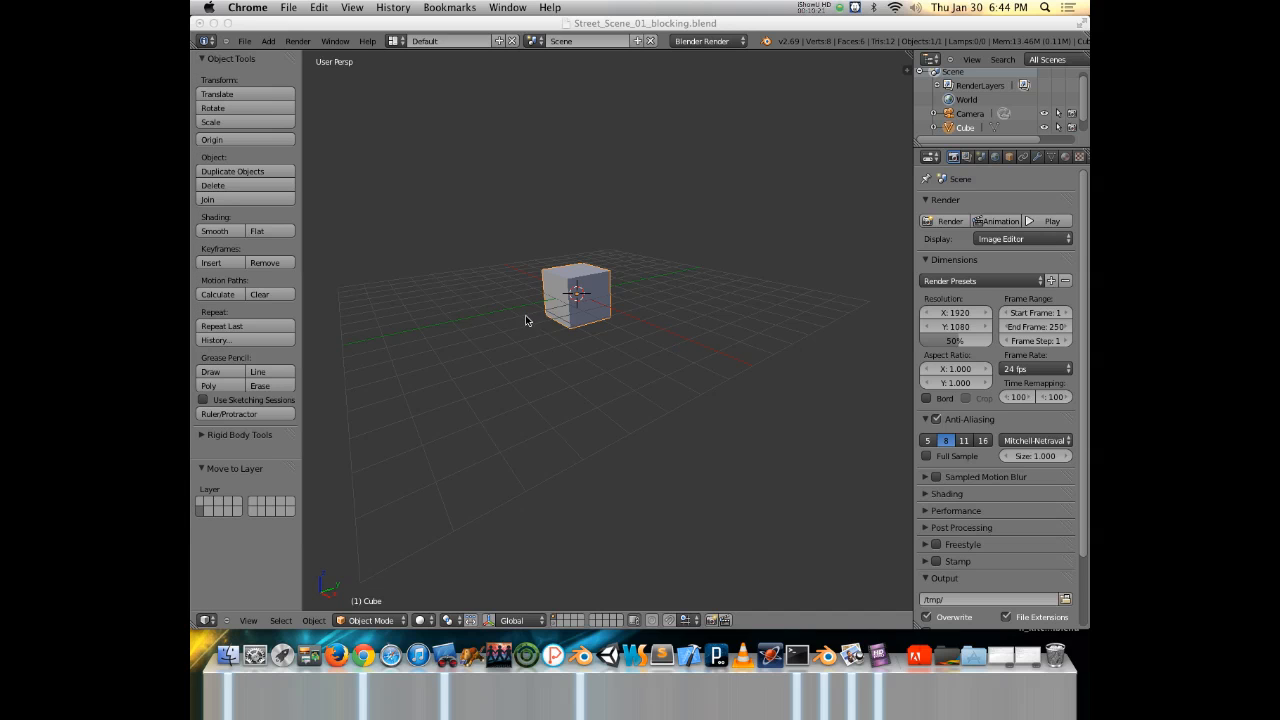
Switch the 3D view from perspective to an orthographic top view of the cube.
left_click(537, 345)
middle_click_drag(537, 345, 575, 380)
key("7")
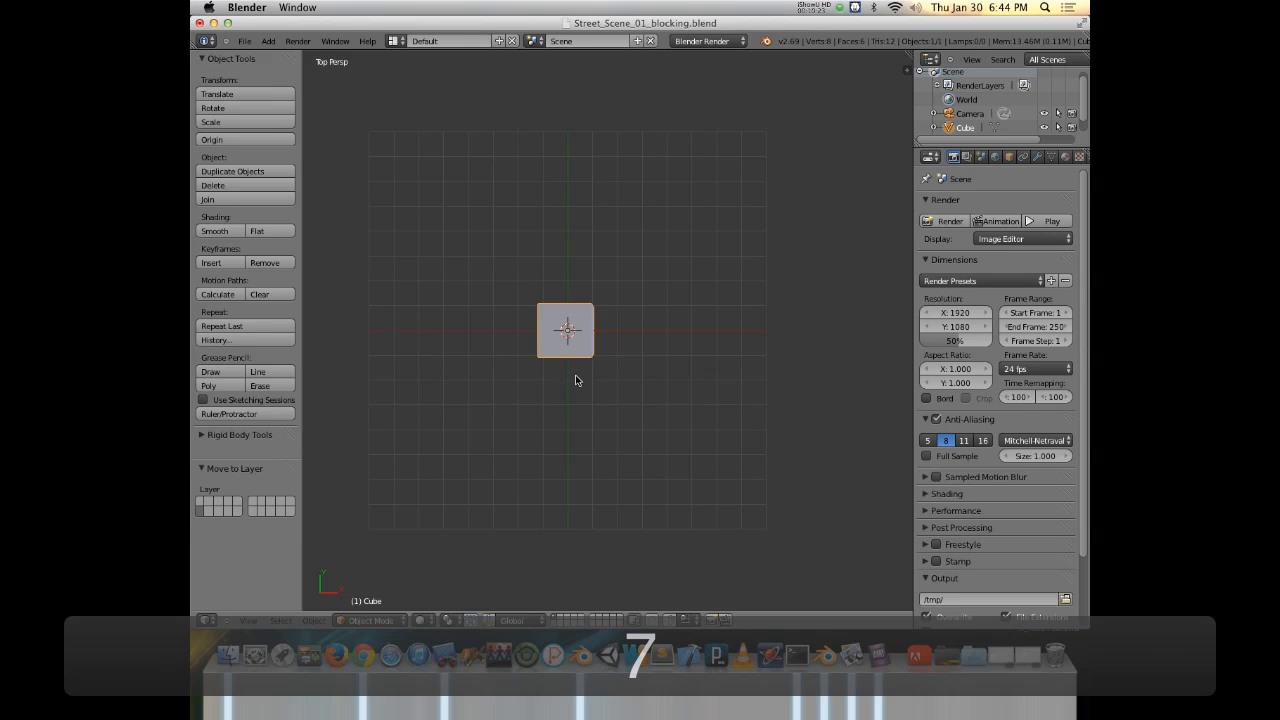
key("5")
scroll(634, 322, "up", 4)
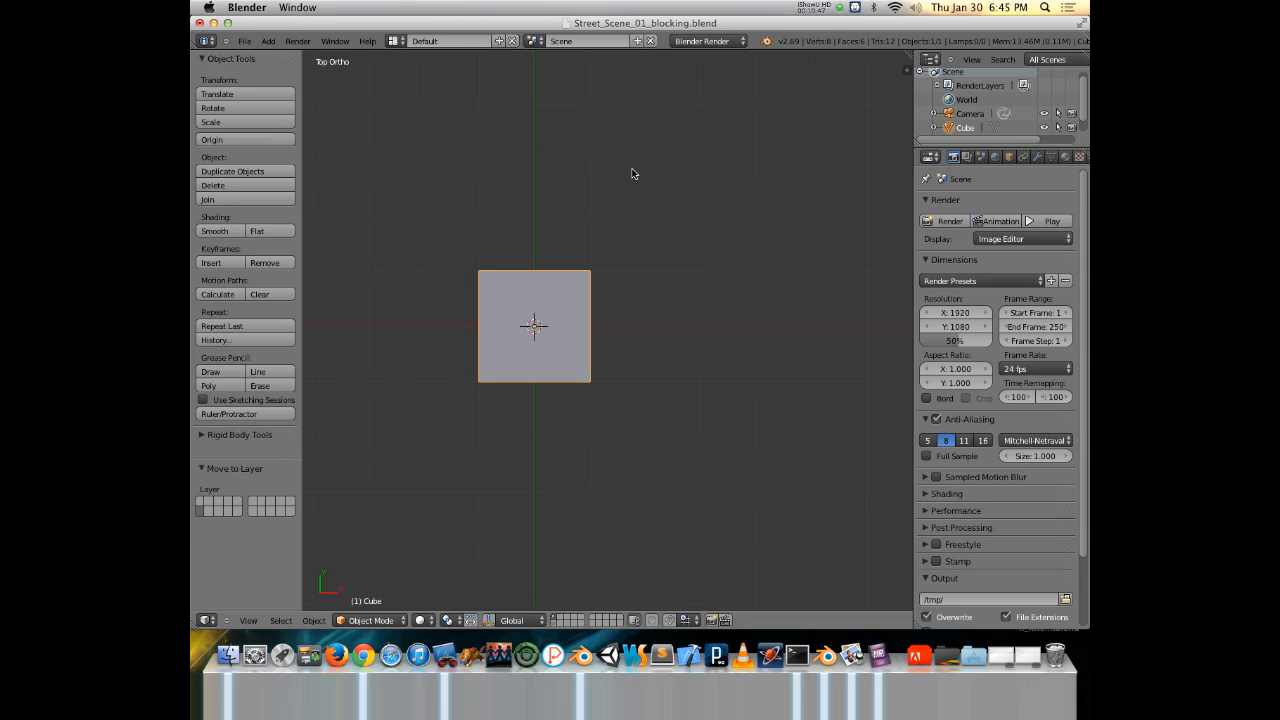
Delete the cube and add a plane mesh at the scene's origin.
middle_click_drag(608, 368, 581, 277)
key("x")
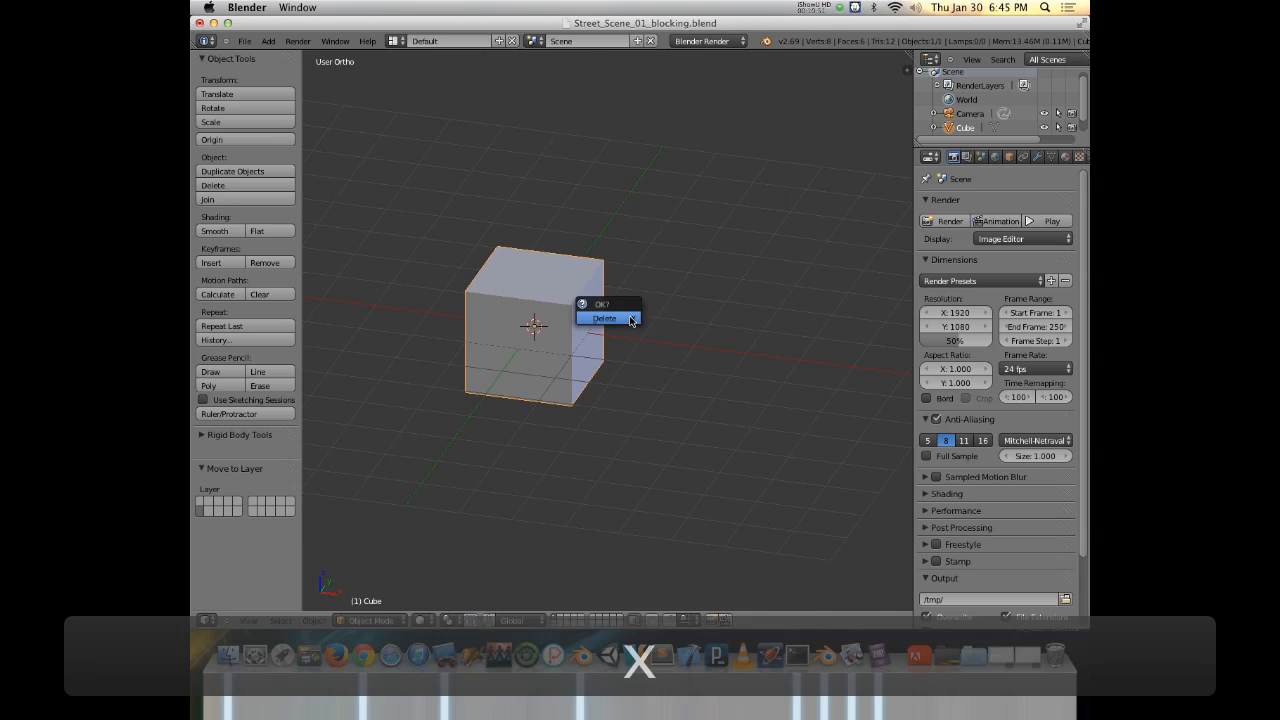
left_click(605, 318)
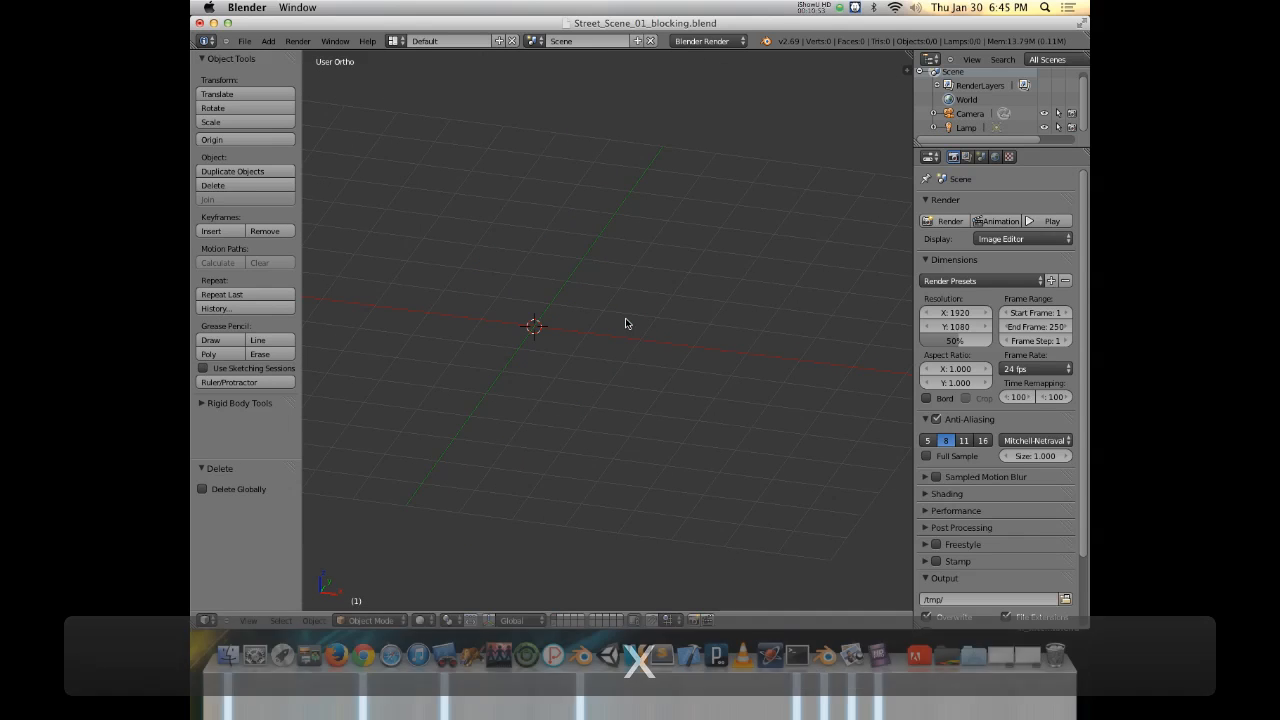
key("shift+a")
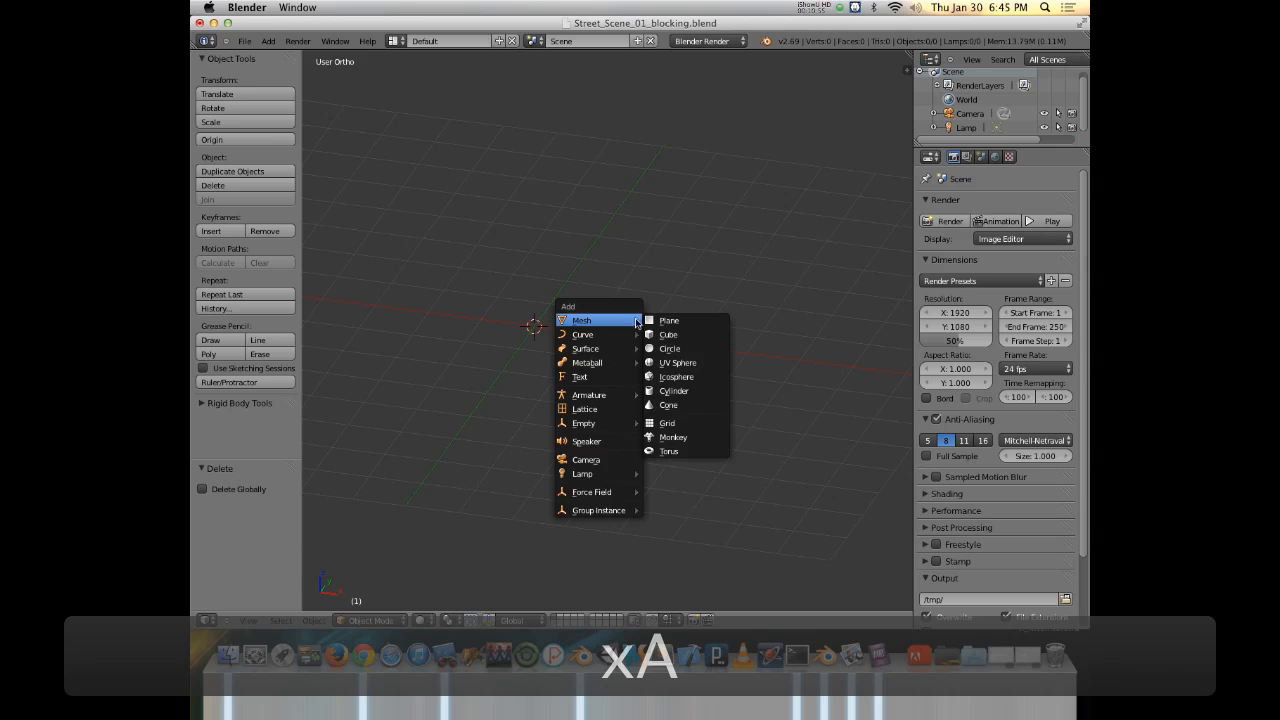
left_click(660, 320)
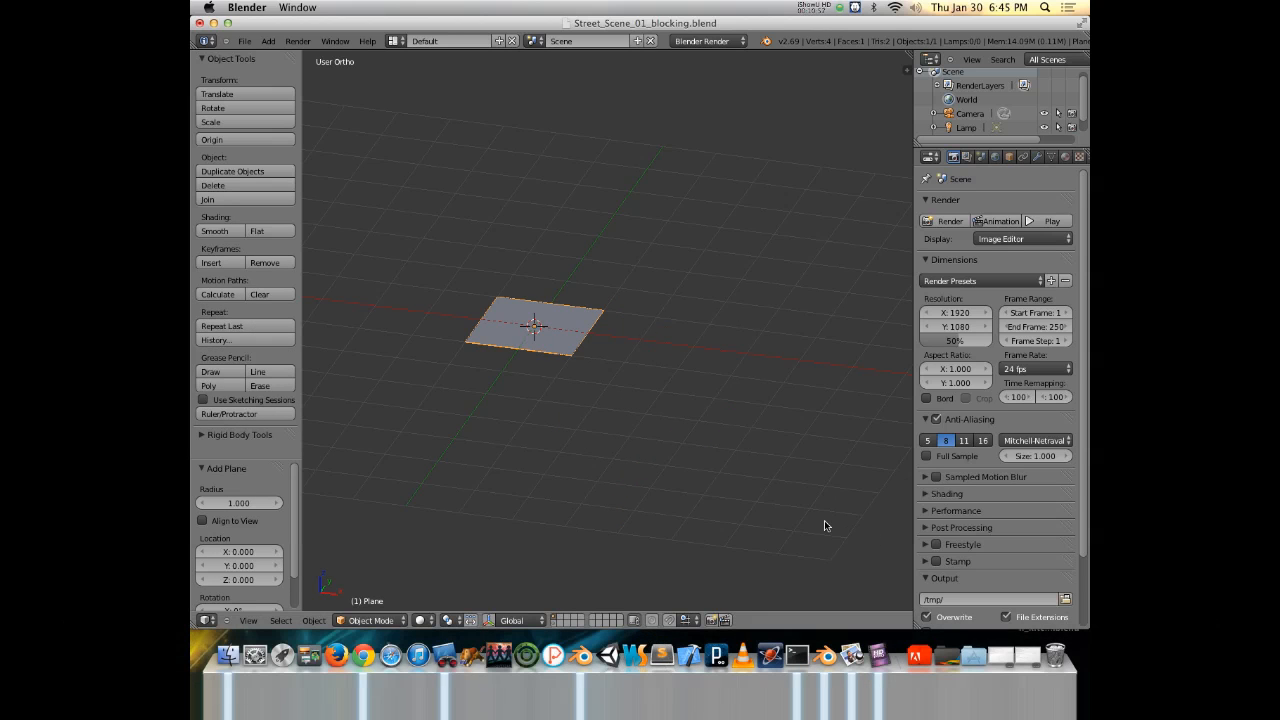
Start the Screencast Keys display in the 3D view and hide the view's properties again.
key("n")
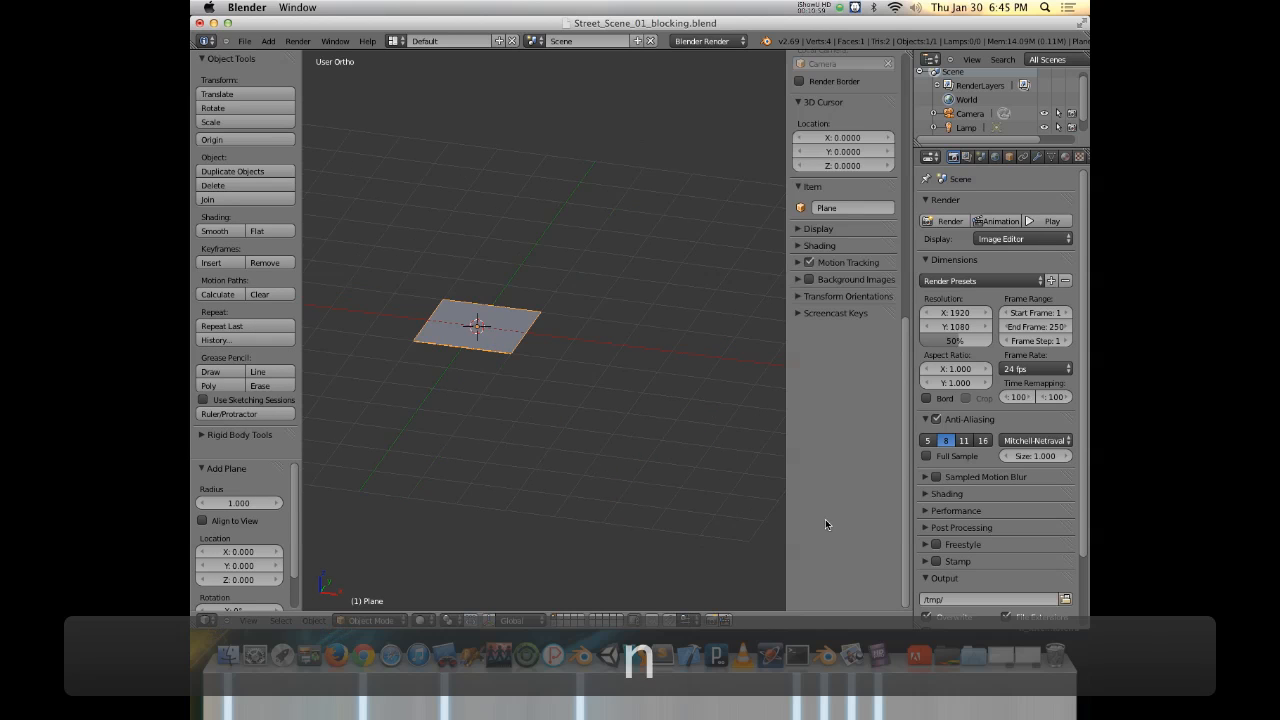
left_click(835, 313)
left_click(848, 334)
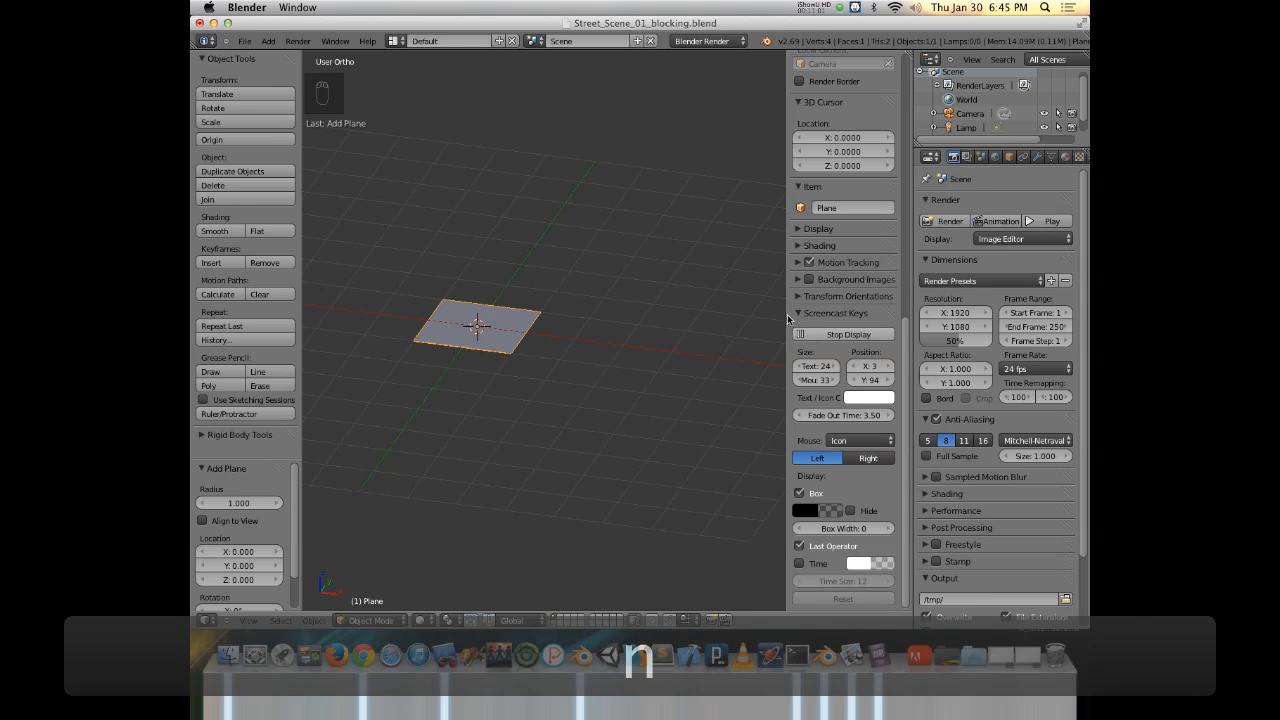
key("n")
middle_click_drag(555, 293, 491, 280)
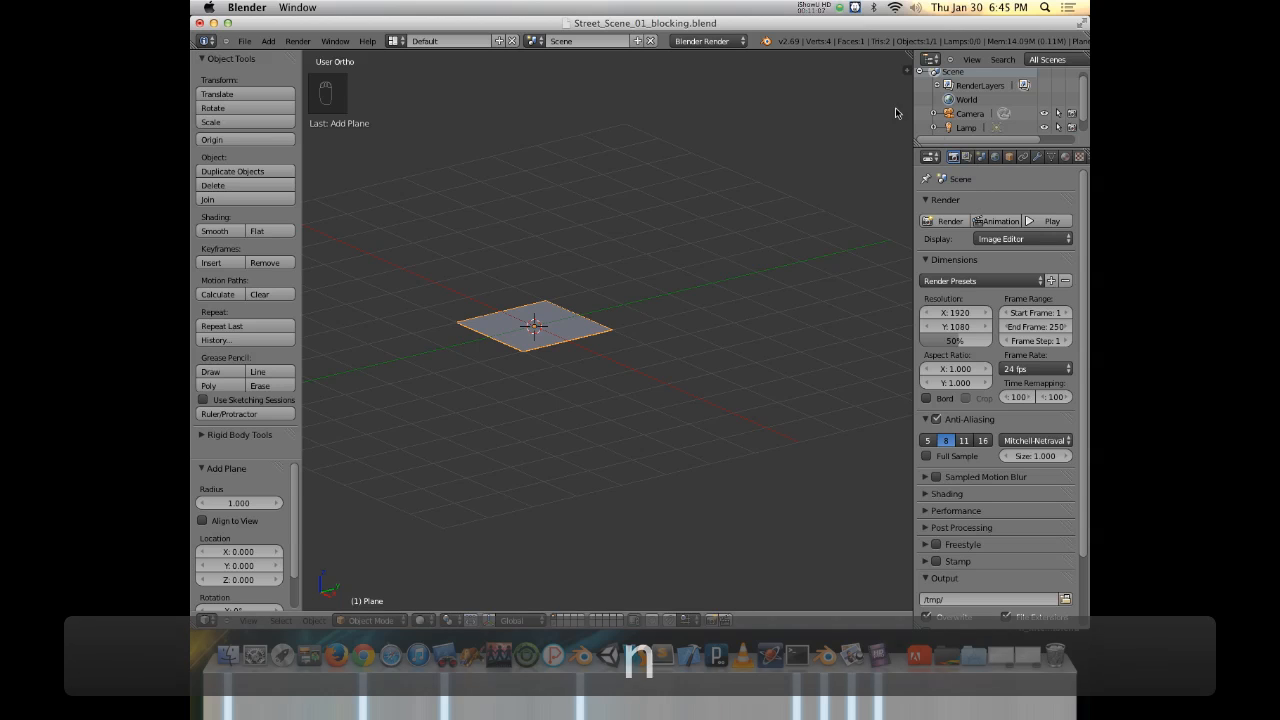
Rename the plane object as Street.
scroll(975, 118, "down", 1)
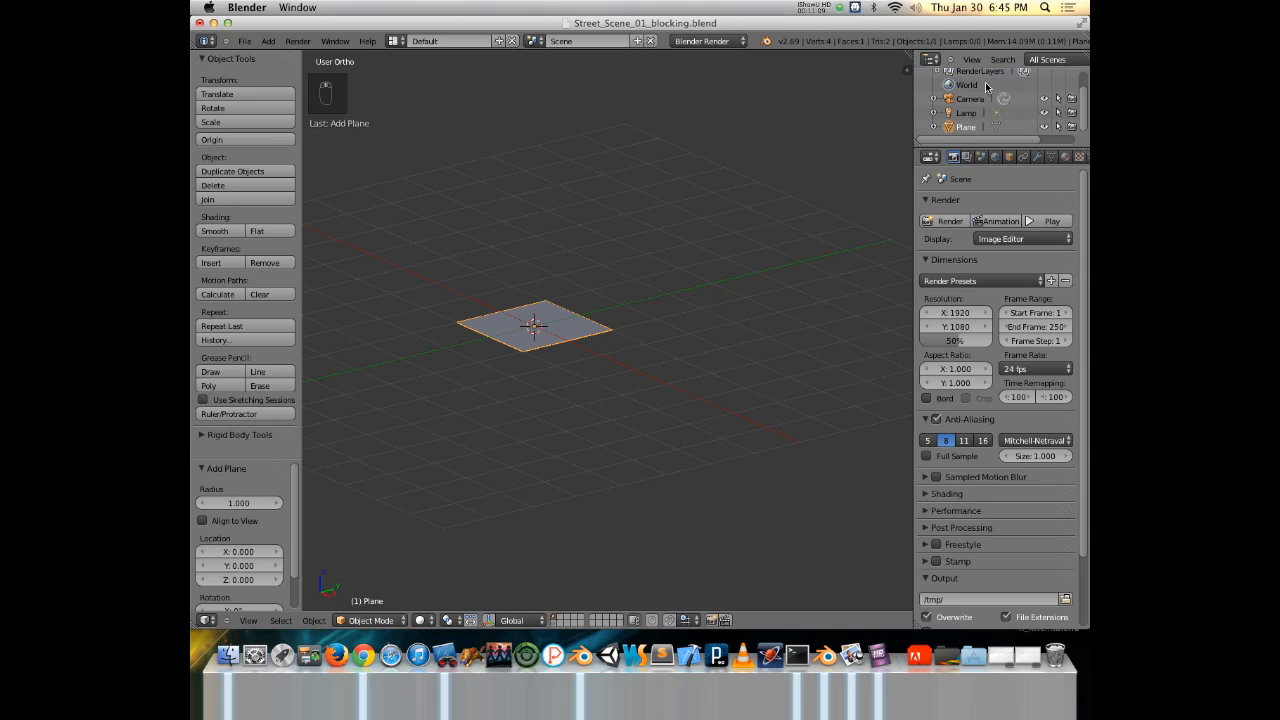
double_click(962, 128)
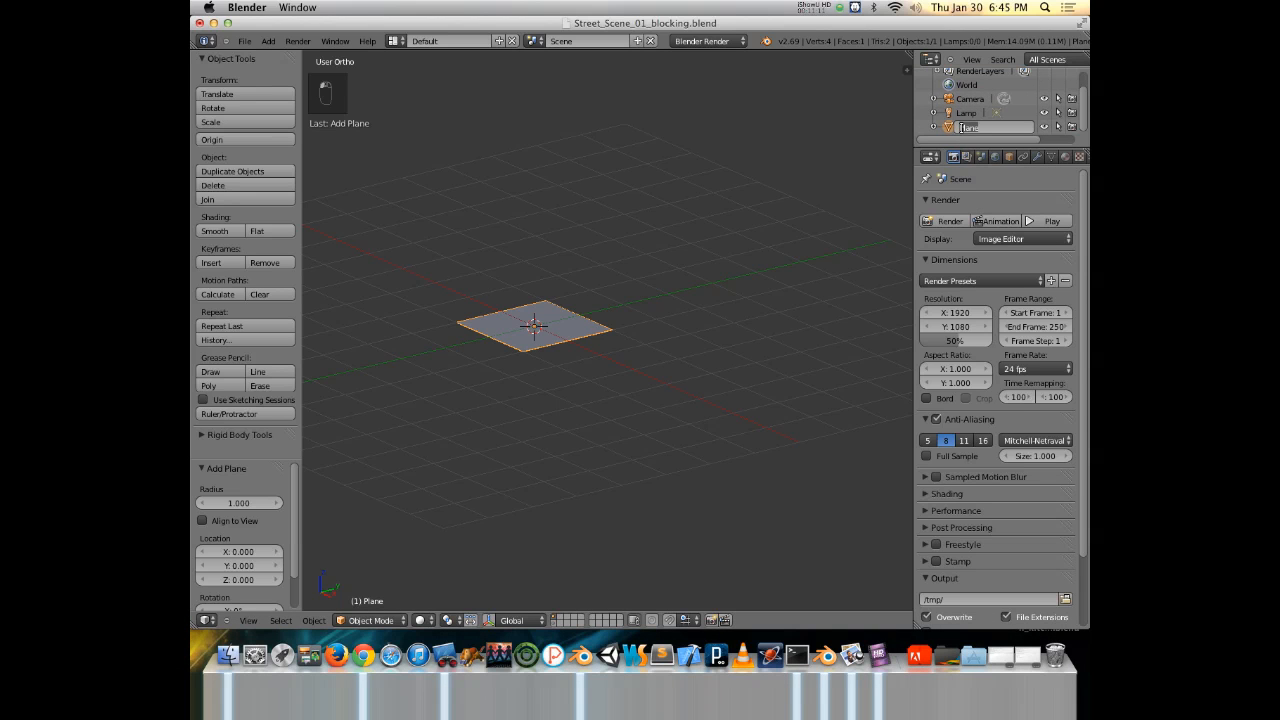
type("Stree")
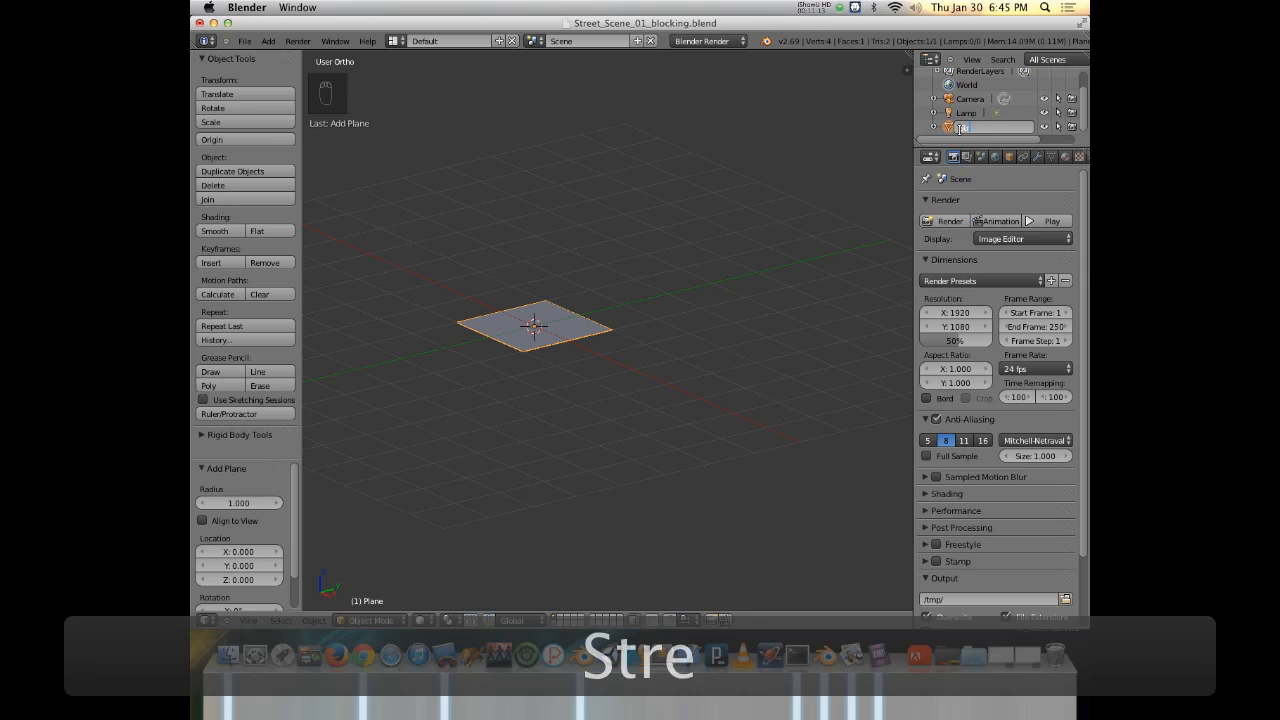
type("t")
key("Return")
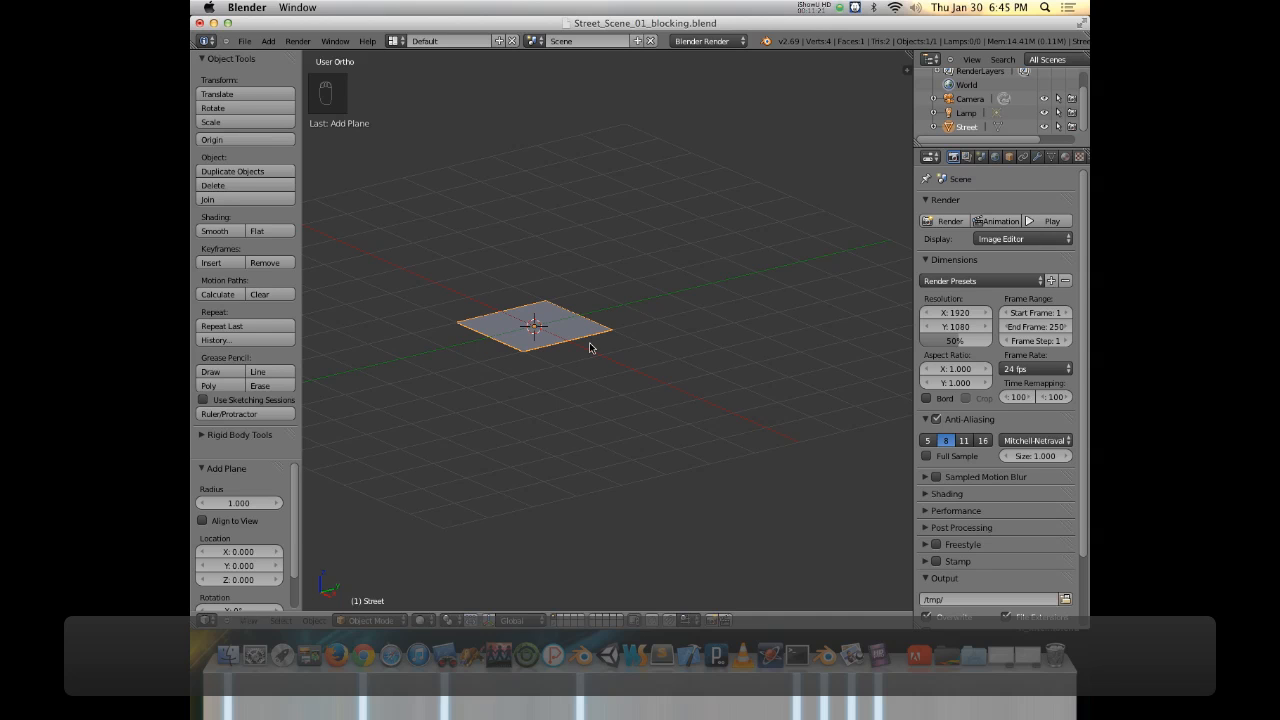
Edit the Street mesh in top view and scale it by 3 along the Y axis.
key("Tab")
scroll(563, 354, "up", 3)
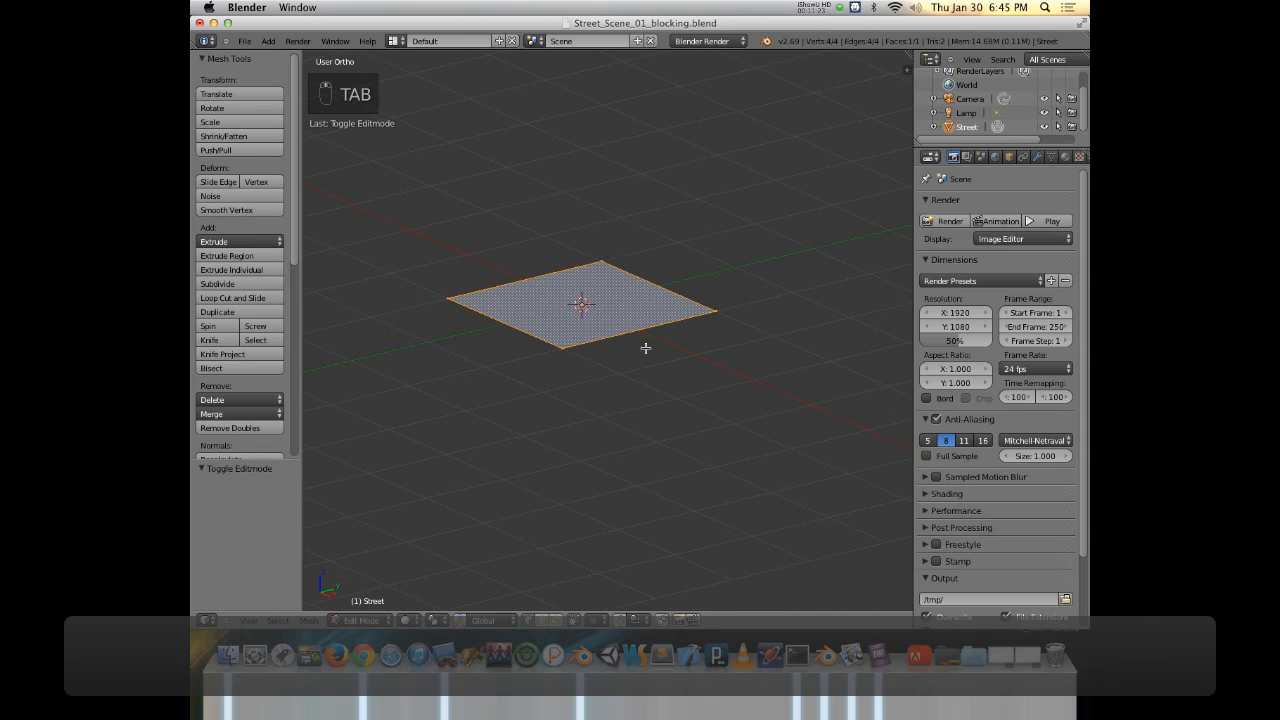
middle_click_drag(588, 316, 695, 390)
key("KP_7")
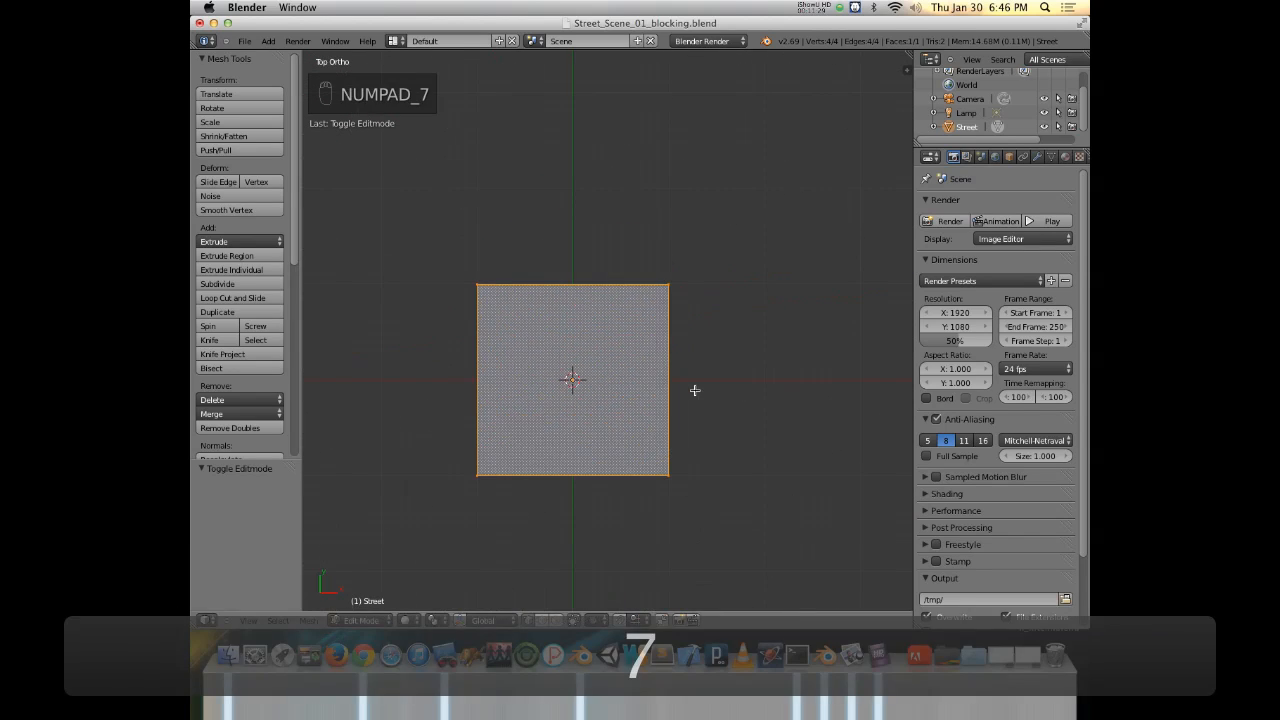
scroll(618, 394, "down", 4)
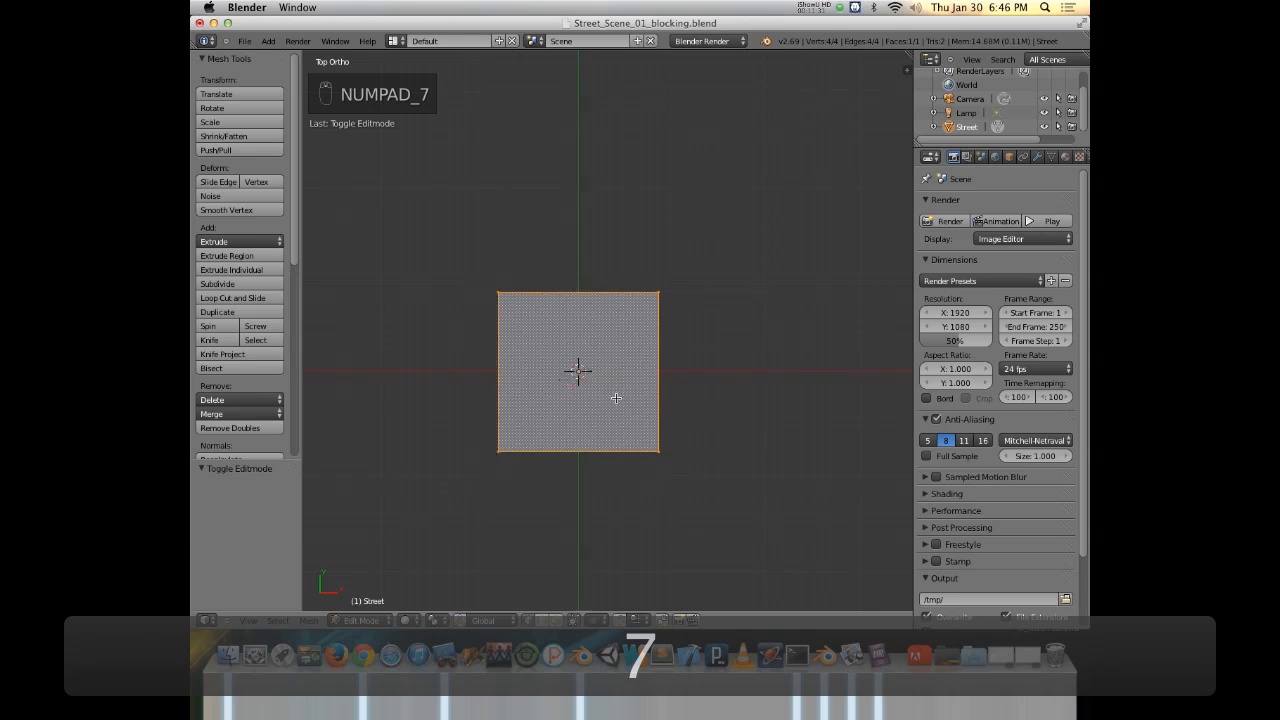
middle_click_drag(601, 414, 623, 397, "shift")
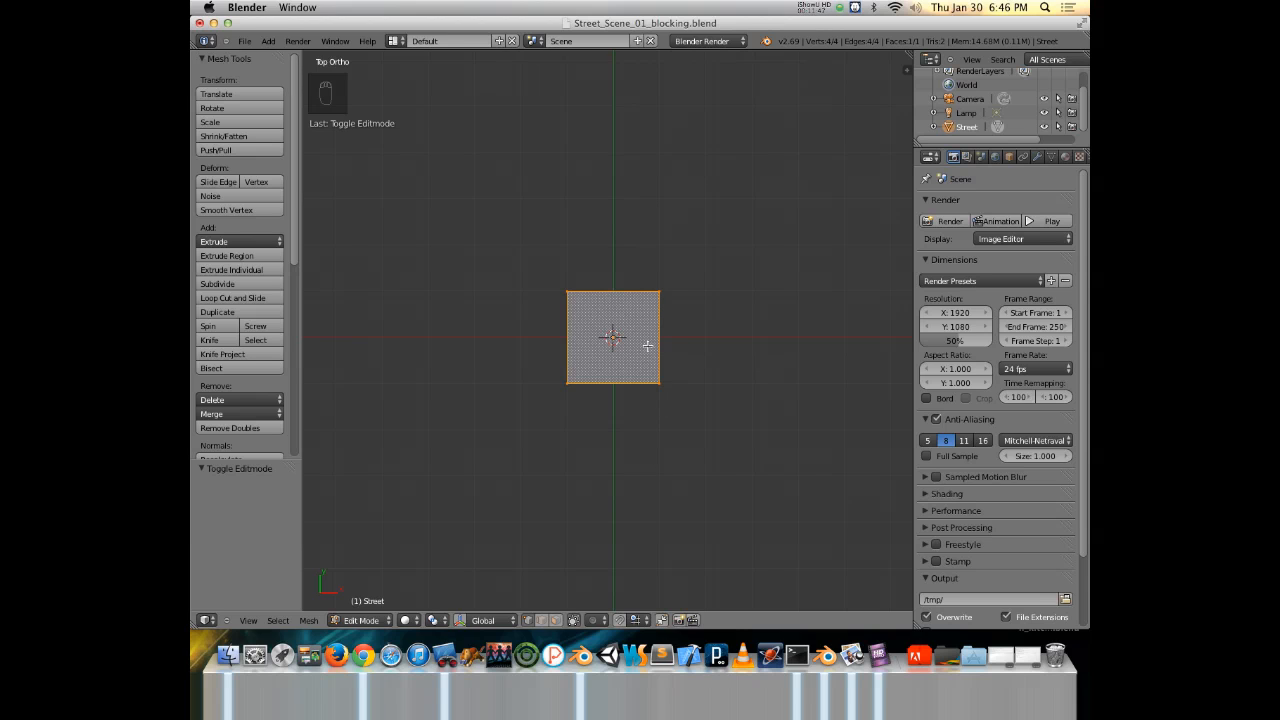
key("s")
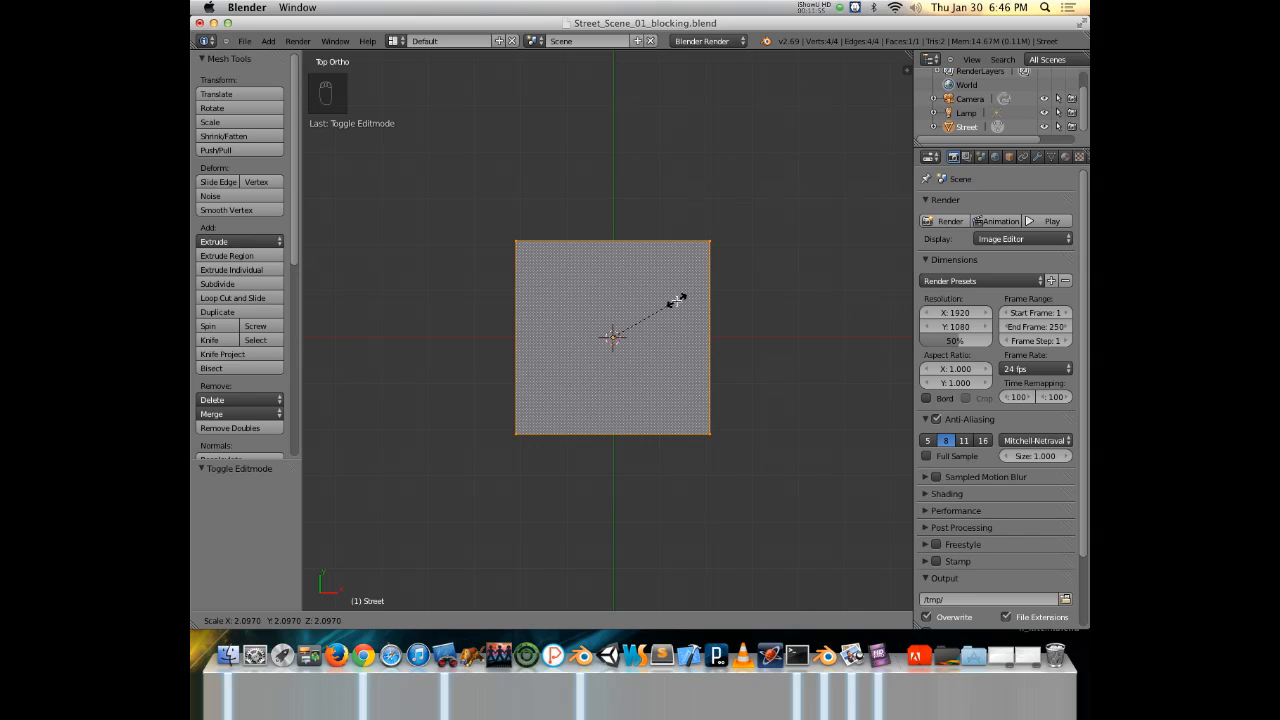
key("y")
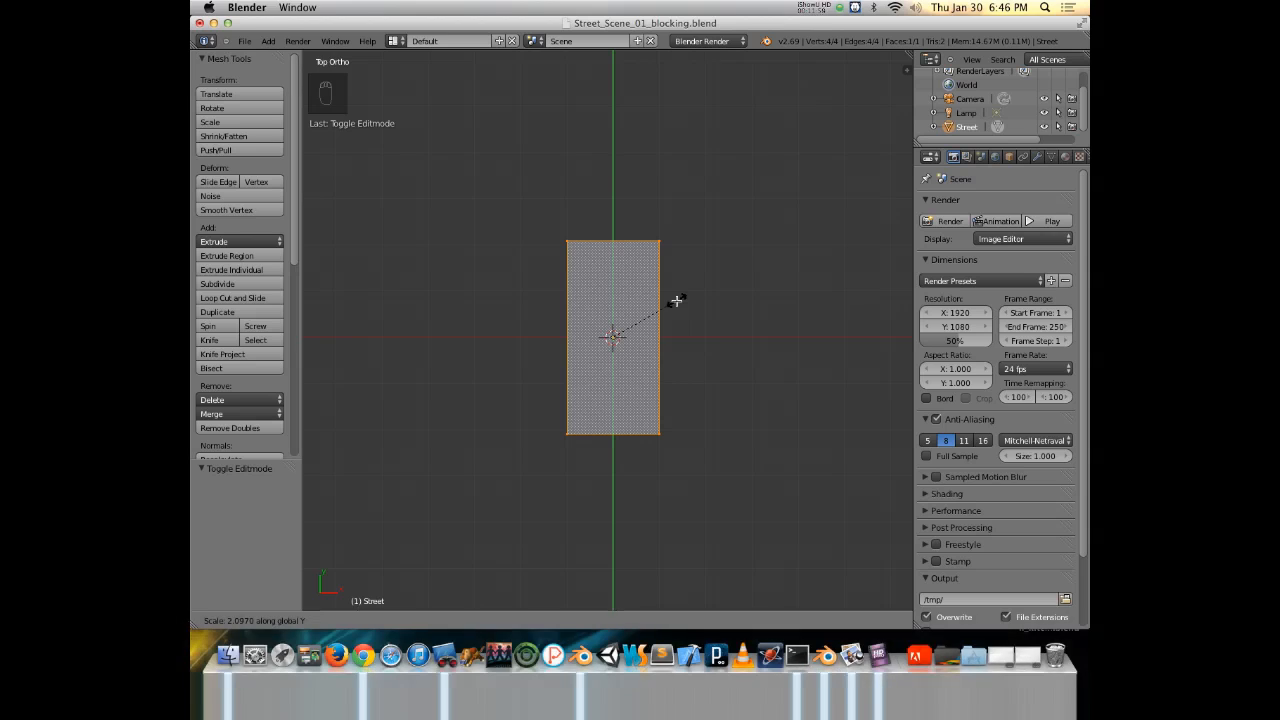
key("3")
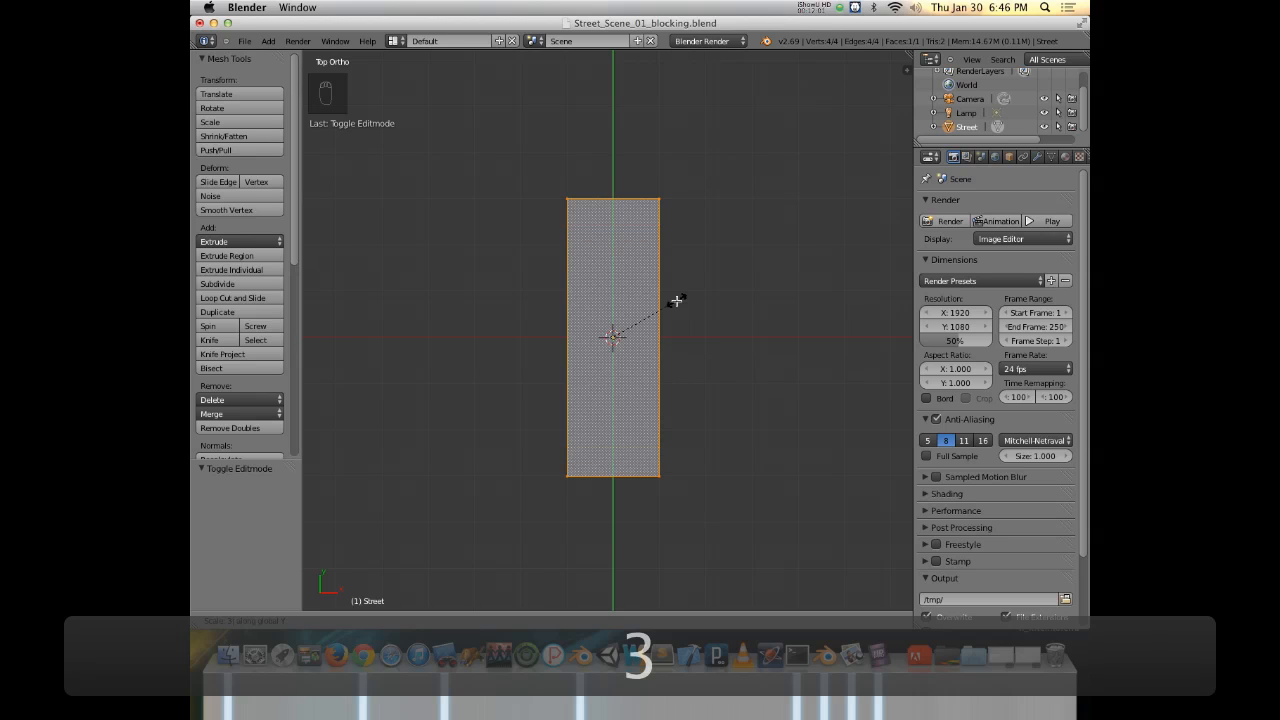
left_click(676, 301)
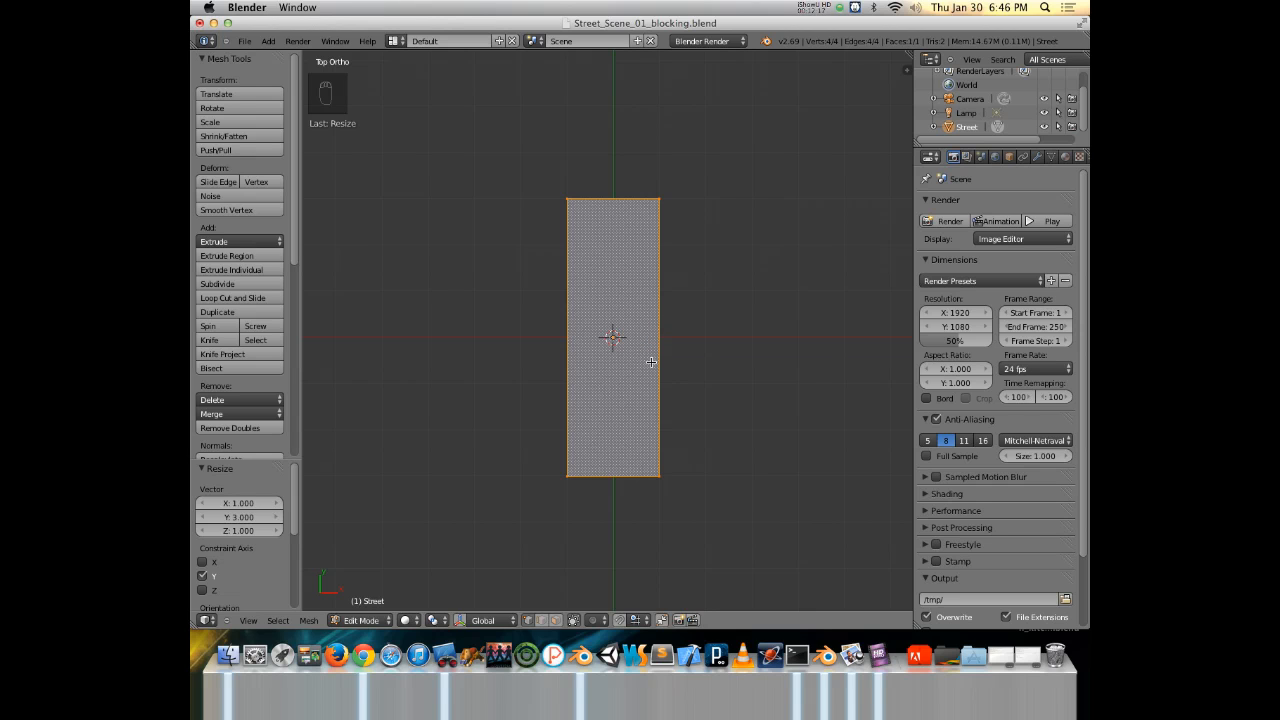
Add one centred loop cut across the Street mesh, dividing its length in half.
key("ctrl+r")
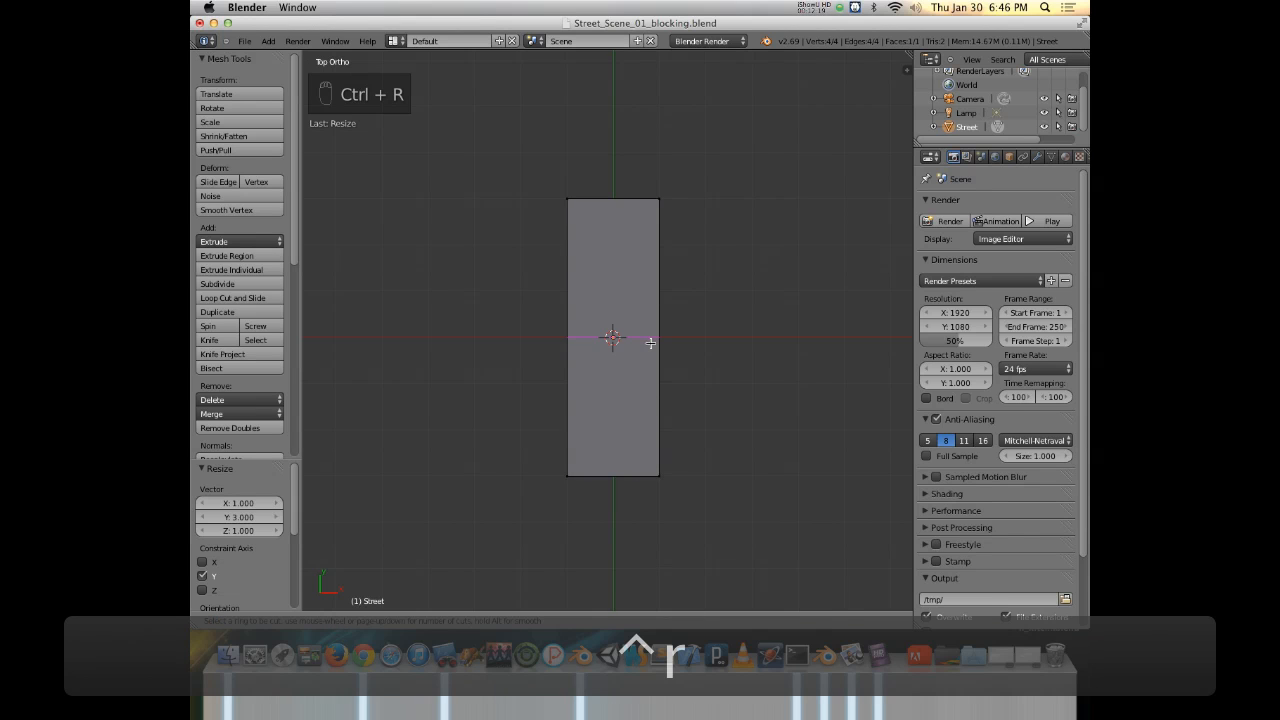
left_click(653, 344)
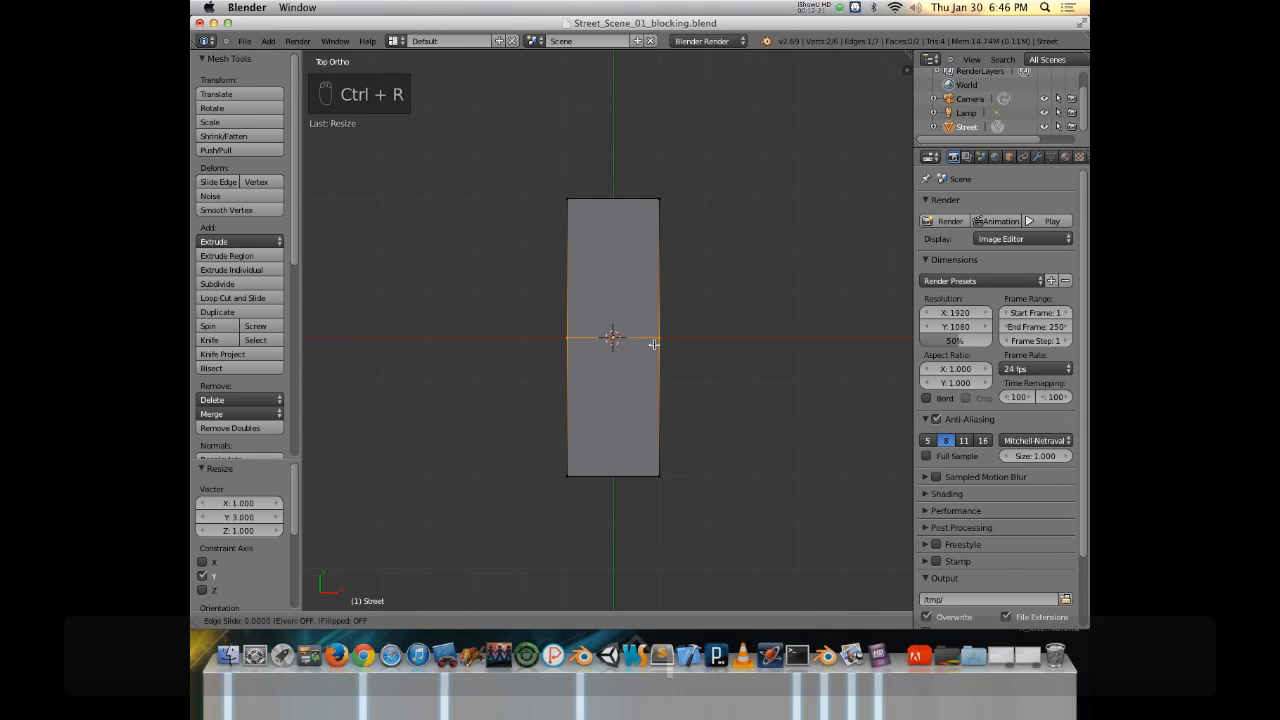
left_click(649, 343)
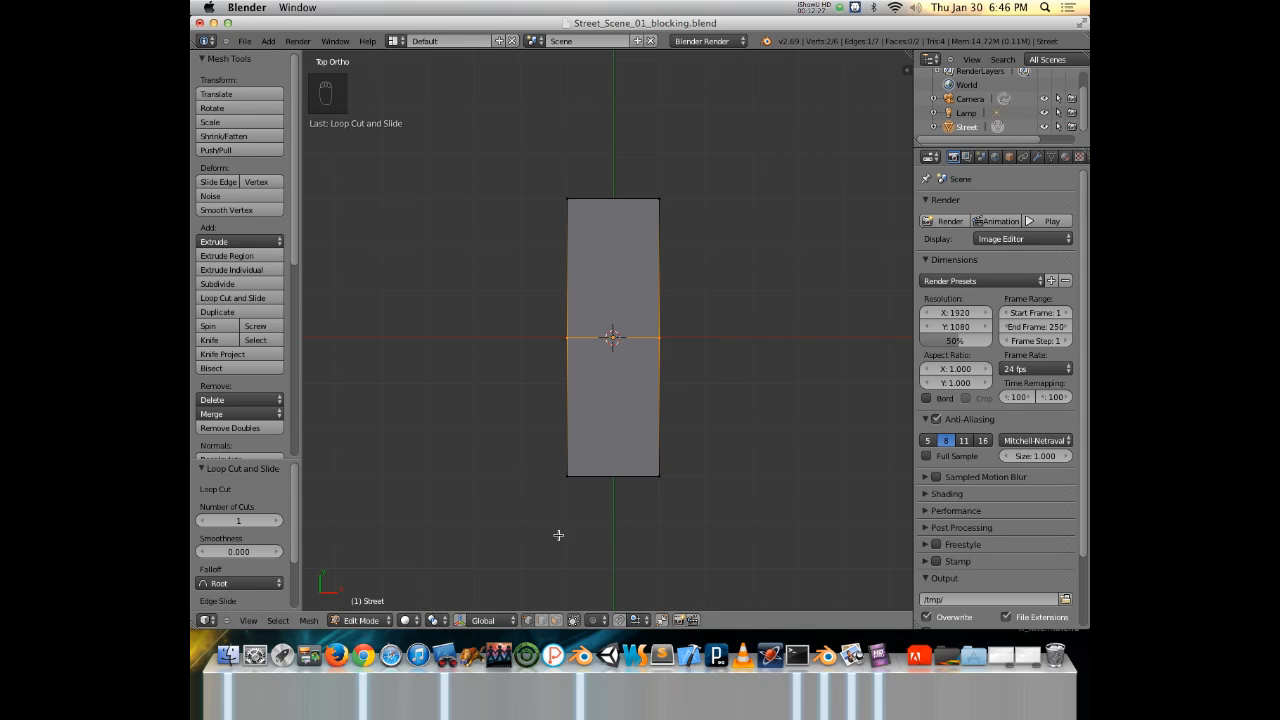
key("super")
Delete the two end vertices on the negative Y side of the Street mesh, leaving only one half.
mouse_move(683, 377)
middle_mouse_down()
mouse_move(650, 340)
mouse_move(689, 363)
middle_mouse_up()
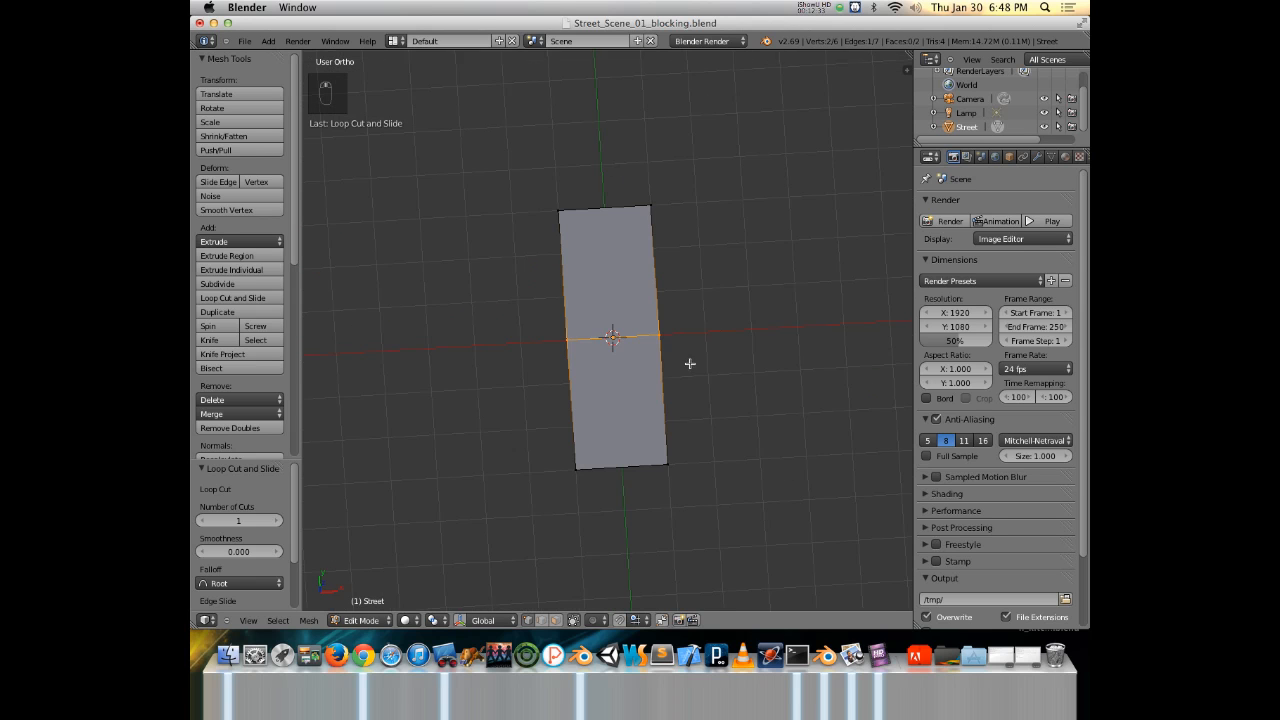
key("KP_7")
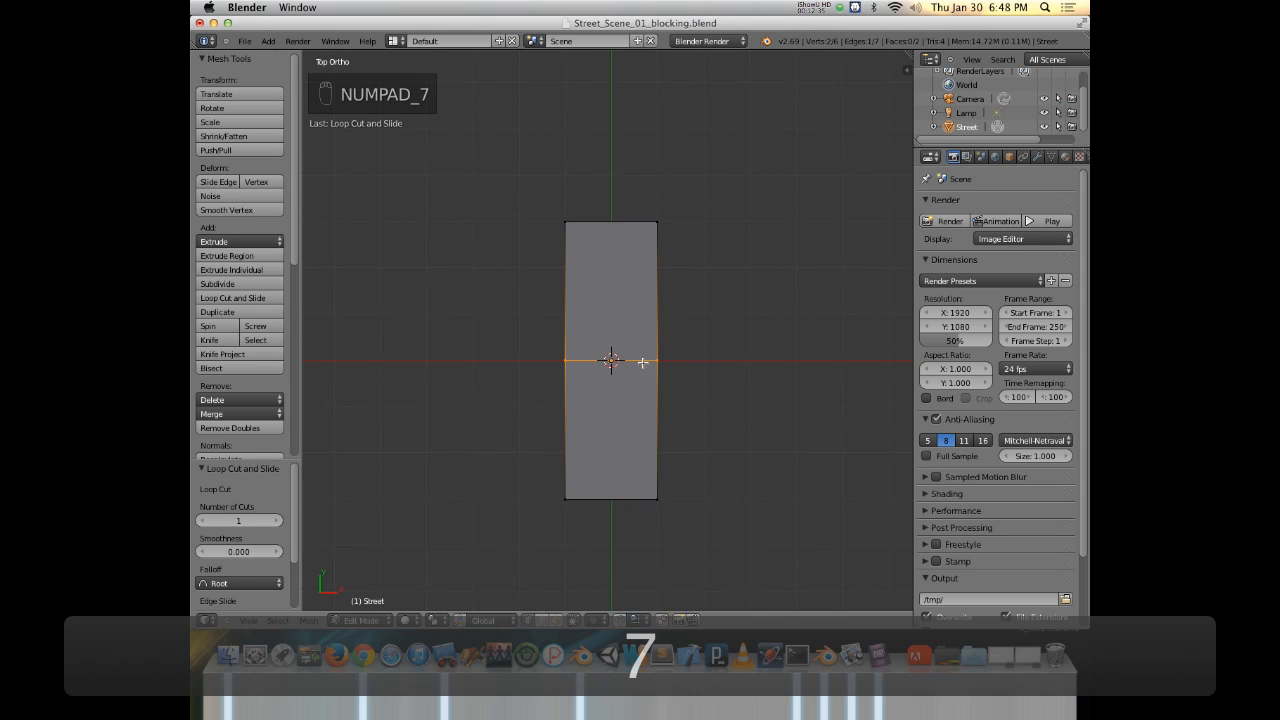
right_click(656, 498)
right_click(565, 497, "shift")
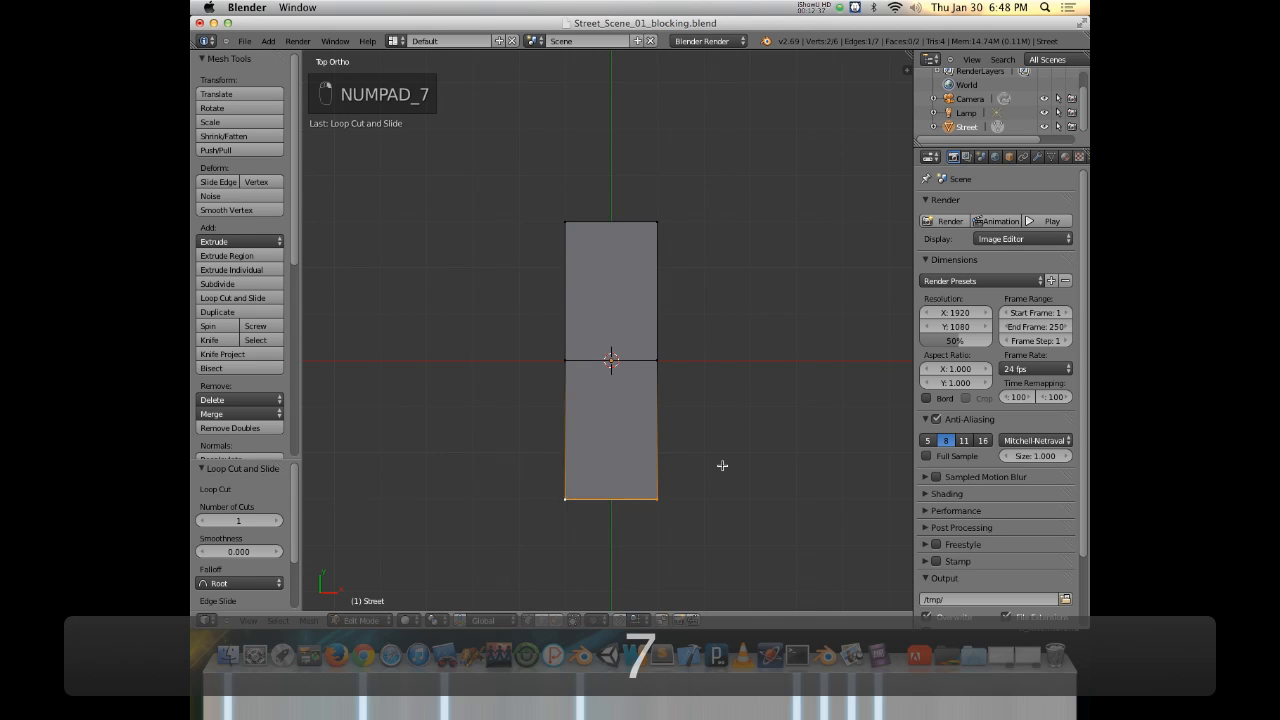
key("x")
left_click(722, 451)
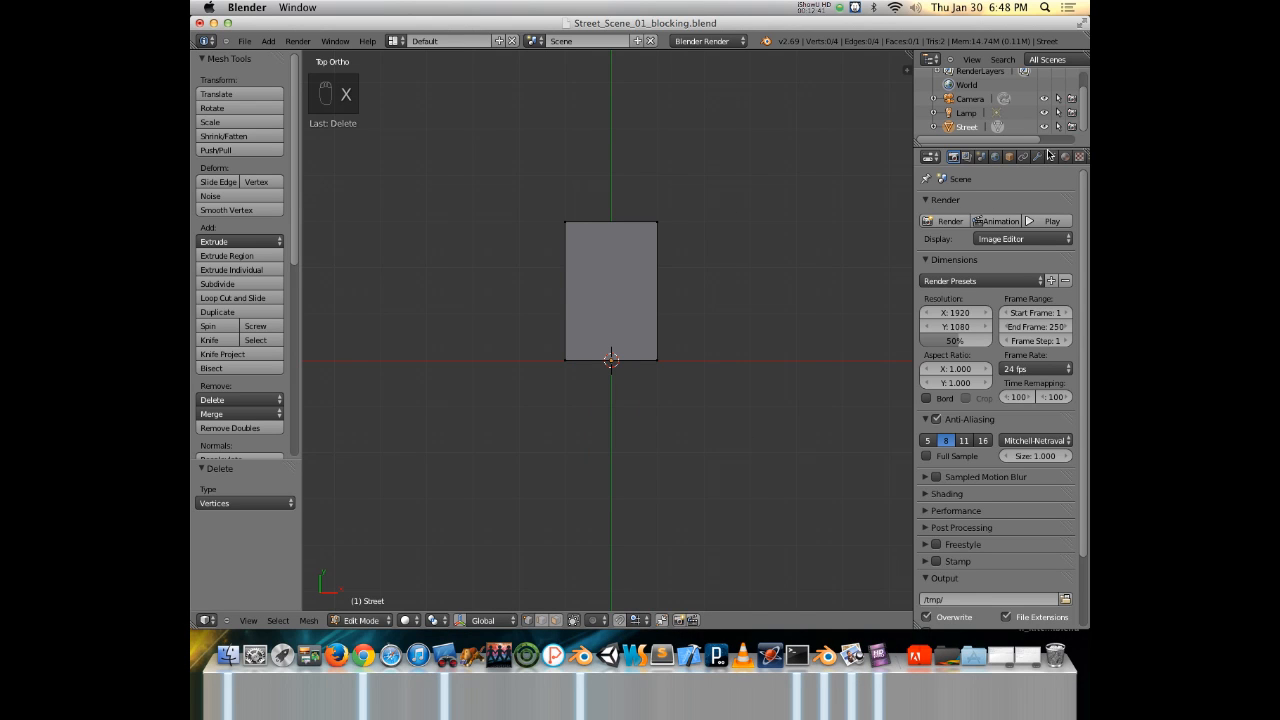
Add a Mirror modifier to Street, mirroring along Y instead of X with Clipping enabled.
left_click(1038, 157)
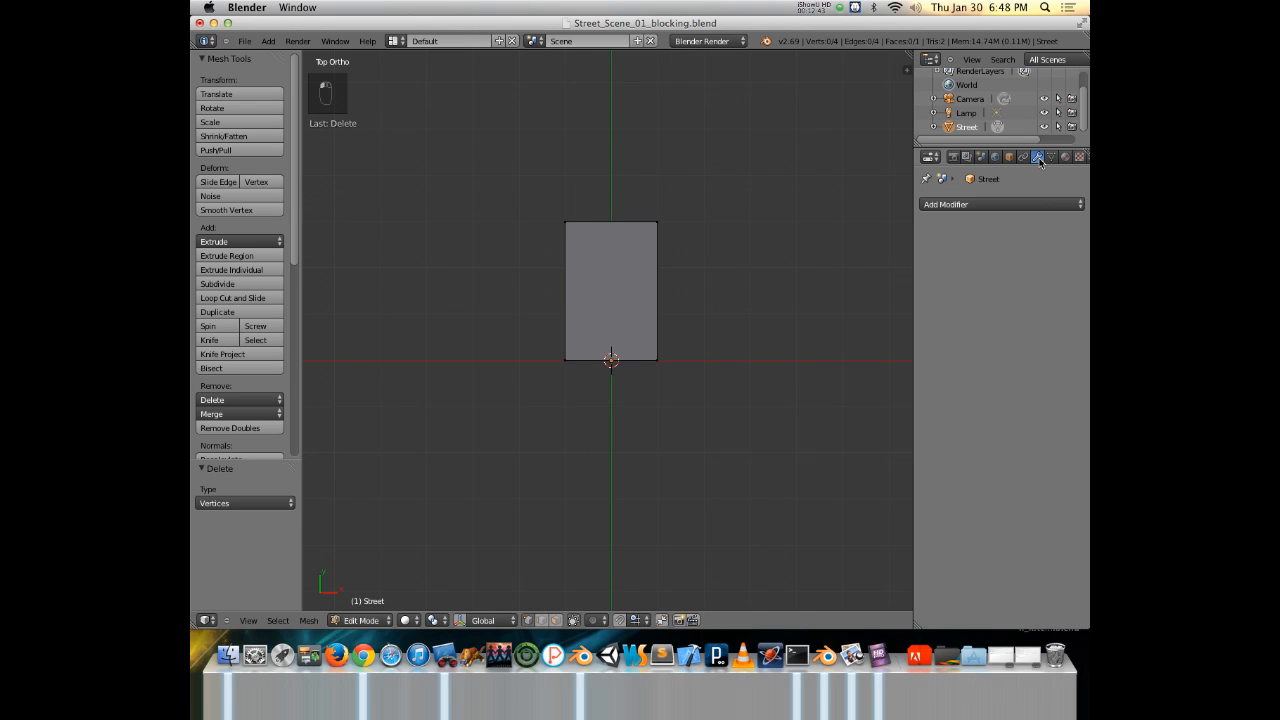
left_click(1007, 205)
left_click(760, 343)
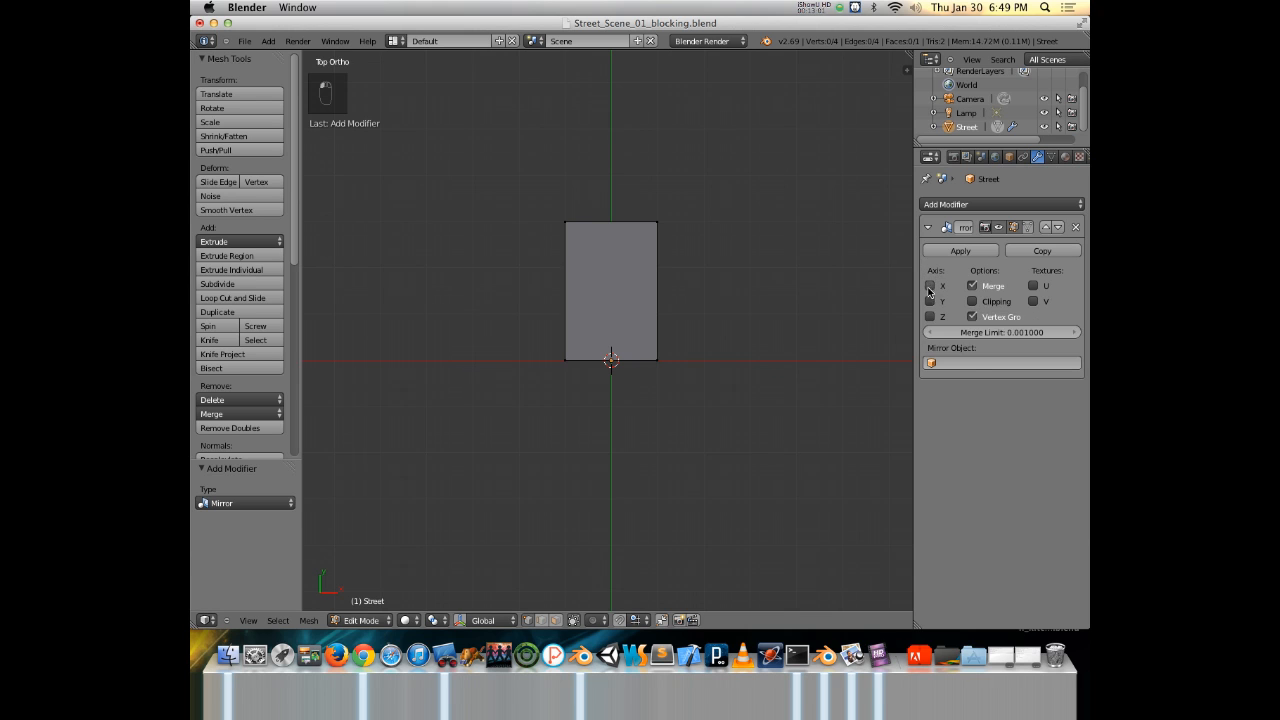
left_click(929, 287)
left_click(929, 301)
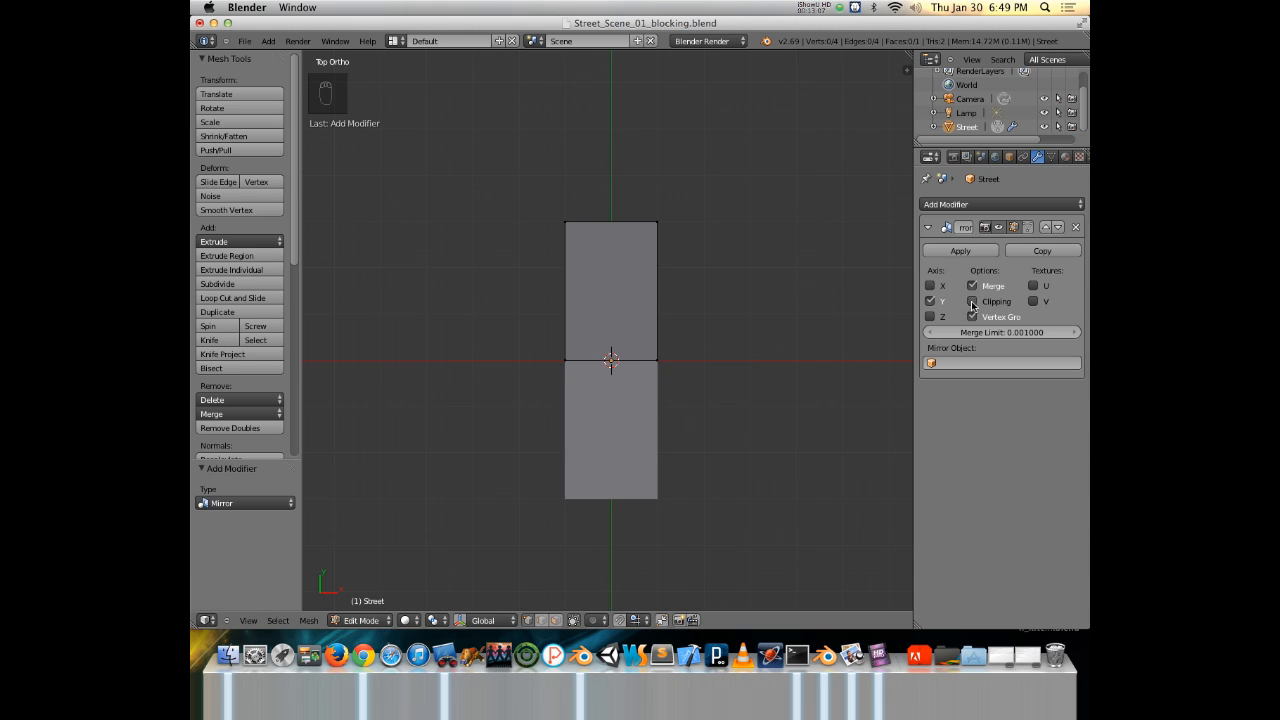
left_click(970, 302)
Try moving the positive-X vertex on the mirror line to test the clipping, and cancel the move.
right_click(657, 360)
key("g")
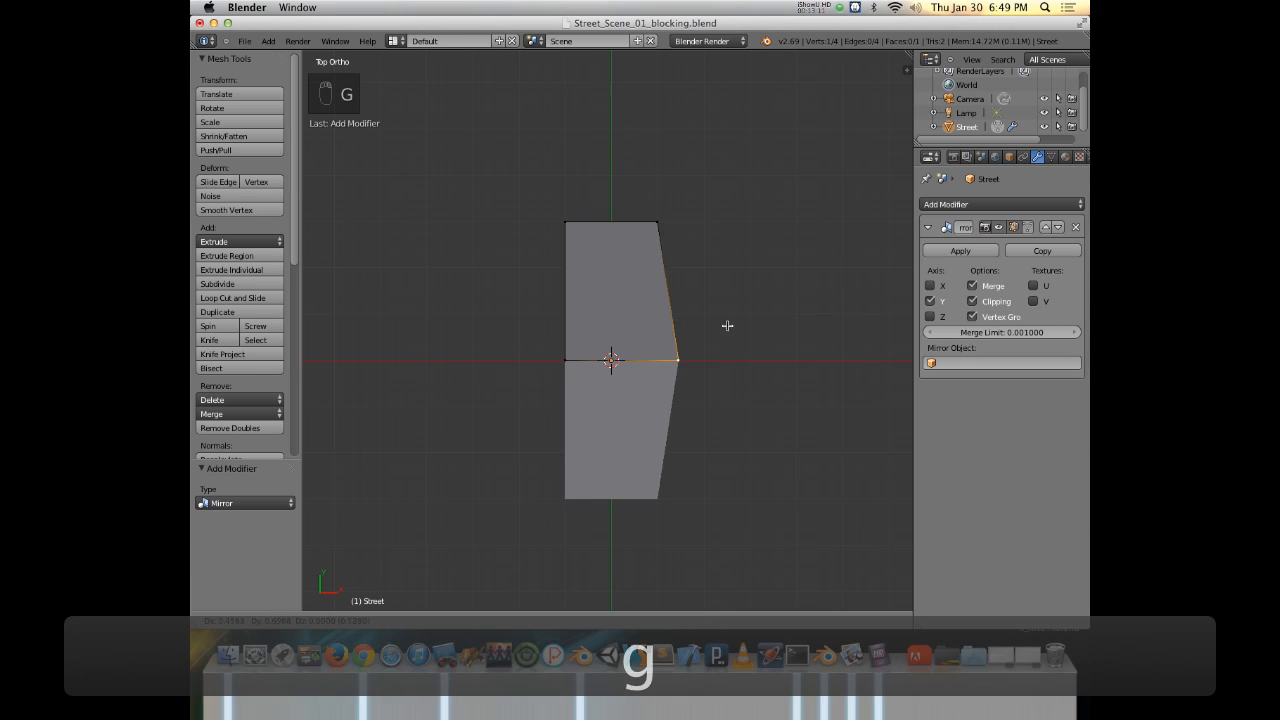
right_click(717, 324)
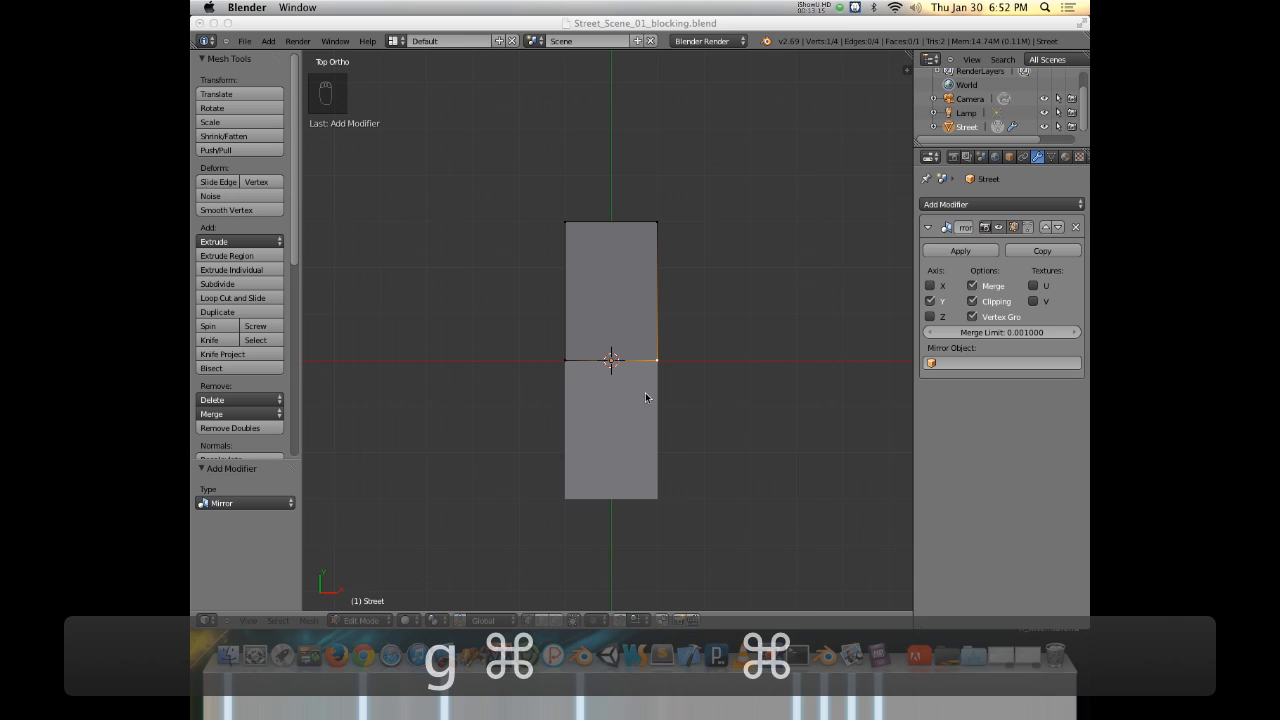
key("a")
key("a")
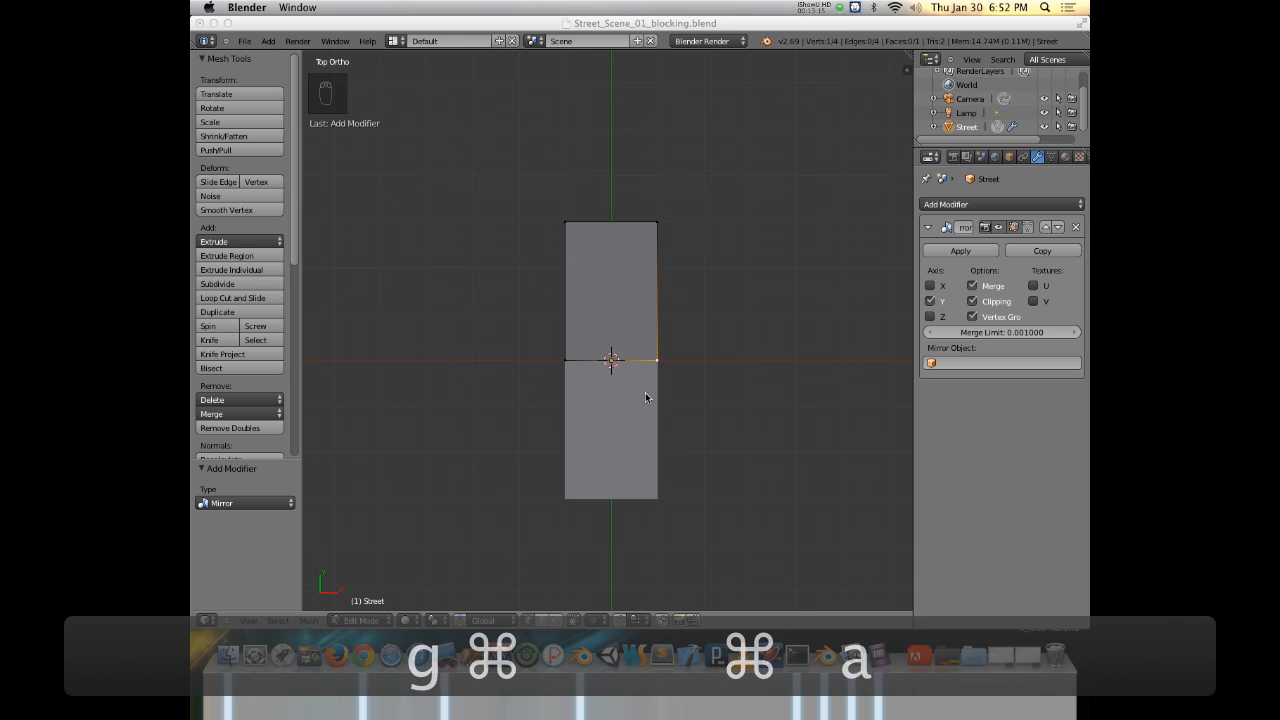
scroll(645, 400, "down", 3)
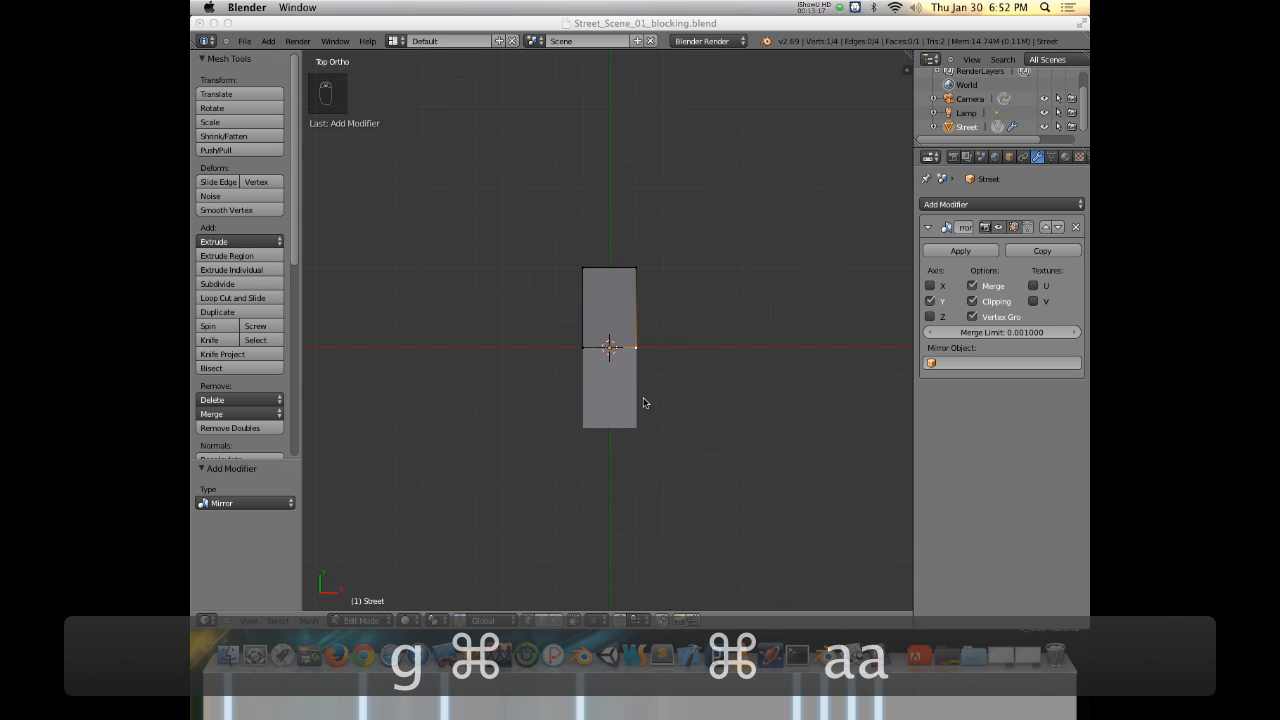
Switch to Google Maps in Chrome and examine the road width, curb and sidewalk along Nicollet Mall in Street View.
key("super+Tab")
key("super+Tab")
key("super+Tab")
key("super+Tab")
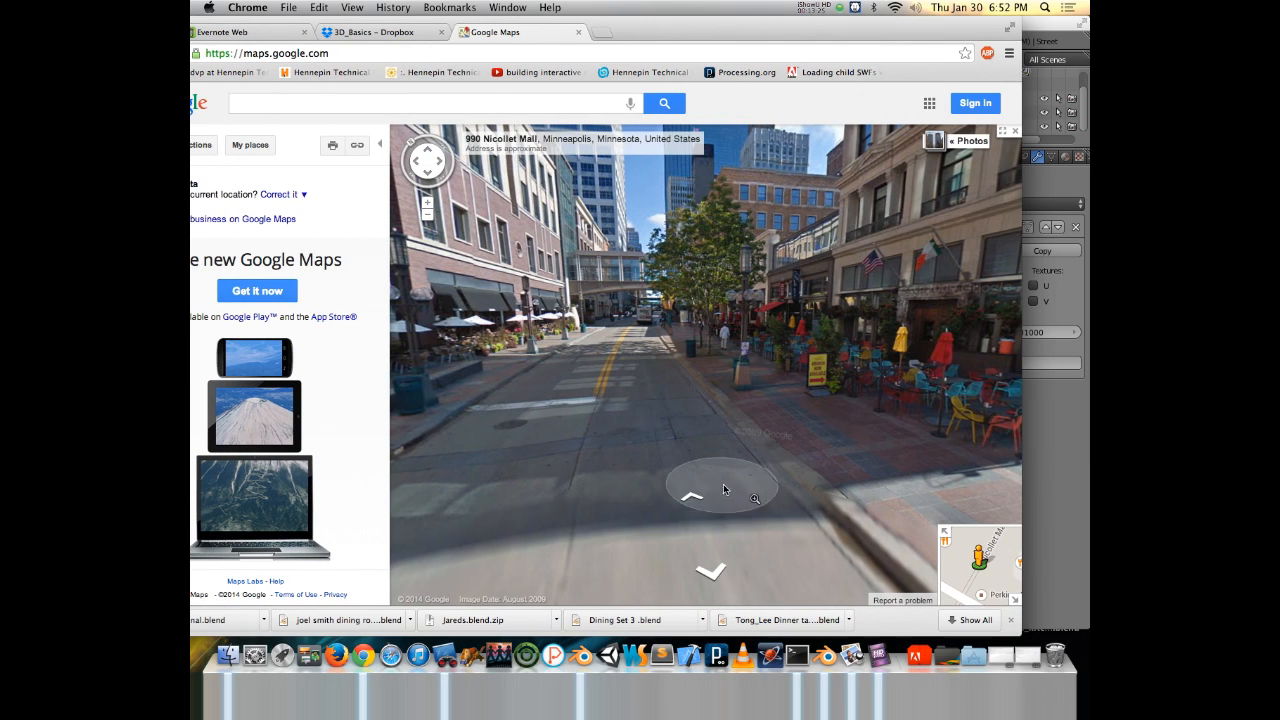
left_click(724, 489)
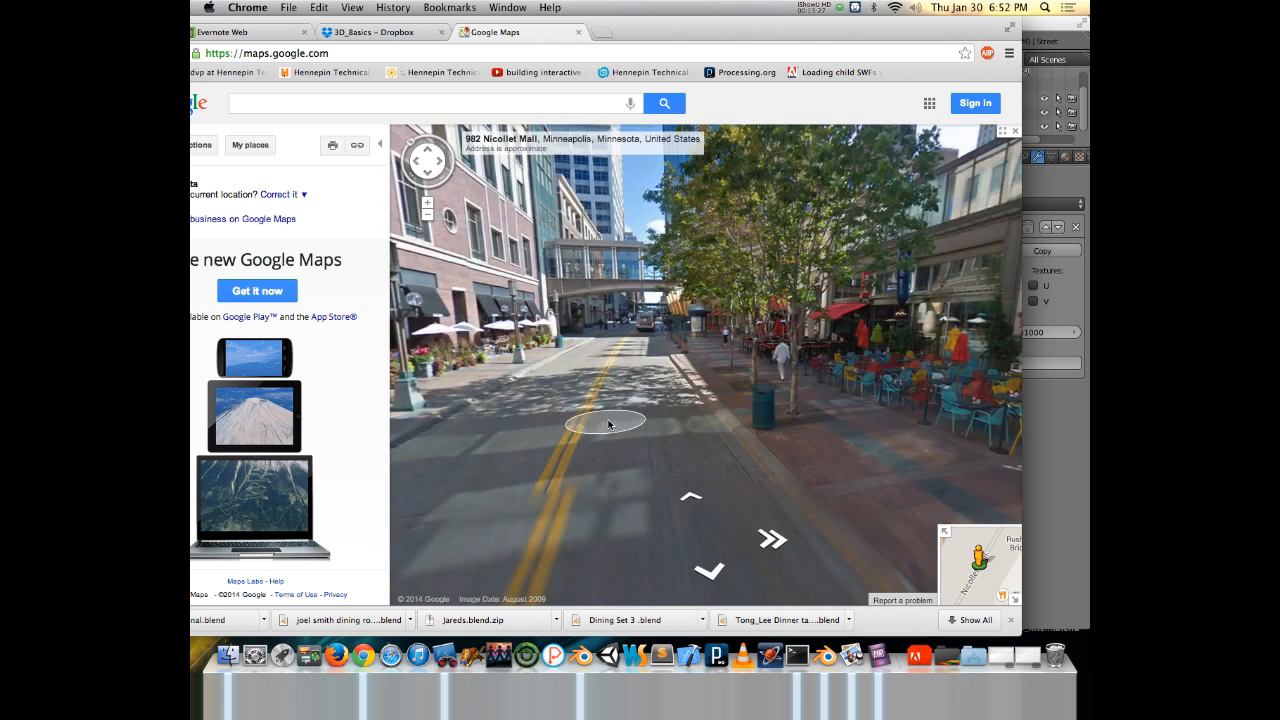
left_click(608, 424)
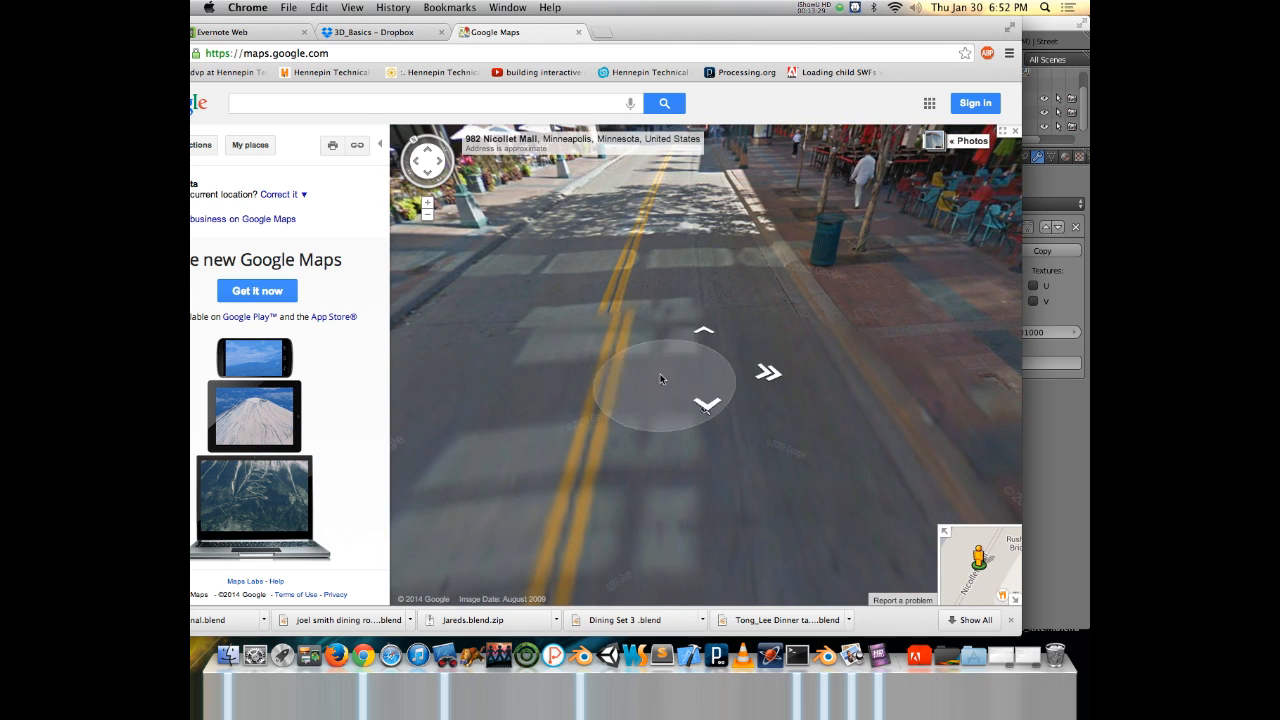
left_click(762, 418)
left_click_drag(762, 418, 508, 326)
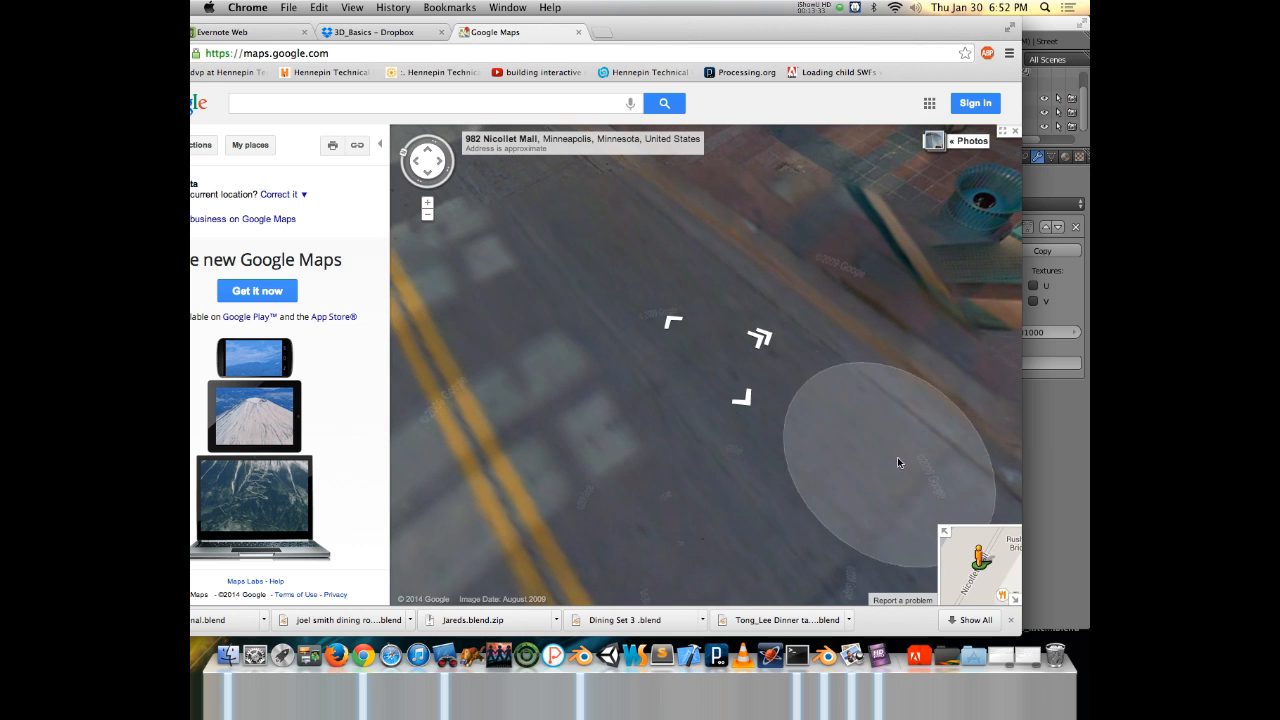
left_click(791, 421)
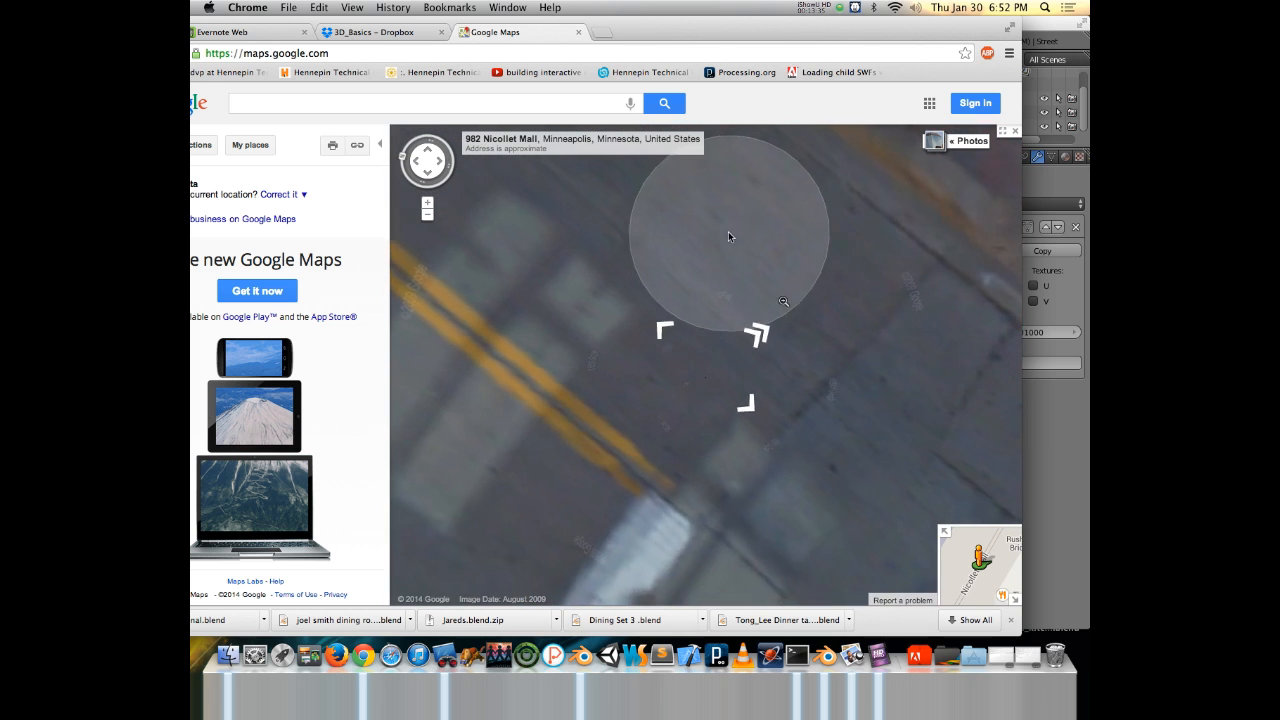
left_click_drag(728, 237, 875, 460)
left_click_drag(622, 303, 697, 441)
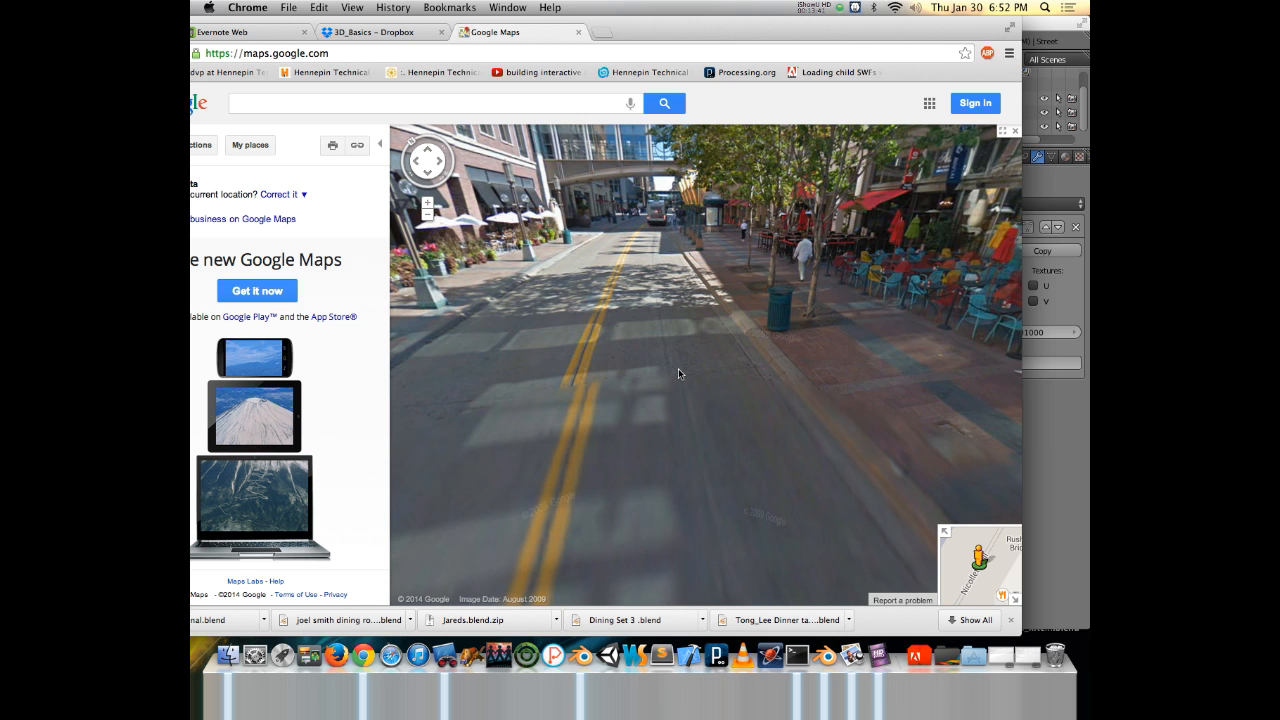
left_click_drag(678, 373, 595, 257)
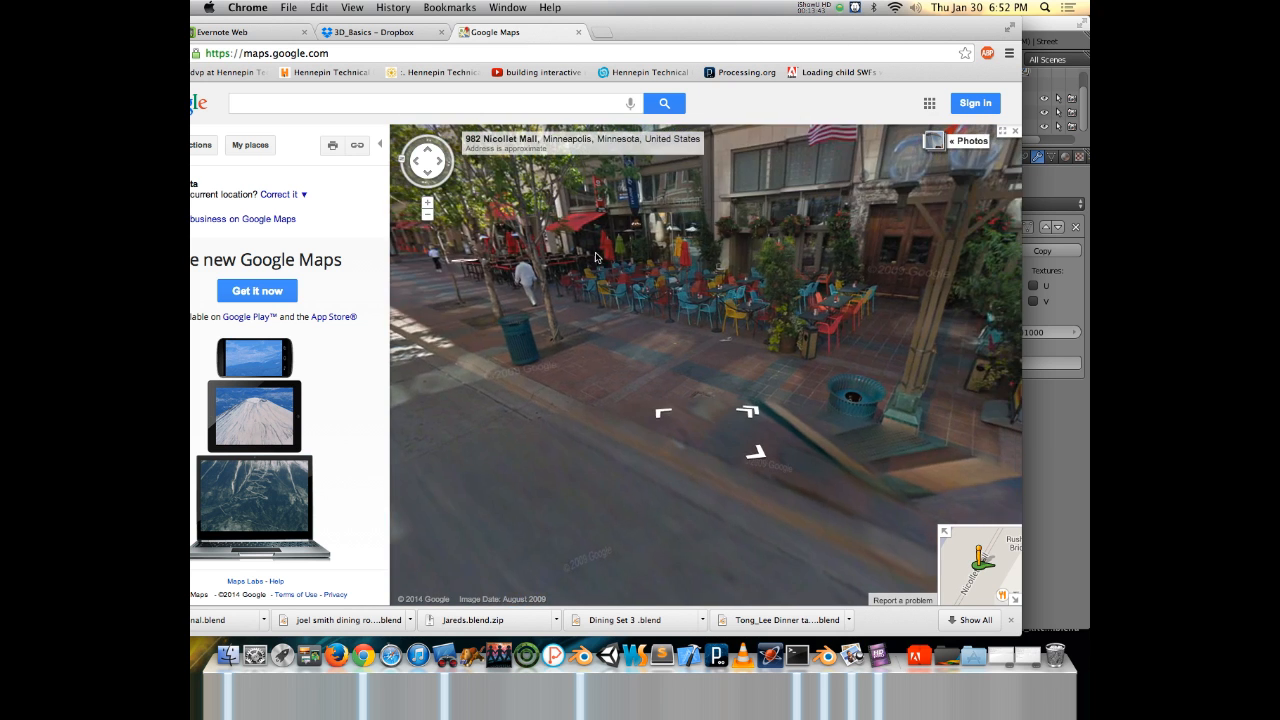
left_click_drag(744, 250, 548, 240)
Return to Blender, select all vertices of the Street mesh and scale them by 4 along the X axis.
key("super+Tab")
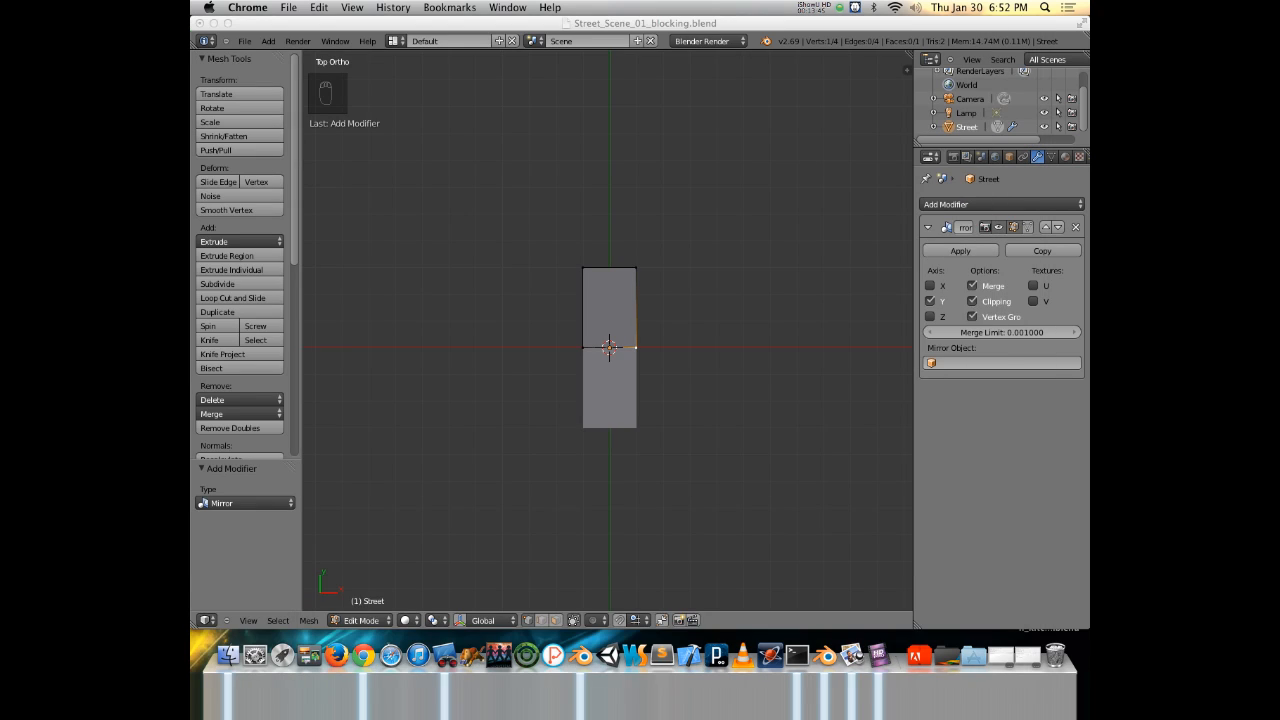
key("a")
key("a")
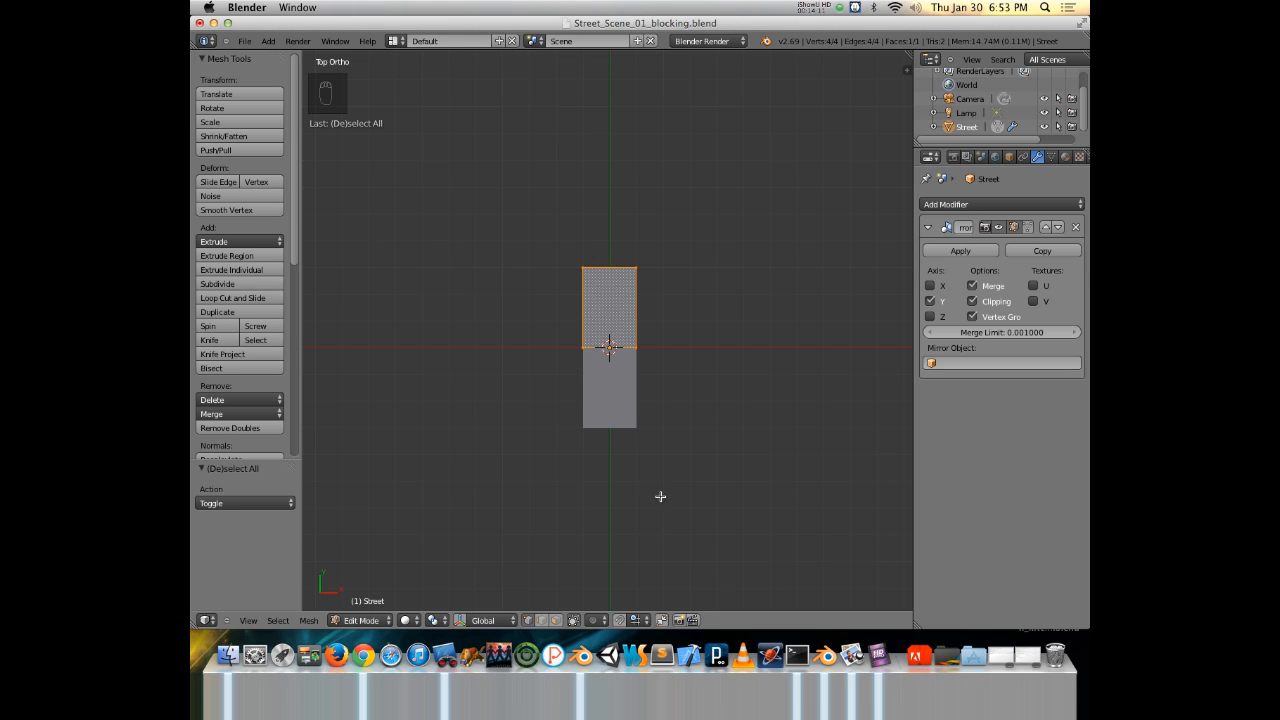
key("s")
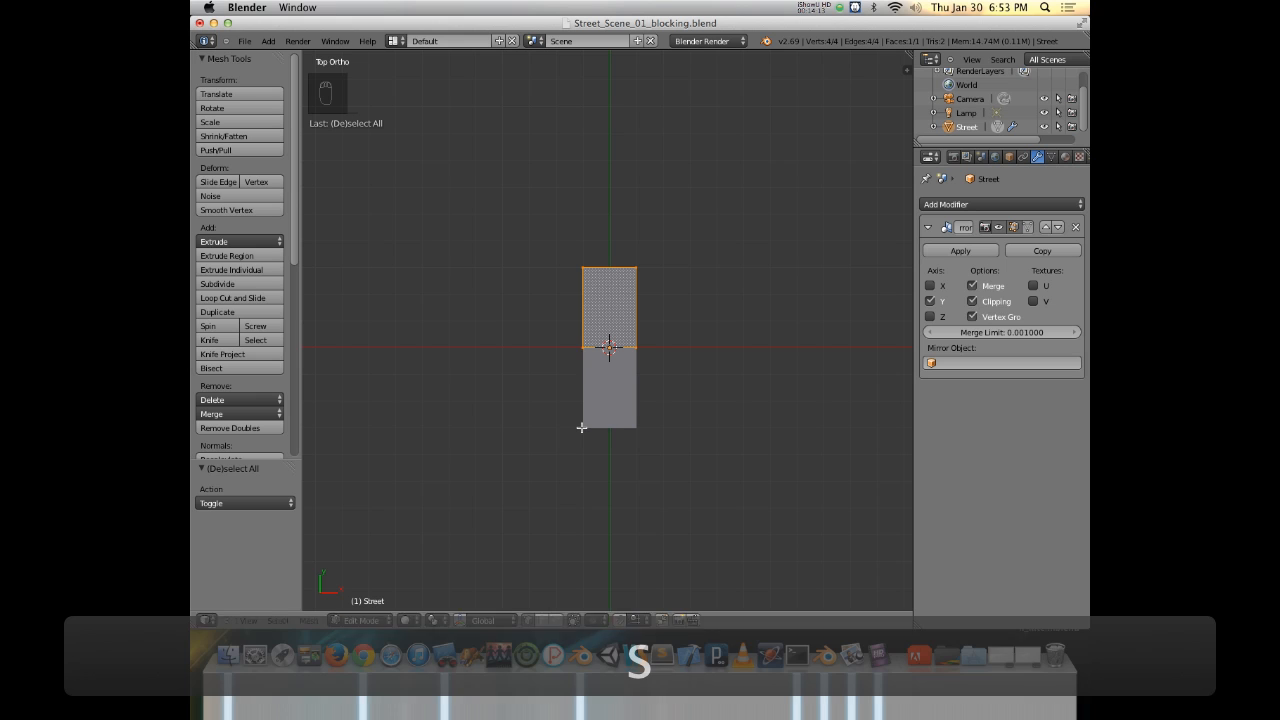
key("x")
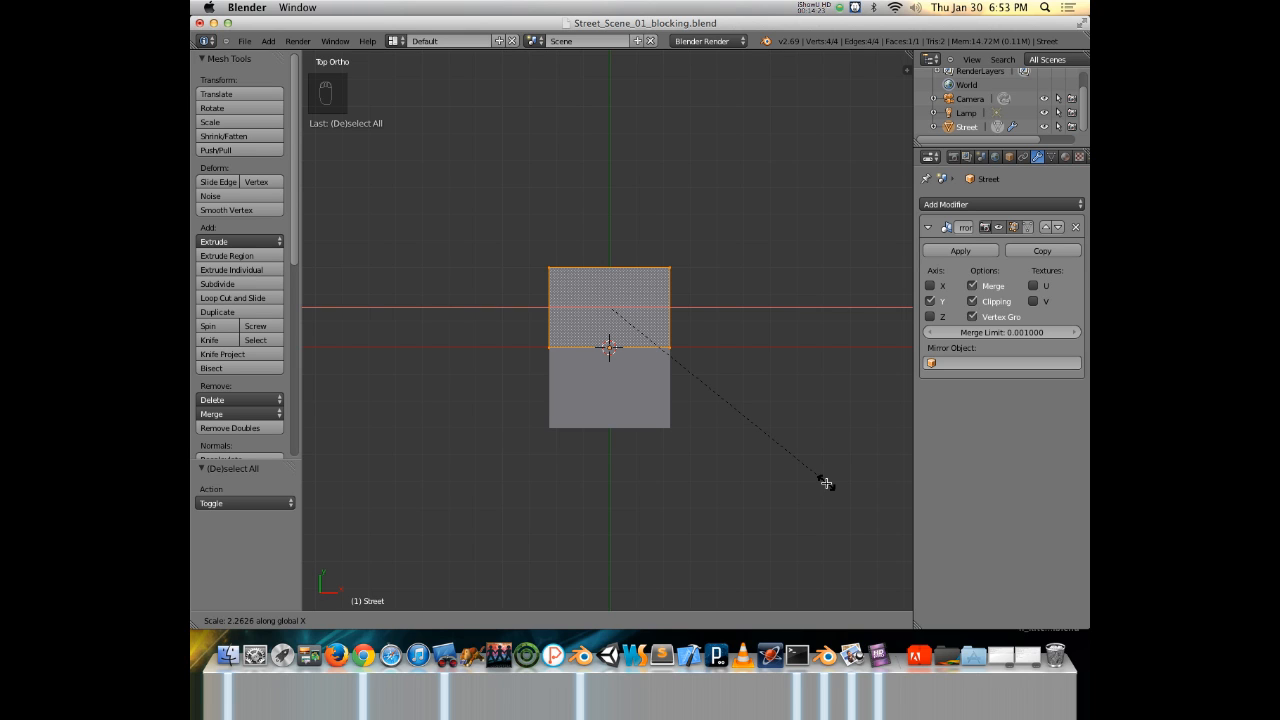
key("4")
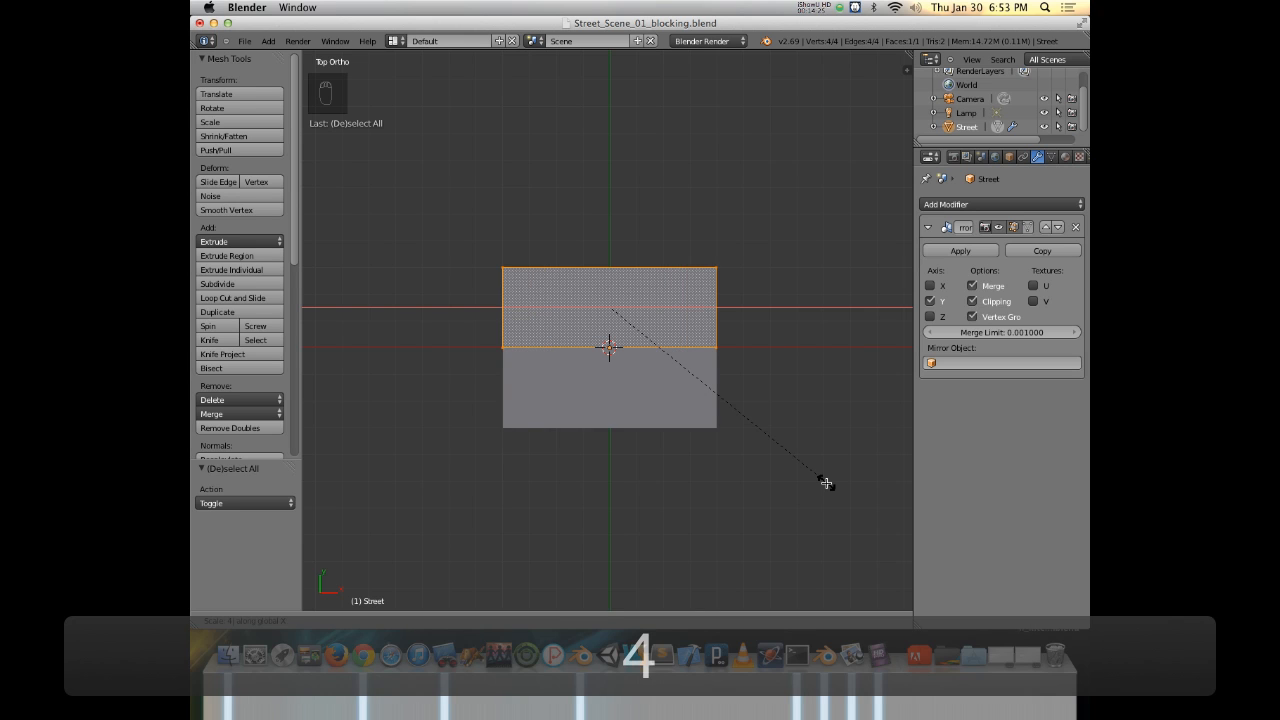
left_click(826, 483)
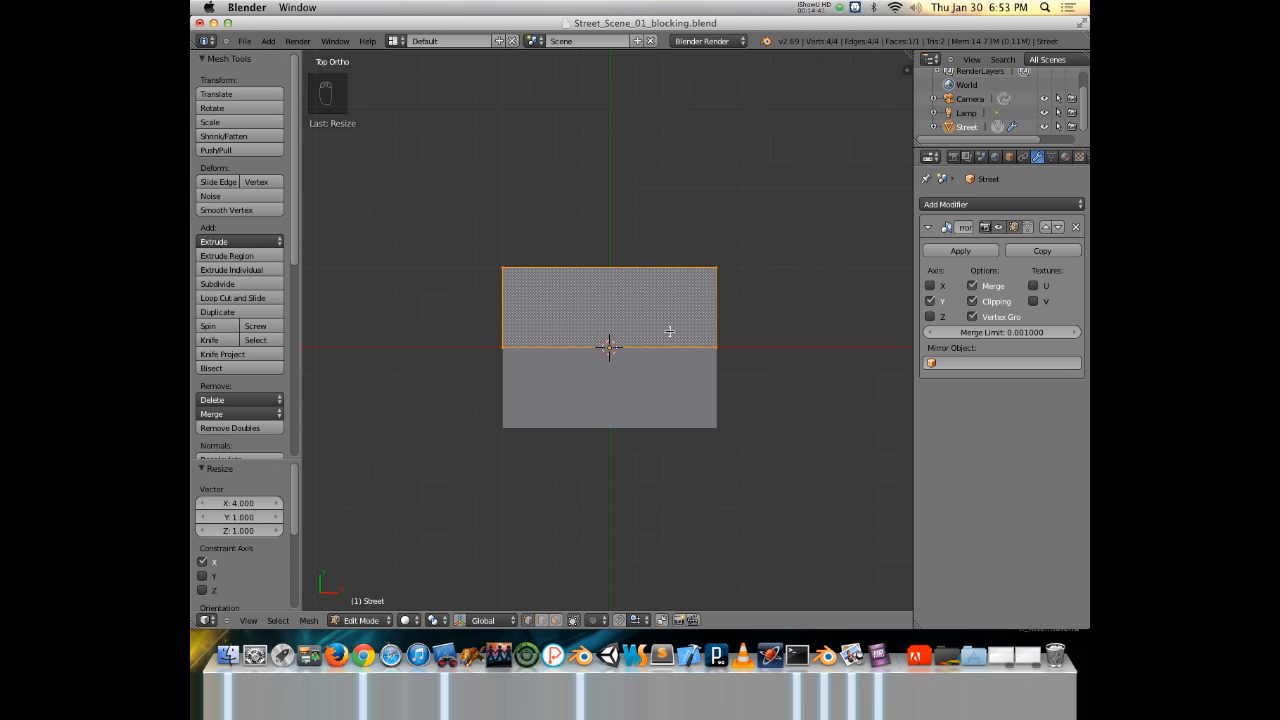
Inspect the scaled Street plane, and compare it with the curb and sidewalk in Nicollet_Mall.png and Google Street View.
middle_click_drag(669, 354, 586, 285)
key("super")
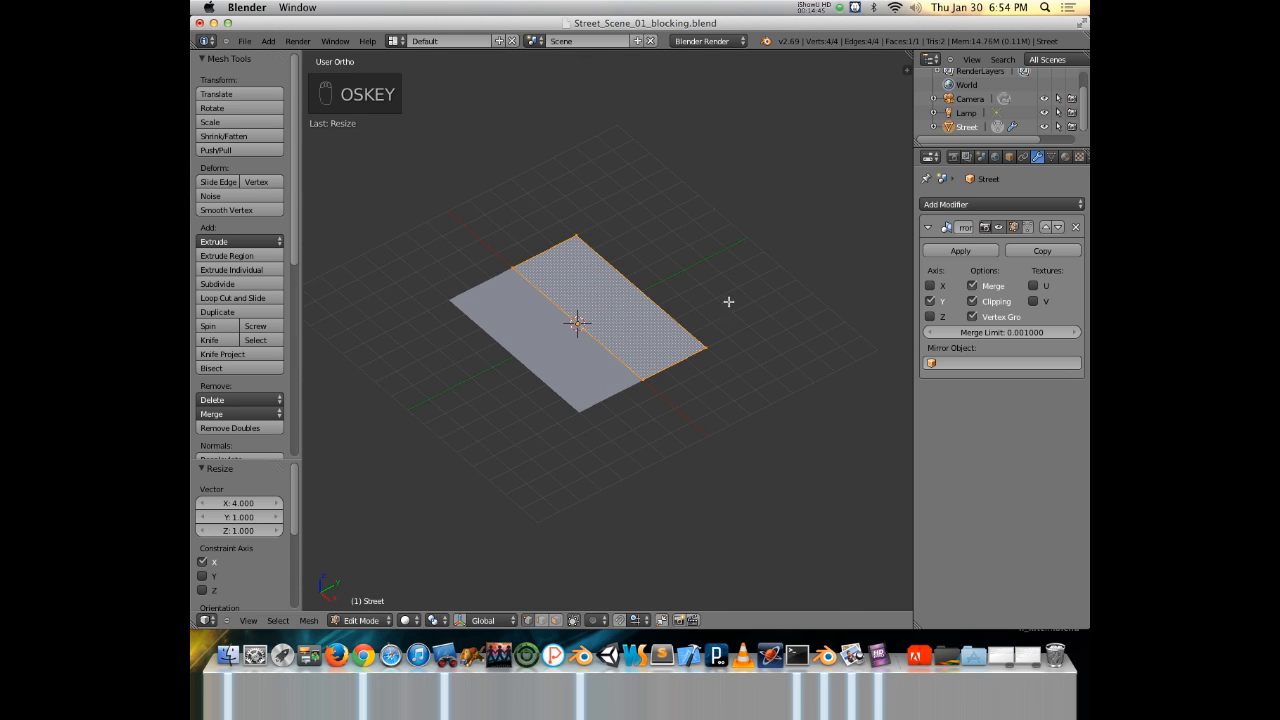
middle_click_drag(665, 389, 625, 323)
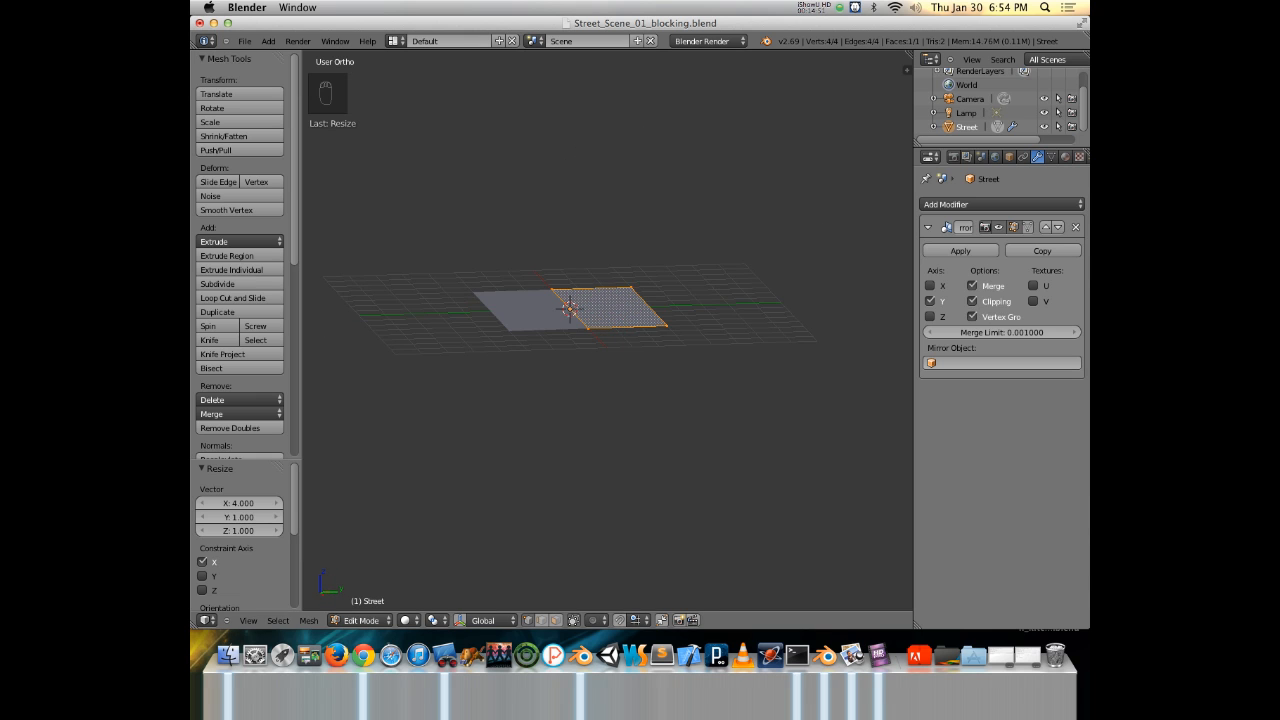
left_click_drag(192, 300, 920, 14)
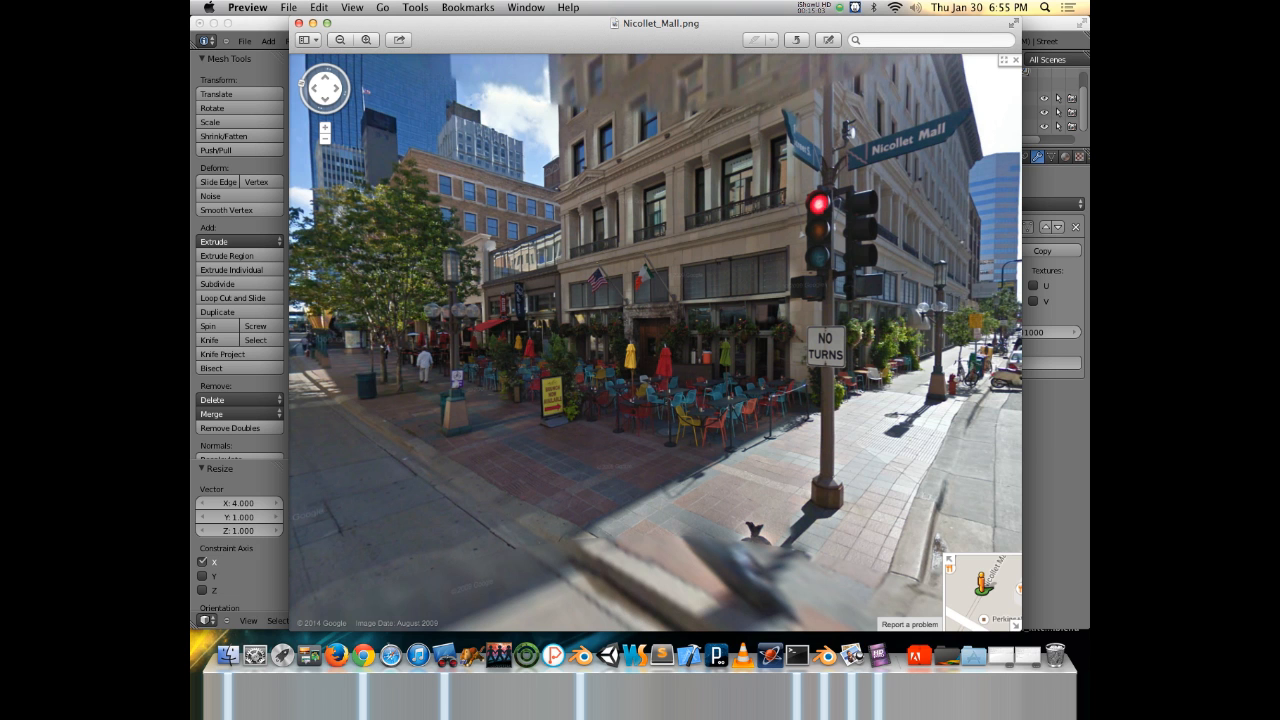
left_click_drag(192, 72, 1006, 32)
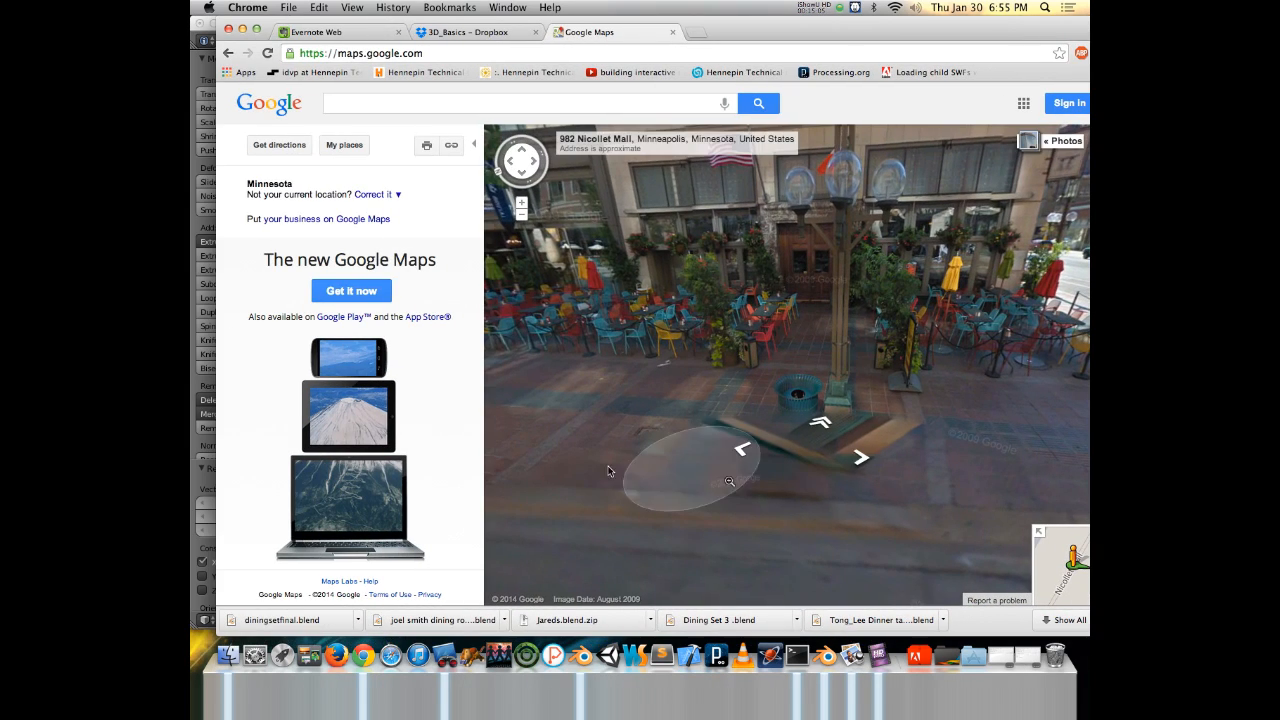
left_click_drag(608, 471, 799, 343)
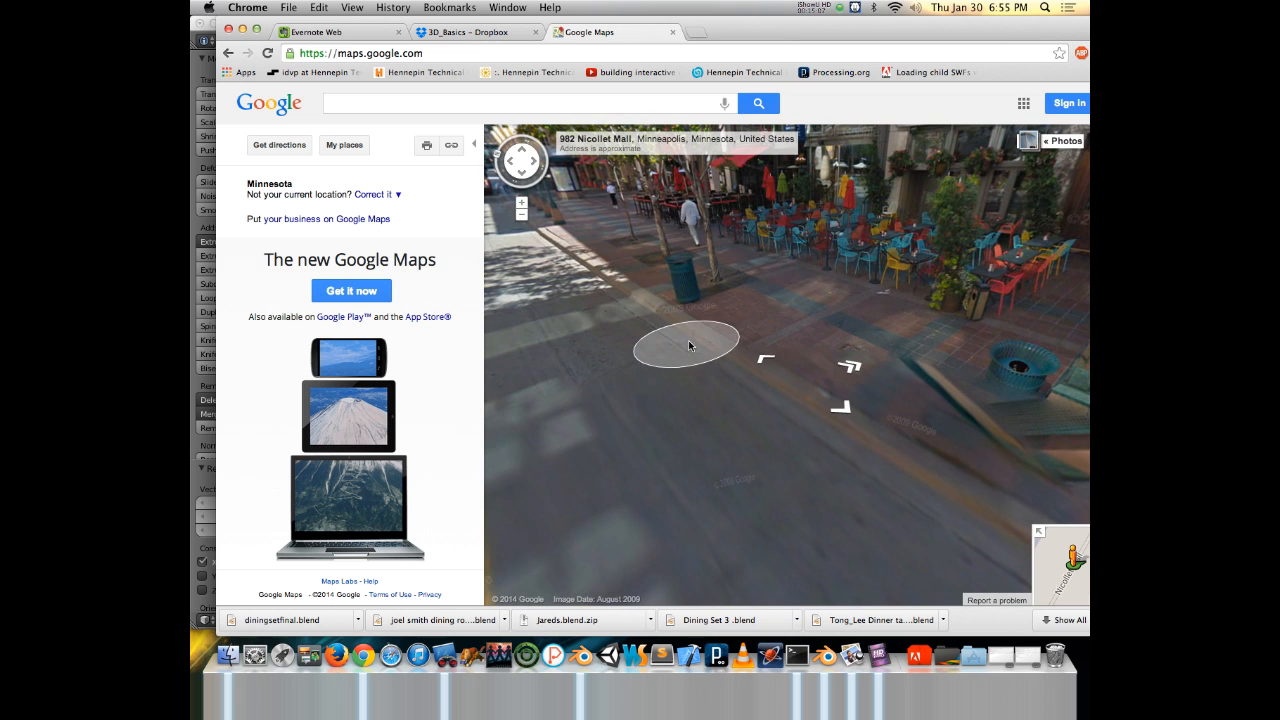
left_click_drag(618, 343, 714, 343)
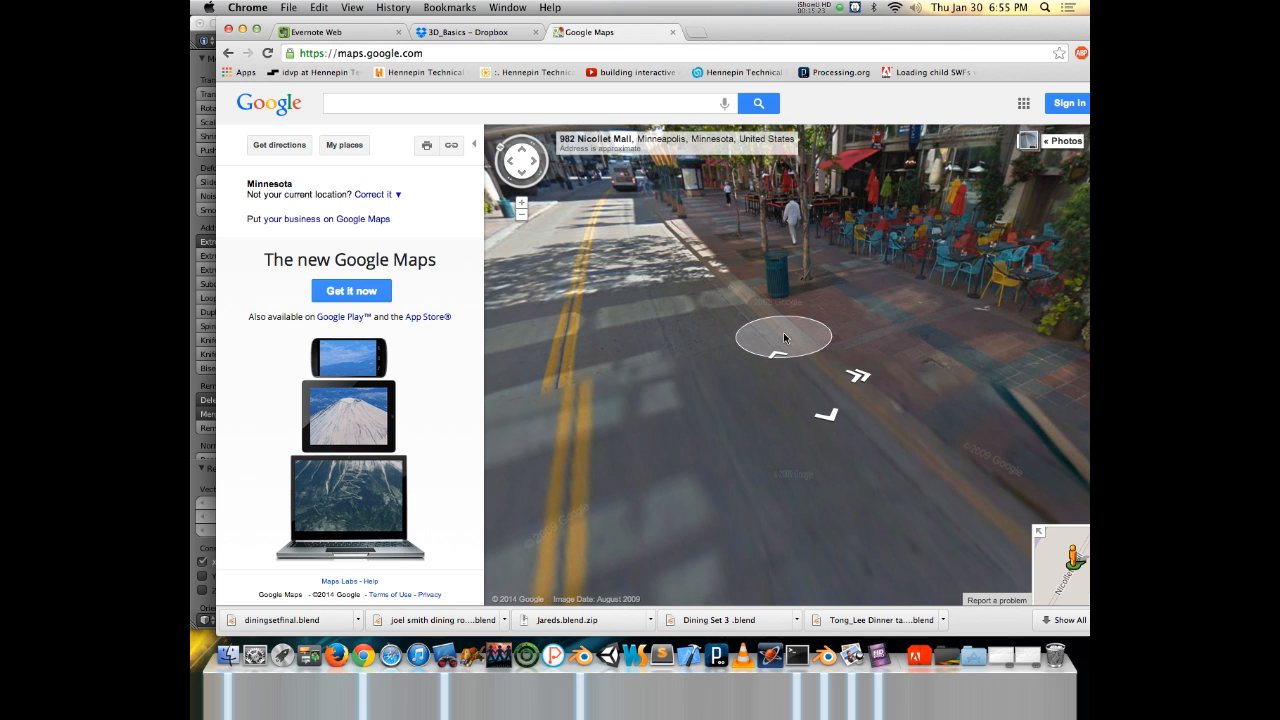
left_click(783, 335)
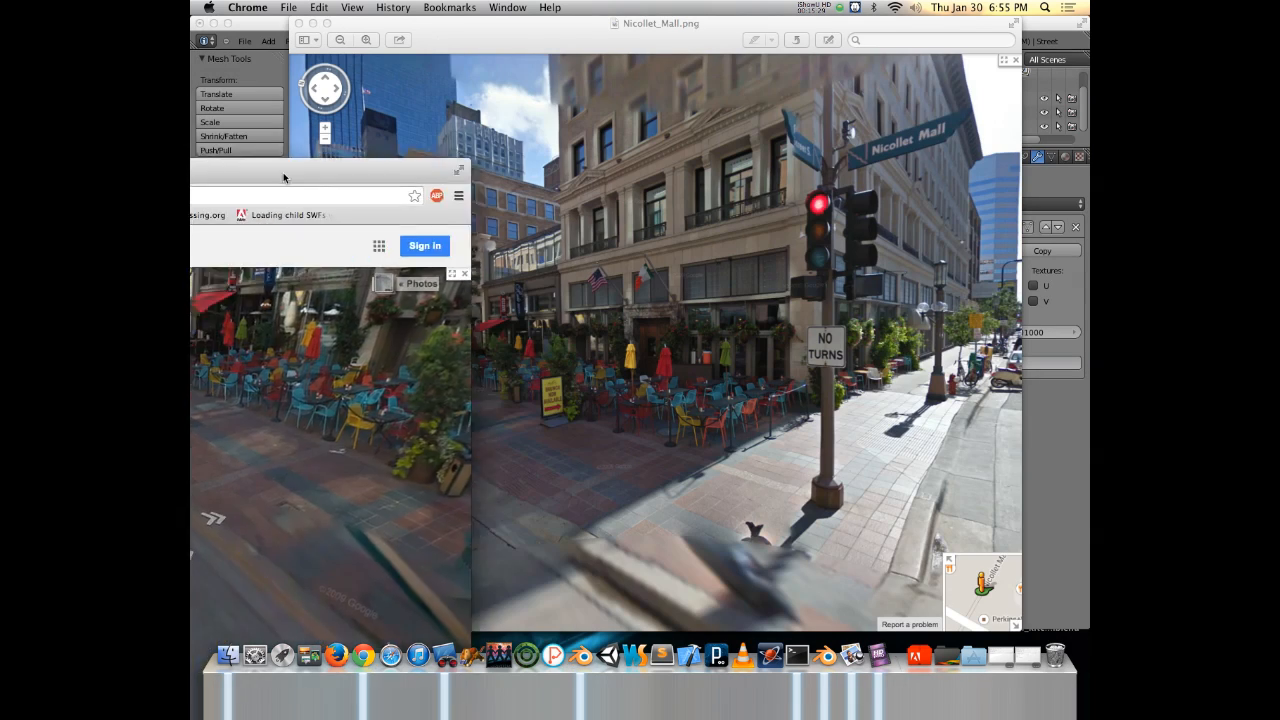
left_click_drag(284, 178, 190, 178)
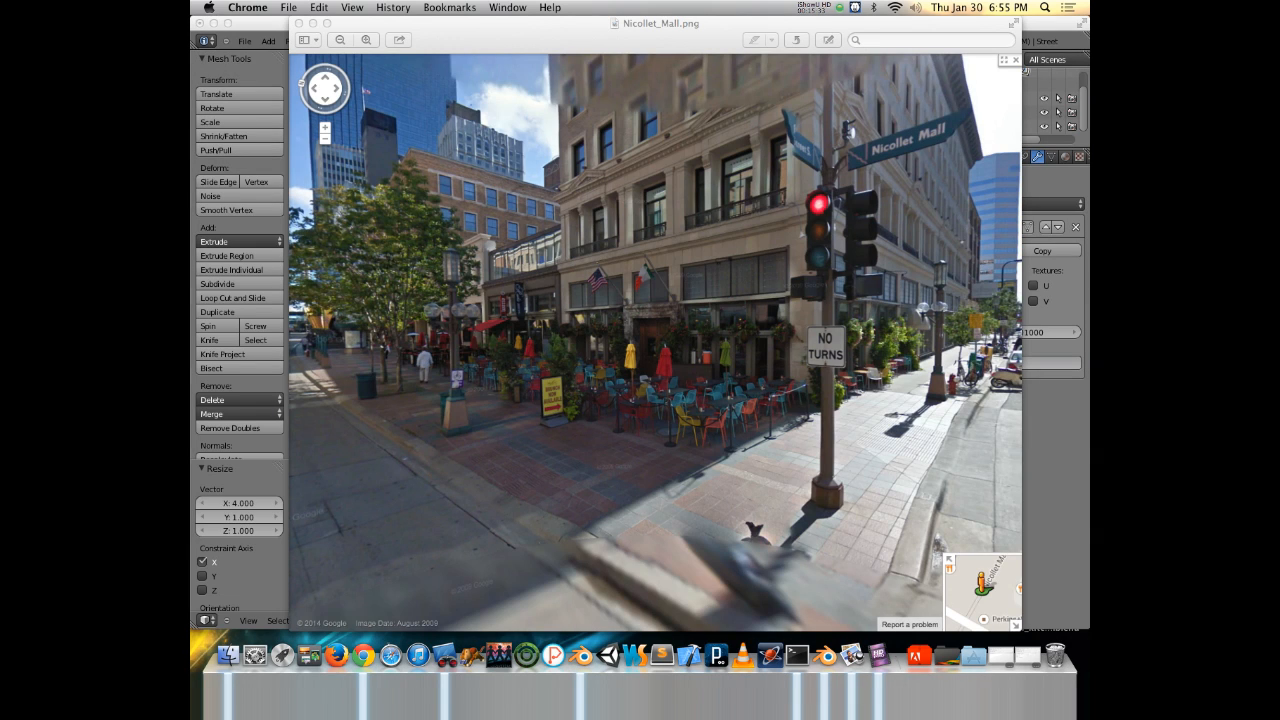
Return to Blender and, in top view, extrude Street's outer positive-Y edge freehand by about -1.68 in X and 3 in Y.
key("super+Tab")
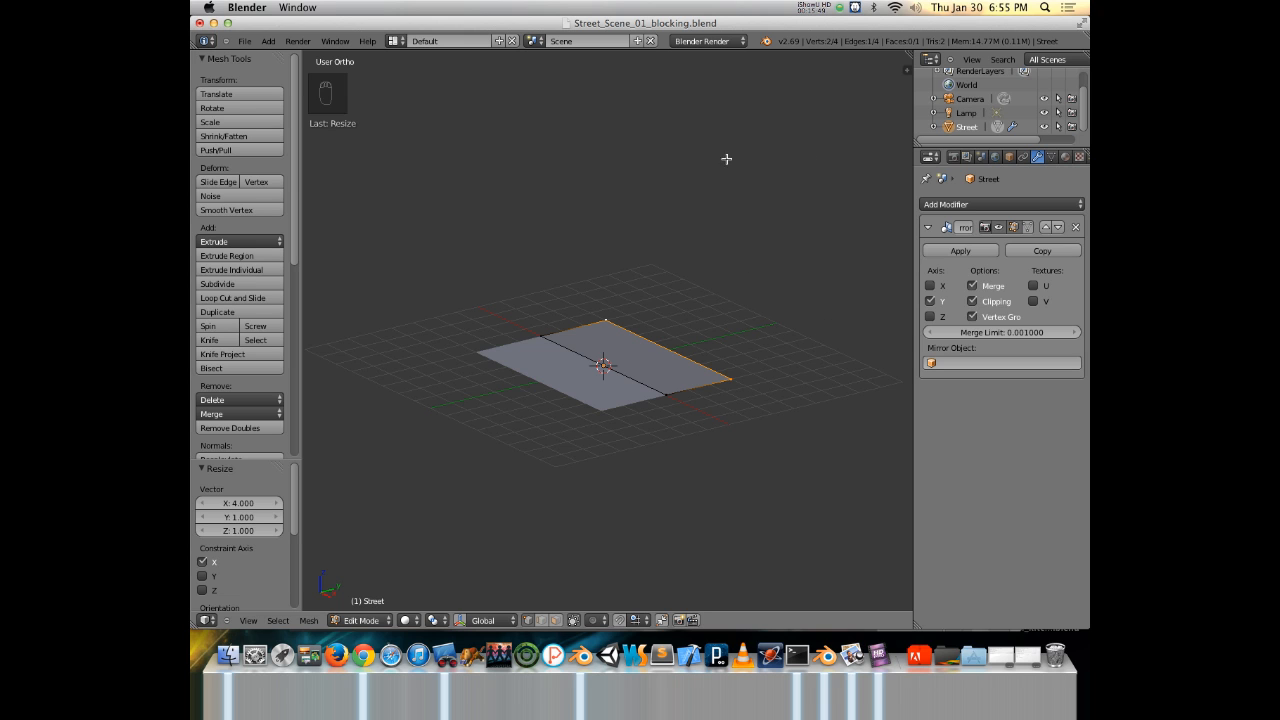
key("d")
key("d")
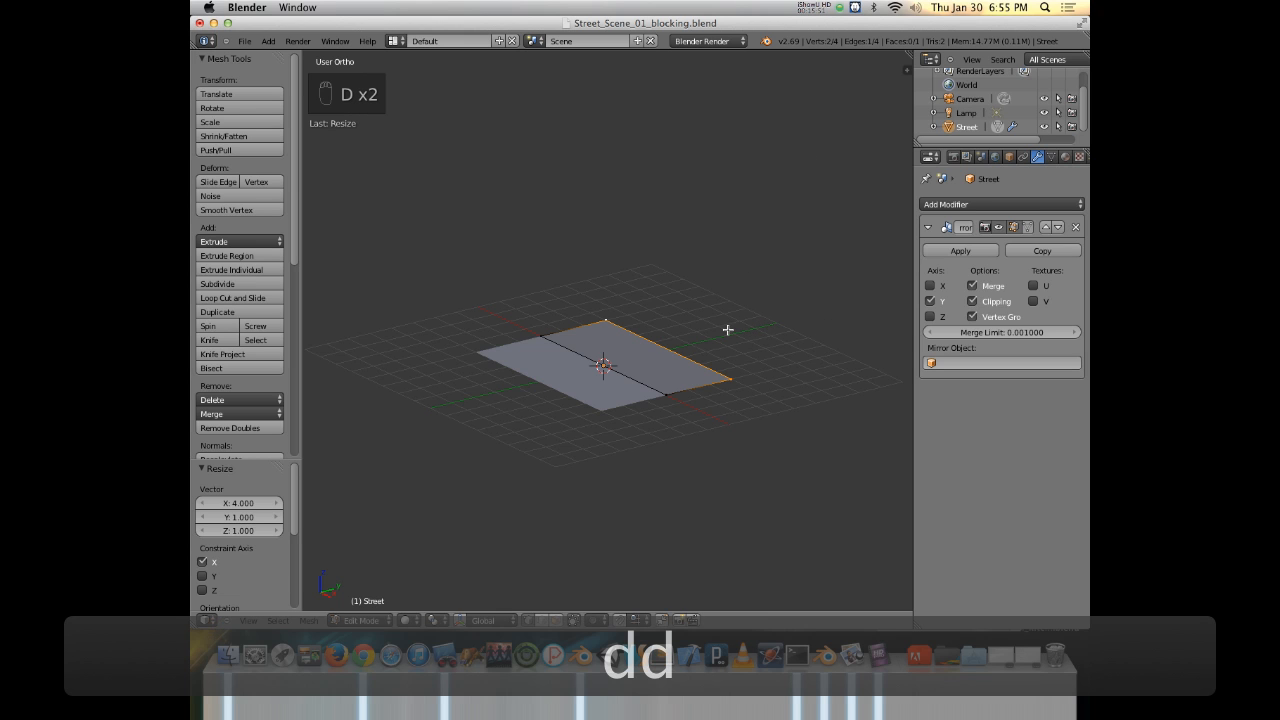
middle_click_drag(717, 371, 683, 380)
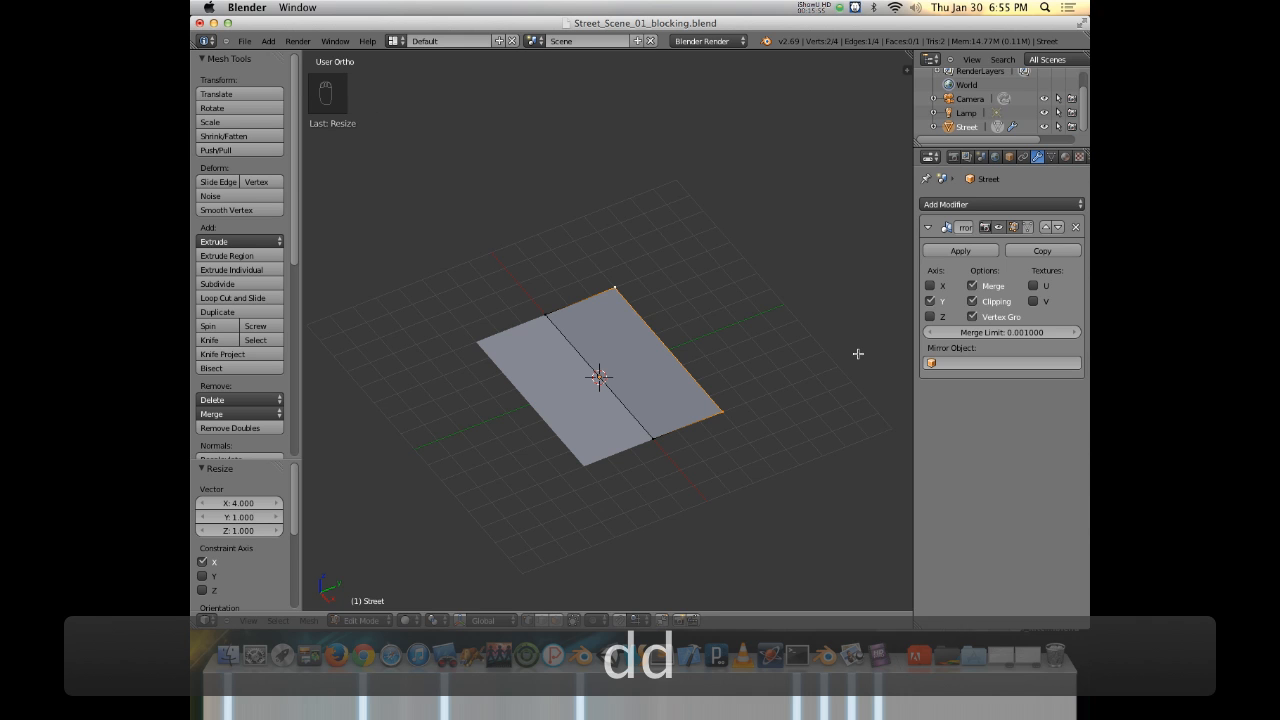
mouse_move(684, 376)
middle_mouse_down()
mouse_move(634, 337)
mouse_move(680, 374)
middle_mouse_up()
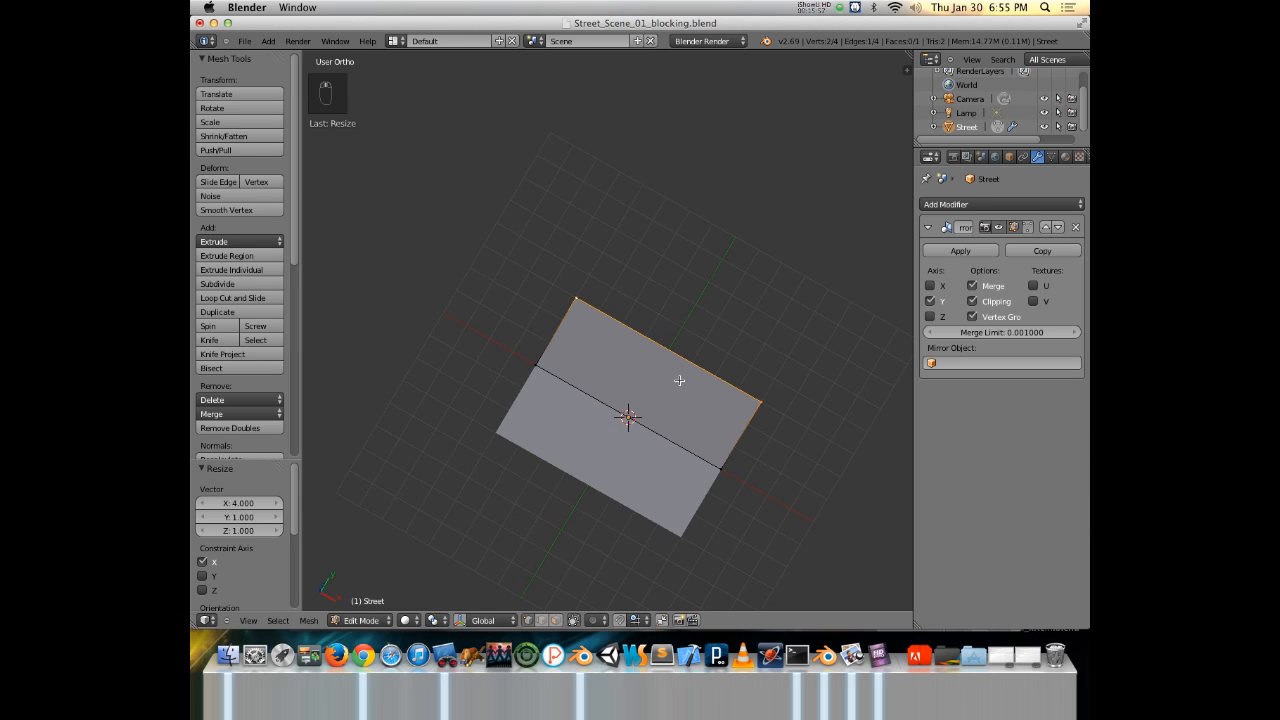
key("KP_7")
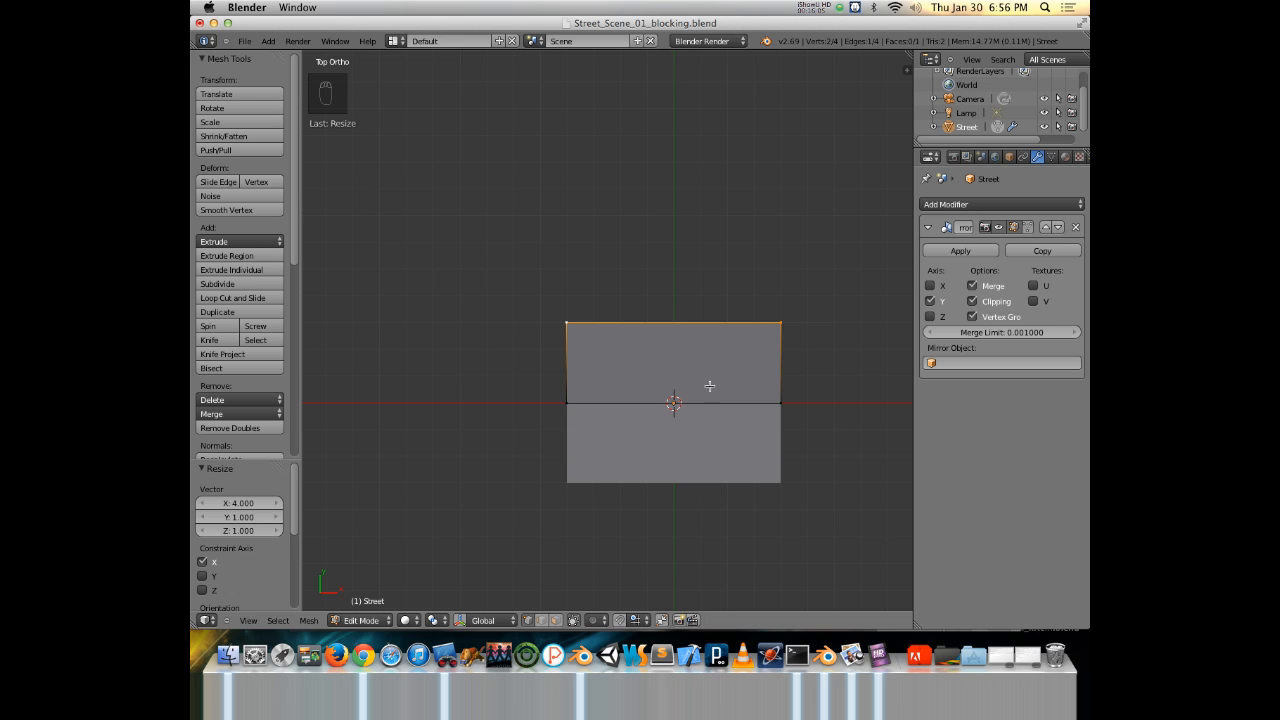
key("e")
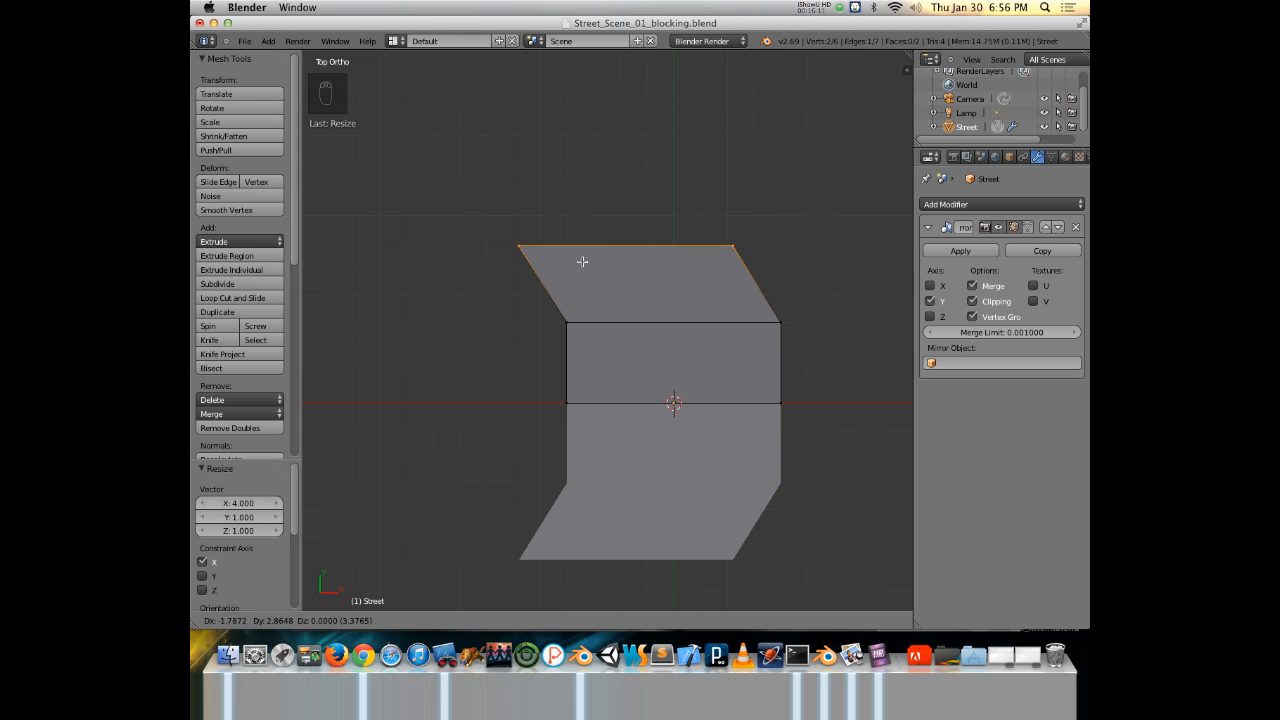
left_click(714, 287)
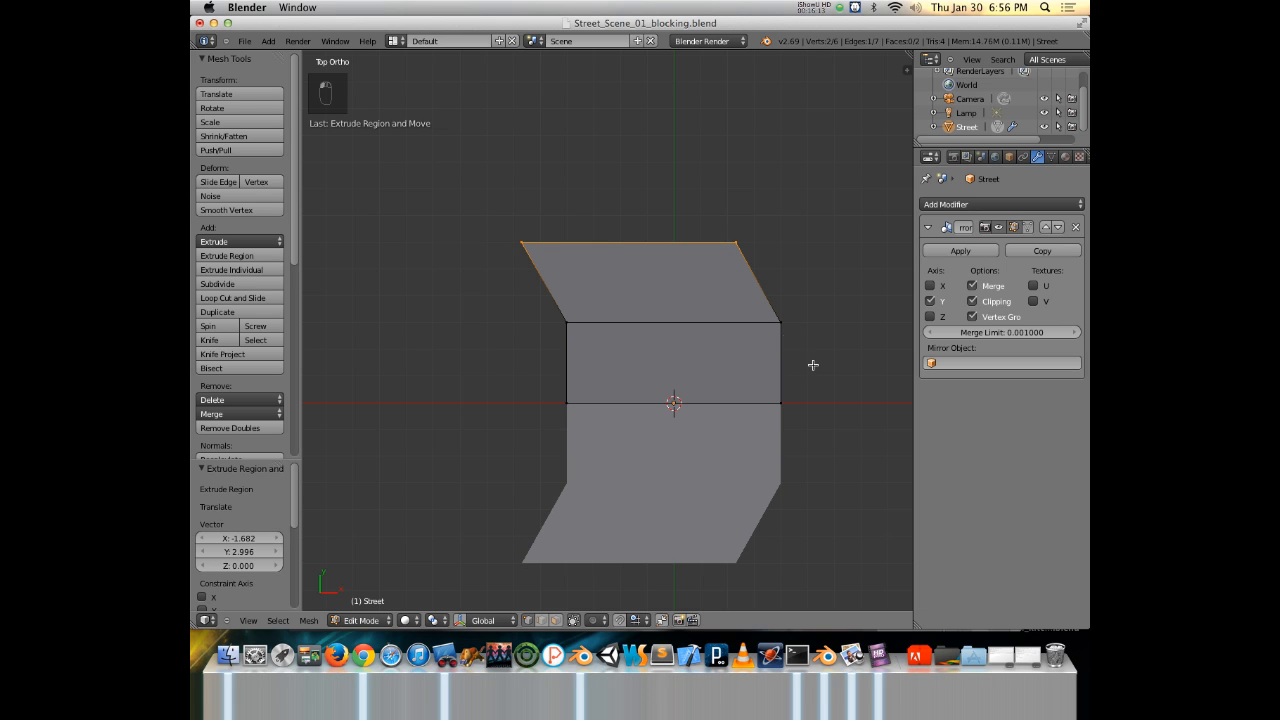
Inspect the extruded edge from the side, and undo the freehand extrusion made in top view.
middle_click_drag(804, 364, 654, 206)
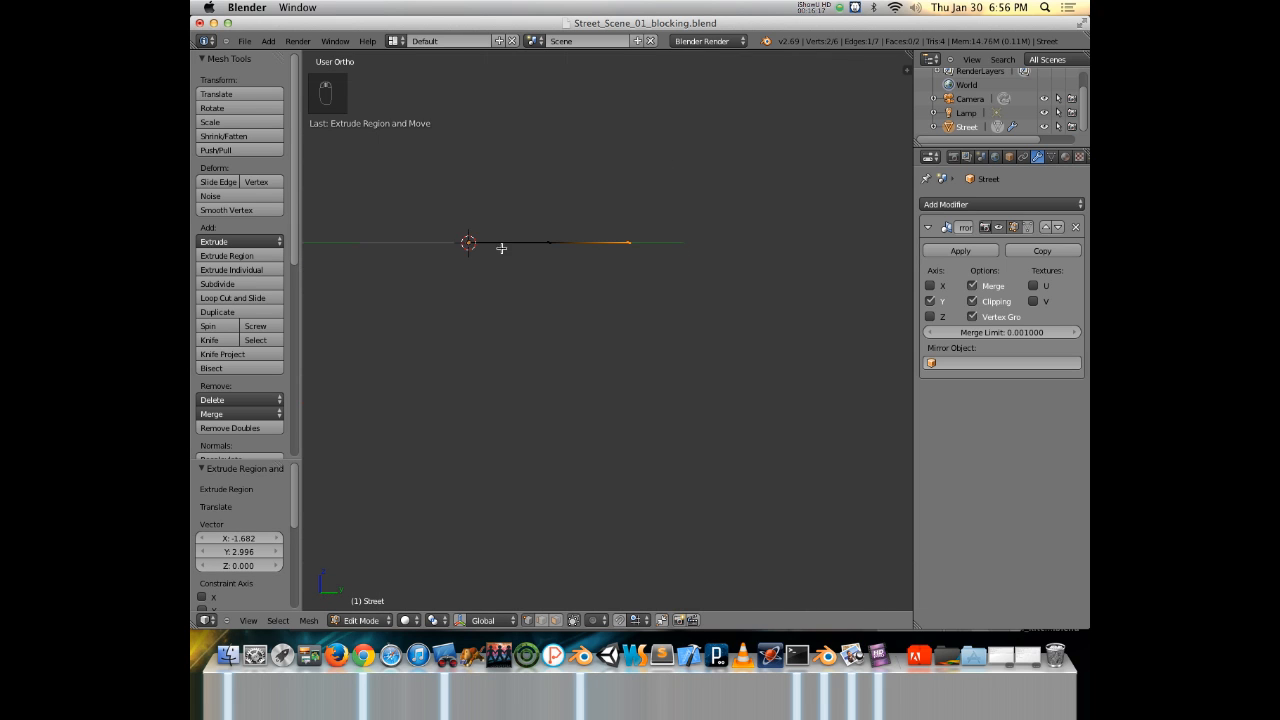
middle_click_drag(508, 249, 686, 391)
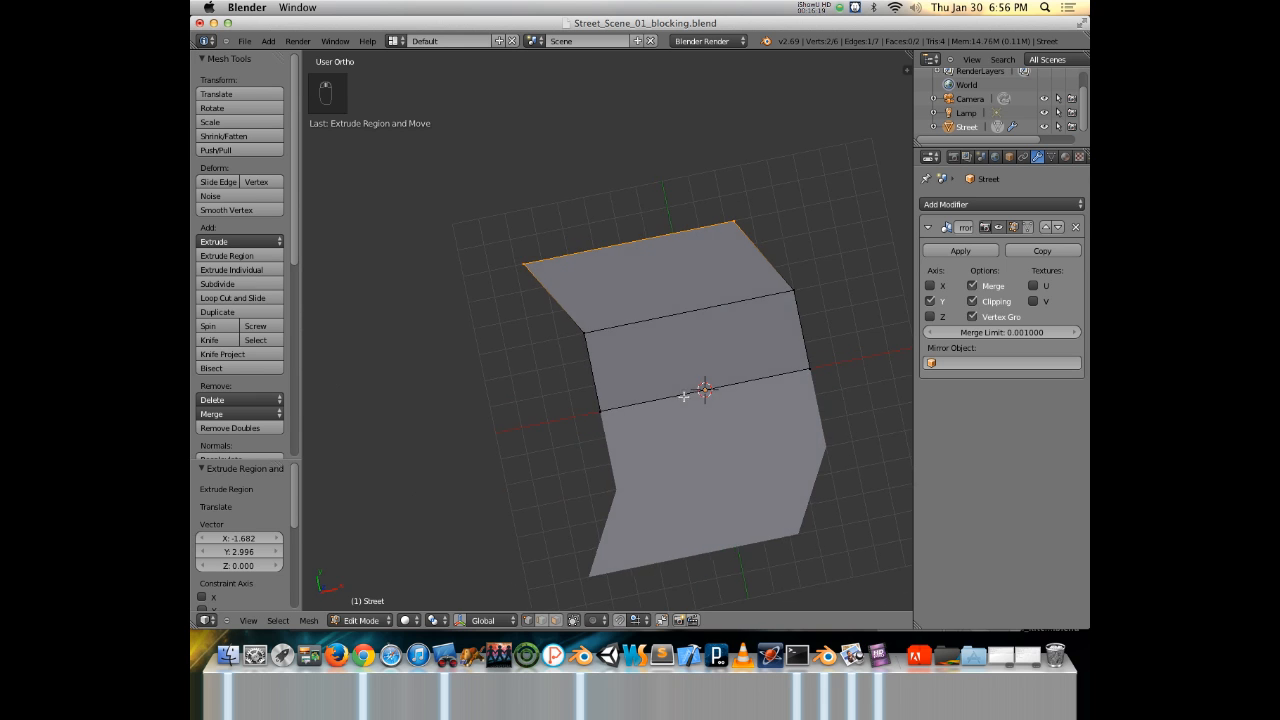
key("KP_7")
key("super+z")
key("super+z")
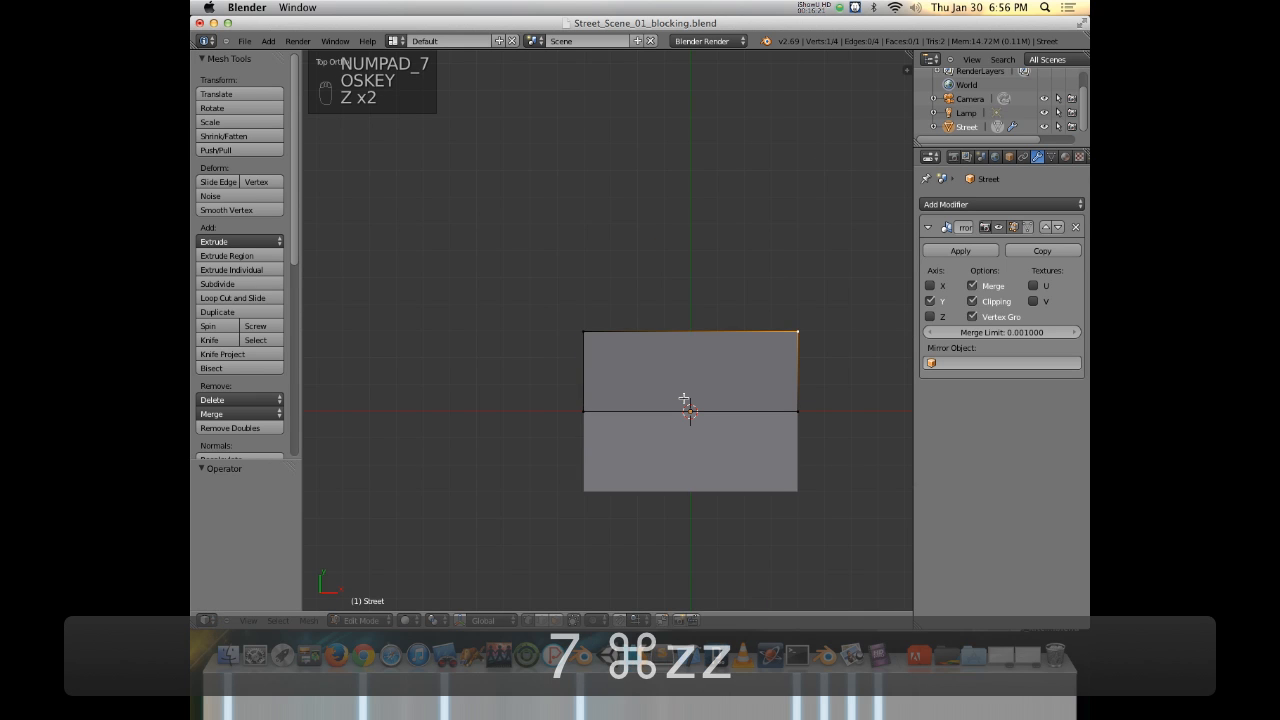
Reselect Street's outer positive-Y edge and extrude it freehand in perspective-angled view by about -2.83 in X, 4.43 in Y and 5.42 in Z.
middle_click_drag(786, 400, 609, 461)
right_click(494, 356, "shift")
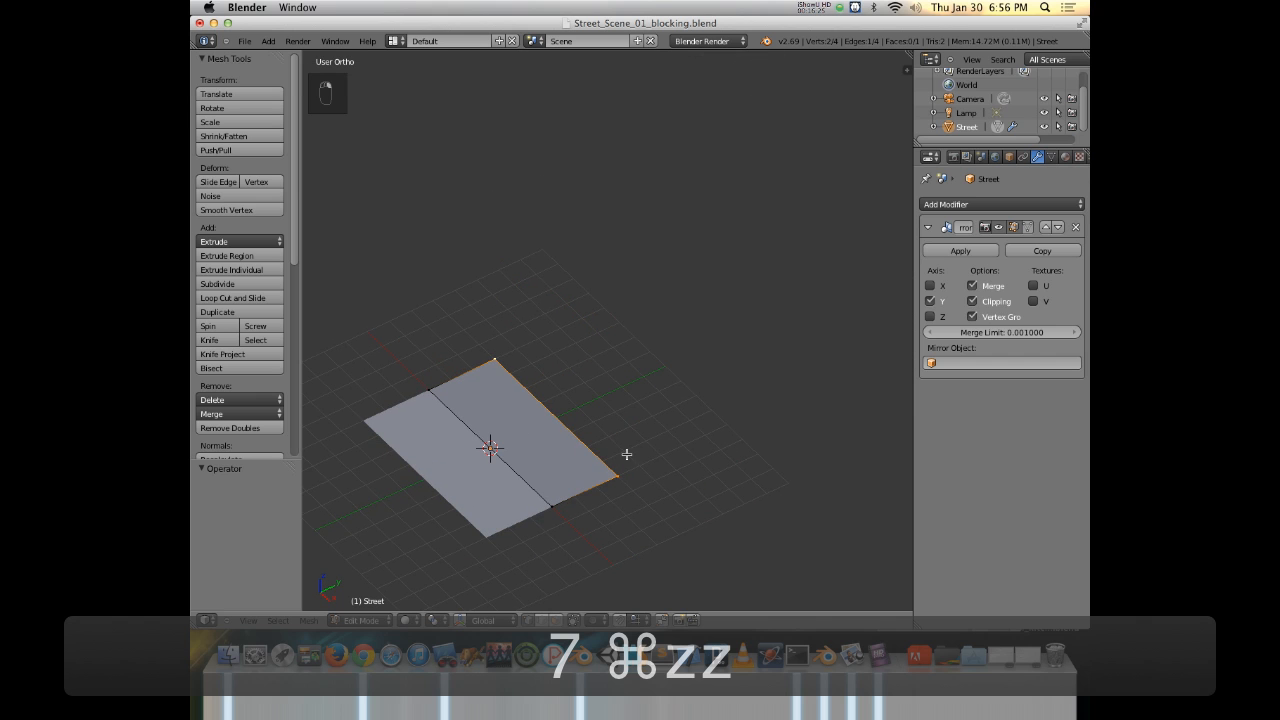
key("e")
left_click(660, 250)
middle_click_drag(694, 426, 726, 412)
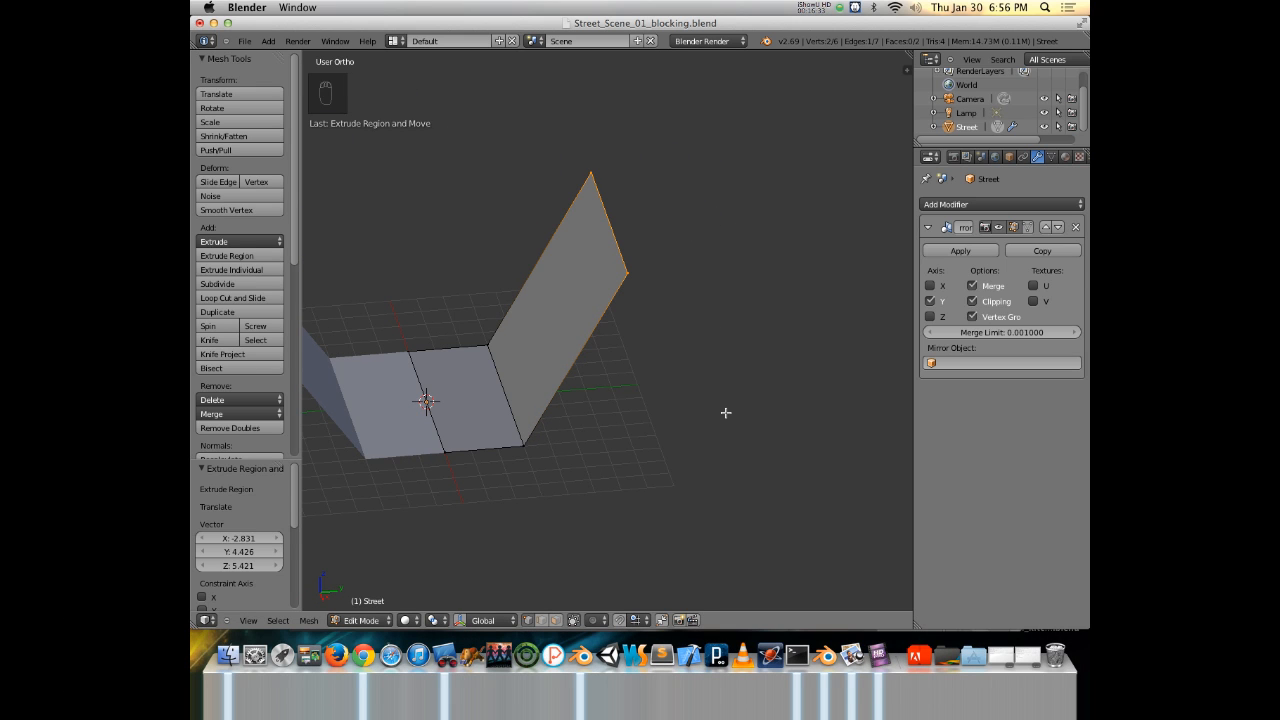
Undo the freehand extrusion of Street's outer positive-Y edge, and reselect both corner vertices of that edge.
key("super+z")
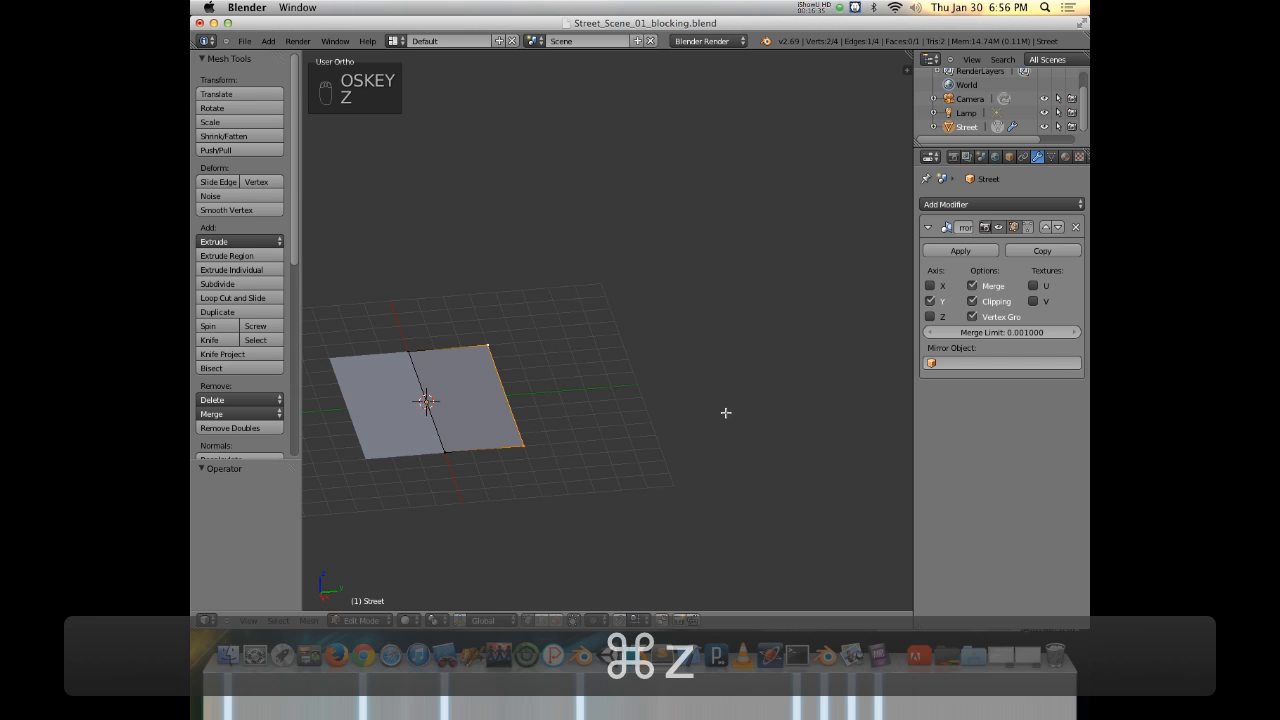
key("super+z")
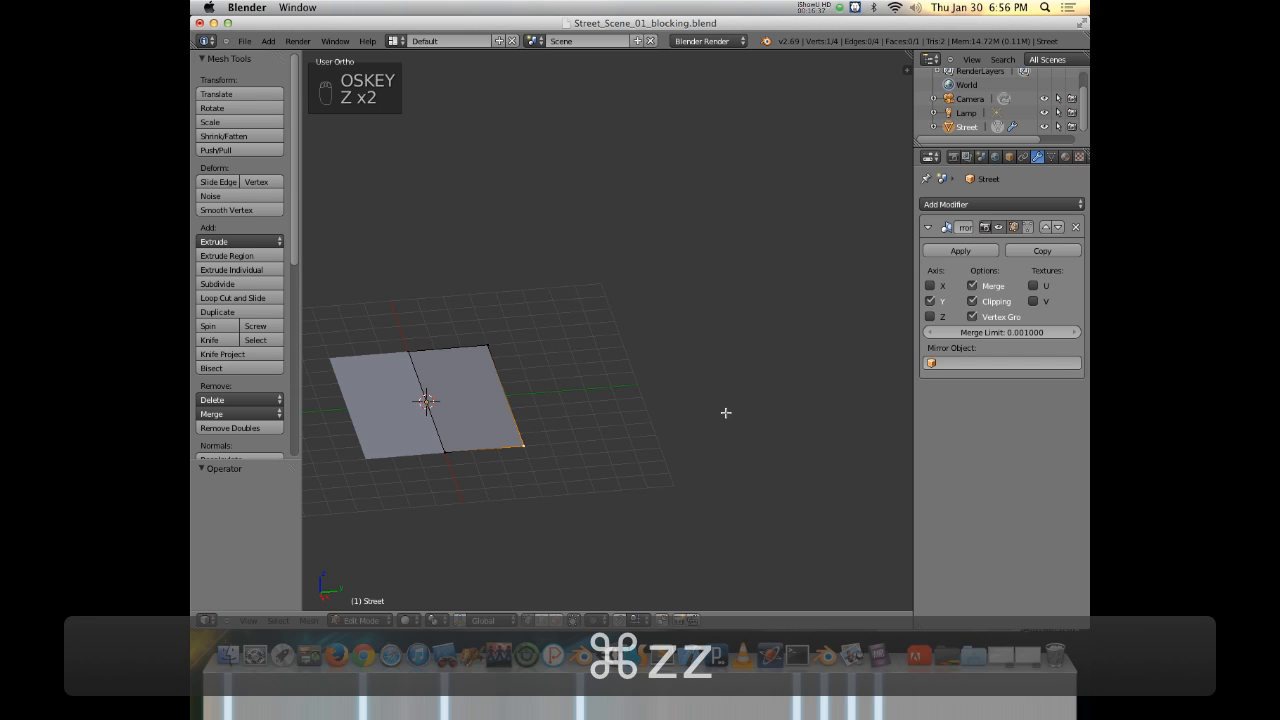
right_click(489, 346, "shift")
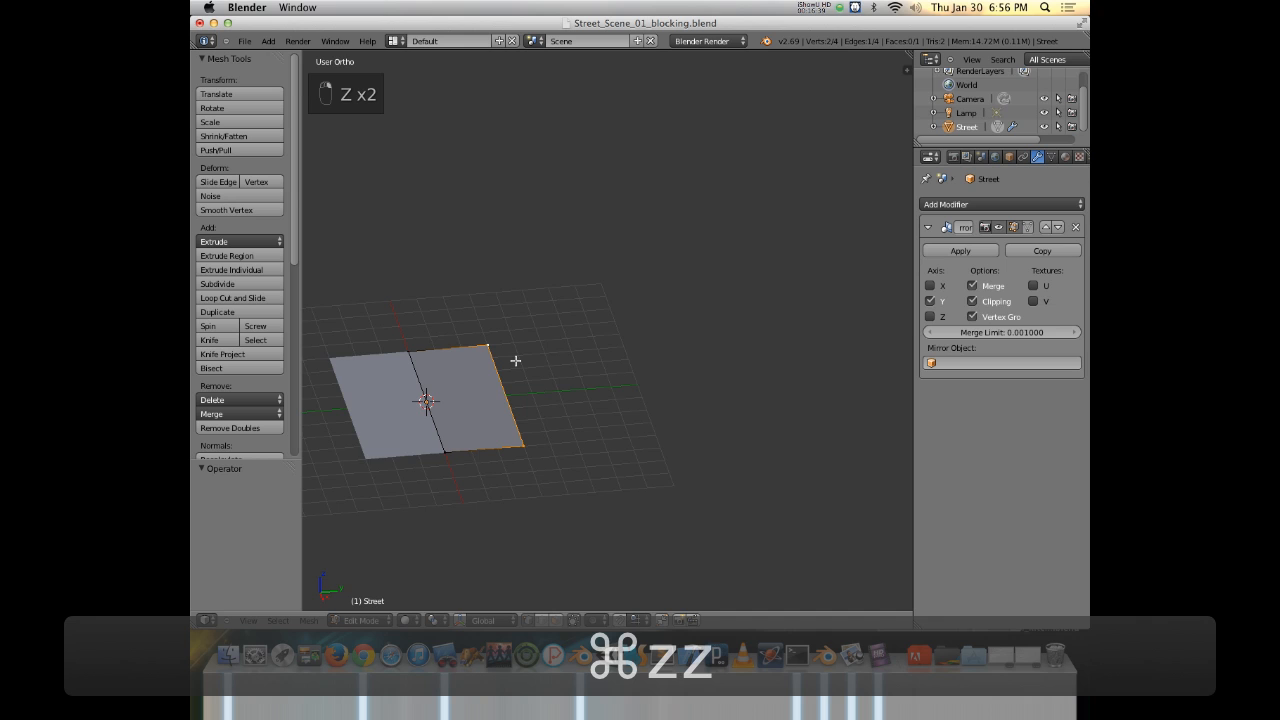
In top view, extrude Street's outer positive-Y edge along the Y axis only by about 0.317 for a narrow strip beside the curb.
key("KP_7")
middle_click_drag(591, 427, 618, 172, "shift")
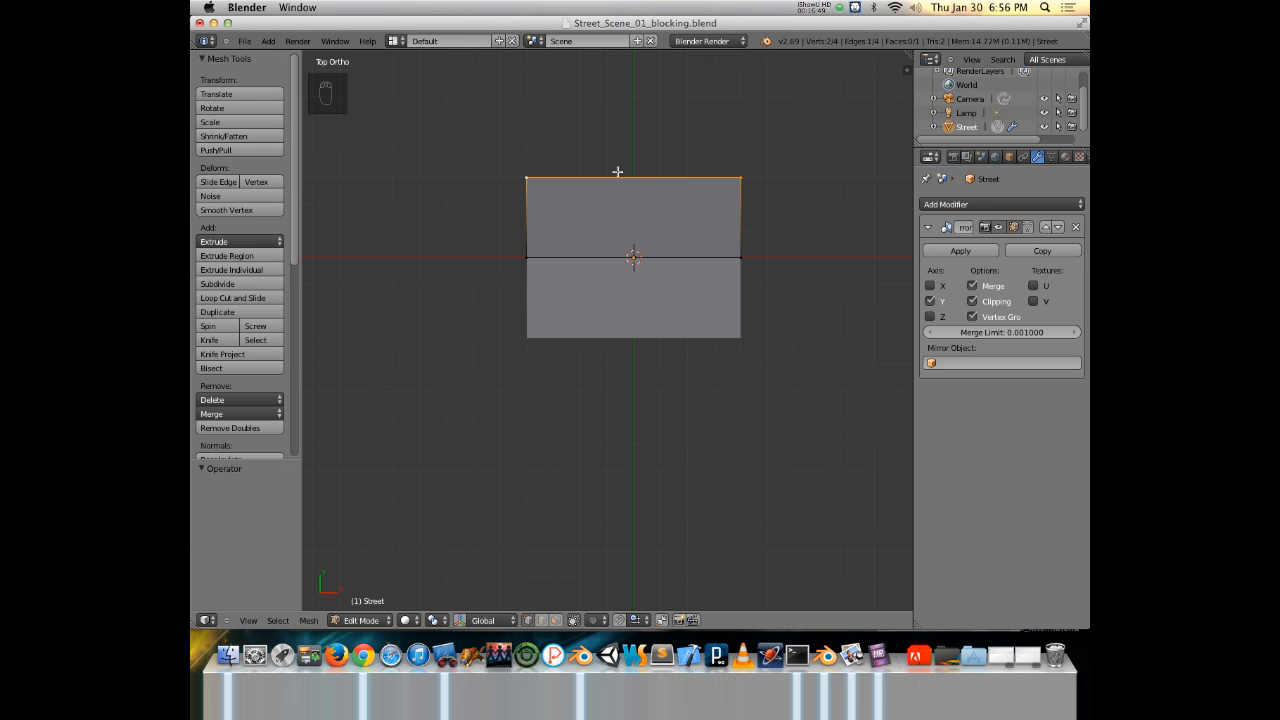
scroll(618, 172, "up", 3)
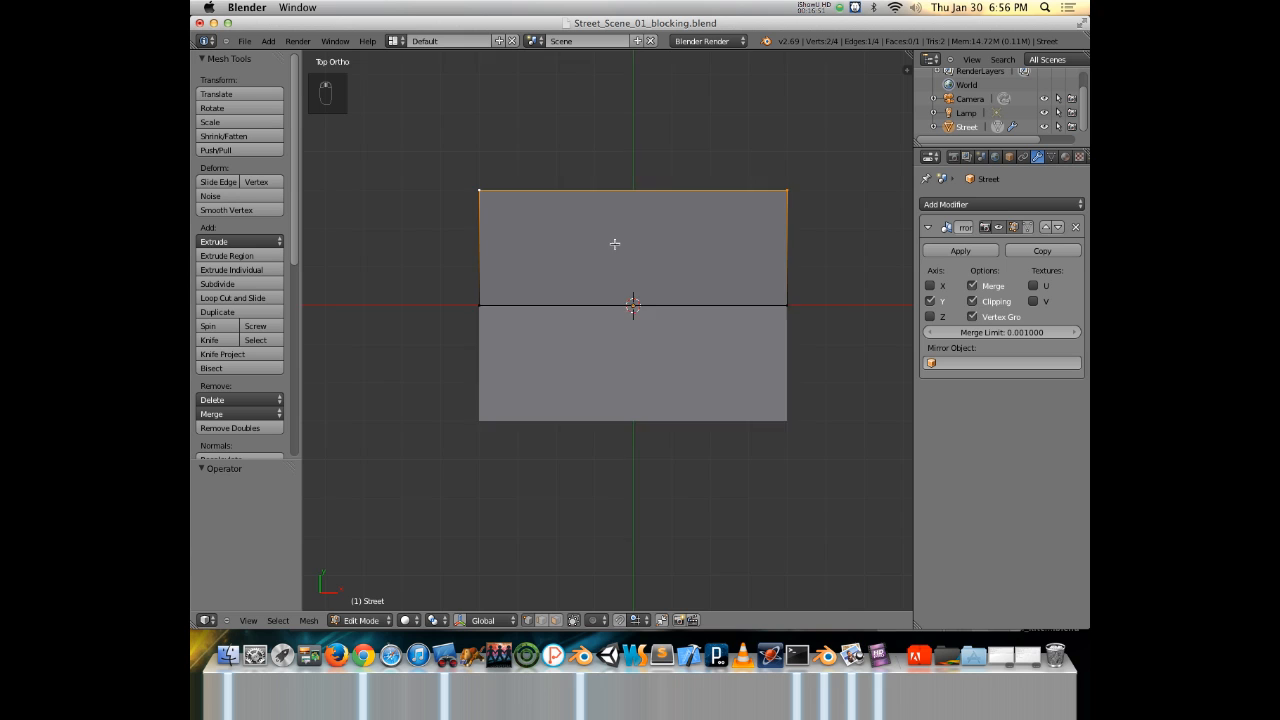
middle_click_drag(675, 175, 637, 323, "shift")
scroll(629, 292, "up", 1)
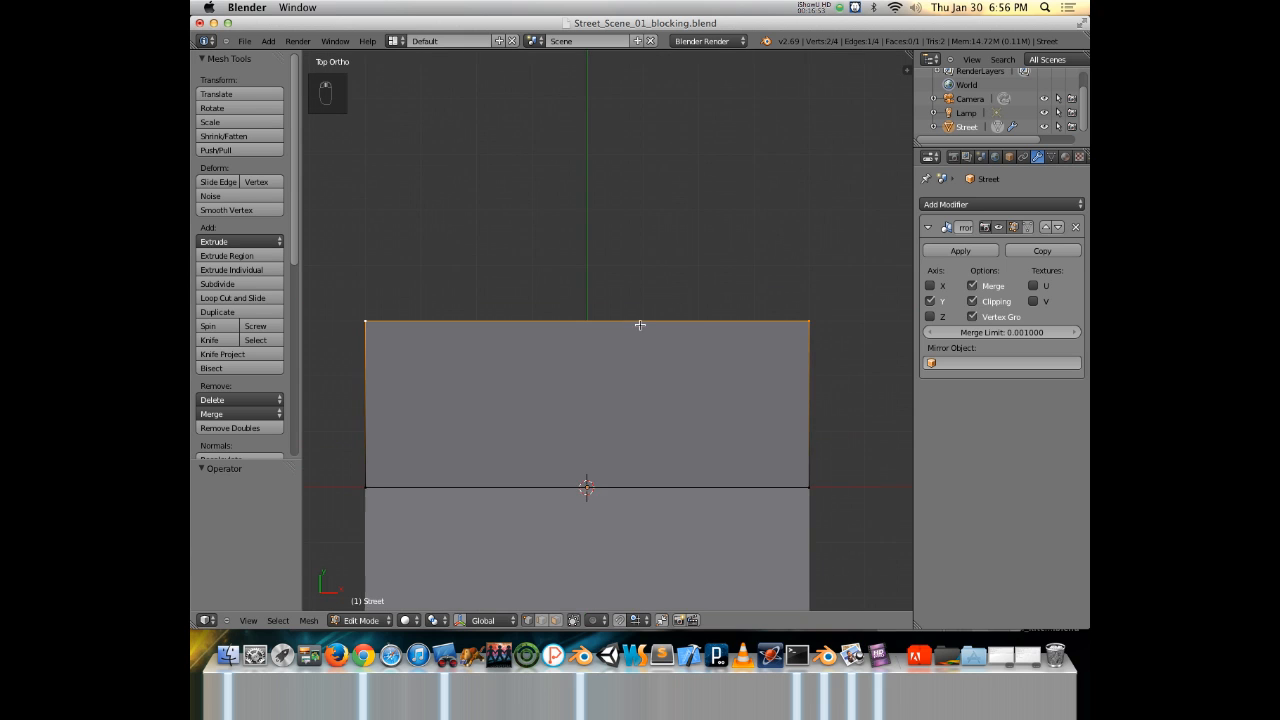
scroll(640, 325, "up", 1)
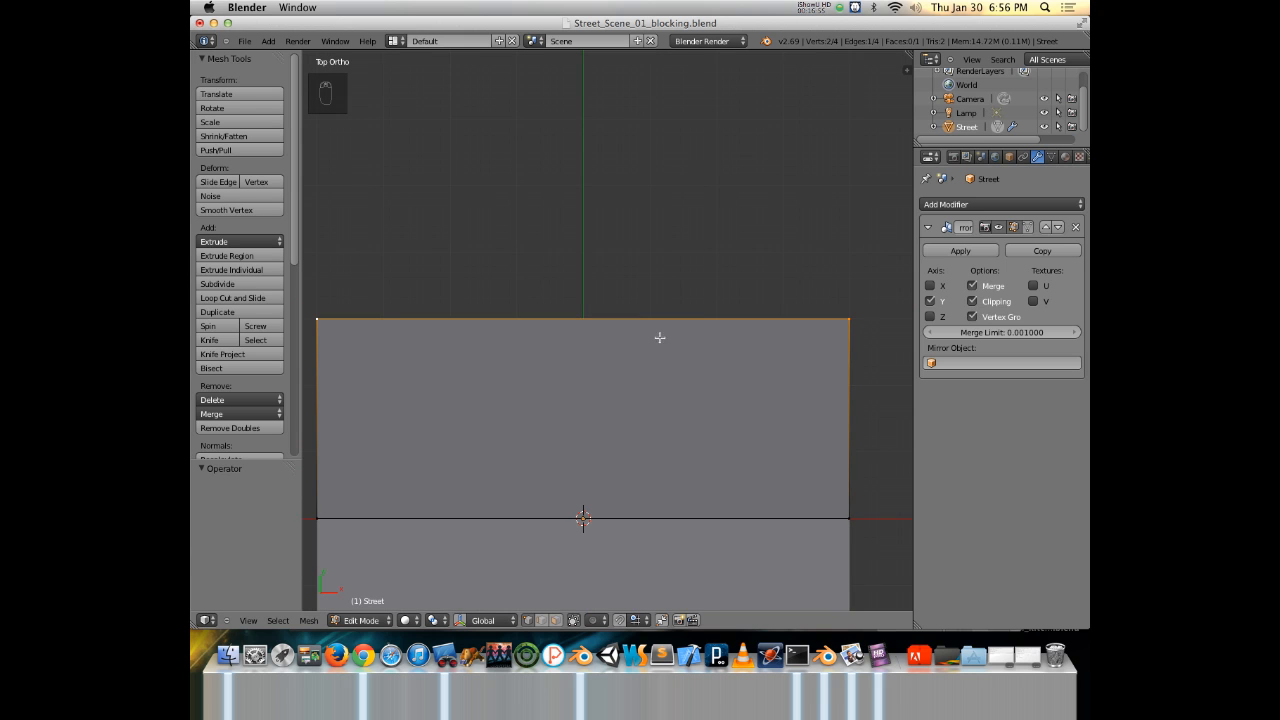
key("e")
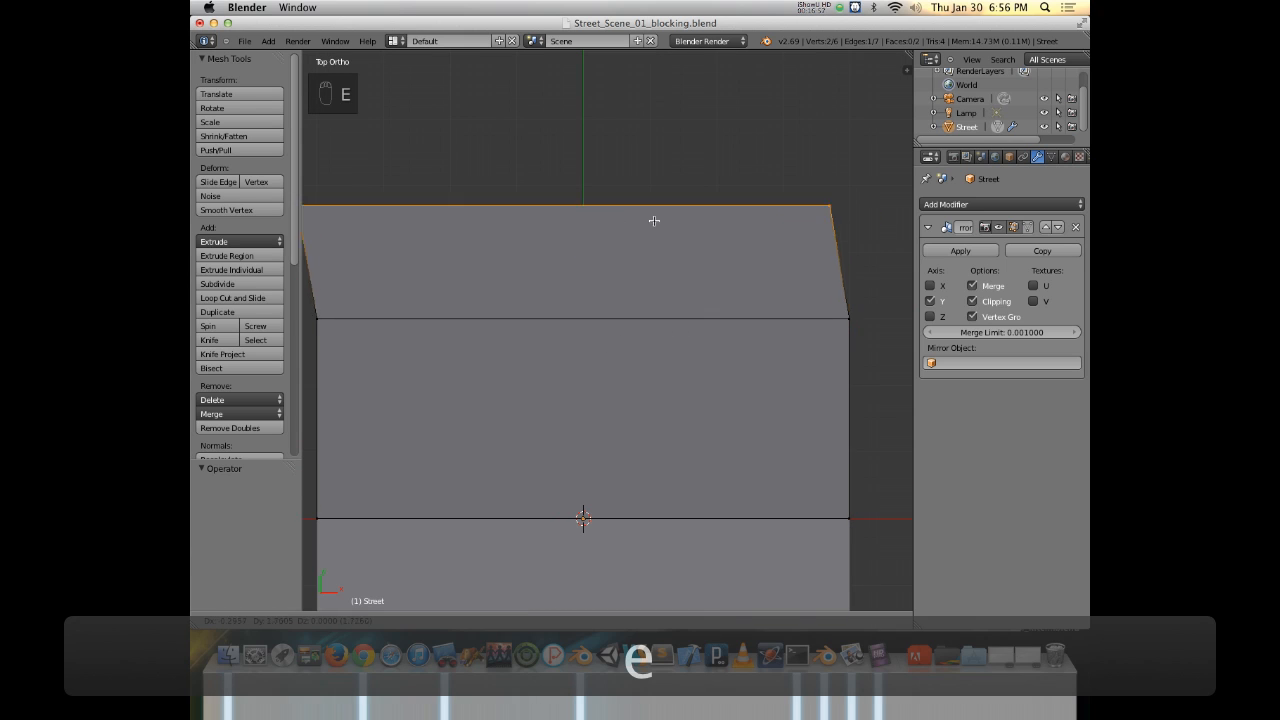
key("y")
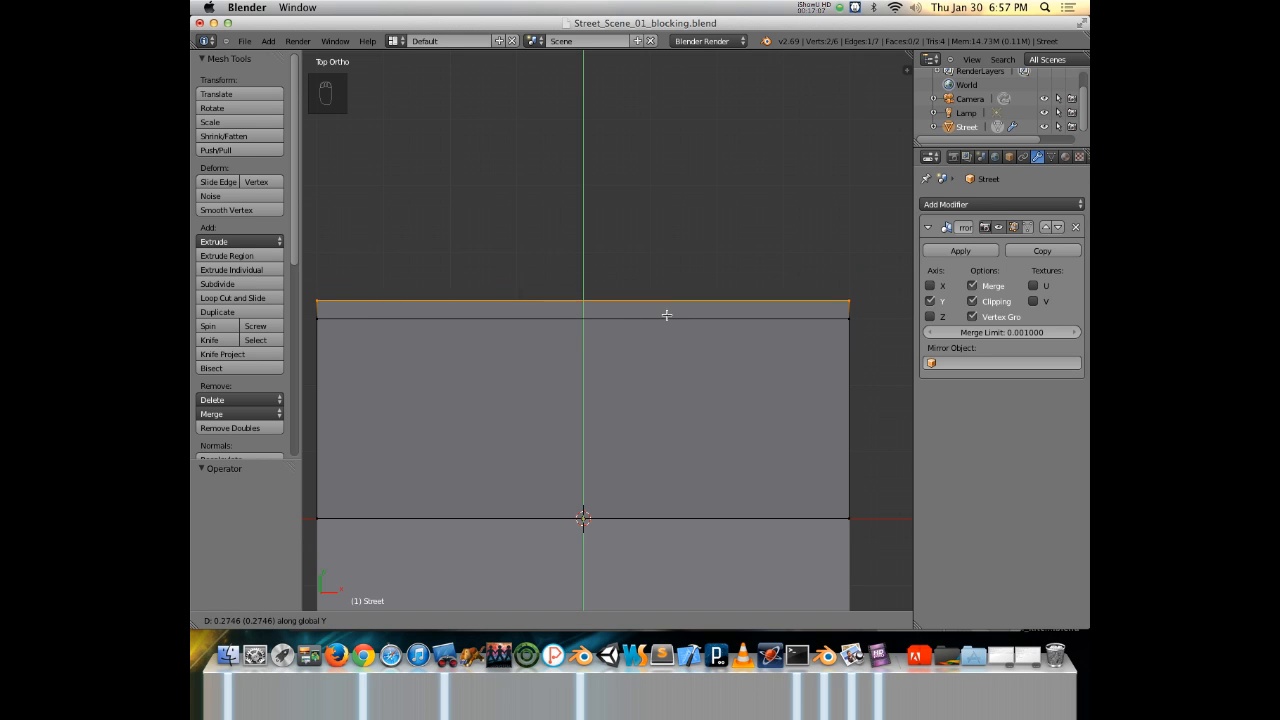
left_click(746, 312)
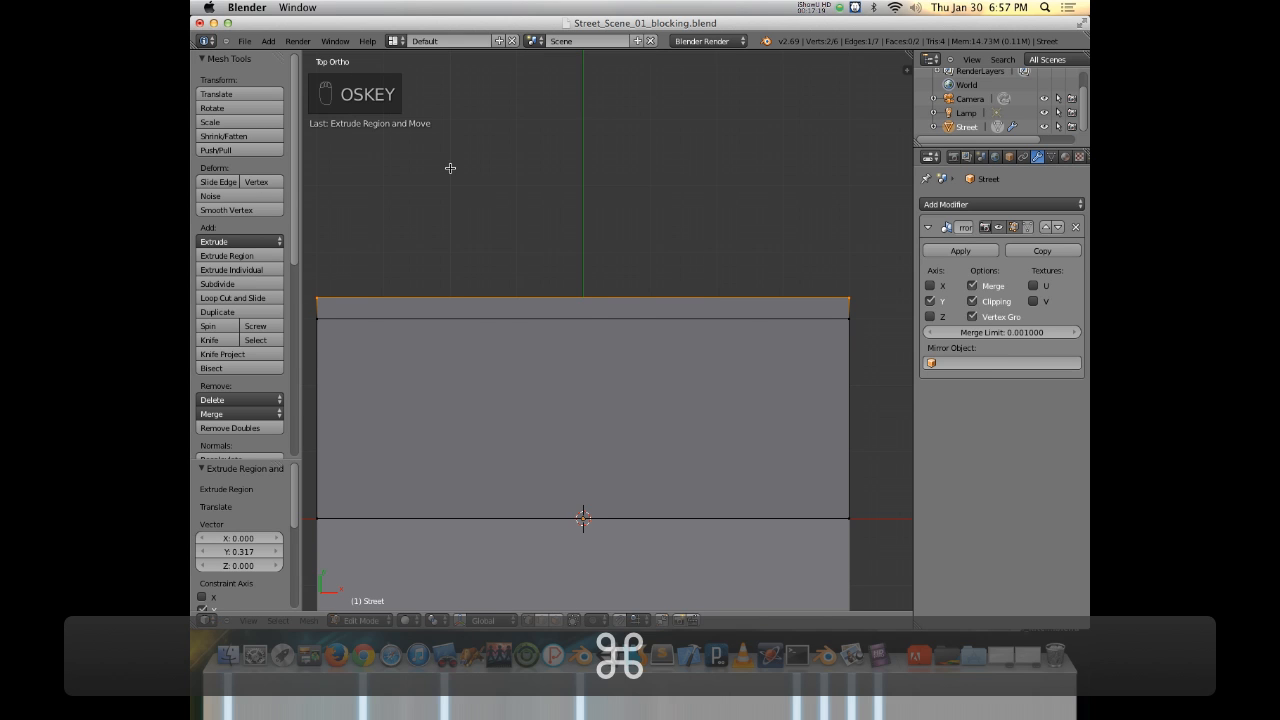
Check the strip between road and curb in Nicollet_Mall.png, and return to Blender.
key("super+Tab")
key("super+Tab")
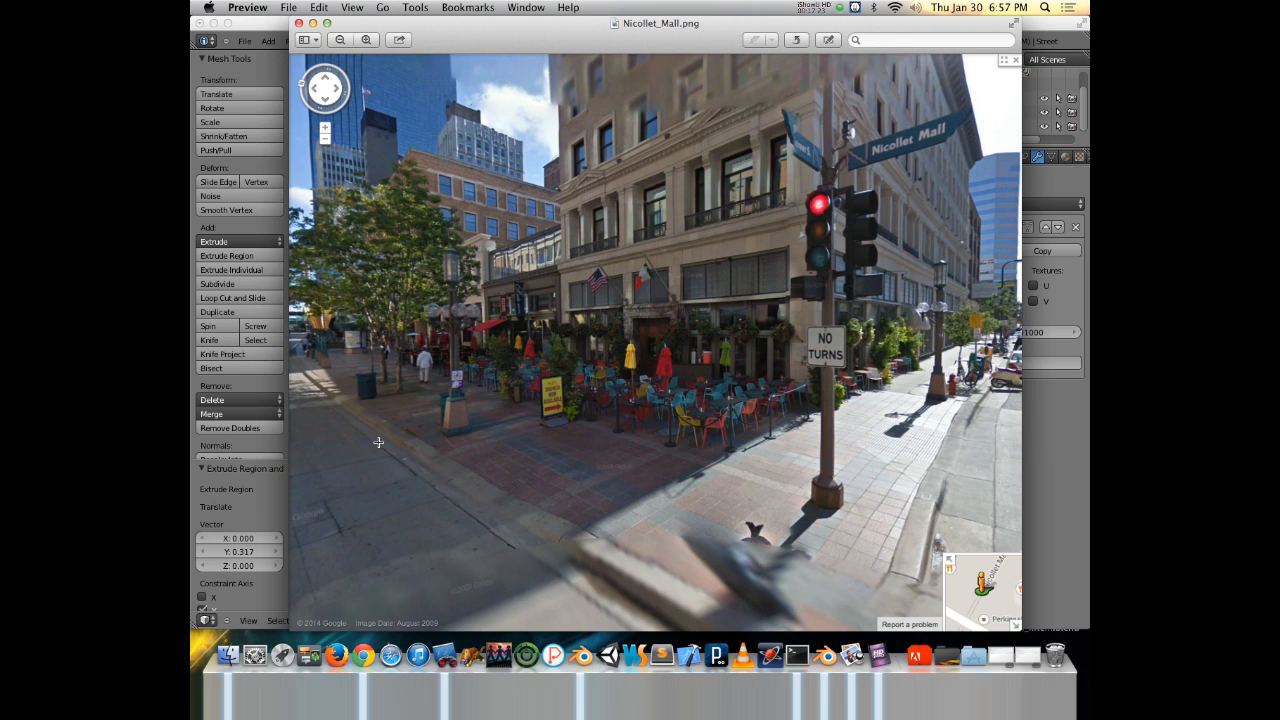
key("super+Tab")
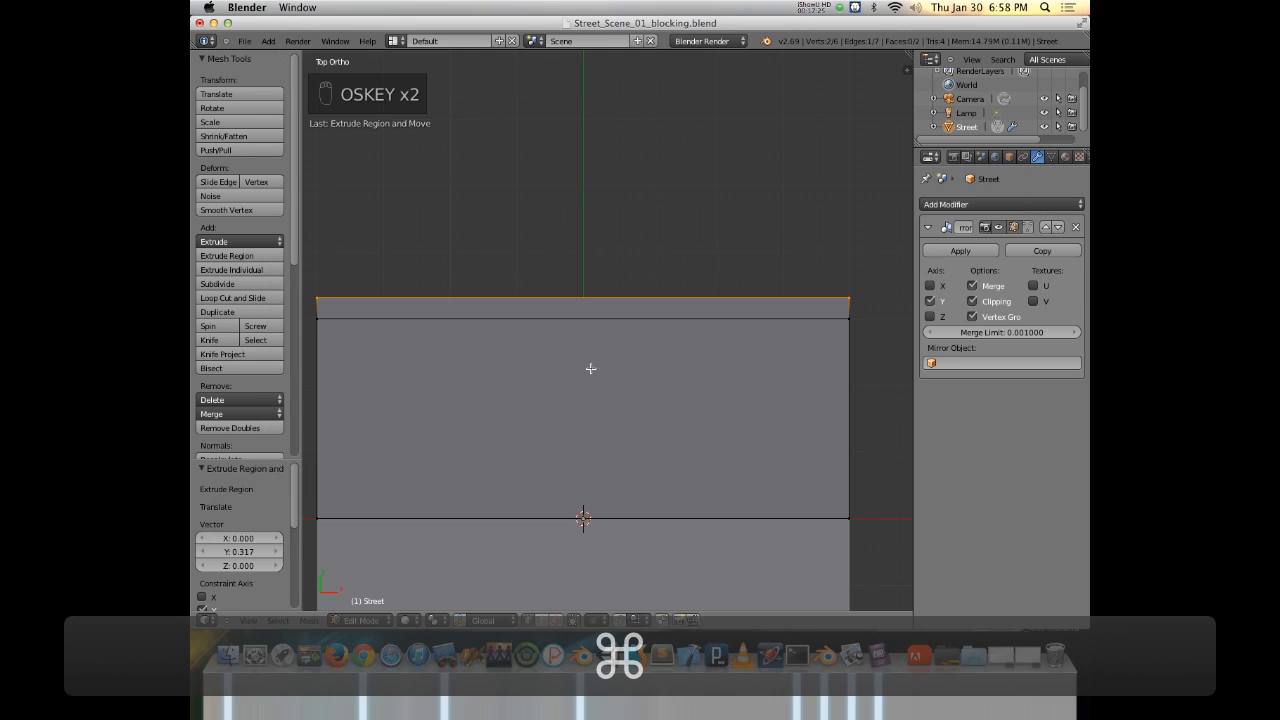
Turn off Clipping in Street's Mirror modifier, and move the centre seam edge about 0.055 along Y.
middle_click_drag(645, 489, 694, 398)
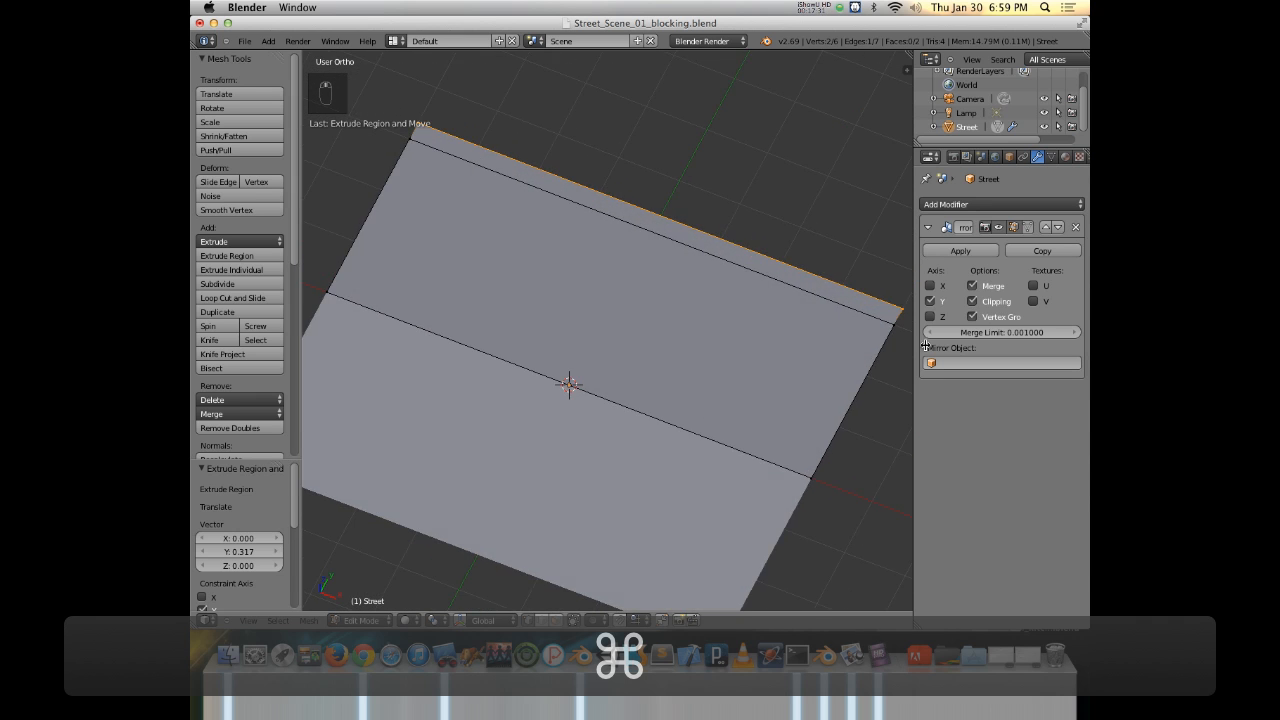
right_click(807, 475)
right_click(326, 291, "shift")
middle_click_drag(454, 364, 460, 376)
key("g")
key("y")
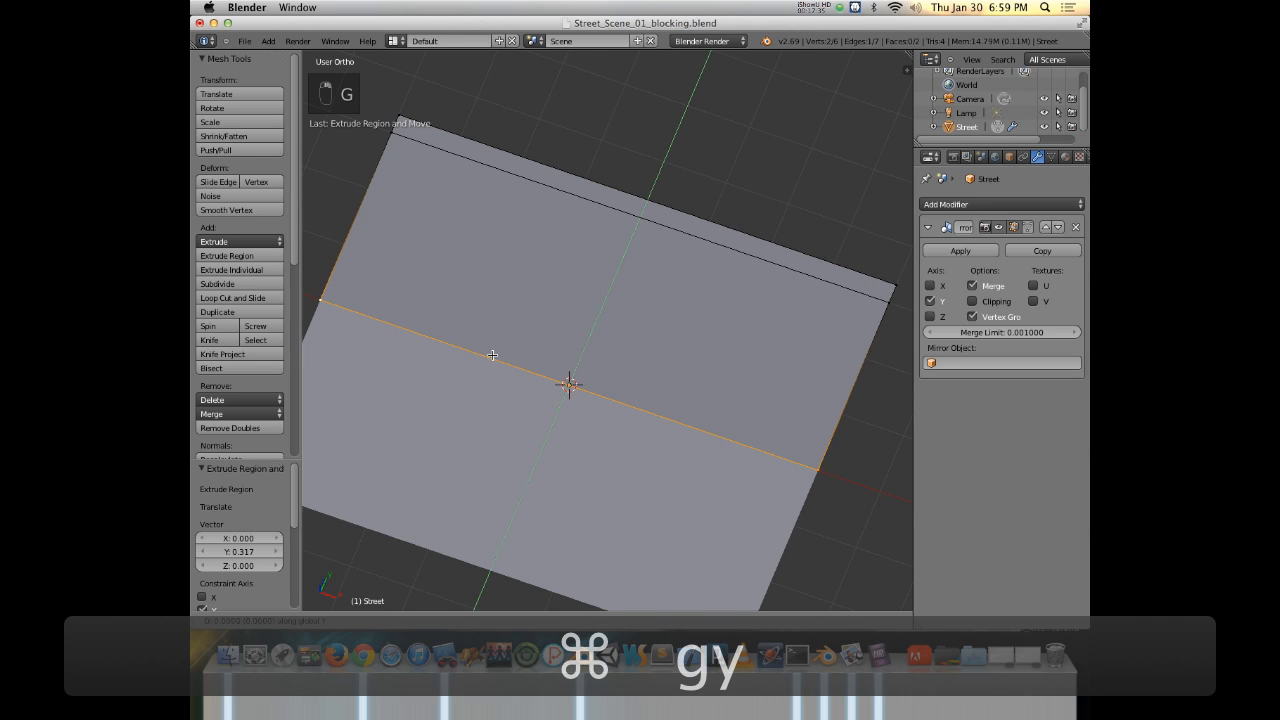
left_click(628, 442)
middle_click_drag(628, 442, 530, 311)
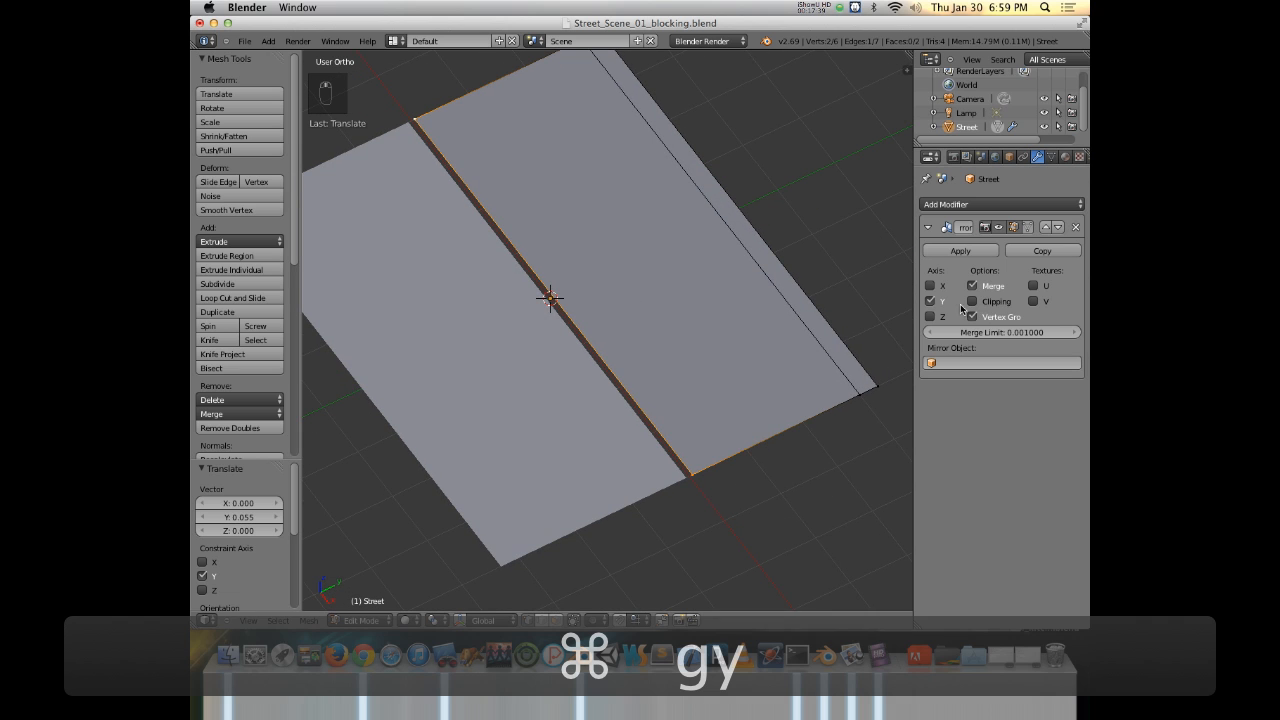
Turn Clipping back on in Street's Mirror modifier, and move the centre seam edge along negative Y back onto the mirror plane.
left_click(972, 302)
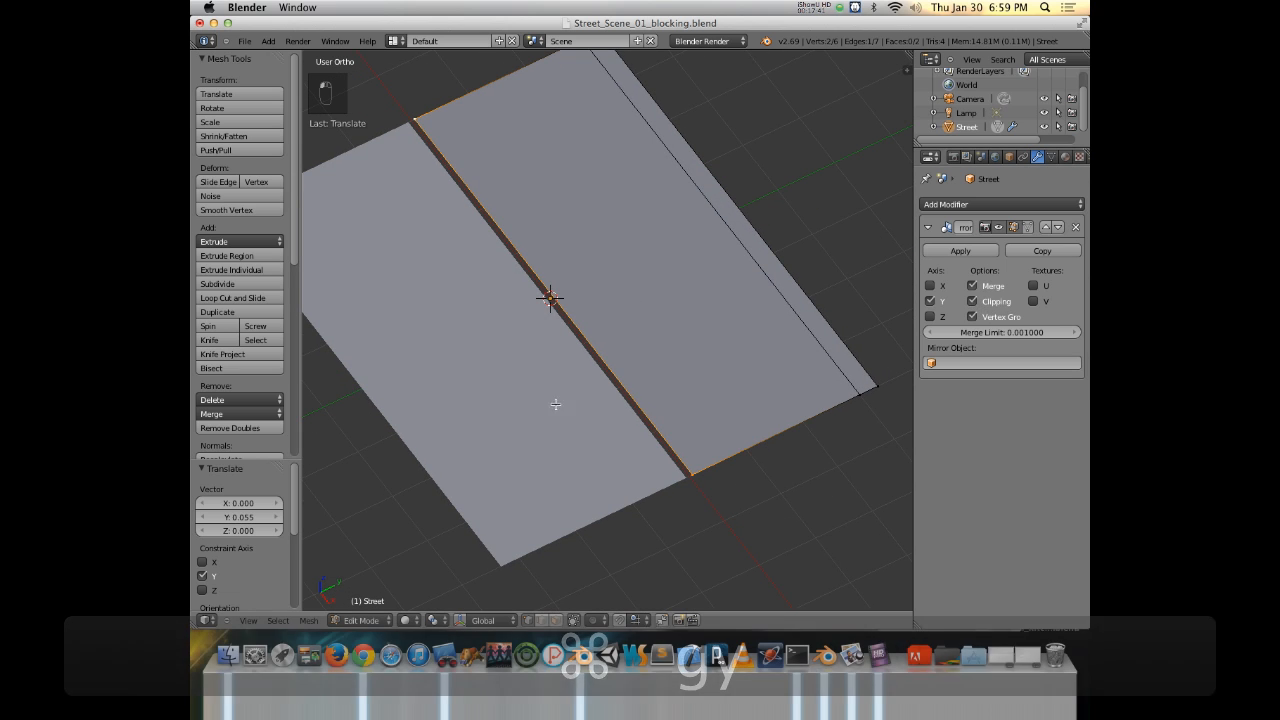
key("g")
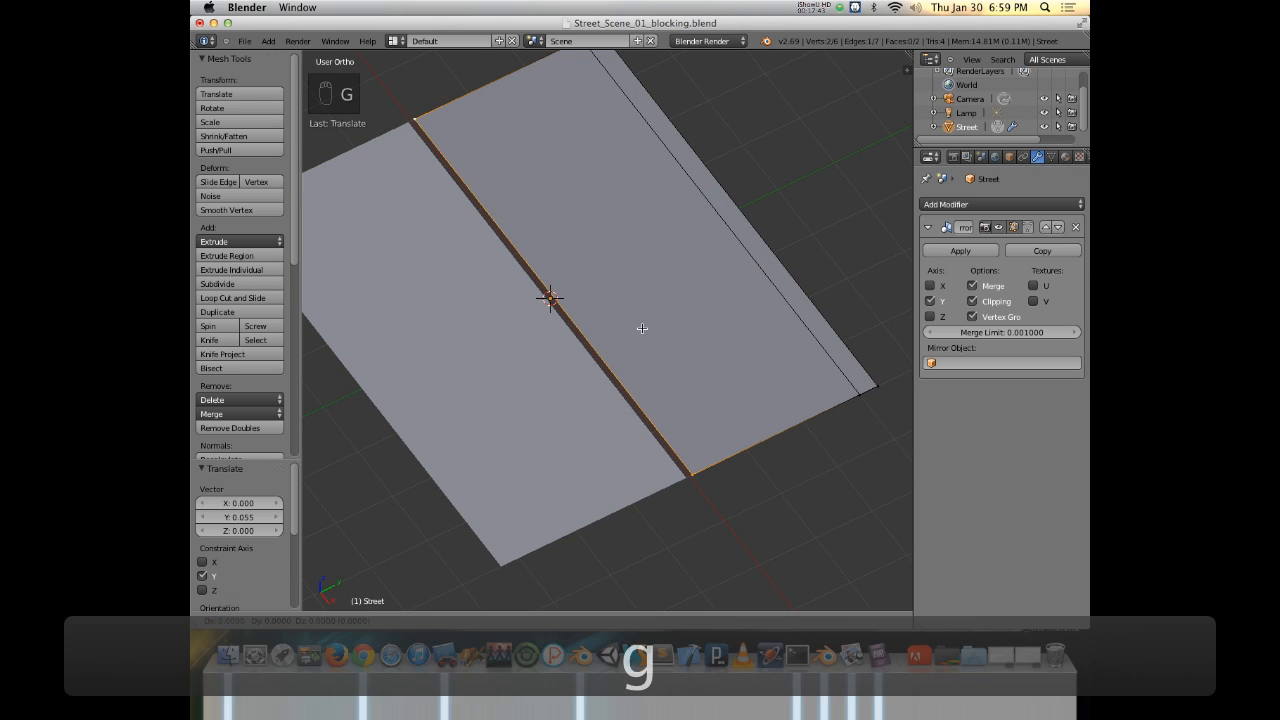
key("y")
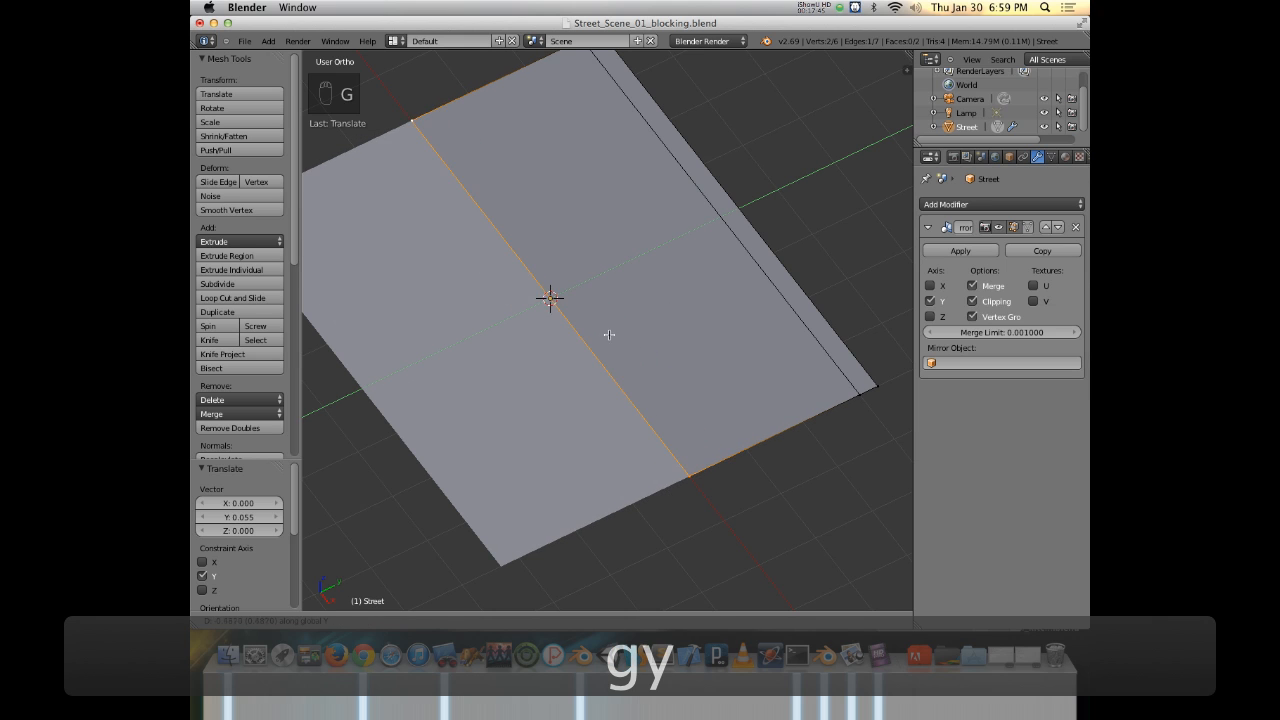
left_click(469, 424)
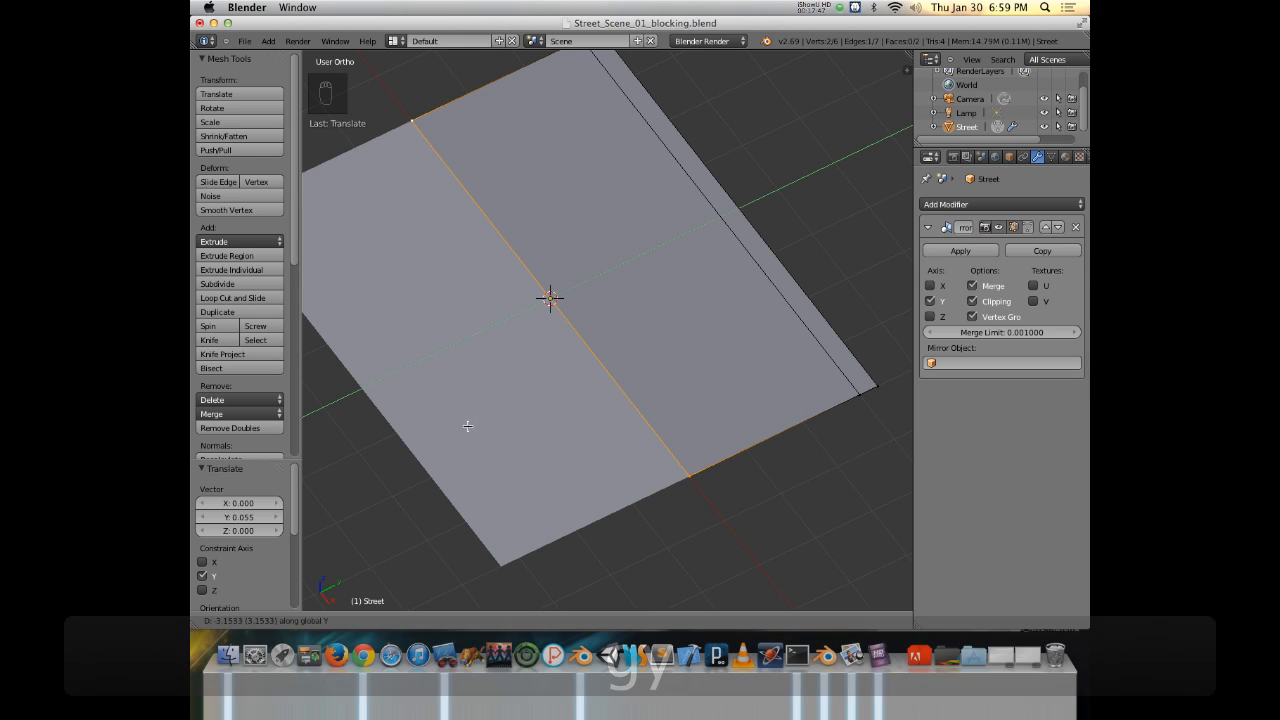
right_click(691, 474)
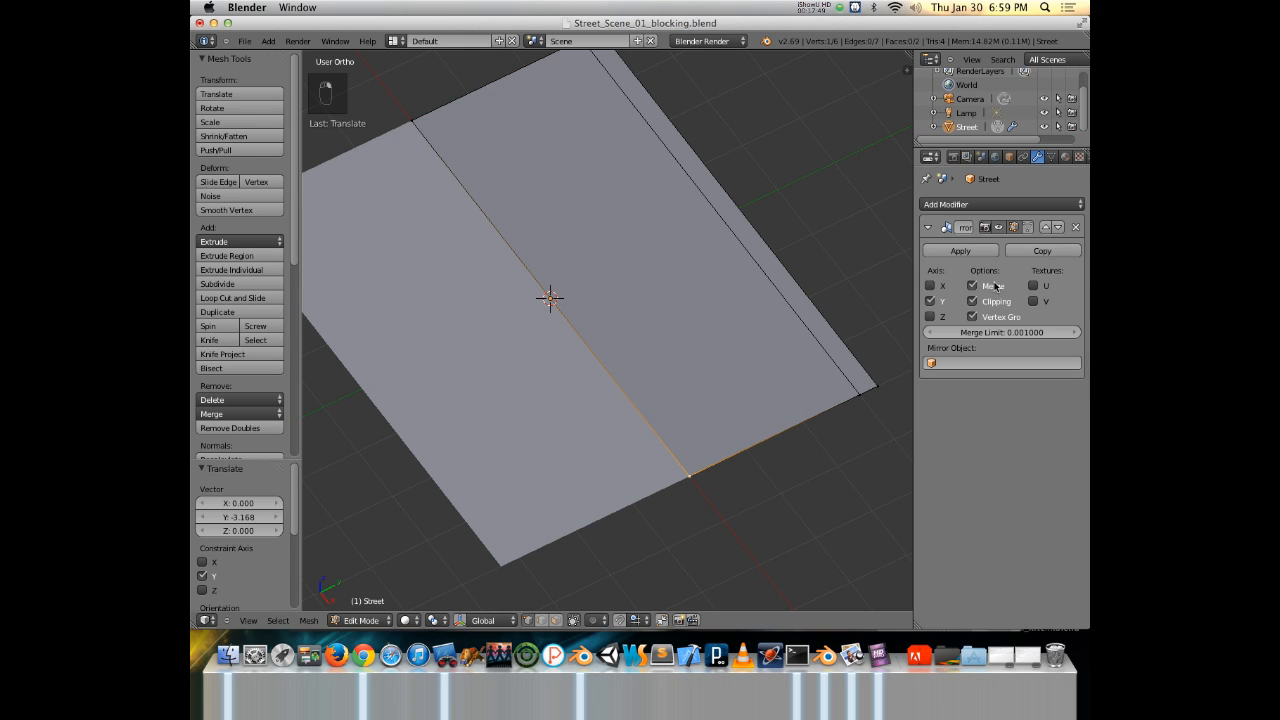
key("g")
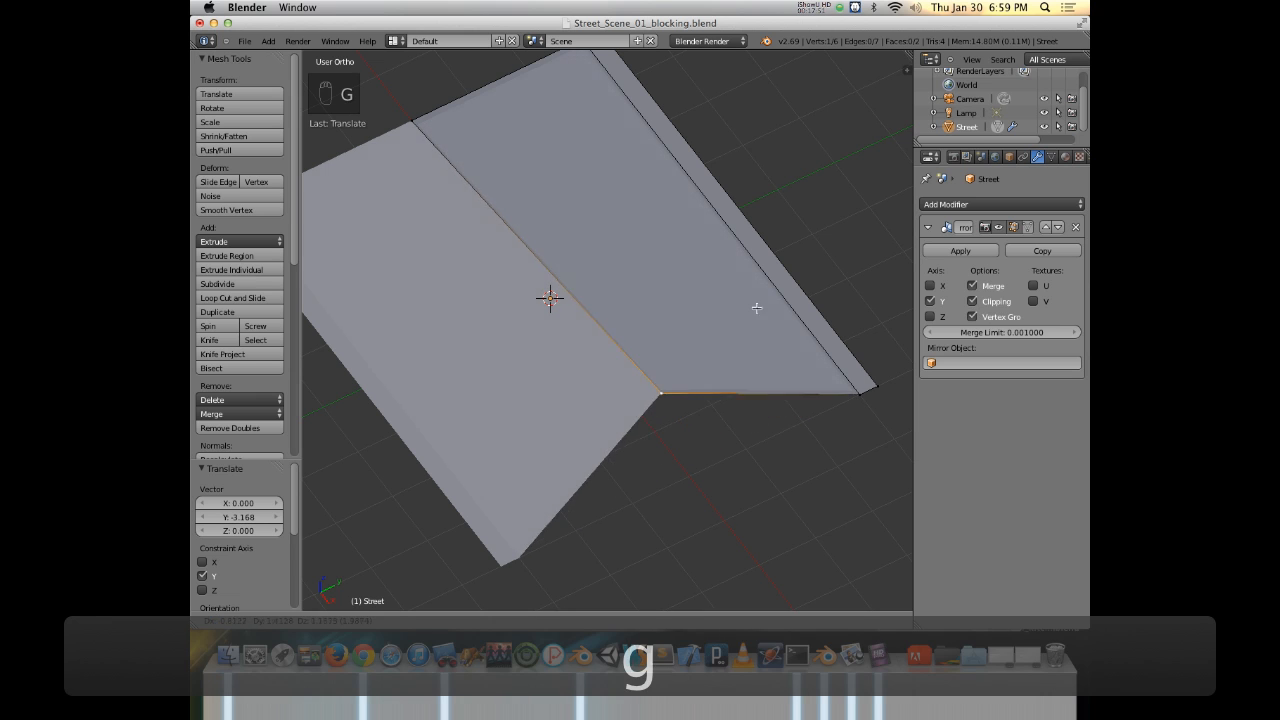
right_click(626, 340)
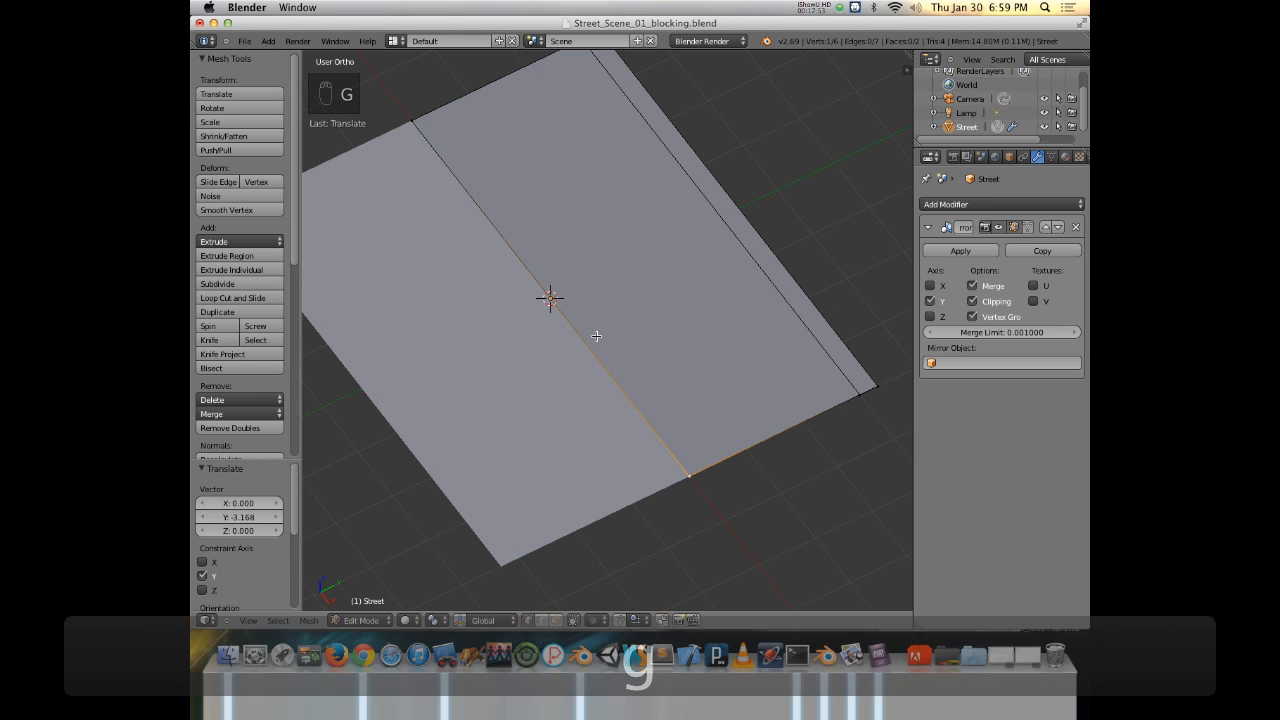
Select the outer edge of Street's narrow strip in top view, and check the curb in Nicollet_Mall.png before returning to Blender.
middle_click_drag(574, 323, 703, 314)
key("KP_7")
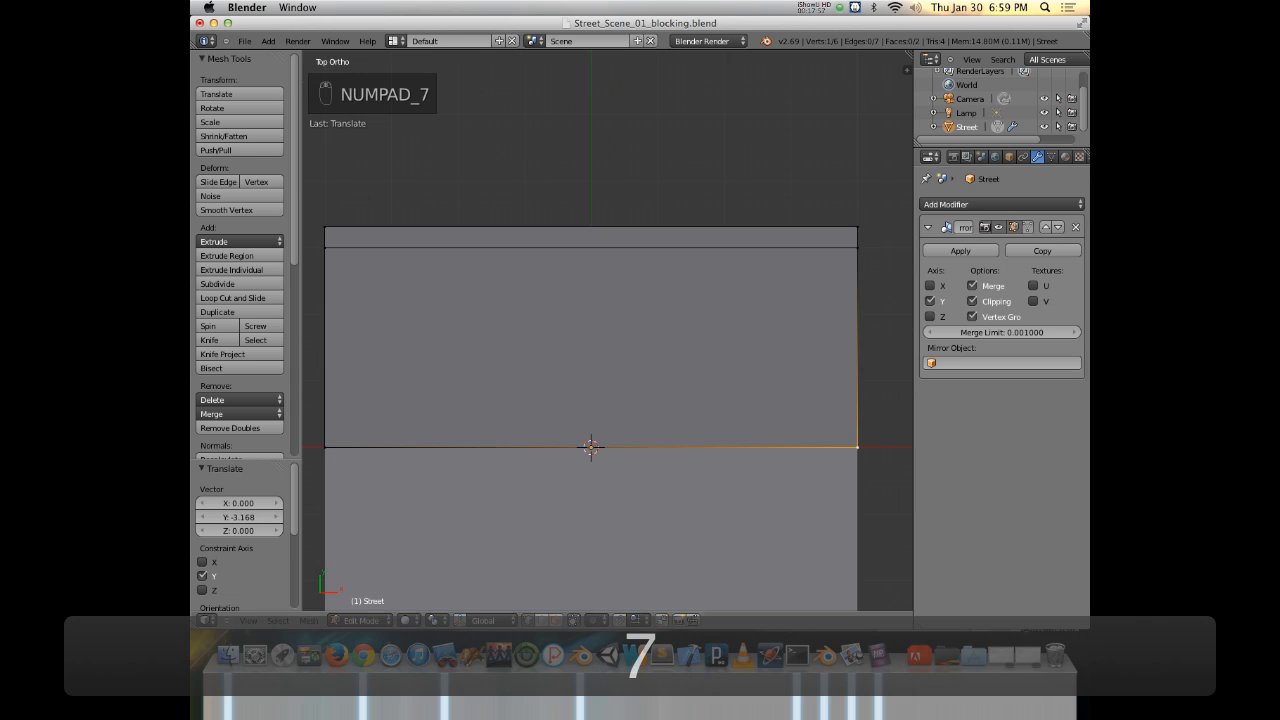
right_click(846, 229)
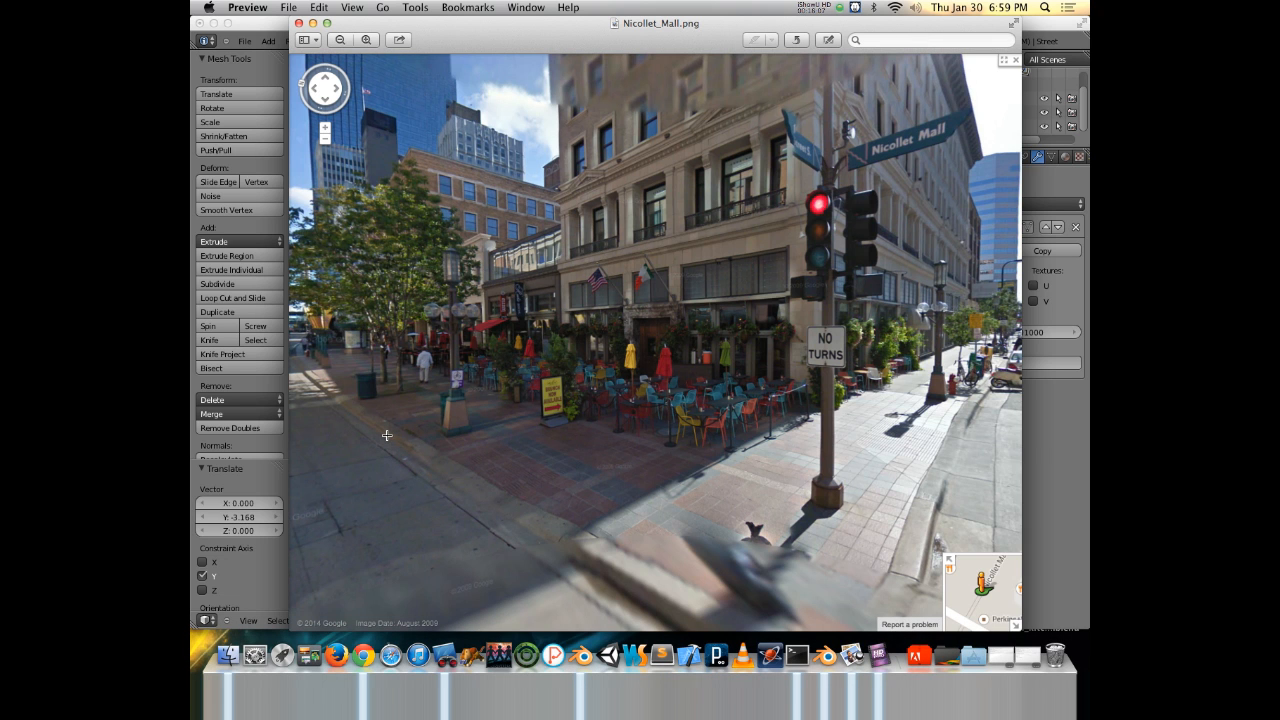
key("super+Tab")
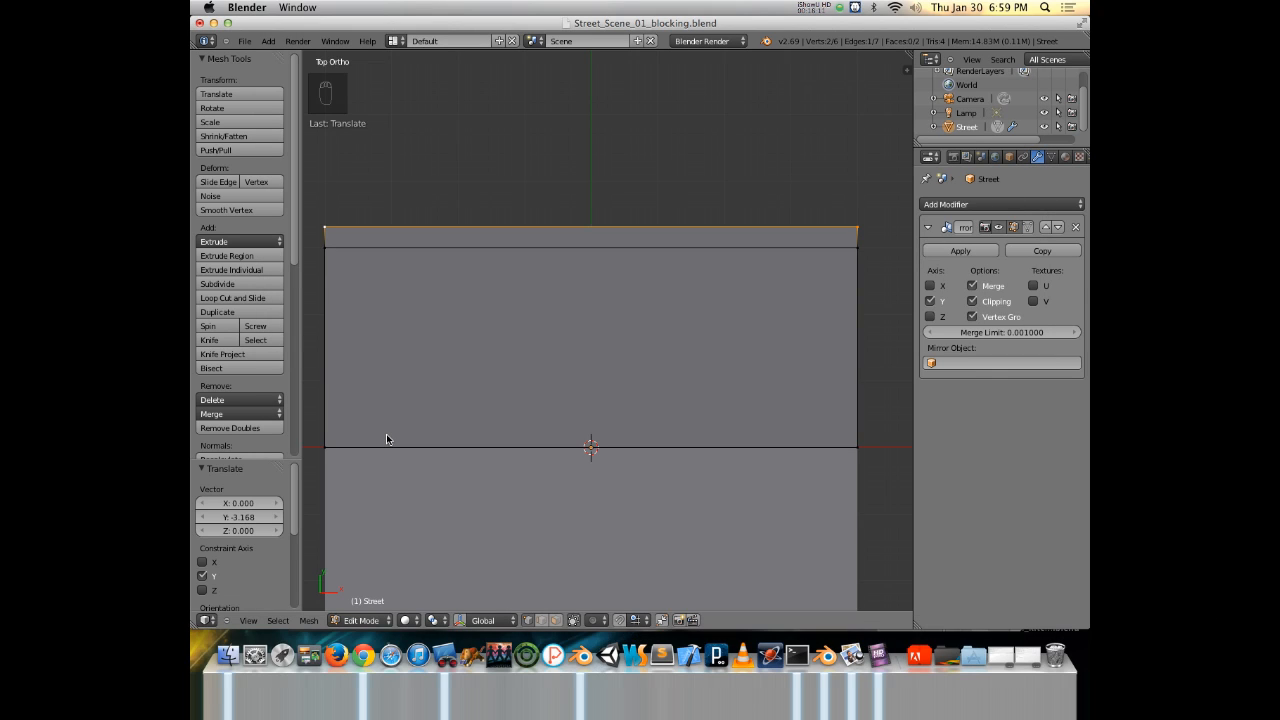
In right side view, extrude the strip's outer edge straight up along Z by about 0.103 to form the curb face.
key("KP_3")
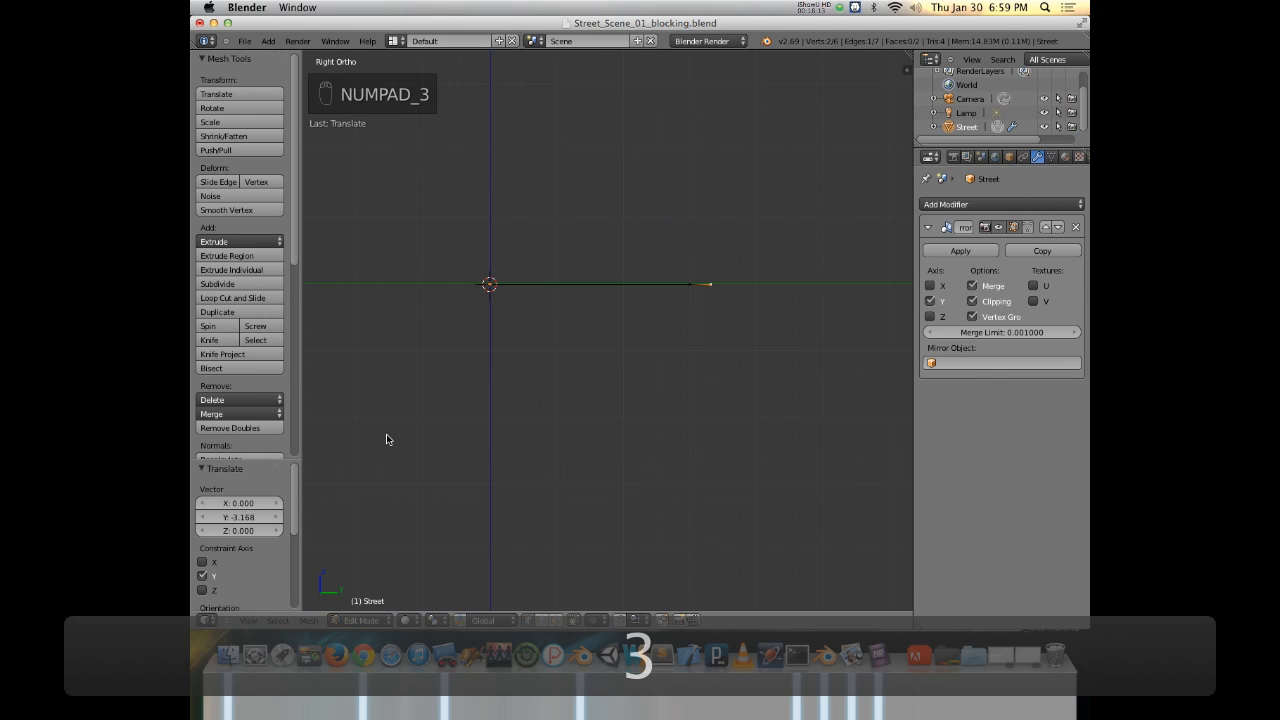
middle_click_drag(520, 240, 546, 260)
key("KP_3")
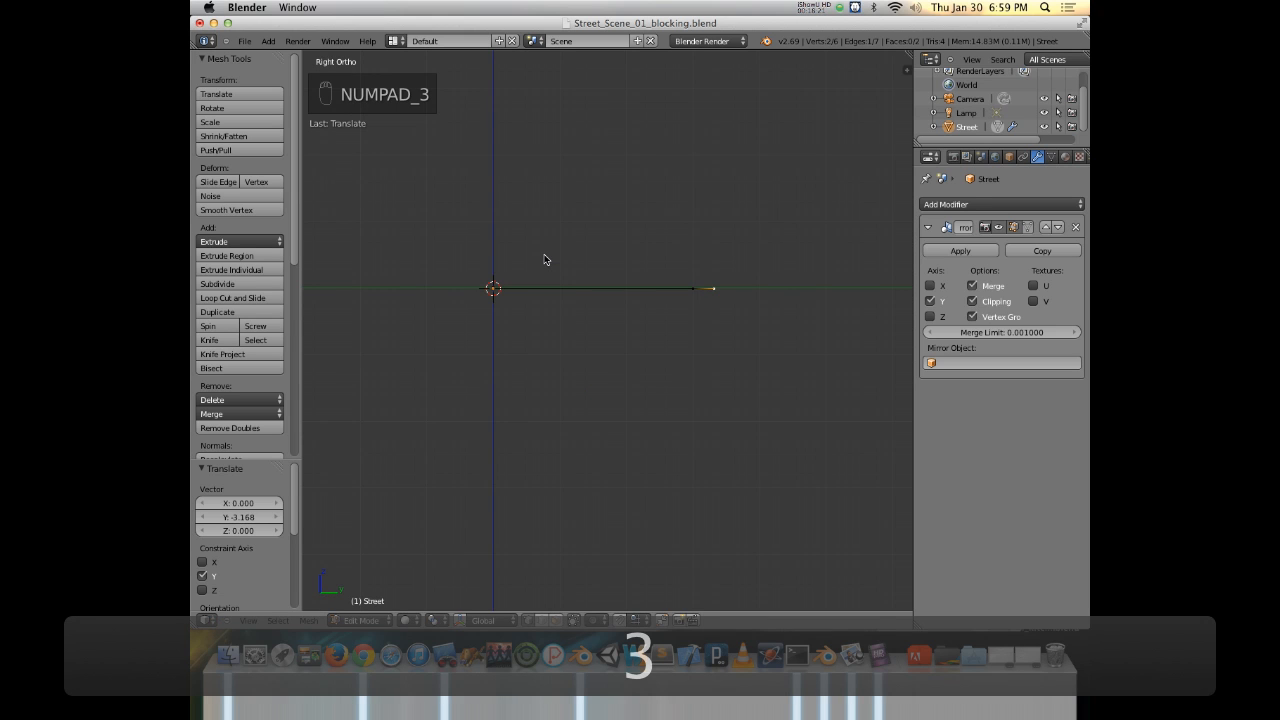
scroll(658, 298, "up", 3)
middle_click_drag(757, 283, 601, 302, "shift")
scroll(593, 310, "up", 3)
scroll(597, 302, "up", 1)
key("e")
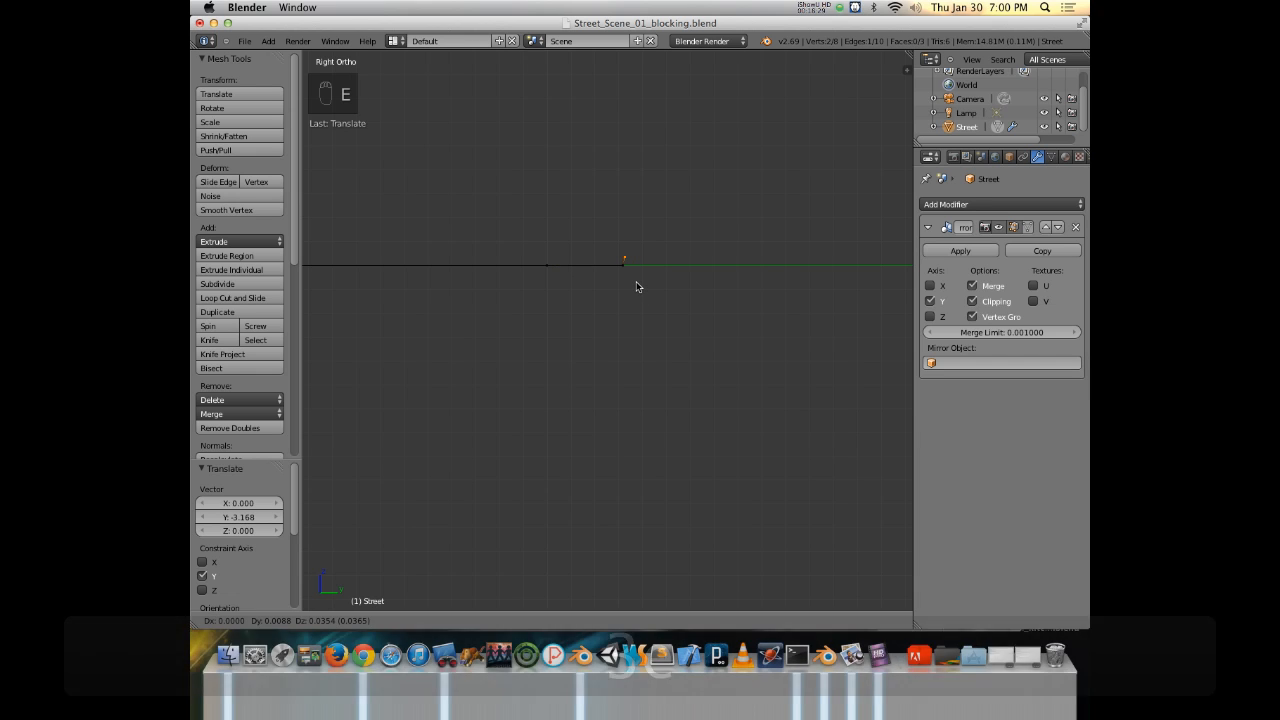
key("z")
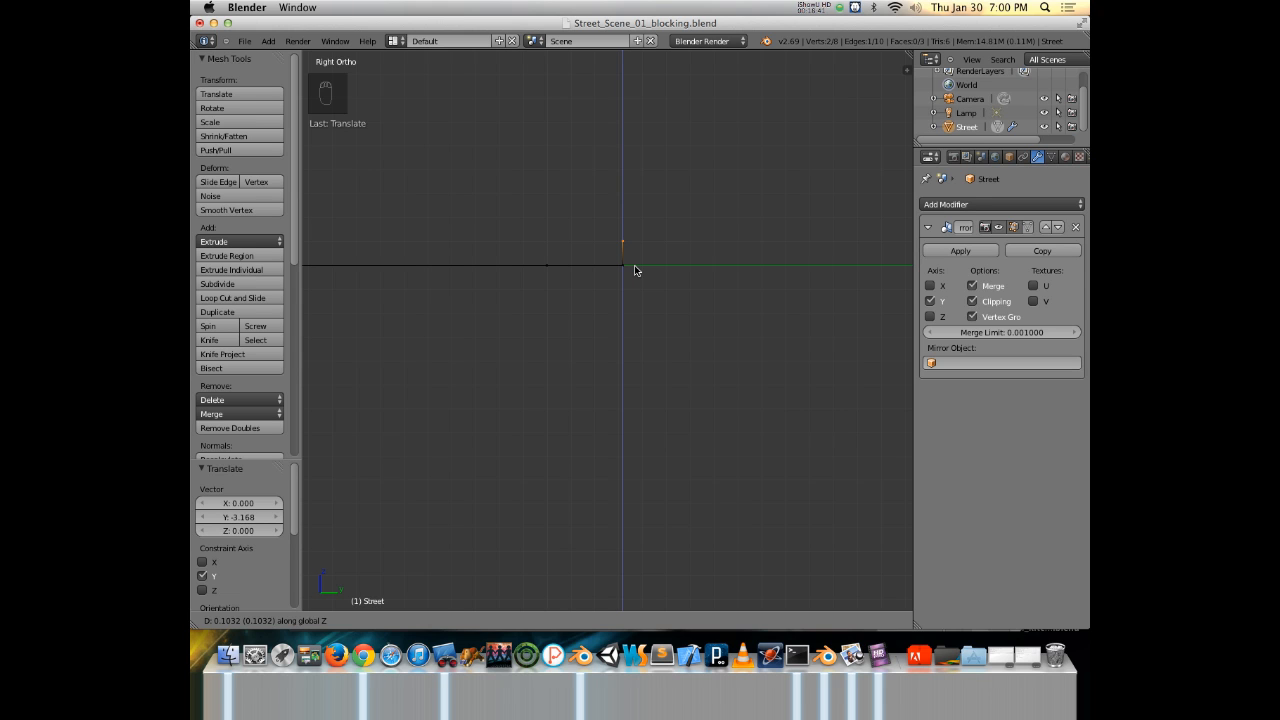
left_click(634, 270)
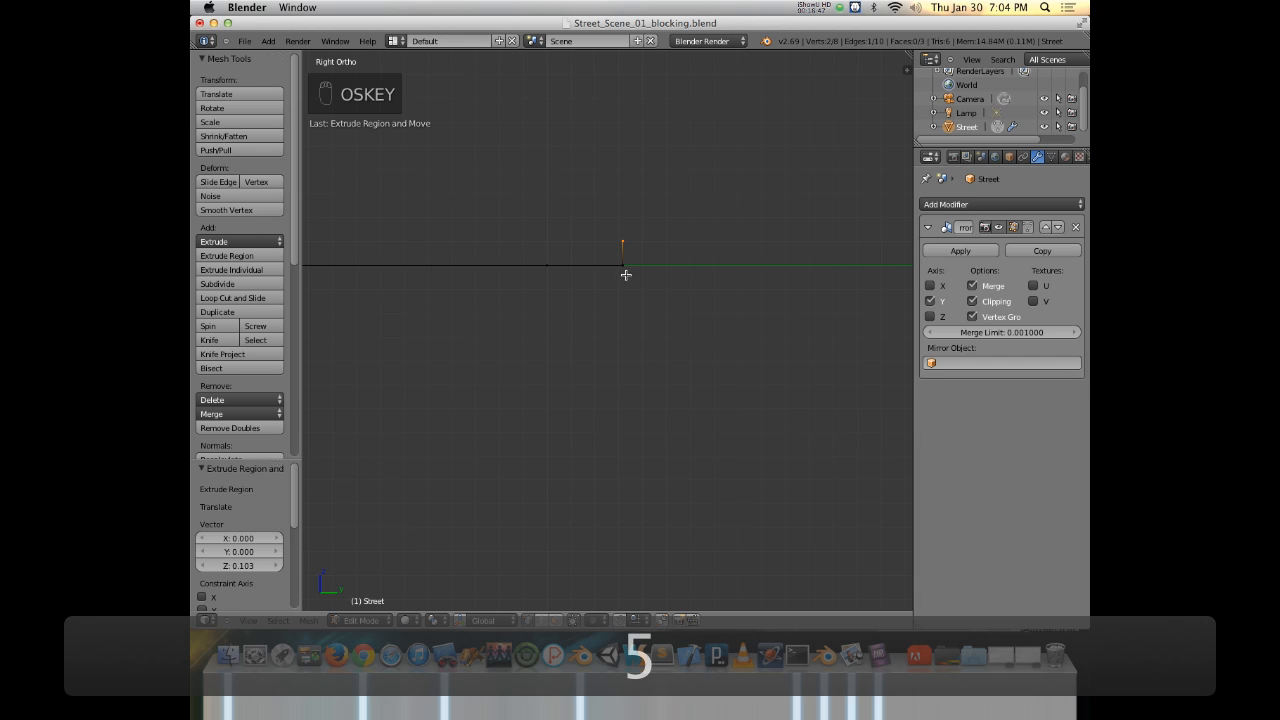
Inspect the raised curb face from the side, at an angle and from above, and compare it with the curb in Nicollet_Mall.png.
middle_click_drag(626, 275, 641, 281)
key("KP_3")
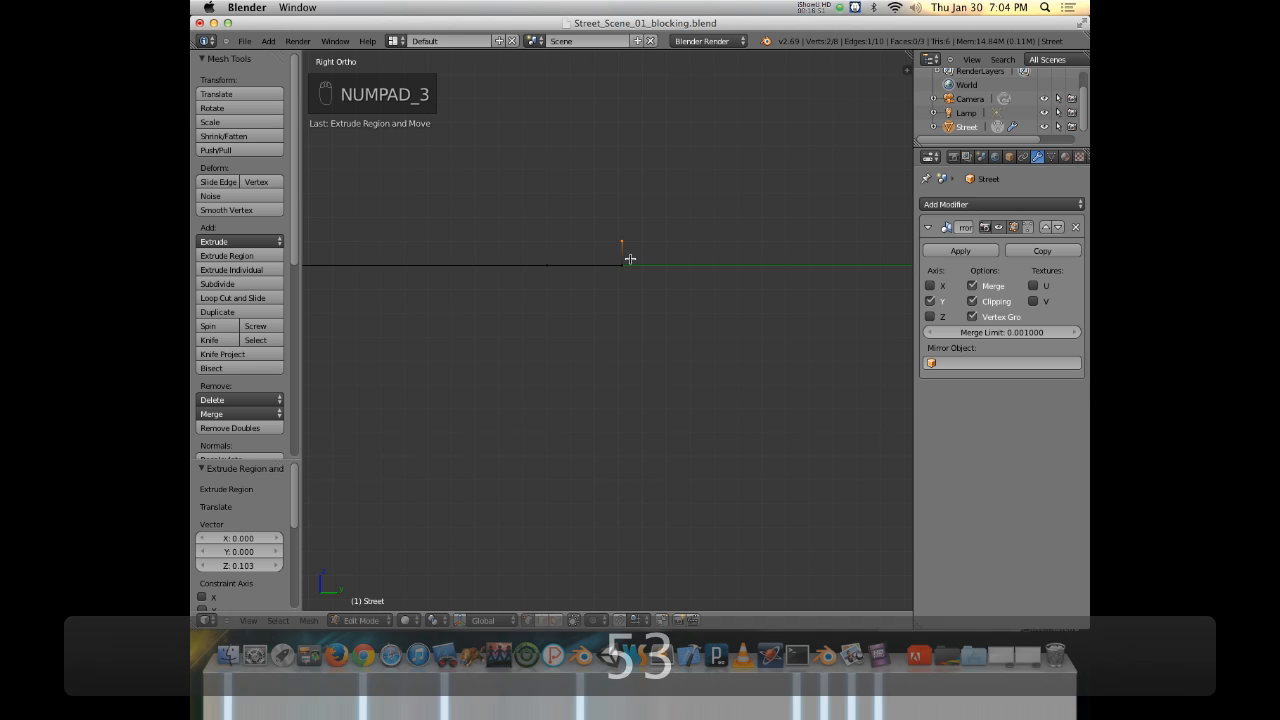
scroll(631, 252, "down", 4)
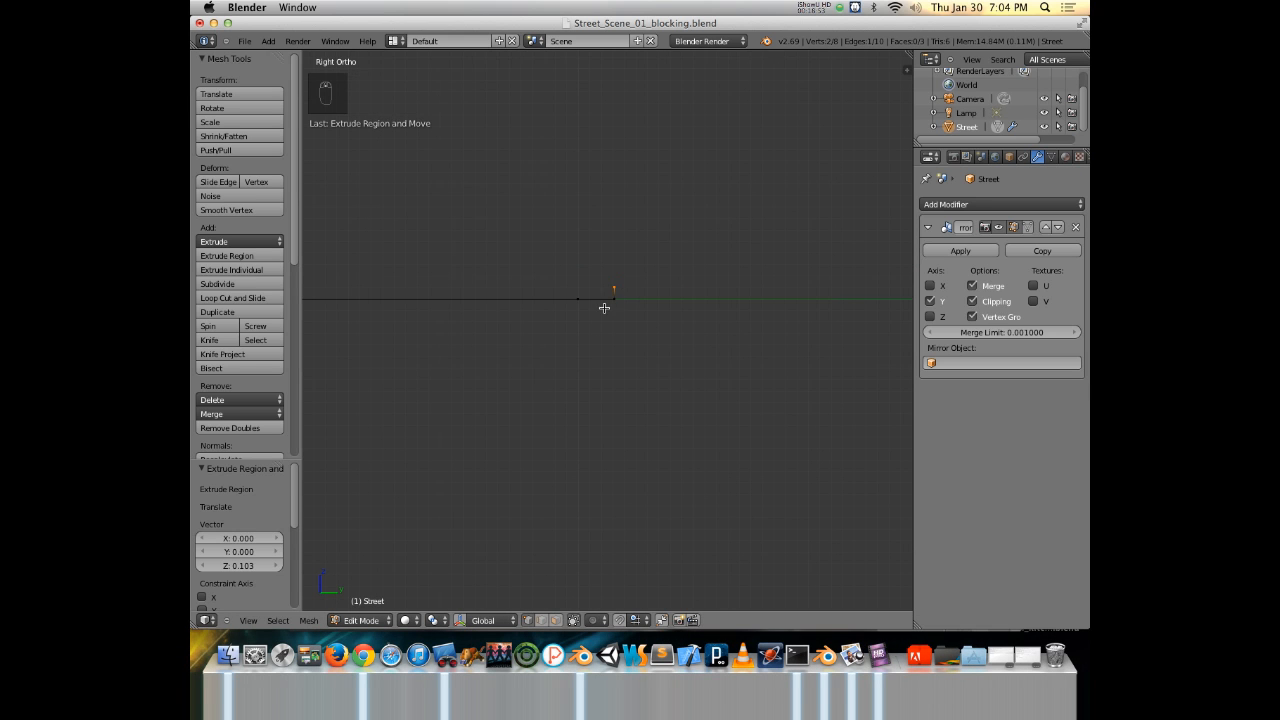
middle_click_drag(591, 281, 593, 293)
key("super+Tab")
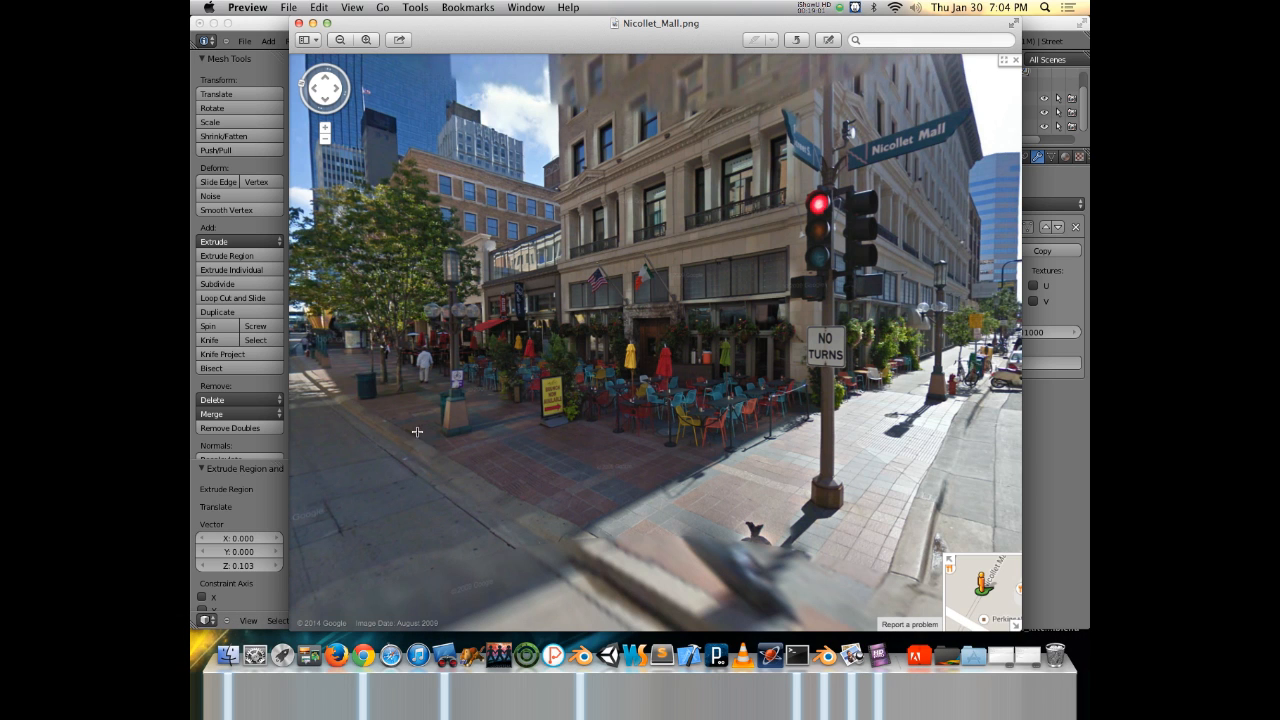
key("super+Tab")
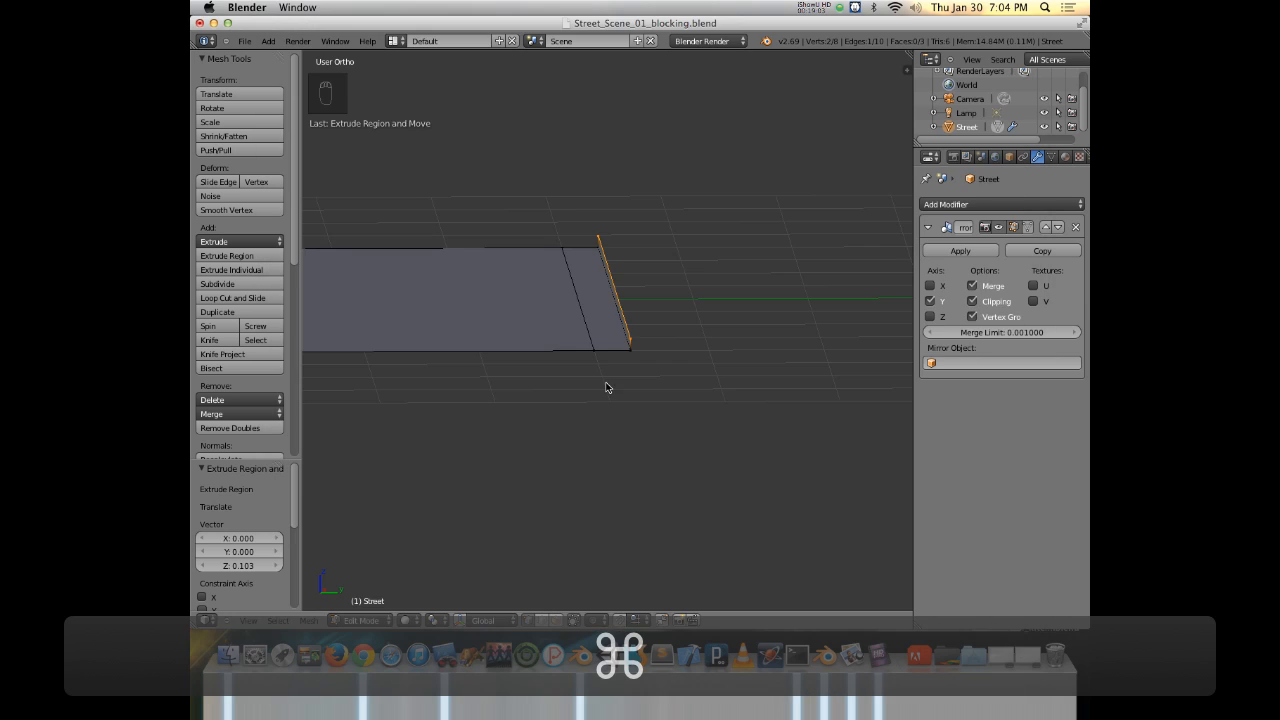
key("KP_7")
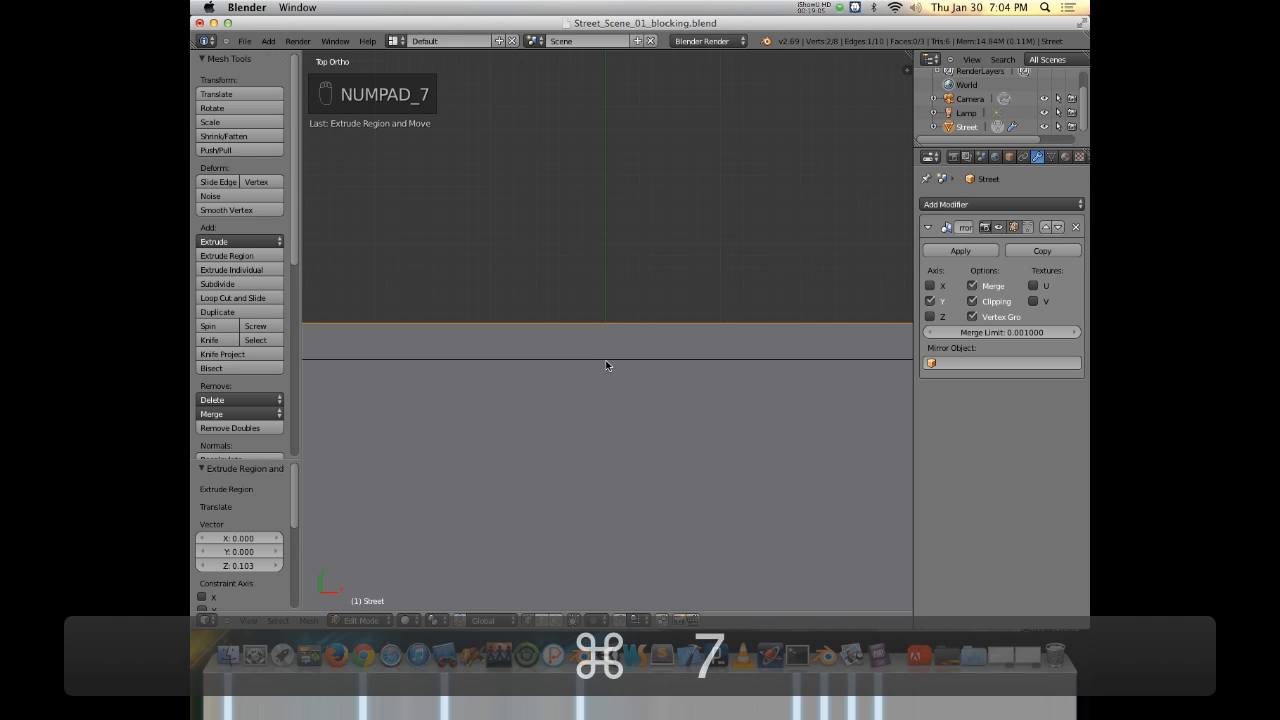
In top view, extrude the curb face's upper edge outward along Y by about 0.342 to form the curb top.
key("e")
key("y")
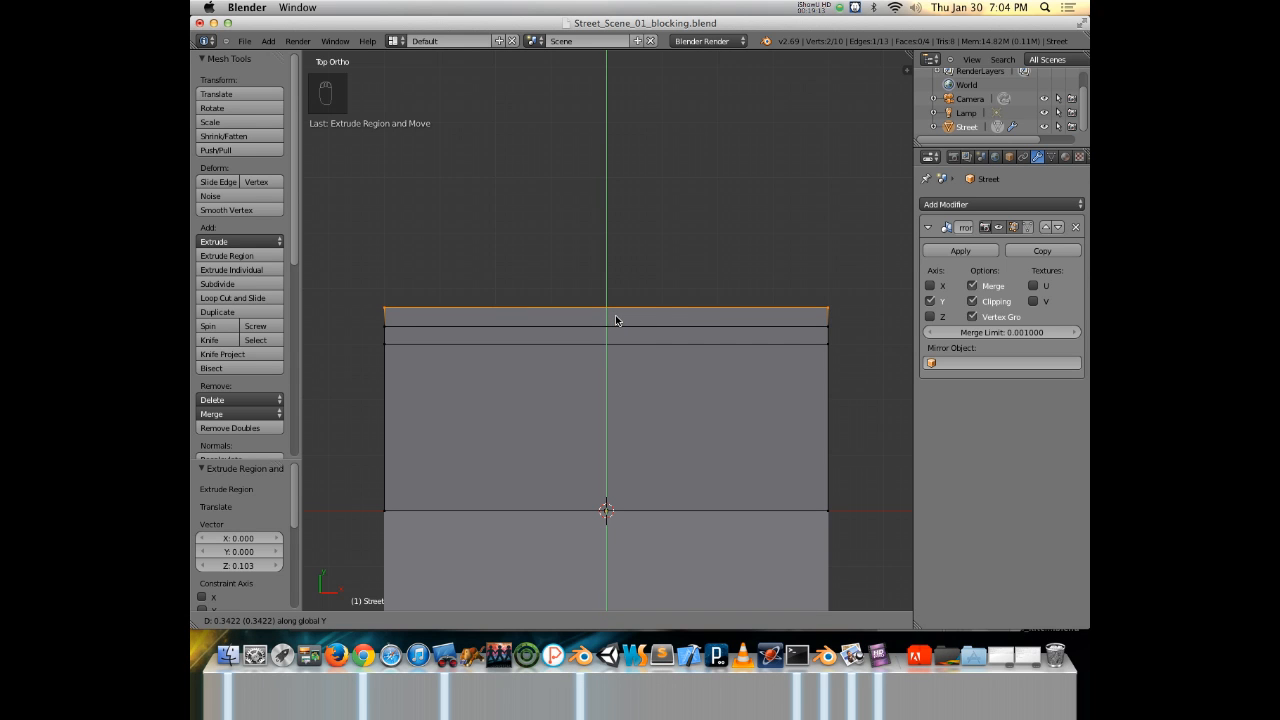
left_click(633, 319)
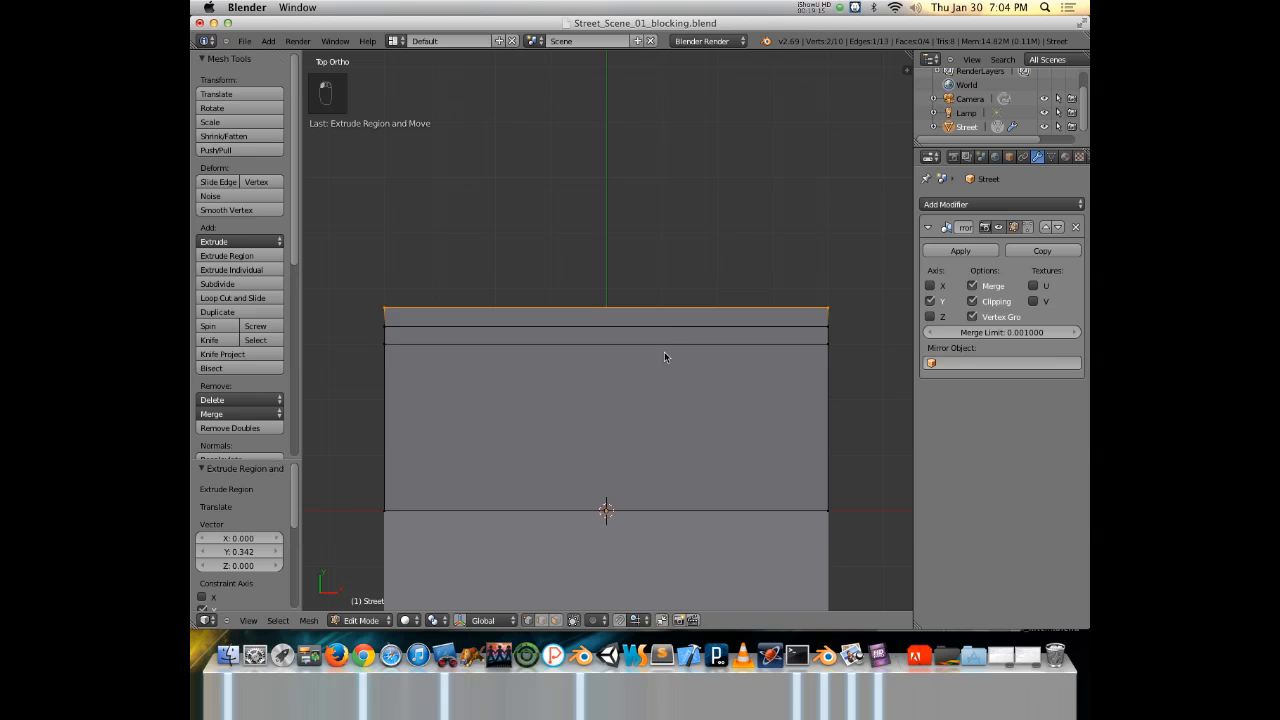
Sketch short Grease Pencil marks across the new curb-top strip in top view.
key("d")
key("d")
key("d")
key("d")
key("d")
key("d")
key("d")
key("d")
key("d")
key("d")
key("d")
key("d")
key("d")
key("d")
key("d")
key("d")
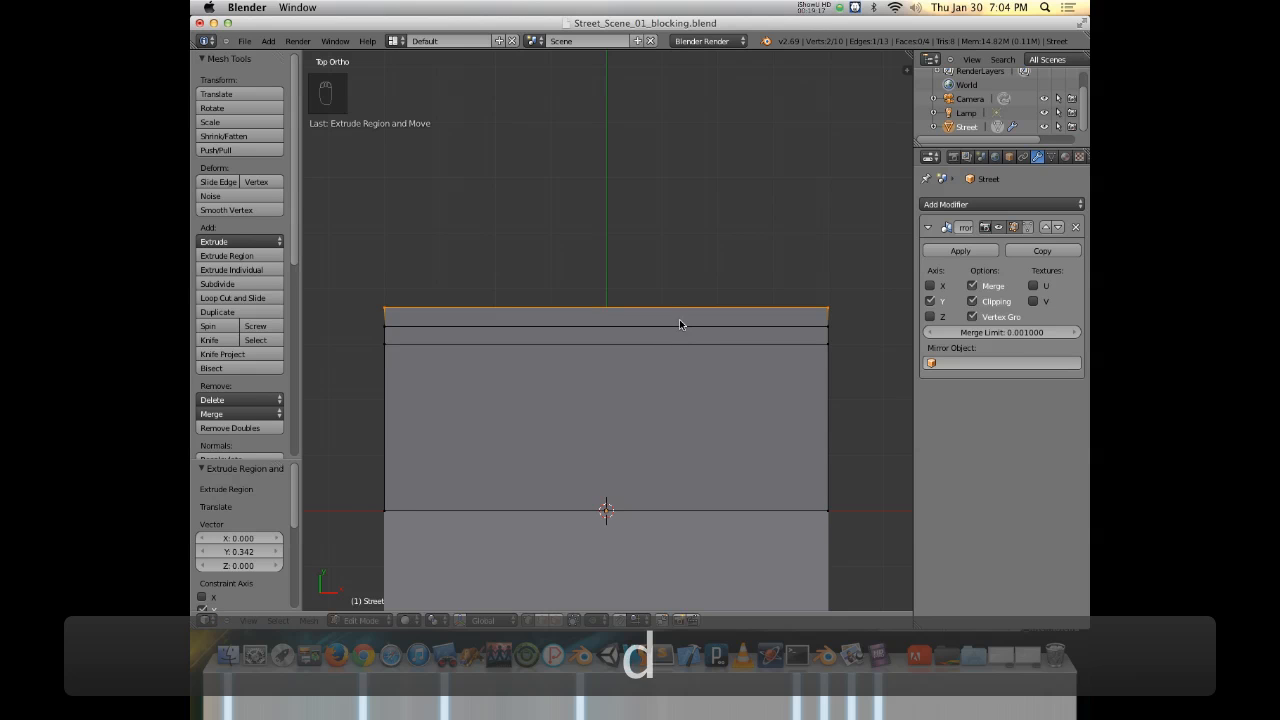
key("d")
key("d")
key("d")
key("d")
key("d")
key("d")
key("d")
key("d")
key("d")
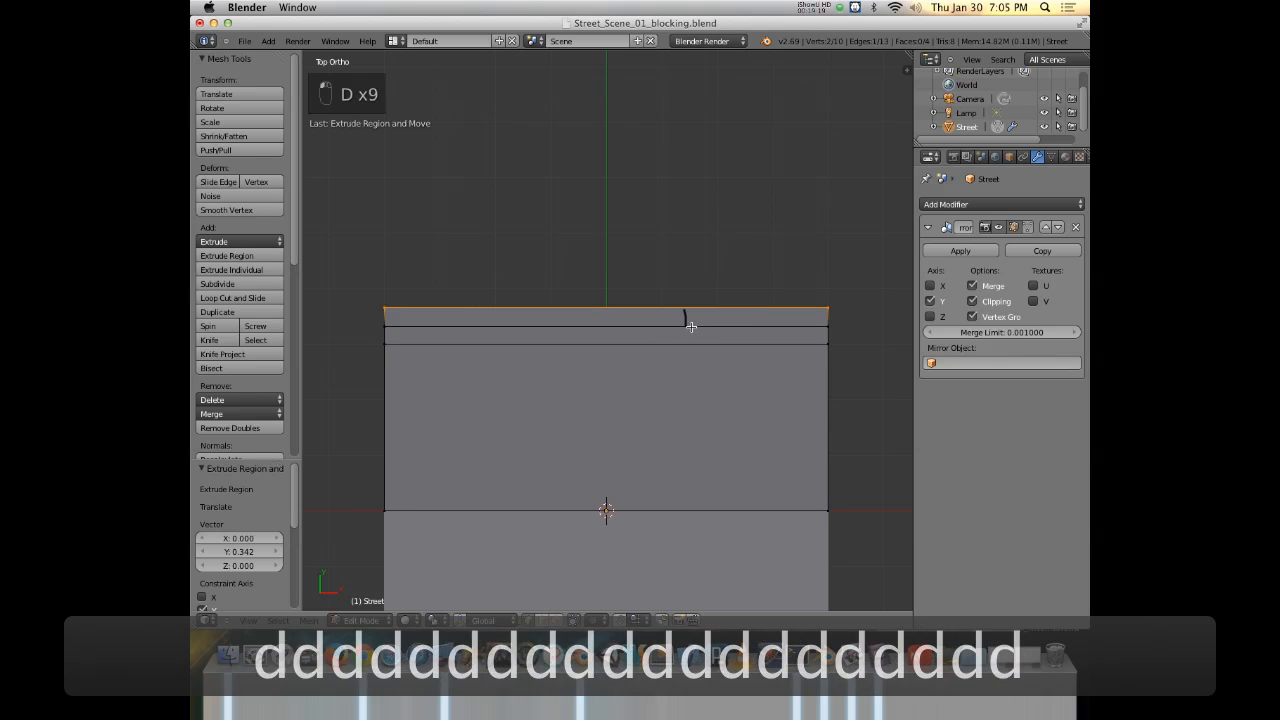
key("d")
key("d")
key("d")
key("d")
key("d")
key("d")
key("d")
key("d")
key("d")
key("d")
key("d")
key("d")
key("d")
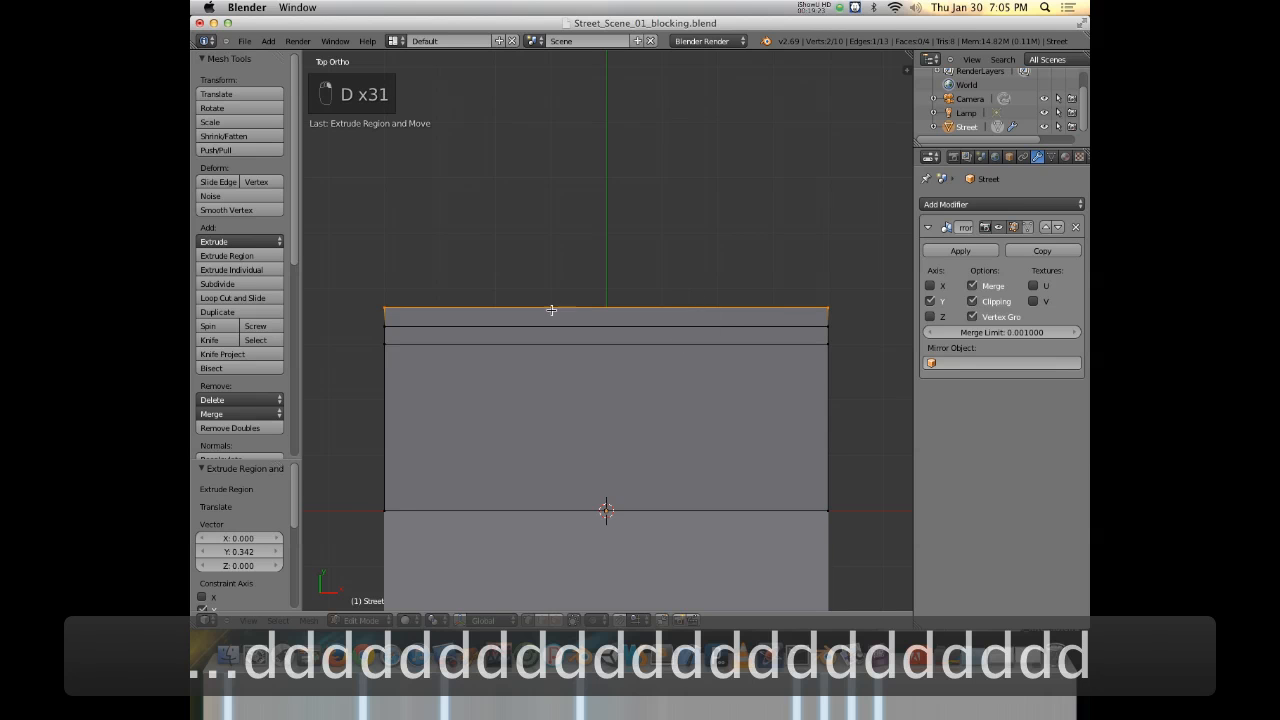
Inspect the extruded street at an angle, leave Edit Mode, and switch to layer 2.
middle_click_drag(577, 254, 637, 325)
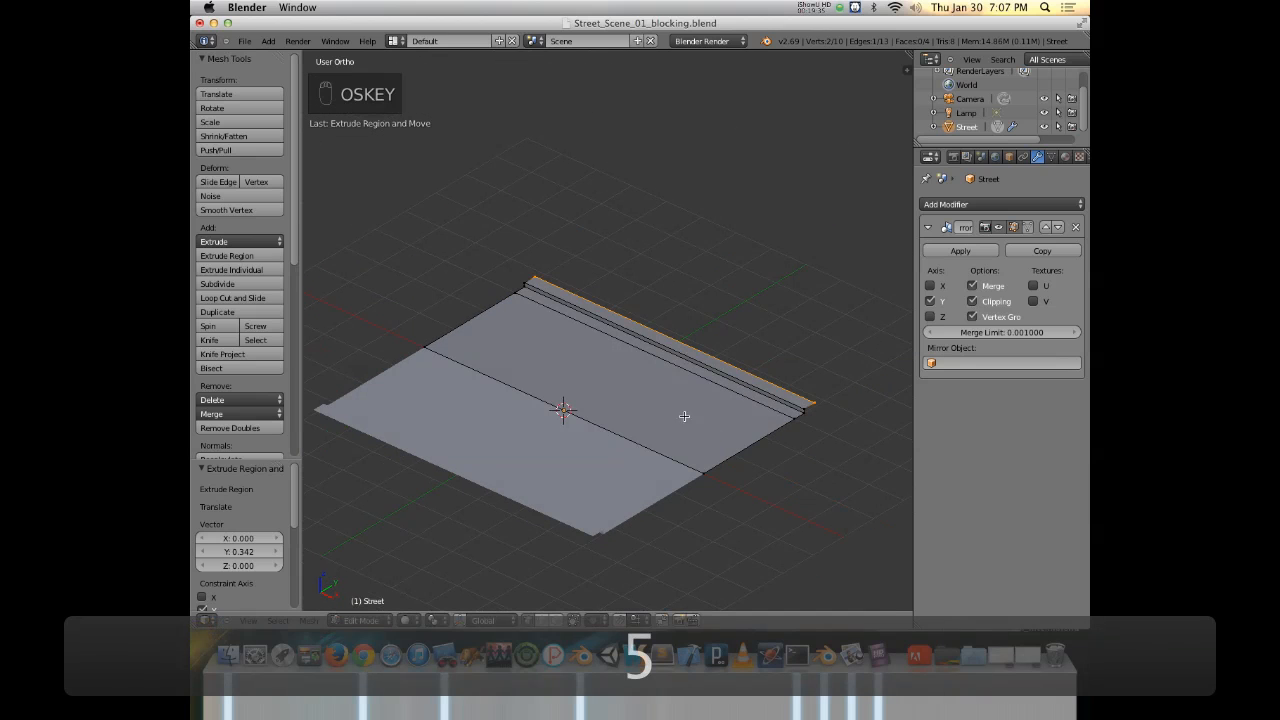
middle_click_drag(671, 413, 703, 461)
scroll(658, 390, "down", 3)
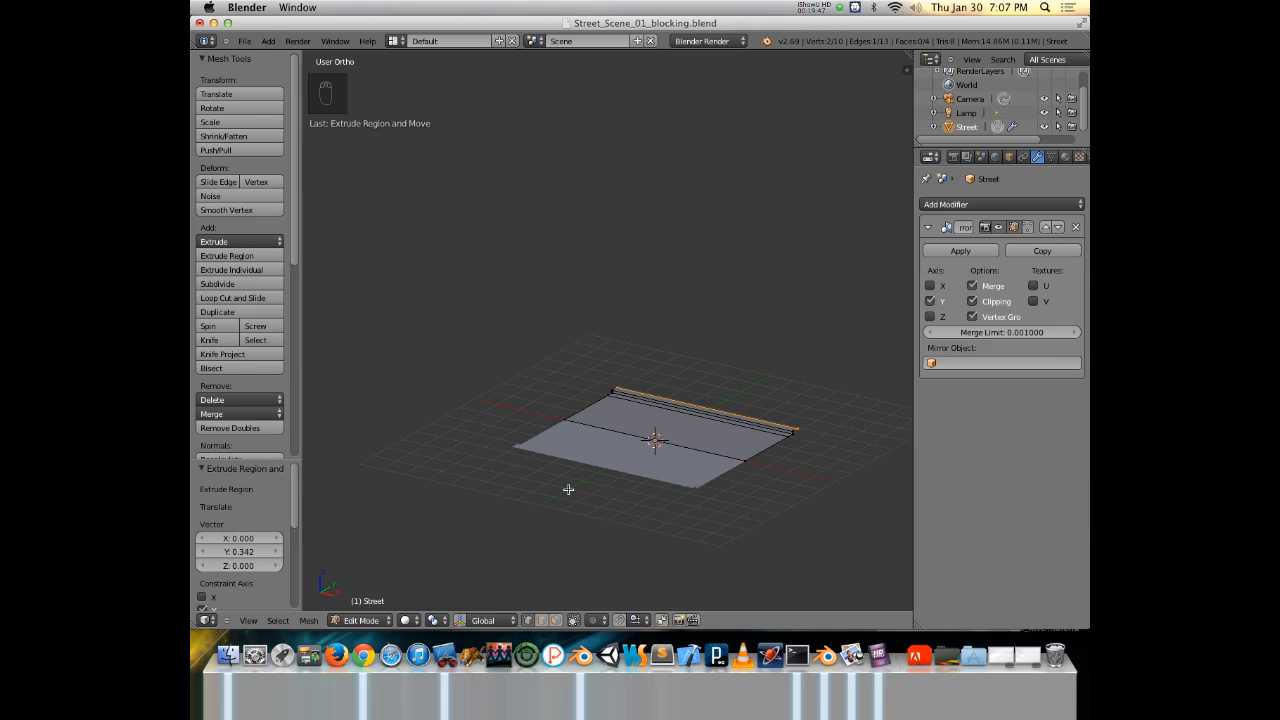
key("Tab")
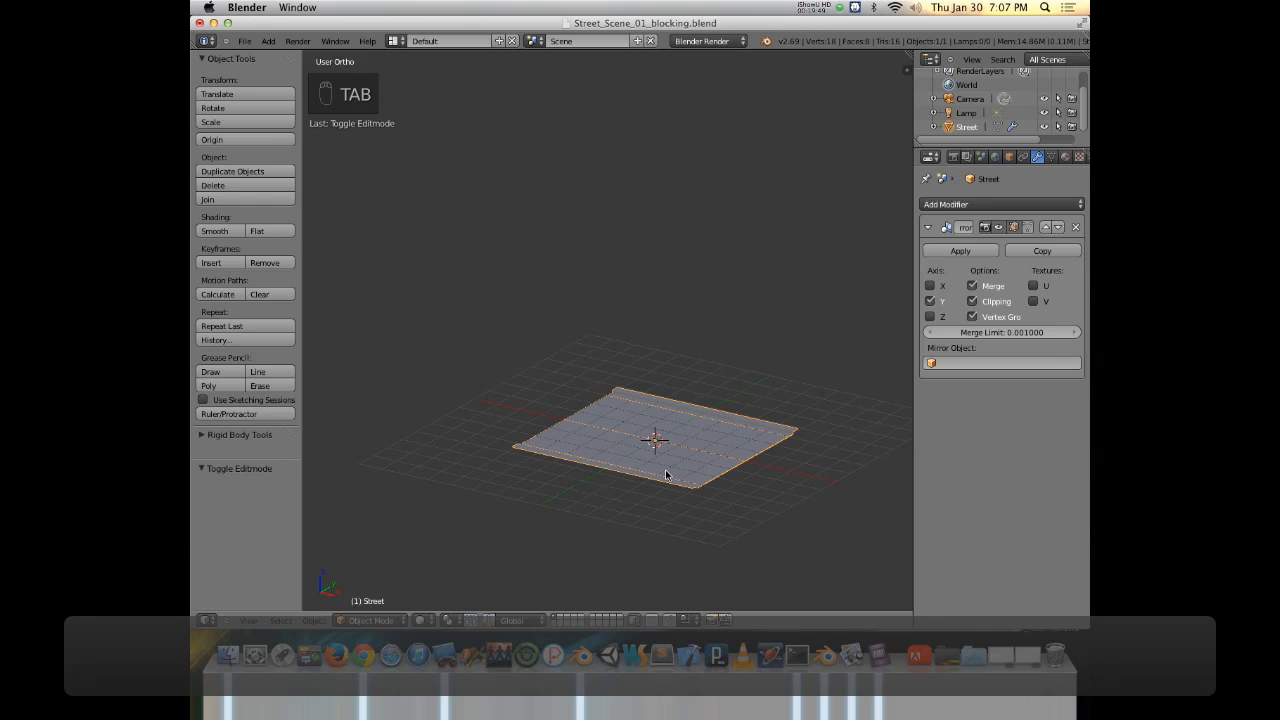
key("2")
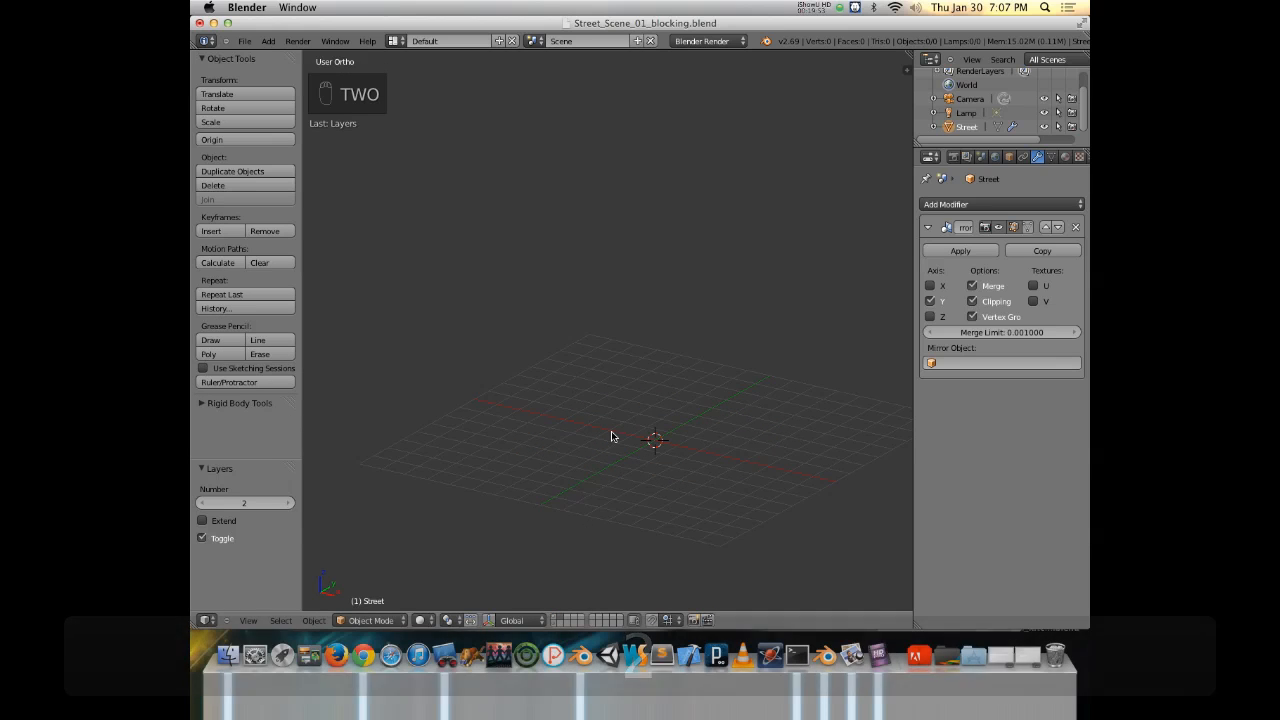
Add a UV sphere at the origin on layer 2 with 12 segments.
middle_click_drag(613, 436, 651, 369)
key("shift+a")
mouse_move(651, 368)
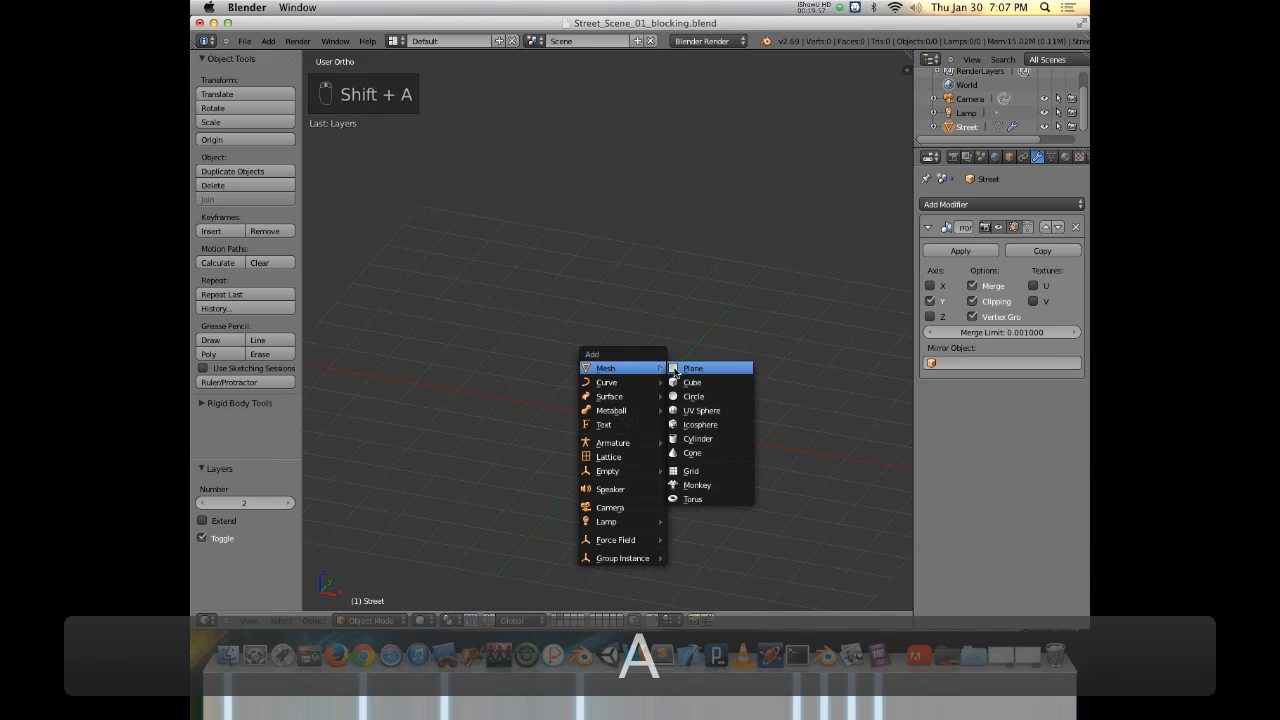
left_click(700, 410)
left_click(238, 503)
type("12")
key("Return")
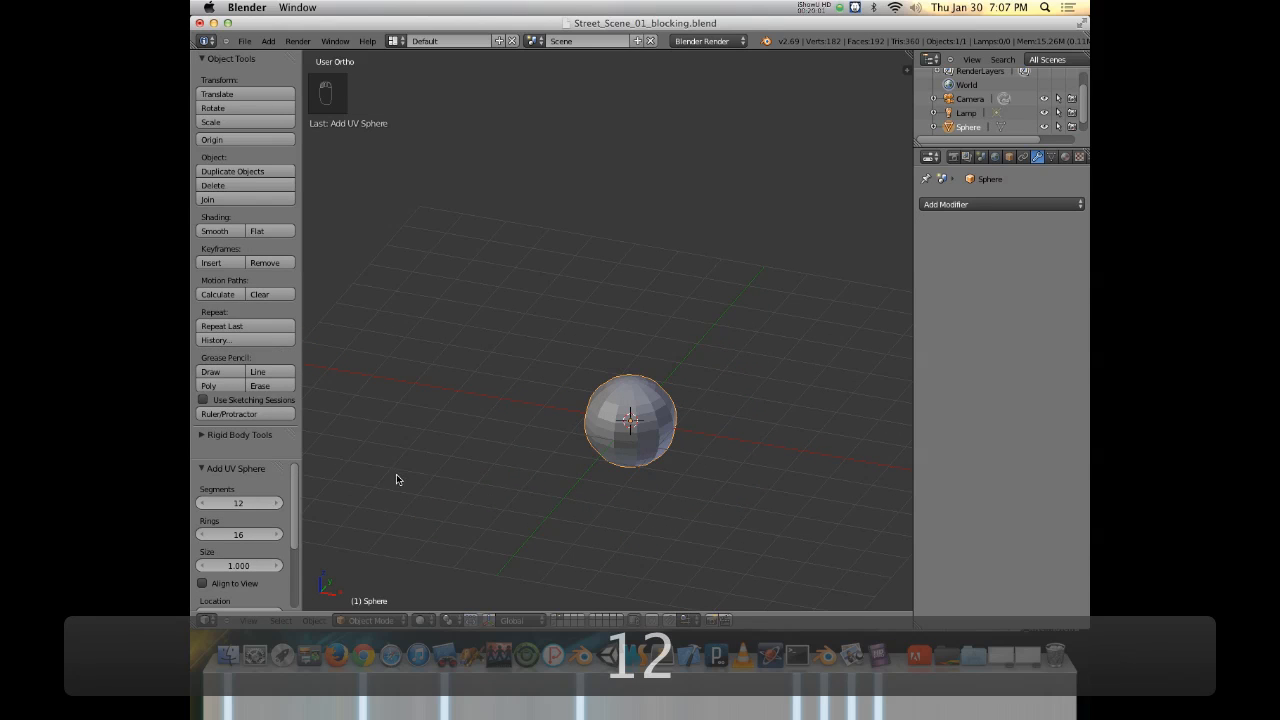
Duplicate the sphere and place the copy 3 units along X.
scroll(456, 468, "up", 2)
middle_click_drag(668, 465, 512, 317, "shift")
middle_click_drag(512, 317, 596, 455)
middle_click_drag(596, 455, 589, 409)
middle_click_drag(589, 409, 560, 298, "shift")
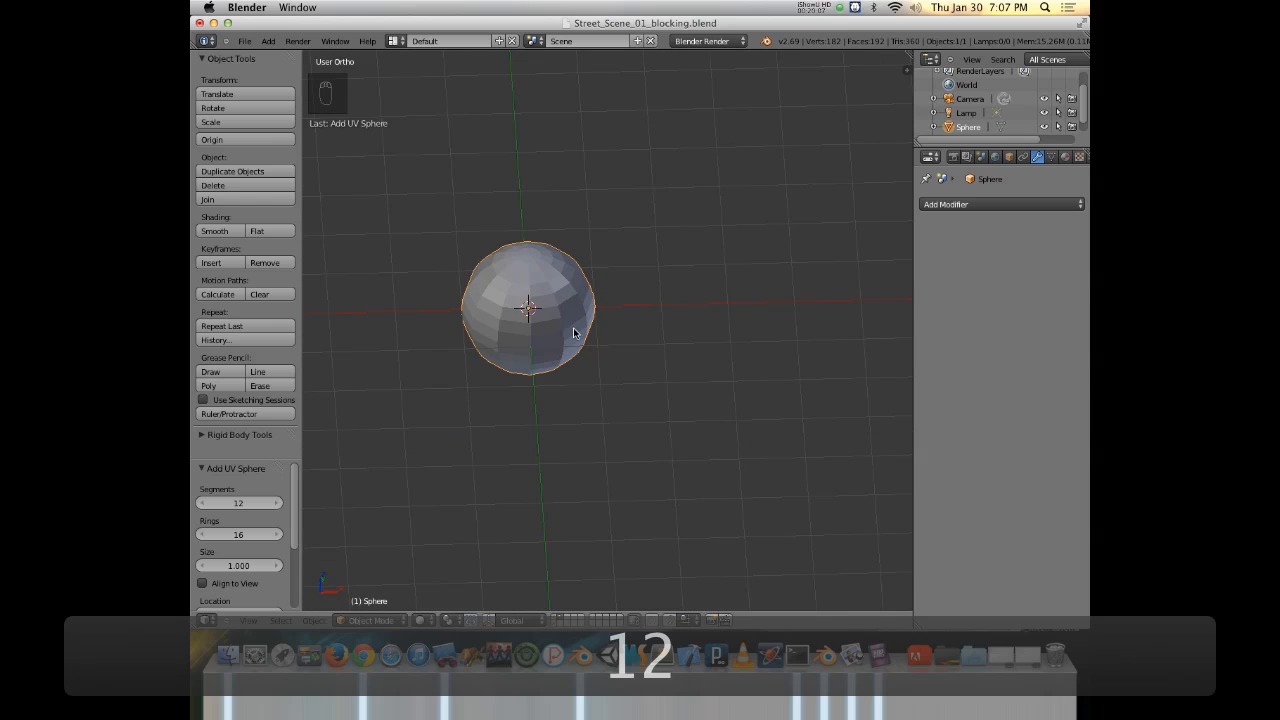
key("shift+d")
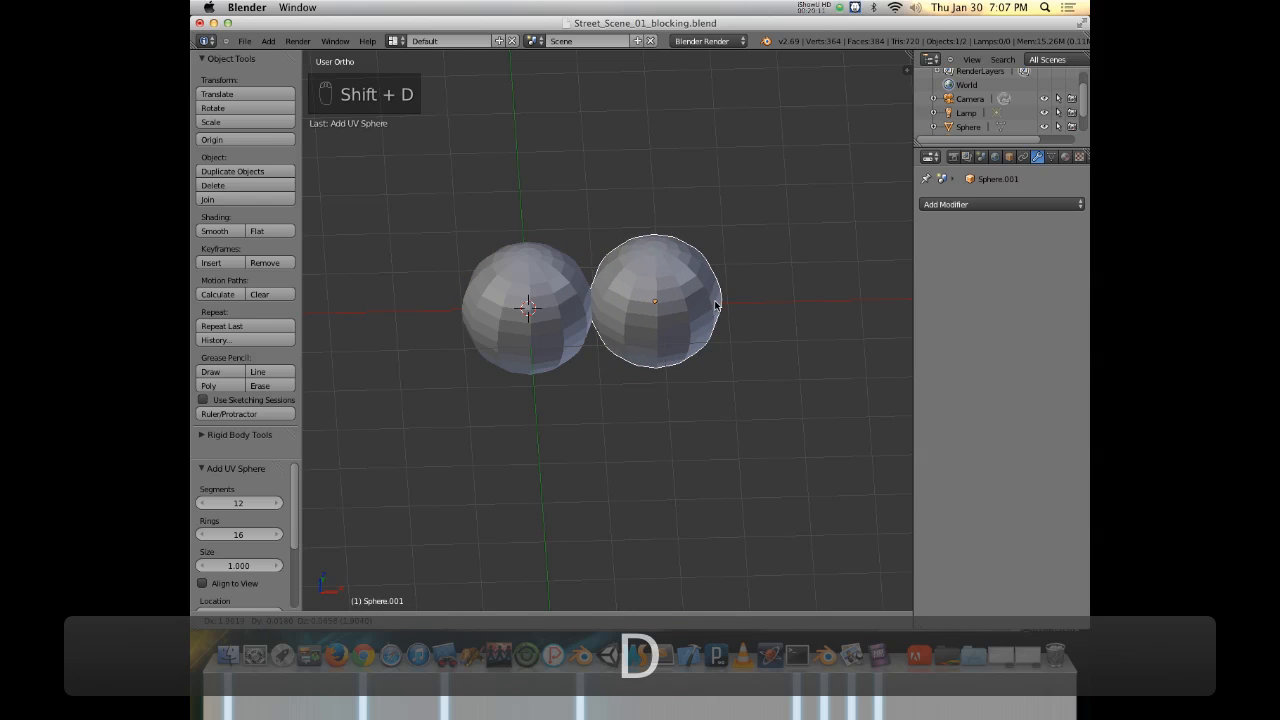
key("x")
key("3")
left_click(715, 306)
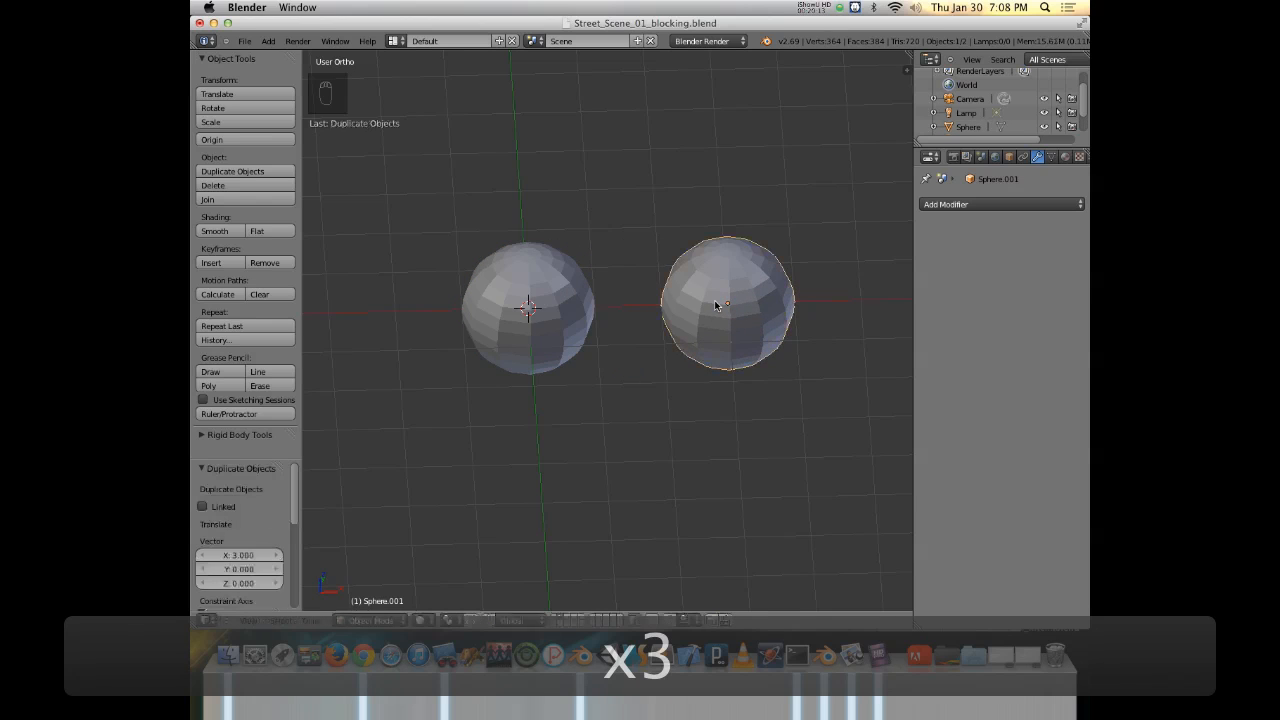
Duplicate the second sphere another 3 units along X to make a row of three spheres.
scroll(742, 302, "down", 2)
middle_click_drag(707, 331, 598, 331, "shift")
key("shift+d")
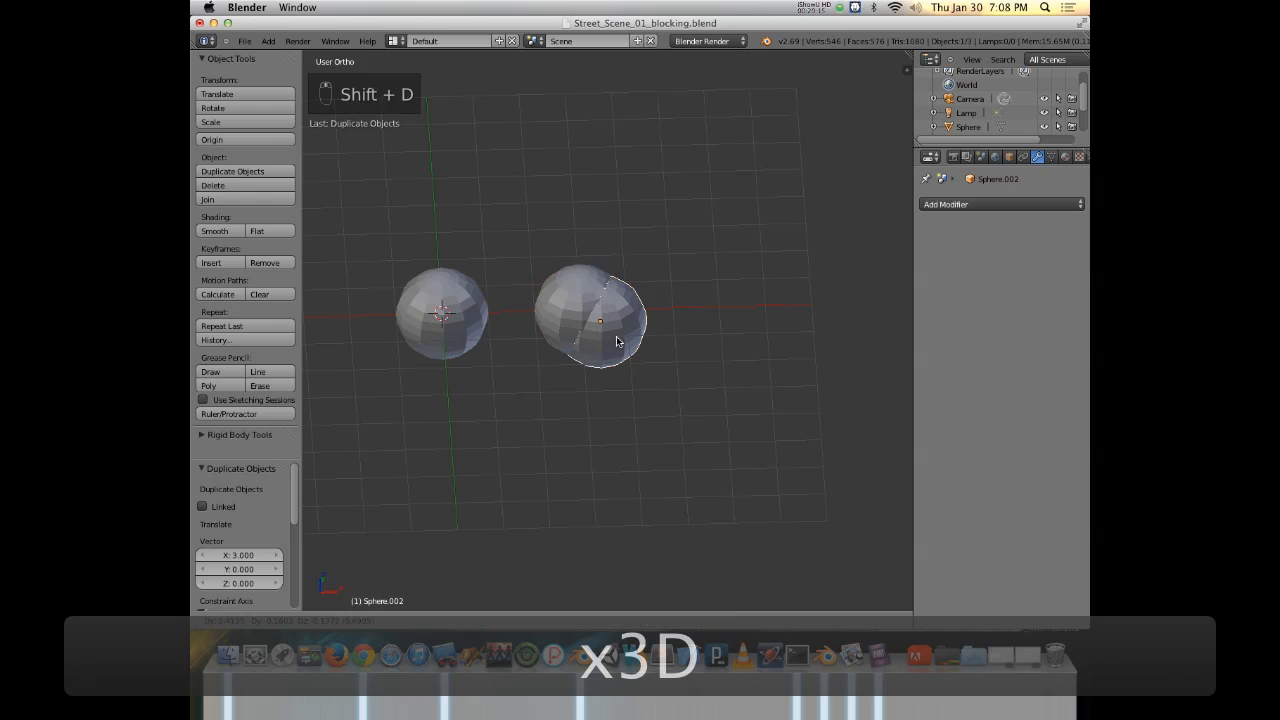
key("x")
key("3")
left_click(616, 341)
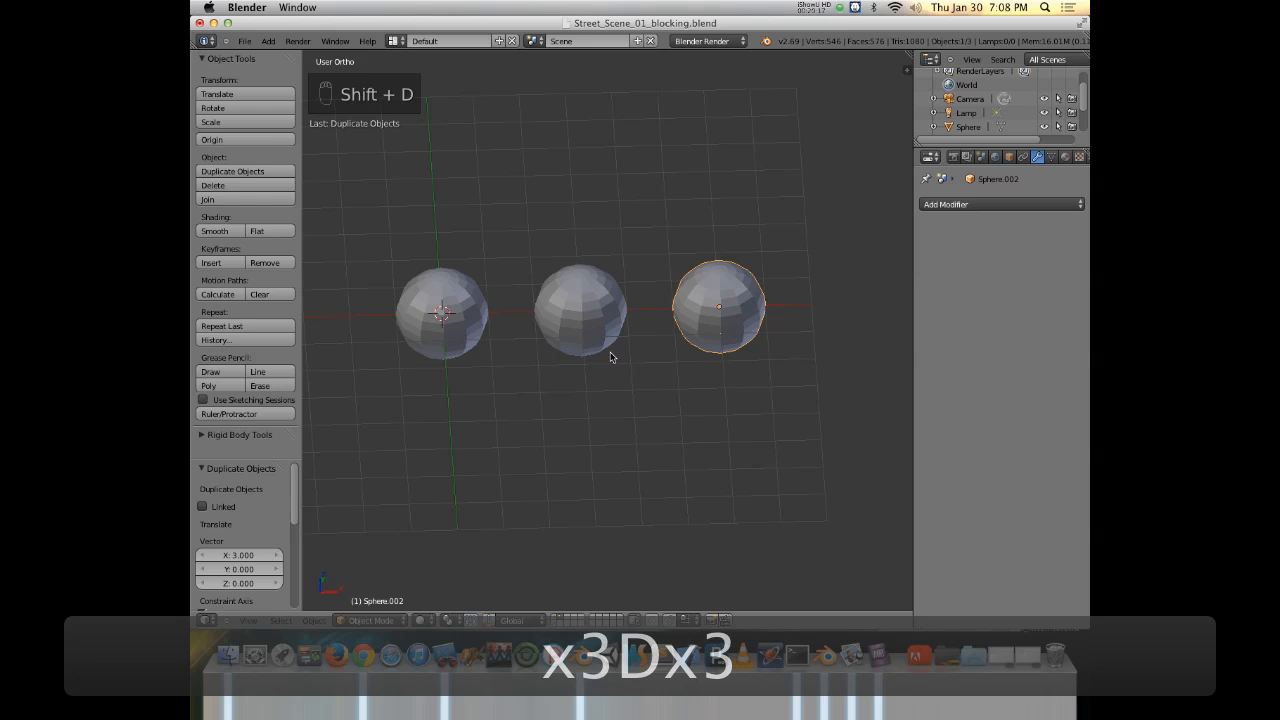
Inspect the row of spheres, then select and delete the two duplicates, keeping the one at the origin.
scroll(612, 357, "down", 2)
middle_click_drag(631, 354, 616, 319)
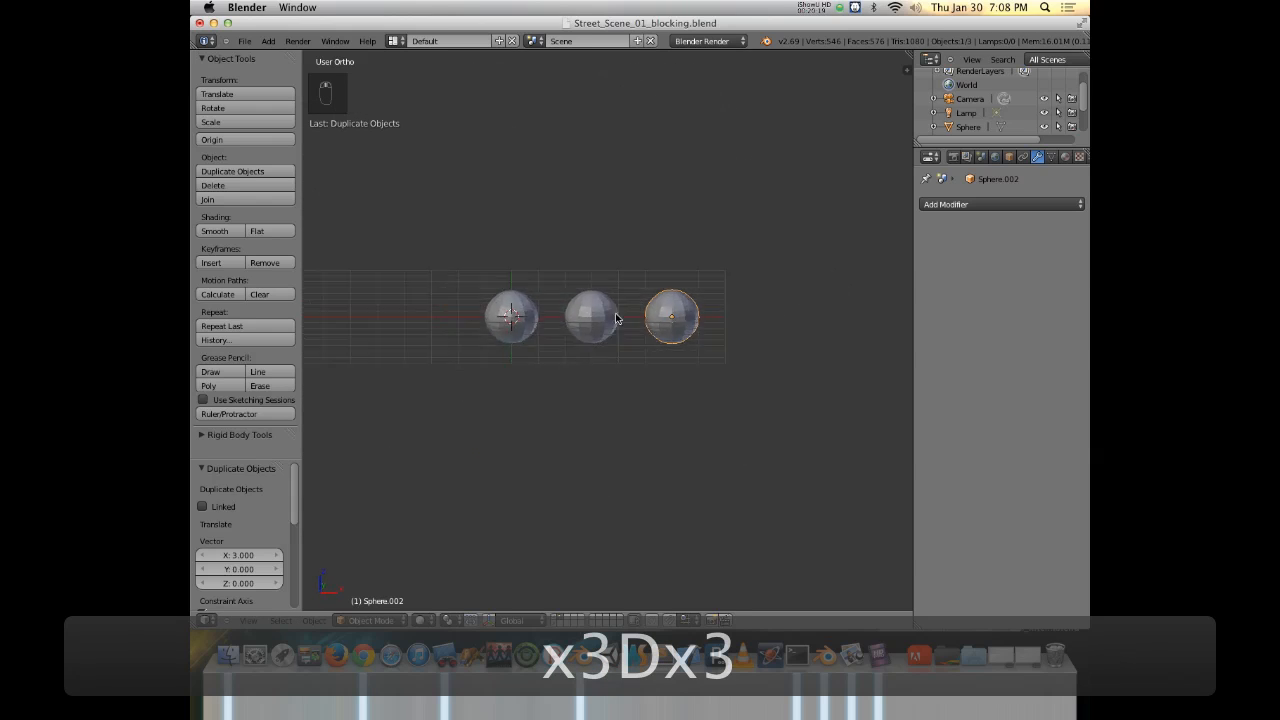
right_click(514, 312)
middle_click_drag(514, 312, 617, 437)
scroll(517, 306, "up", 6)
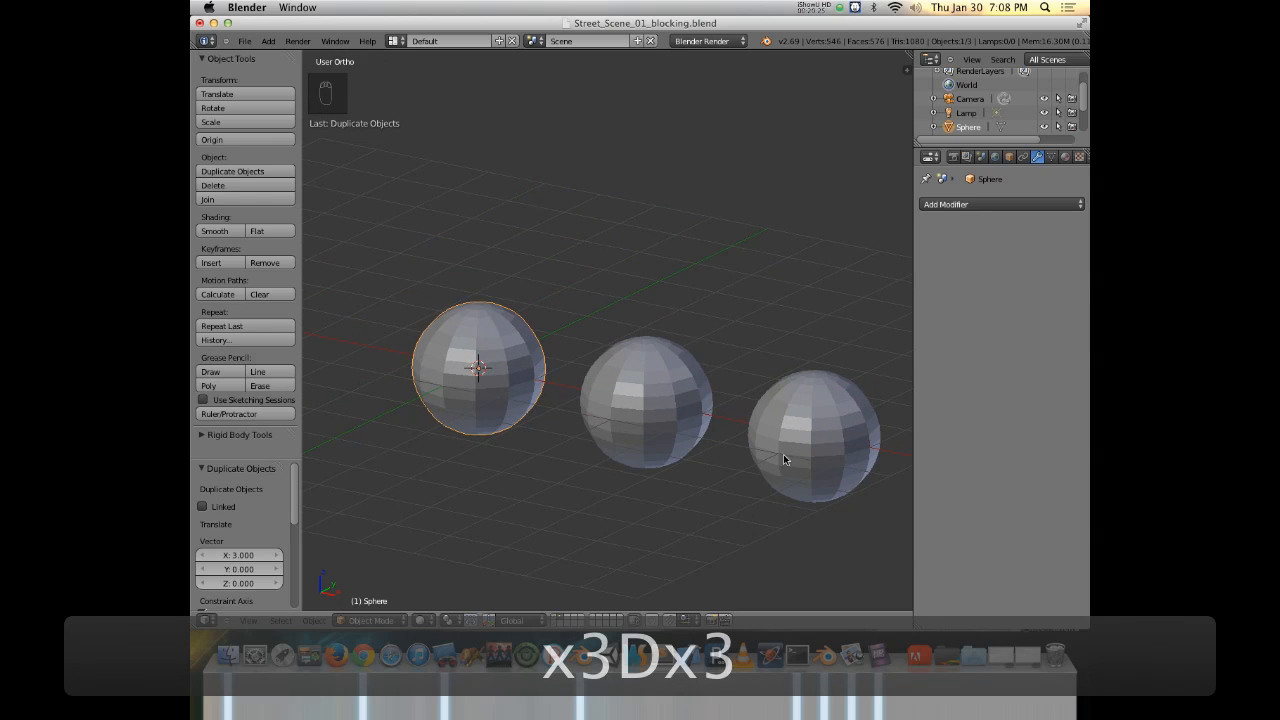
scroll(784, 460, "down", 2)
middle_click_drag(528, 357, 574, 413)
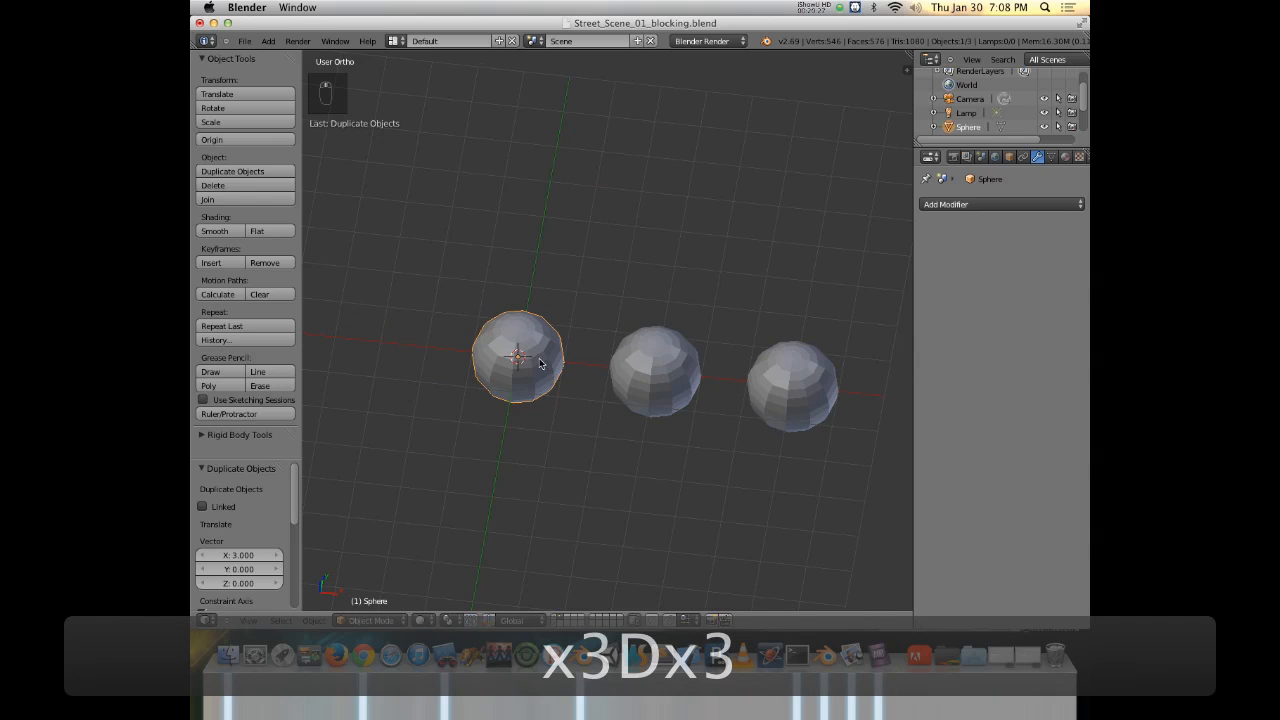
right_click(690, 362, "shift")
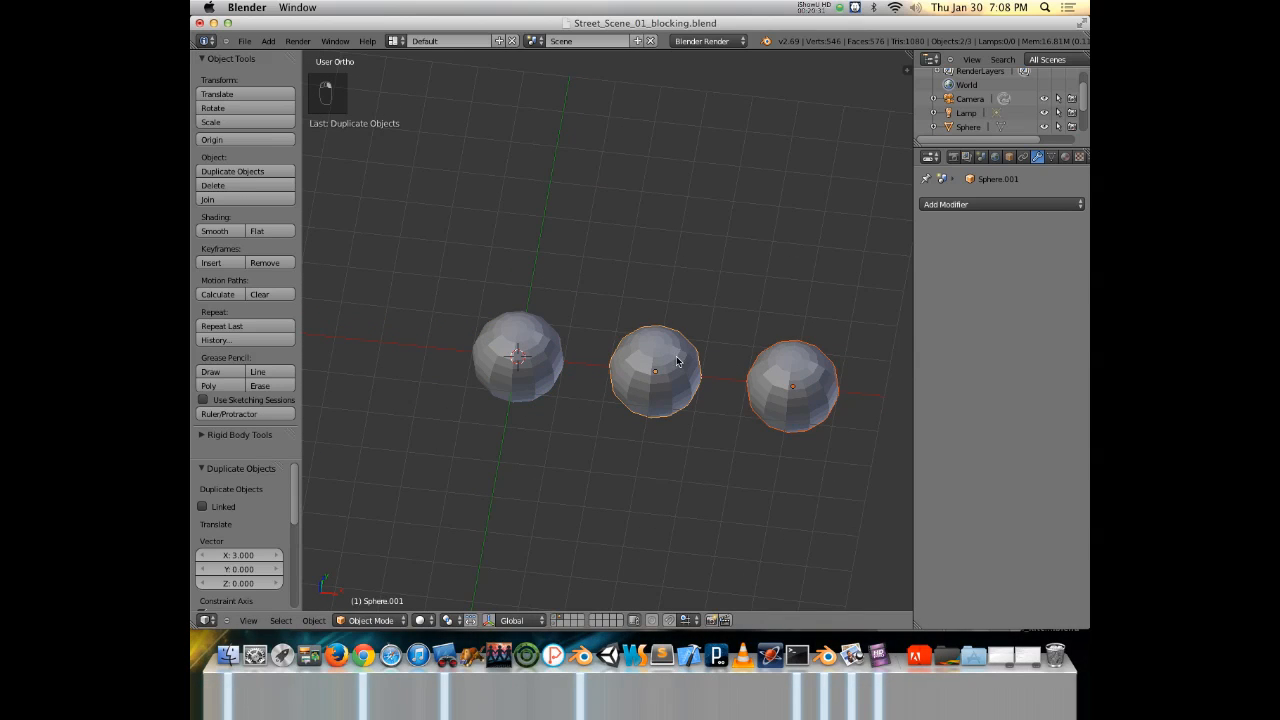
key("x")
left_click(740, 382)
Add an Array modifier to the remaining sphere and check its Fit Type options, keeping Fixed Count.
right_click(525, 330)
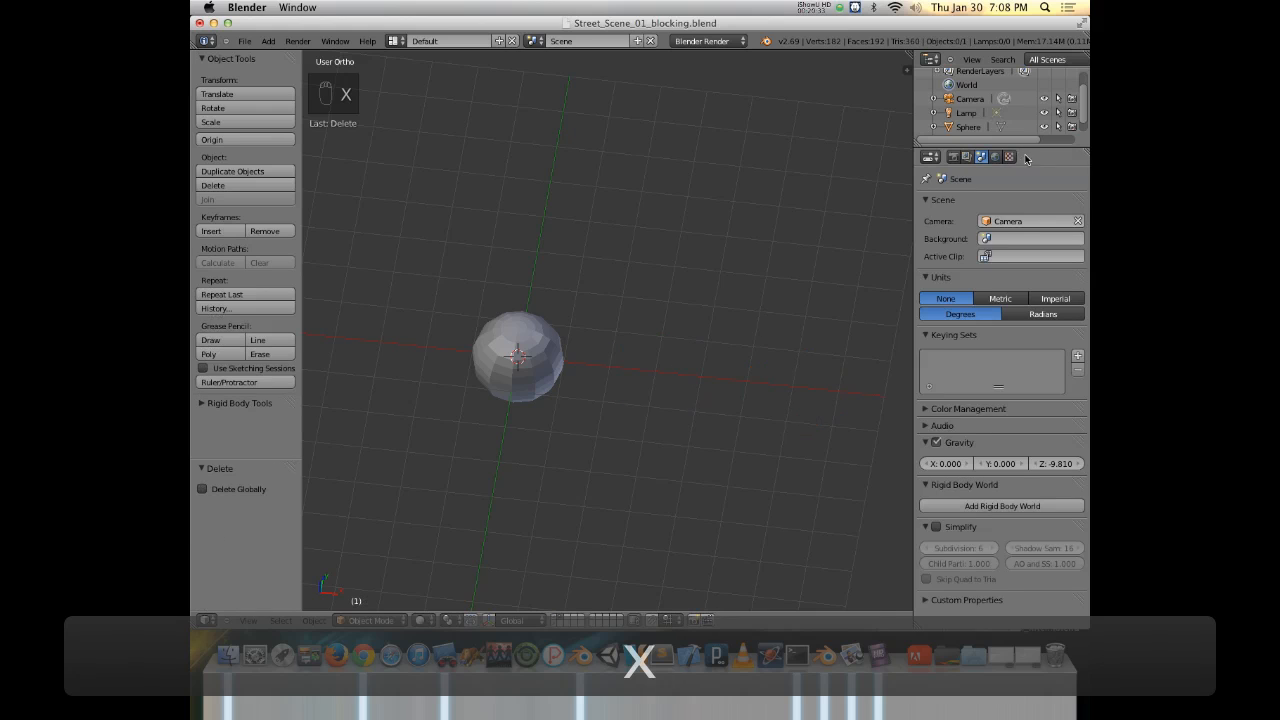
left_click(1037, 156)
left_click(988, 203)
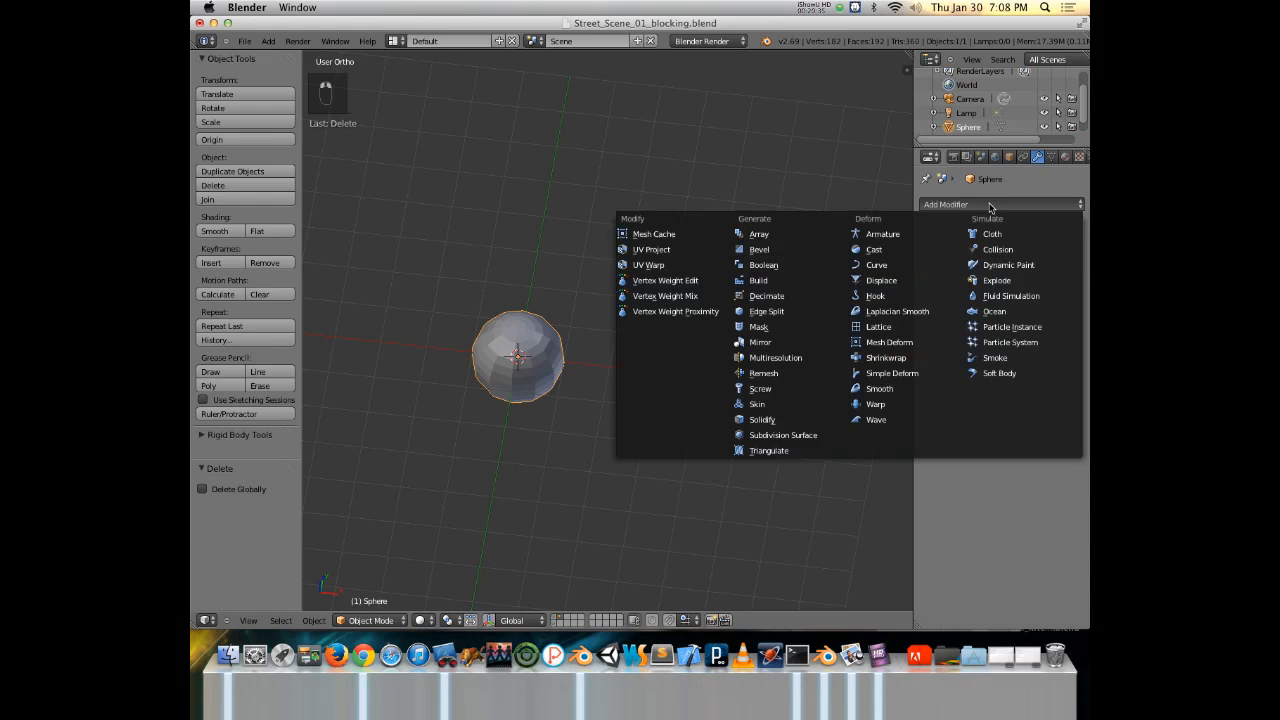
left_click(757, 238)
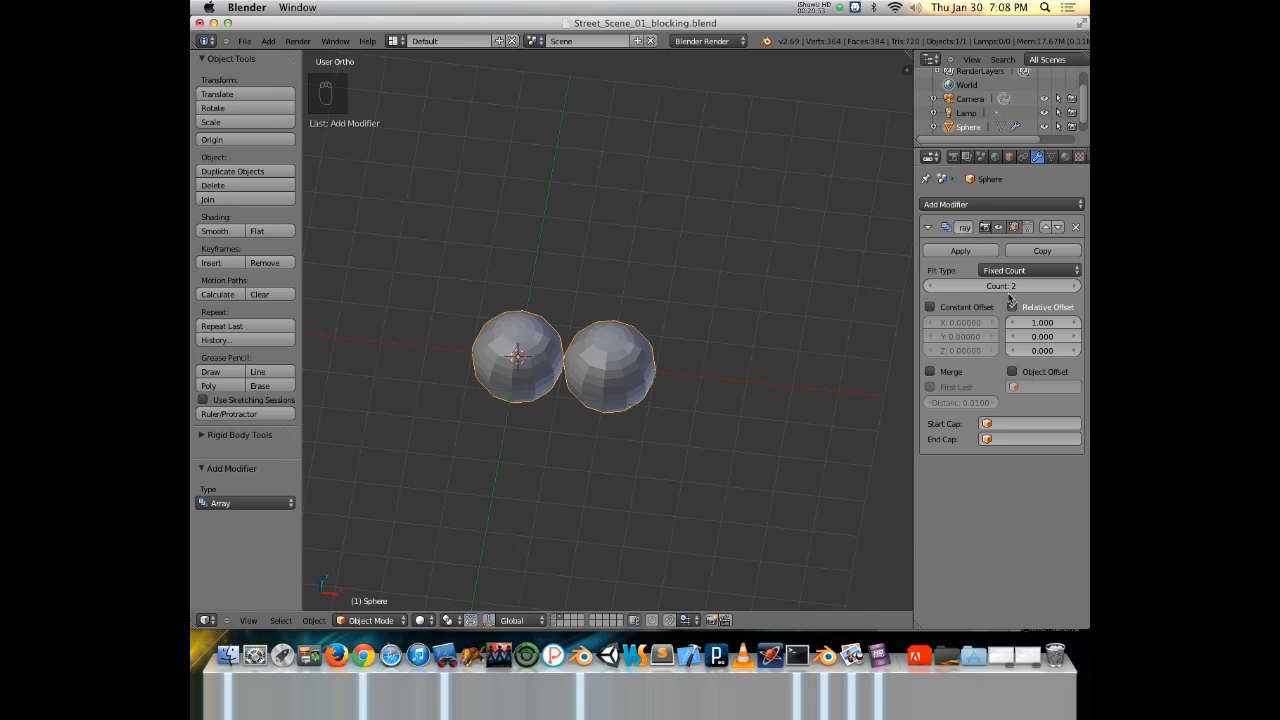
left_click(1038, 272)
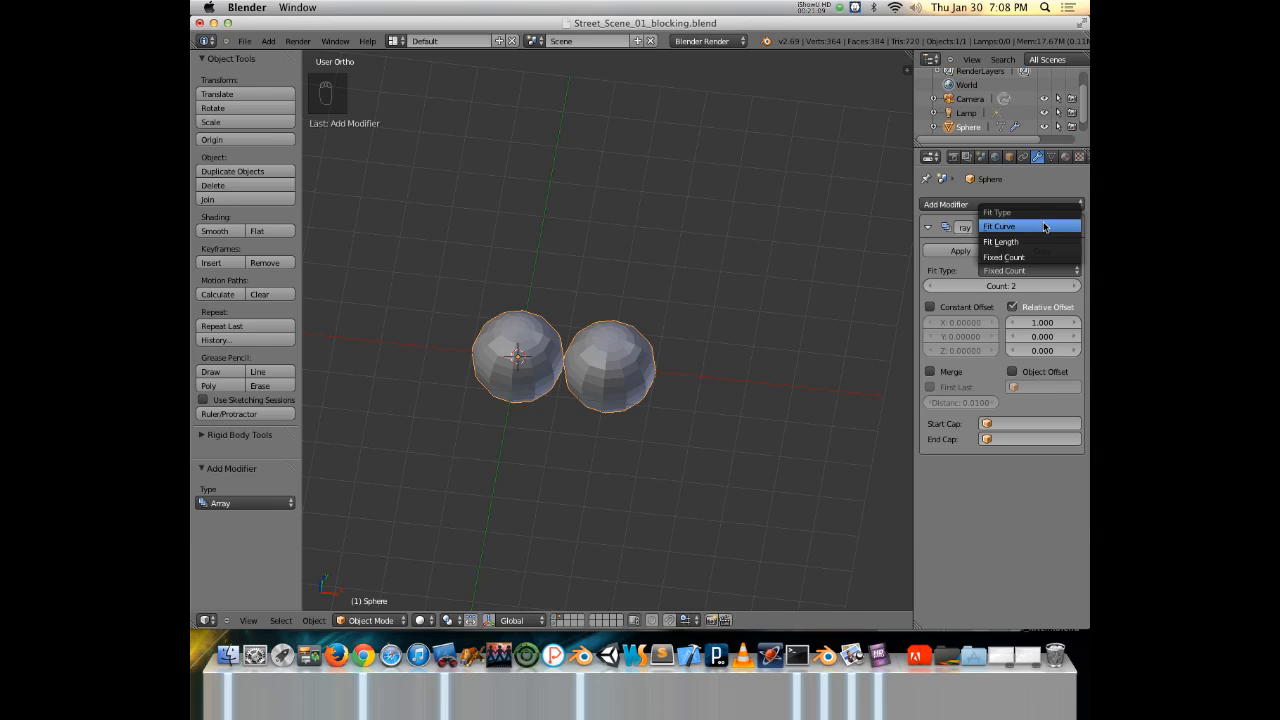
left_click(1052, 189)
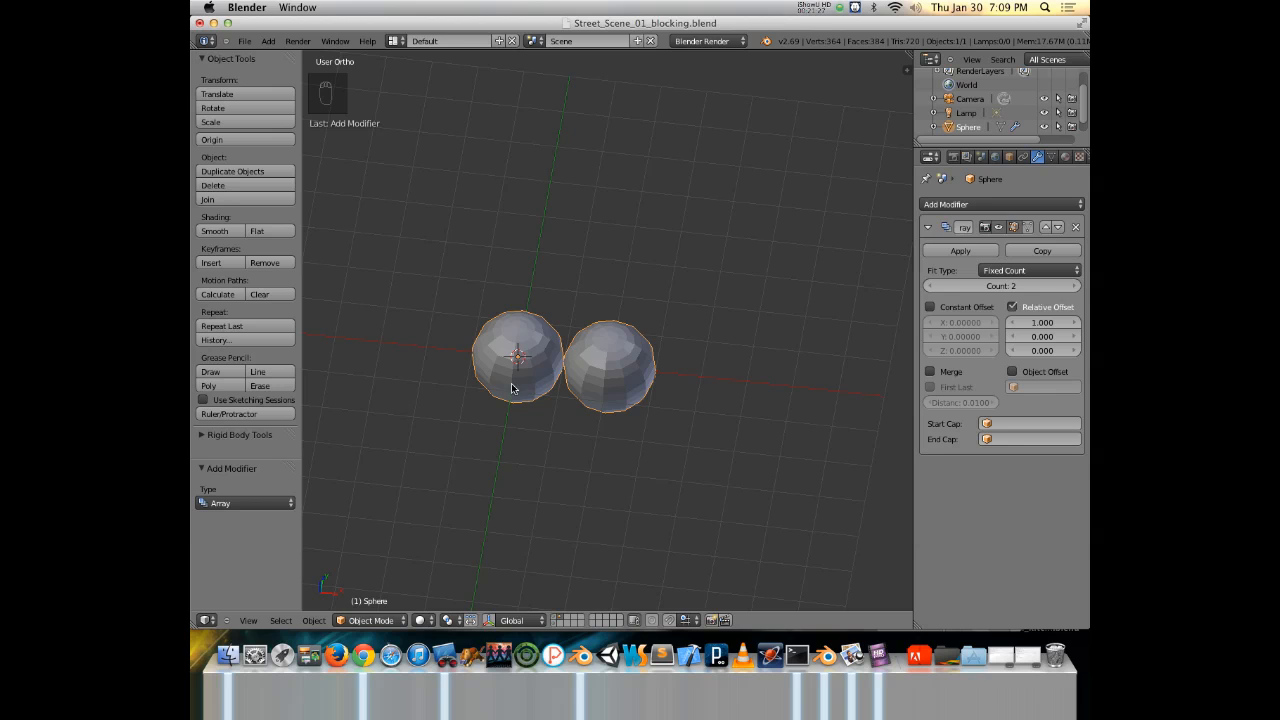
Switch the array from Relative Offset to Constant Offset with X set to 1, and view the result from above.
left_click(929, 306)
left_click(1012, 306)
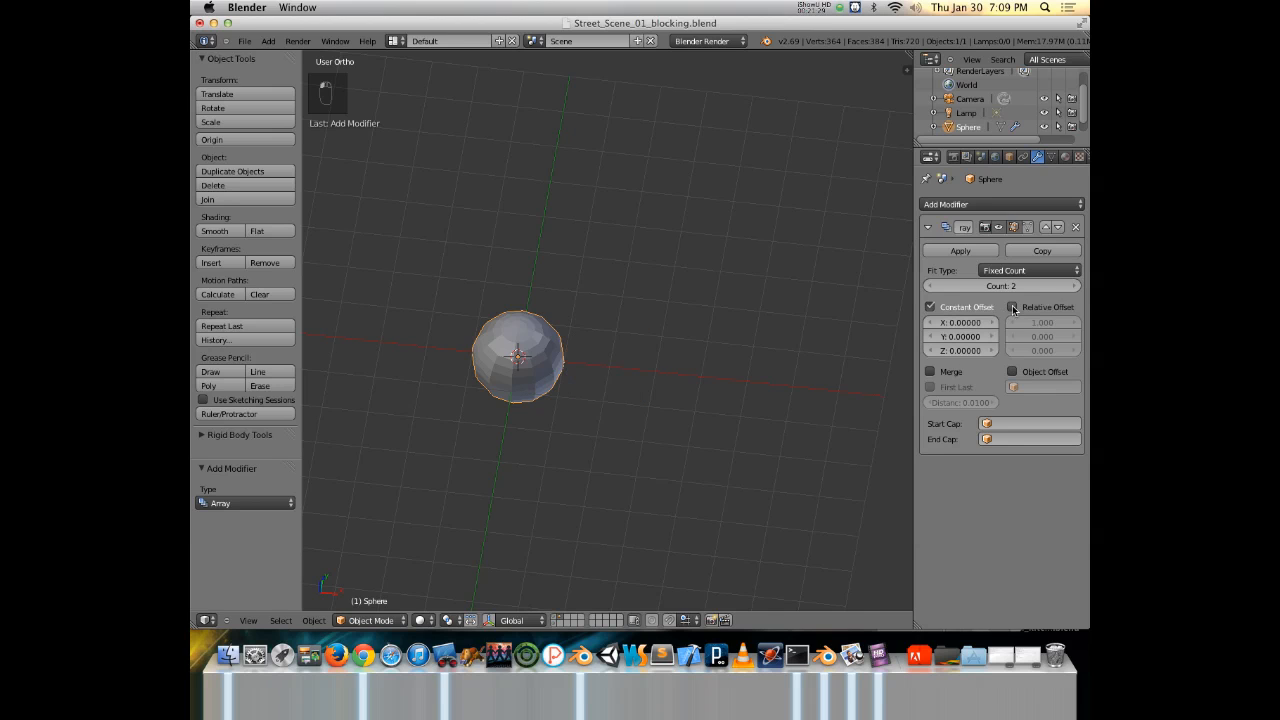
left_click(965, 321)
type("1")
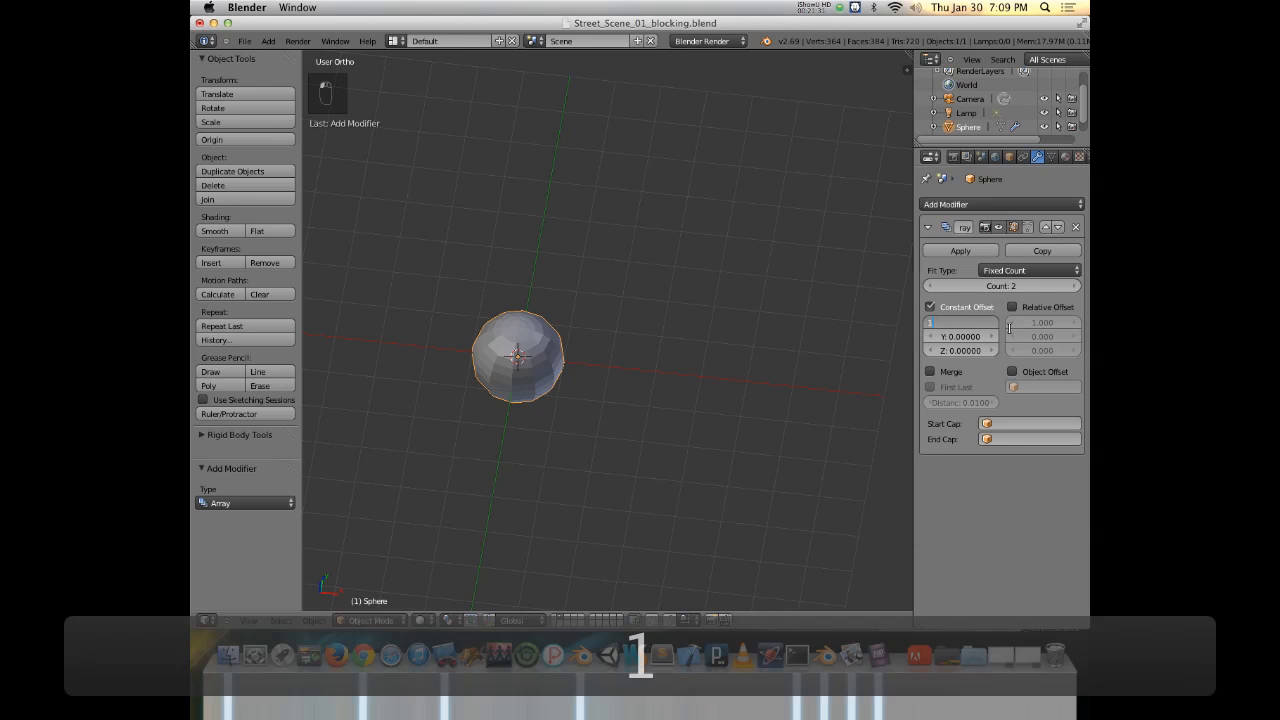
left_click(1010, 329)
middle_click_drag(533, 357, 563, 391)
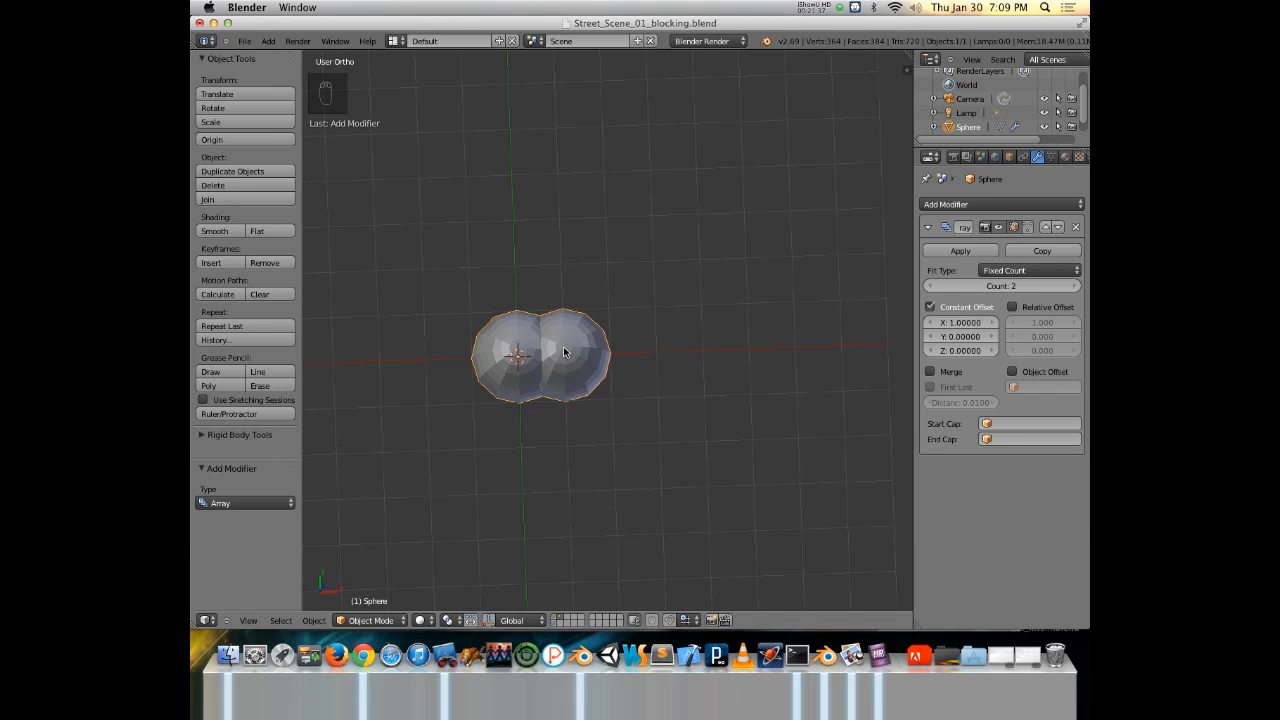
key("KP_7")
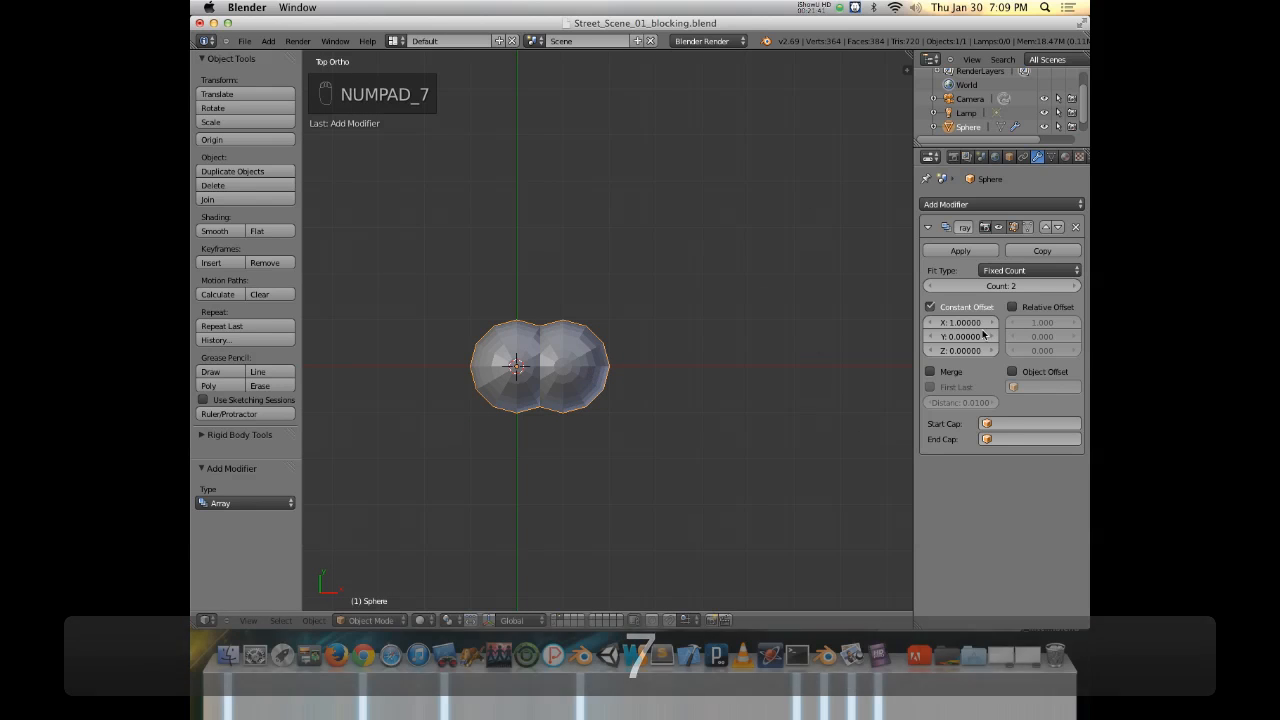
Switch the array back to Relative Offset and try scaling the sphere to test the spacing, cancelling the scale.
left_click(930, 307)
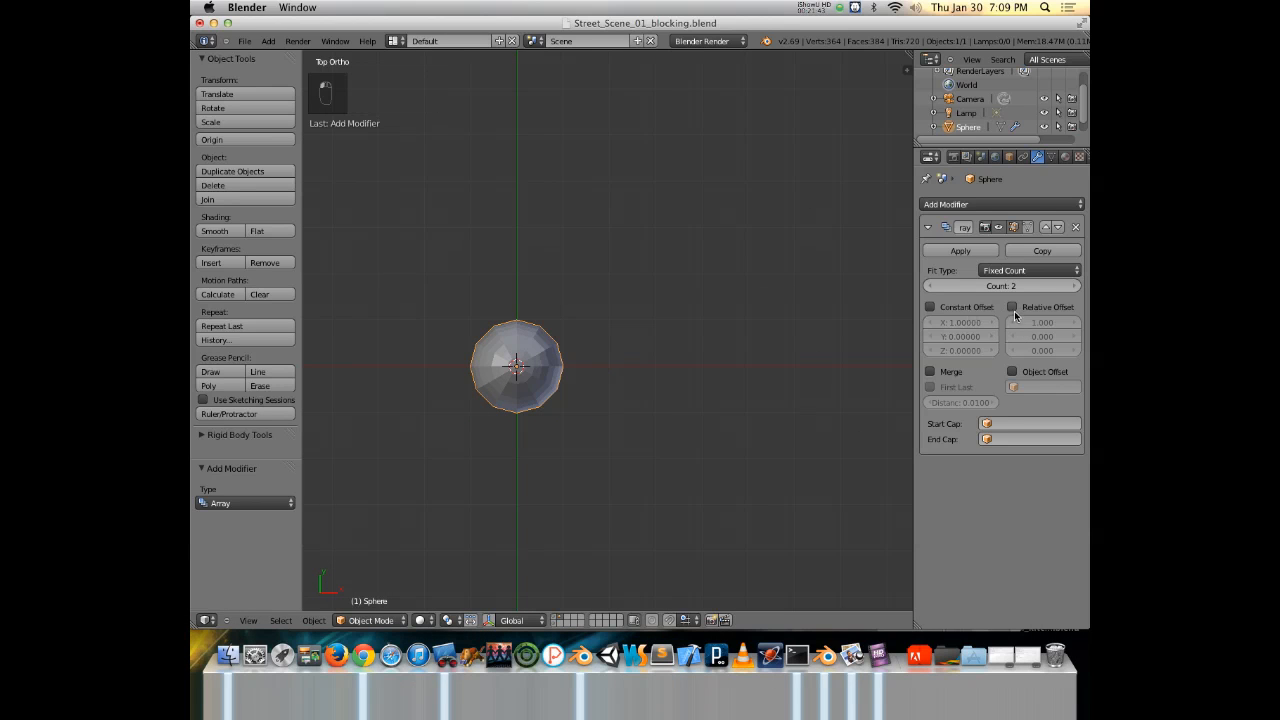
left_click(1012, 307)
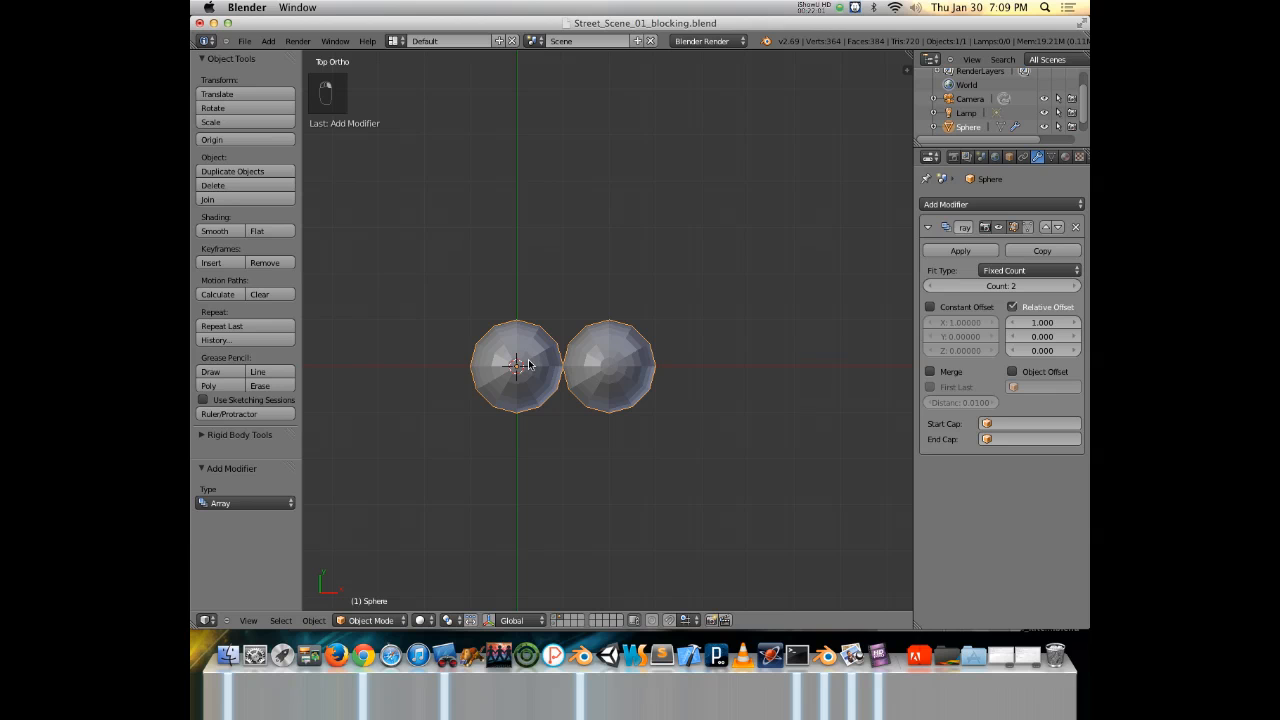
key("s")
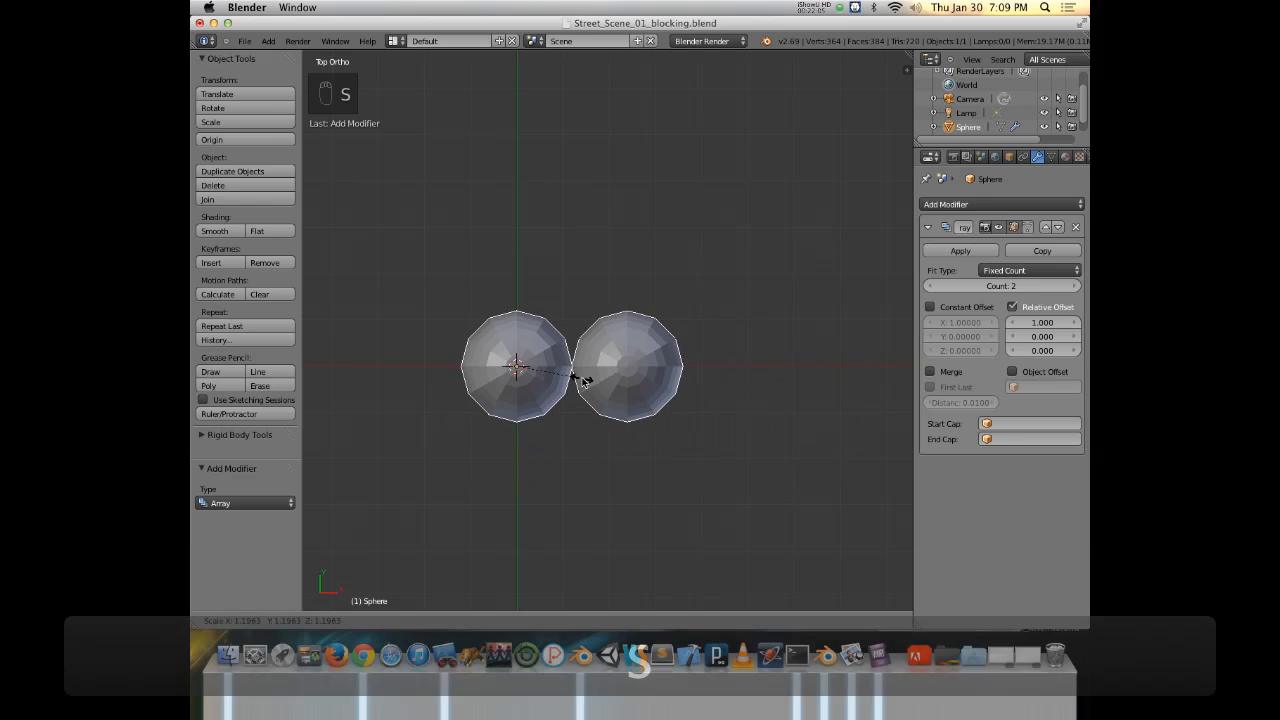
right_click(640, 380)
Enable Object Offset in the sphere's Array modifier alongside Relative Offset.
middle_click_drag(647, 391, 637, 350)
middle_click_drag(774, 353, 659, 280, "shift")
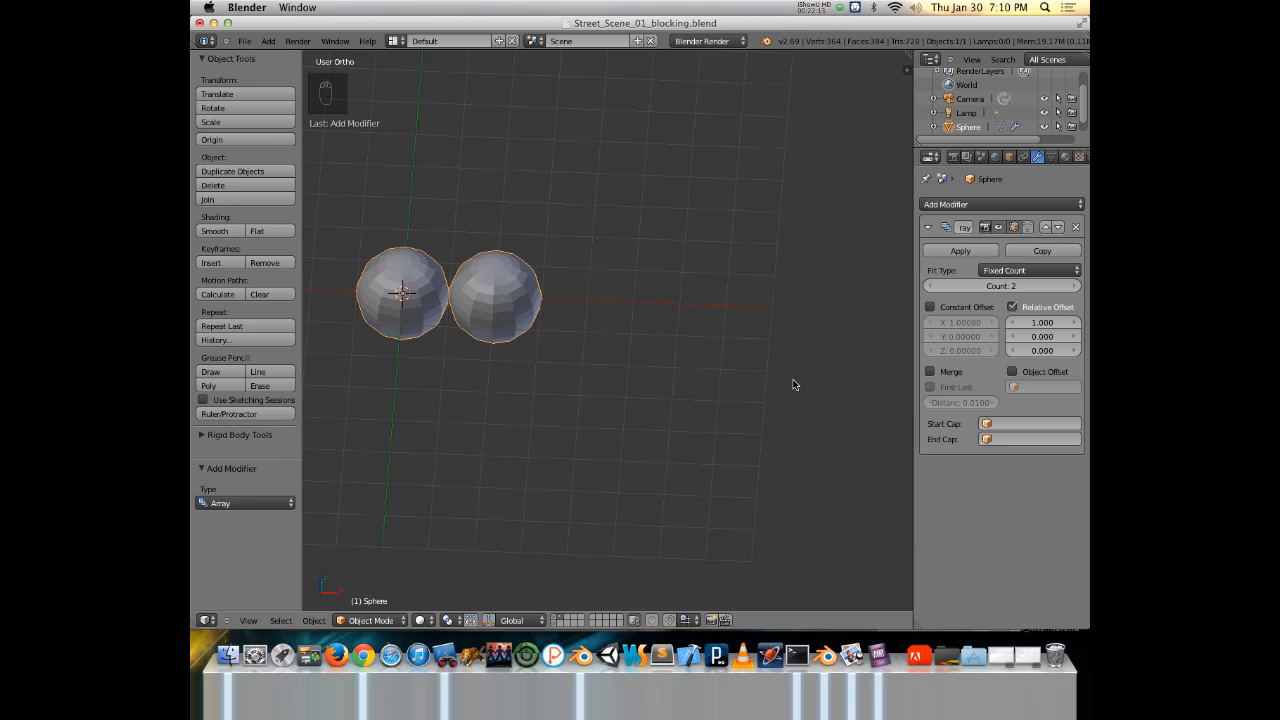
middle_click_drag(683, 357, 734, 323)
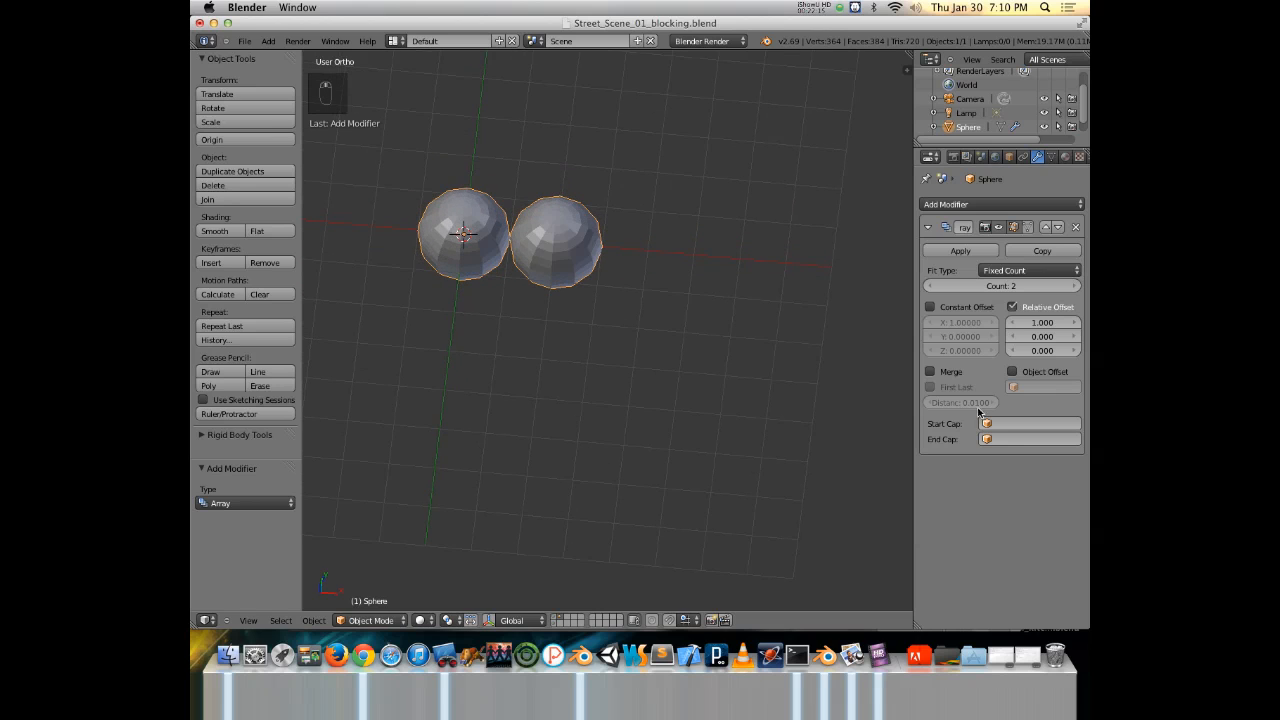
left_click(1013, 373)
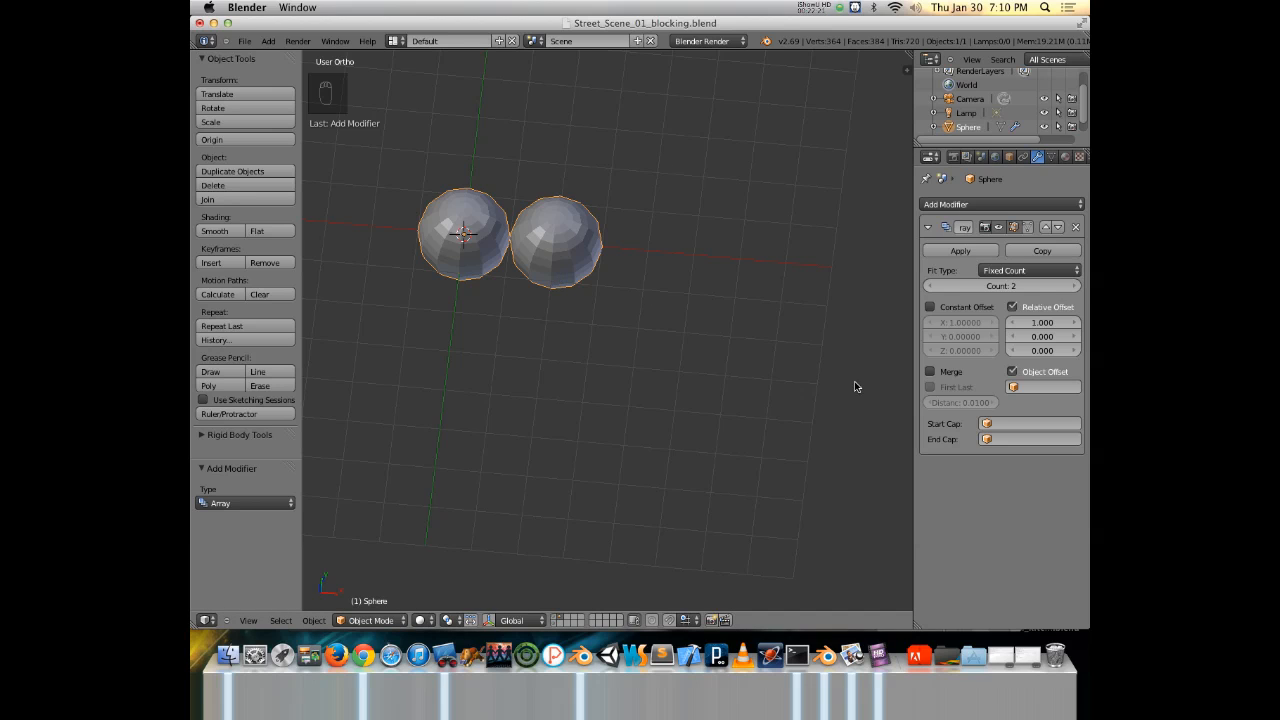
Disable Object Offset in the sphere's Array modifier and try the Merge option, leaving it off.
left_click(1013, 373)
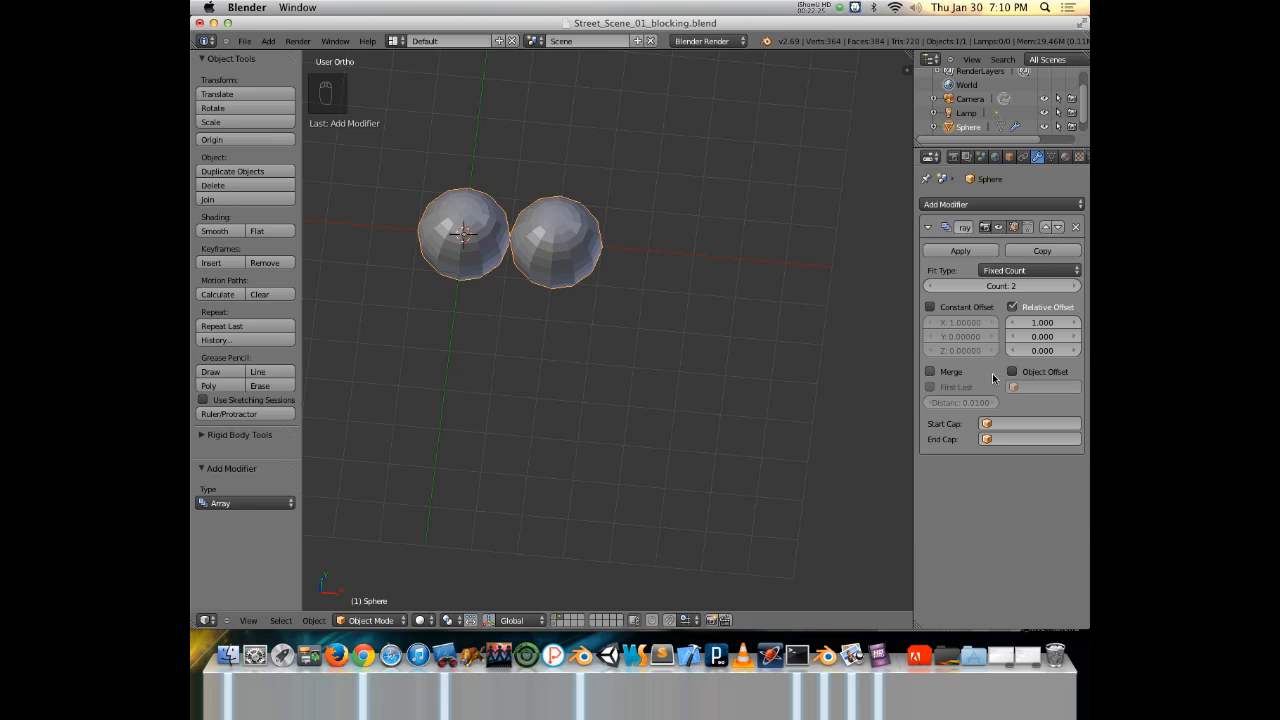
left_click(931, 372)
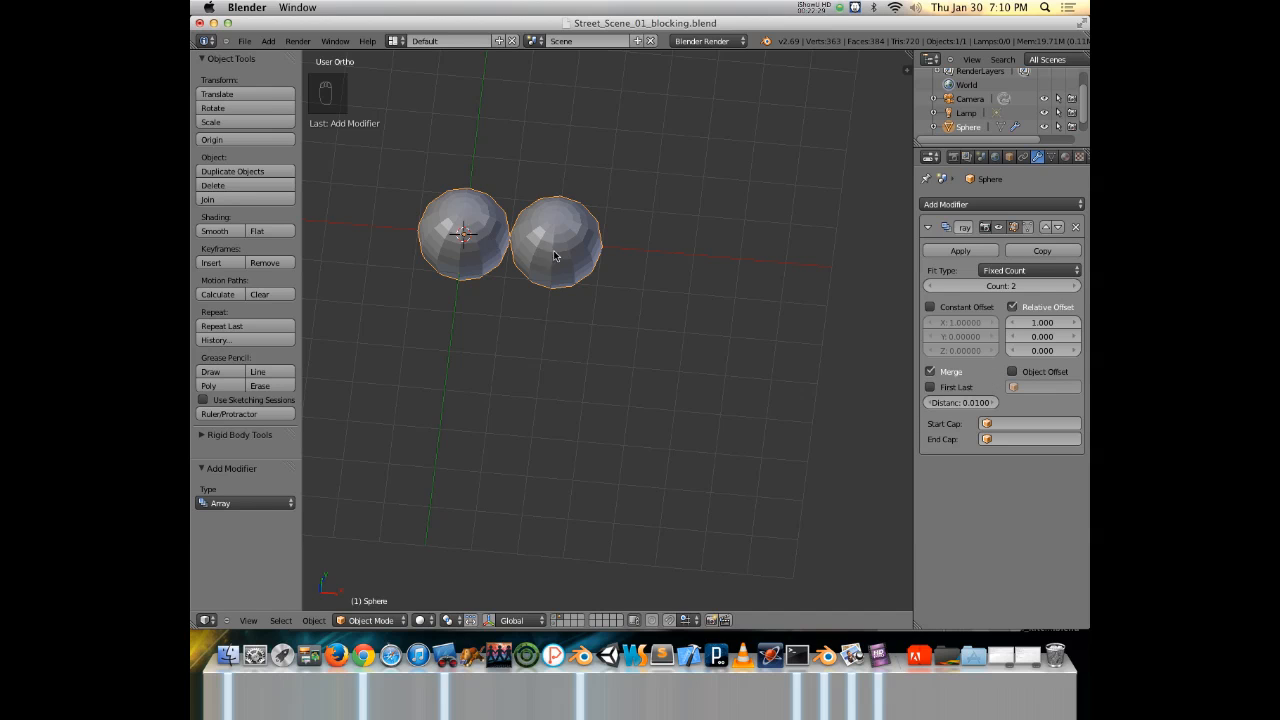
left_click(931, 372)
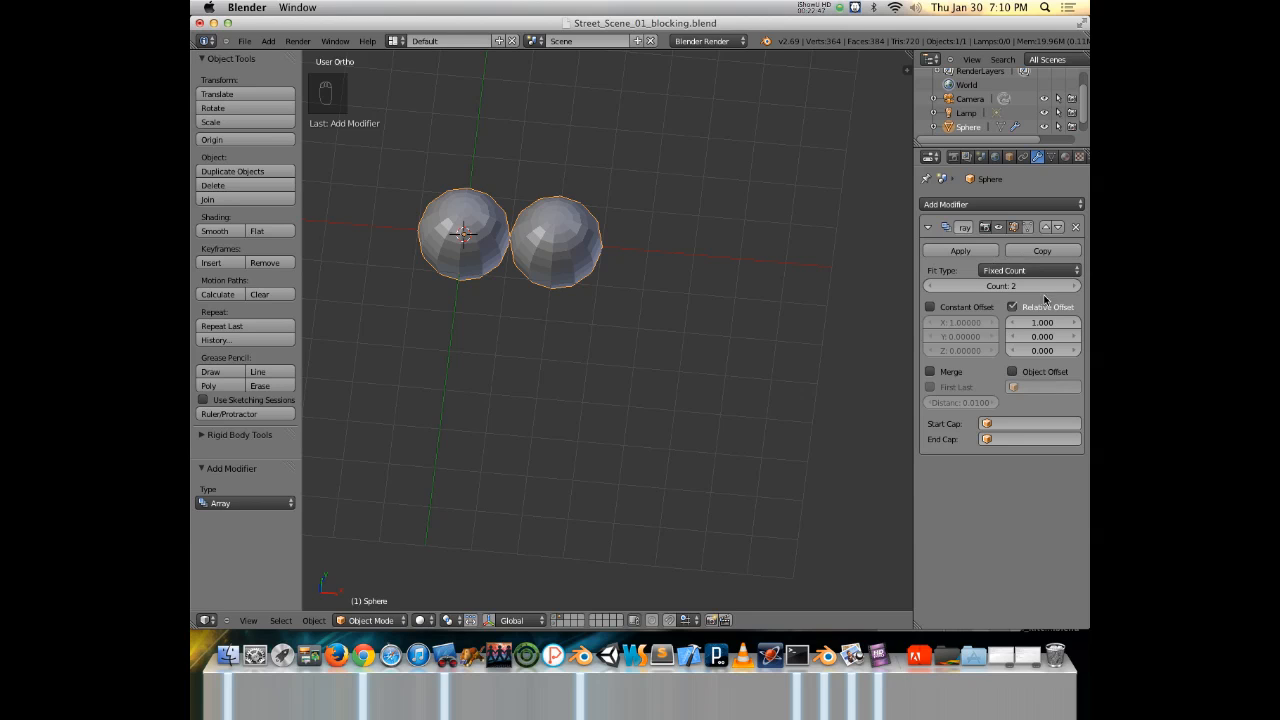
Raise the sphere array's count to 10 and reduce it to 8.
left_click_drag(982, 288, 1030, 288)
scroll(749, 337, "down", 5)
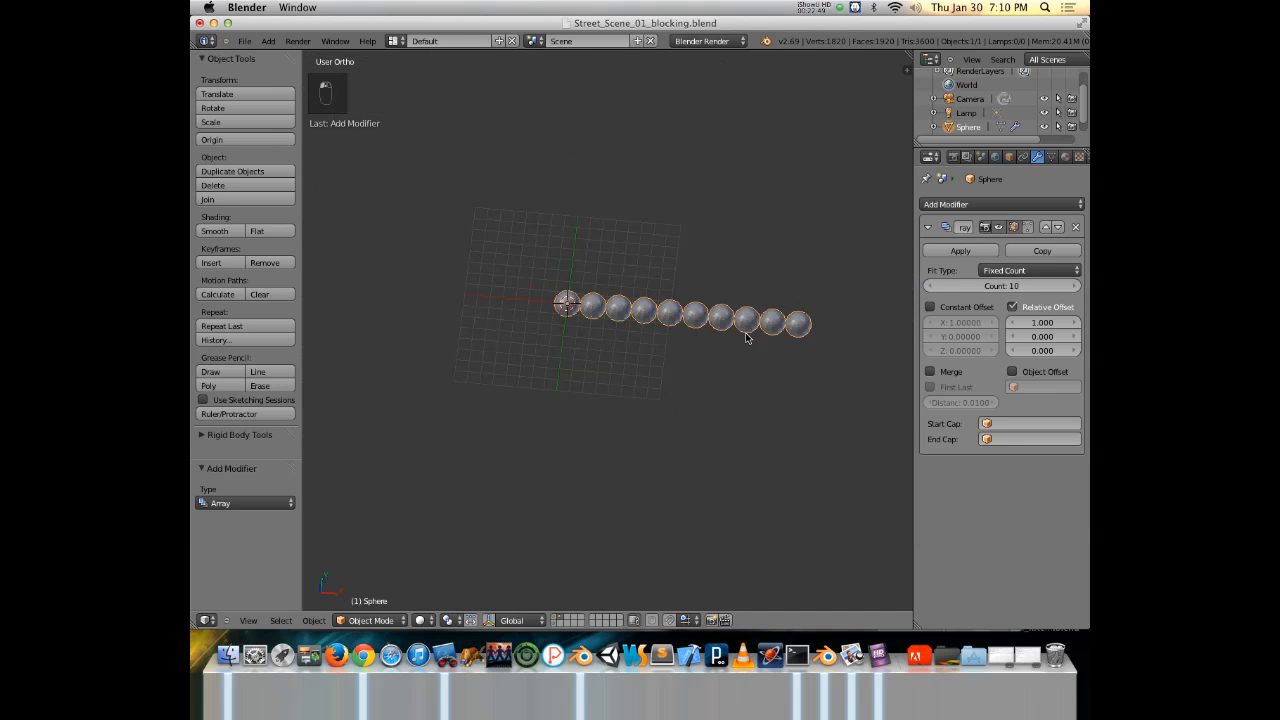
left_click_drag(1014, 285, 877, 303)
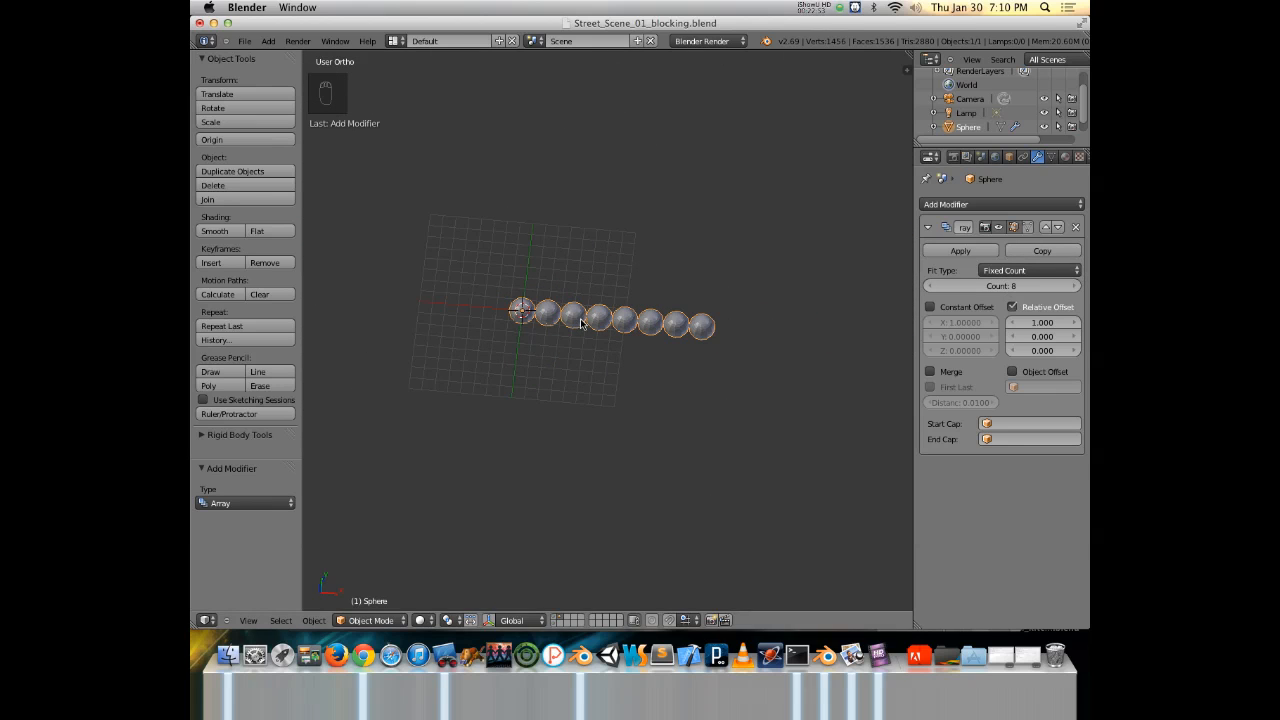
Extrude a ring of faces around the top of the original sphere upward about 1.2 units to test the array.
key("Tab")
scroll(543, 322, "up", 6)
middle_click_drag(448, 311, 575, 287, "shift")
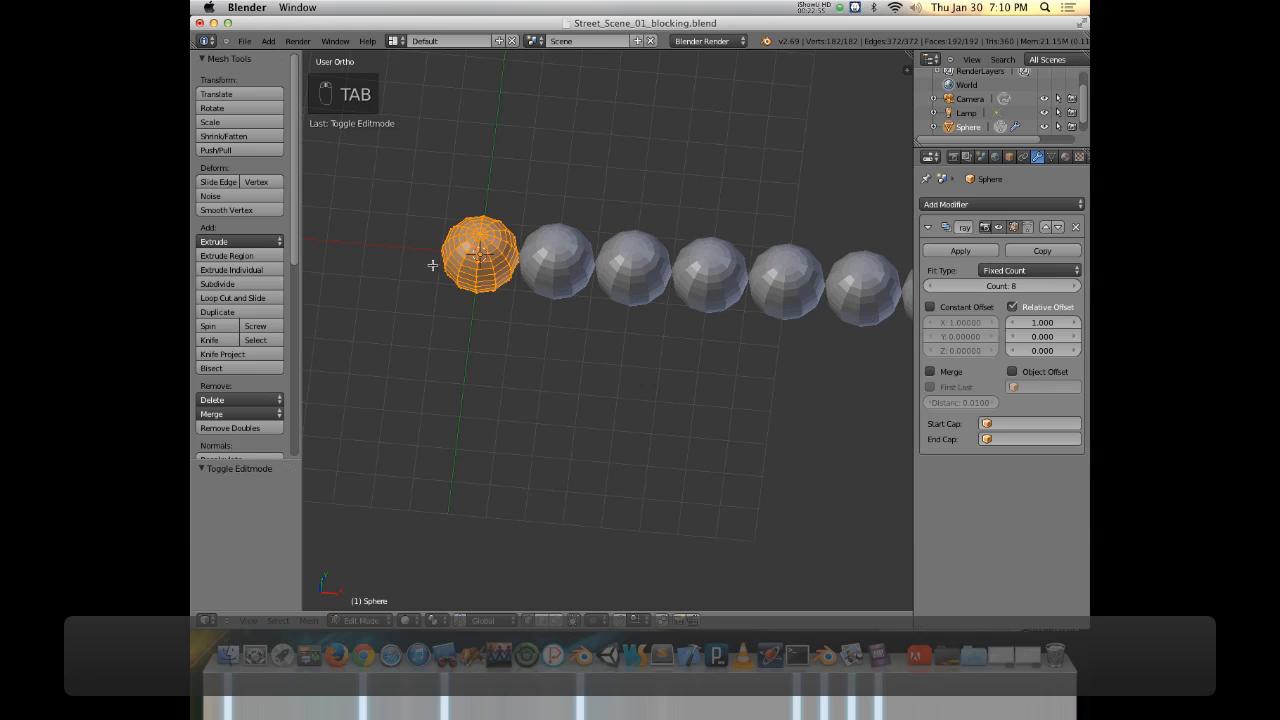
right_click(477, 255, "alt")
right_click(475, 246, "alt+shift")
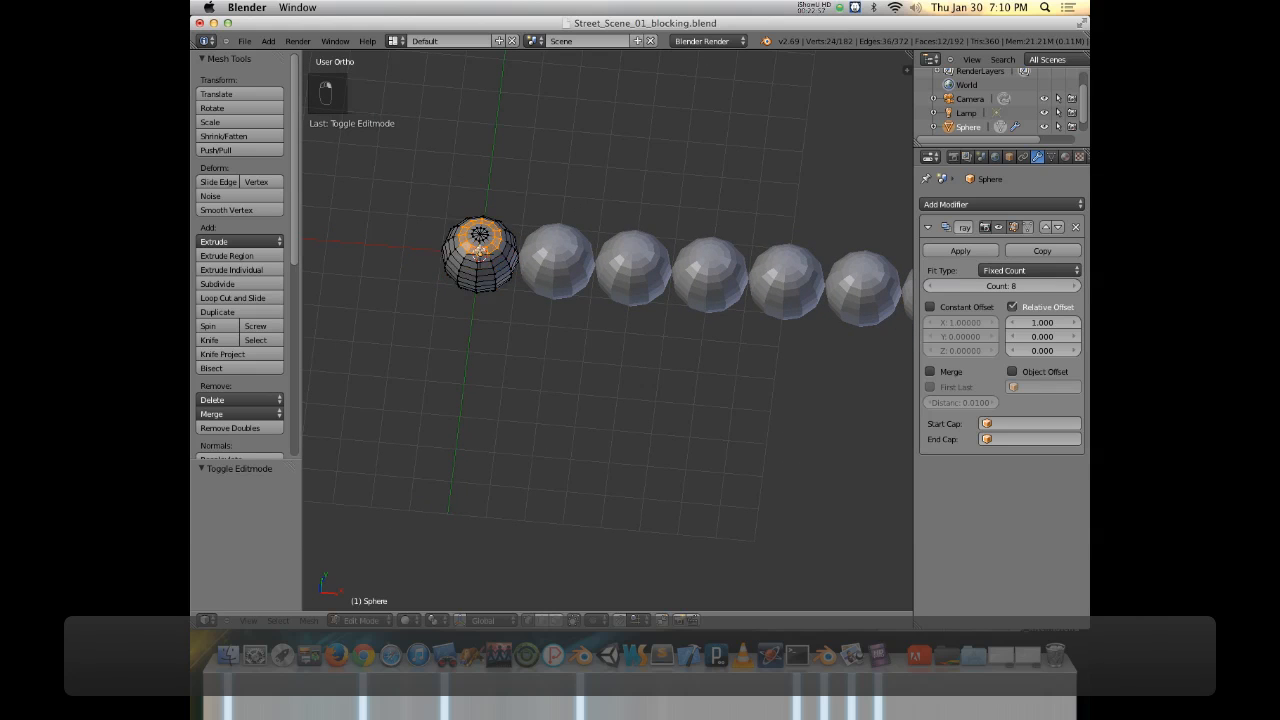
key("e")
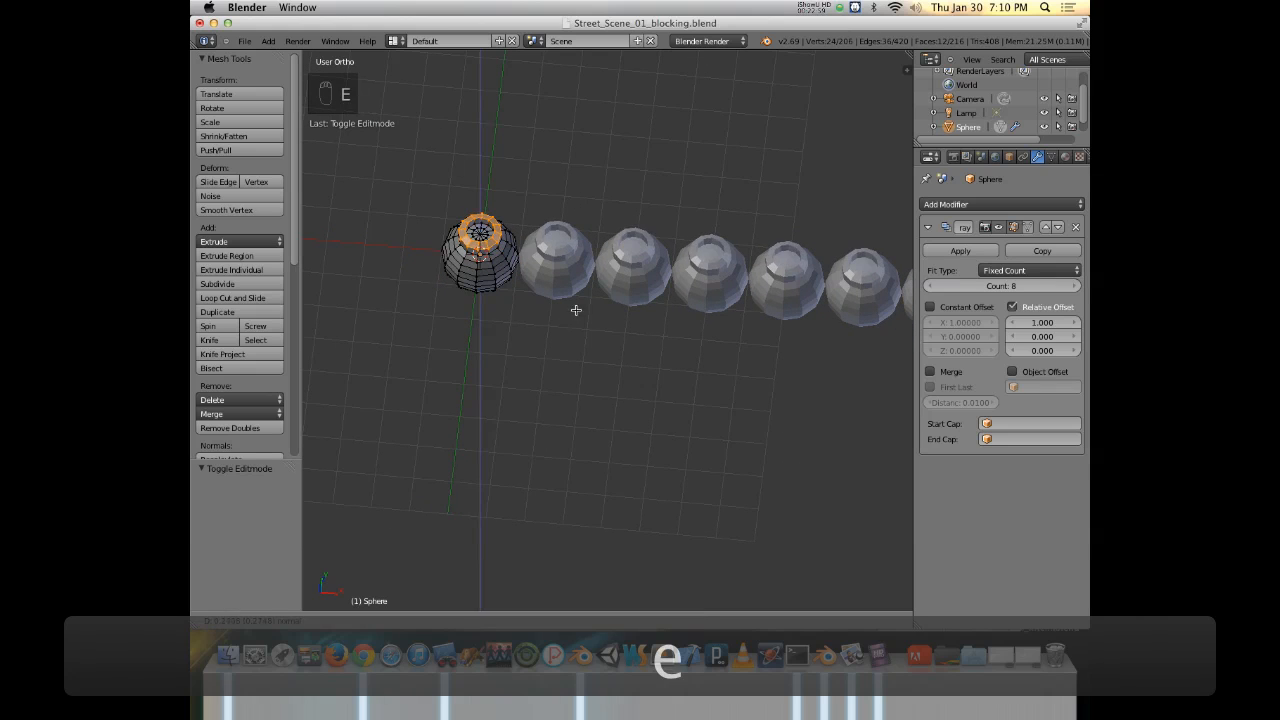
left_click(583, 294)
middle_click_drag(583, 294, 700, 289)
scroll(654, 280, "down", 3)
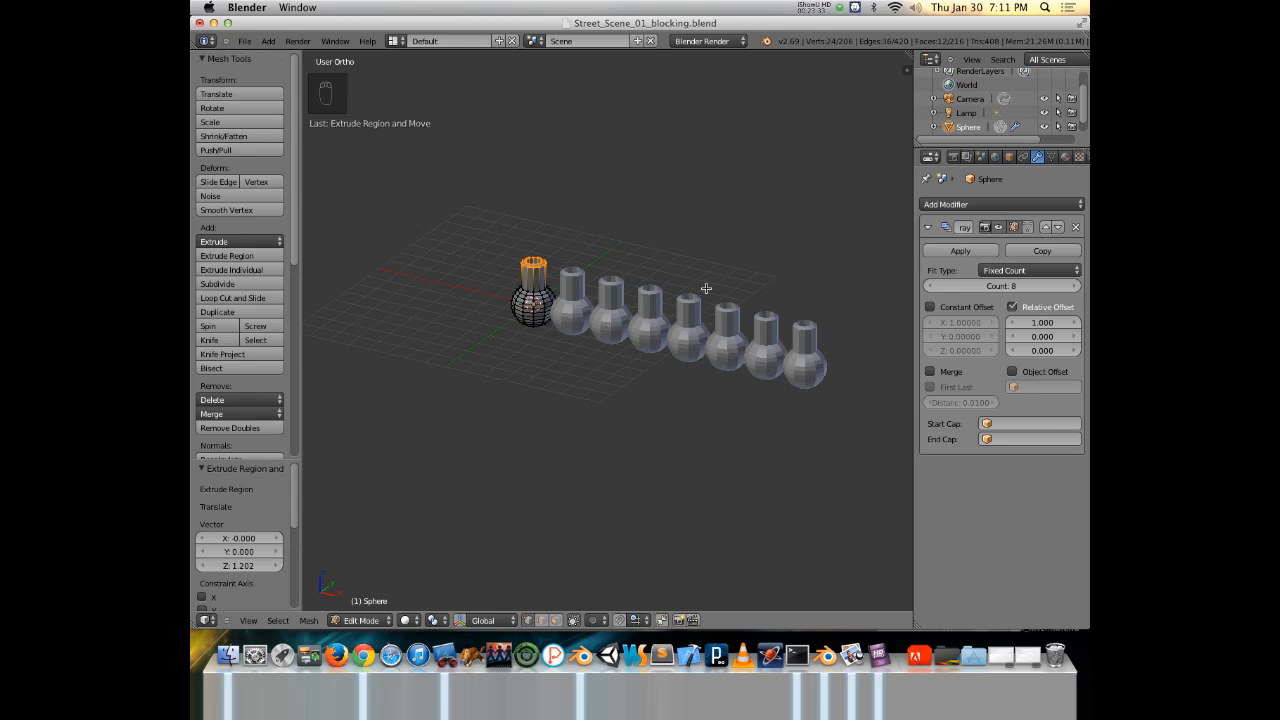
Leave Edit Mode and delete the arrayed test sphere.
key("Tab")
key("x")
left_click(642, 328)
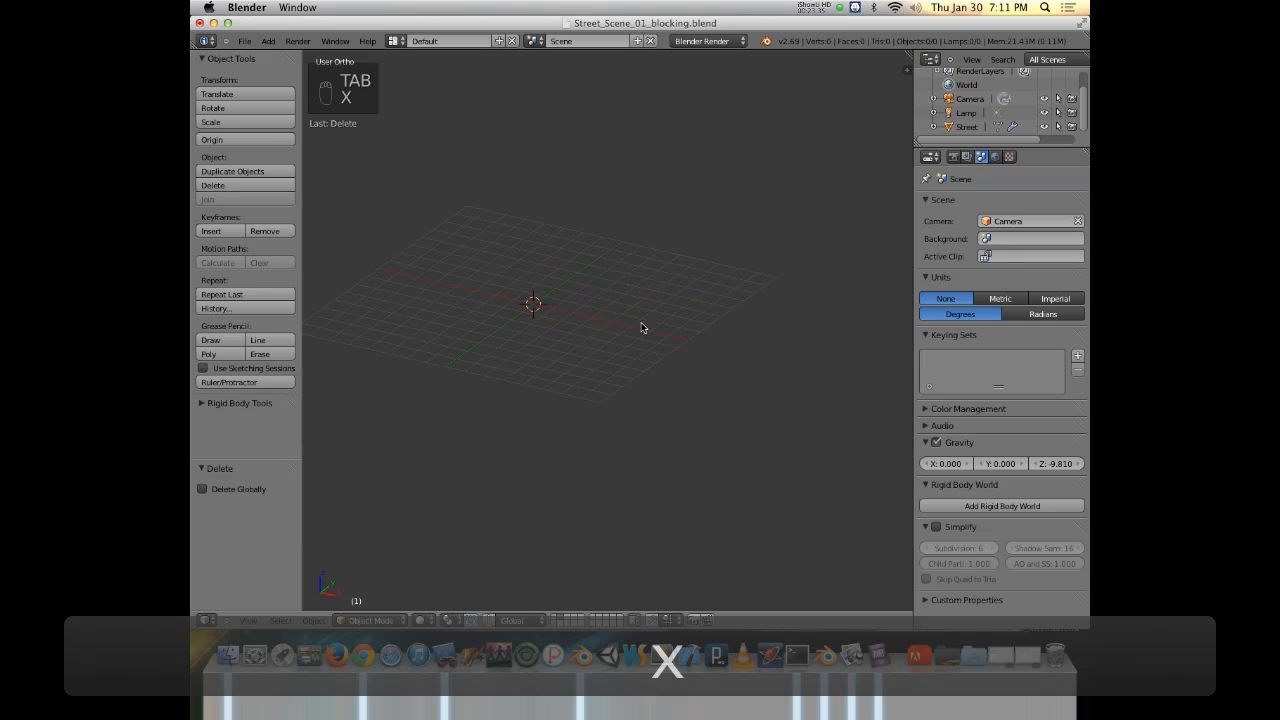
Return to layer 1, add an Array modifier to the street, and collapse its Mirror modifier.
key("1")
scroll(600, 332, "up", 3)
right_click(534, 282)
middle_click_drag(525, 296, 720, 290)
left_click(977, 204)
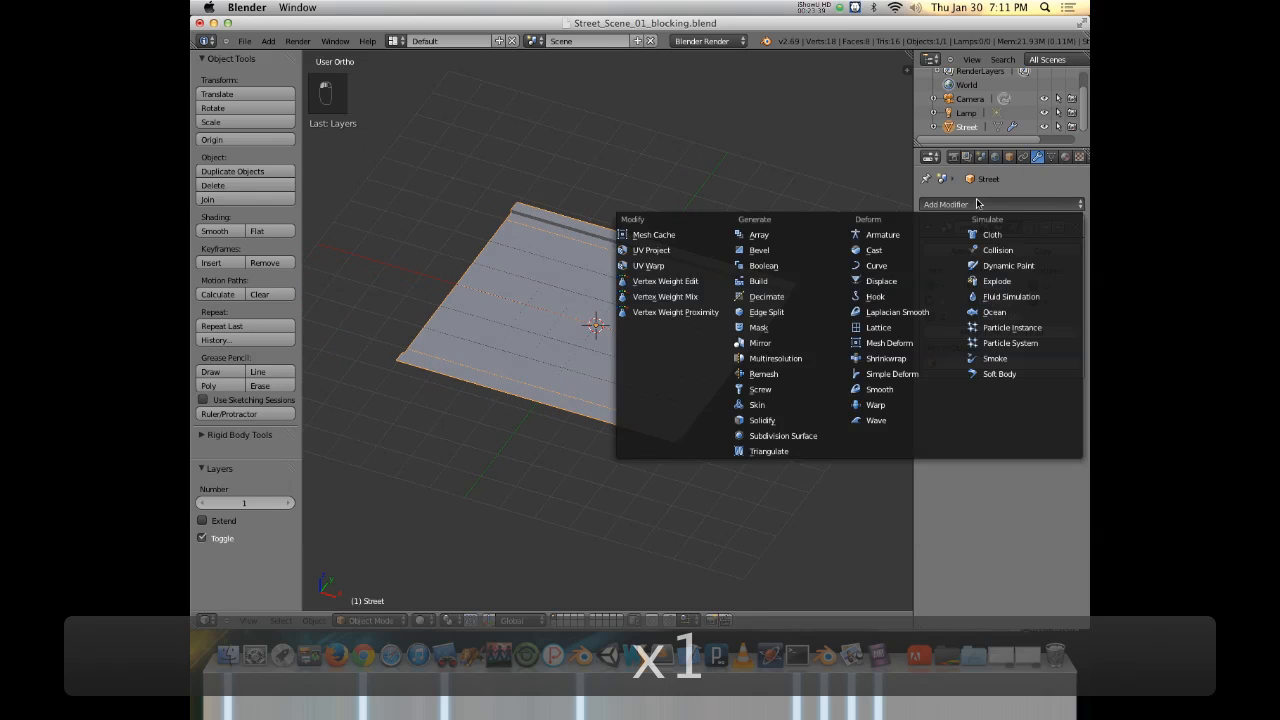
left_click(745, 235)
scroll(744, 366, "down", 3)
middle_click_drag(744, 366, 669, 351)
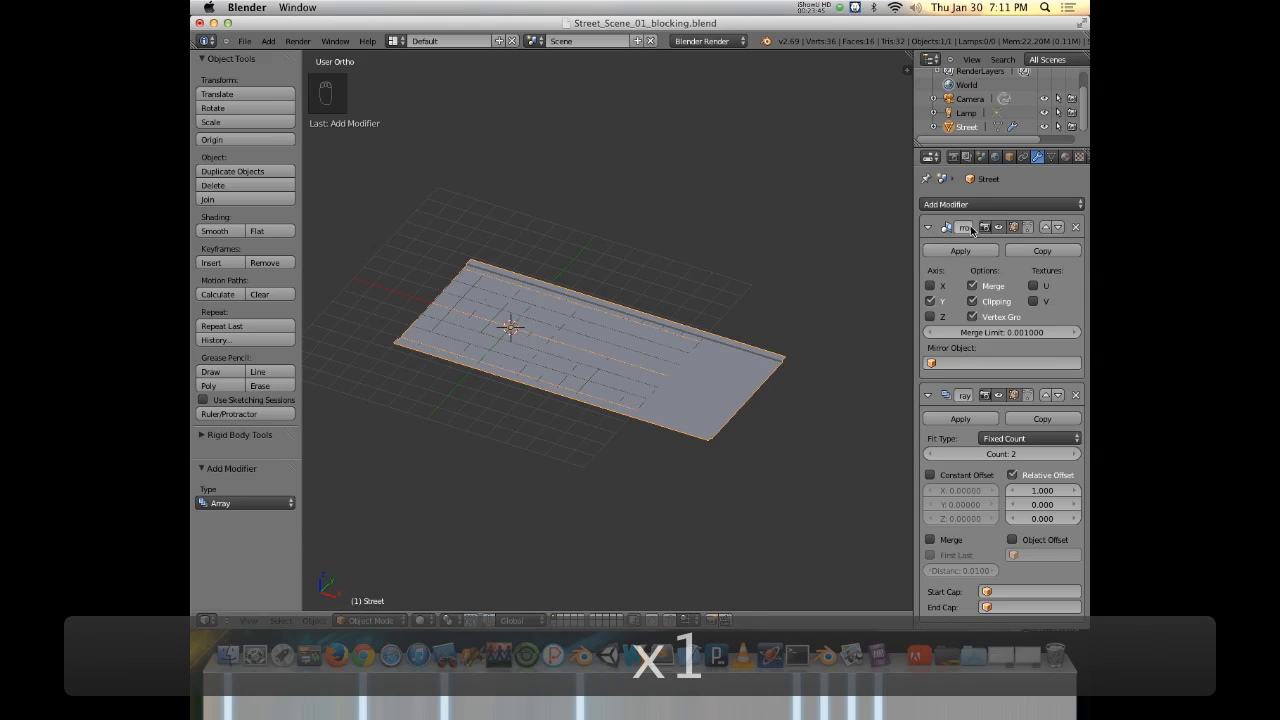
left_click(927, 228)
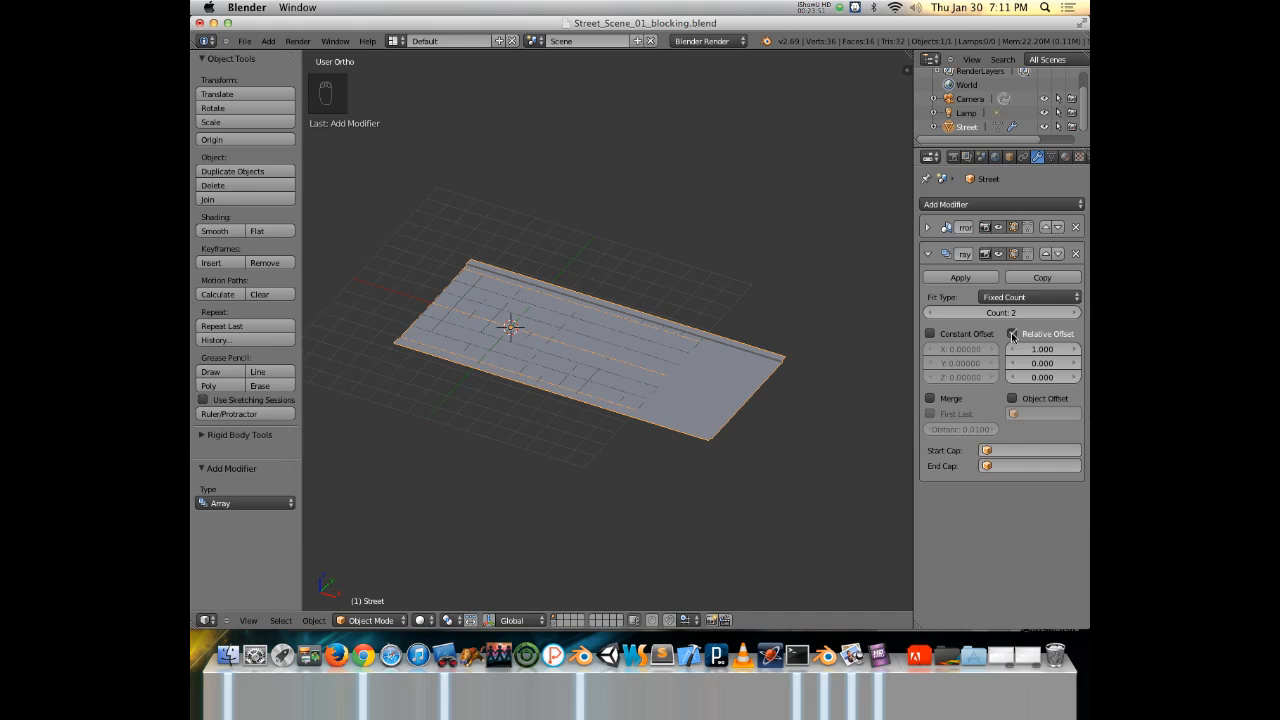
Trace the street's direction with a temporary Grease Pencil mark, erase it, and check the Nicollet_Mall.png reference photo in Preview.
key("d")
left_click_drag(580, 328, 768, 424)
mouse_move(777, 380)
right_mouse_down()
mouse_move(817, 426)
mouse_move(546, 328)
mouse_move(556, 332)
right_mouse_up()
key("super+Tab")
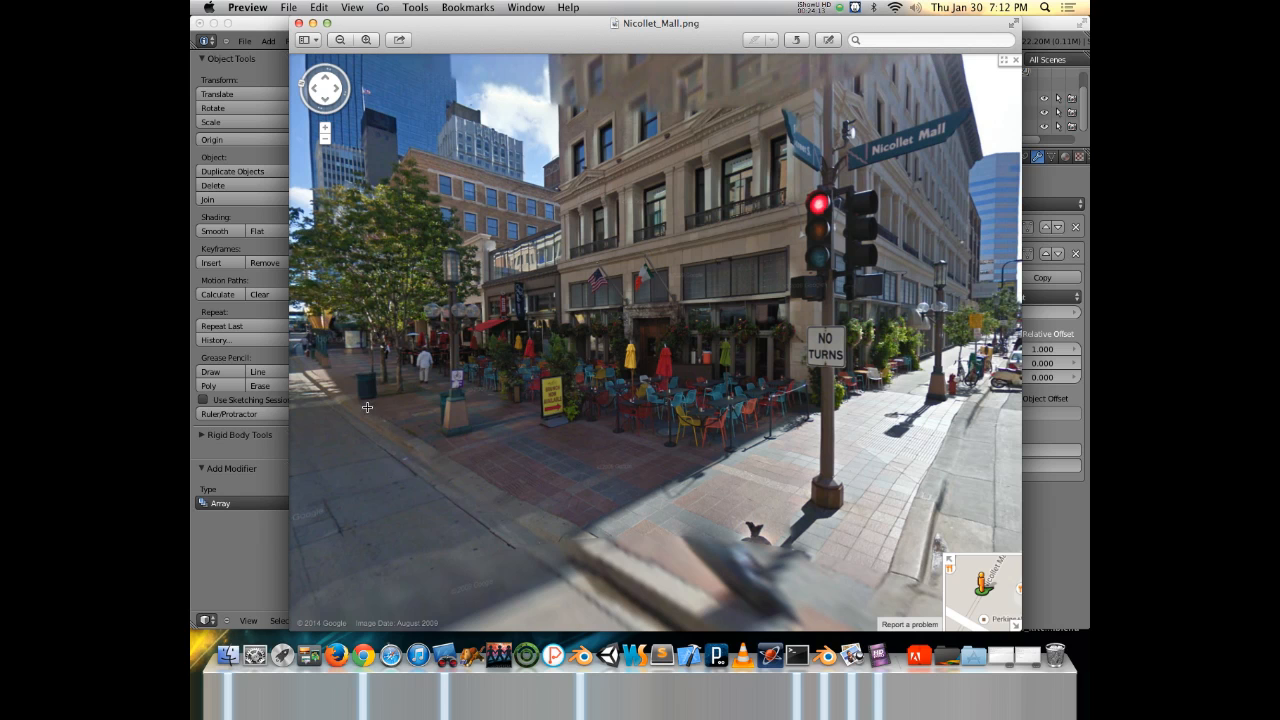
key("super+Tab")
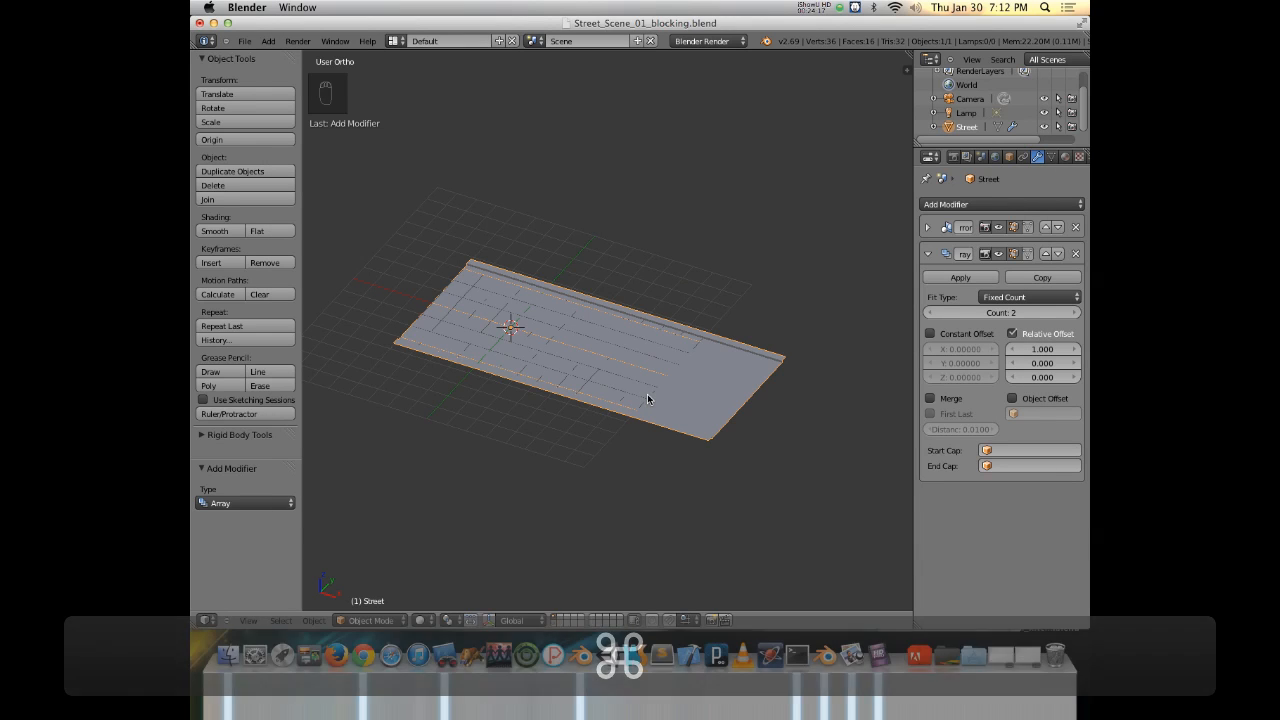
Set the street array's relative X offset to -1 so the copy extends the opposite way.
left_click(1042, 349)
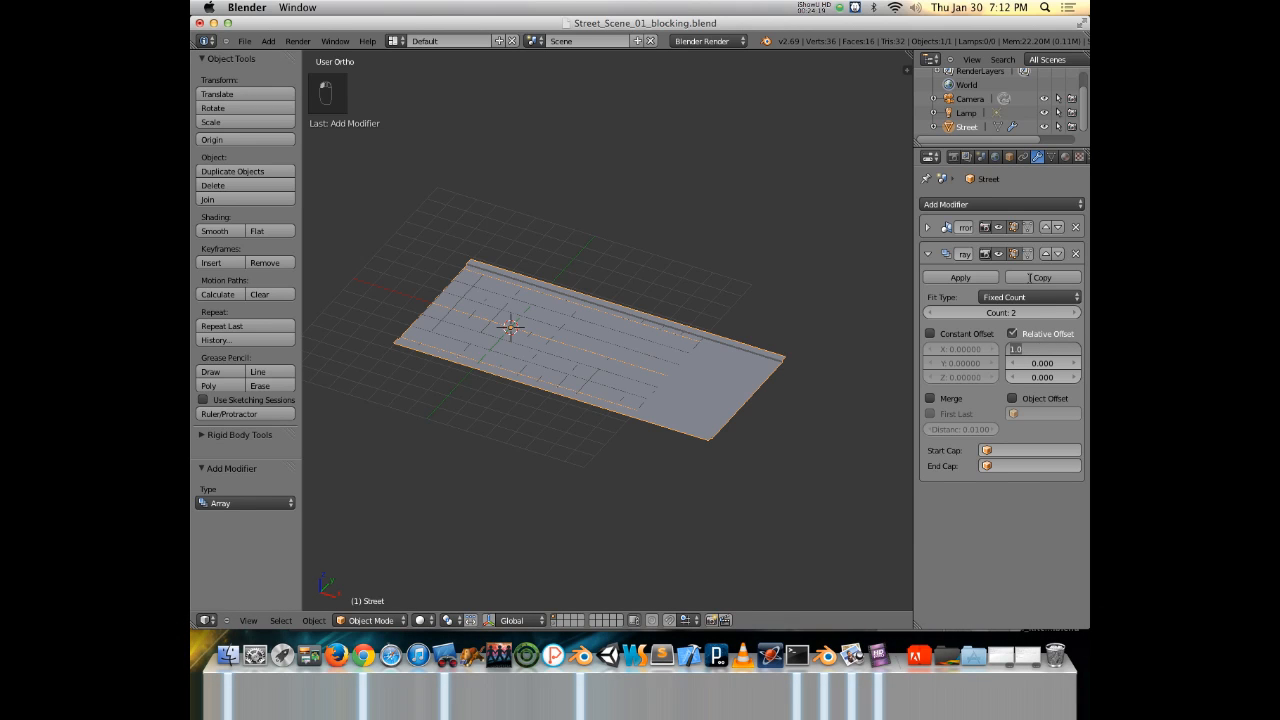
type("-1")
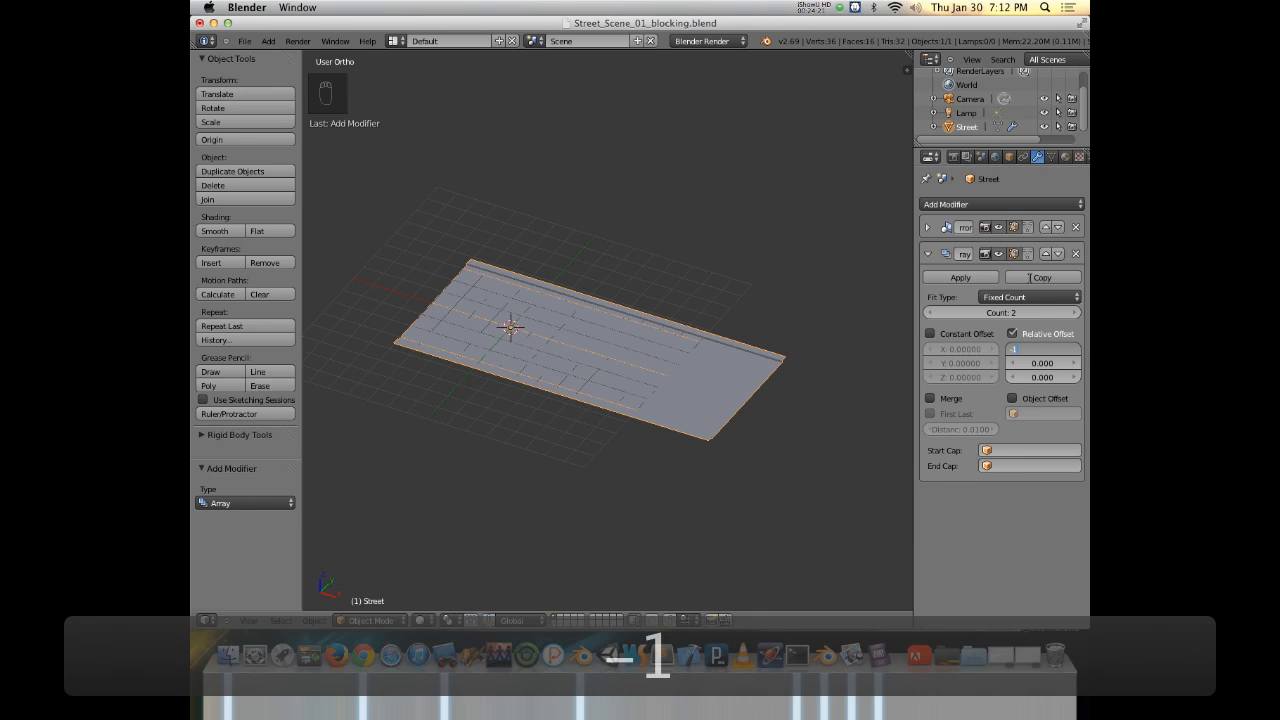
key("Return")
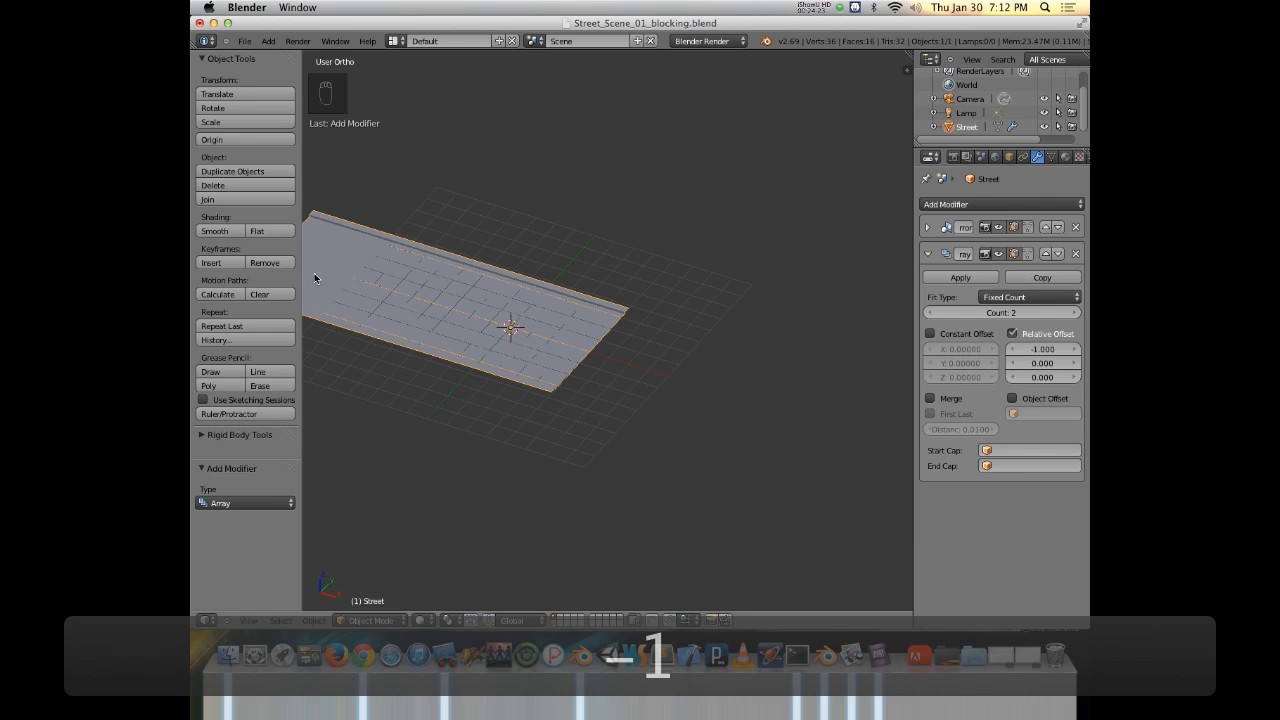
middle_click_drag(439, 277, 515, 276)
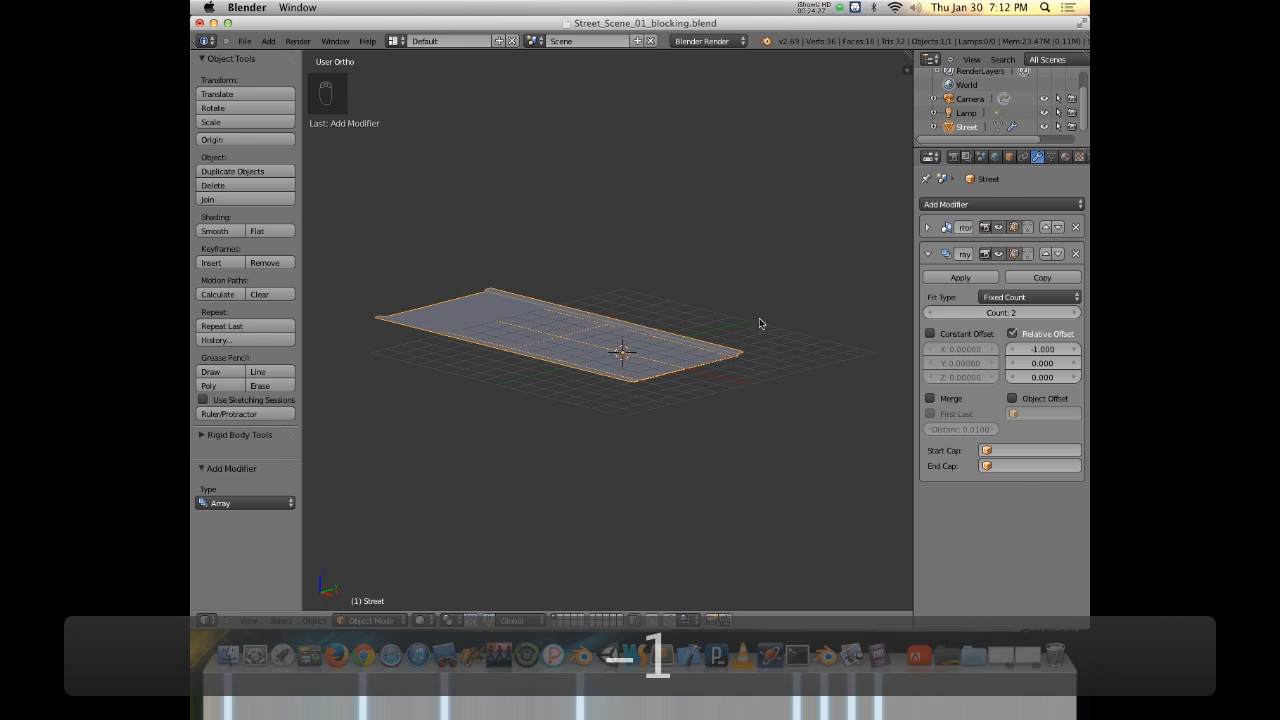
scroll(637, 313, "down", 2)
middle_click_drag(637, 313, 700, 390)
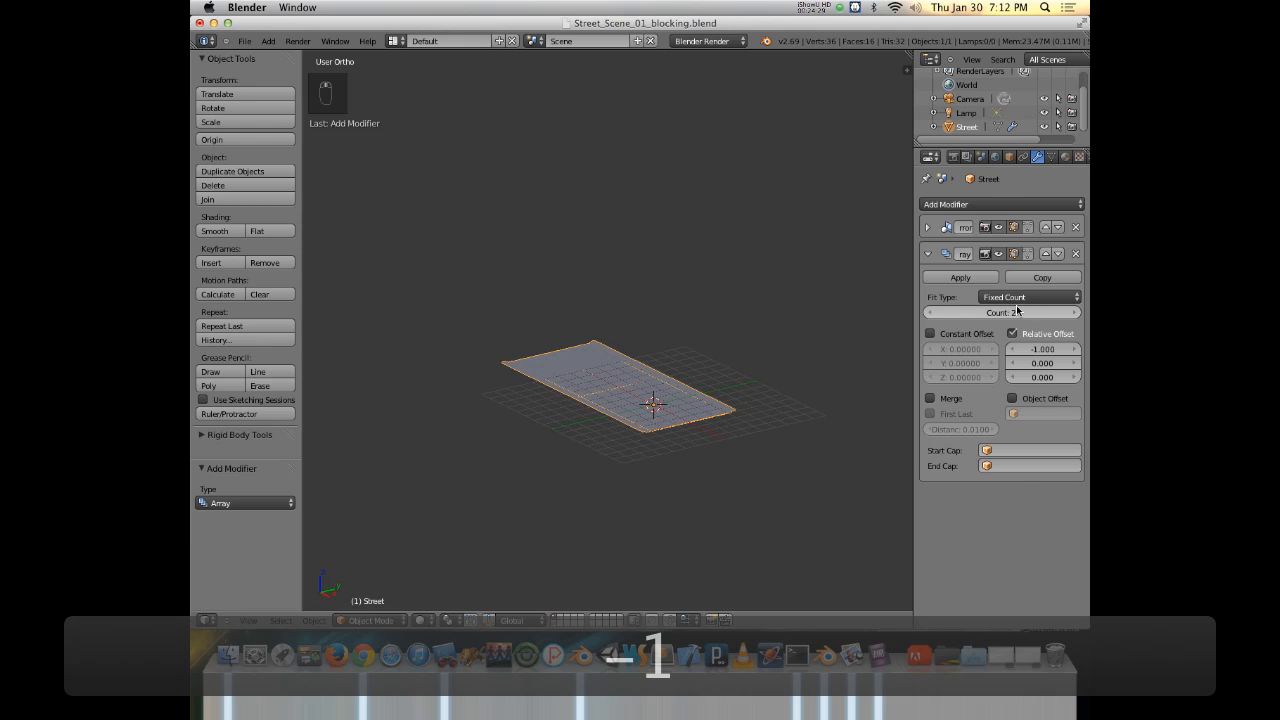
Raise the street array's count to 9 and view the long street in perspective.
left_click_drag(1003, 314, 1013, 314)
middle_click_drag(701, 369, 646, 369)
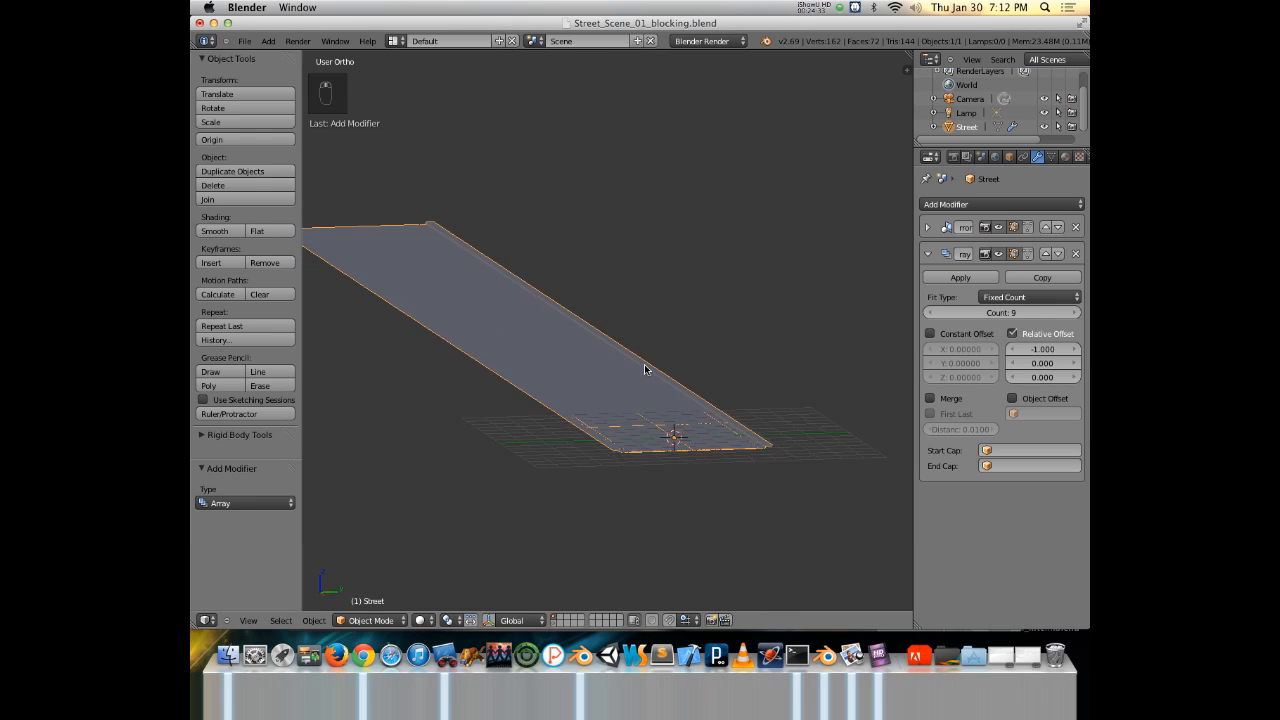
scroll(648, 372, "up", 3)
key("KP_5")
middle_click_drag(717, 430, 623, 293)
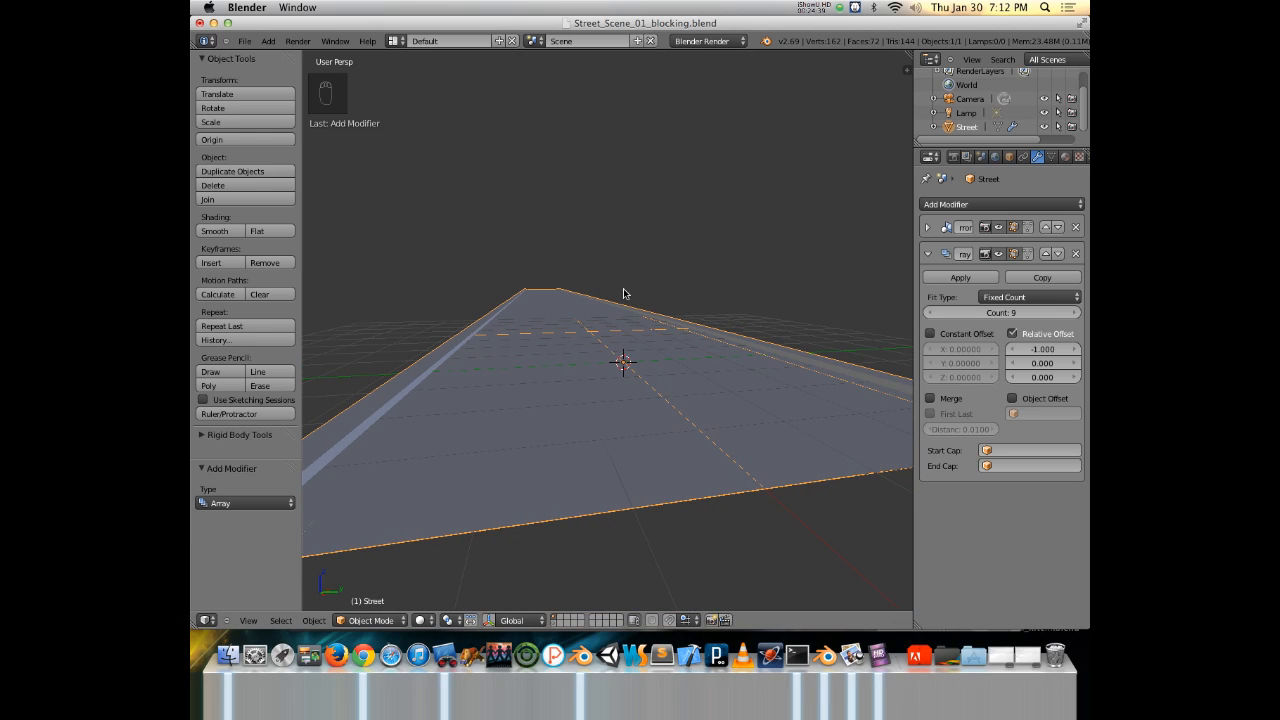
Reduce the street array's count to 3, and bring it back down to 2.
left_click(997, 313)
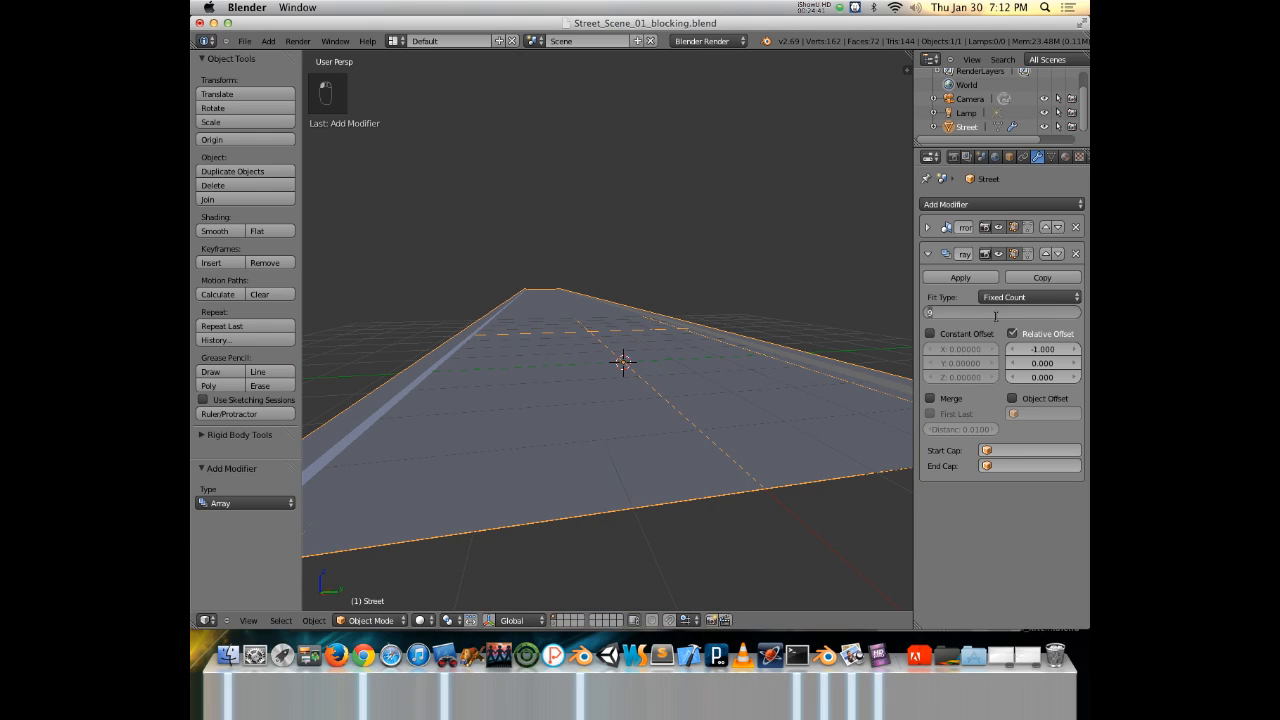
type("3")
key("Return")
middle_click_drag(604, 393, 657, 457)
scroll(650, 421, "down", 5)
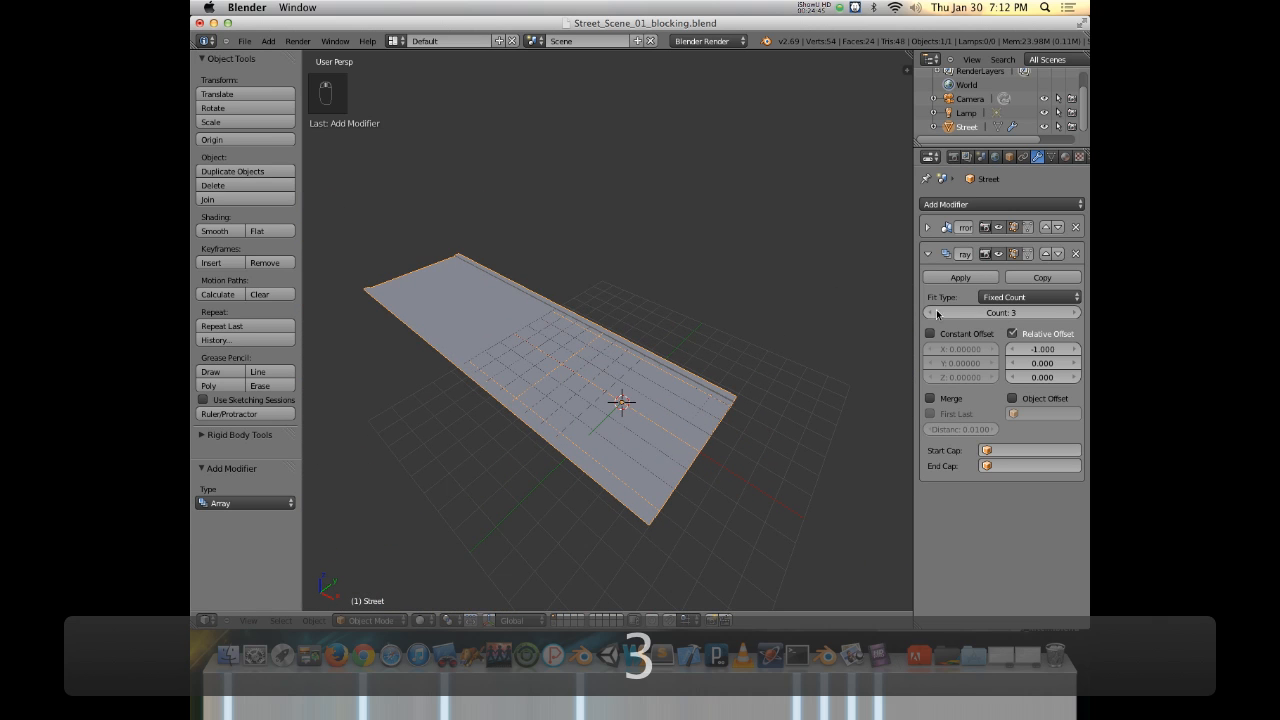
left_click(937, 313)
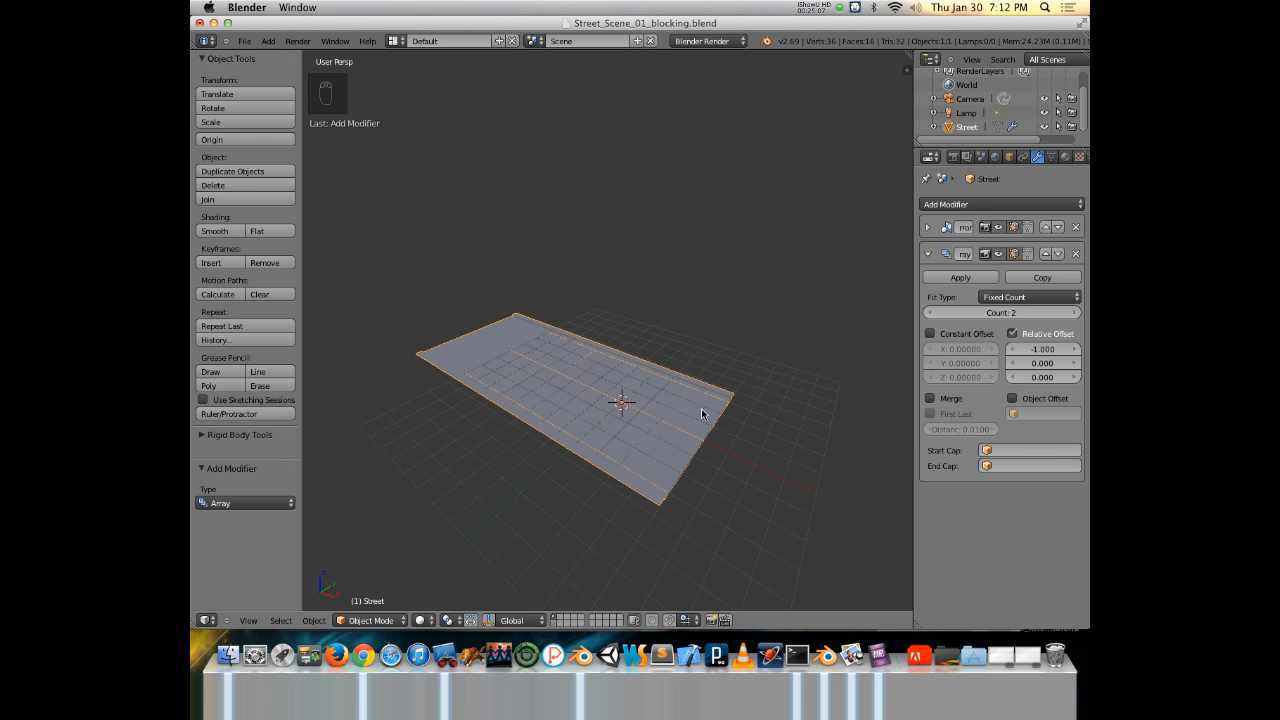
Examine the street's editable mesh section and its arrayed copy, comparing the corner layout with the Nicollet_Mall.png reference photo.
key("Tab")
scroll(625, 395, "up", 5)
middle_click_drag(627, 399, 649, 317)
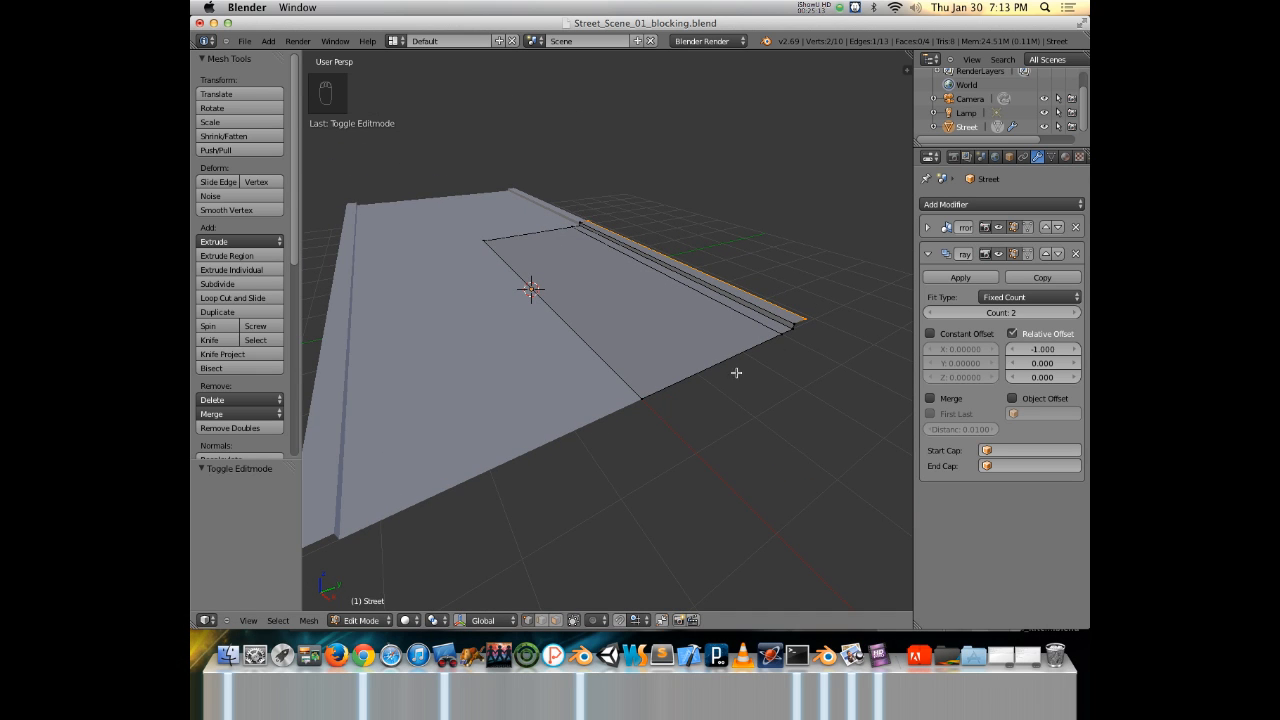
middle_click_drag(596, 326, 360, 354)
key("Tab")
scroll(600, 354, "down", 3)
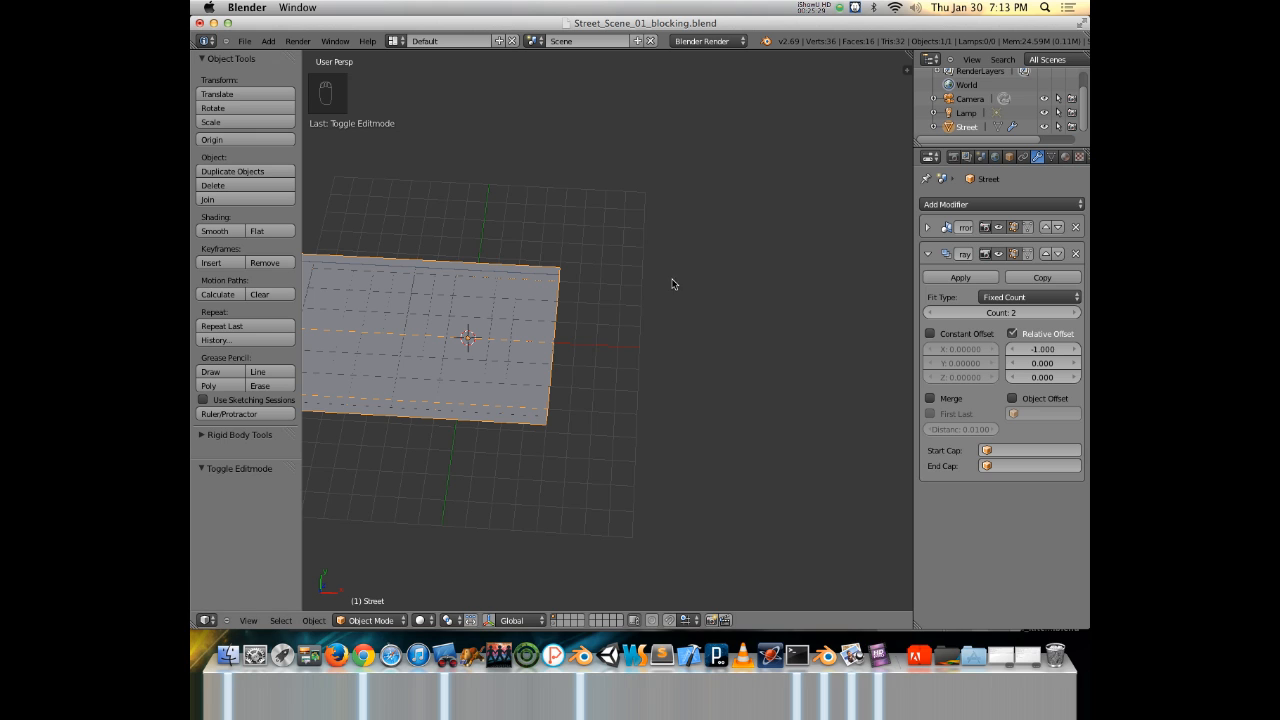
middle_click_drag(517, 303, 562, 300, "shift")
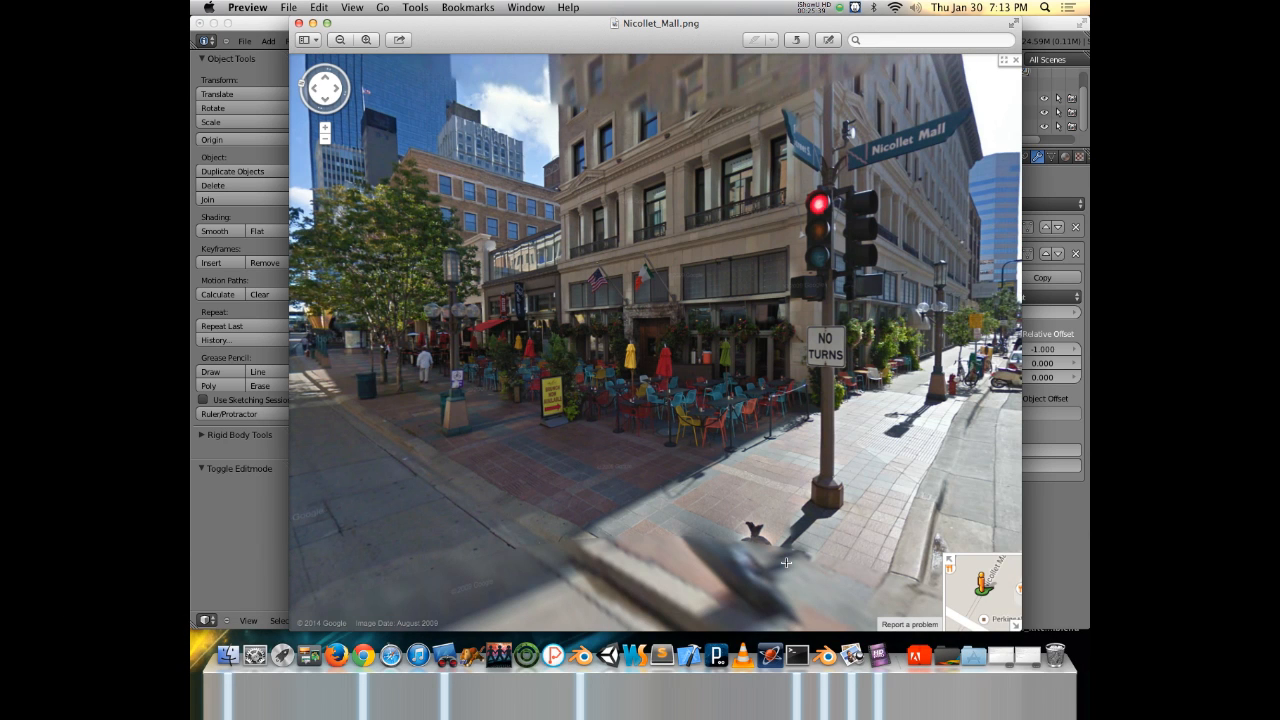
key("super+Tab")
key("Tab")
key("Tab")
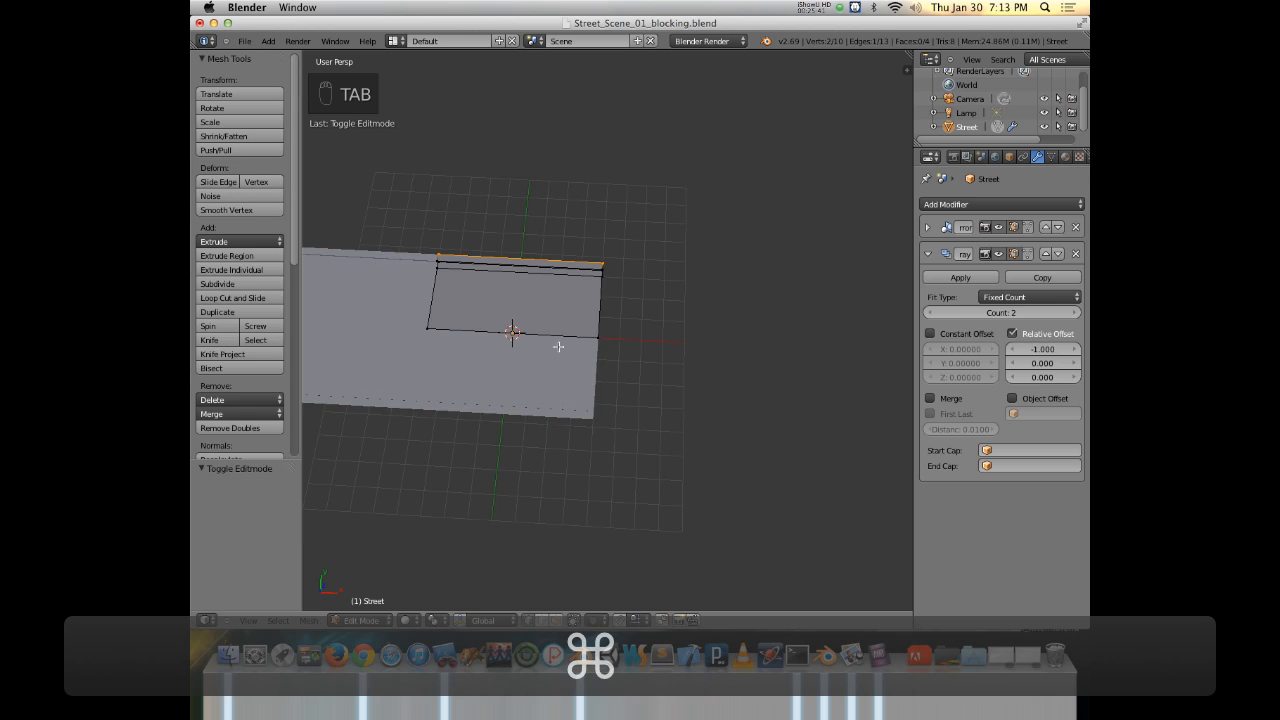
middle_click_drag(543, 349, 572, 345)
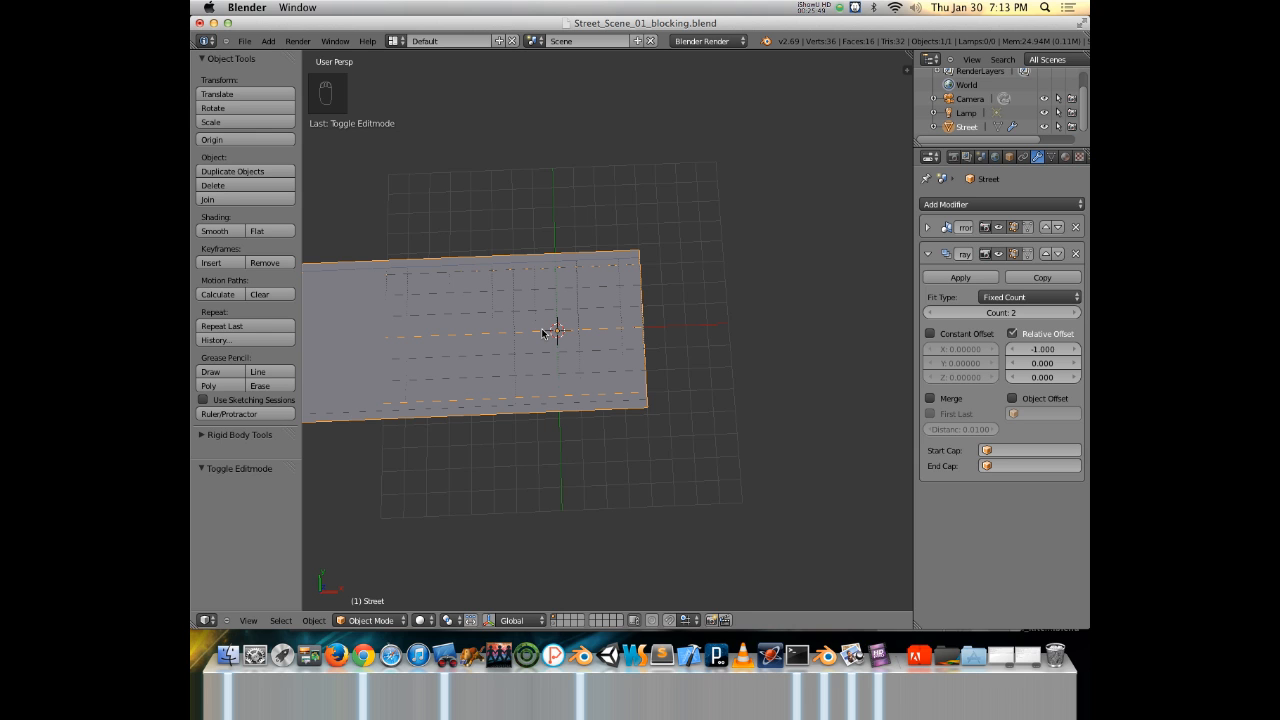
Duplicate the street object, leaving the copy in place over the original.
key("shift+d")
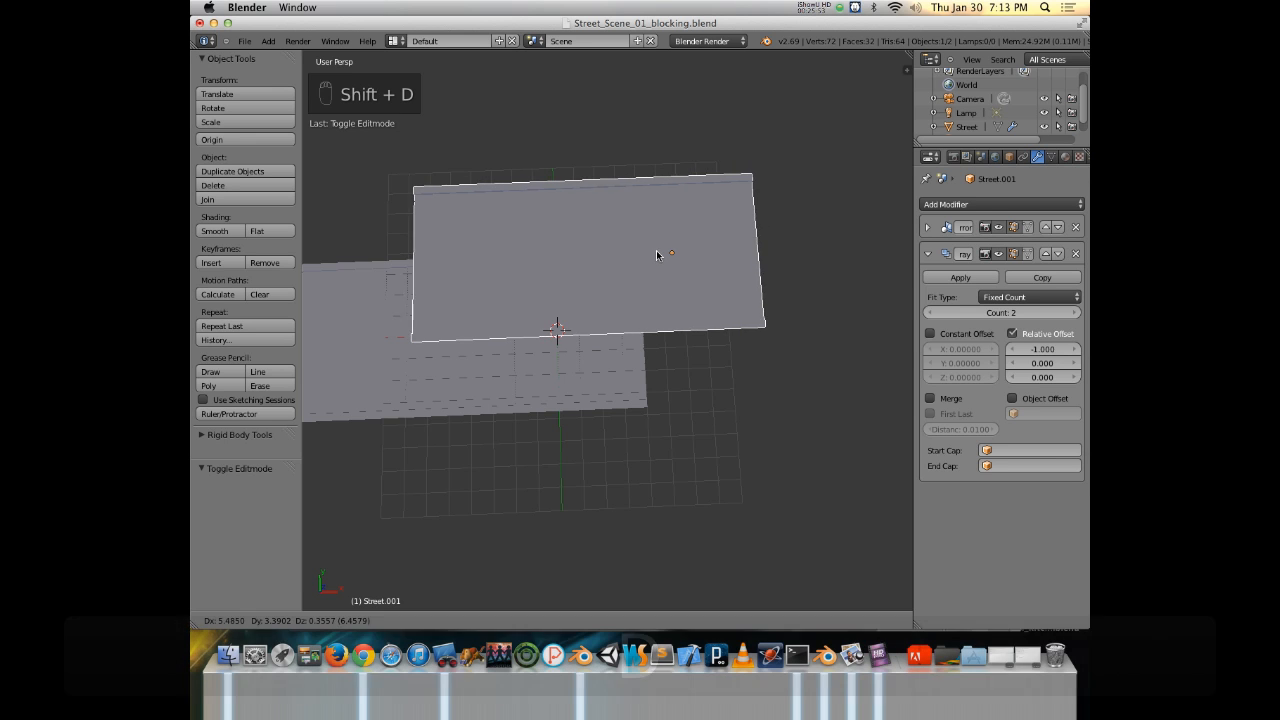
left_click(645, 280)
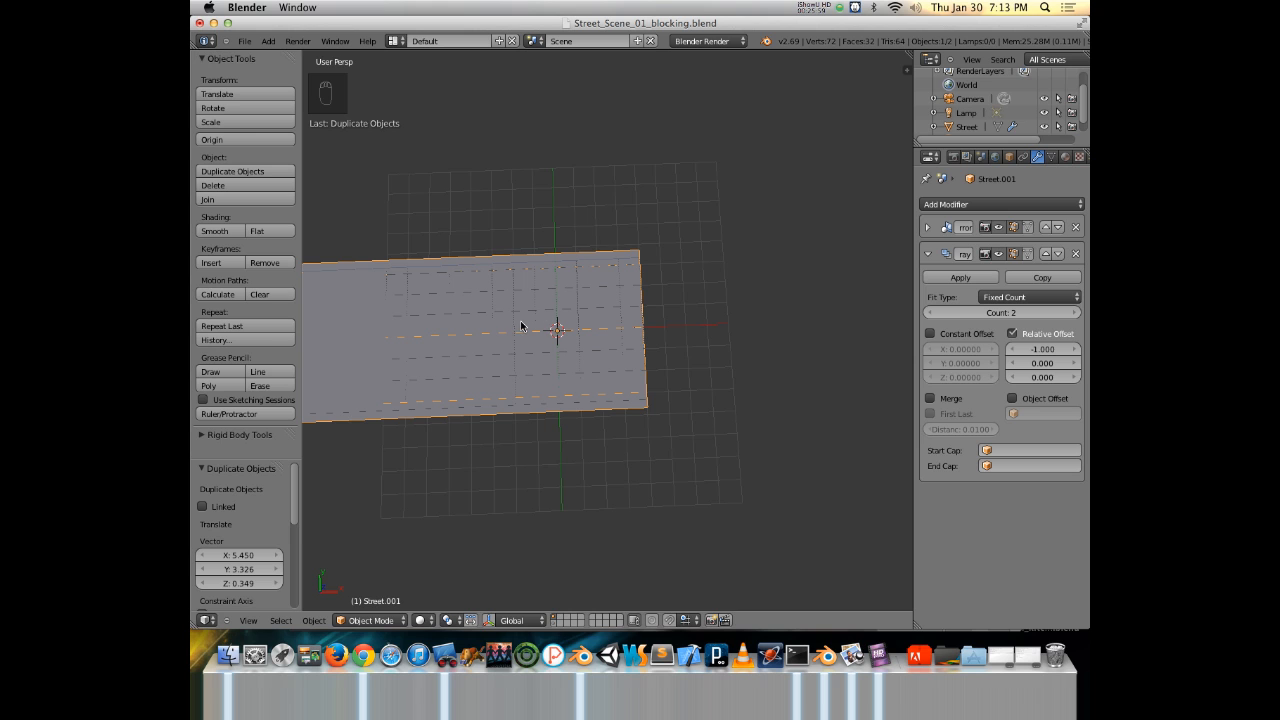
key("super")
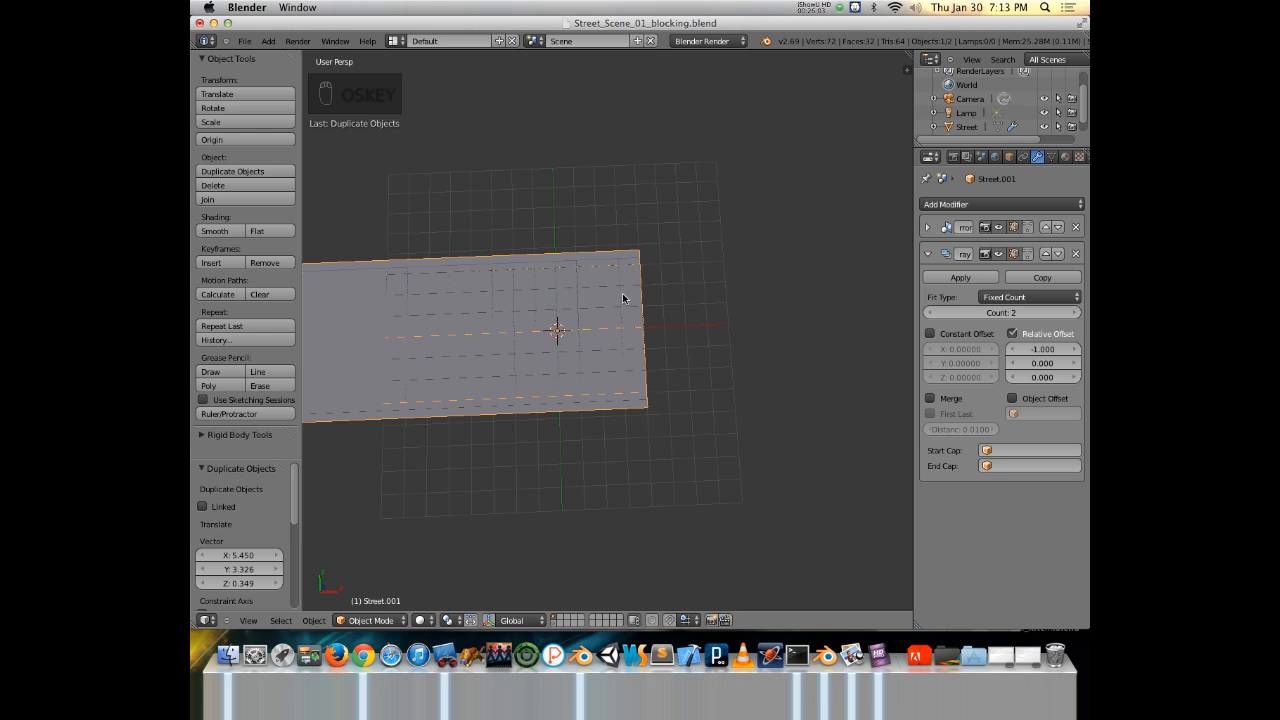
middle_click_drag(583, 314, 651, 257)
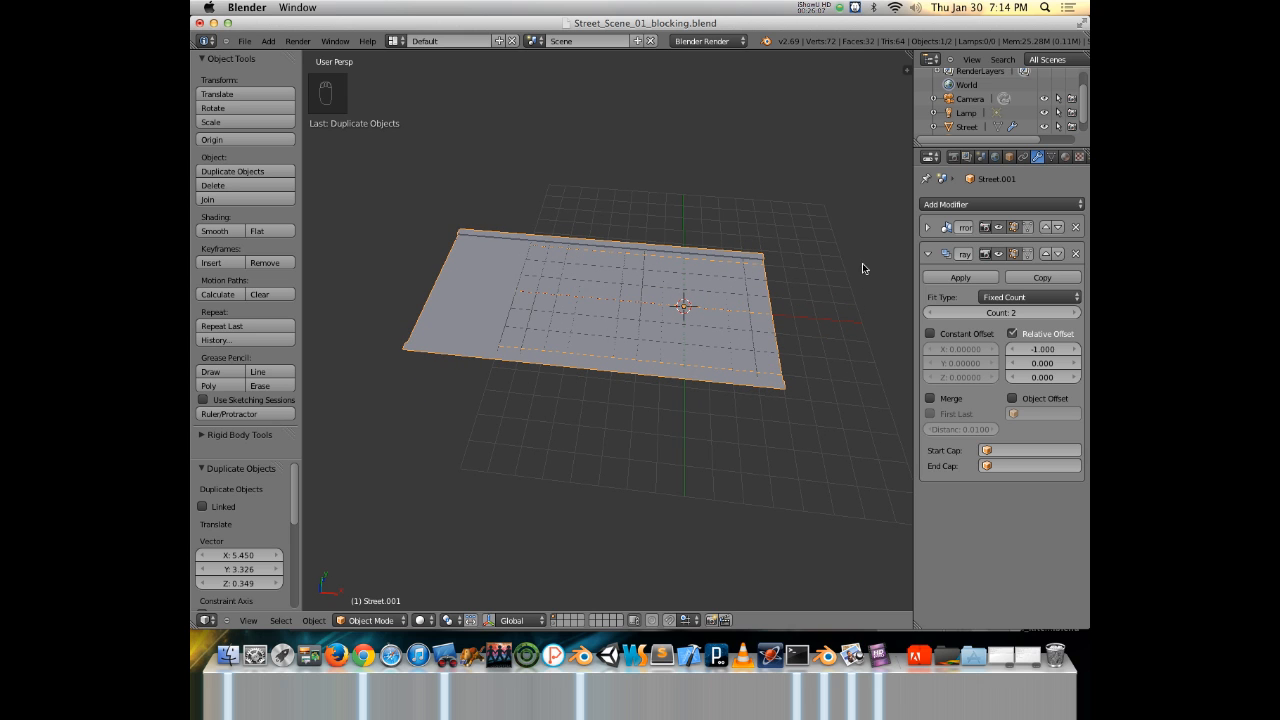
middle_click_drag(797, 269, 733, 298)
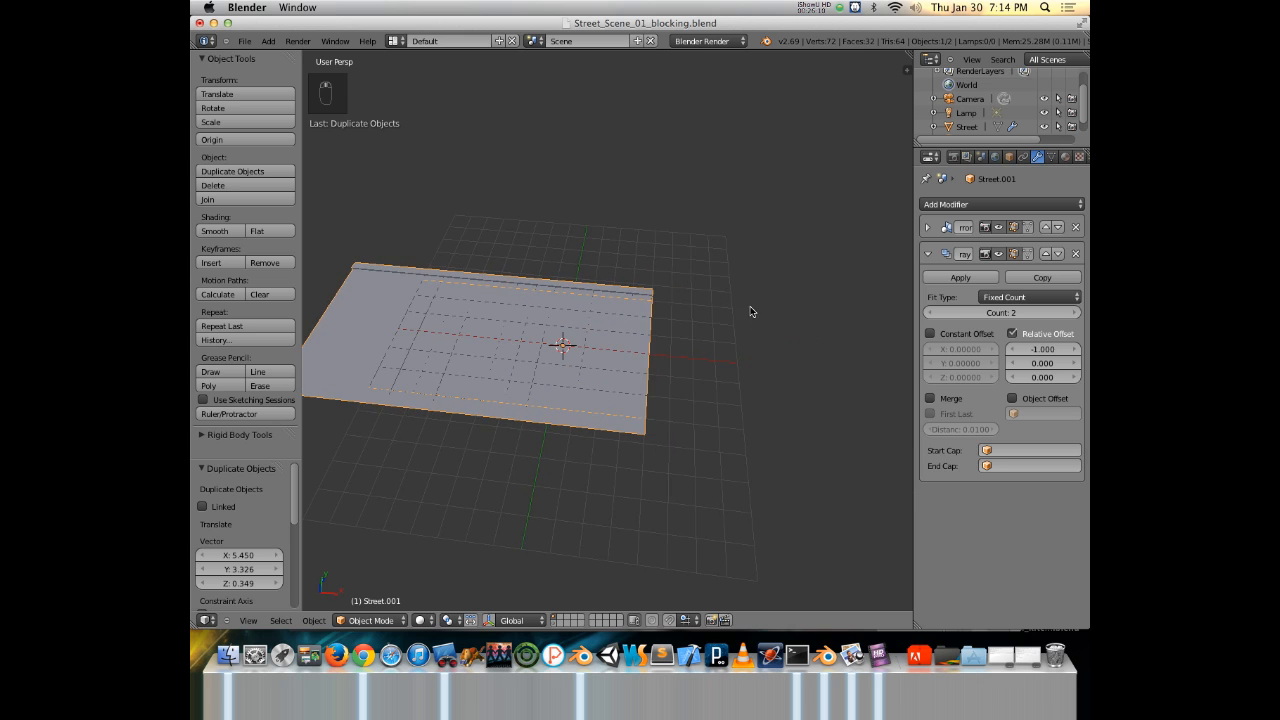
Remove the Array modifier from the duplicated street and move the copy about 8.22 units along X, just past the original's end.
left_click(1076, 254)
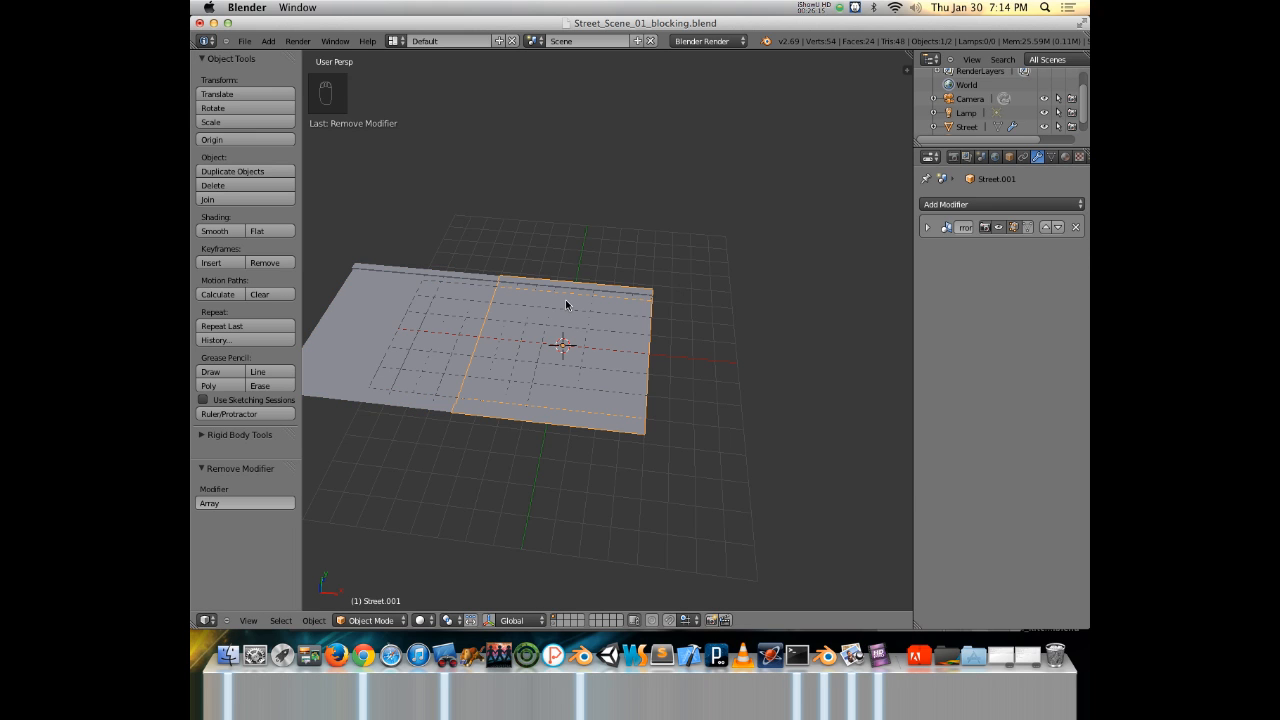
middle_click_drag(540, 306, 559, 344)
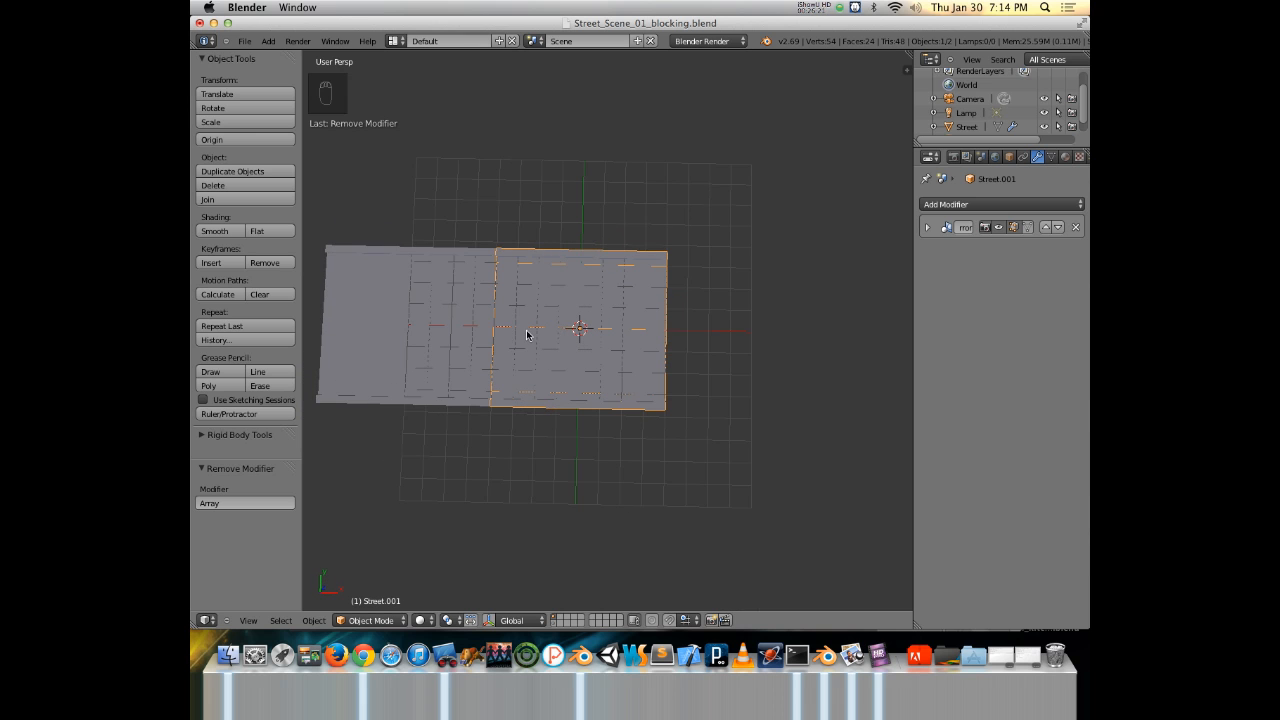
key("g")
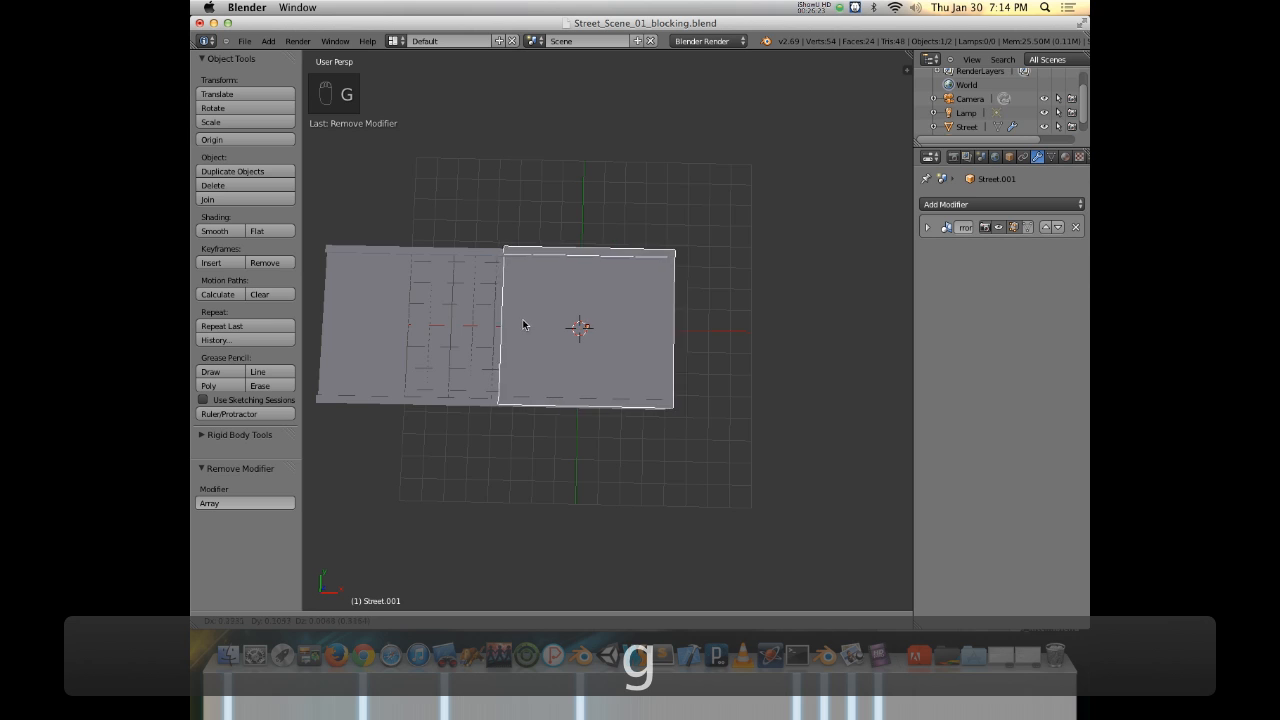
key("x")
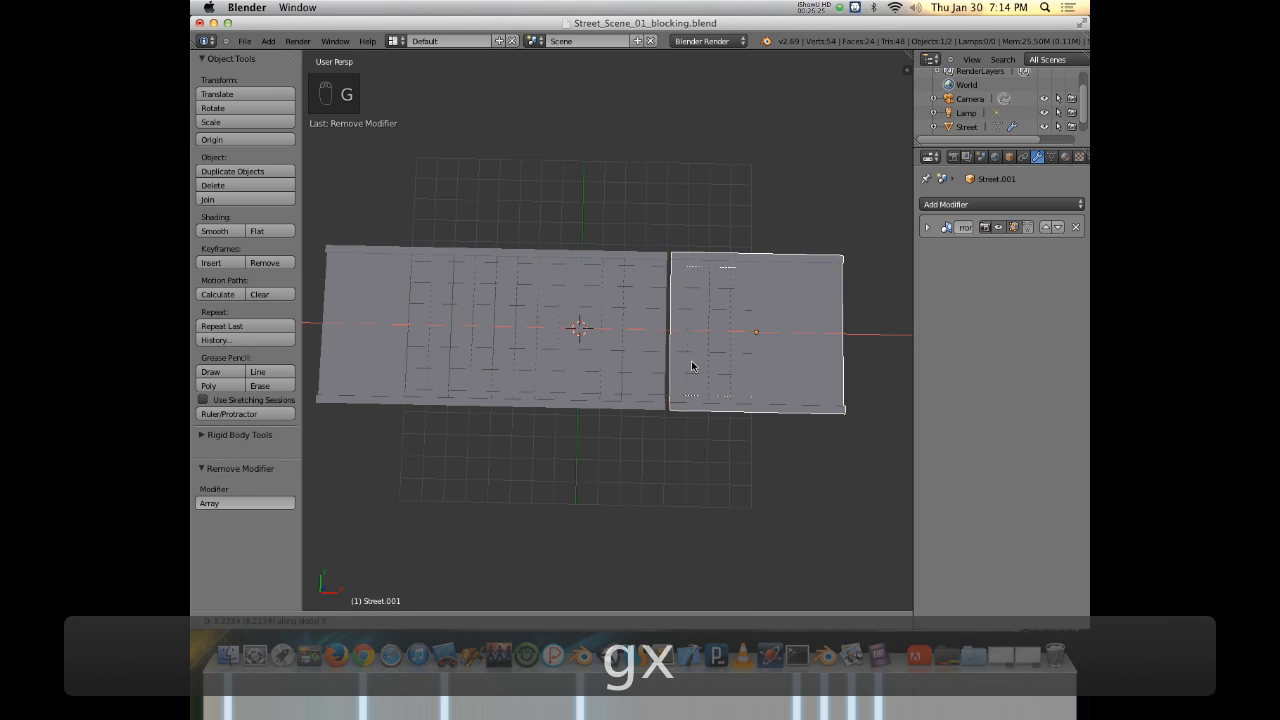
left_click(693, 356)
middle_click_drag(695, 352, 646, 313)
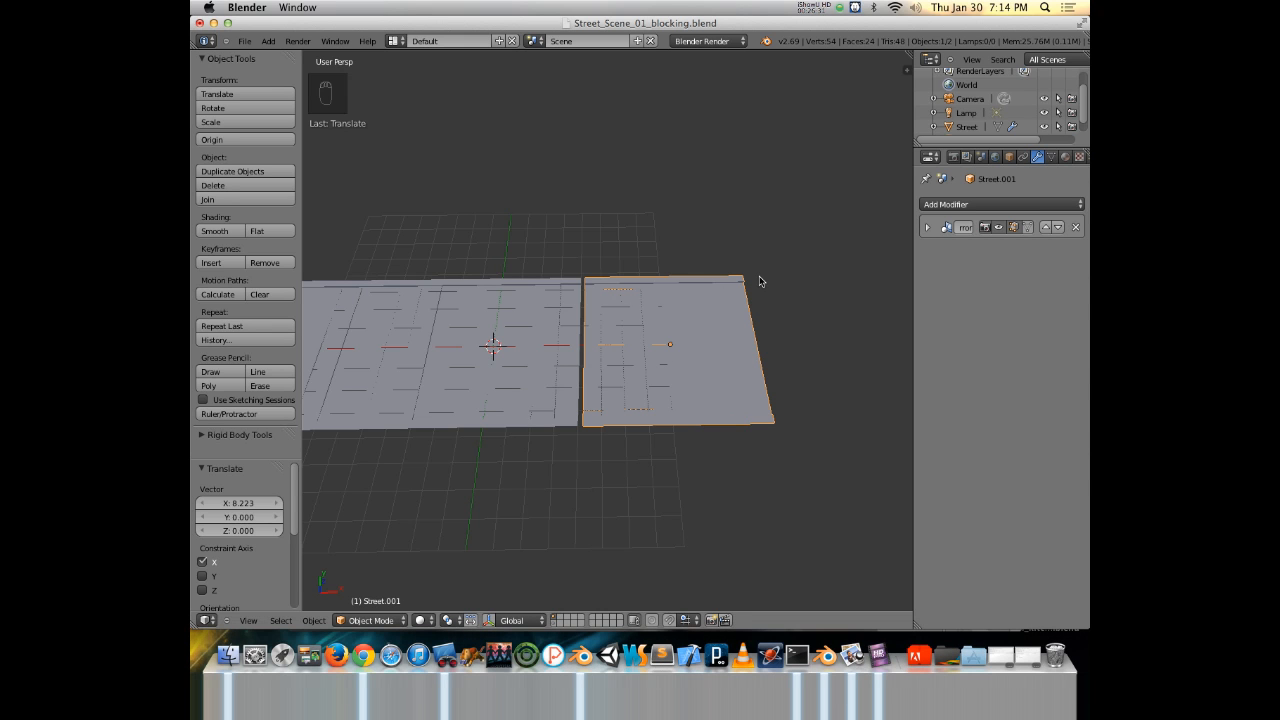
Rename the duplicated street section without the Array modifier to Street_Corner.
right_click(504, 352)
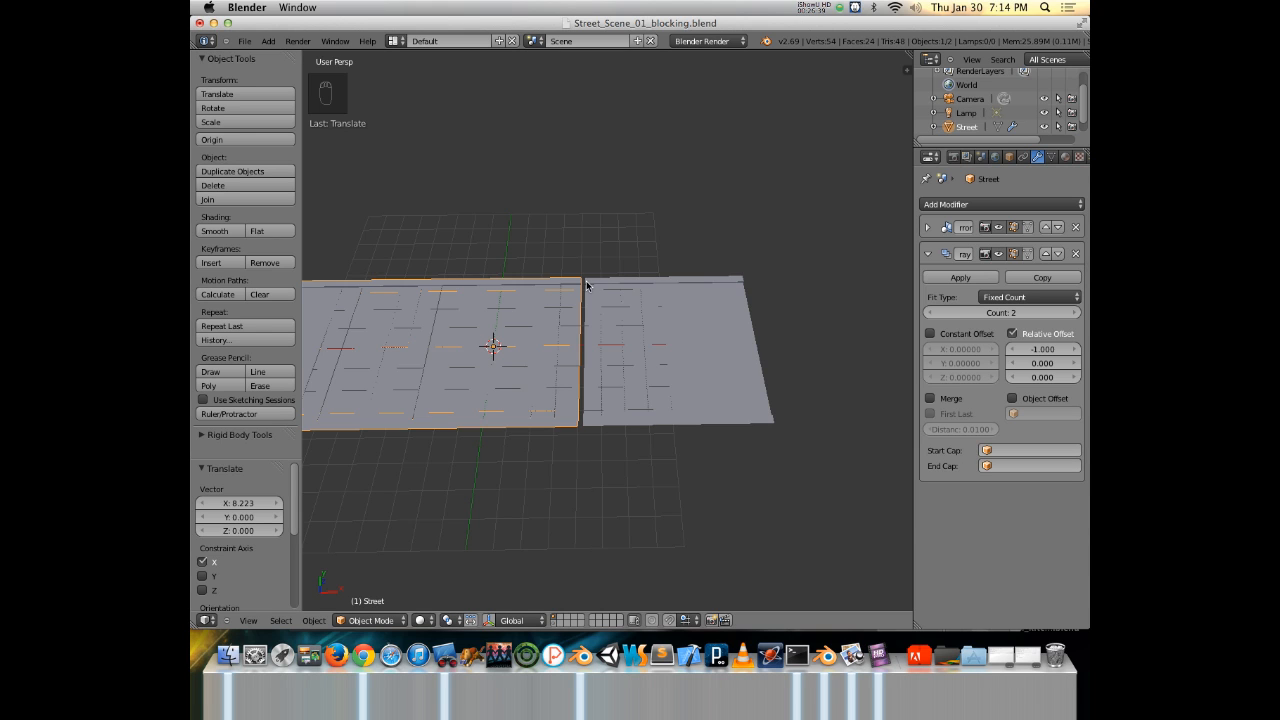
right_click(728, 316)
key("super")
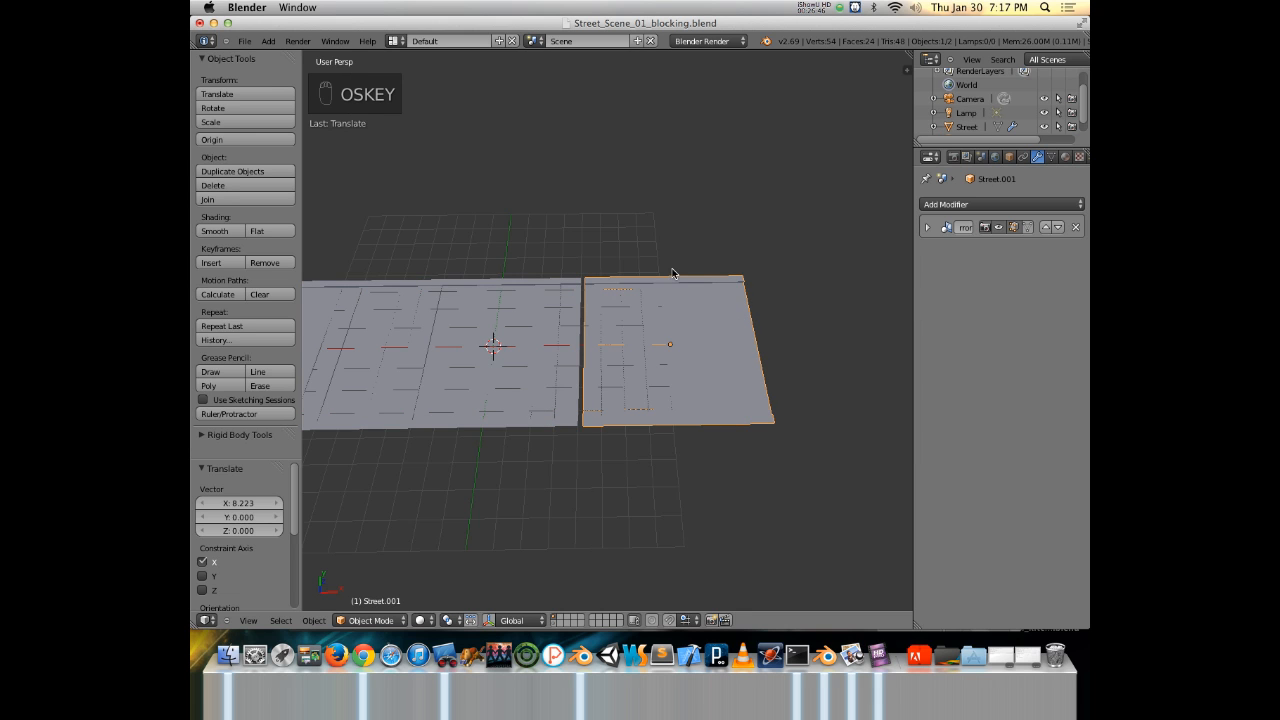
middle_click_drag(669, 274, 665, 367)
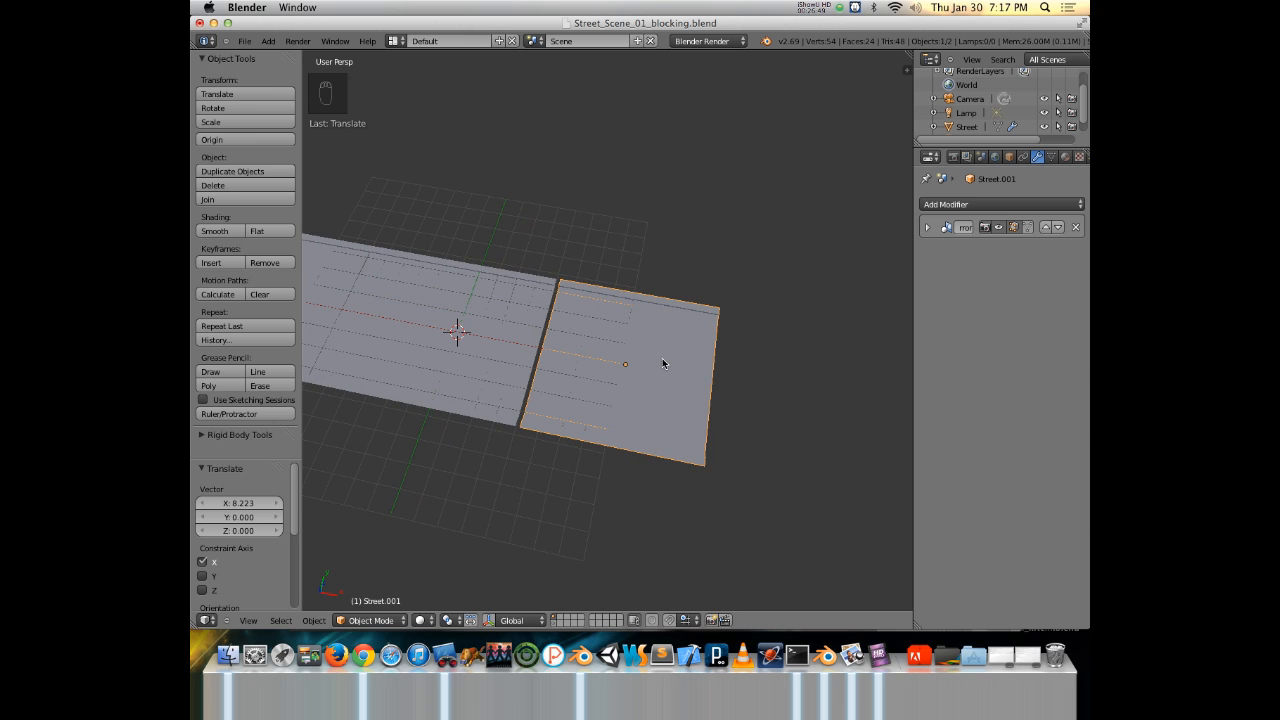
scroll(972, 112, "down", 1)
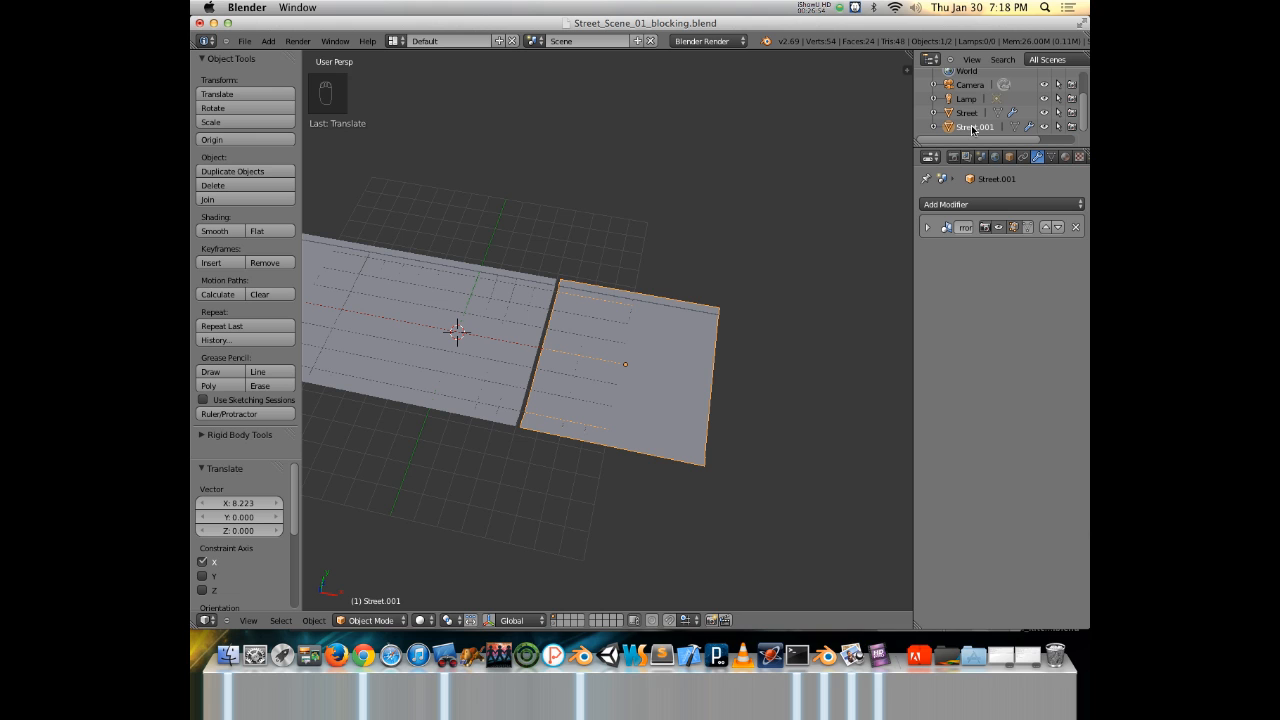
double_click(971, 128)
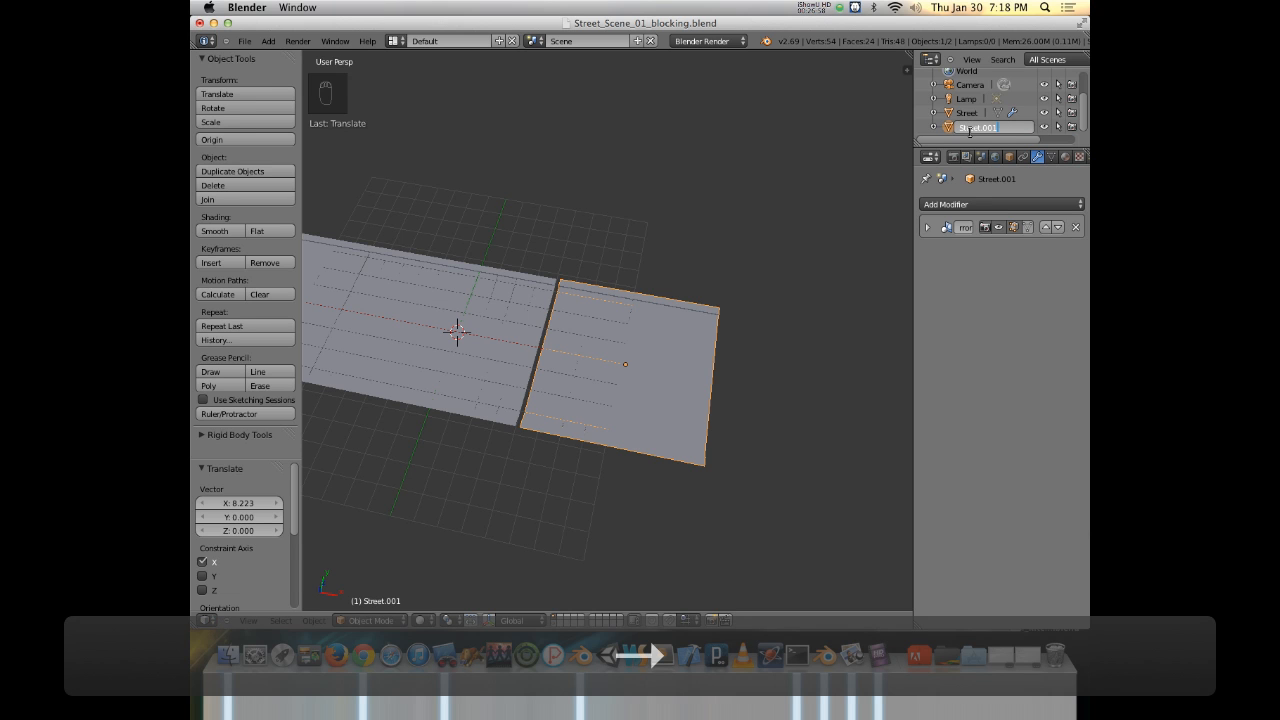
key("BackSpace")
key("BackSpace")
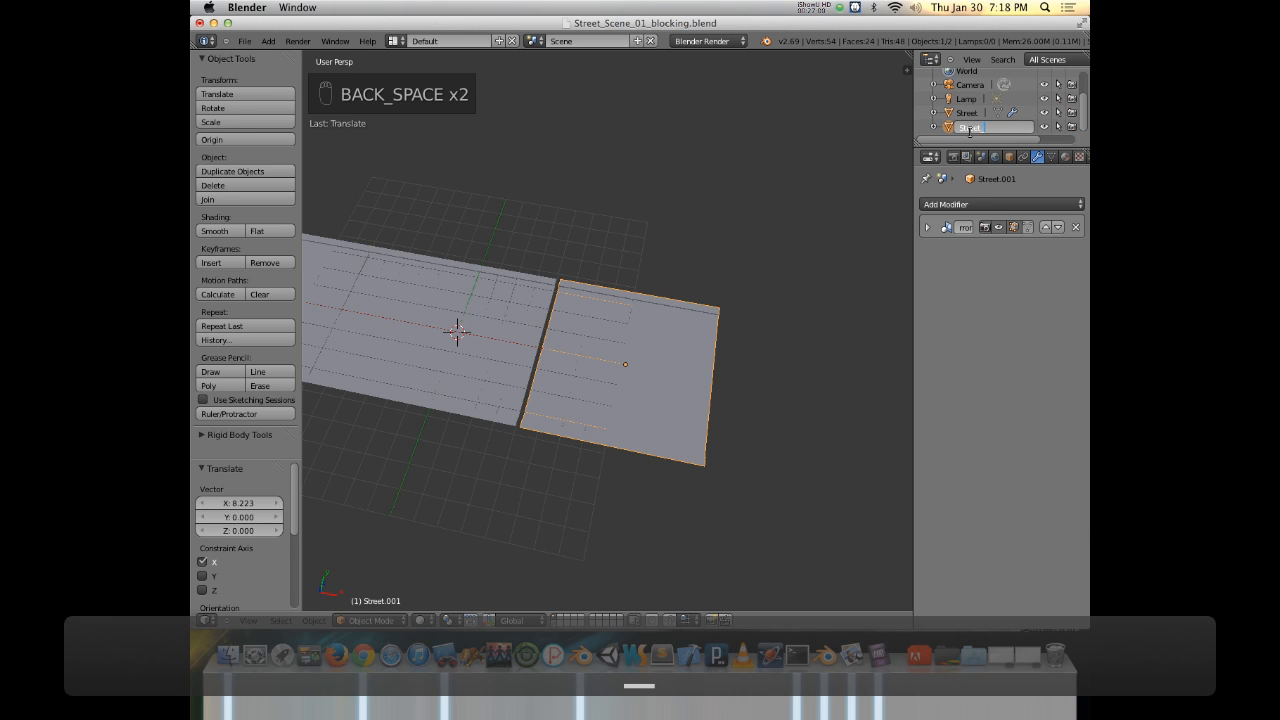
type("_Corner")
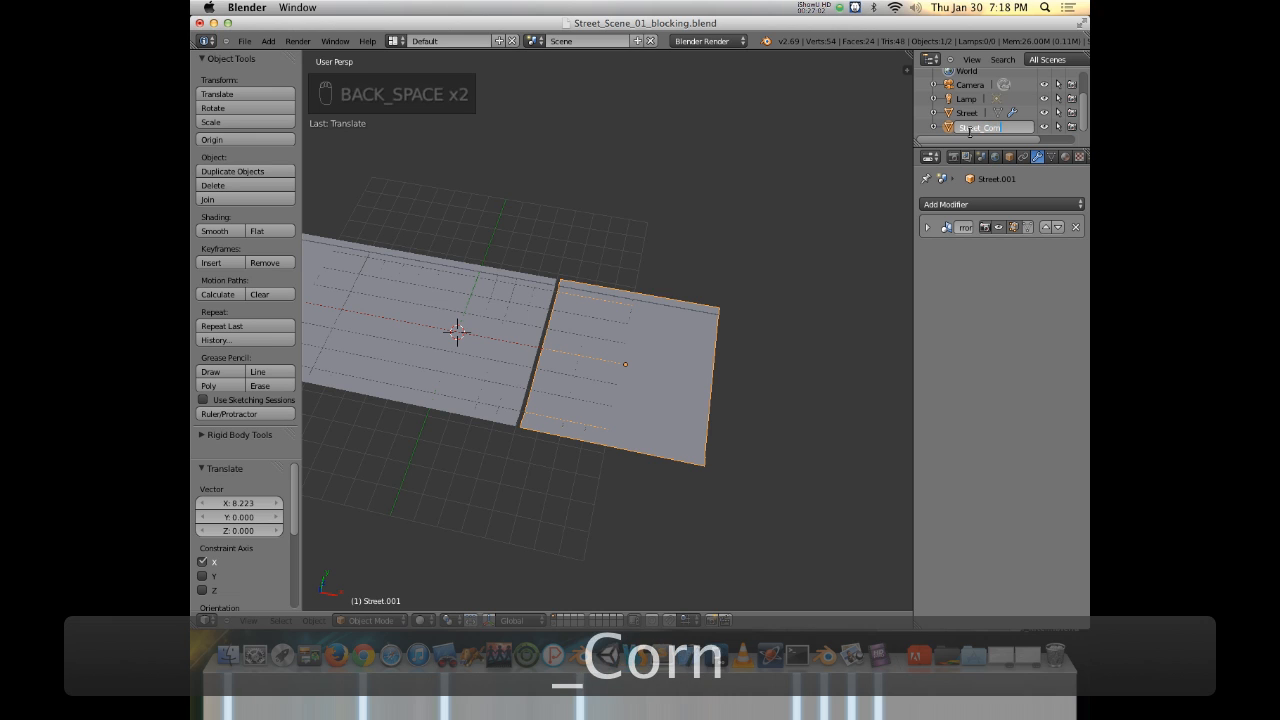
key("Return")
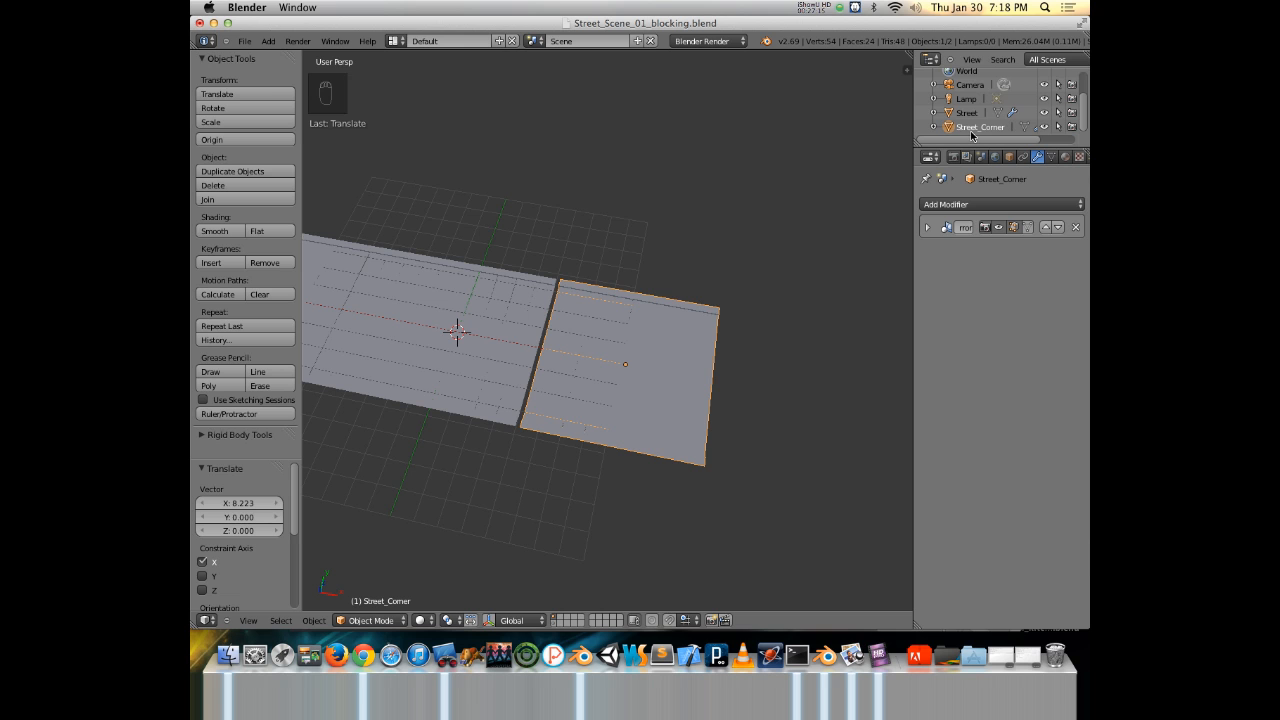
Open the Street_Corner mesh for editing and select the four curb-profile vertices at its free end.
key("super")
scroll(752, 330, "up", 1)
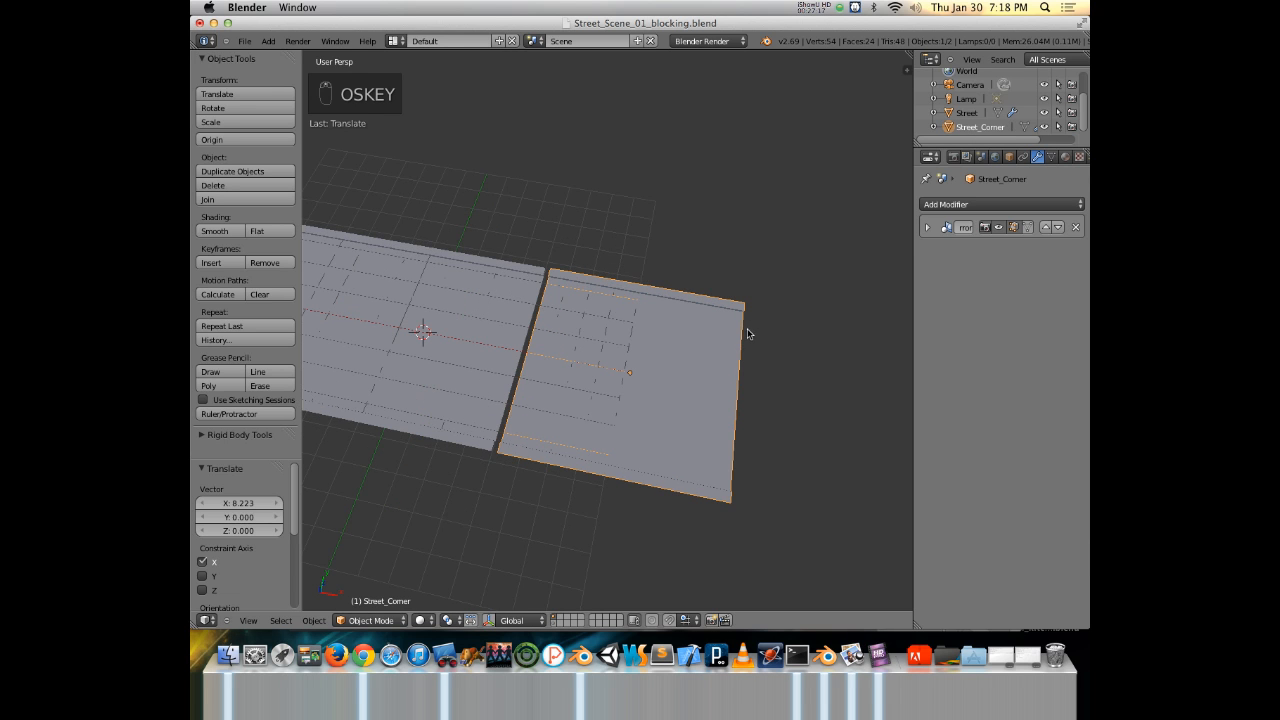
middle_click_drag(753, 332, 697, 323, "shift")
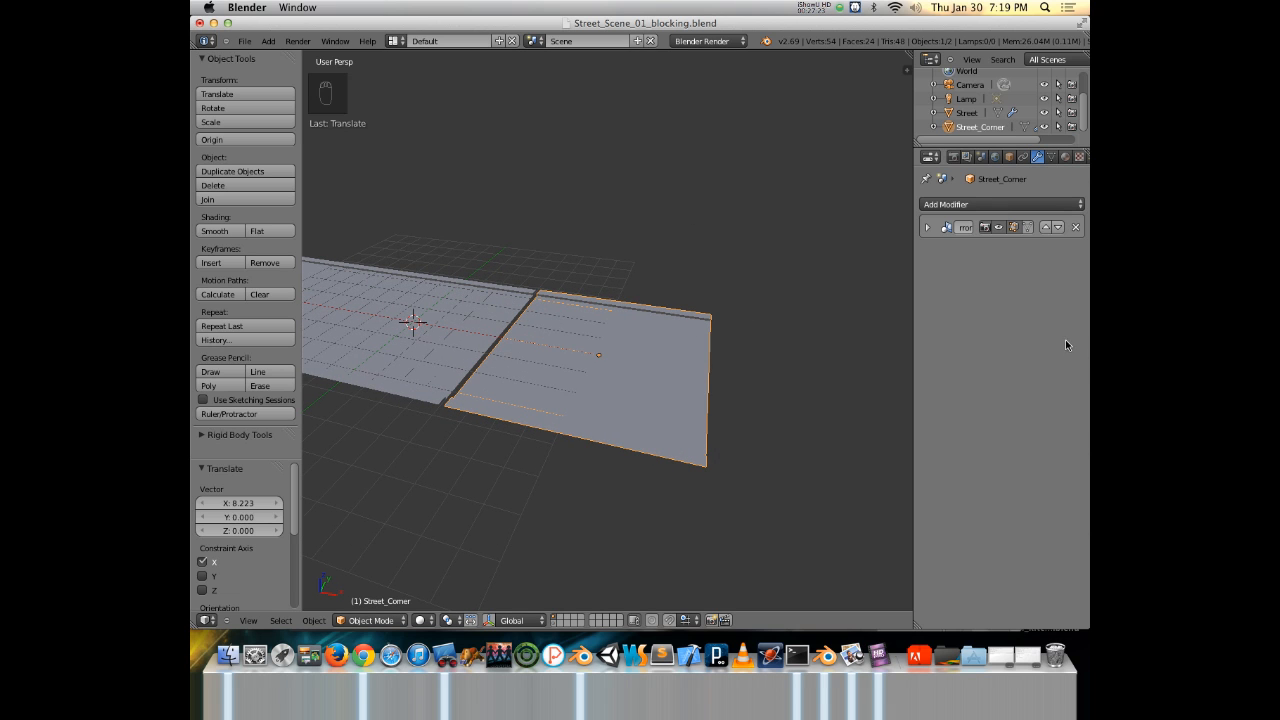
key("Tab")
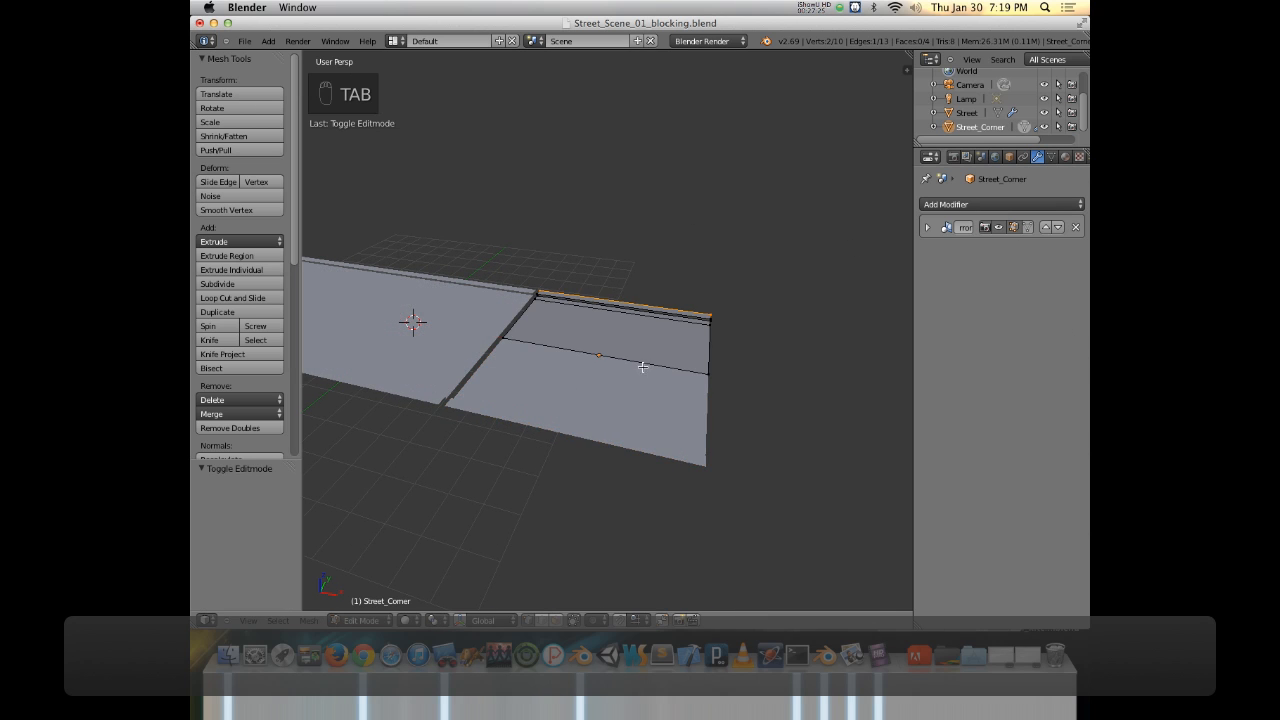
scroll(656, 367, "up", 3)
middle_click_drag(672, 316, 669, 367)
middle_click_drag(748, 318, 662, 338, "shift")
right_click(675, 339)
right_click(670, 346, "shift")
middle_click_drag(571, 328, 608, 330)
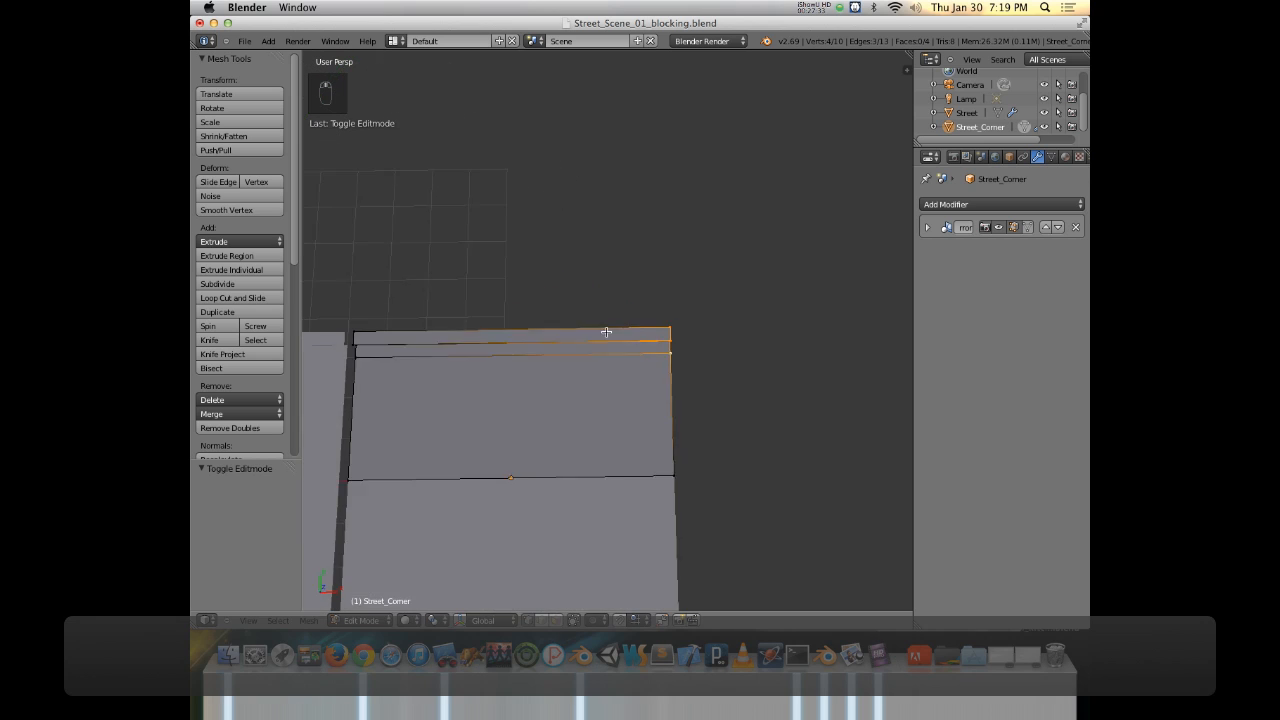
Compare the corner piece from above in perspective and orthographic projection, ending in the top orthographic view.
key("KP_7")
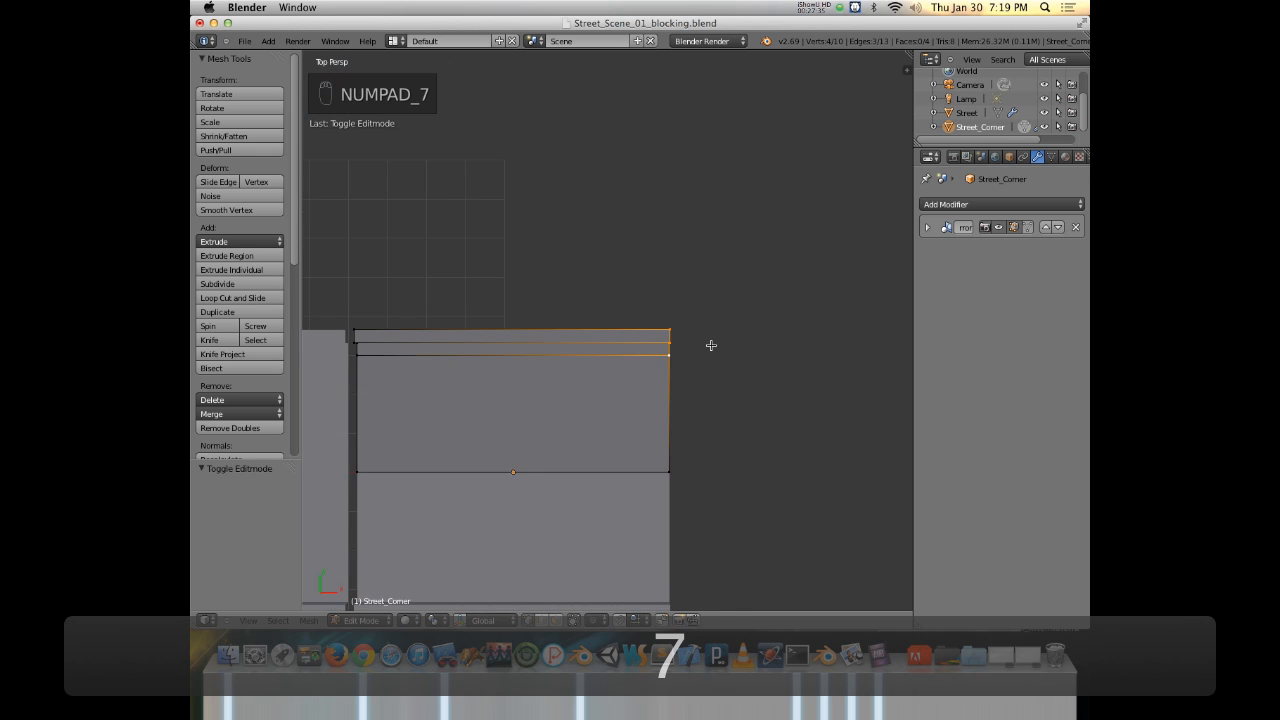
middle_click_drag(711, 346, 680, 314, "shift")
key("KP_5")
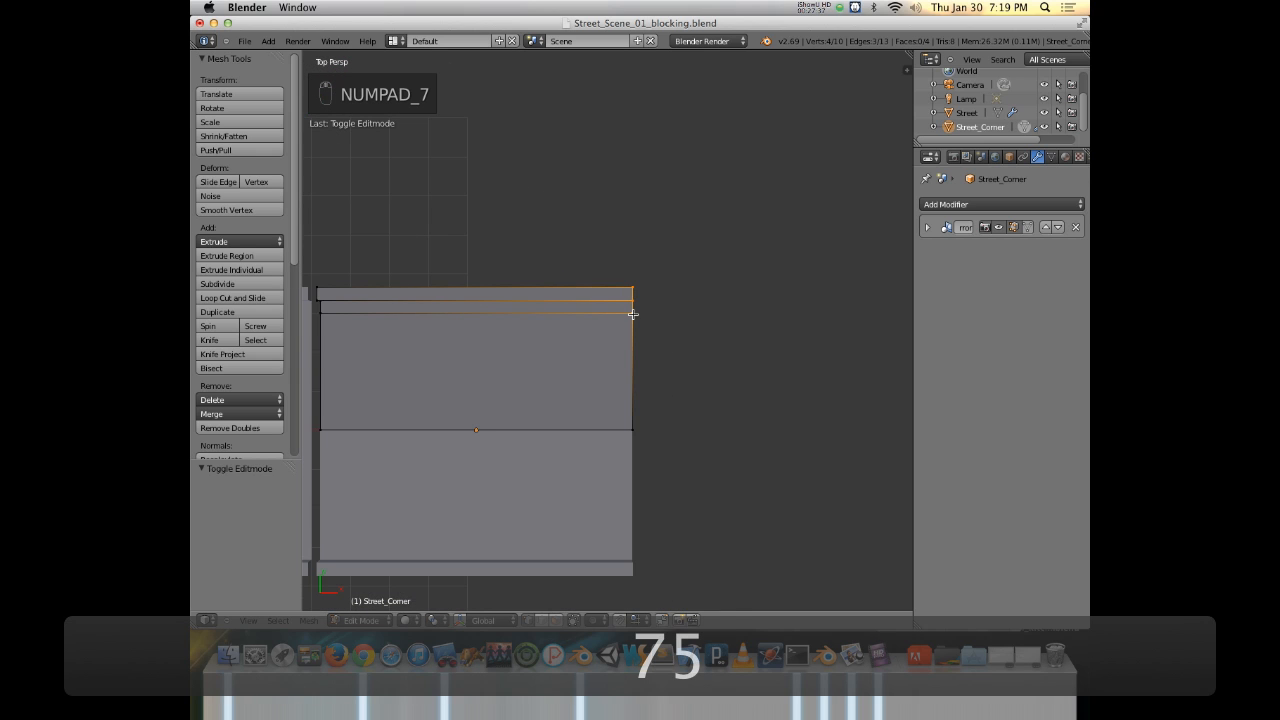
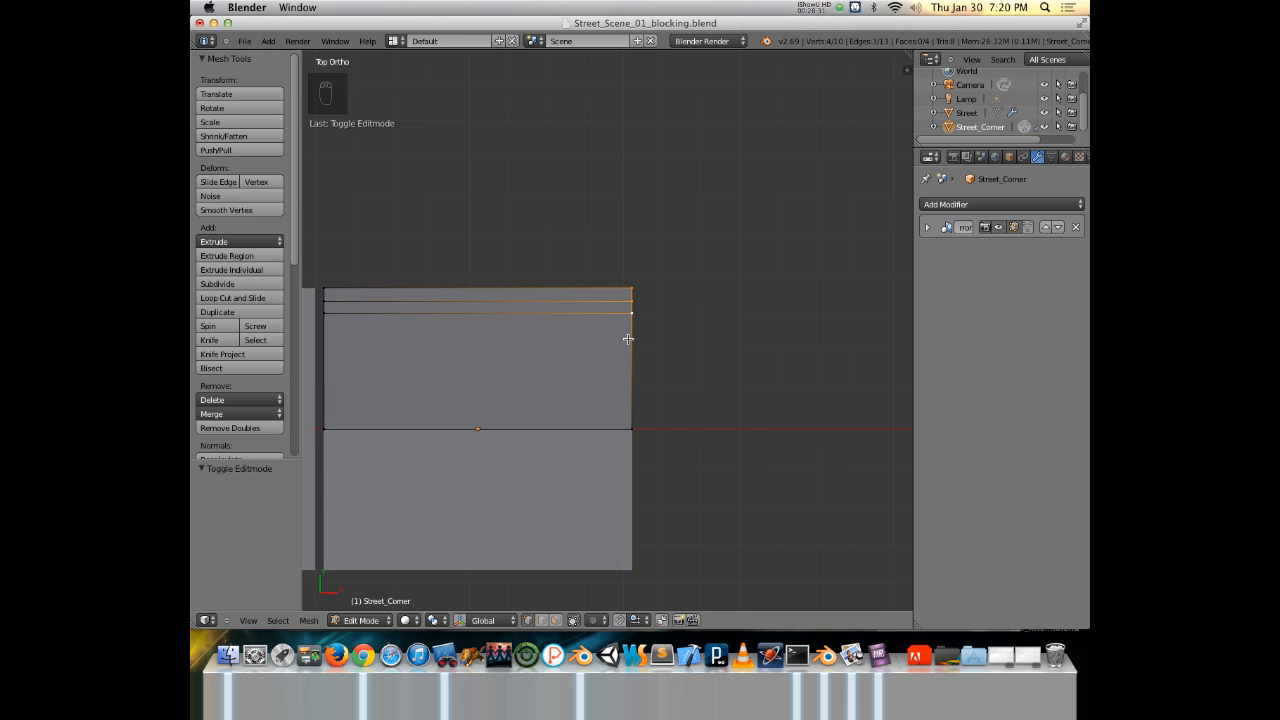
key("KP_7")
key("KP_5")
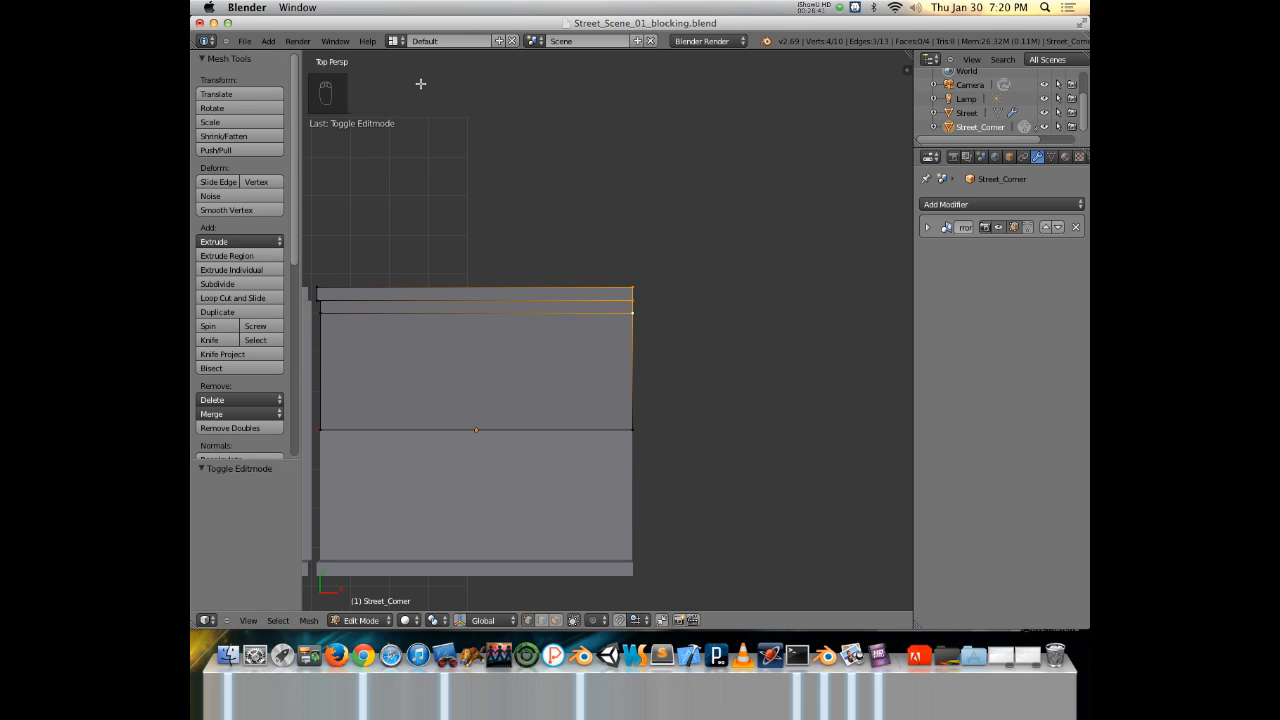
key("KP_5")
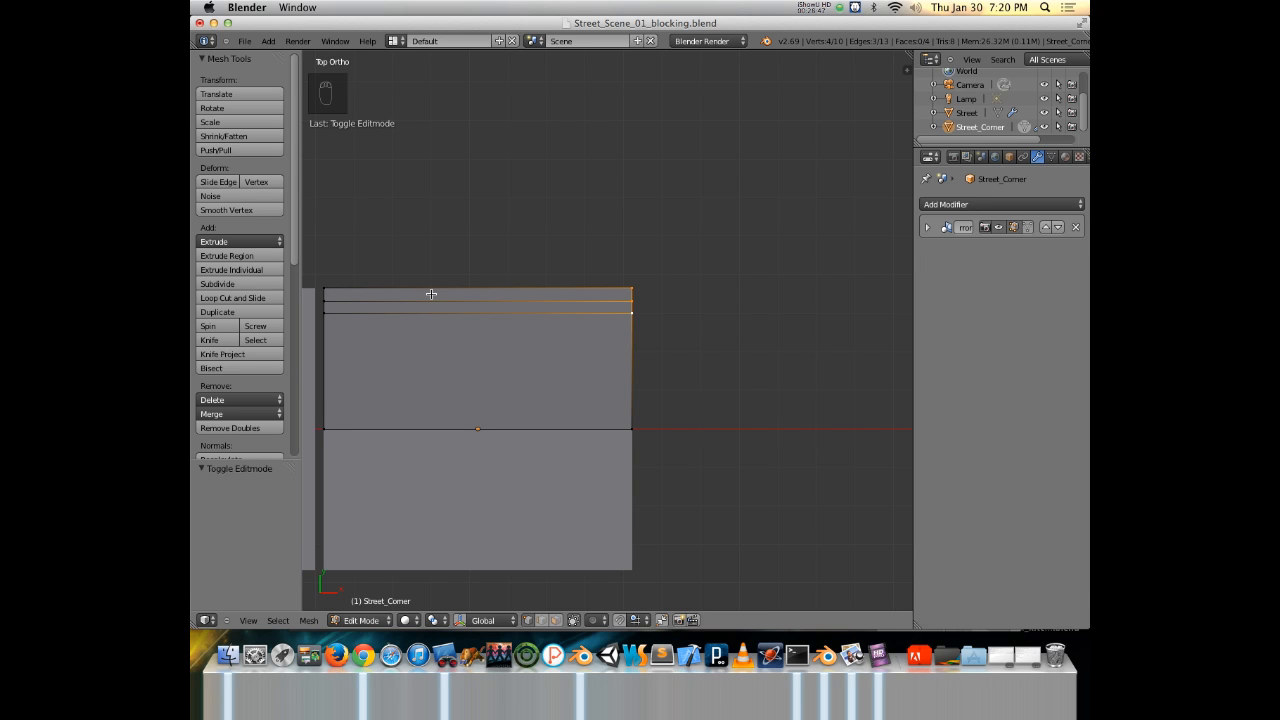
Place the 3D cursor a short distance beyond the curb's outer end corner in the top orthographic view.
key("super")
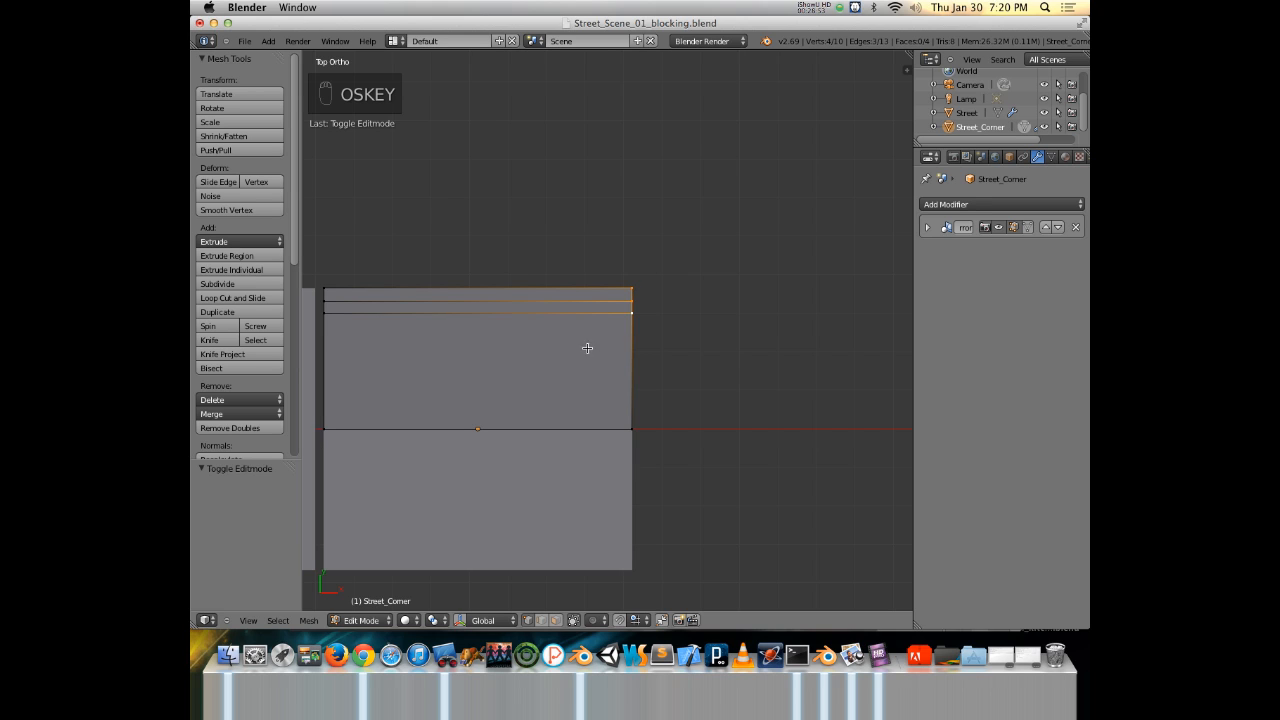
middle_click_drag(523, 329, 905, 110)
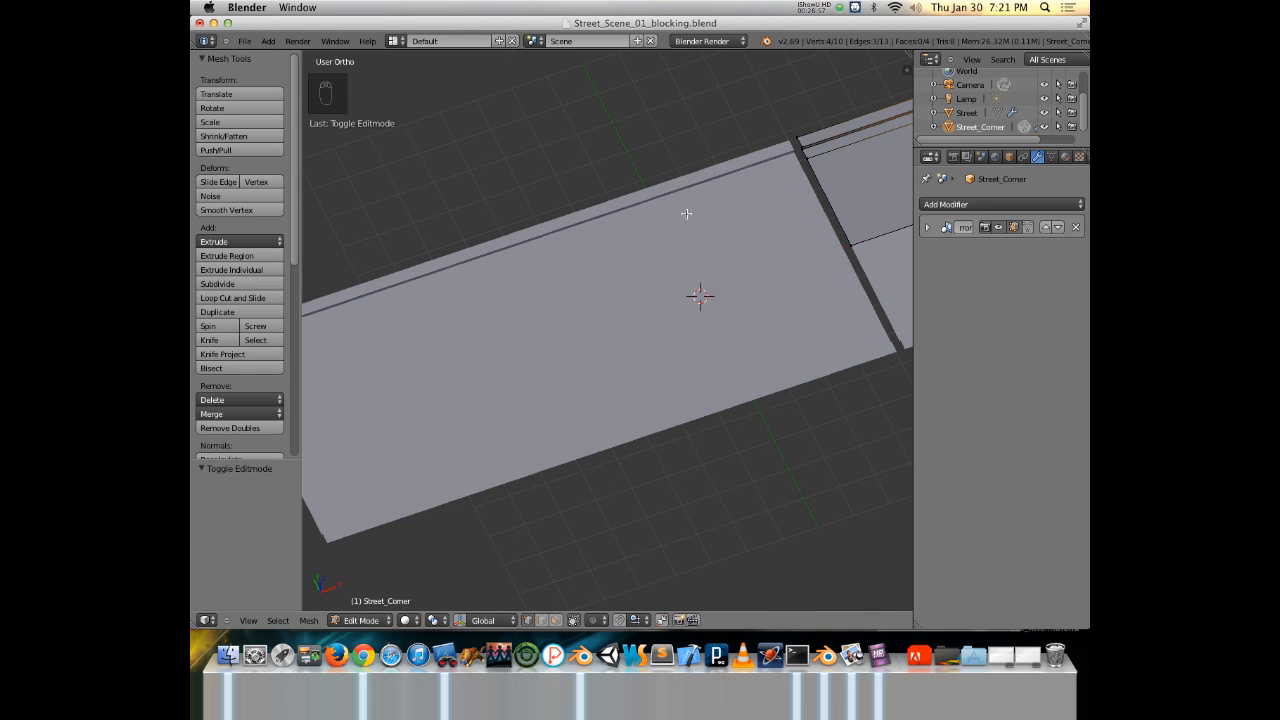
mouse_move(804, 166)
middle_mouse_down("shift")
mouse_move(684, 192)
mouse_move(661, 268)
mouse_move(595, 292)
middle_mouse_up("shift")
mouse_move(785, 205)
middle_mouse_down()
mouse_move(748, 265)
mouse_move(774, 266)
middle_mouse_up()
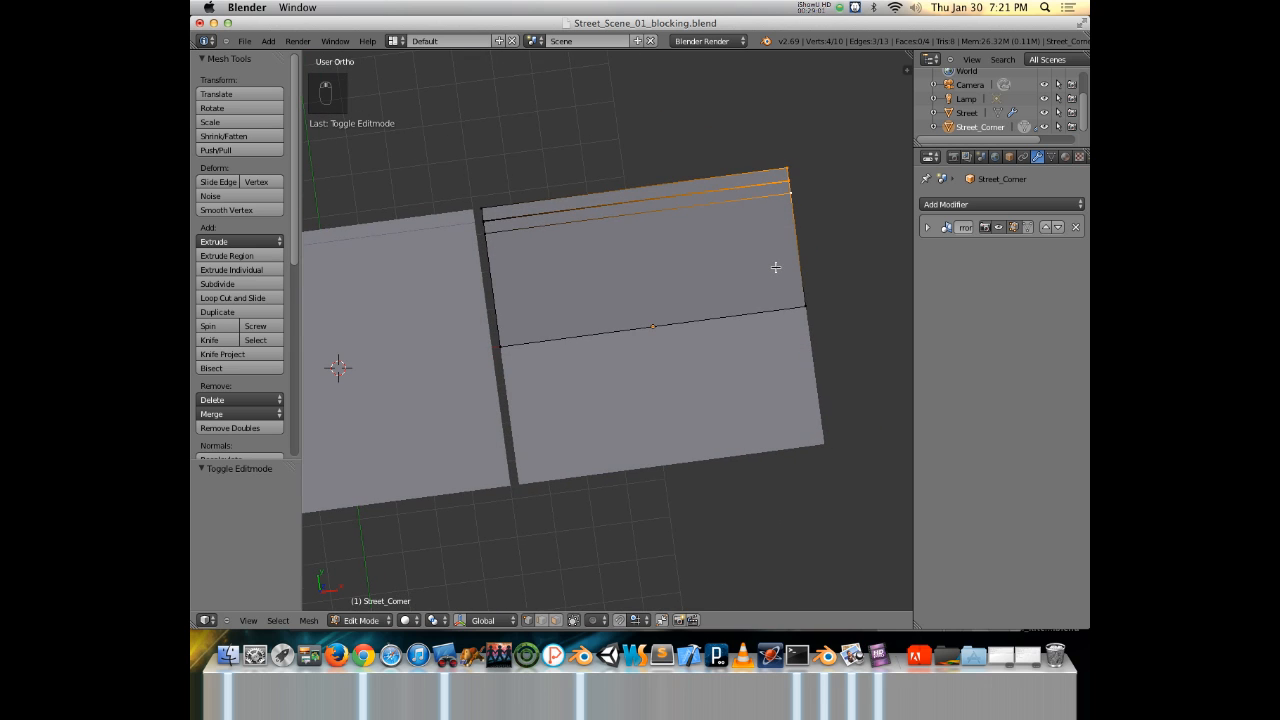
key("KP_7")
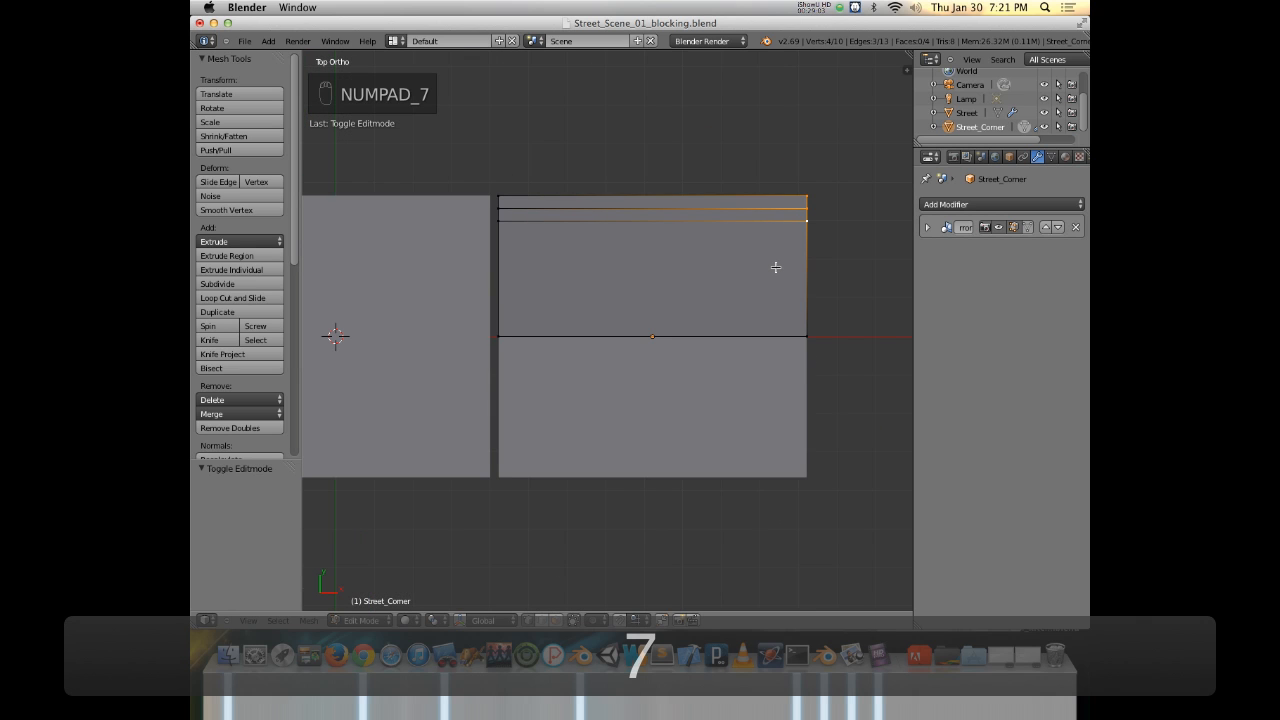
middle_click_drag(829, 183, 877, 195, "shift")
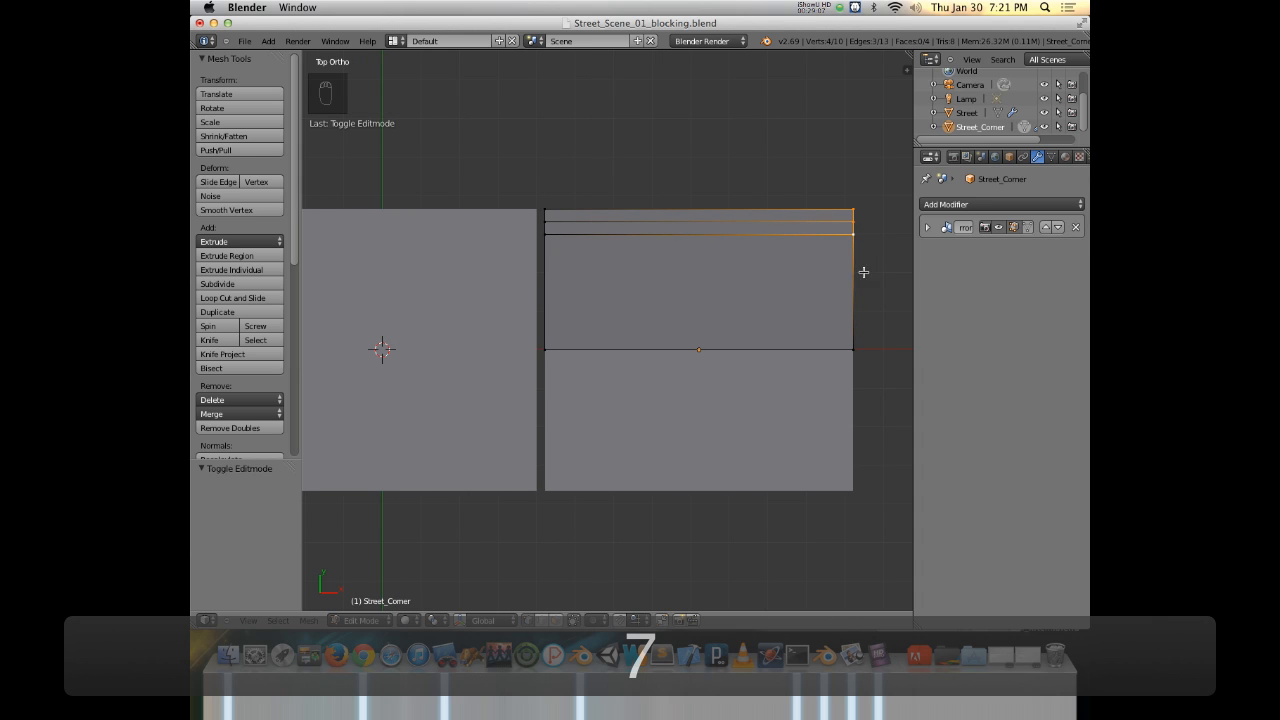
middle_click_drag(760, 291, 561, 324, "shift")
left_click(718, 164)
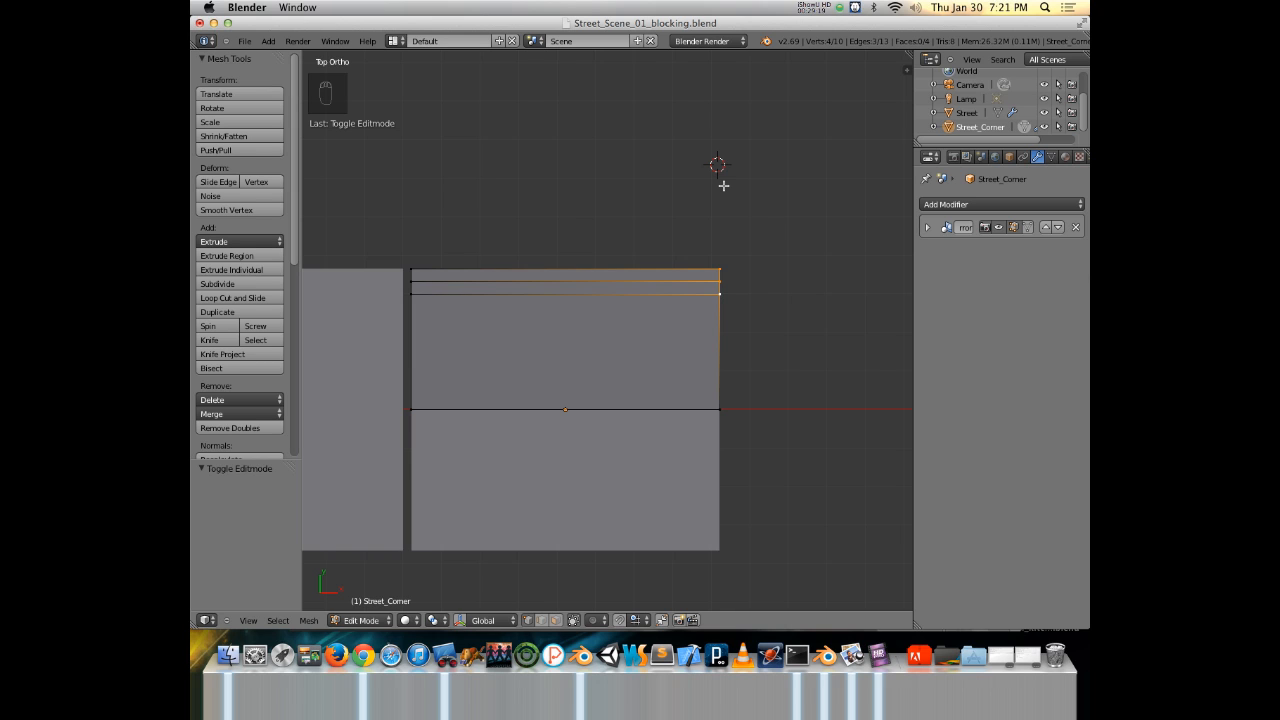
Select only the outermost curb vertex at Street_Corner's free end and snap the 3D cursor to it.
key("super")
middle_click_drag(718, 308, 574, 171)
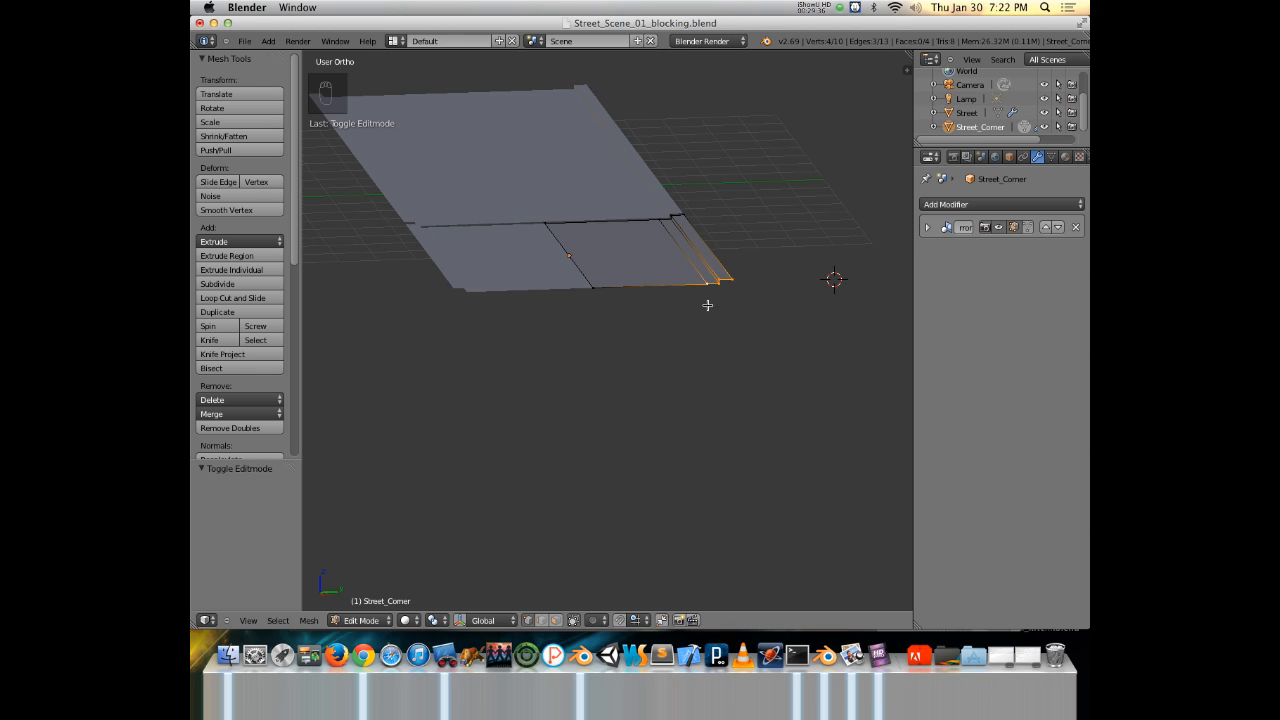
right_click(734, 277)
middle_click_drag(671, 283, 728, 303)
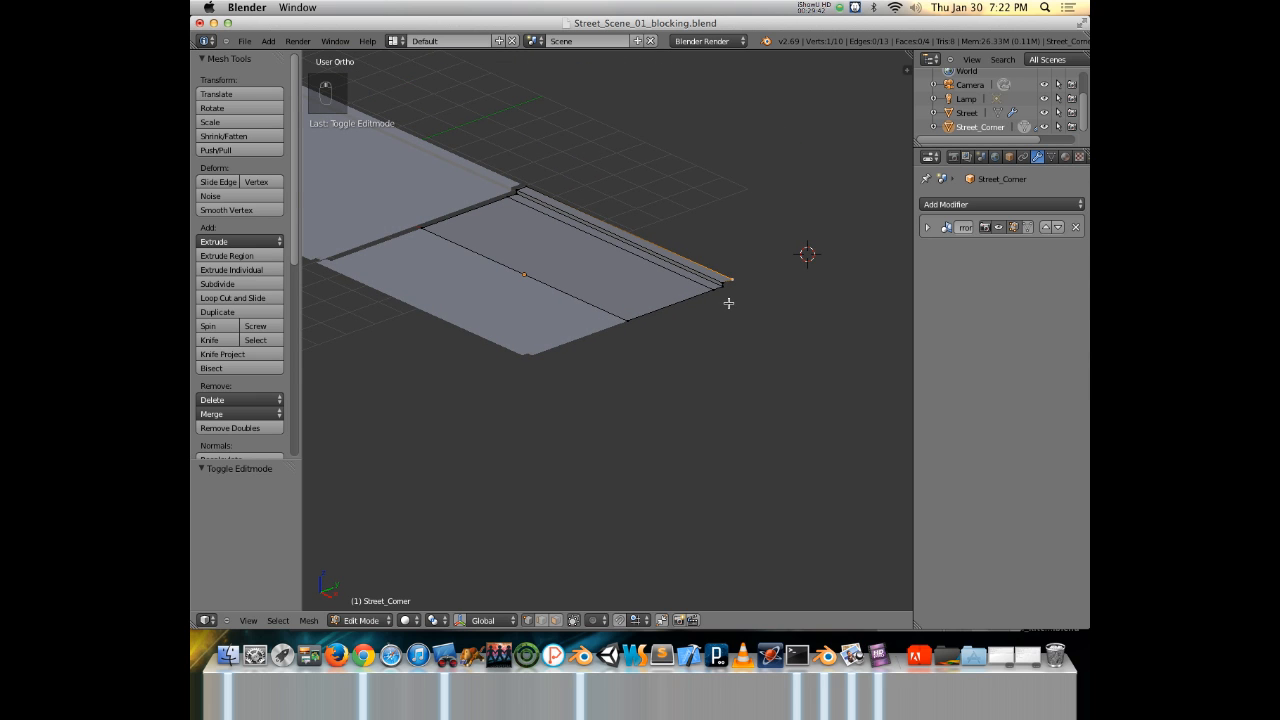
key("shift+s")
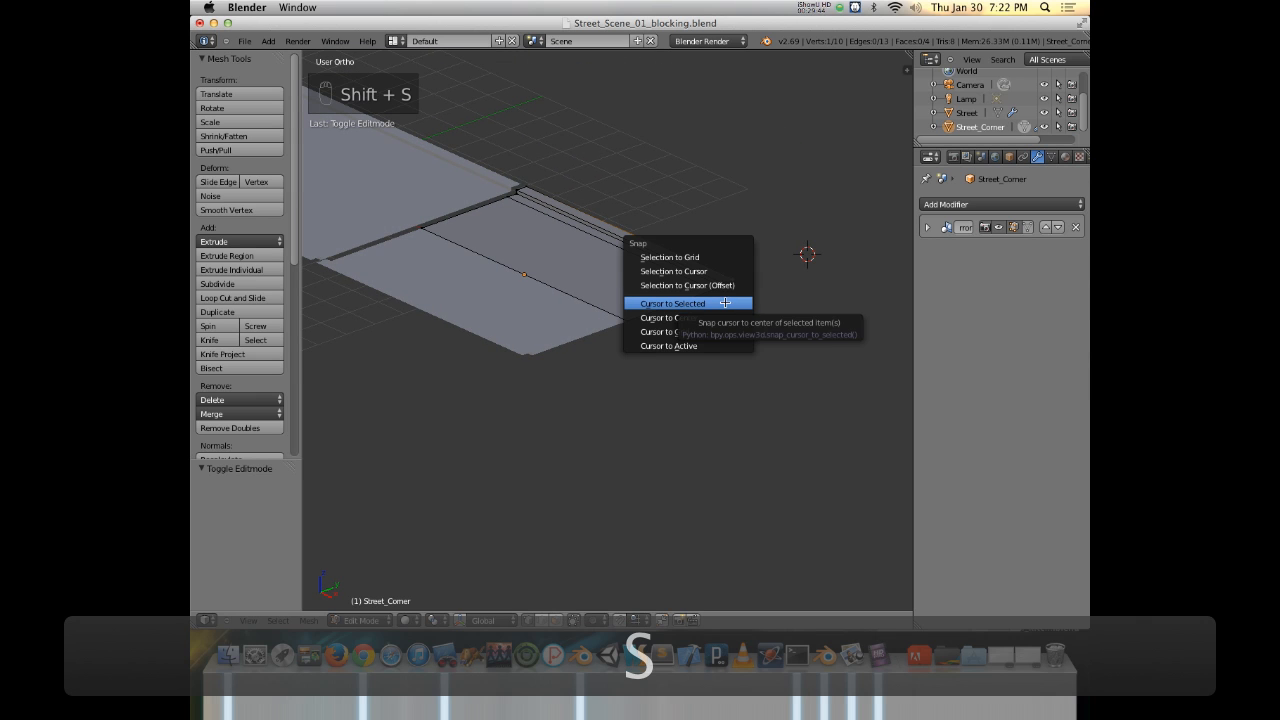
left_click(725, 303)
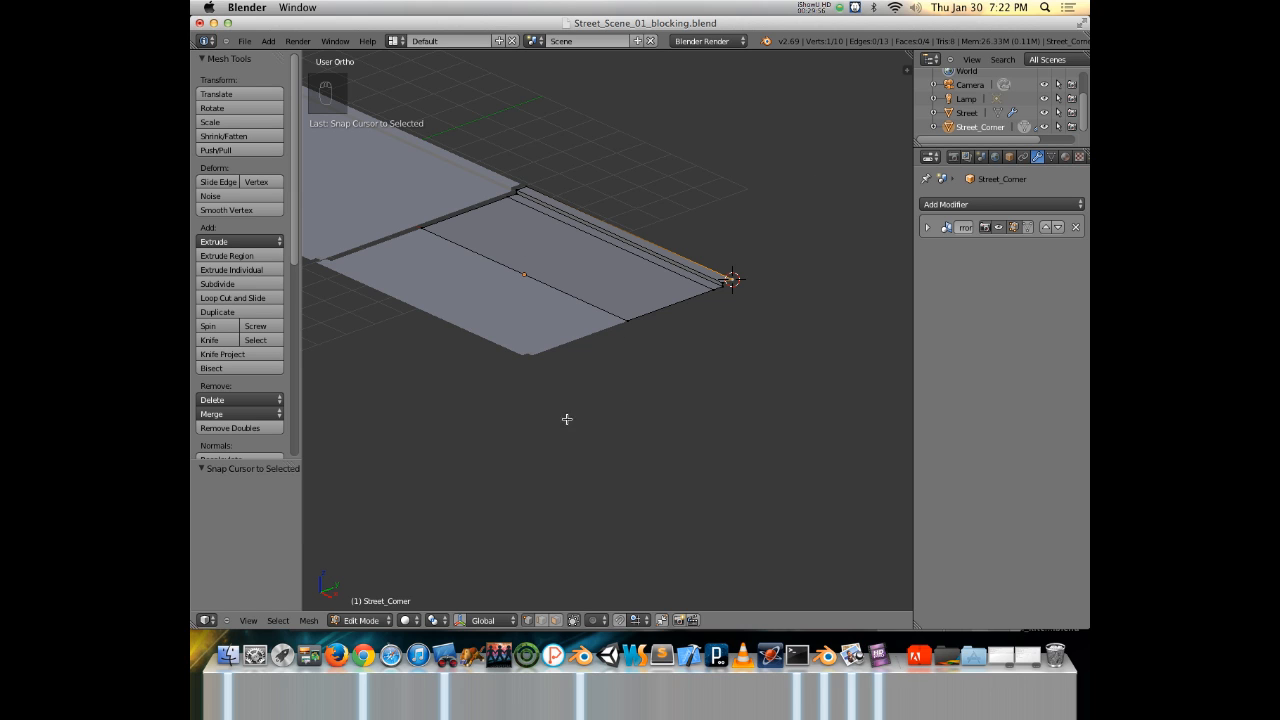
Undo the last operation in the Street_Corner mesh editing session.
left_click(308, 621)
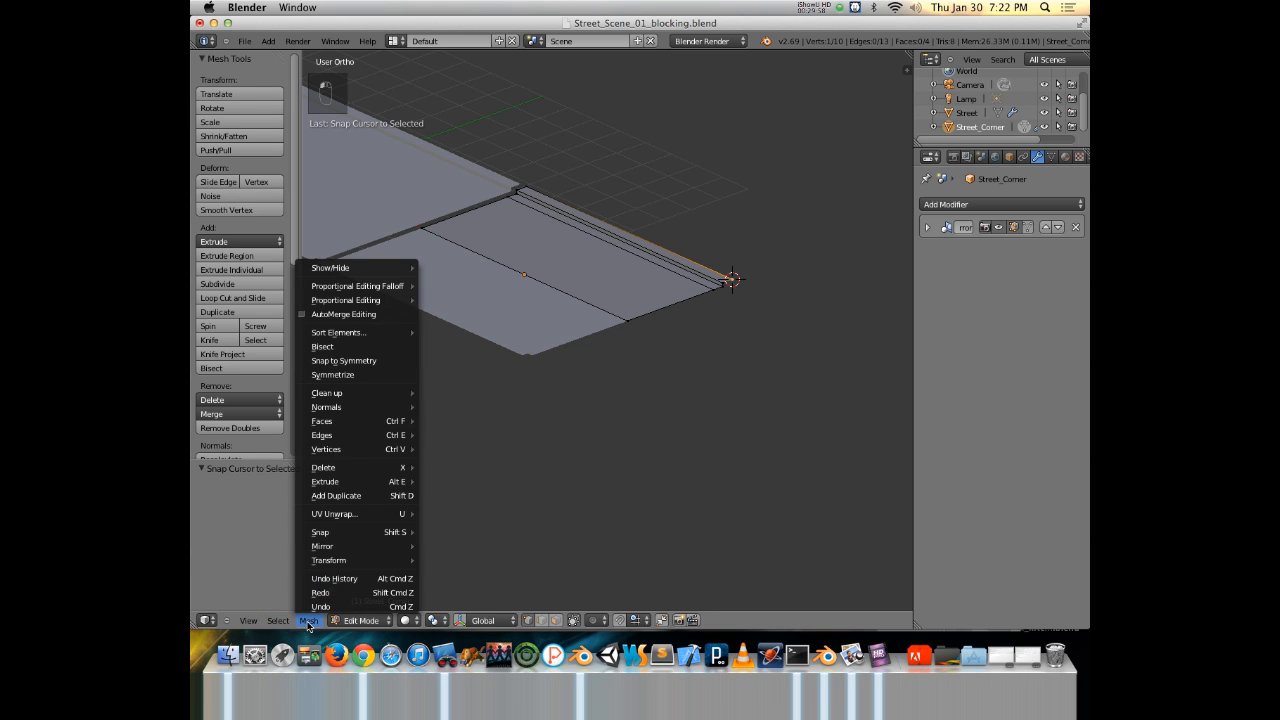
mouse_move(373, 566)
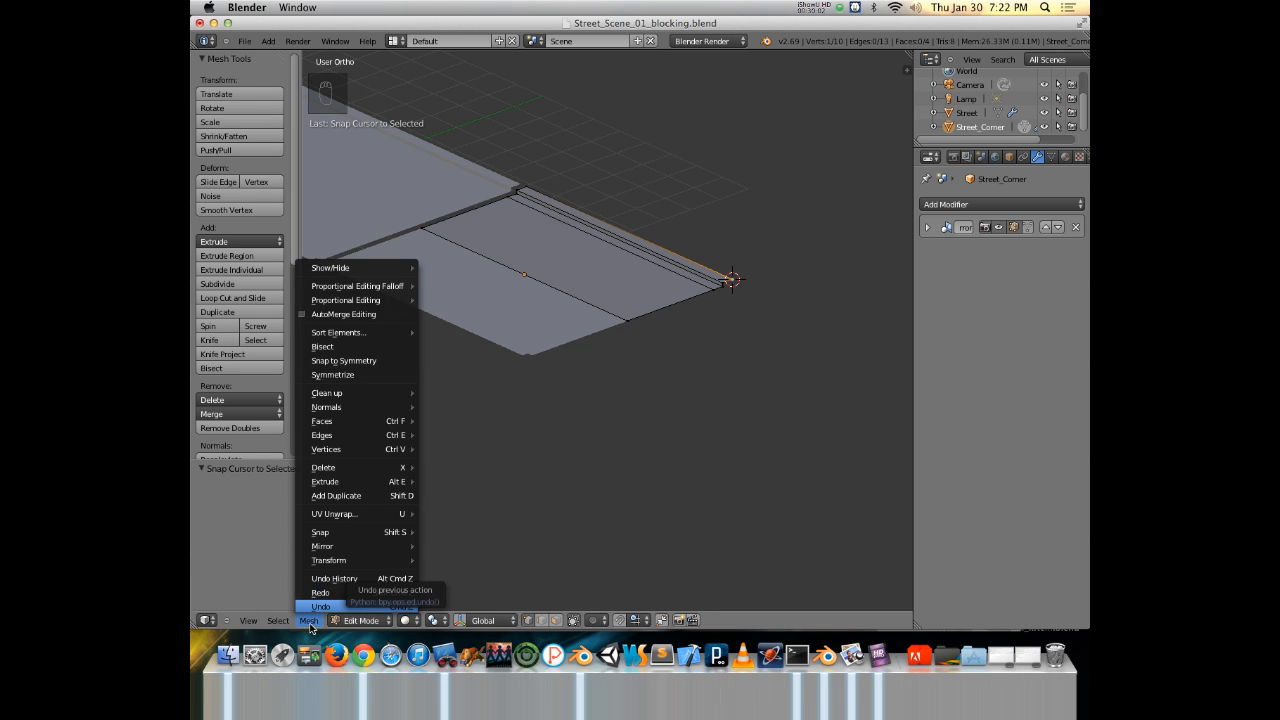
left_click(318, 606)
key("super")
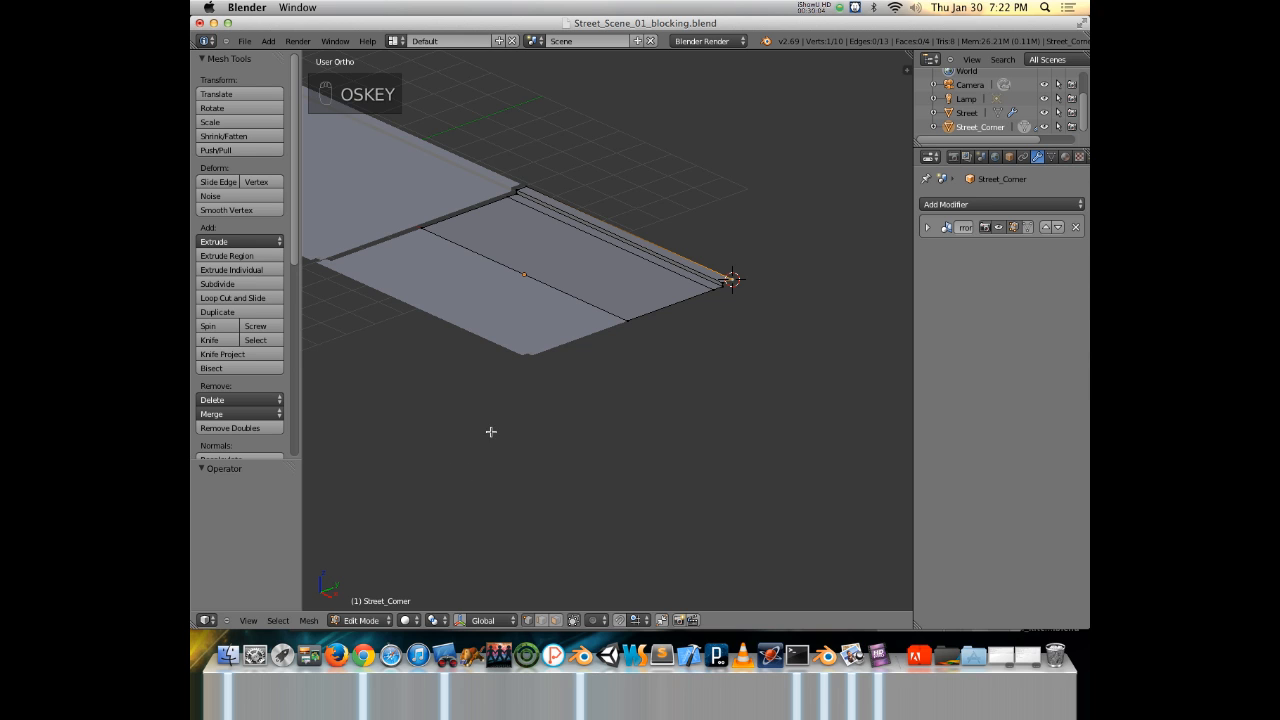
Move the 3D cursor straight out from the curb's outer end vertex by setting its Y location to 5.
middle_click_drag(744, 304, 676, 250)
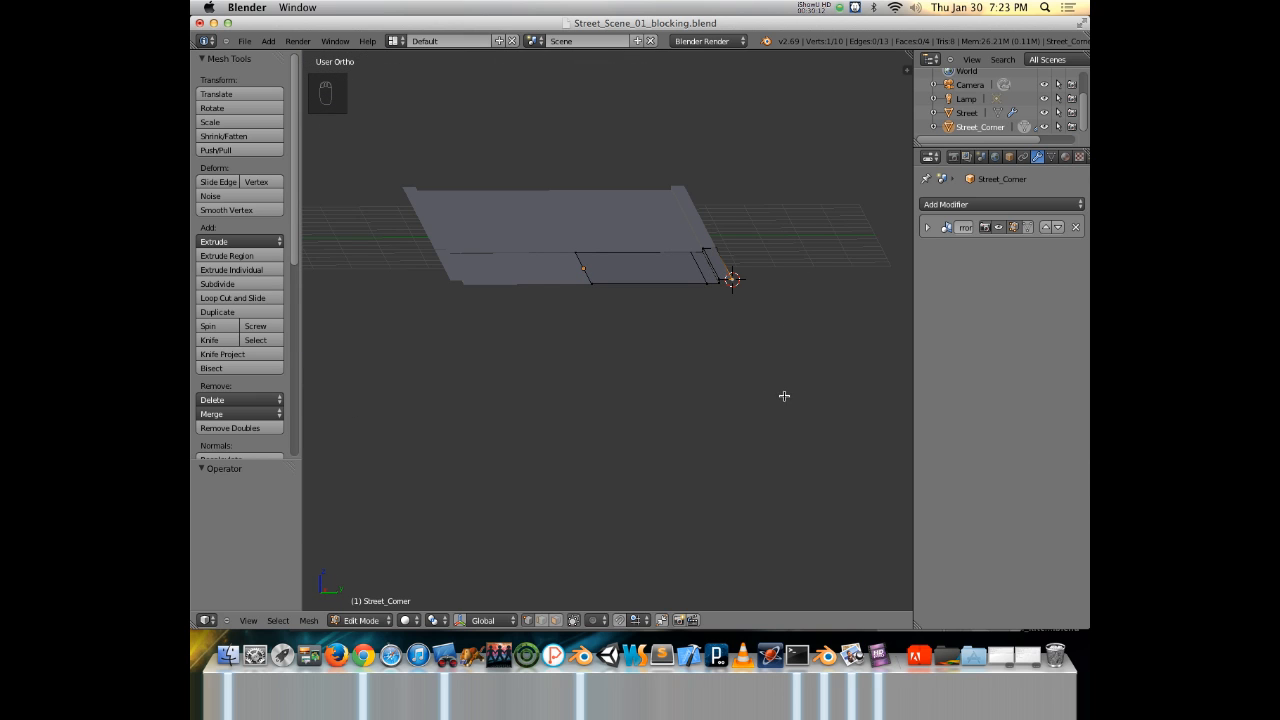
middle_click_drag(697, 274, 712, 299)
key("KP_7")
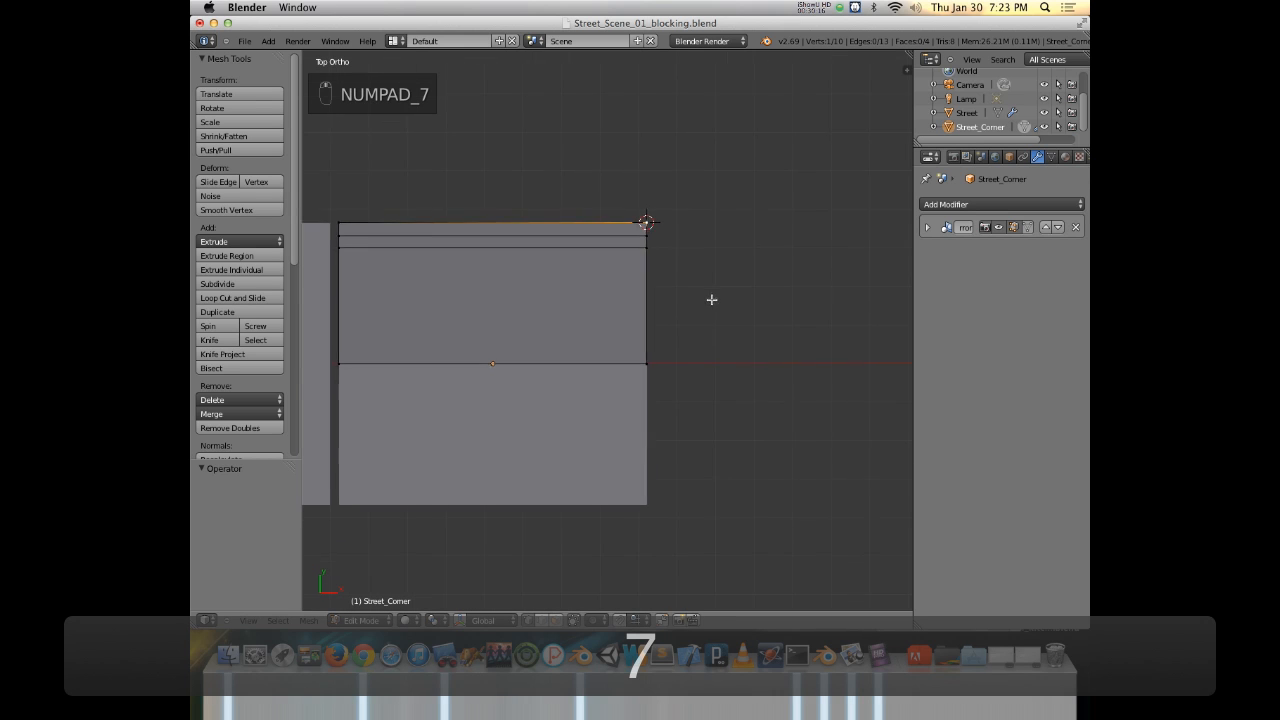
middle_click_drag(703, 191, 726, 274, "shift")
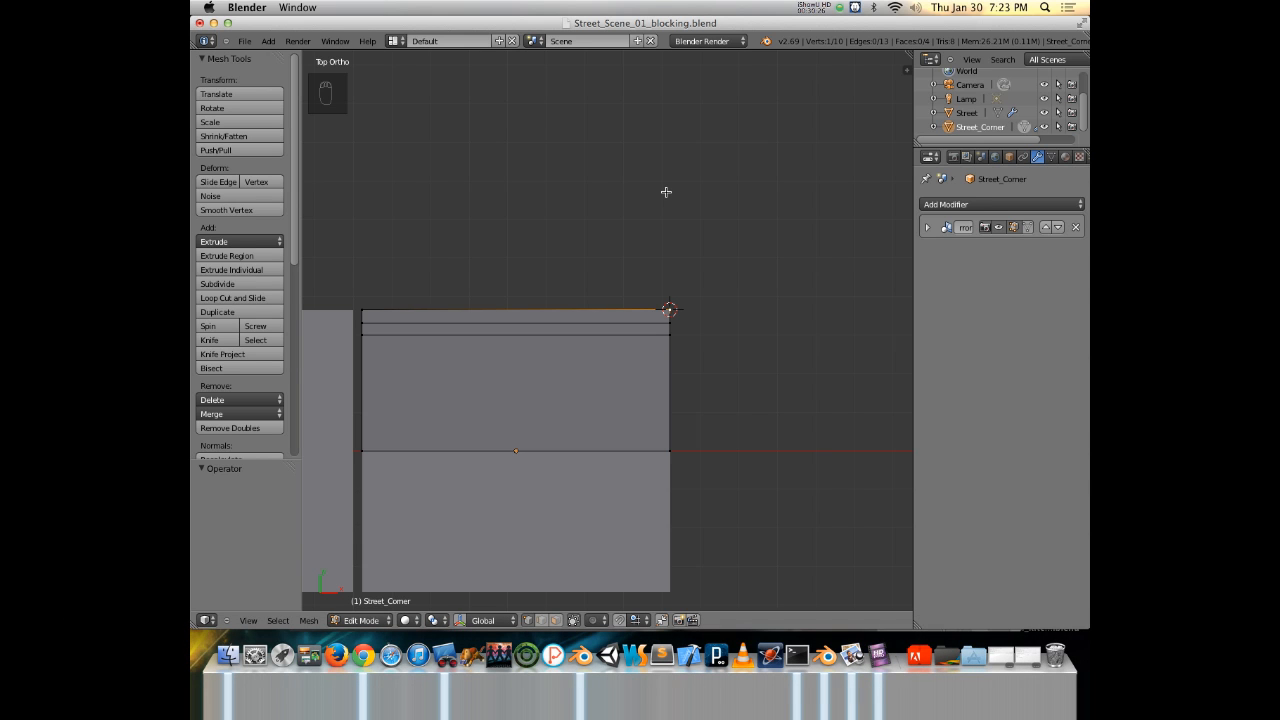
key("n")
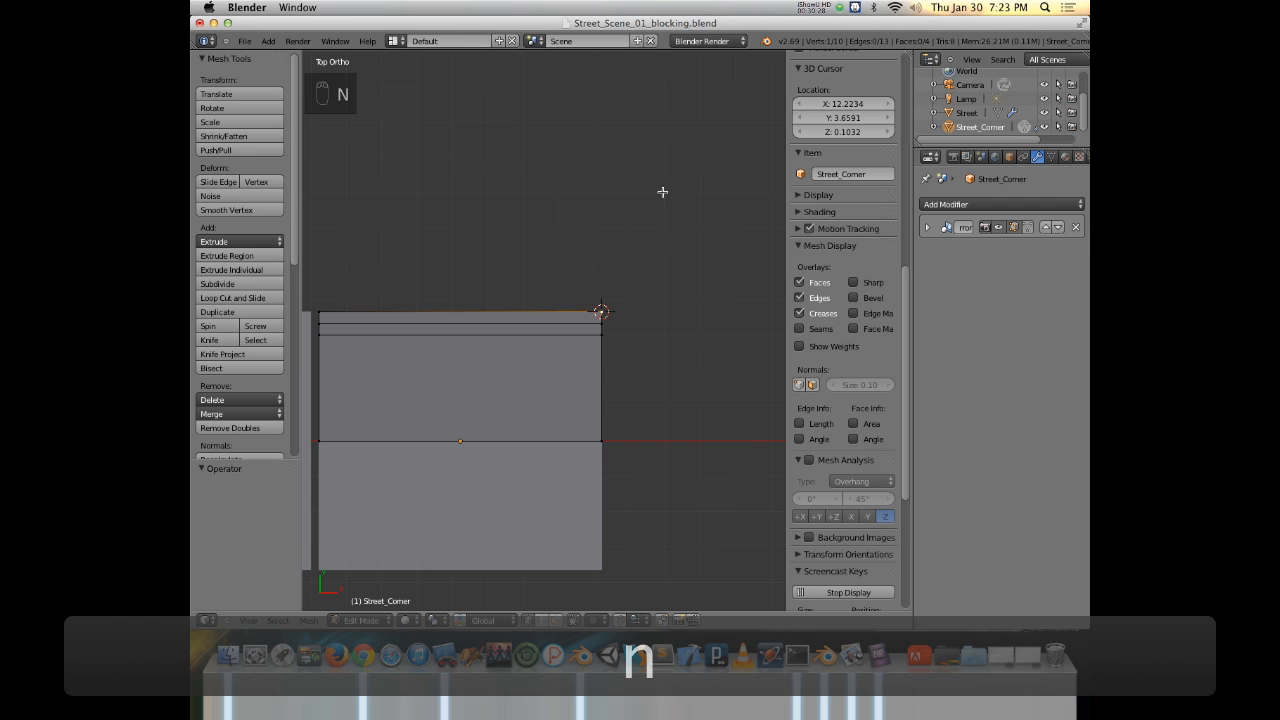
scroll(817, 253, "up", 5)
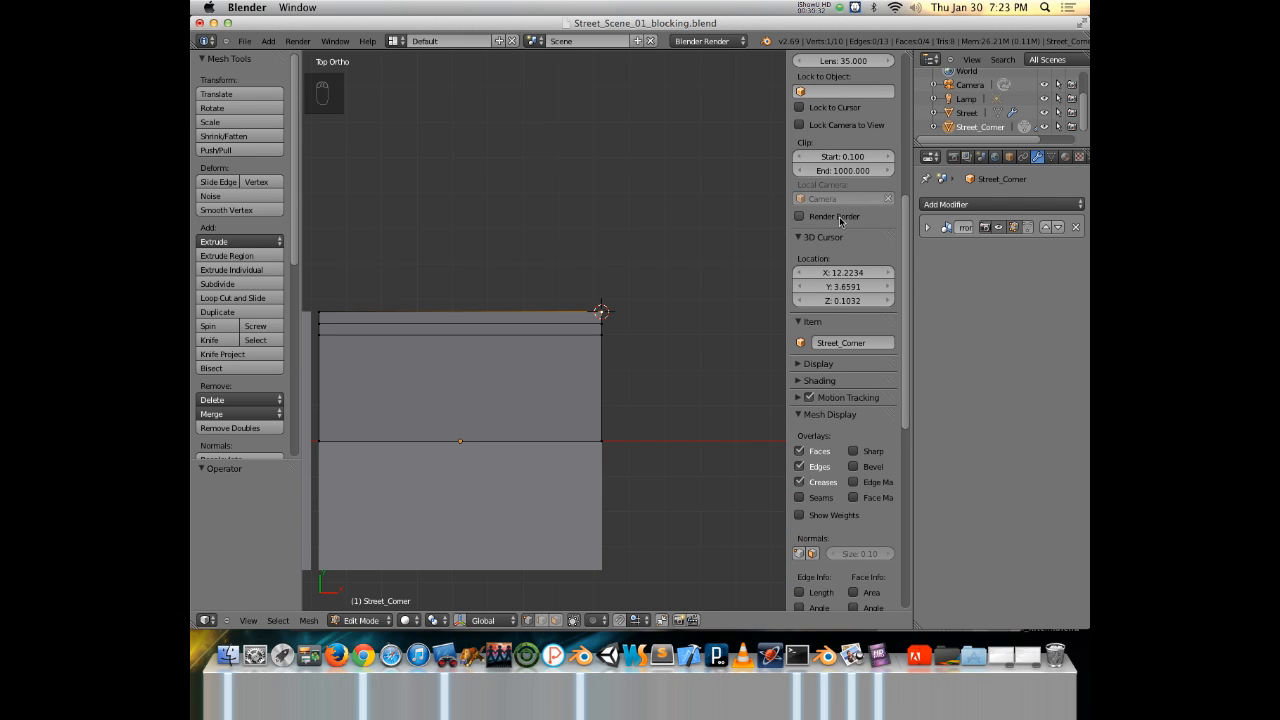
left_click_drag(834, 293, 868, 286)
left_click(834, 289)
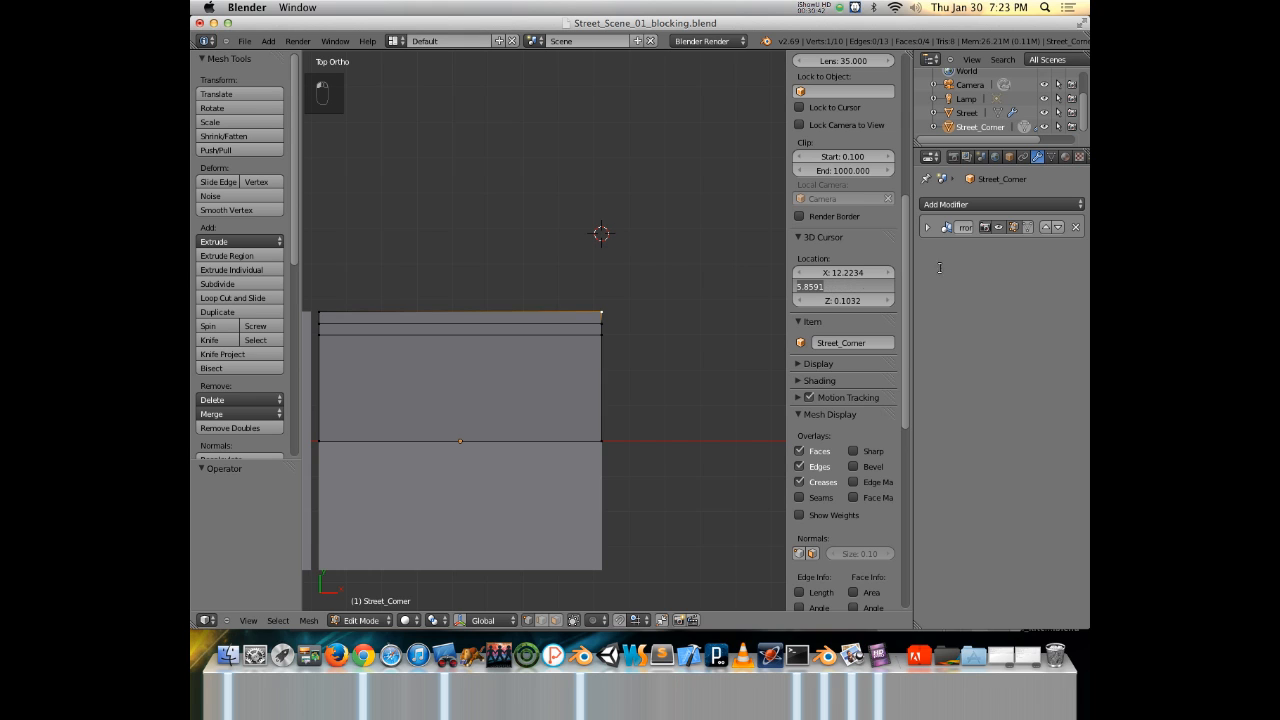
type("5")
key("Return")
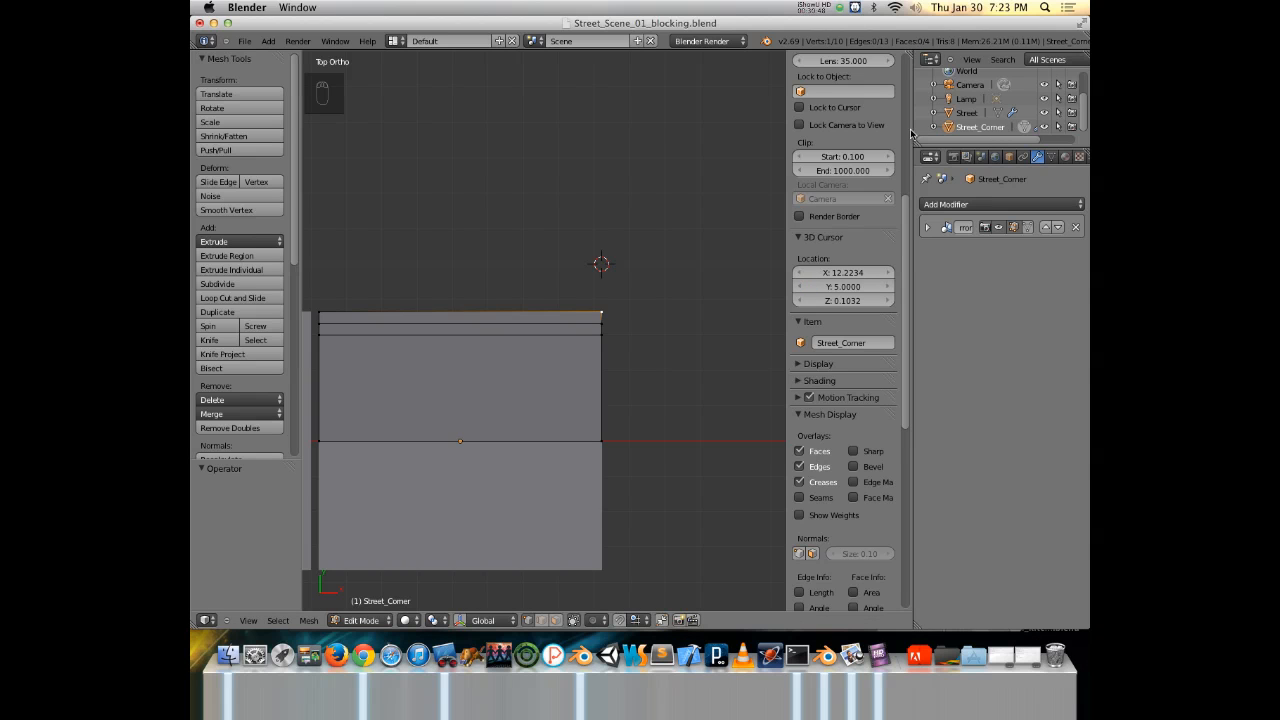
Set the 3D cursor's Y location to 6 to try a pivot farther from the curb.
left_click(837, 286)
type("6")
key("Return")
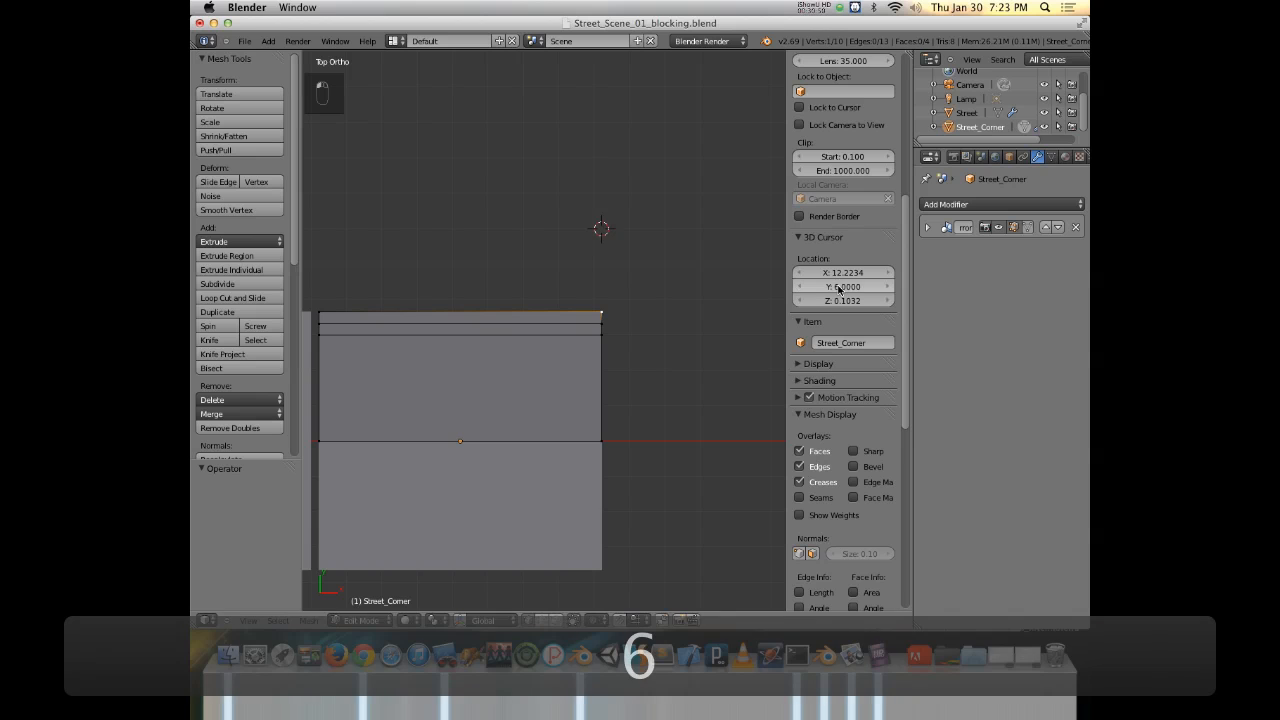
scroll(572, 355, "down", 6)
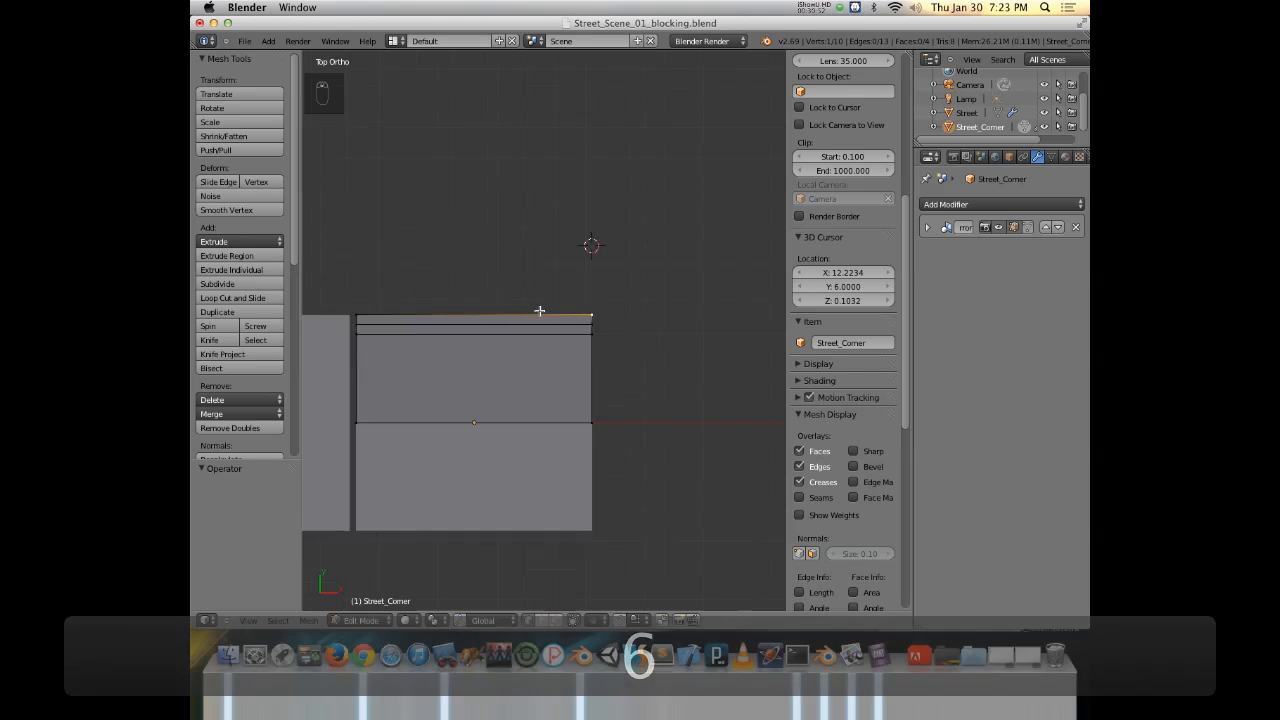
Set the 3D cursor's Y location back to 5 and check its distance from the curb.
middle_click_drag(572, 355, 754, 306)
left_click(849, 291)
type("5")
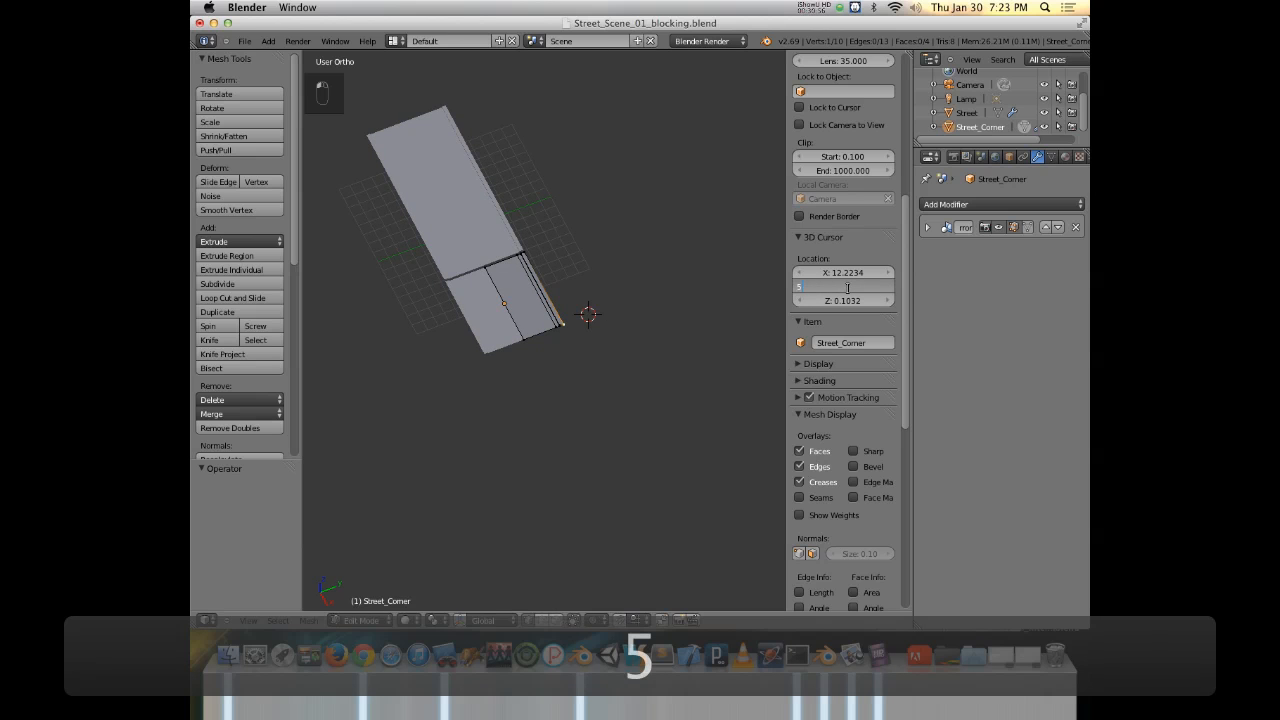
key("Return")
scroll(606, 370, "up", 2)
middle_click_drag(606, 370, 671, 521)
key("KP_7")
Add the three other curb profile vertices at Street_Corner's free end to the selected outermost vertex.
middle_click_drag(717, 486, 449, 193, "shift")
middle_click_drag(524, 305, 546, 388)
key("KP_7")
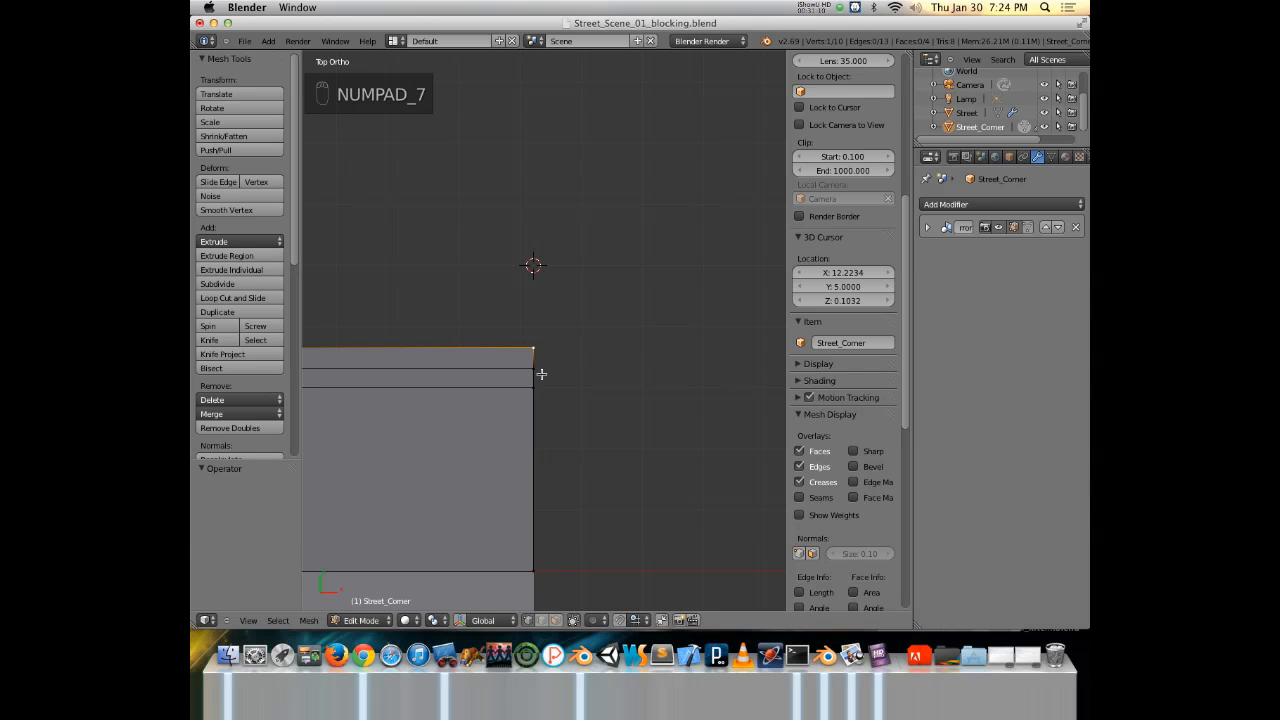
middle_click_drag(537, 380, 565, 387)
scroll(575, 413, "up", 4)
right_click(555, 382, "shift")
right_click(555, 392, "shift")
right_click(529, 404, "shift")
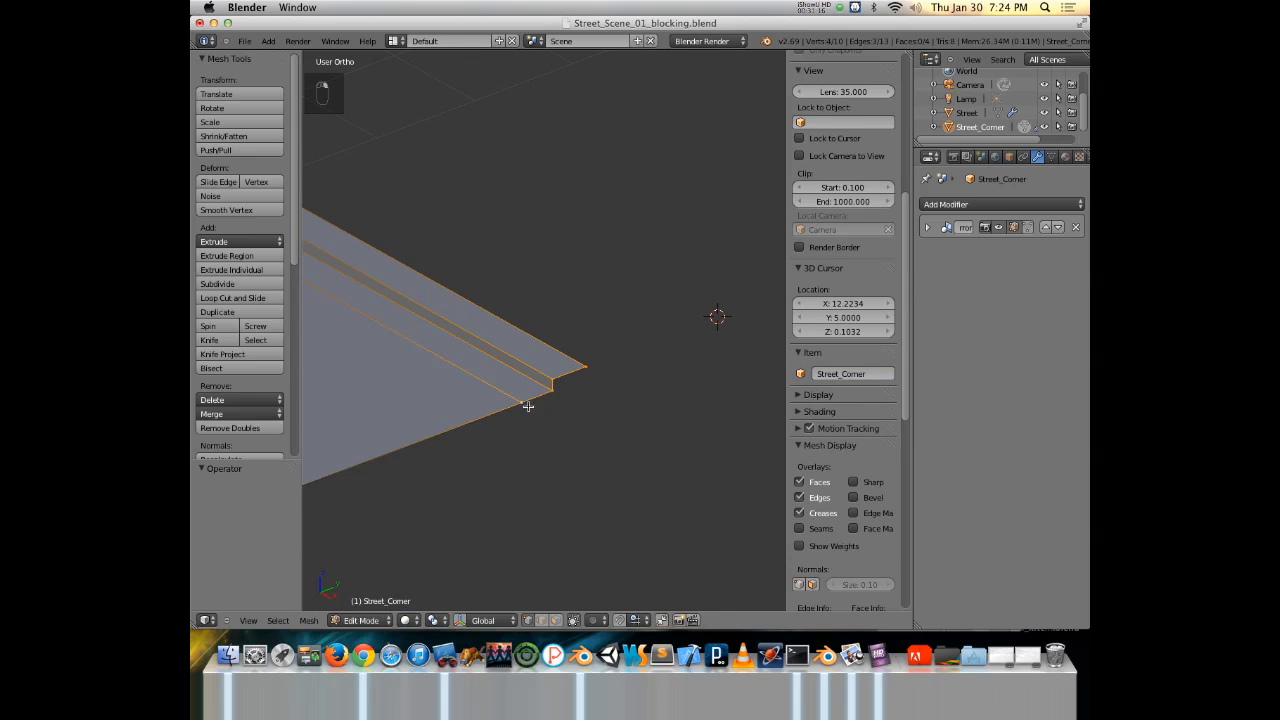
middle_click_drag(530, 425, 590, 338, "shift")
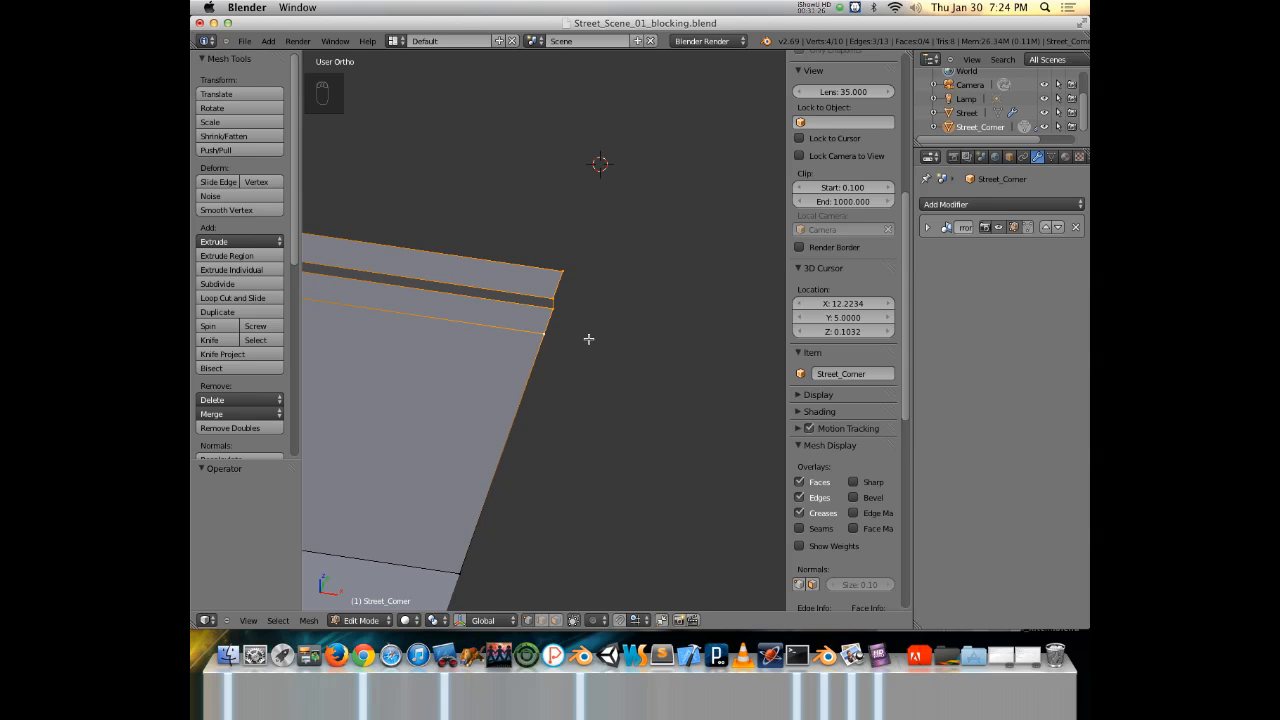
key("KP_7")
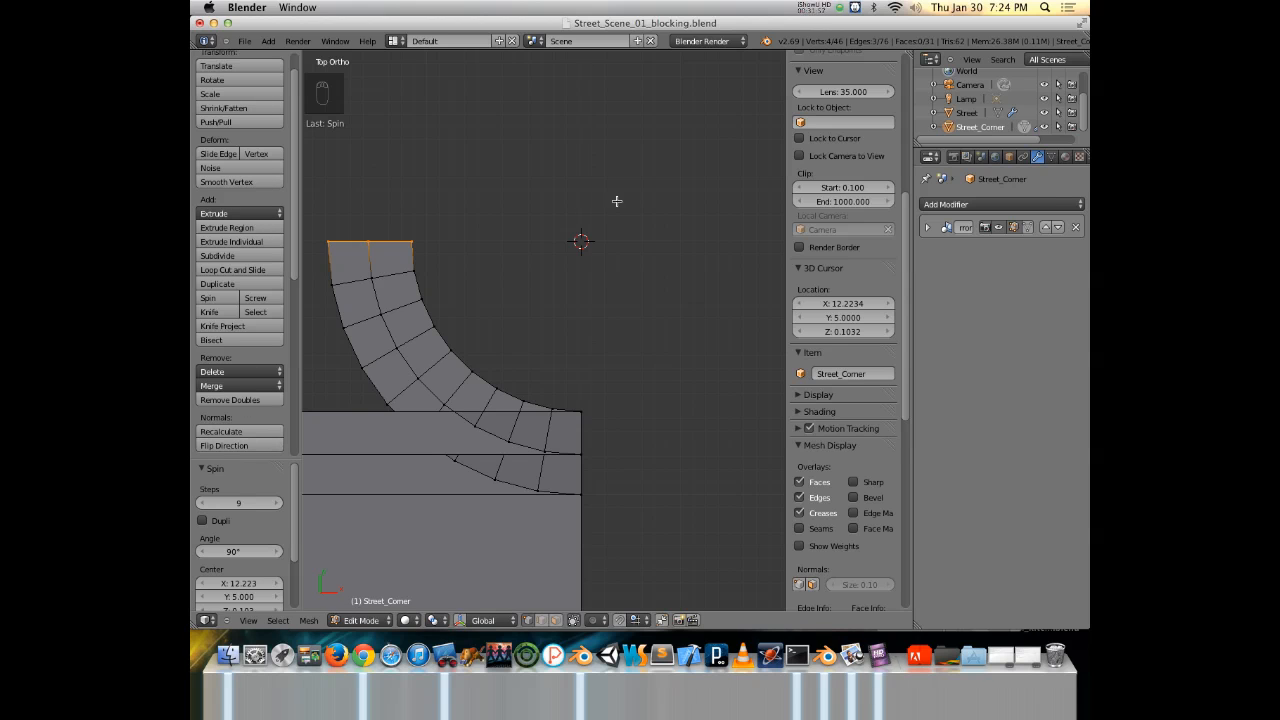
Set the Spin operation's angle to -90° so the curb profile sweeps outward from the street's end.
key("F6")
key("F6")
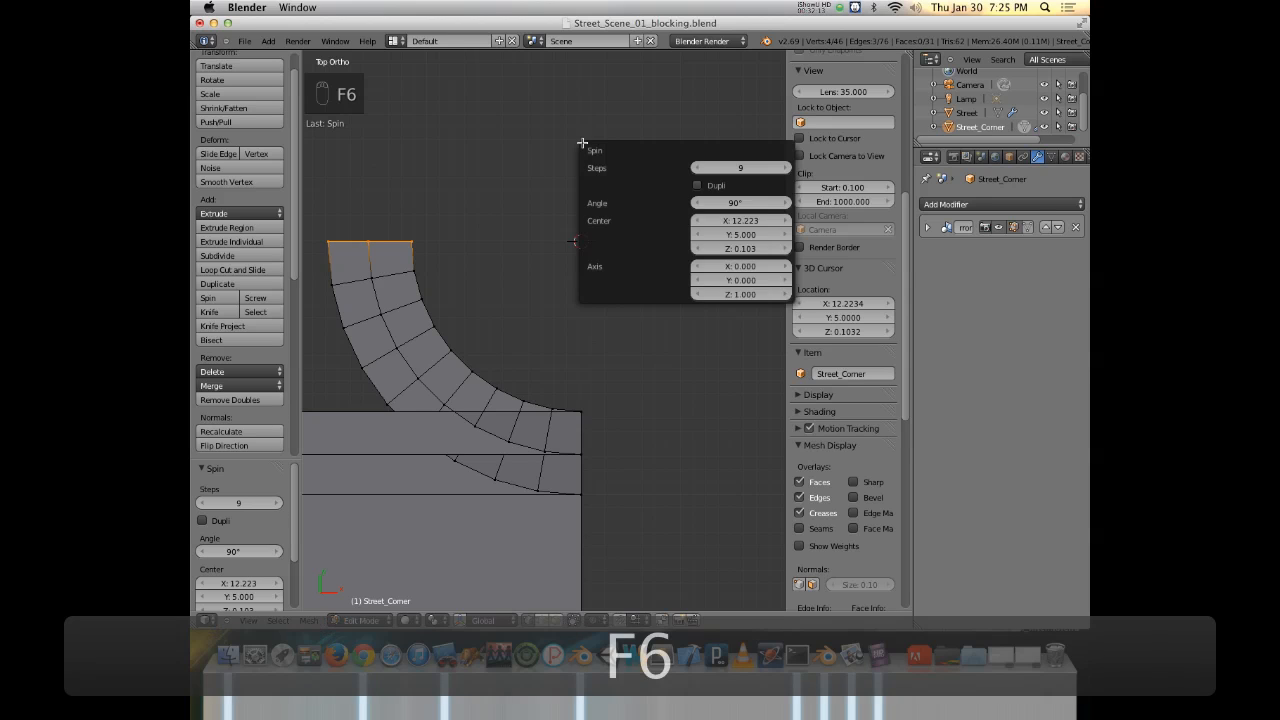
left_click(740, 203)
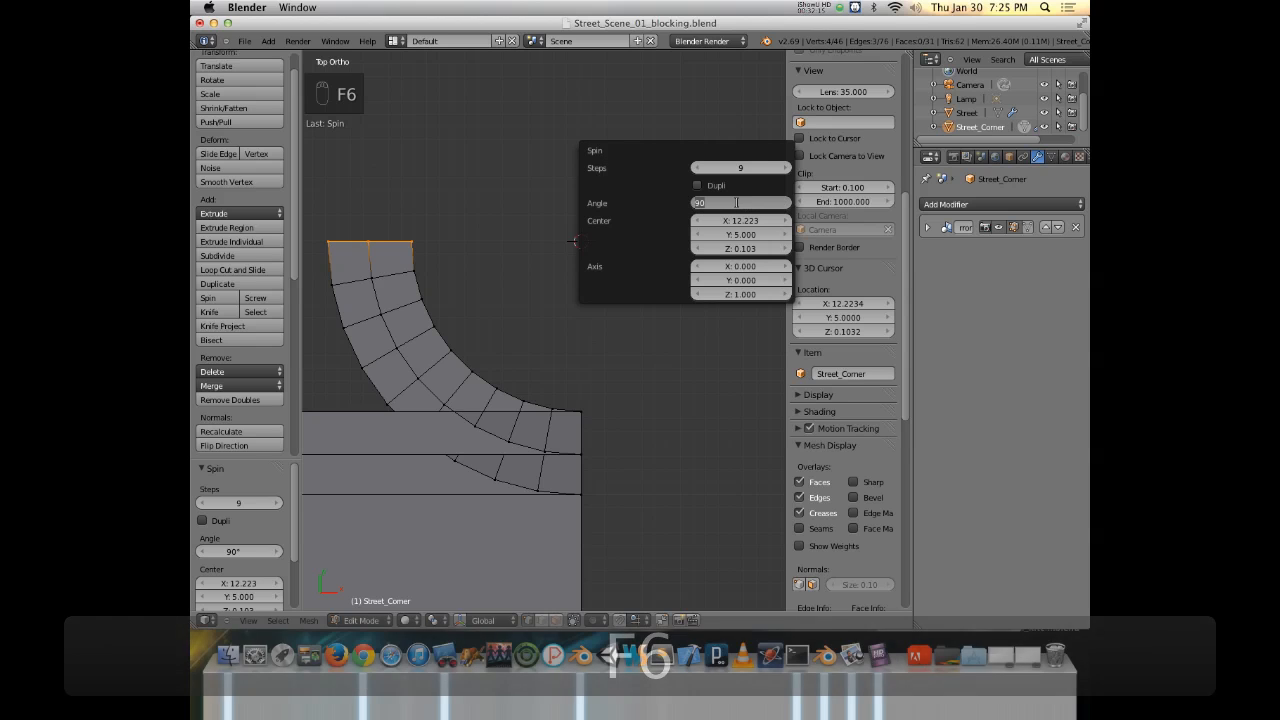
key("Left")
type("-")
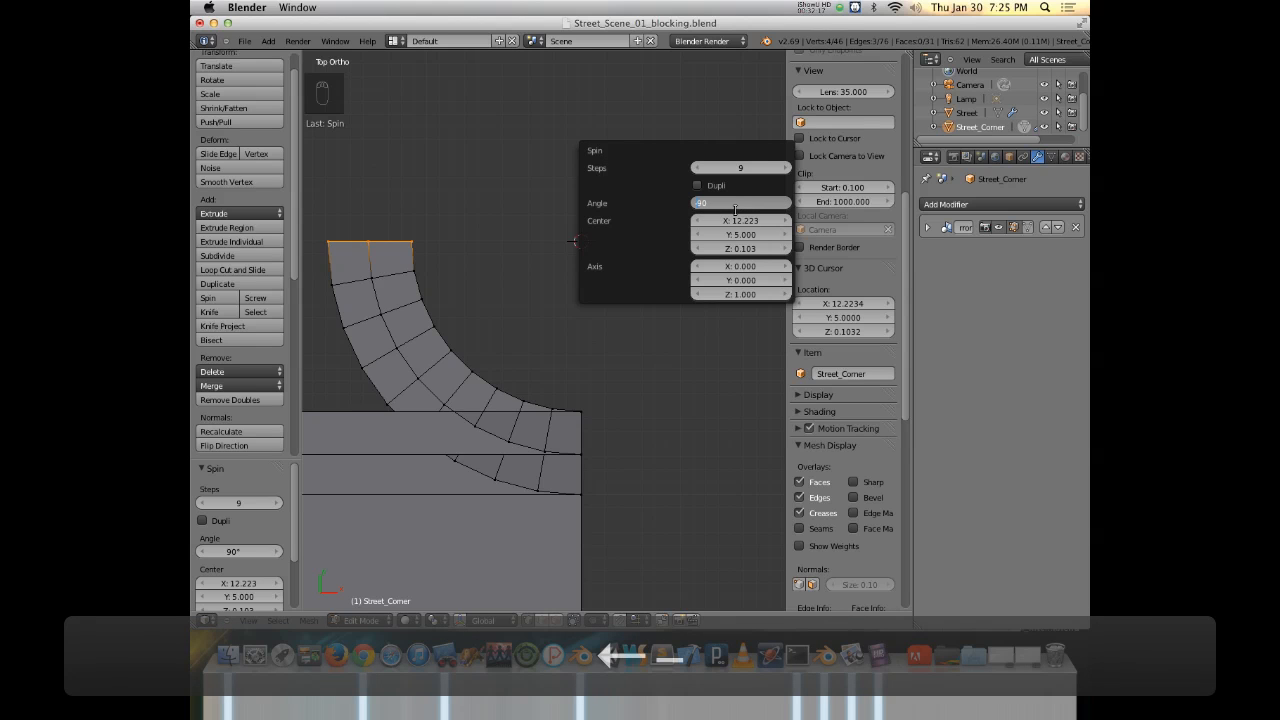
key("Return")
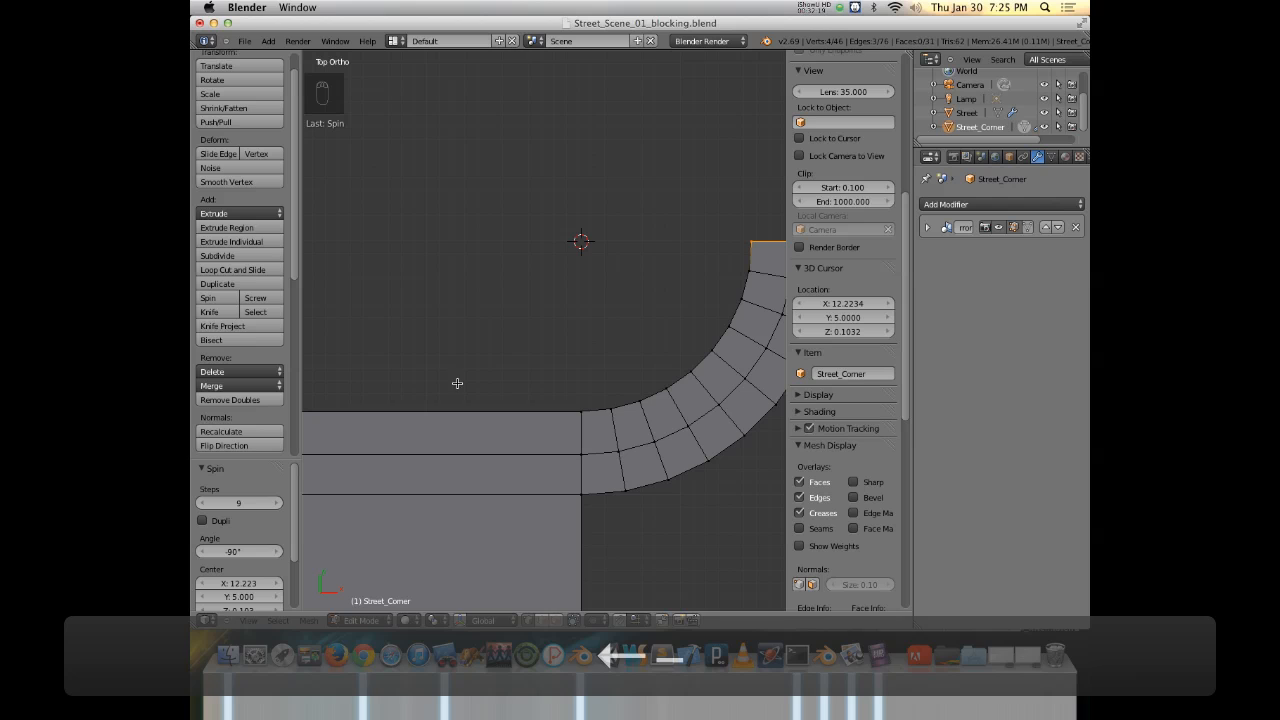
Reduce the Spin operation's number of steps to 5 for the curved curb corner.
scroll(564, 371, "down", 2)
middle_click_drag(606, 366, 547, 346, "shift")
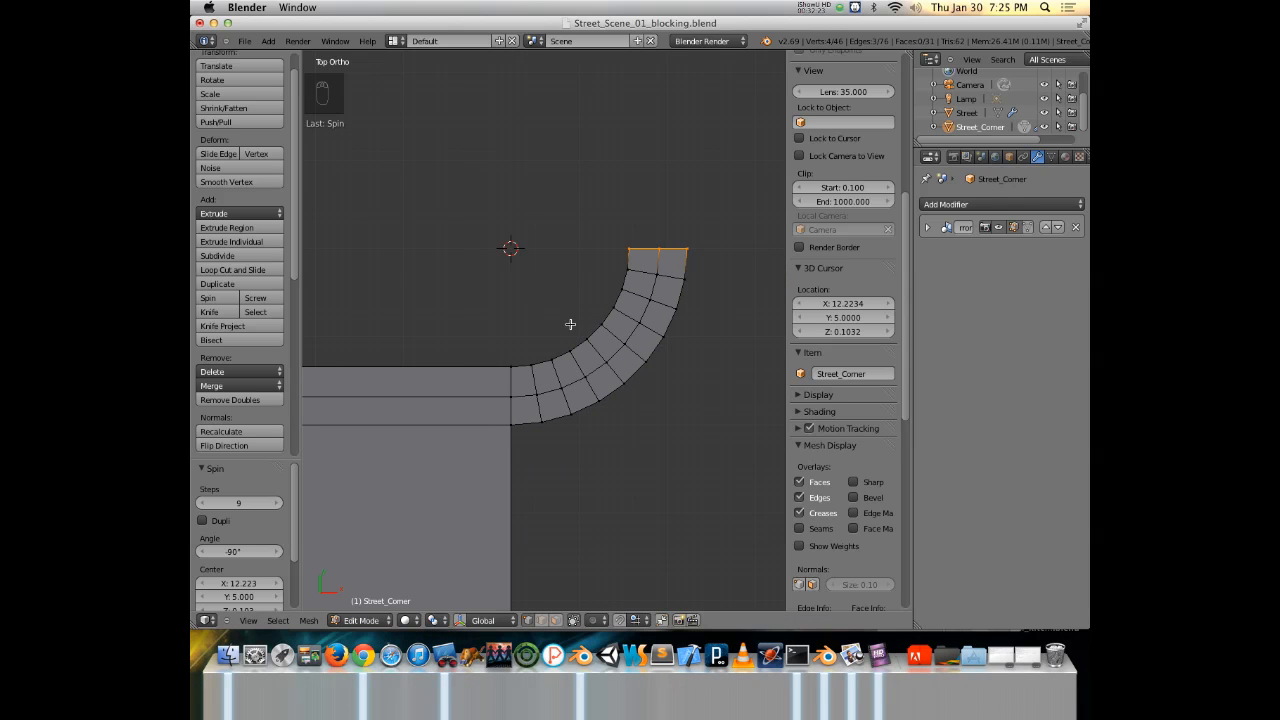
key("F6")
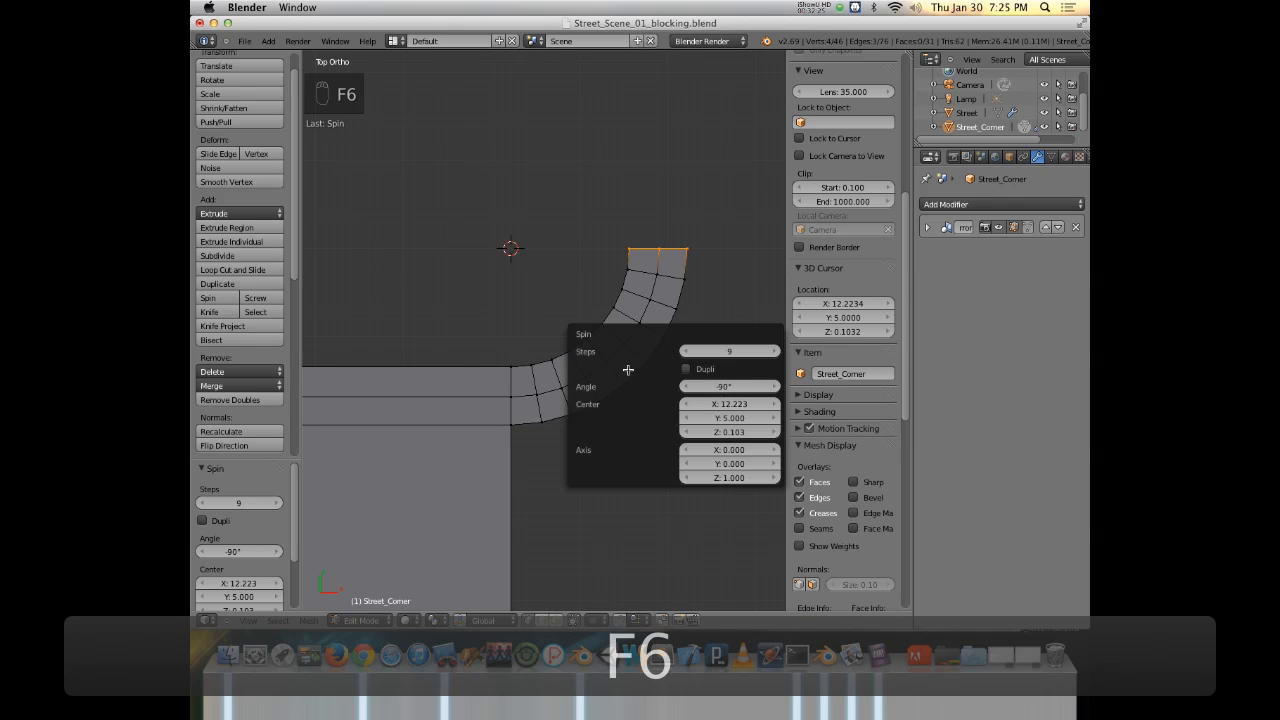
left_click_drag(713, 354, 686, 366)
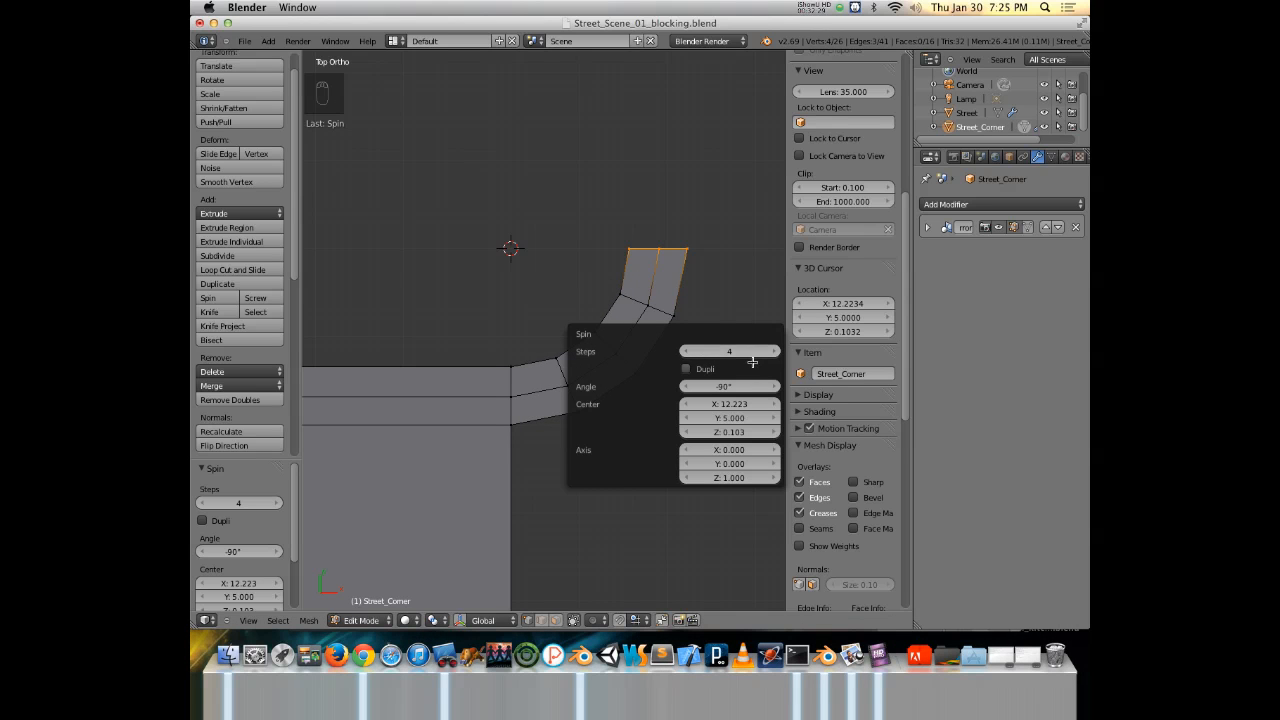
left_click(686, 351)
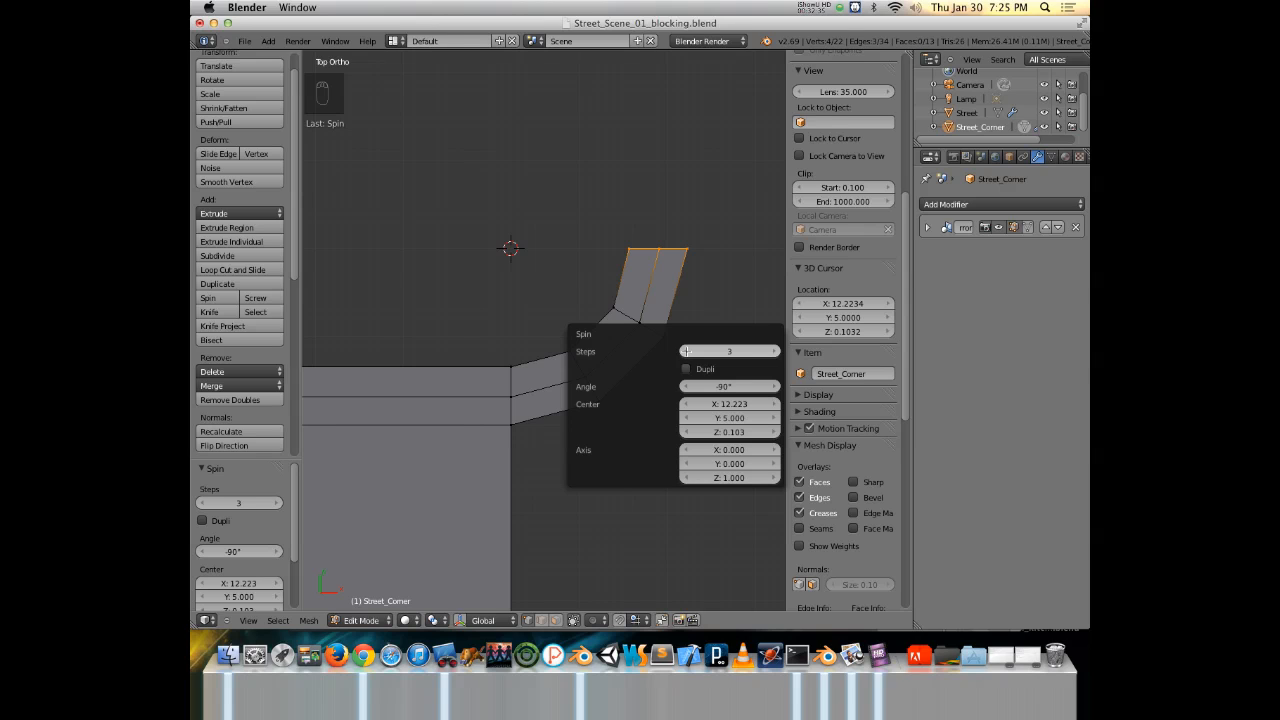
left_click(772, 351)
left_click(772, 351)
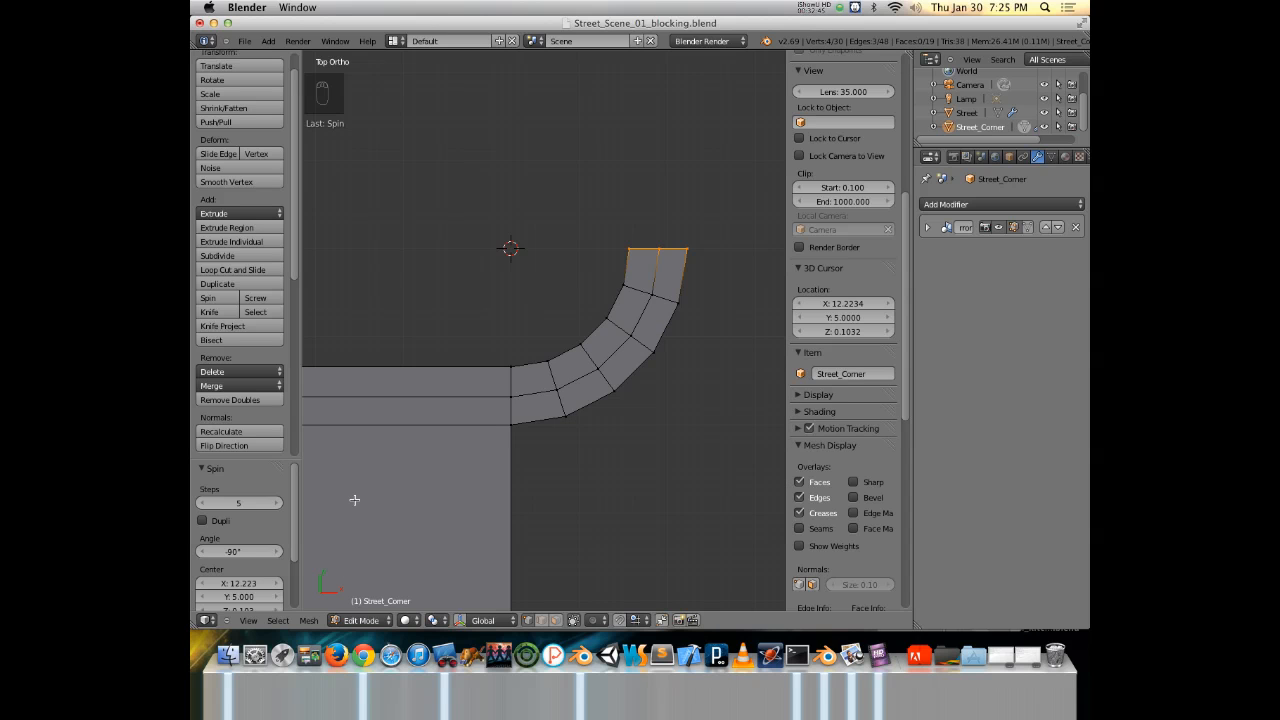
Examine the spun curb corner and its mirrored counterpart from angled and top views.
middle_click_drag(634, 409, 555, 281)
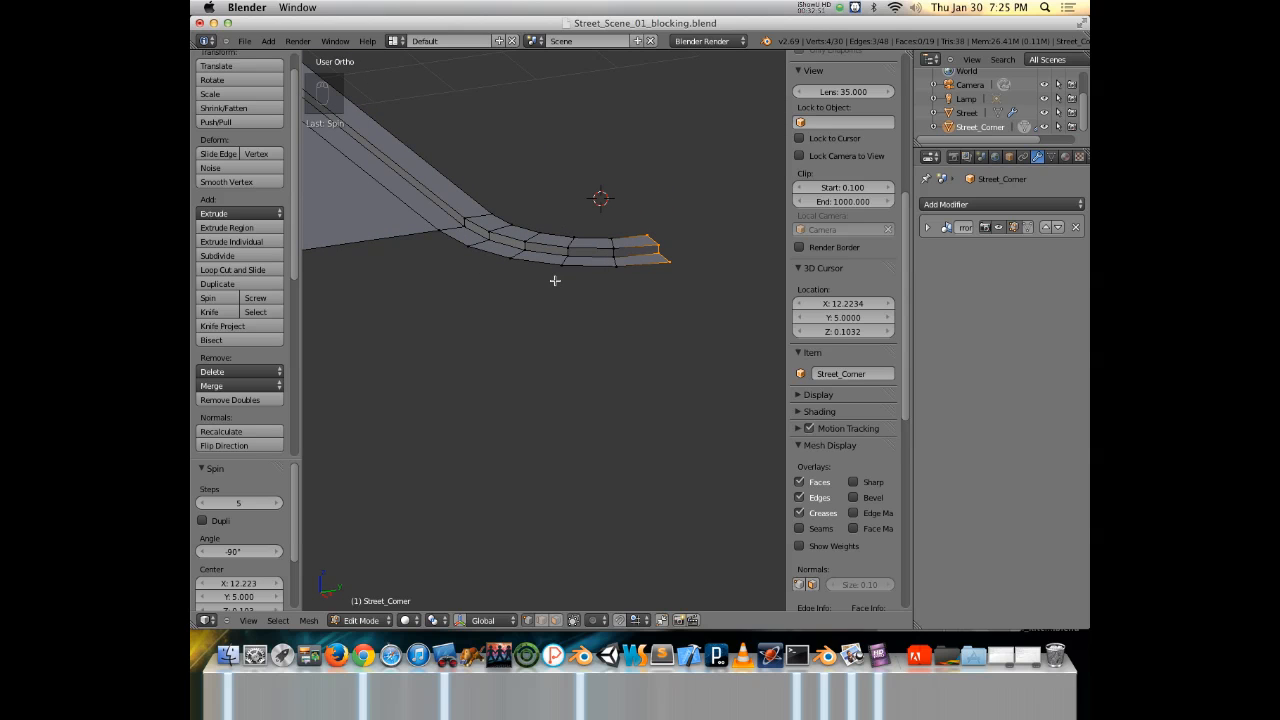
middle_click_drag(620, 242, 571, 343)
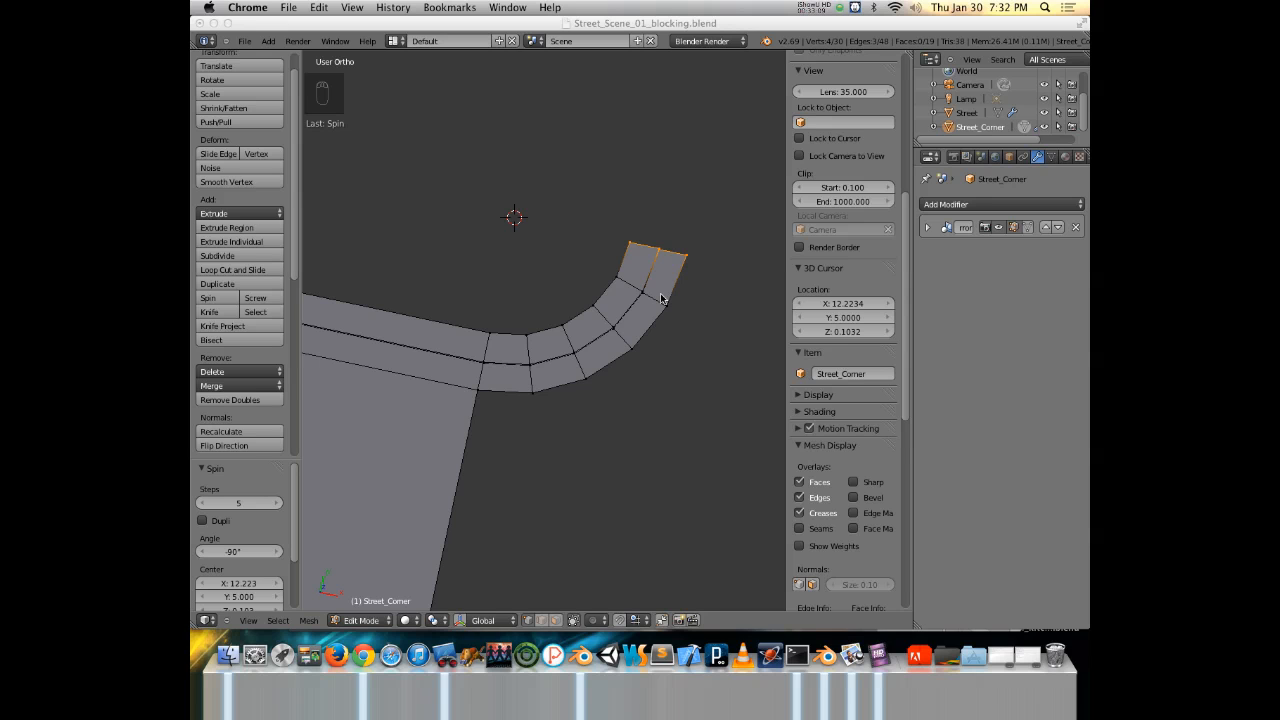
key("7")
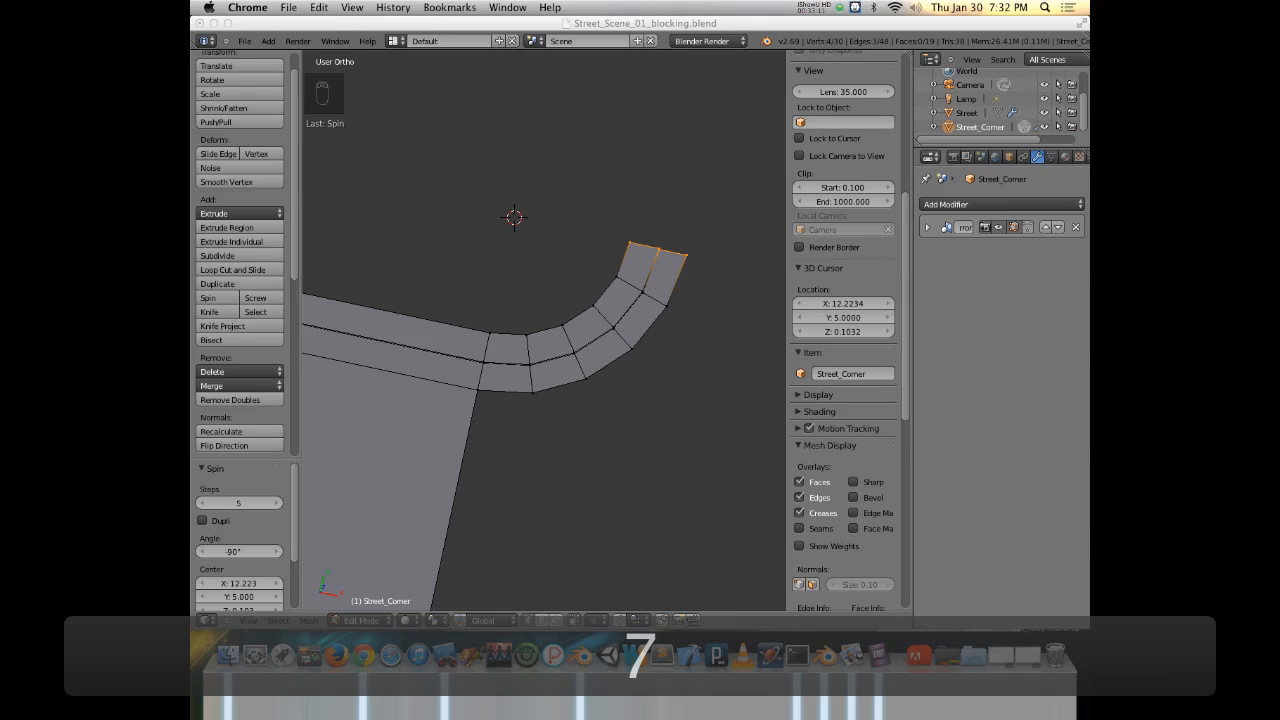
left_click(621, 292)
key("KP_7")
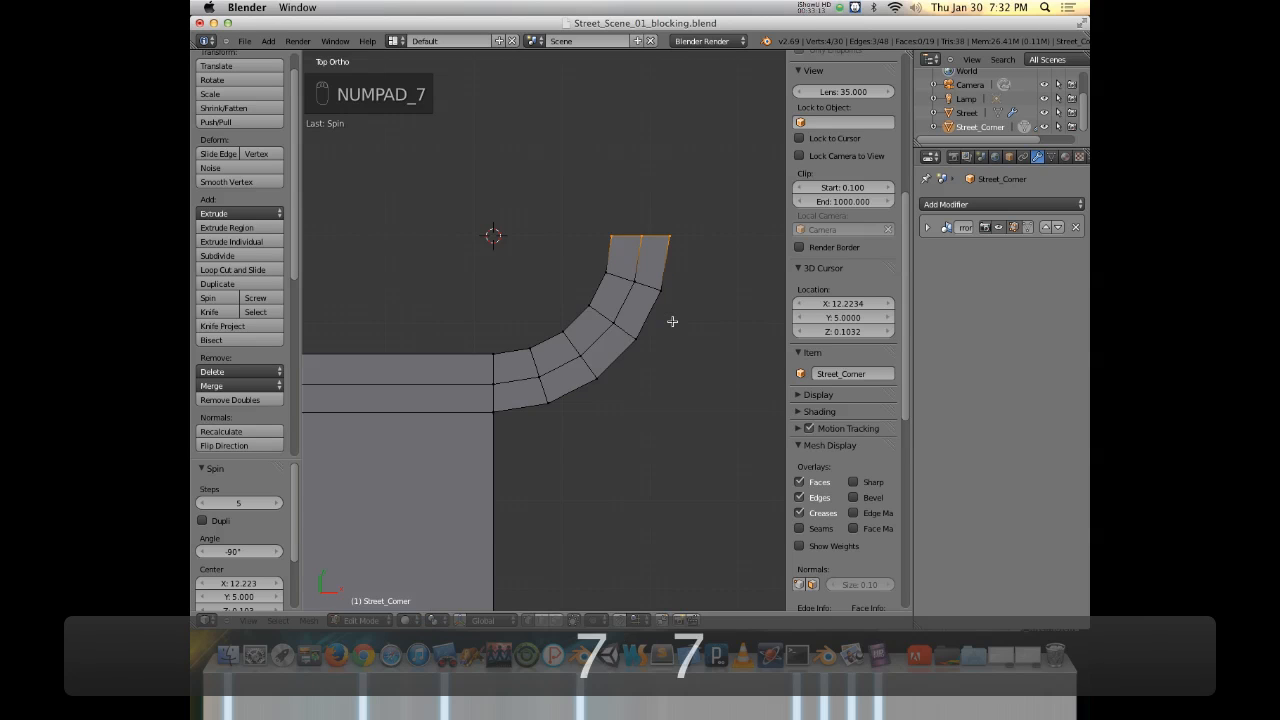
scroll(631, 301, "down", 3)
middle_click_drag(597, 369, 457, 277)
scroll(486, 337, "up", 4)
middle_click_drag(486, 337, 621, 241, "shift")
scroll(514, 300, "down", 2)
middle_click_drag(511, 303, 537, 266)
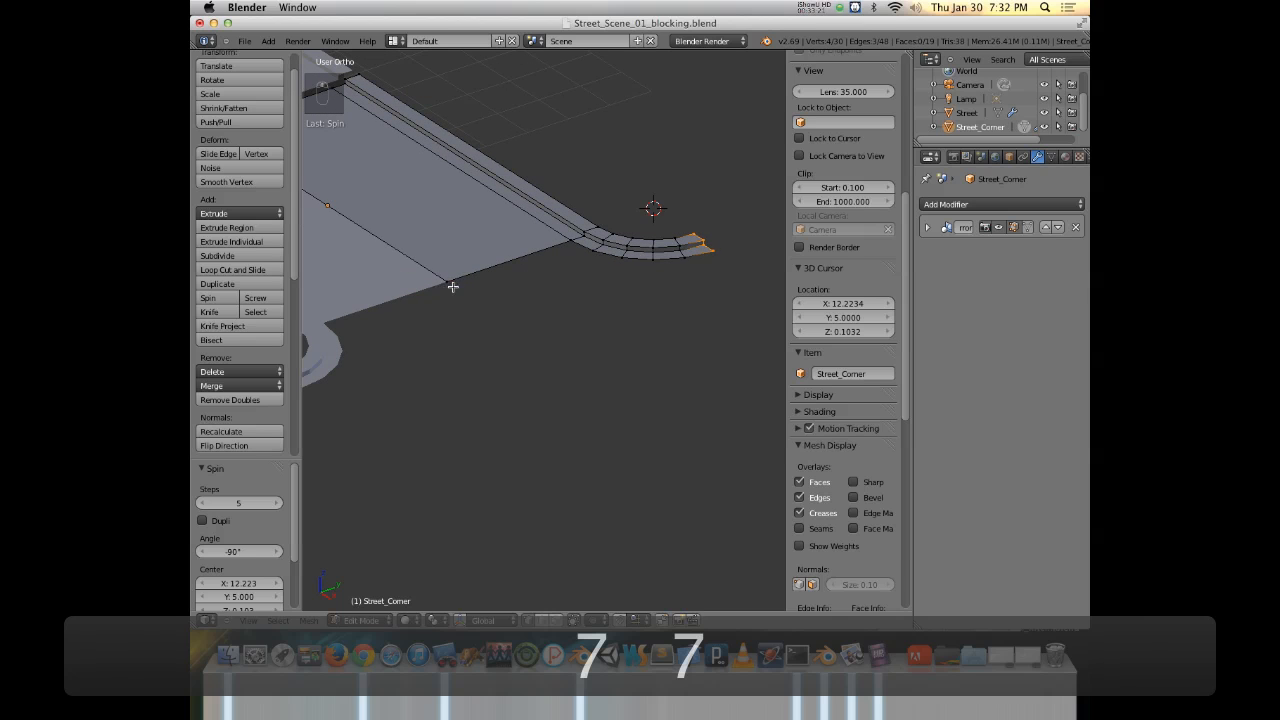
Extrude the end edge of the street surface, next to the curved curb, about 2.787 units along the X axis.
right_click(570, 244)
middle_click_drag(563, 254, 534, 241)
key("KP_7")
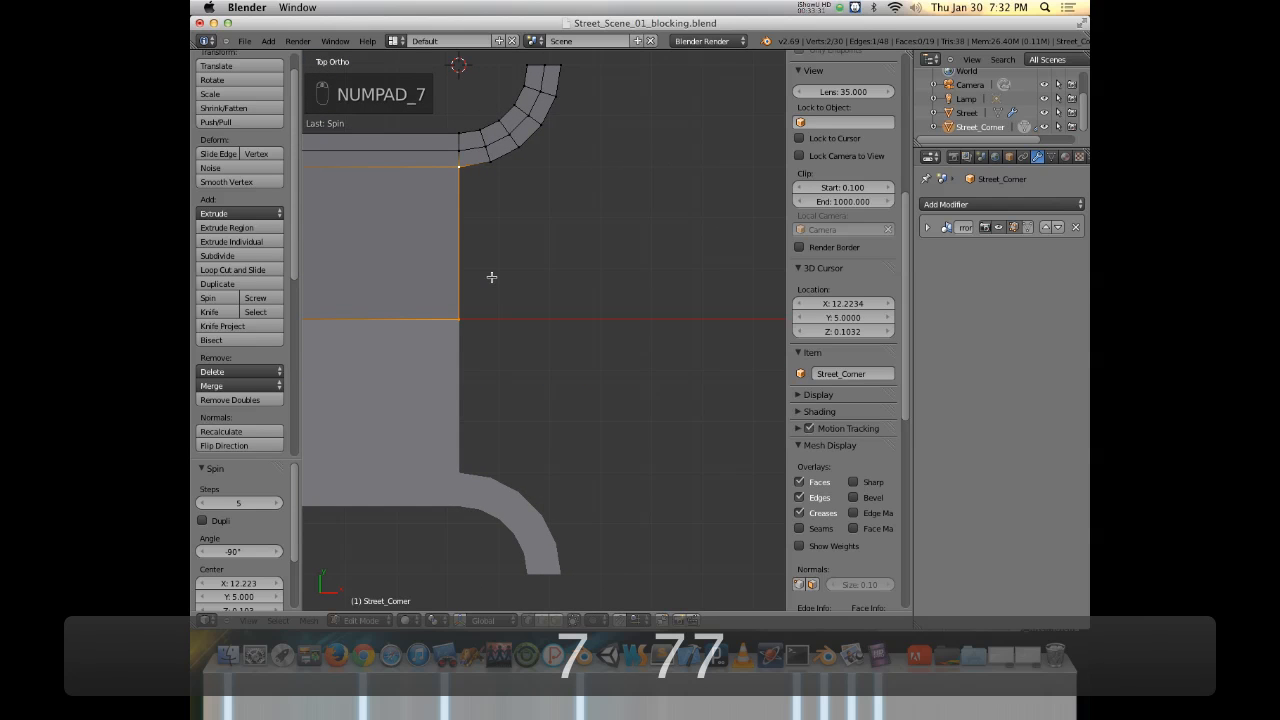
key("e")
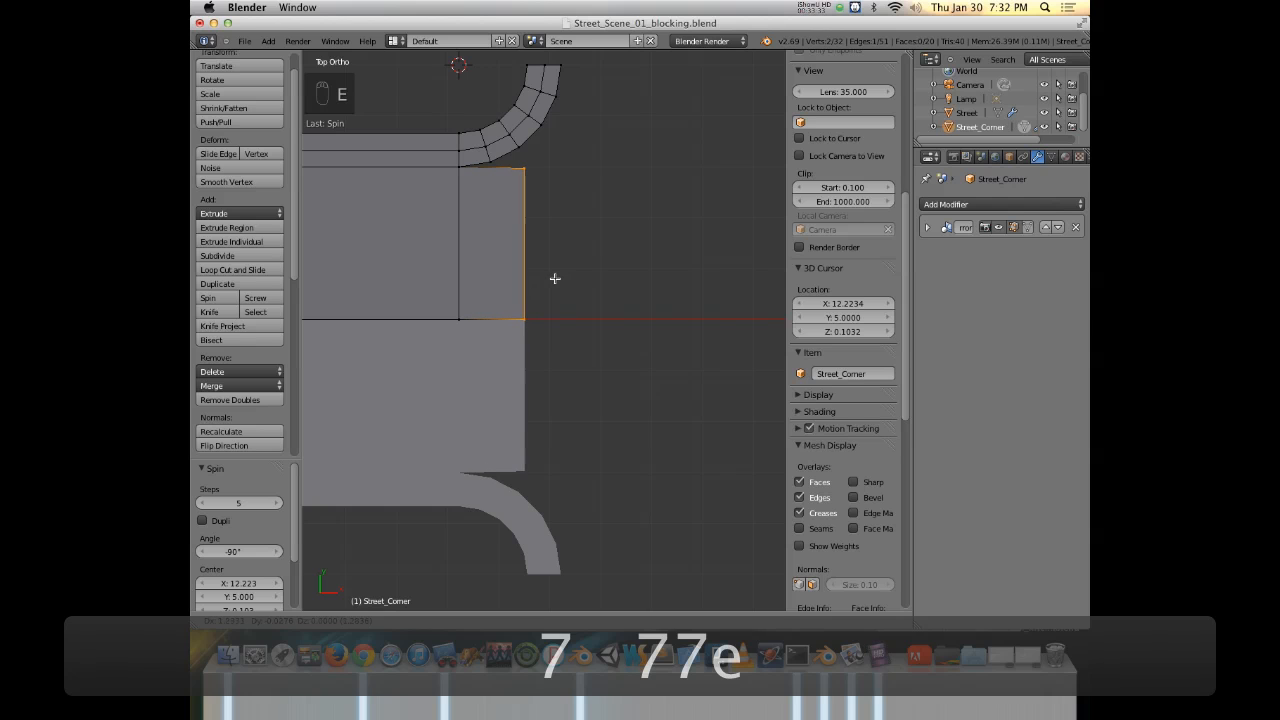
key("x")
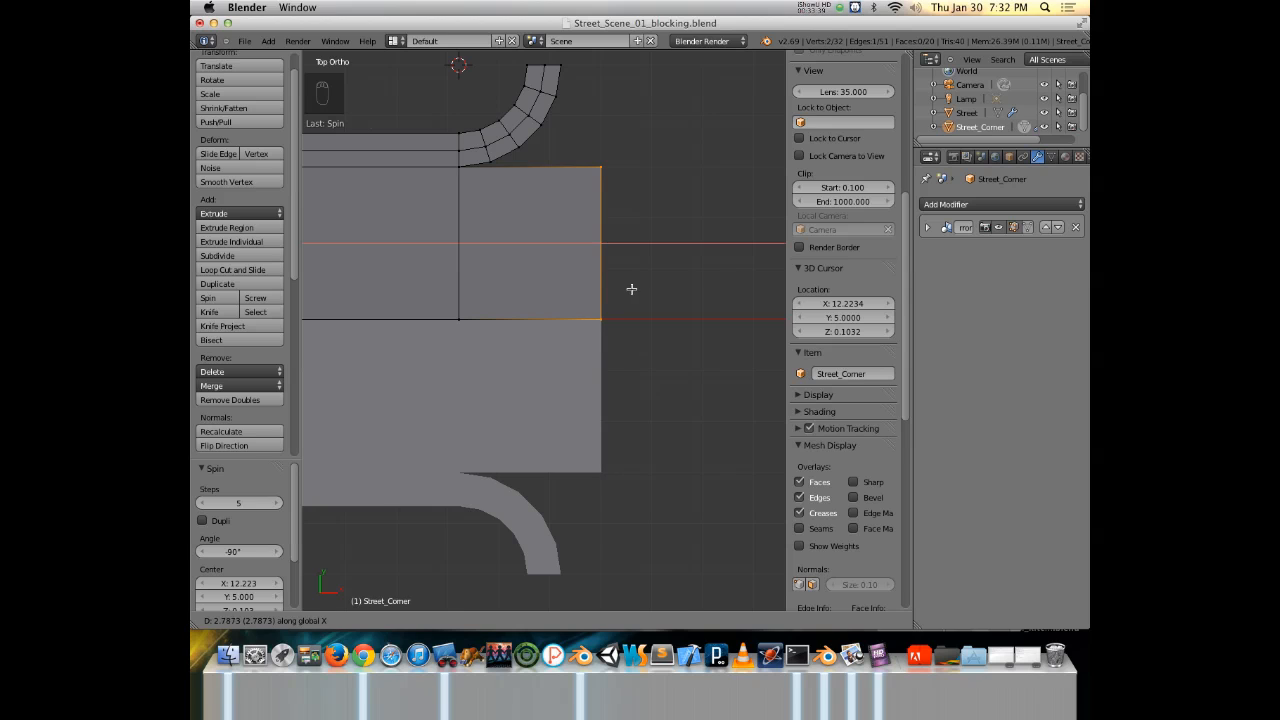
left_click(631, 289)
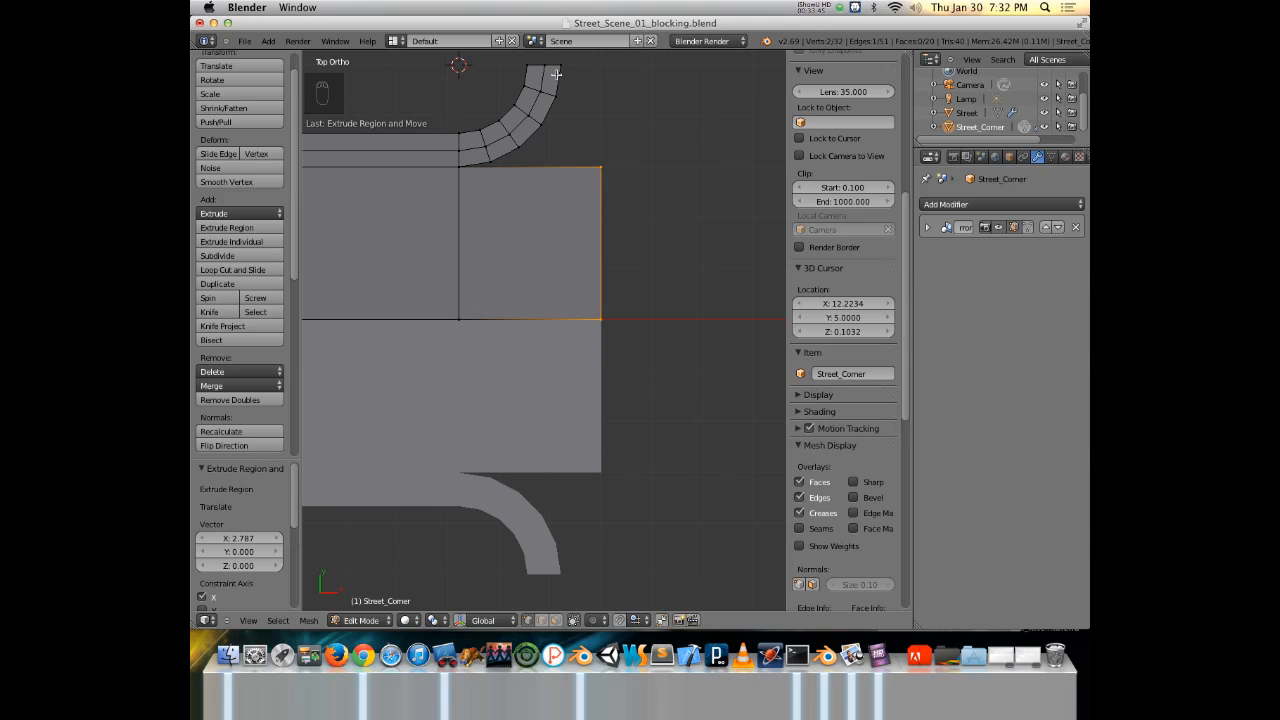
Add one loop cut across the extruded street face and slide it about 0.56 to line up with the curb's first outer curve vertex.
scroll(570, 127, "up", 3)
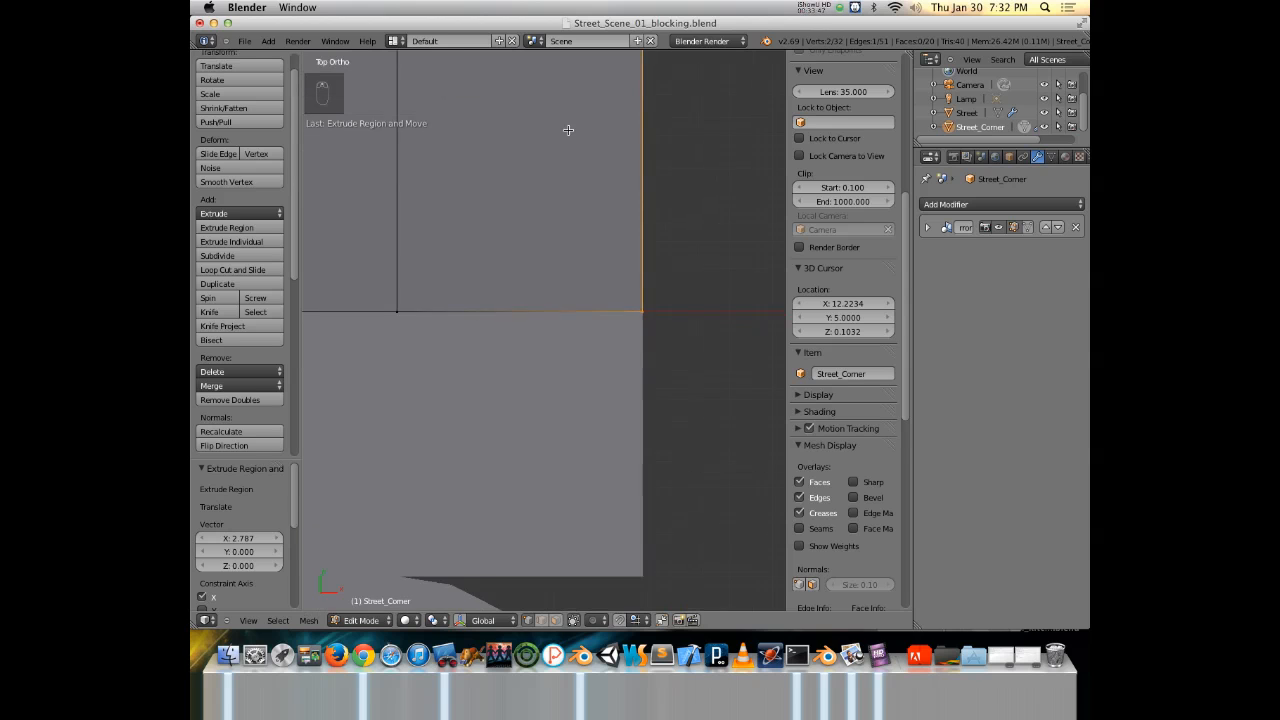
scroll(567, 128, "down", 1)
middle_click_drag(564, 124, 490, 218, "shift")
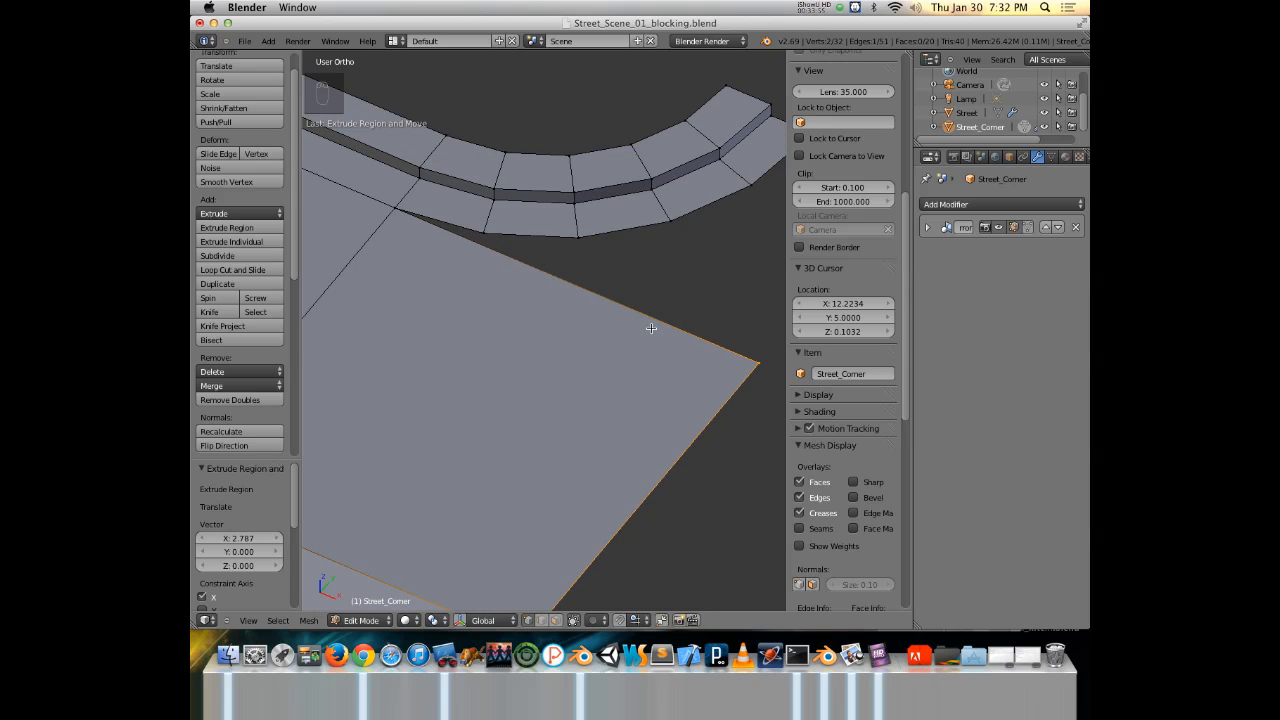
middle_click_drag(641, 324, 645, 244)
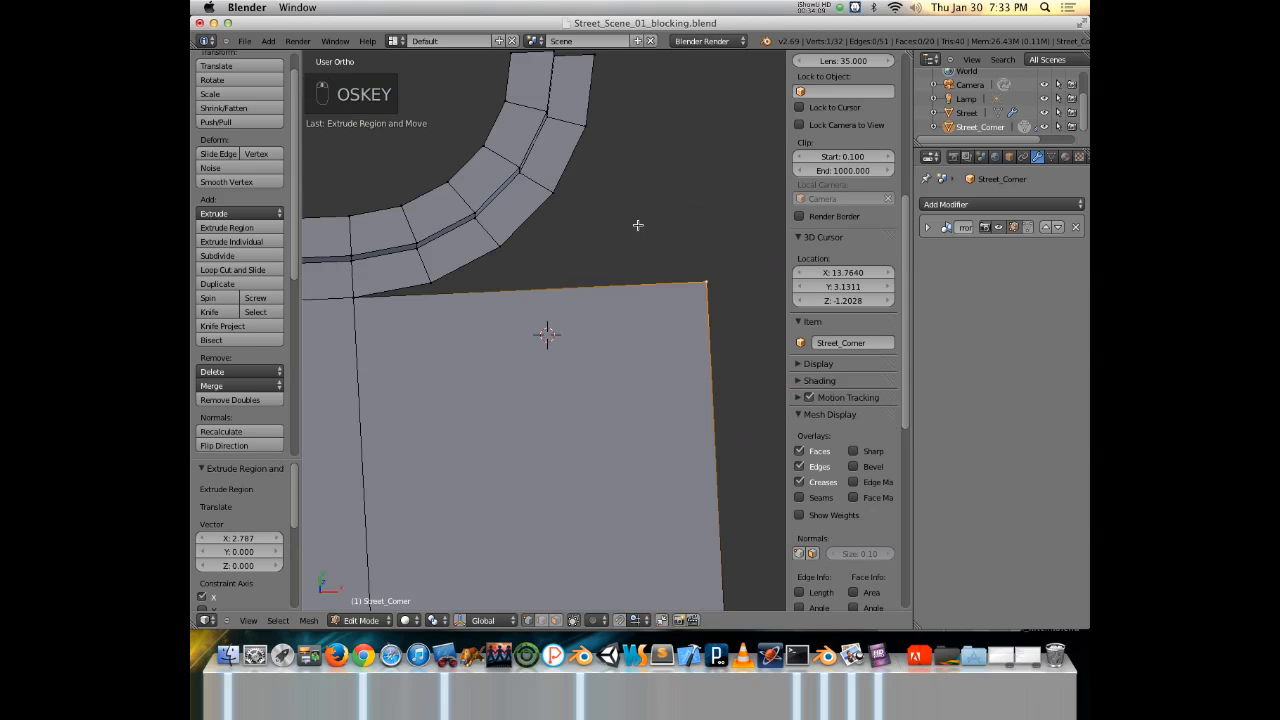
scroll(582, 220, "down", 2)
mouse_move(594, 226)
middle_mouse_down()
mouse_move(584, 264)
mouse_move(640, 222)
mouse_move(587, 245)
mouse_move(590, 214)
middle_mouse_up()
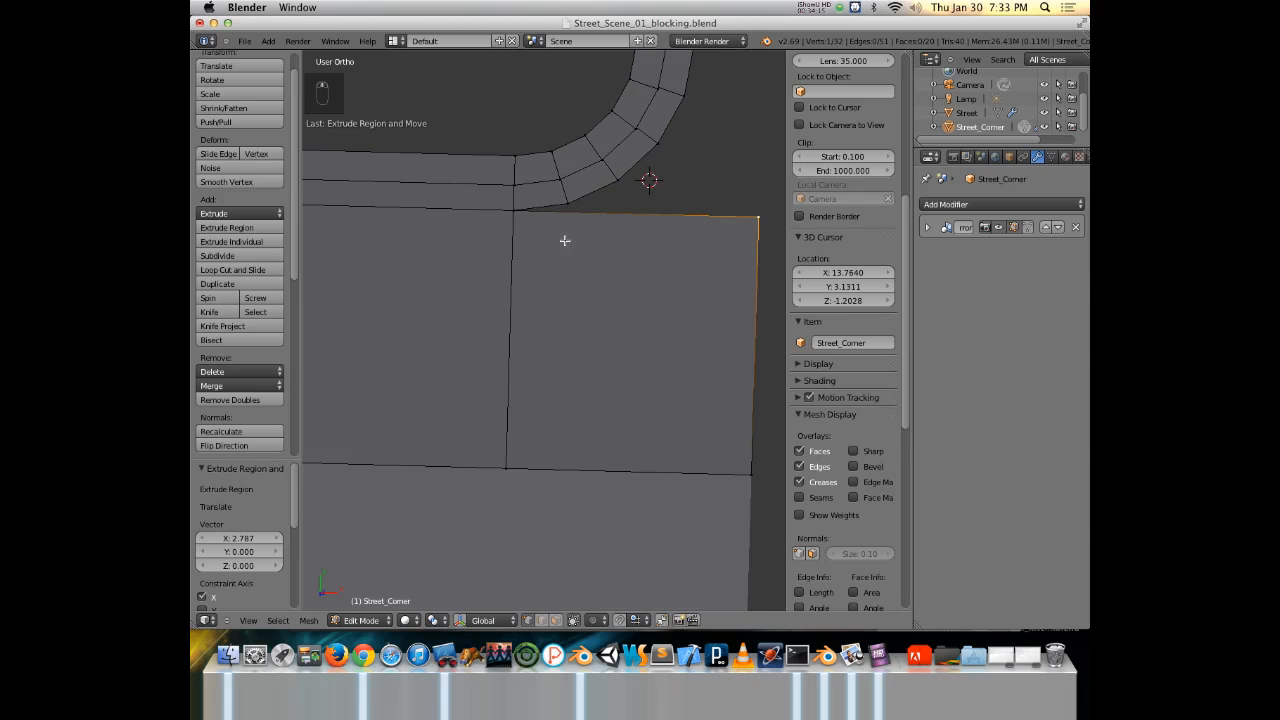
key("KP_7")
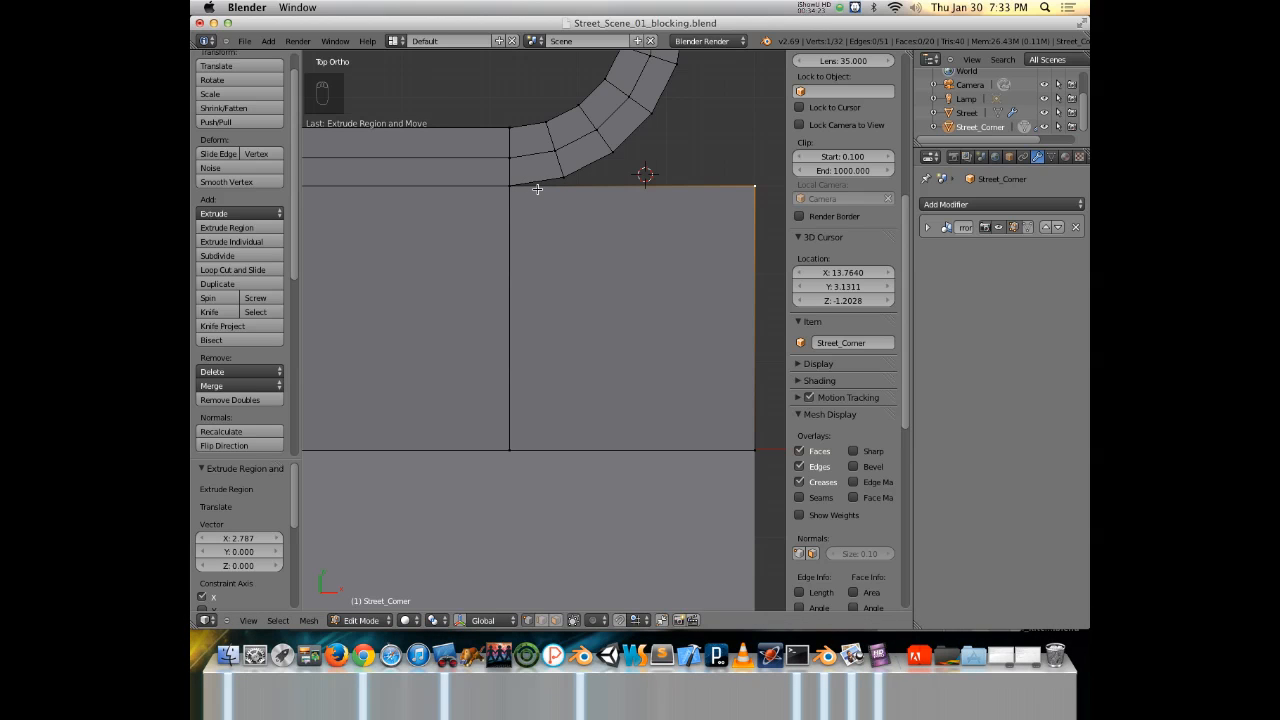
key("ctrl+r")
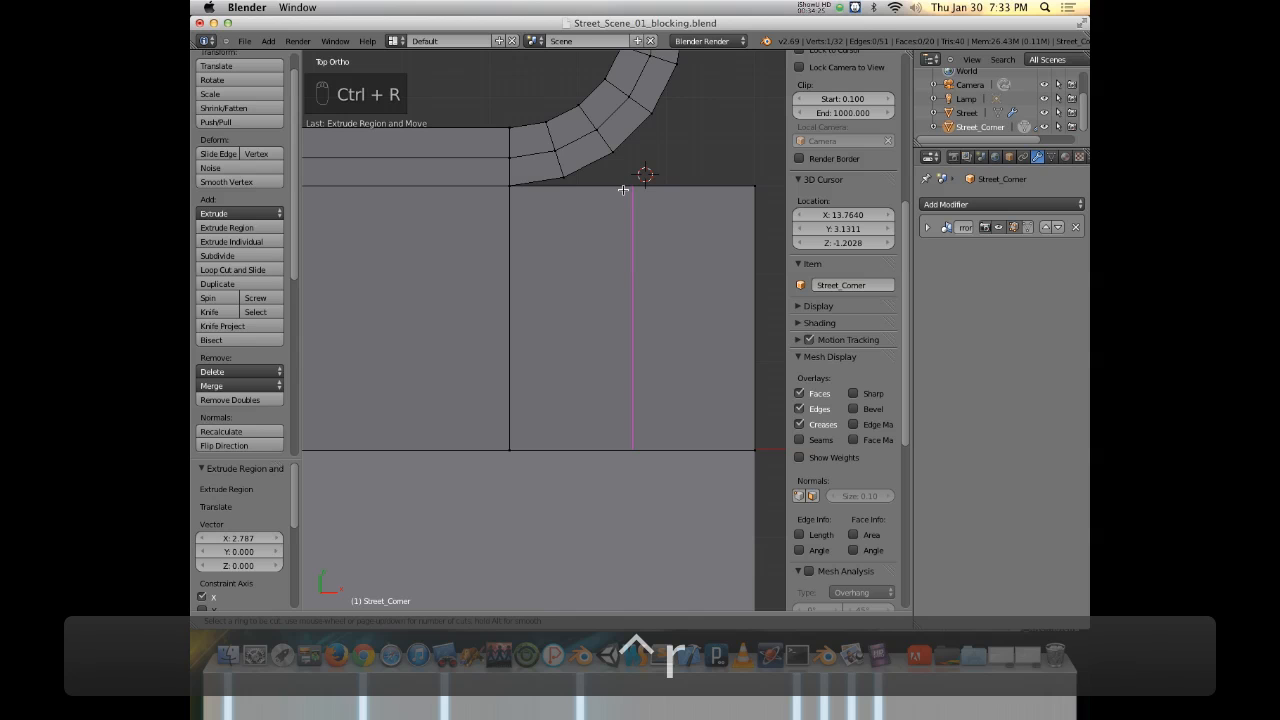
left_click(623, 190)
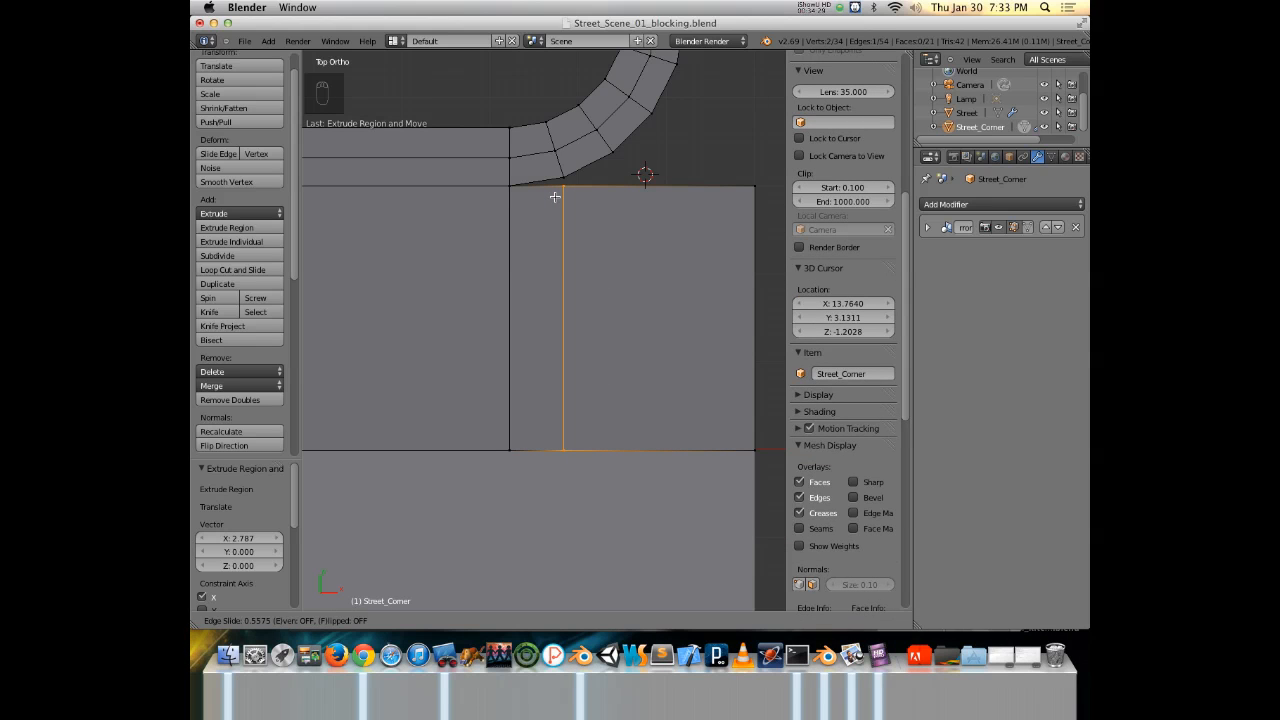
left_click(555, 197)
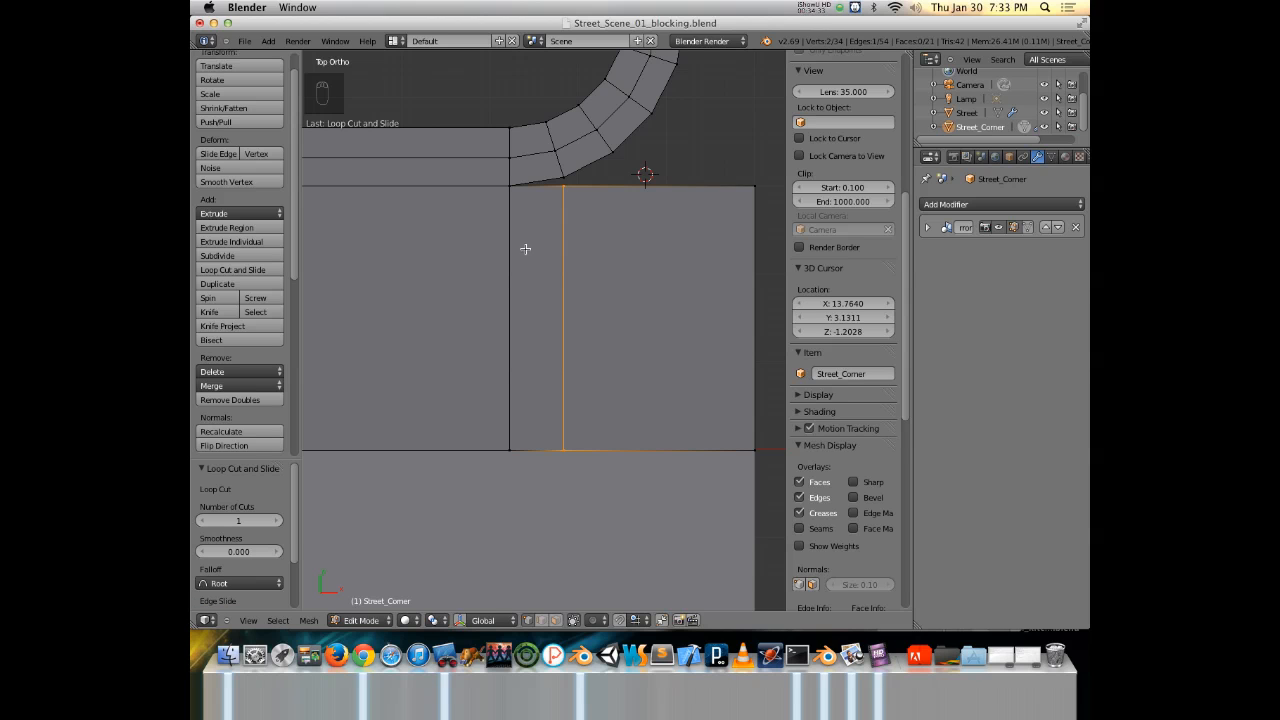
Try to fill the narrow triangular gap between the curb's first curved segment and the street surface with a face.
scroll(530, 246, "up", 4)
middle_click_drag(577, 180, 538, 384, "shift")
right_click(433, 251, "shift")
key("f")
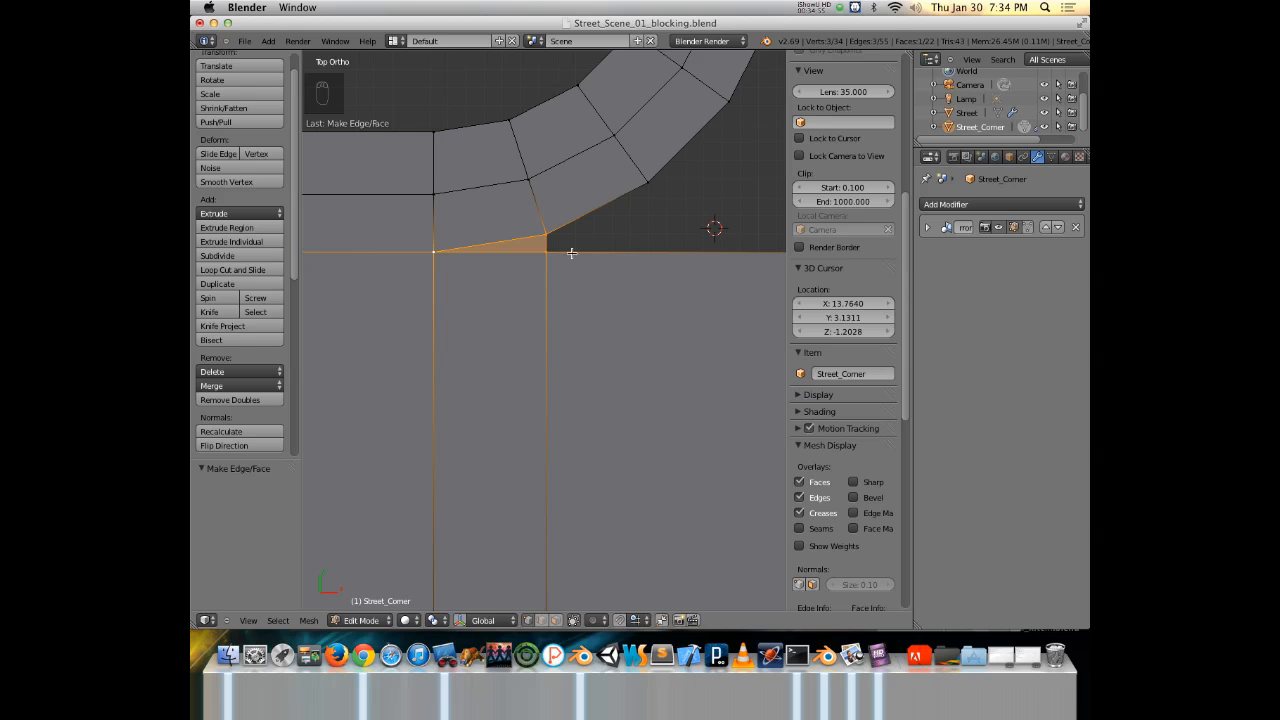
key("super+z")
Connect the curb's first outer curve vertex to the street loop cut's upper vertex with a new edge.
scroll(578, 267, "down", 1)
middle_click_drag(610, 310, 579, 244, "shift")
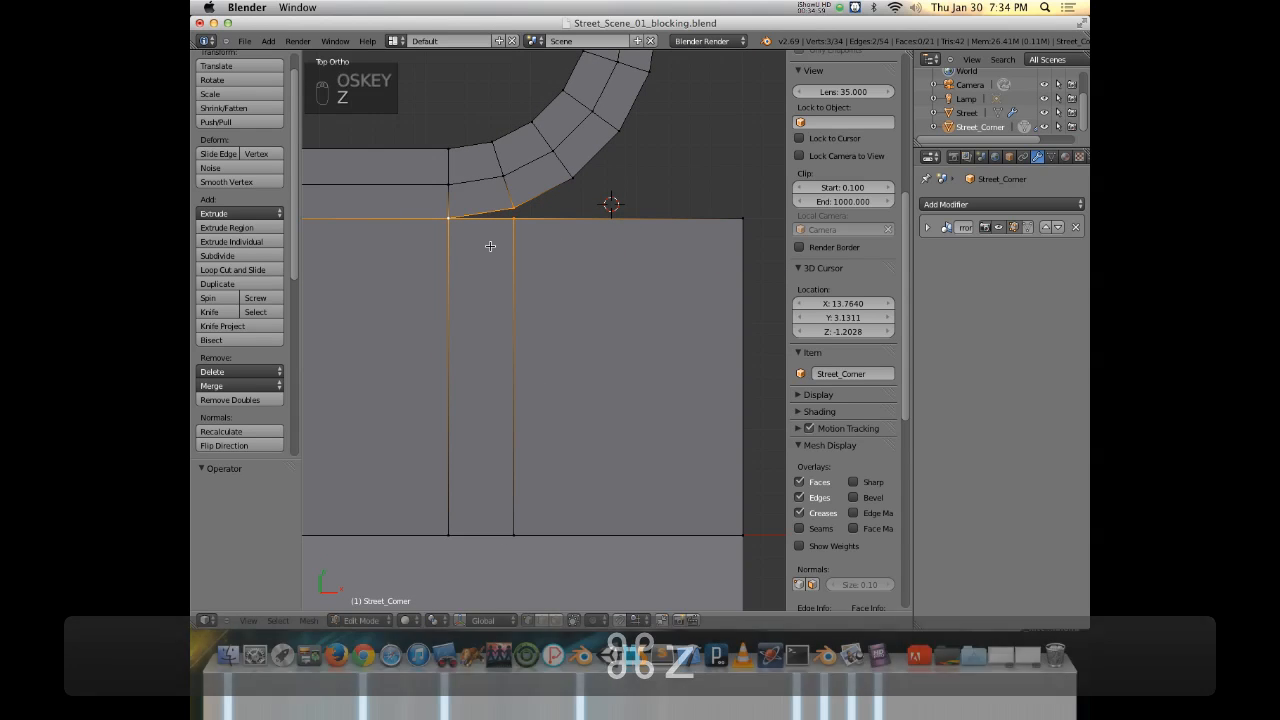
right_click(516, 213)
right_click(515, 218, "shift")
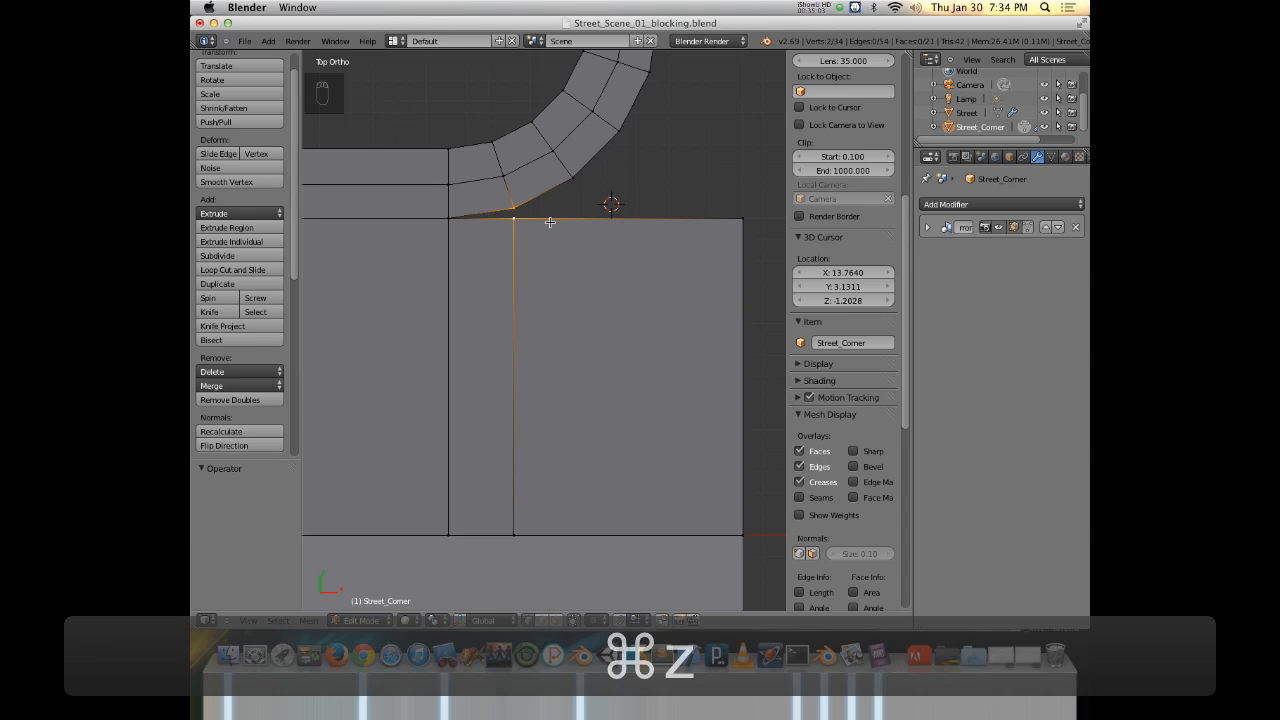
key("f")
Subdivide the short edge between the curb curve and the street surface with one cut.
scroll(550, 222, "up", 3)
middle_click_drag(552, 141, 580, 363, "shift")
scroll(531, 208, "up", 2)
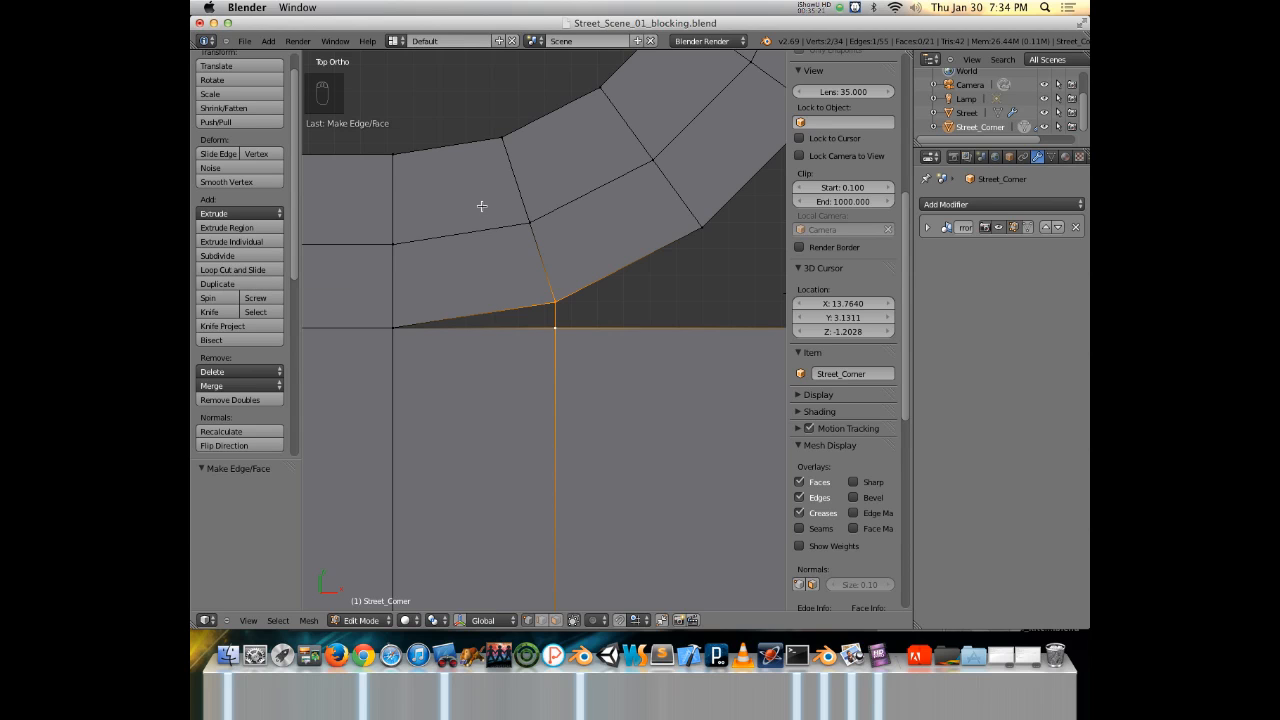
key("w")
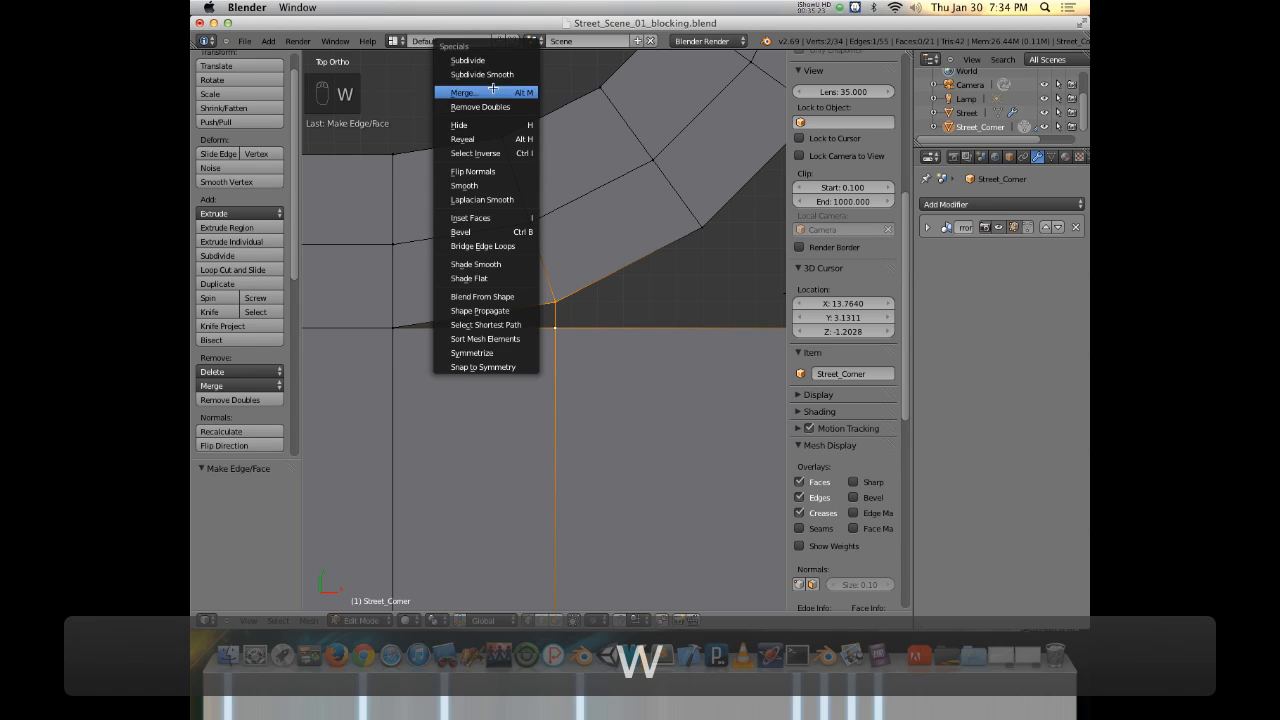
left_click(470, 60)
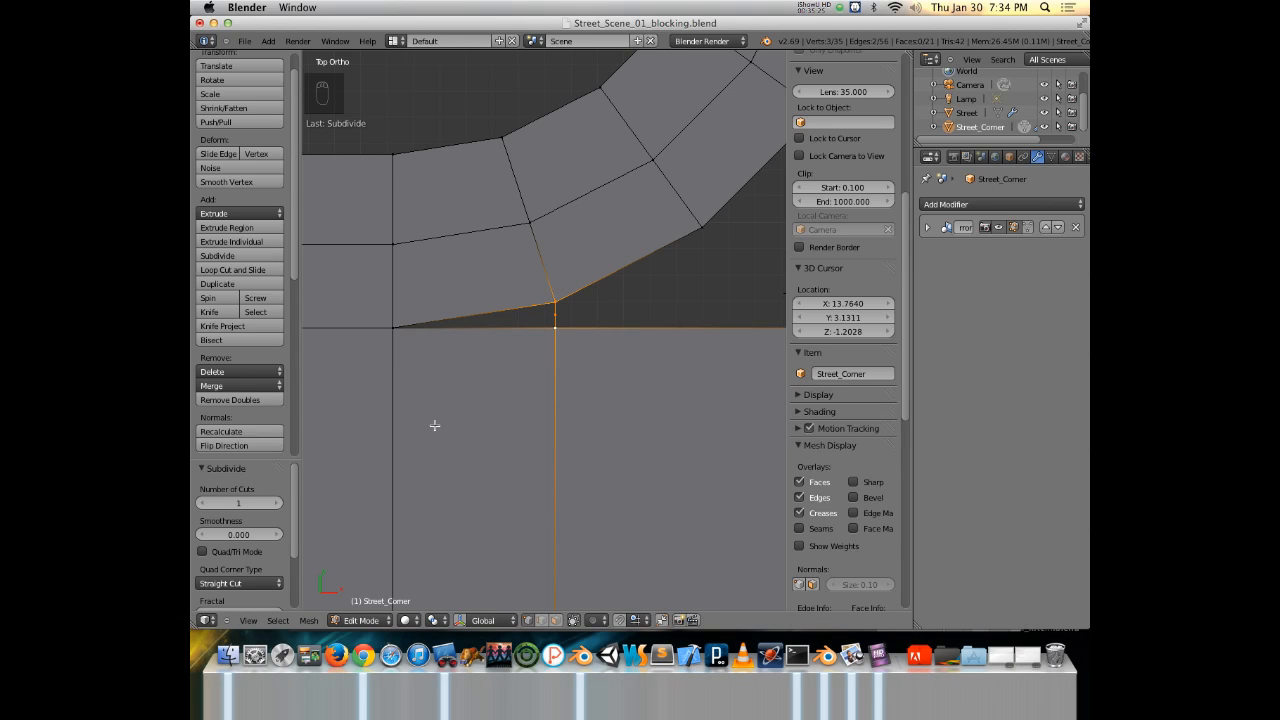
Move the subdivided edge's midpoint vertex about 0.08 units along the X axis.
right_click(556, 316)
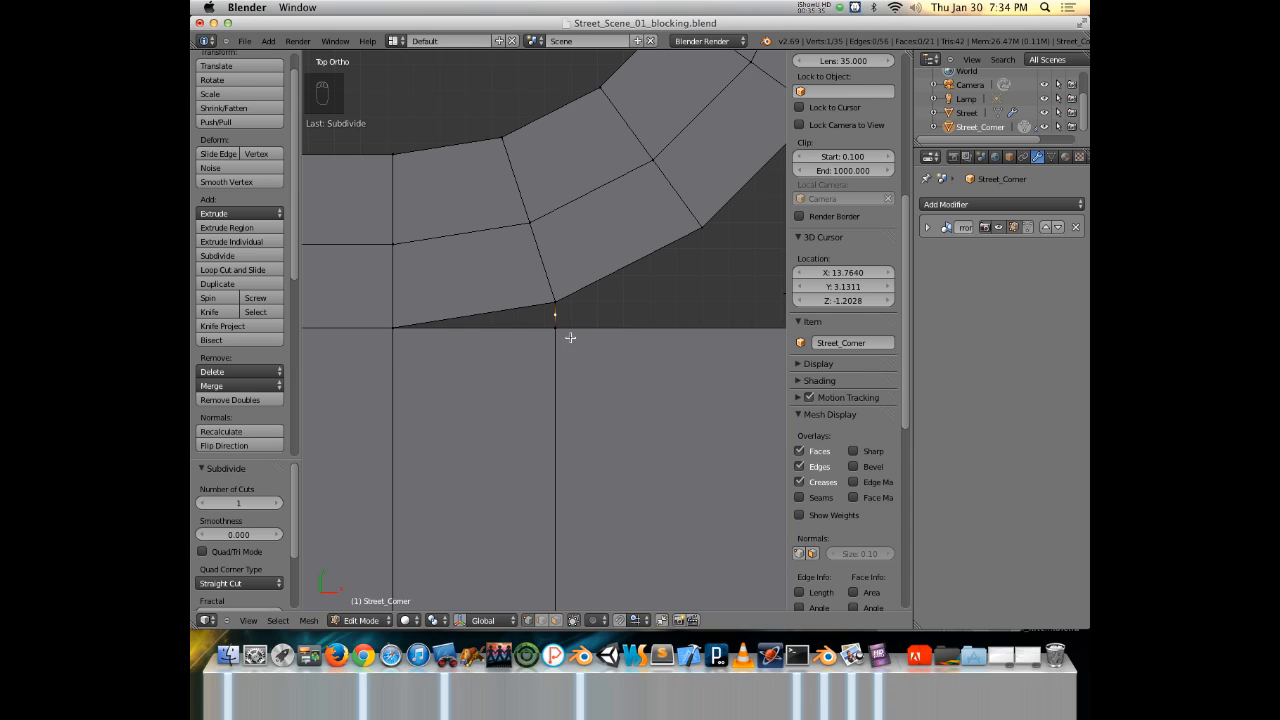
key("g")
key("x")
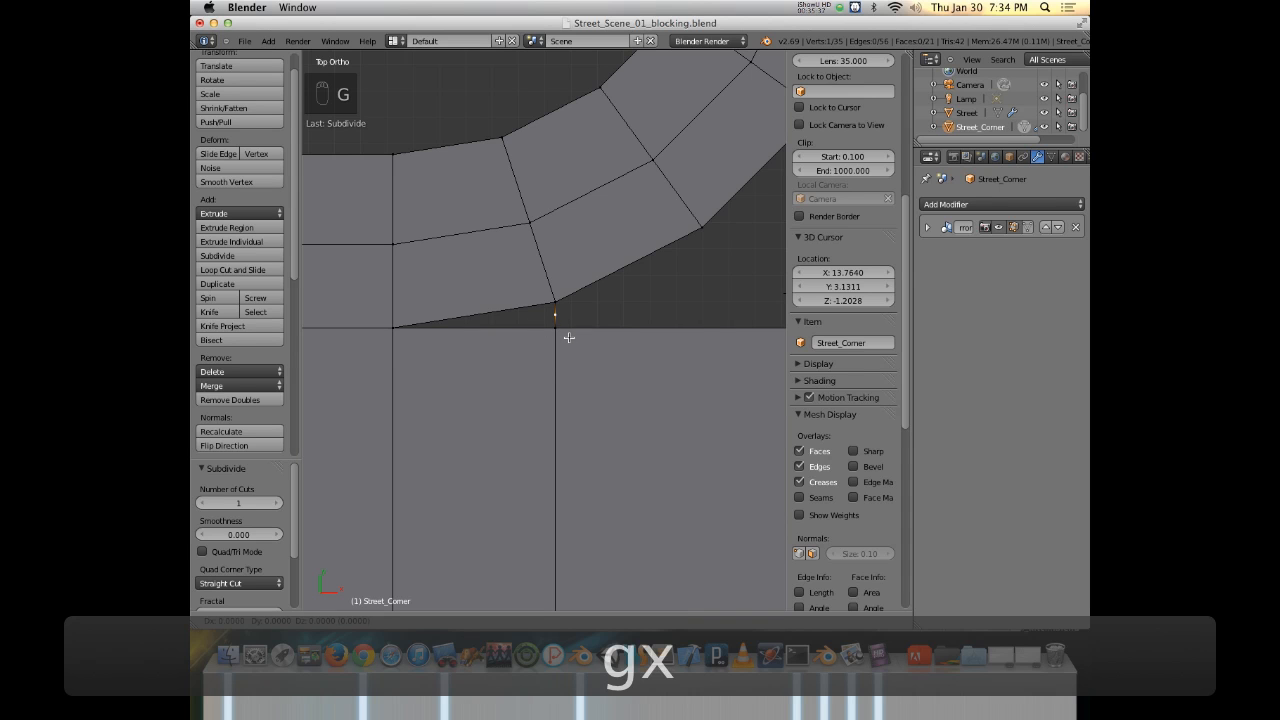
left_click(588, 338)
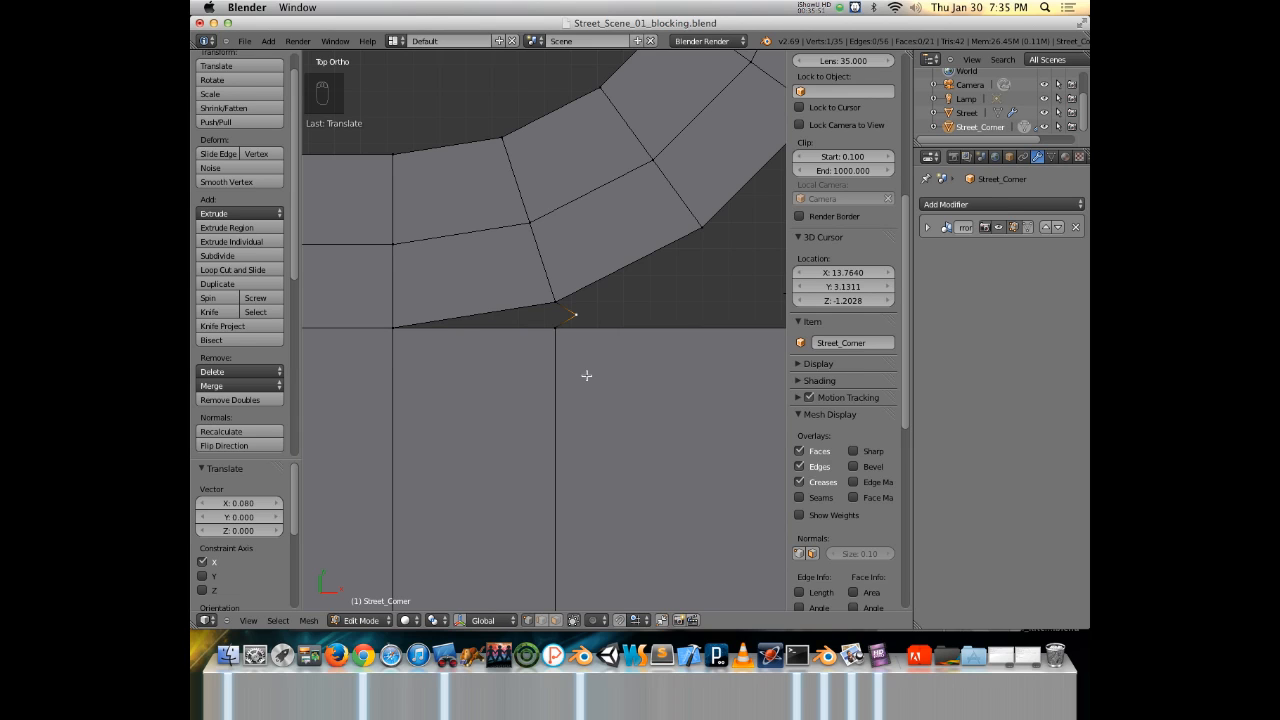
Reposition the midpoint vertex between the curb curve and street surface, with a final nudge of about -0.015 in X and 0.008 in Y.
scroll(587, 376, "down", 2)
left_click(505, 328, "super")
key("g")
key("x")
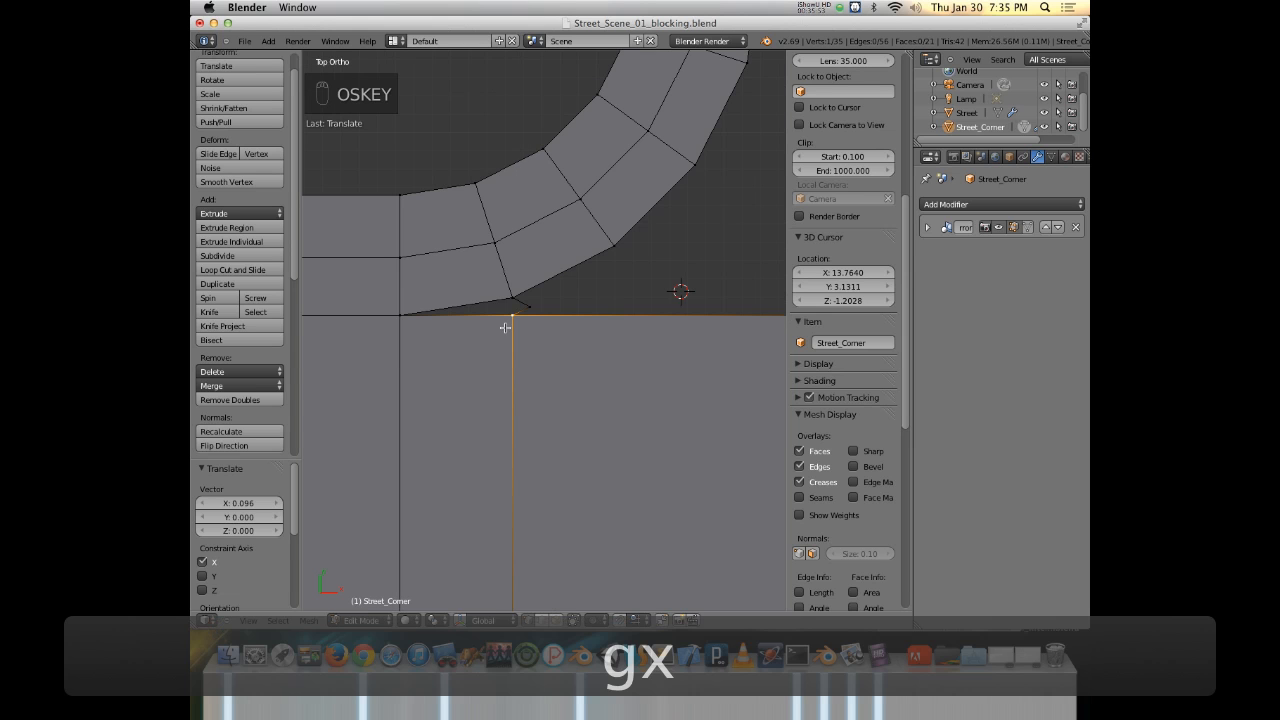
left_click(536, 307, "super")
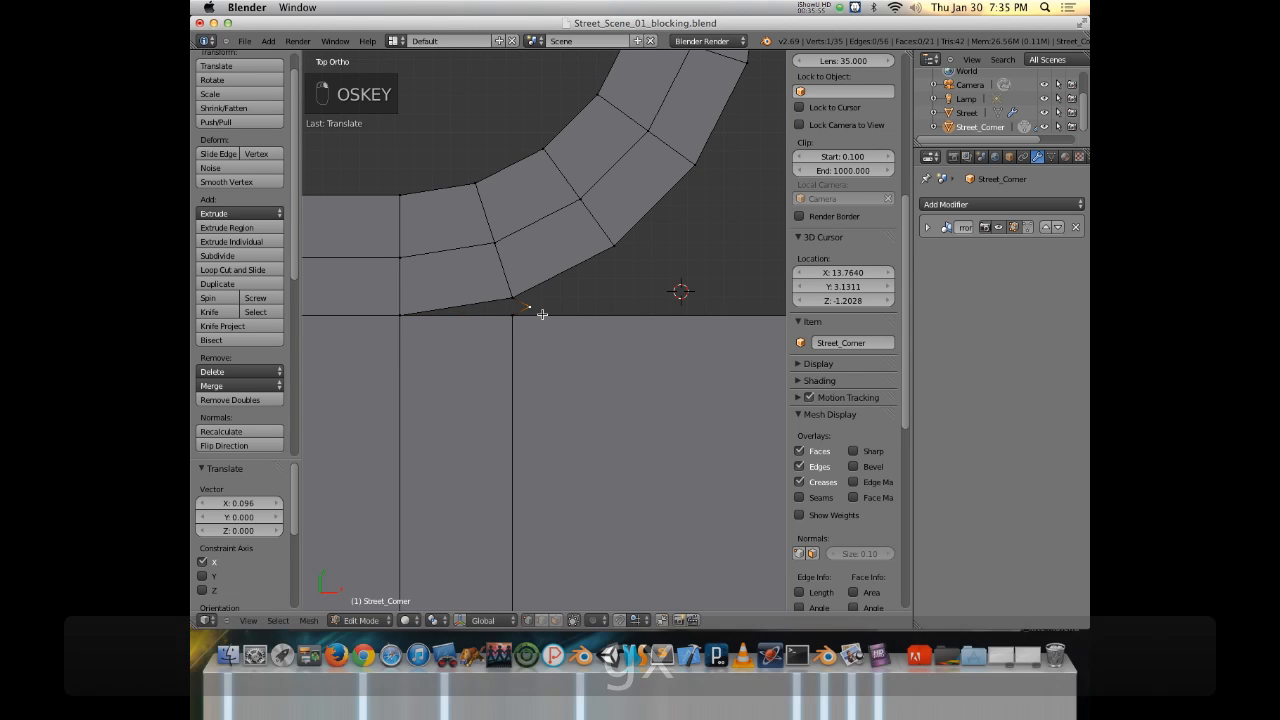
key("g")
left_click(542, 313)
key("g")
left_click(537, 310)
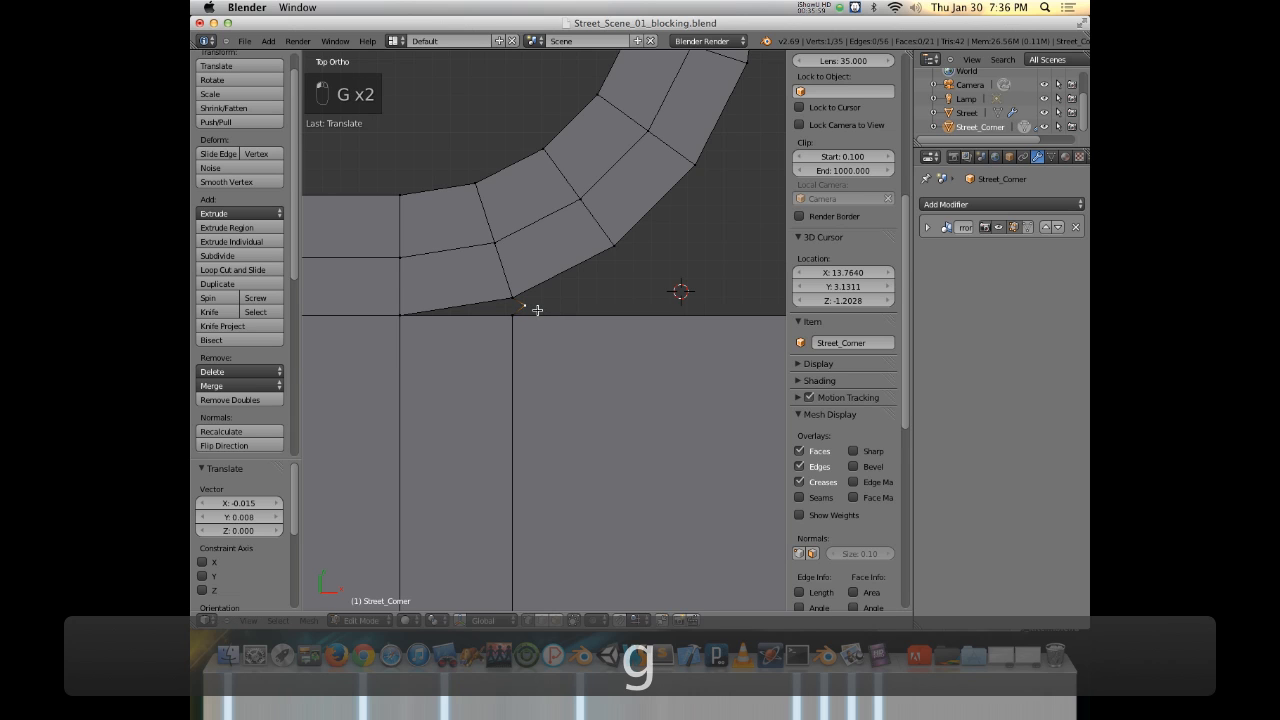
Fill the narrow gap between the curb's first curved segment, the midpoint vertex and the street edge with a four-sided face.
left_click(513, 313, "shift")
left_click(402, 316, "shift")
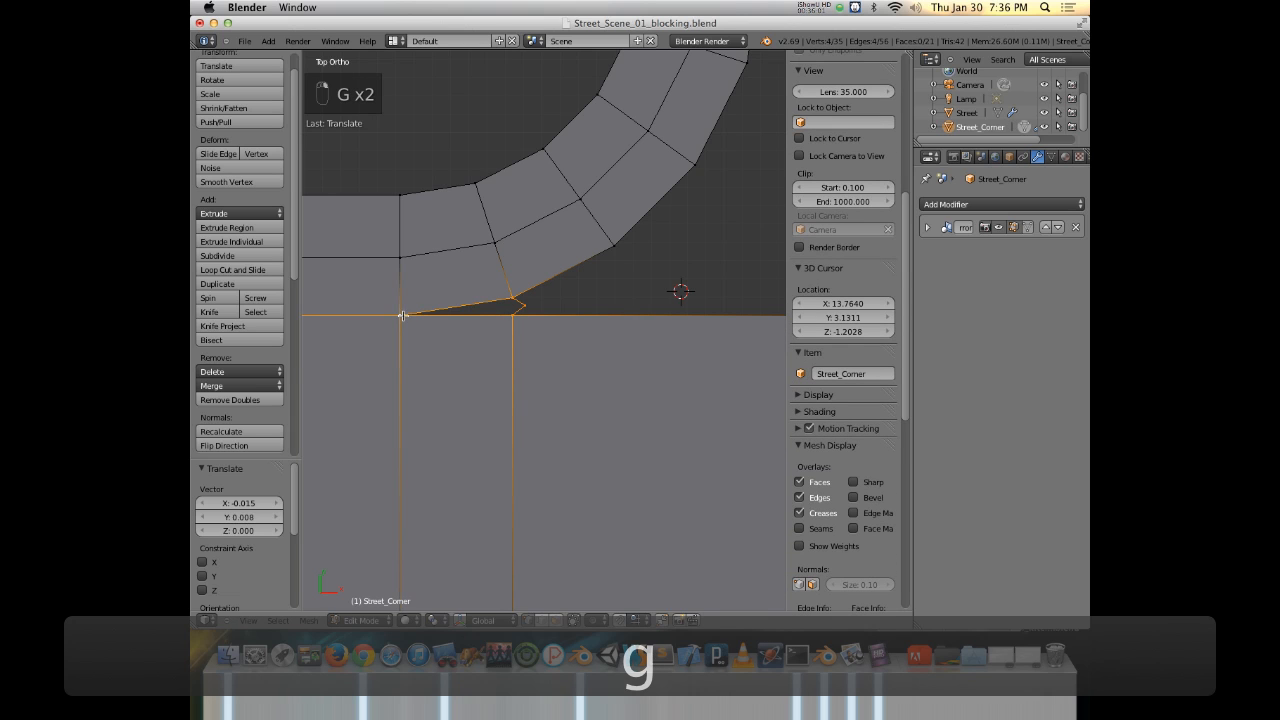
key("f")
scroll(485, 365, "down", 1)
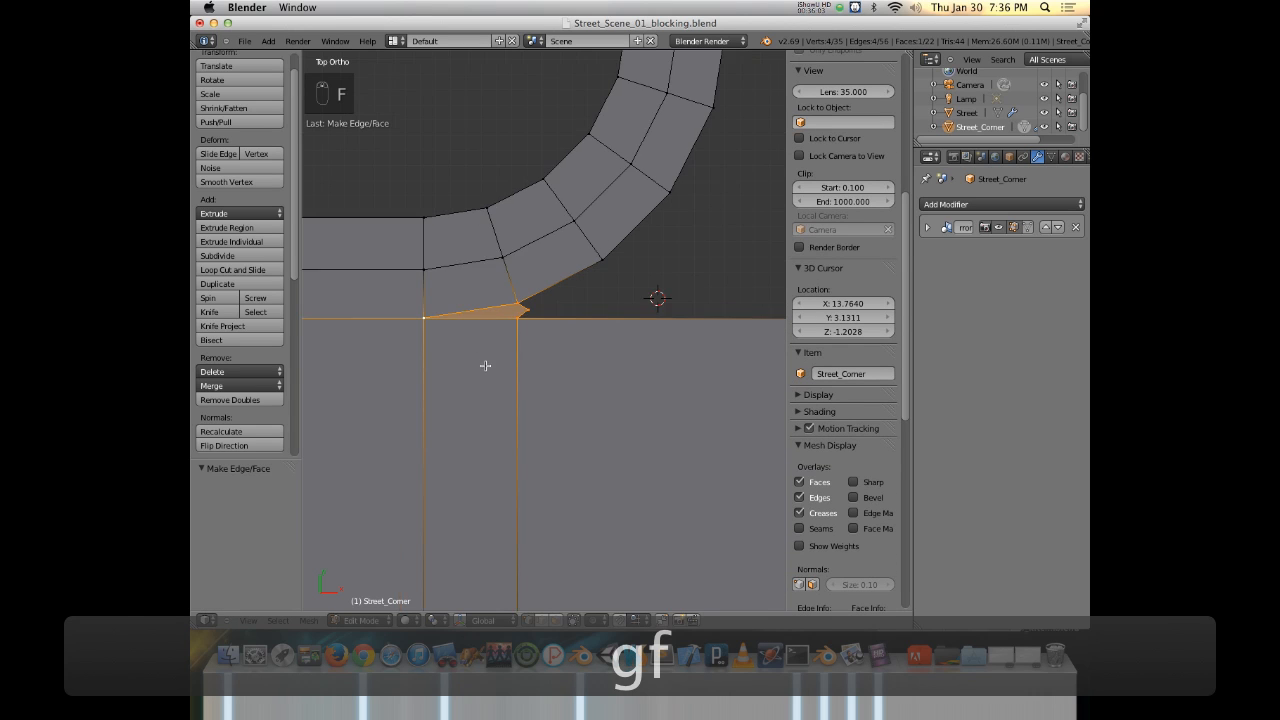
Extrude the street surface's upper outer corner vertex about 0.089 units in Y, with about -0.006 in X.
middle_click_drag(635, 356, 498, 341, "shift")
scroll(490, 371, "down", 1)
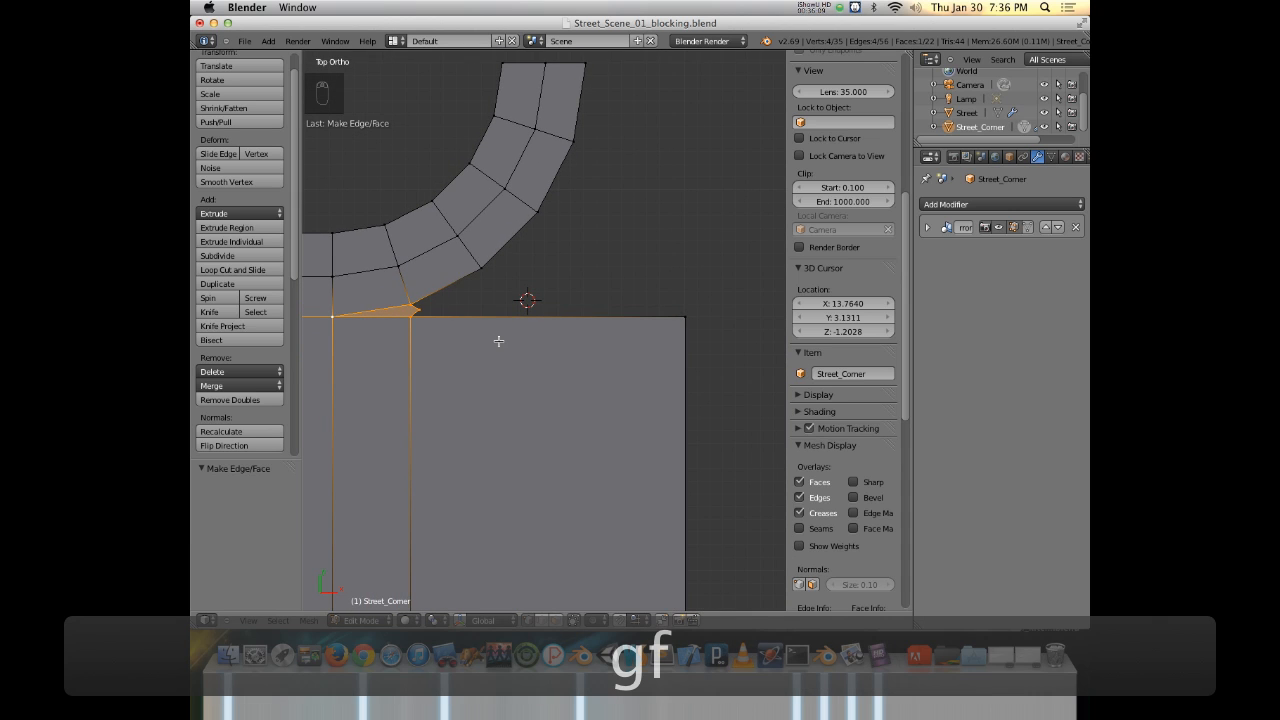
right_click(686, 319)
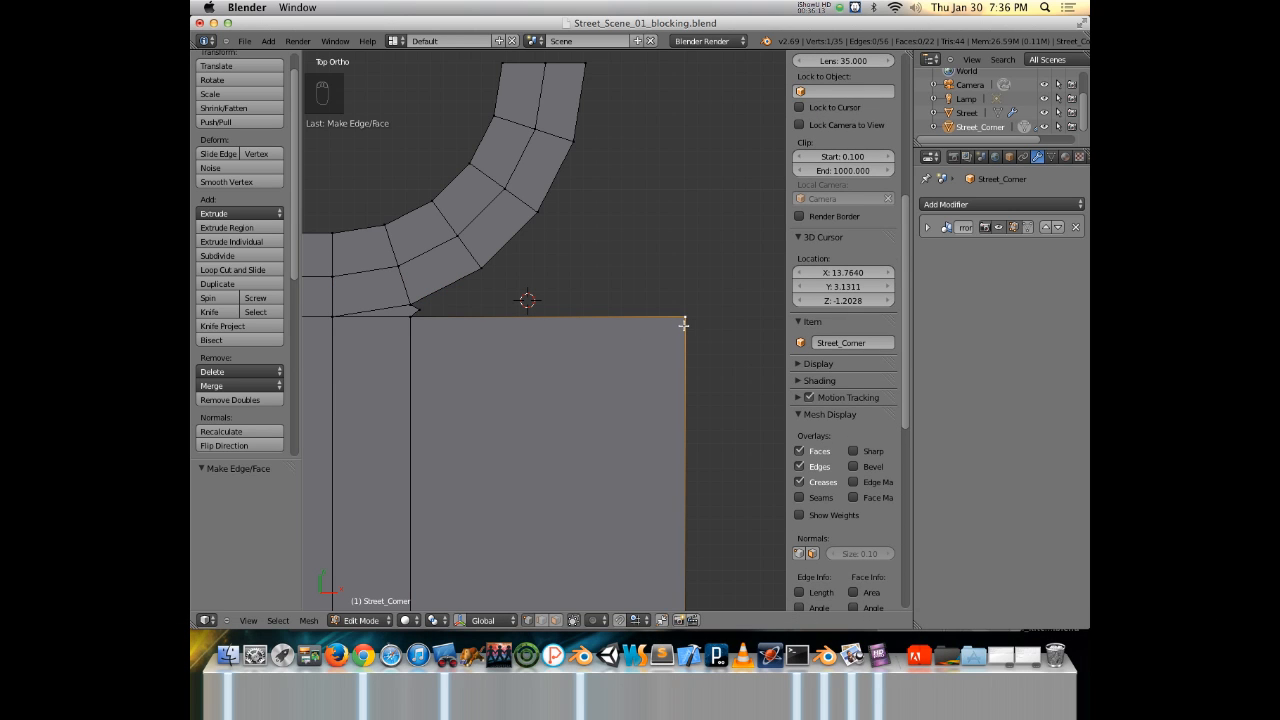
key("e")
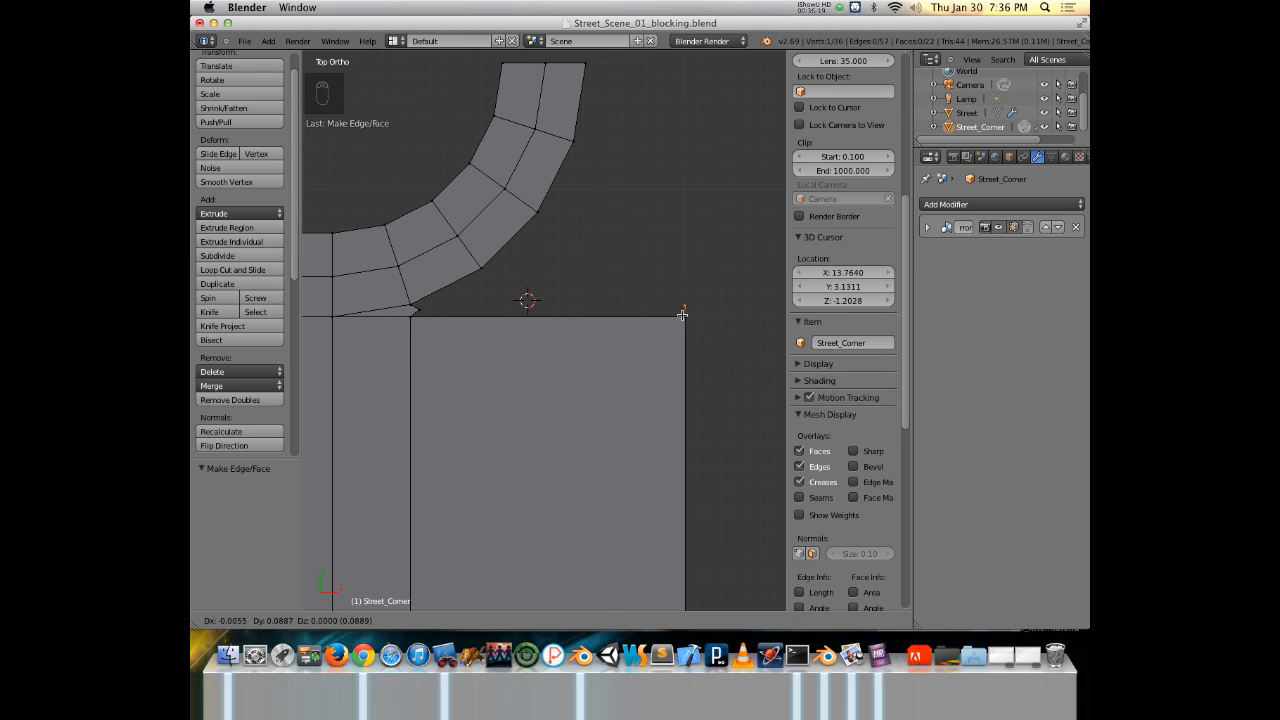
left_click(682, 315)
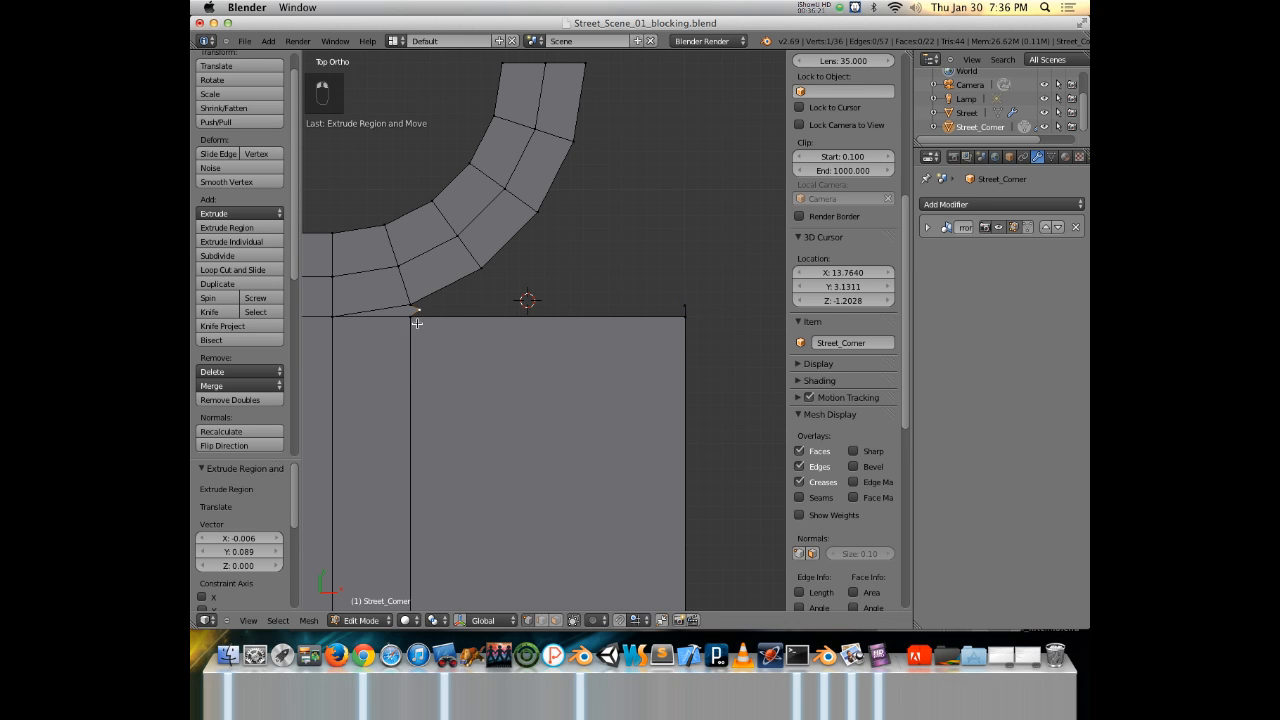
Fill the thin strip between the midpoint vertex, the street's upper edge and the extruded corner vertex with a face.
right_click(413, 316, "shift")
right_click(677, 318, "shift")
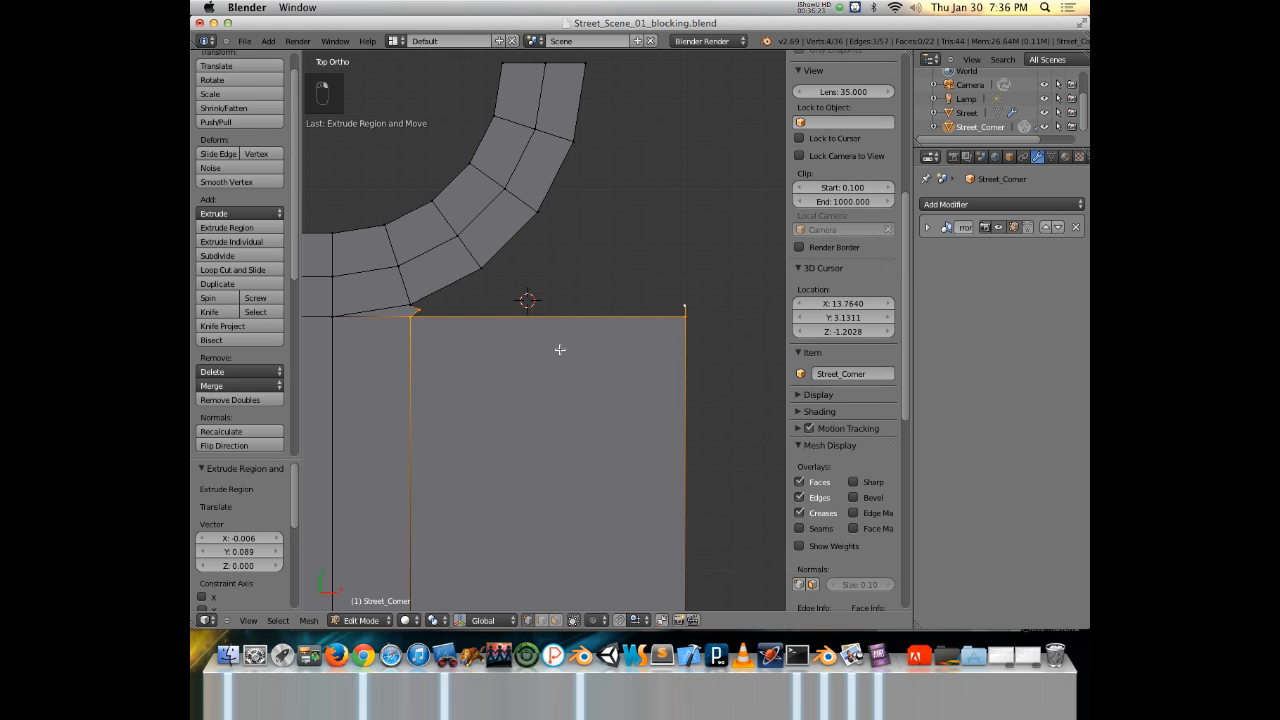
key("f")
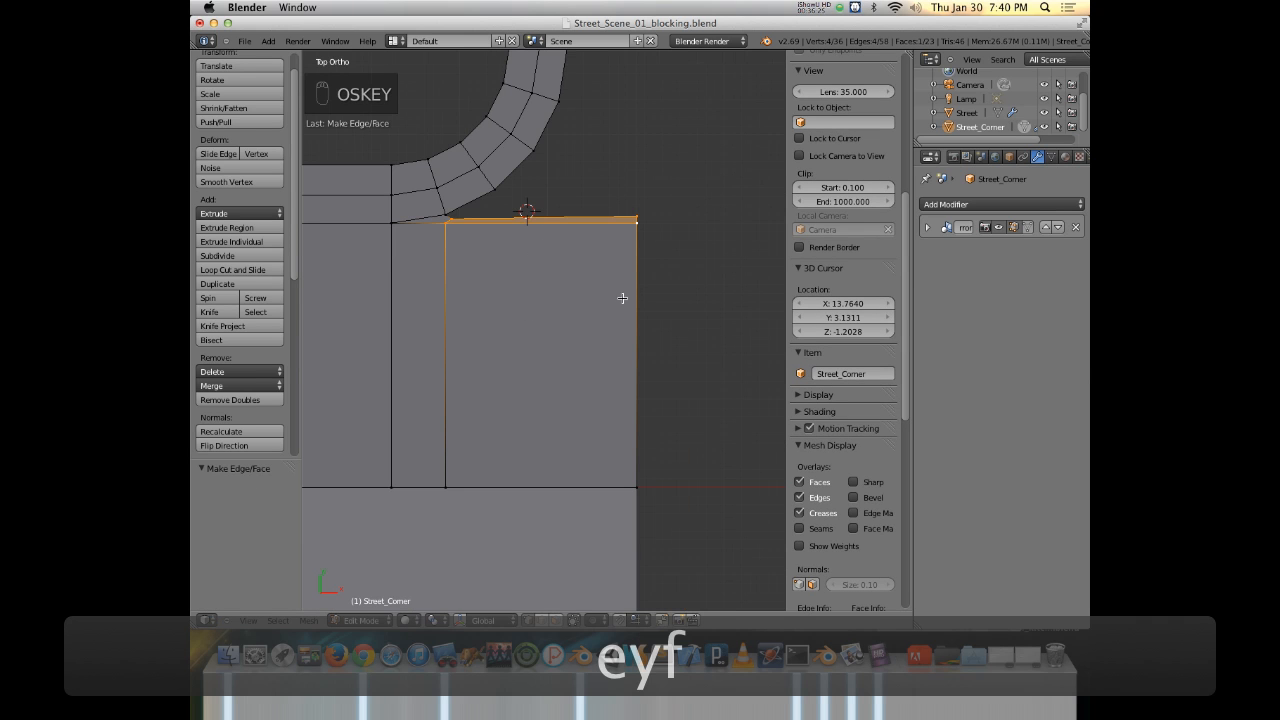
Move the street's outer edge vertices, including the thin strip's end, about -0.910 units along the X axis.
right_click(636, 280, "shift")
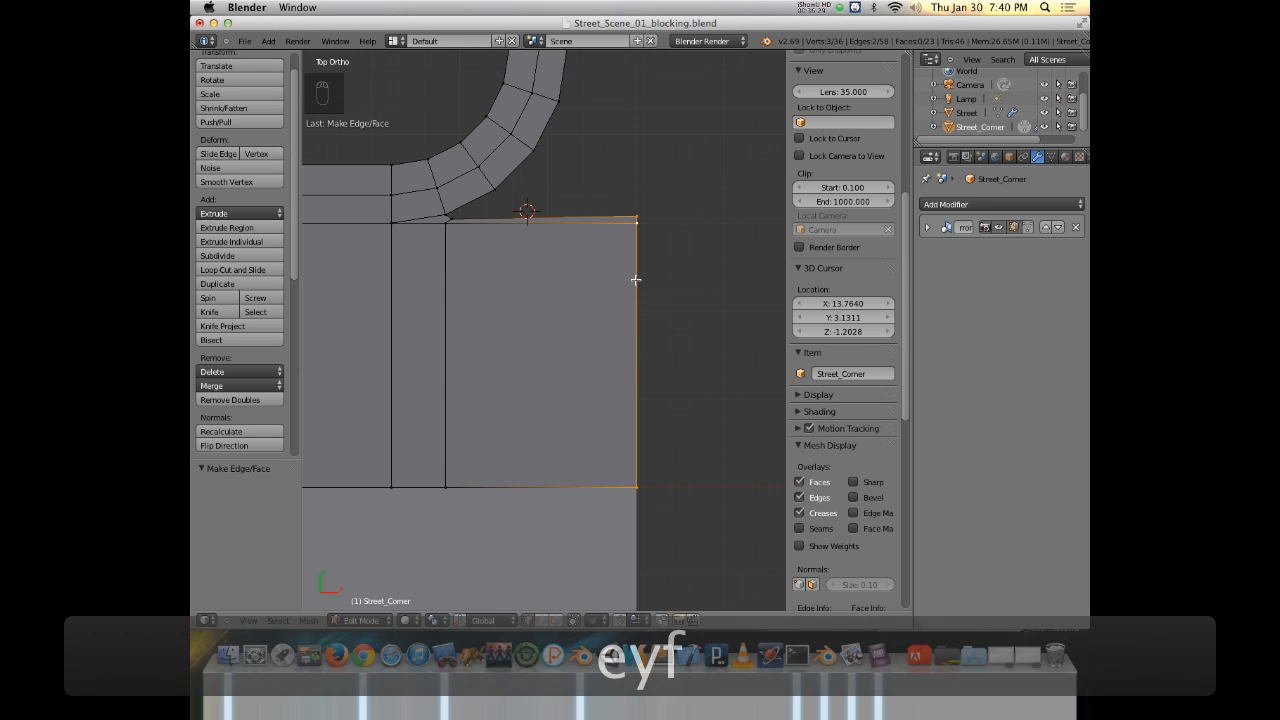
scroll(582, 254, "down", 2)
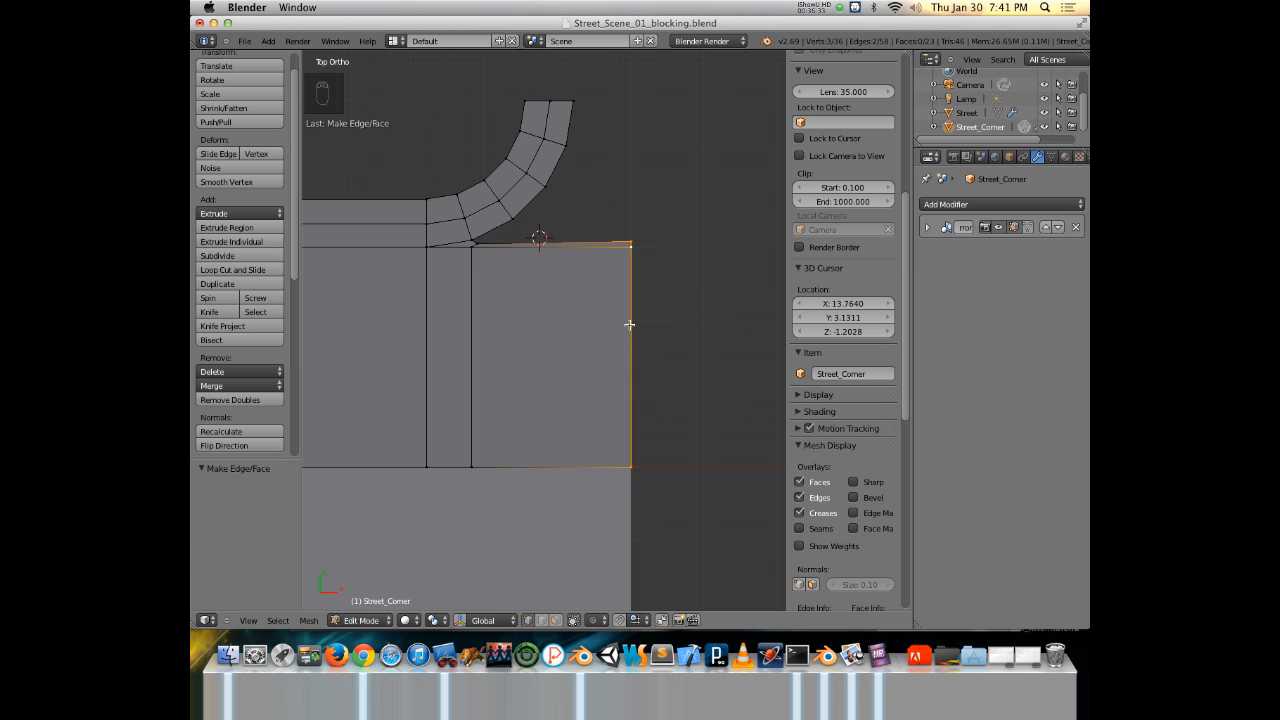
key("g")
key("x")
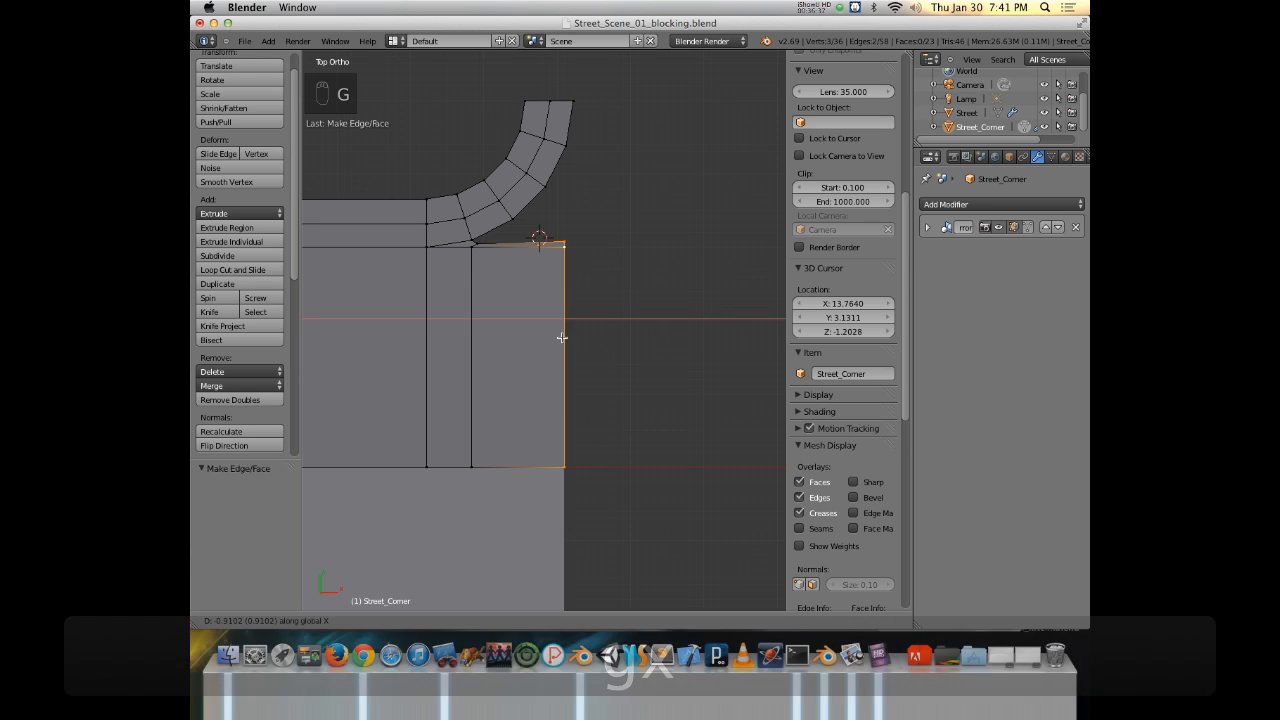
left_click(562, 338)
Move the street's outer edge a further -0.425 units or so along the X axis, closer to the curb curve.
scroll(548, 330, "up", 4)
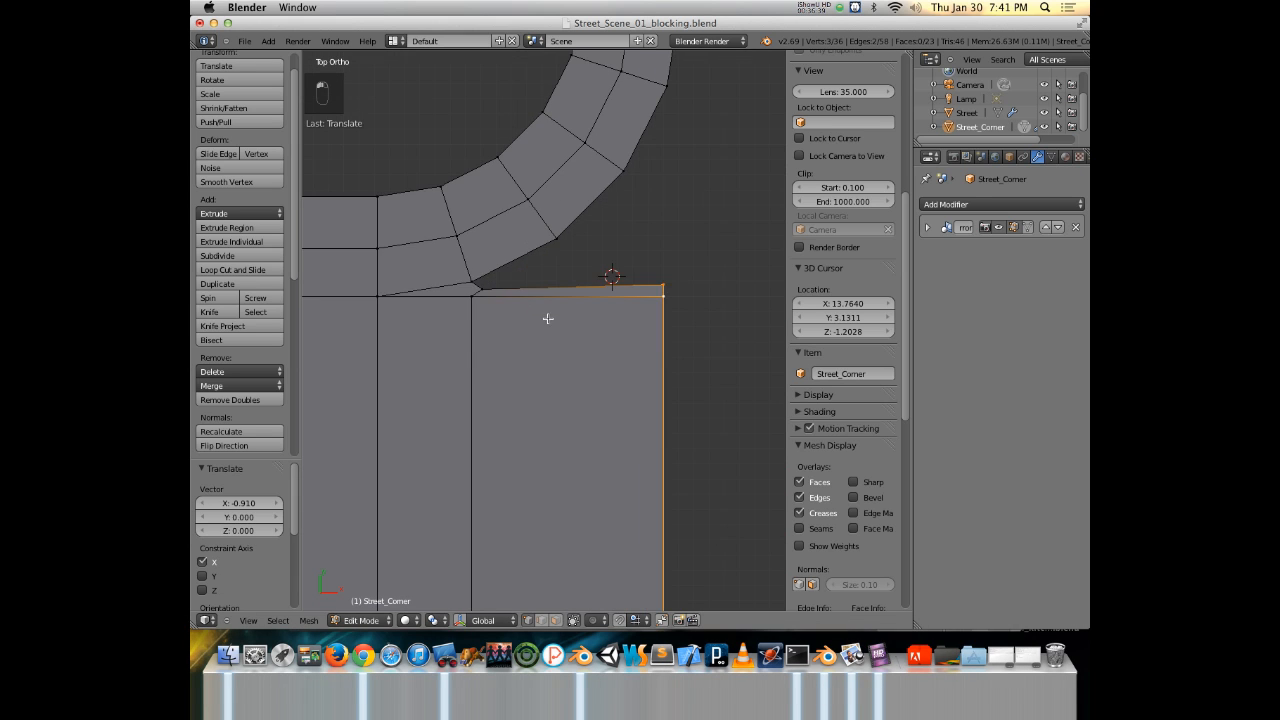
middle_click_drag(549, 342, 557, 242, "shift")
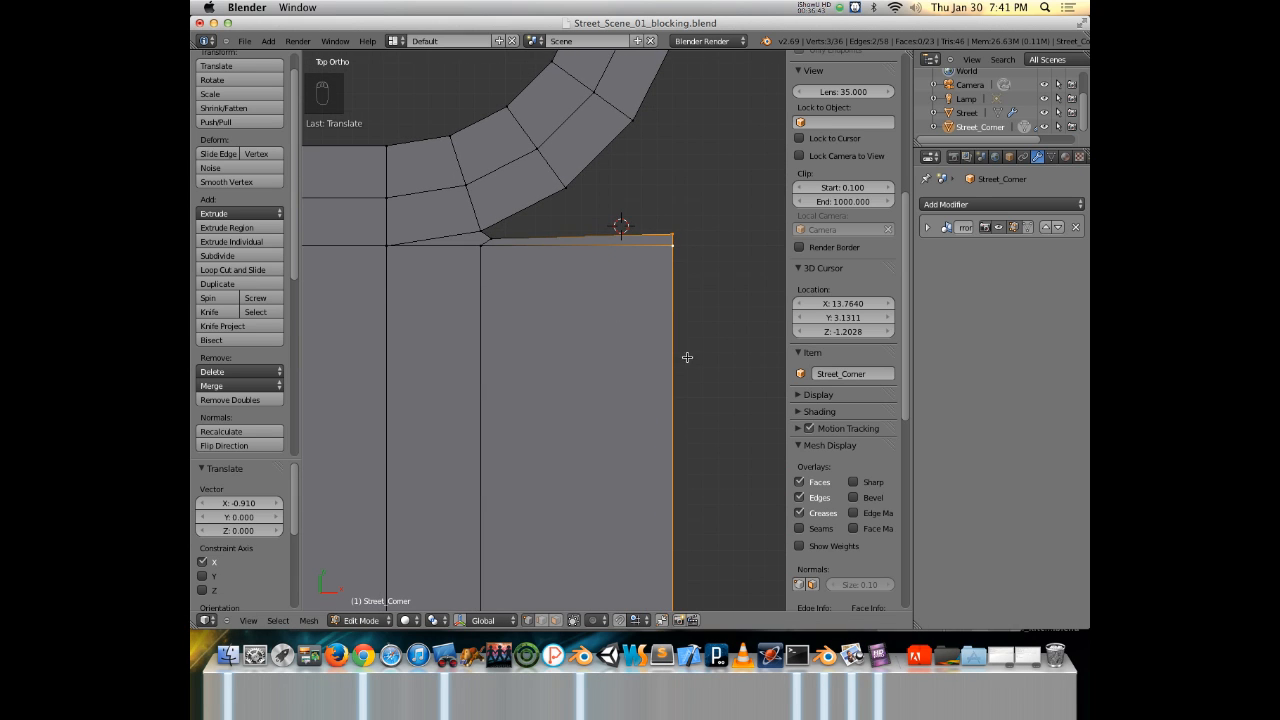
middle_click_drag(578, 318, 604, 282, "shift")
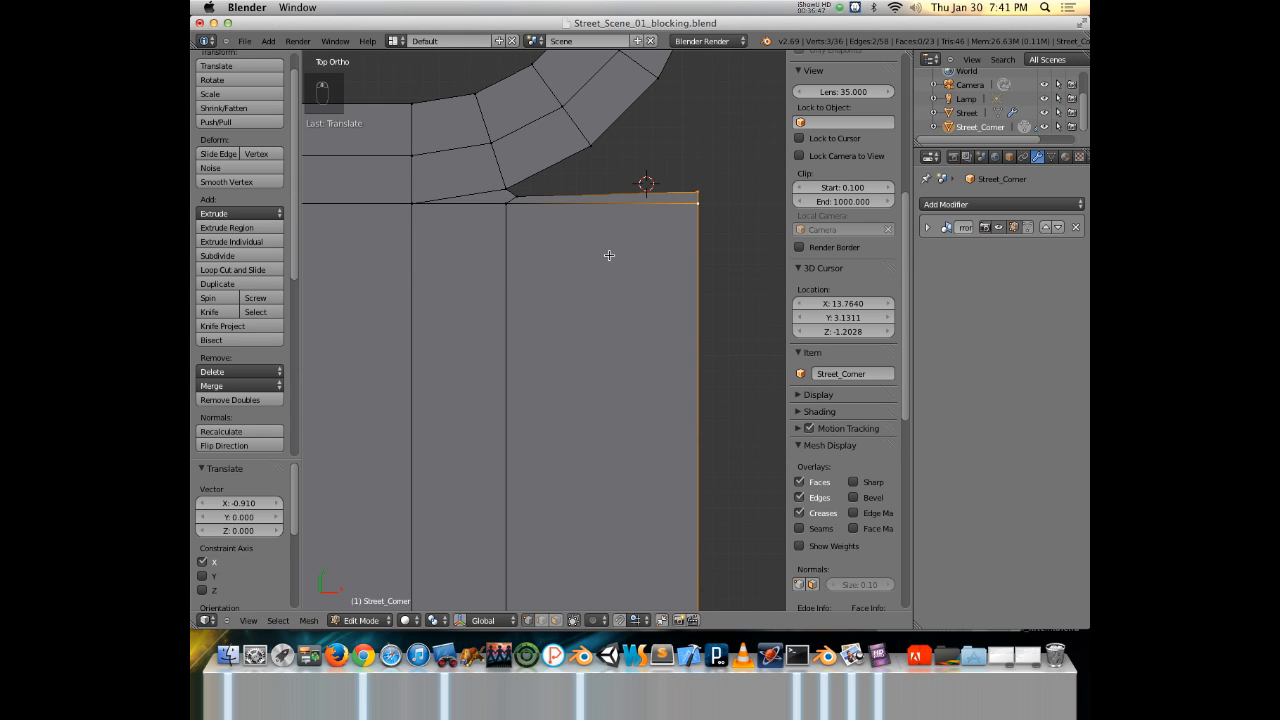
mouse_move(628, 212)
middle_mouse_down("shift")
mouse_move(591, 234)
mouse_move(586, 216)
mouse_move(608, 209)
mouse_move(623, 223)
middle_mouse_up("shift")
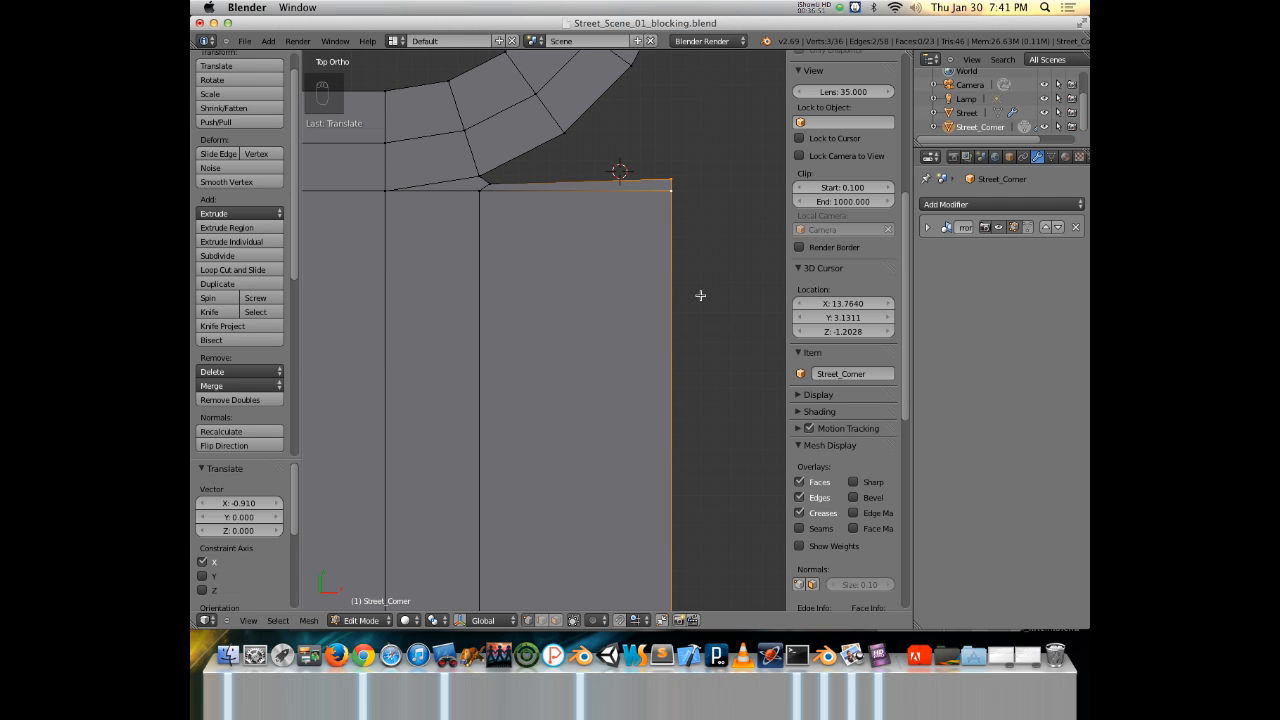
key("g")
key("x")
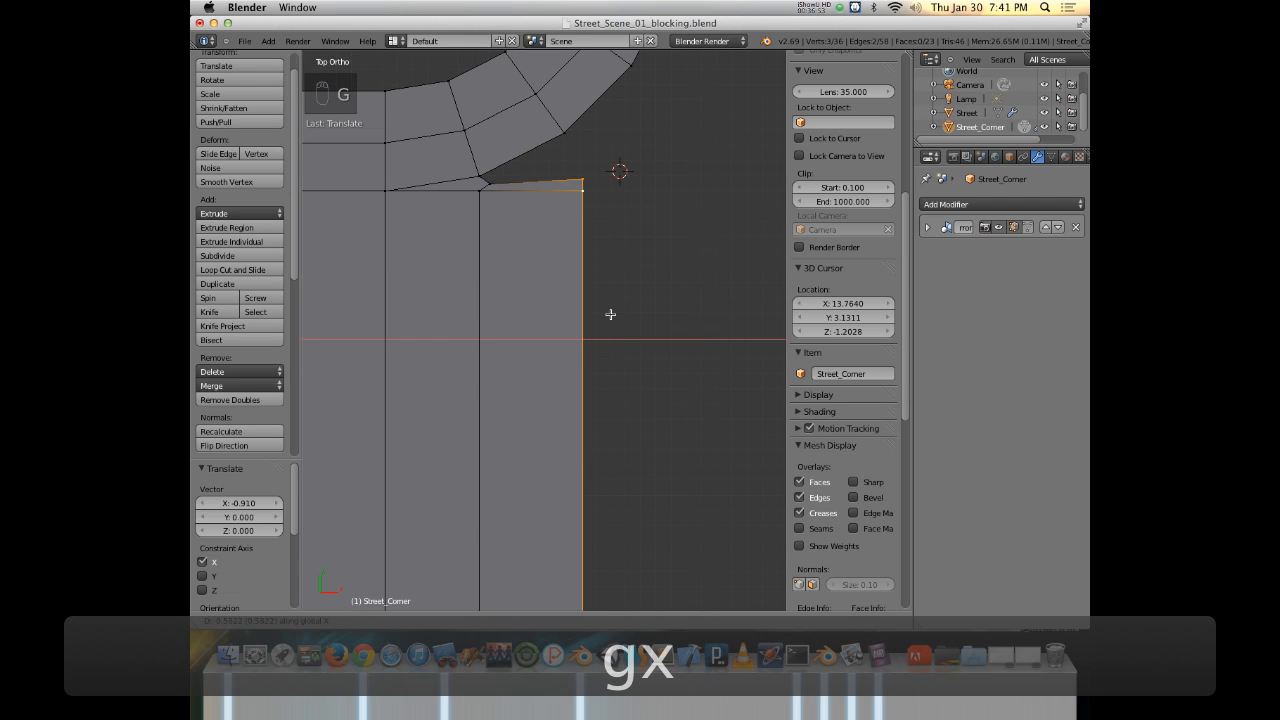
left_click(631, 314)
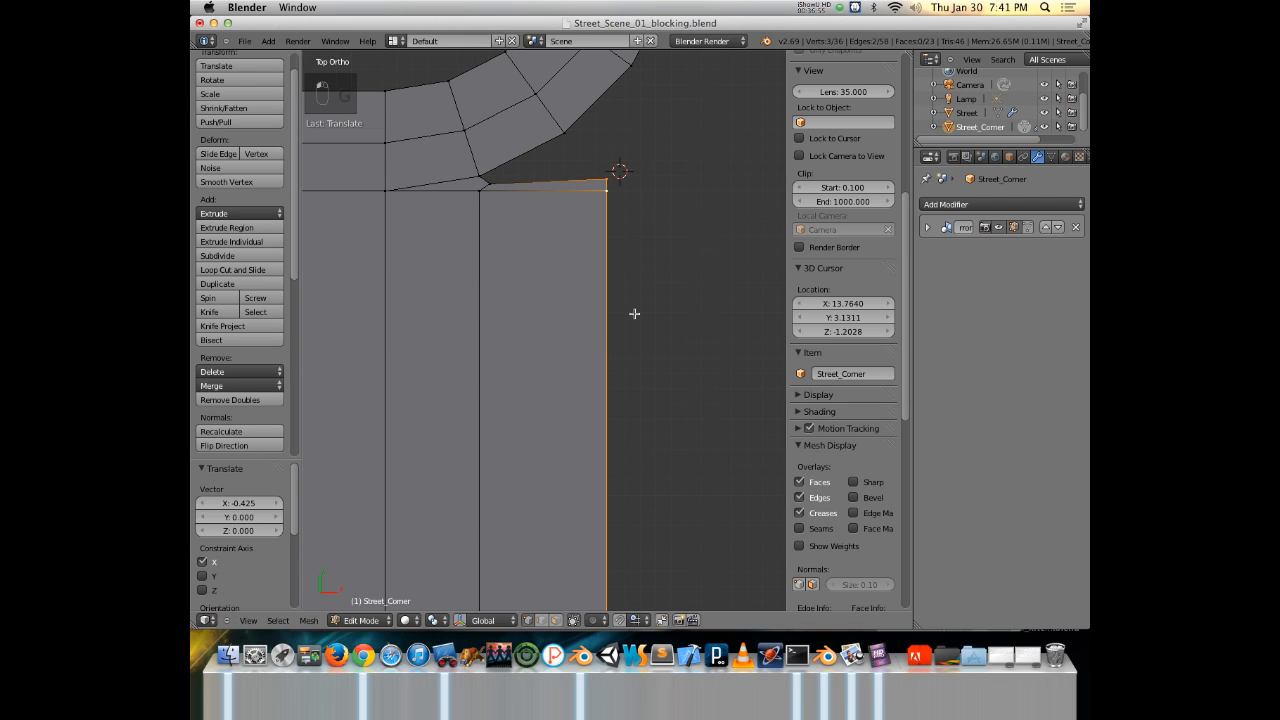
Level the thin strip's upper edge by moving its outer corner vertex about -0.024 units along the Y axis.
middle_click_drag(549, 231, 563, 329, "shift")
scroll(538, 276, "up", 3)
right_click(646, 239)
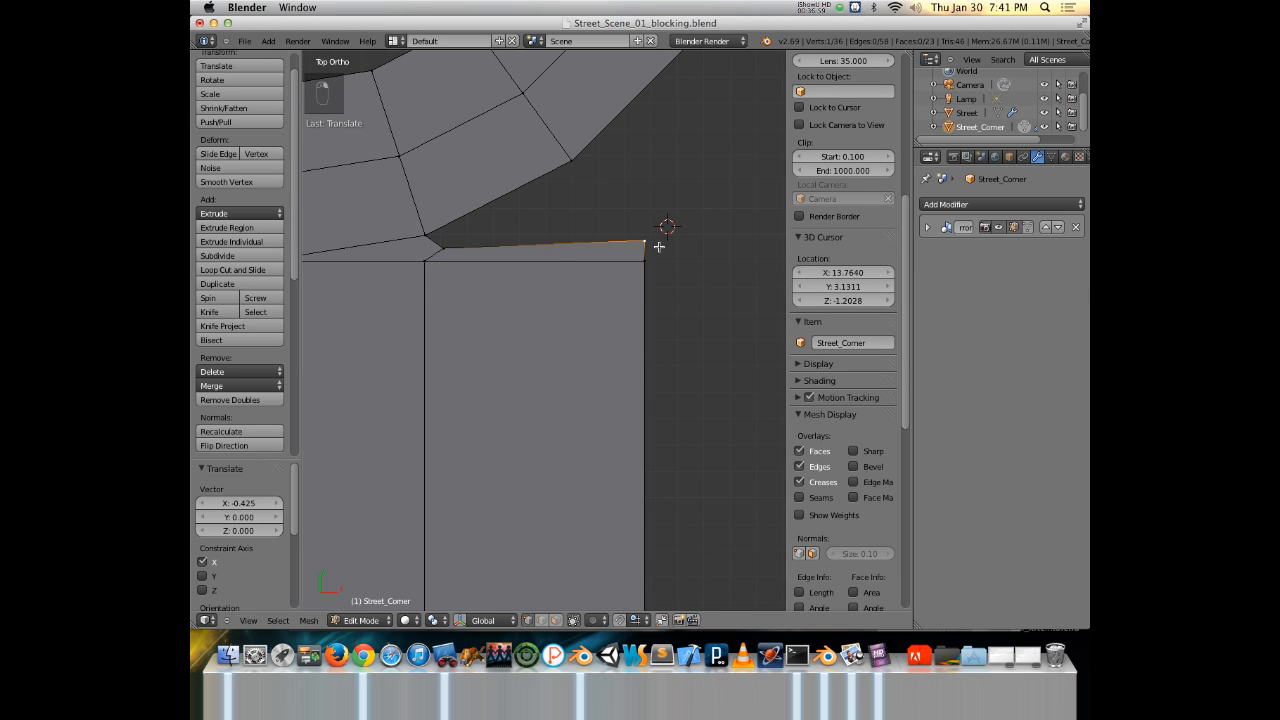
key("g")
key("y")
left_click(624, 247)
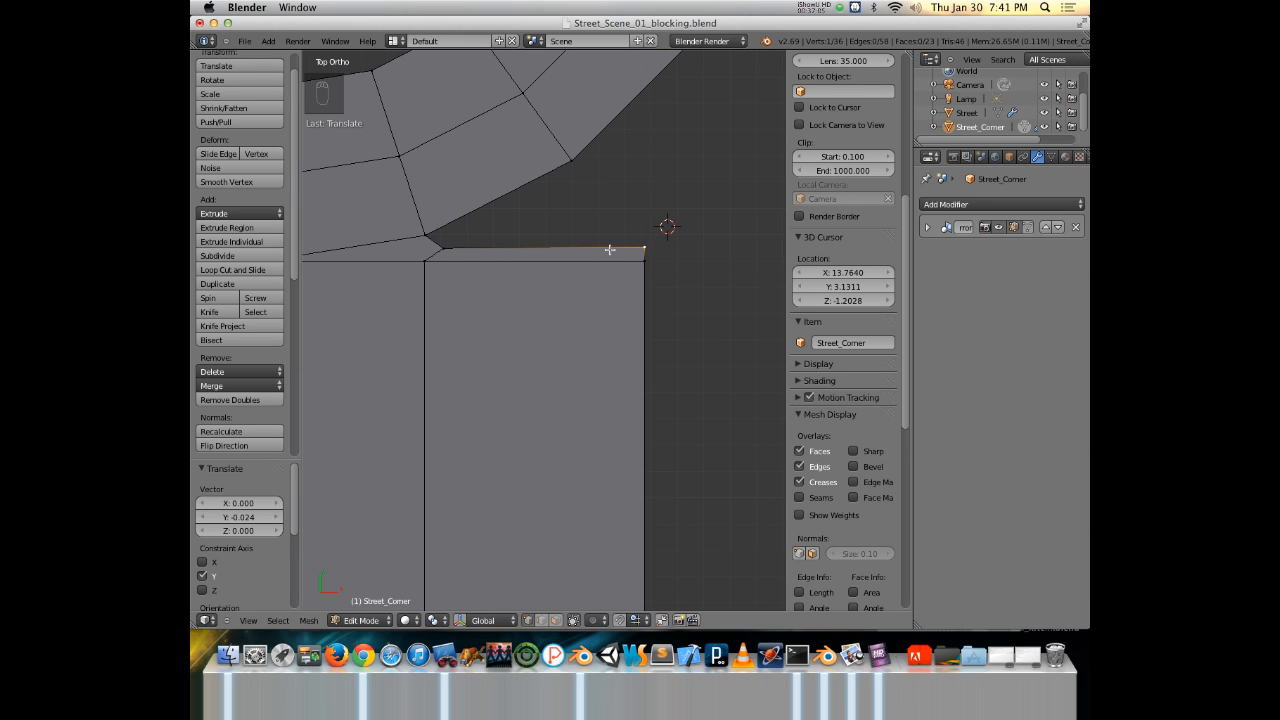
Fill the gap between the curb's second outer curve segment and the thin strip's upper edge with a face.
right_click(425, 233)
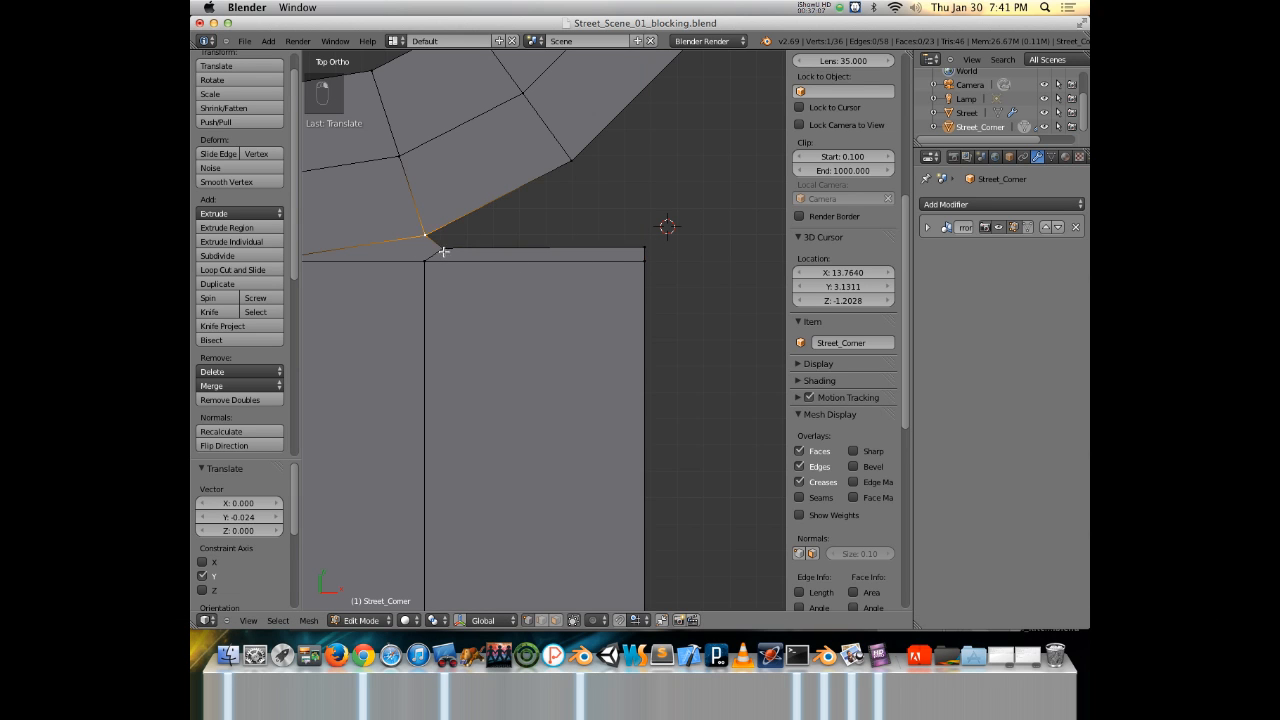
right_click(646, 251, "shift")
right_click(577, 157, "shift")
right_click(577, 157, "shift")
key("f")
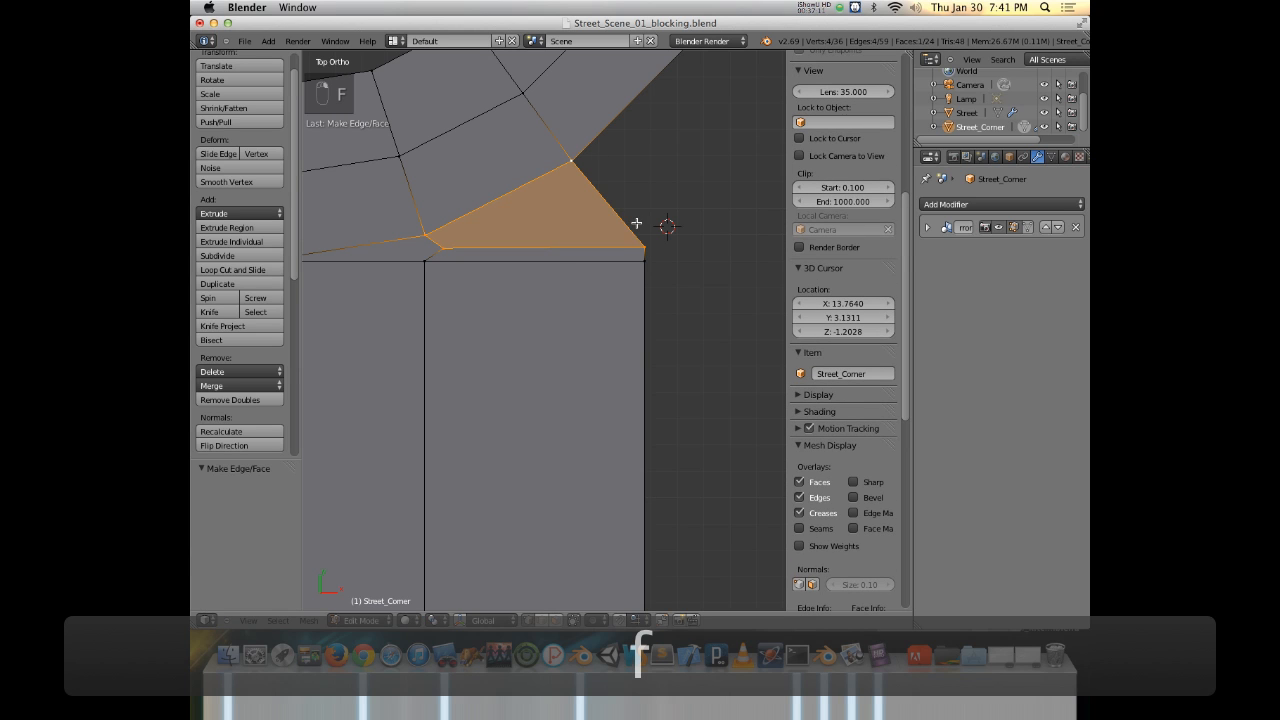
Extrude a chain of three vertices from the strip's outer corner, following the curb's outer curve up to its end edge.
scroll(594, 171, "down", 1)
middle_click_drag(593, 196, 580, 297, "shift")
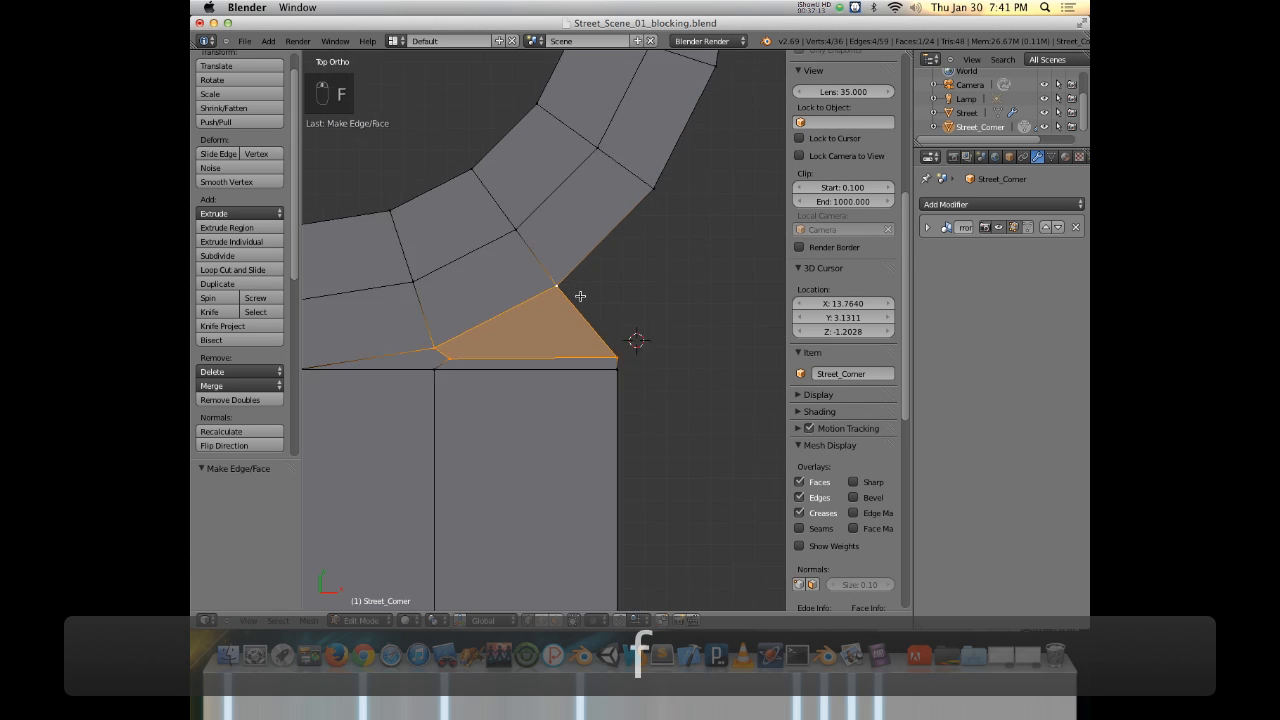
scroll(580, 297, "down", 2)
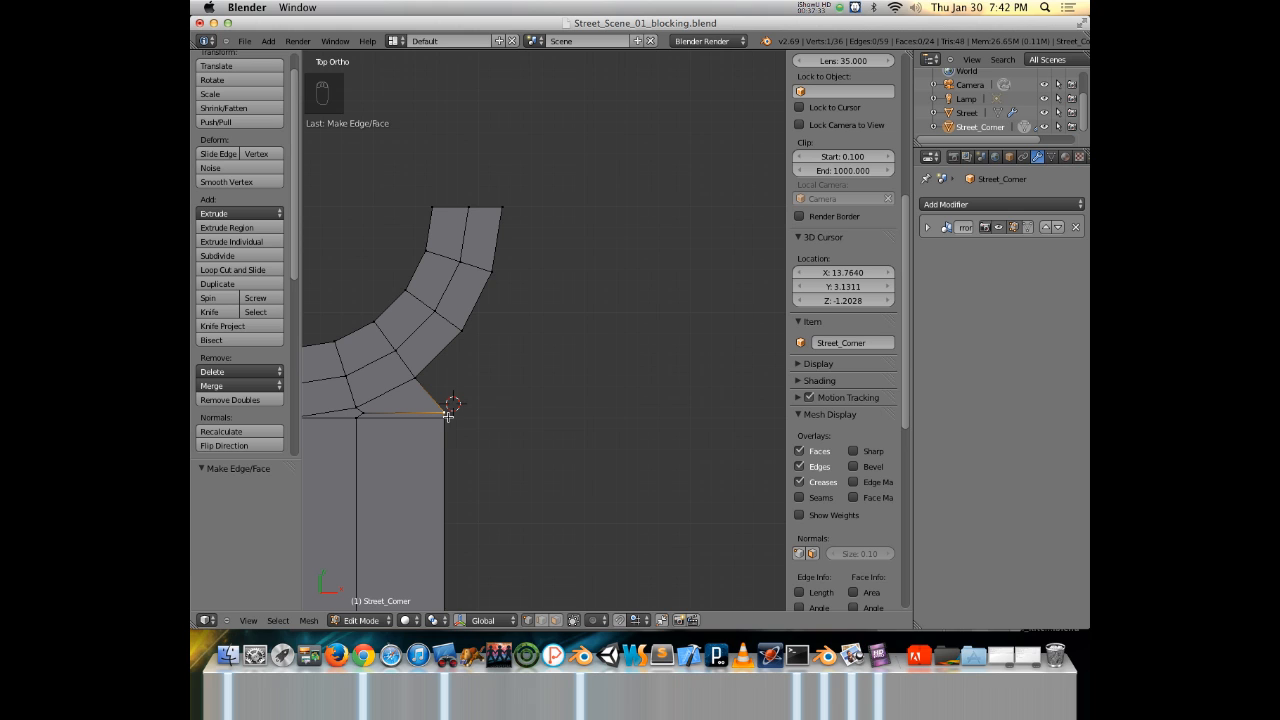
right_click(503, 366, "ctrl")
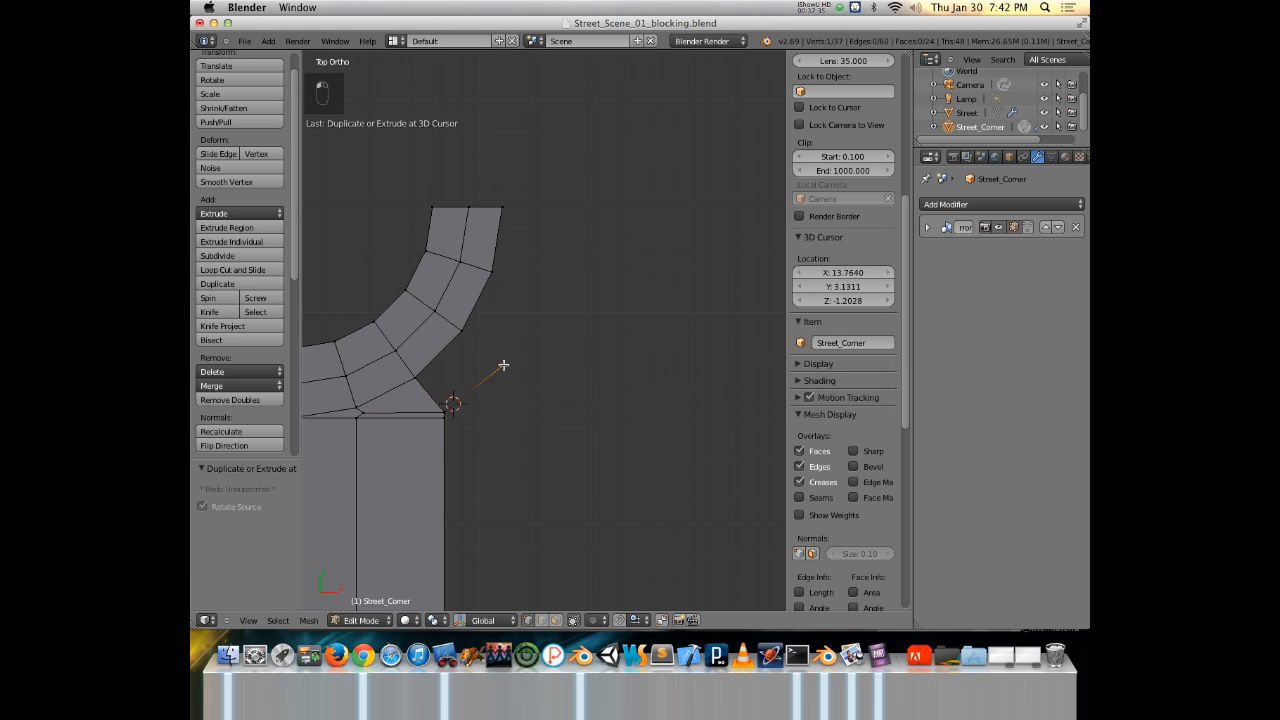
right_click(548, 281, "ctrl")
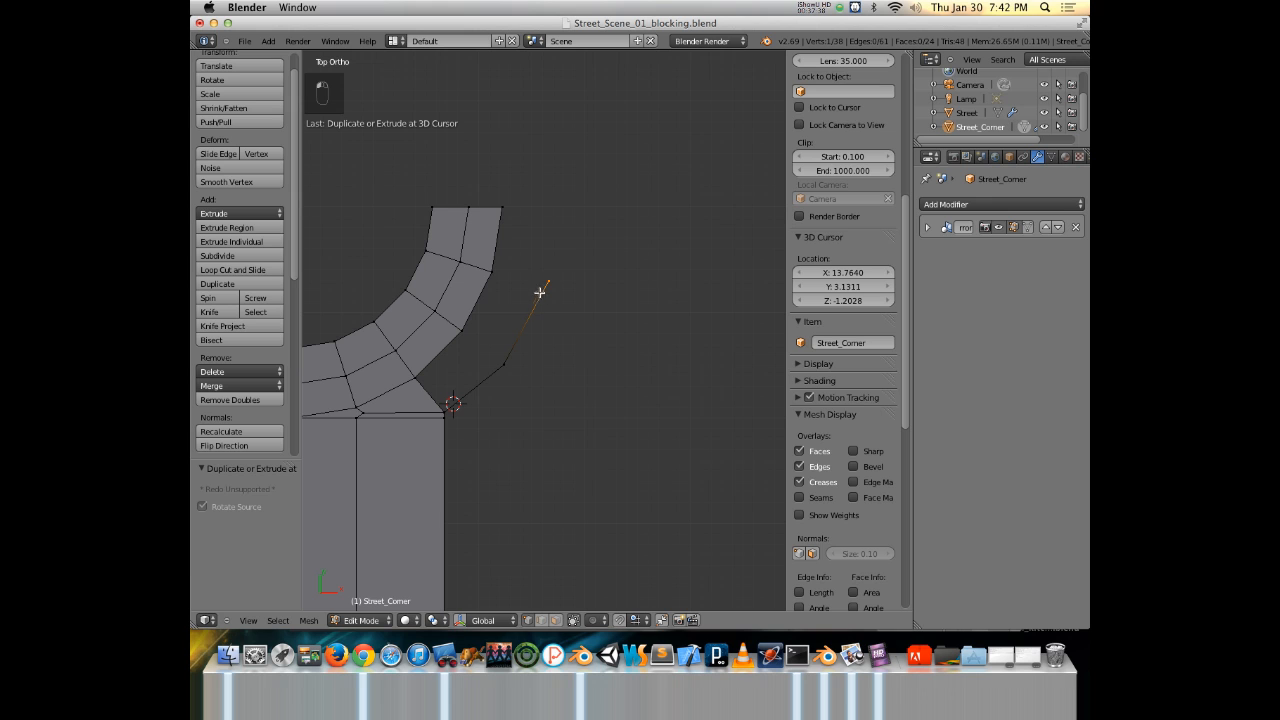
right_click(554, 206, "ctrl")
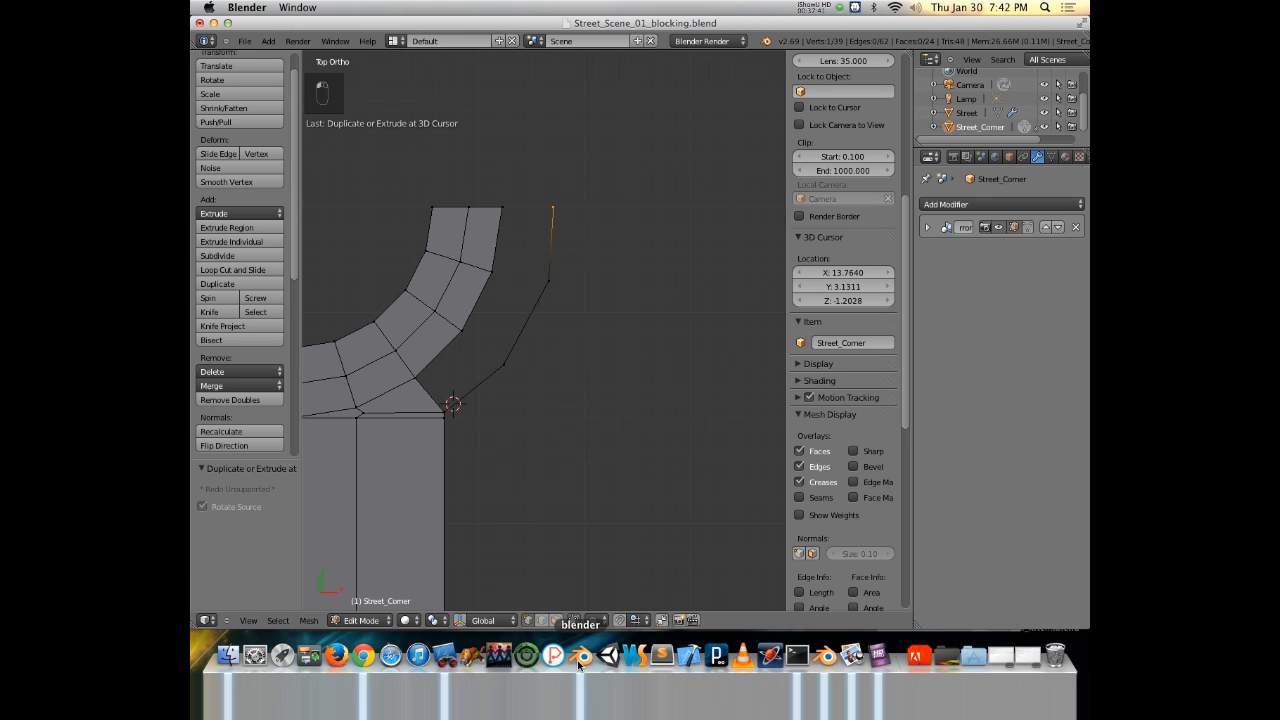
Fill the band between the curb's outer curve and the new vertex chain with three four-sided faces.
right_click(502, 208, "shift")
right_click(490, 270, "shift")
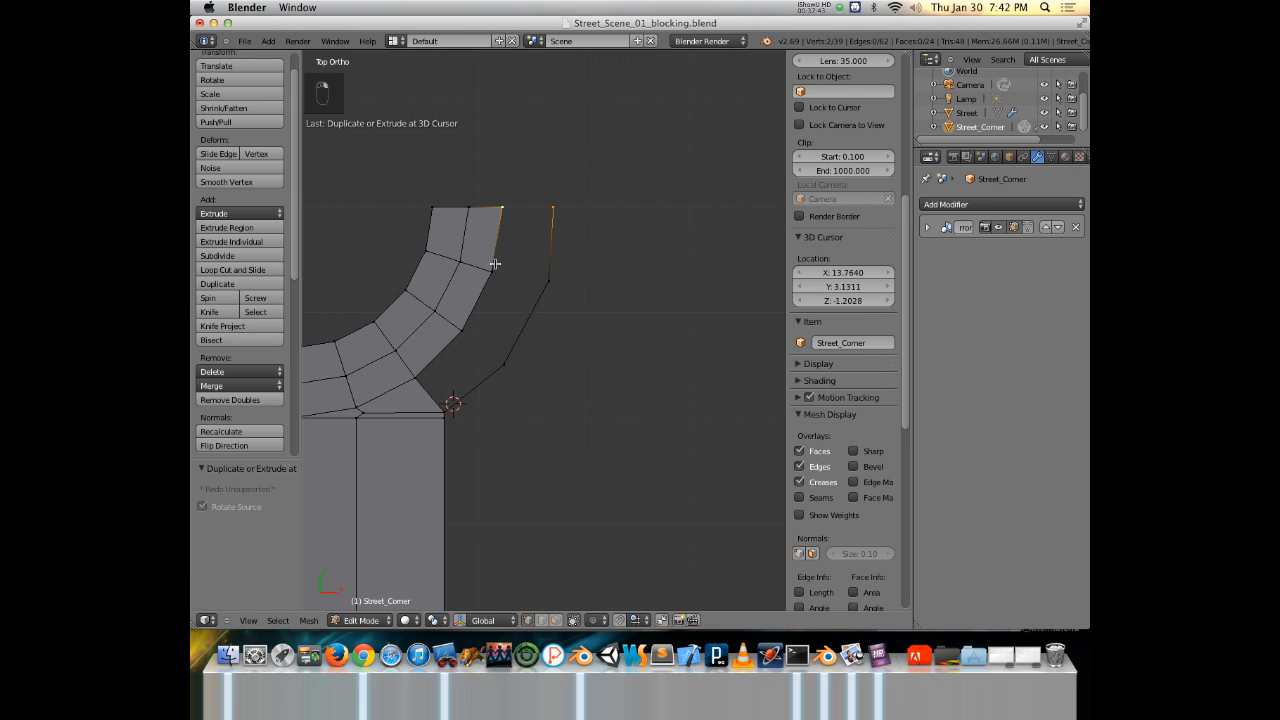
right_click(545, 280, "shift")
key("f")
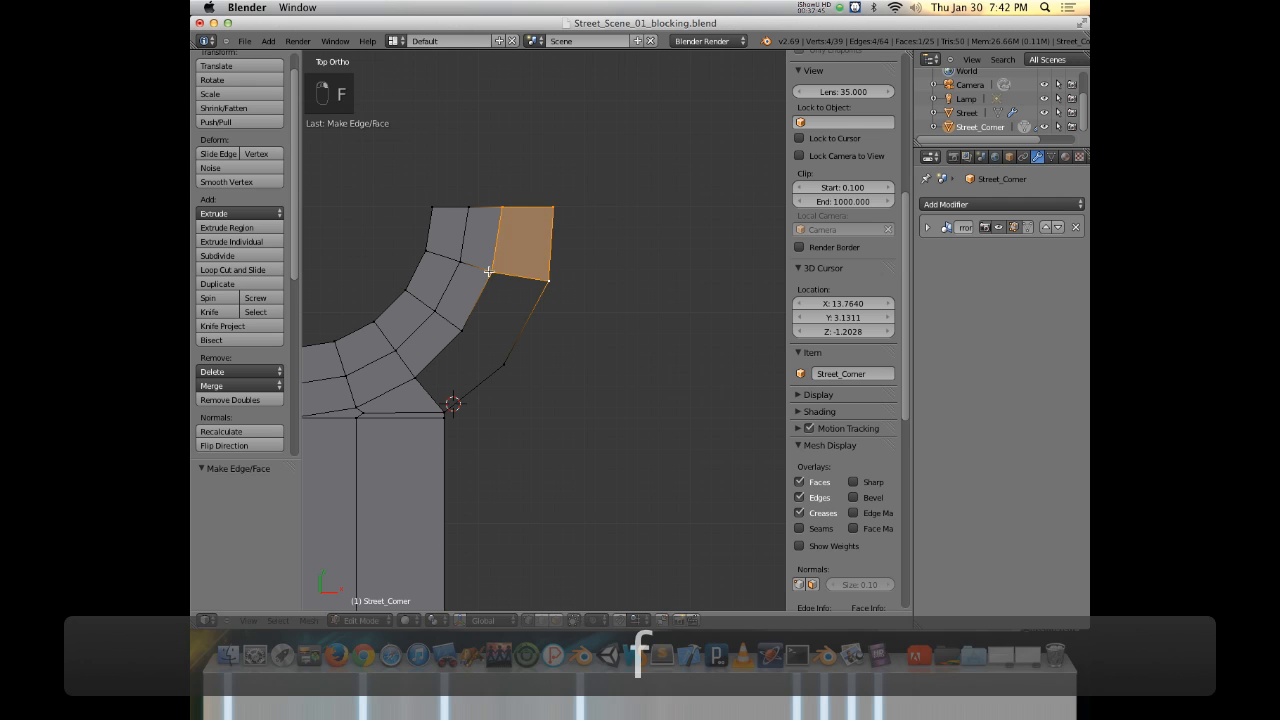
right_click(491, 271)
right_click(462, 330, "shift")
right_click(503, 364, "shift")
right_click(549, 279, "shift")
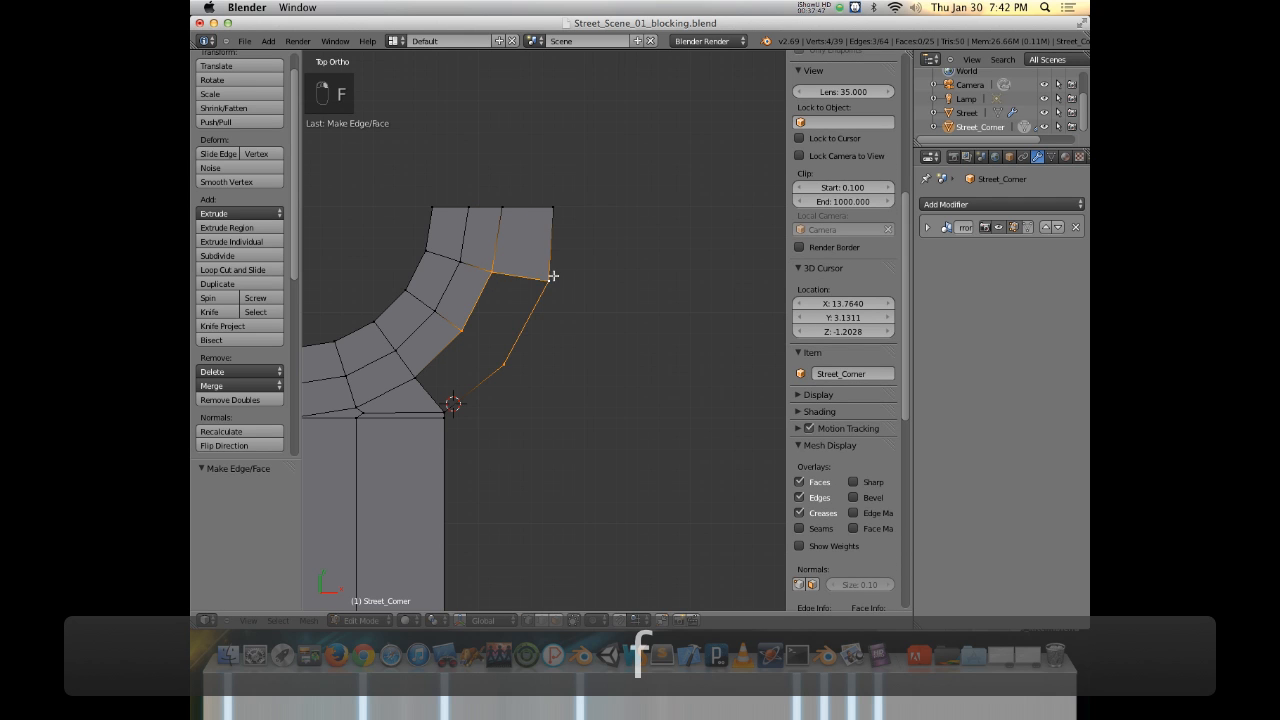
key("f")
right_click(462, 330)
right_click(413, 378, "shift")
right_click(445, 412, "shift")
right_click(503, 364, "shift")
key("f")
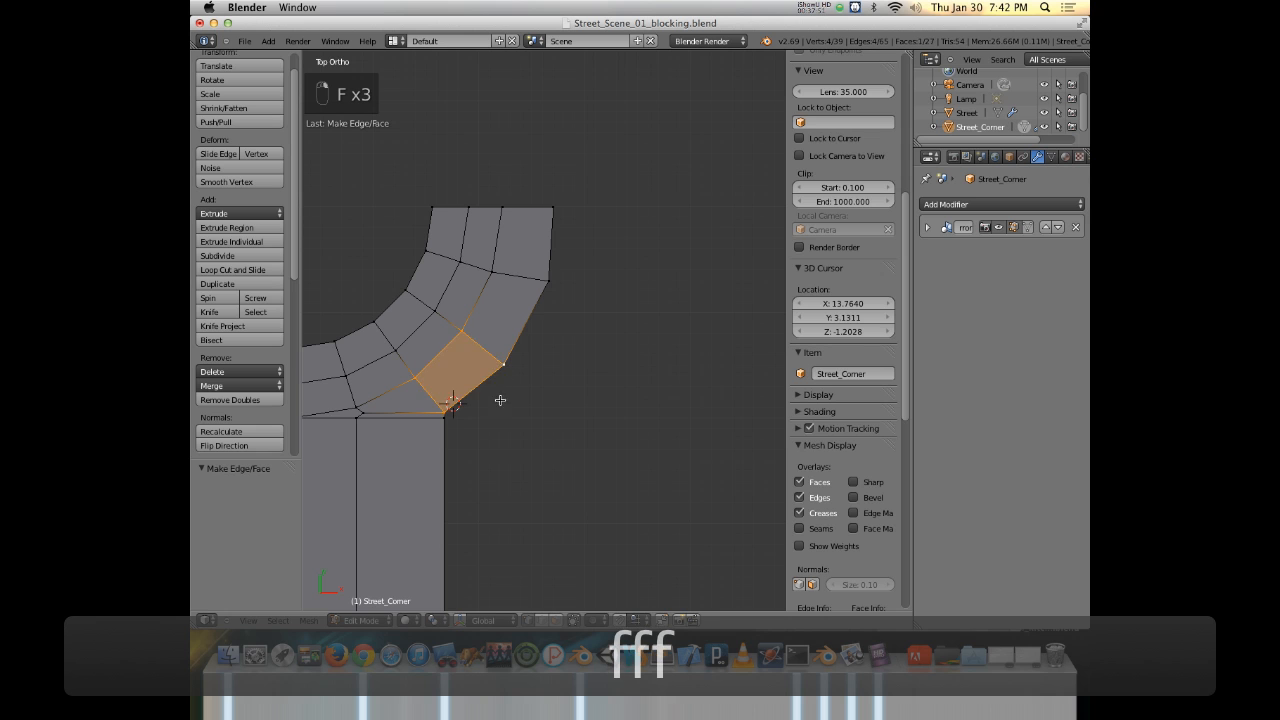
Examine the filled street corner from an angled view, in and out of Edit Mode, and return to the top view.
scroll(503, 400, "down", 4)
middle_click_drag(506, 403, 610, 461, "shift")
middle_click_drag(550, 345, 543, 312)
key("Tab")
key("Tab")
middle_click_drag(612, 290, 678, 394, "shift")
middle_click_drag(609, 374, 589, 328)
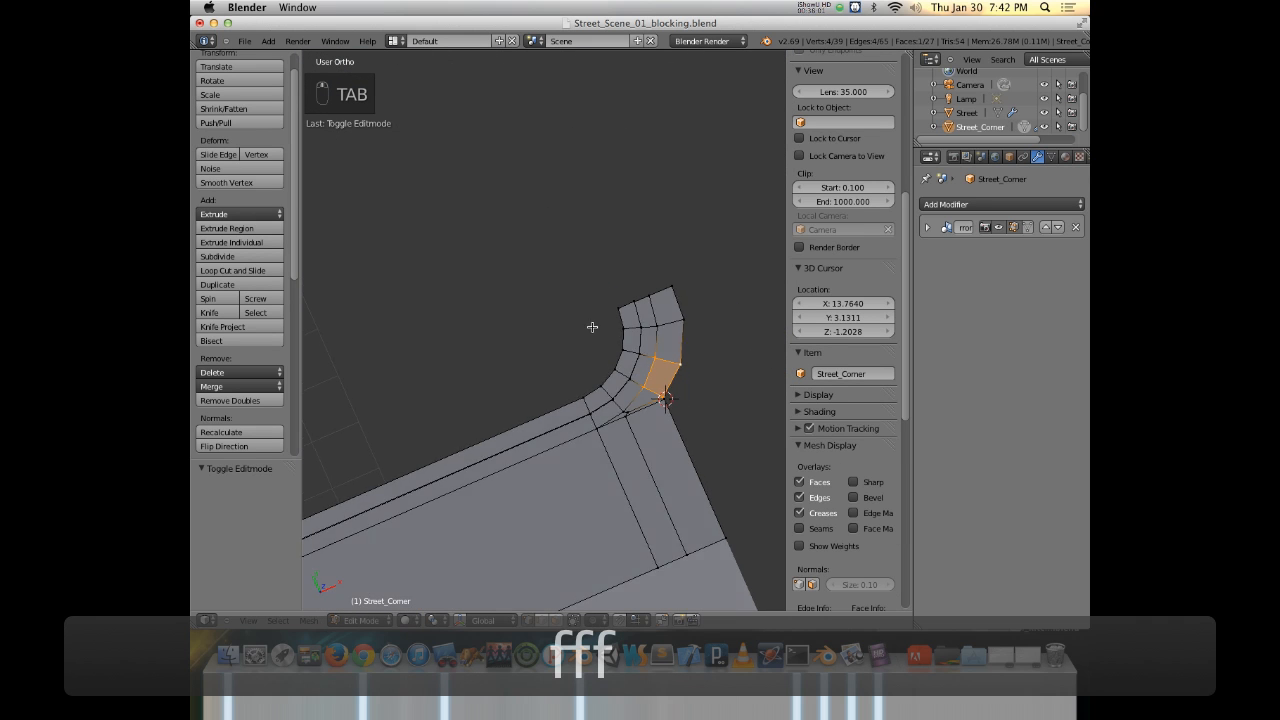
key("KP_7")
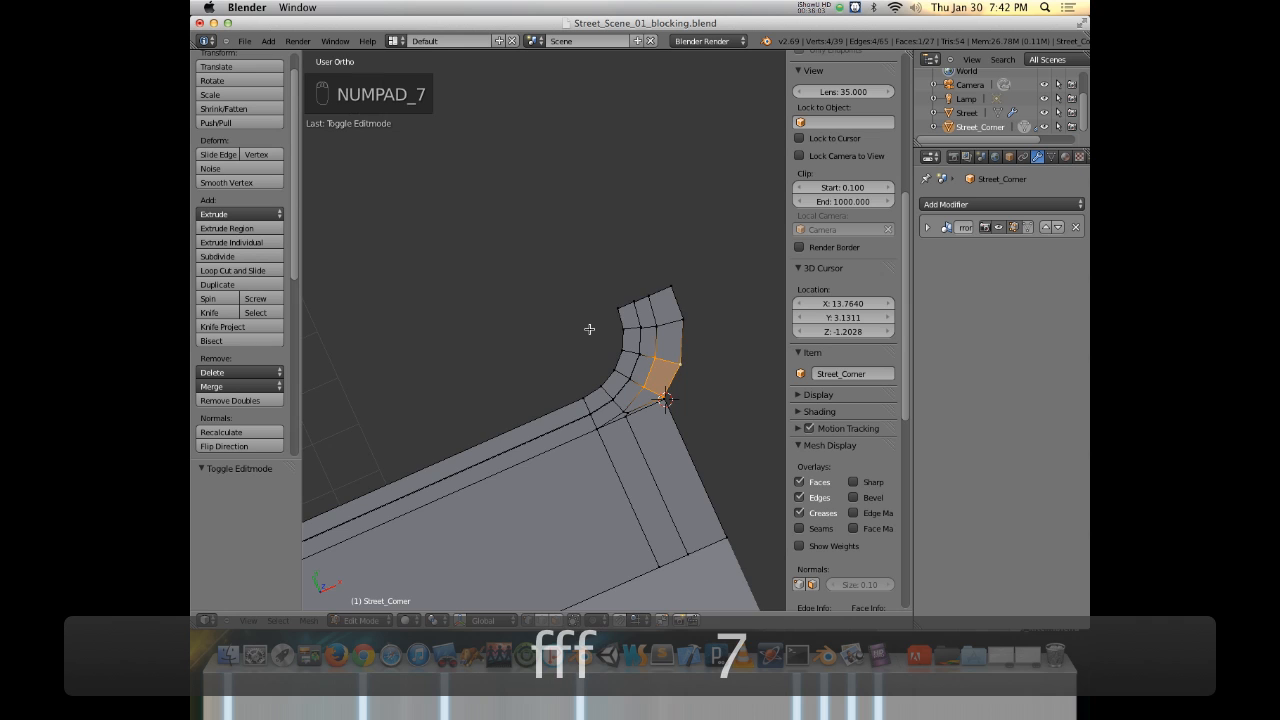
Extrude the curb's end edges about 12.15 units along the Y axis to lengthen the side street strip.
right_click(649, 363)
middle_click_drag(649, 363, 582, 374)
key("KP_7")
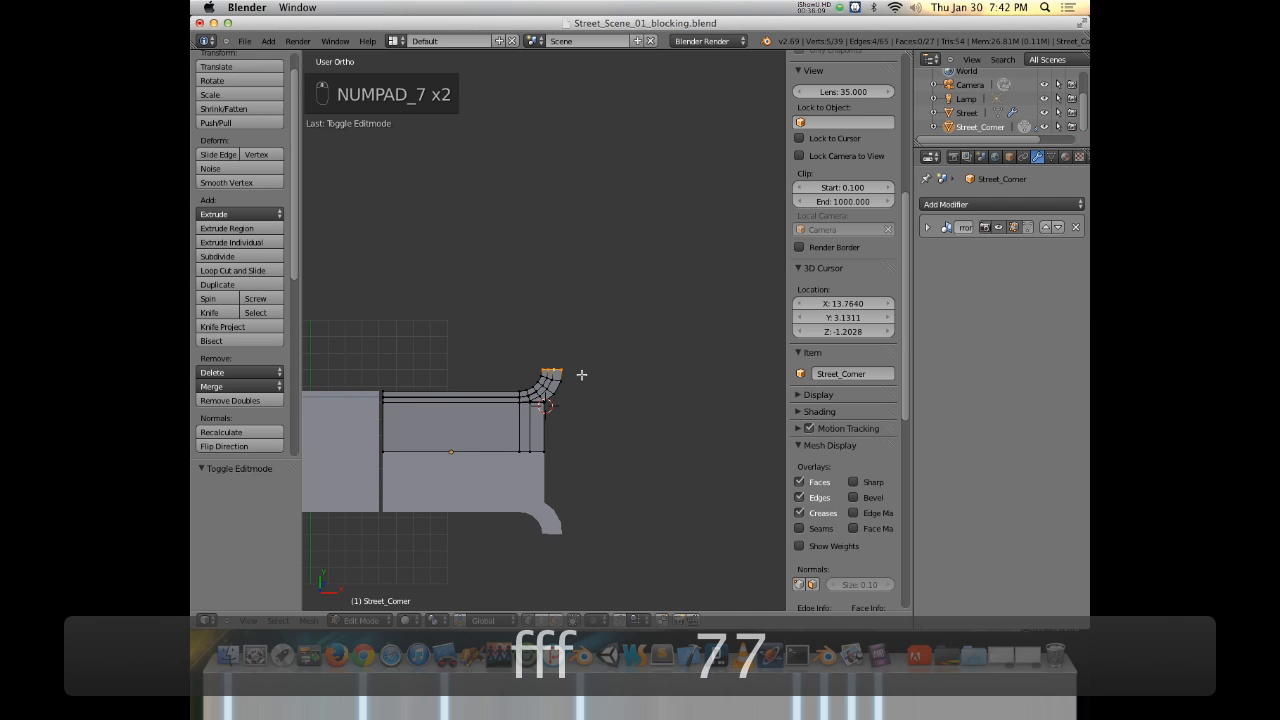
key("KP_7")
key("e")
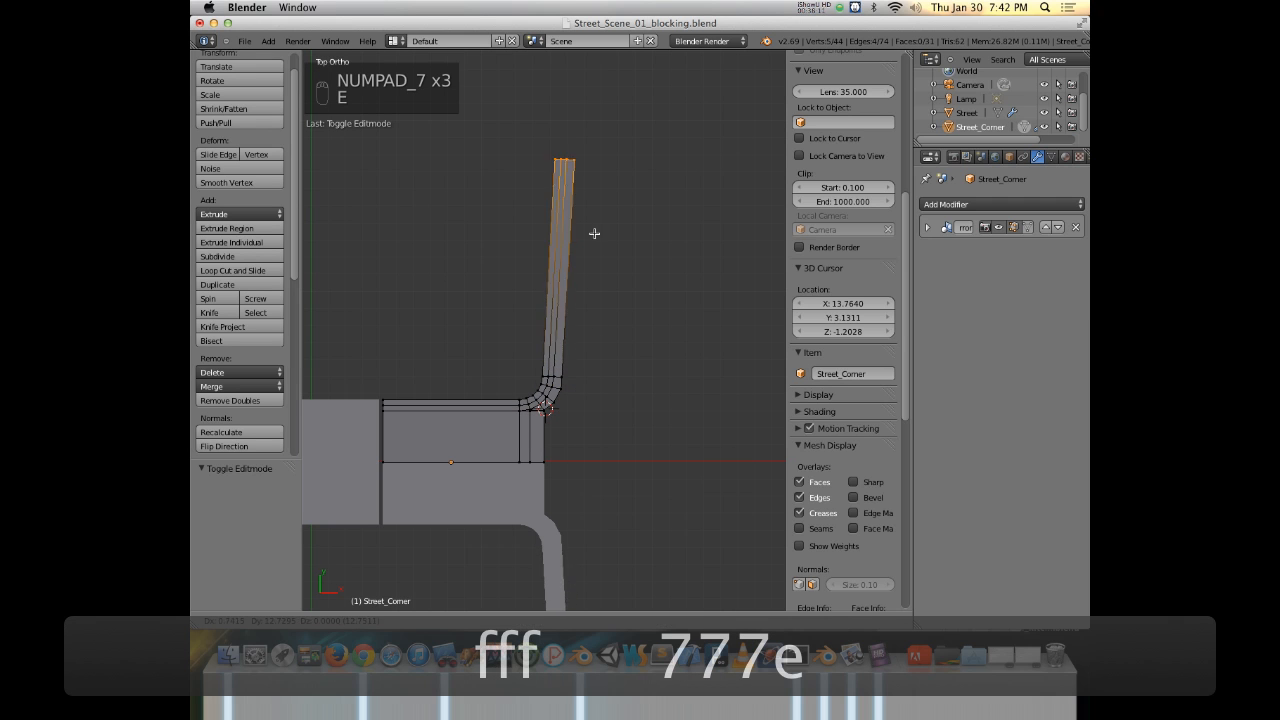
key("y")
left_click(581, 255)
middle_click_drag(617, 340, 668, 220)
middle_click_drag(615, 268, 594, 290)
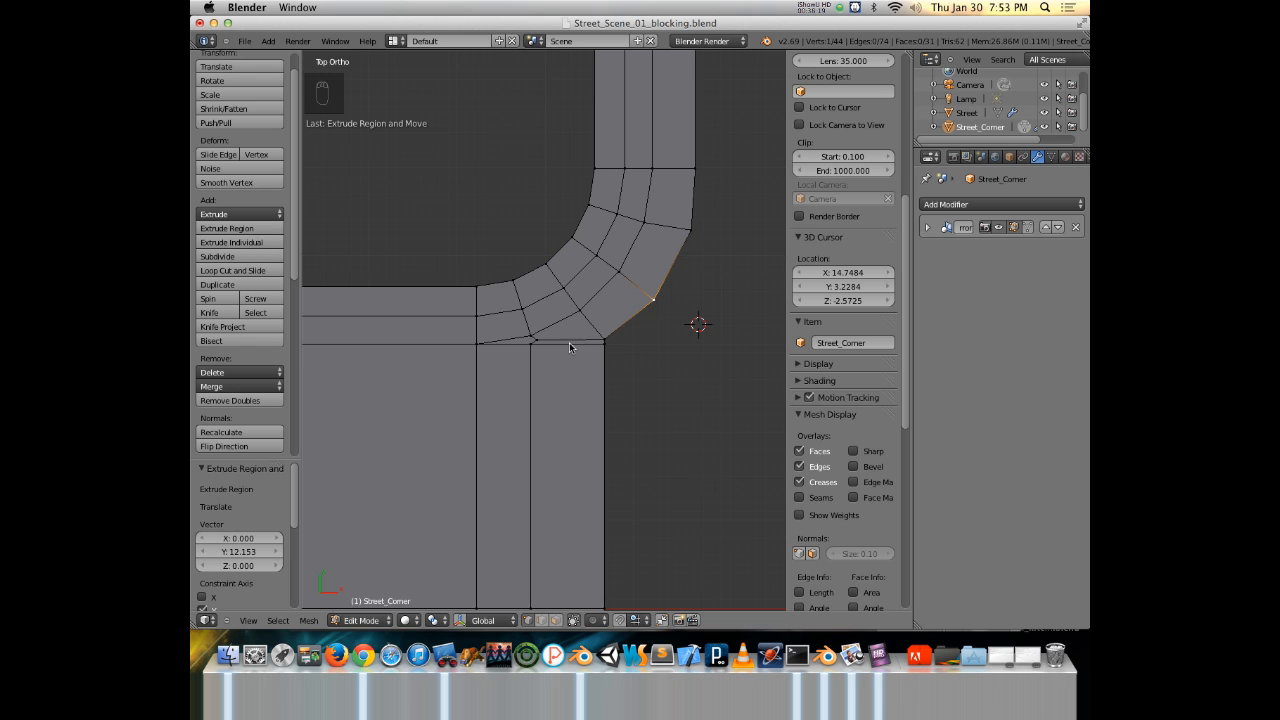
Leave Edit Mode, move Street_Corner to the first layer of the second layer block, and select the Street object.
middle_click_drag(588, 366, 633, 444)
middle_click_drag(519, 445, 632, 310)
key("Tab")
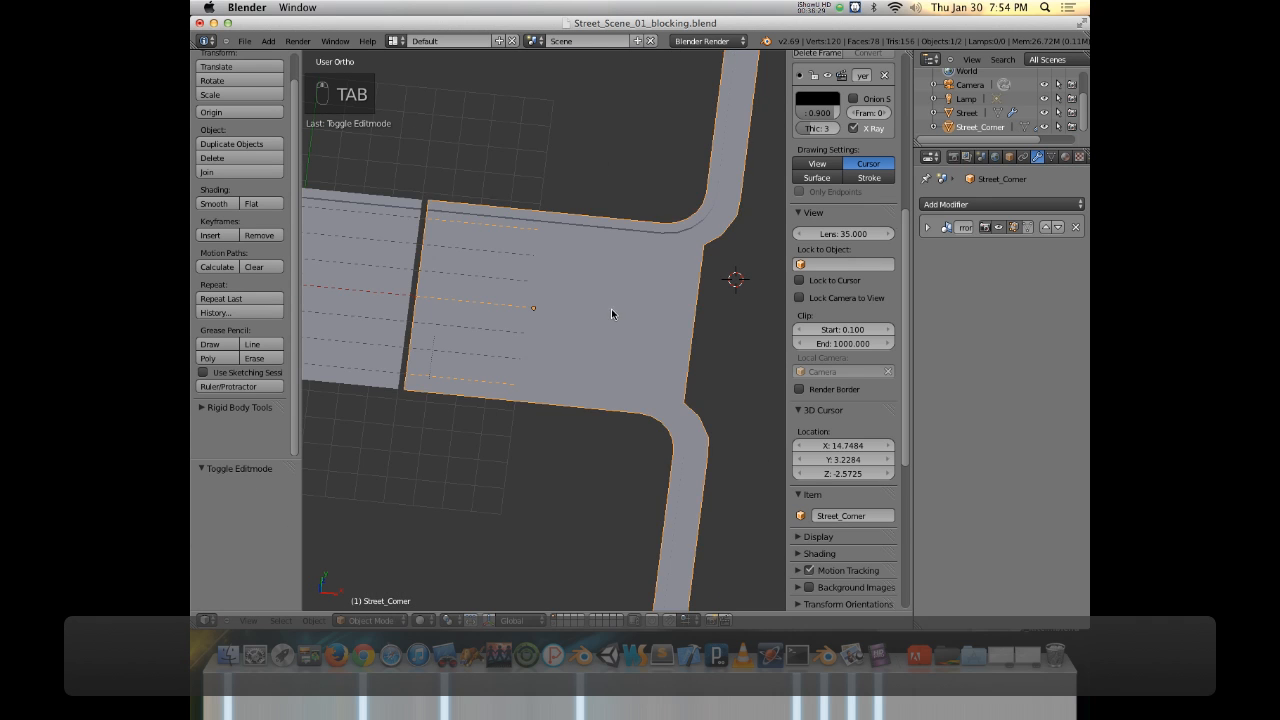
scroll(612, 314, "down", 4)
middle_click_drag(537, 276, 583, 319, "shift")
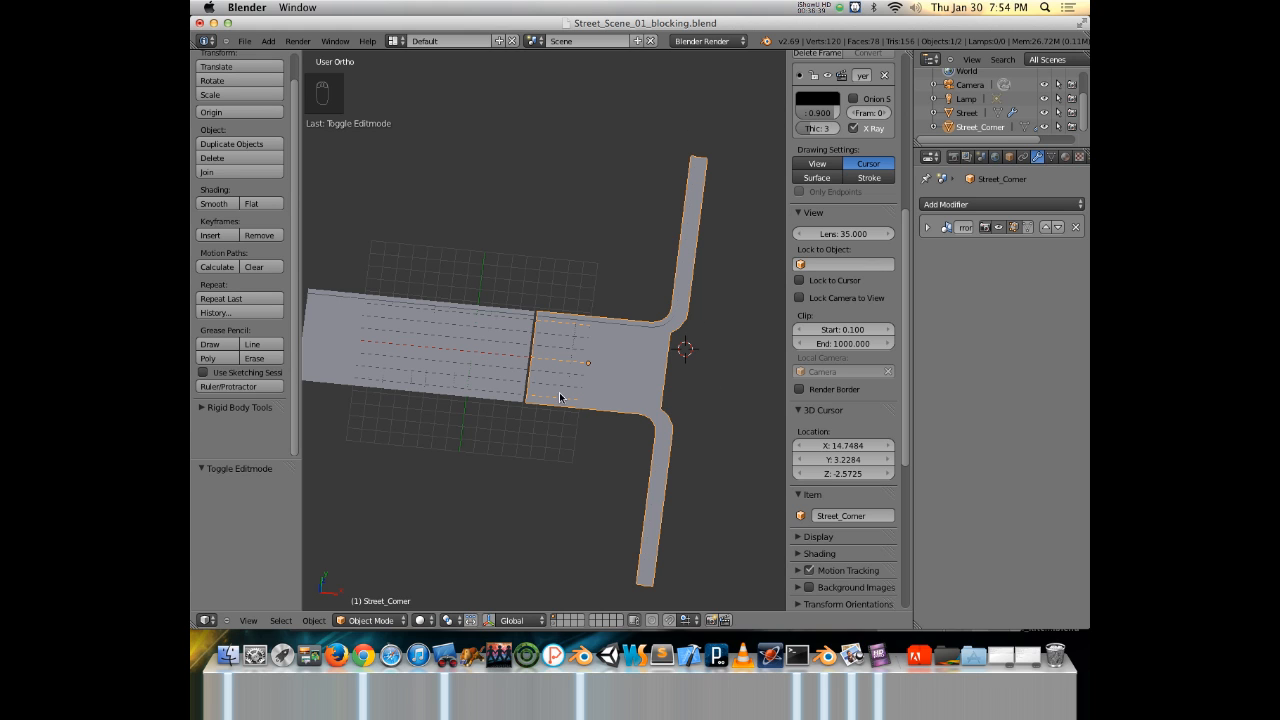
key("m")
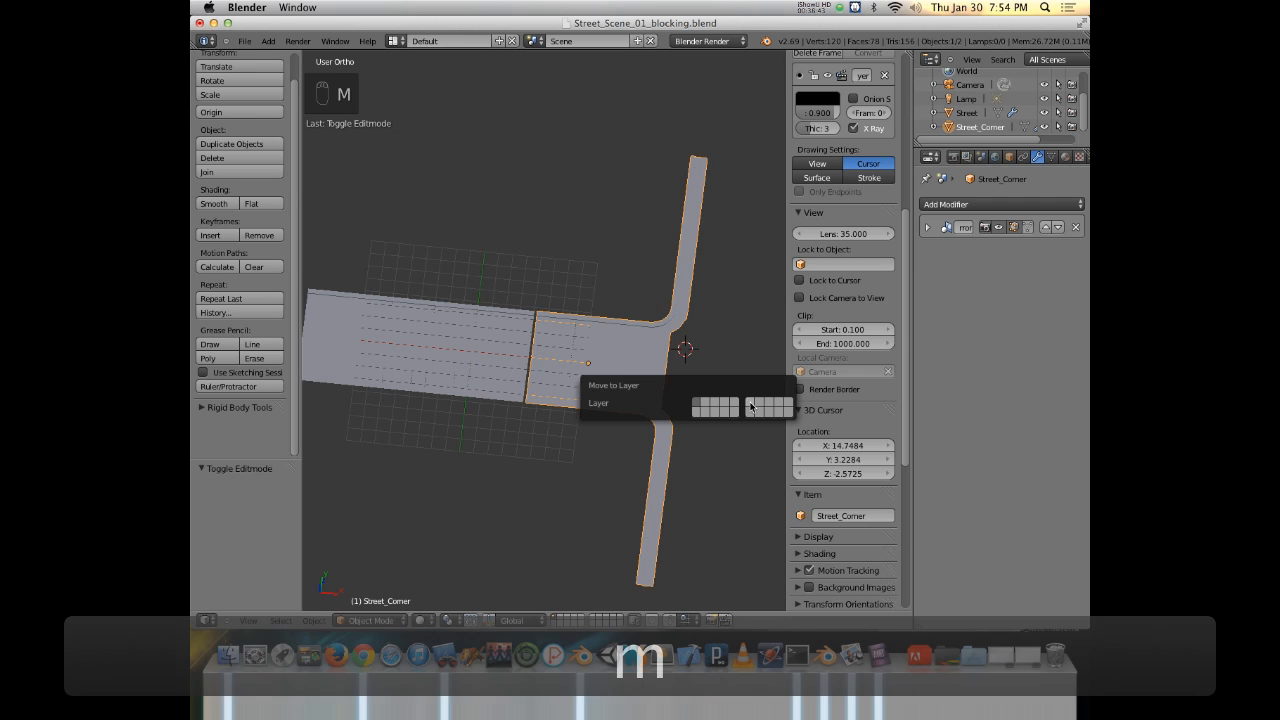
left_click(750, 406)
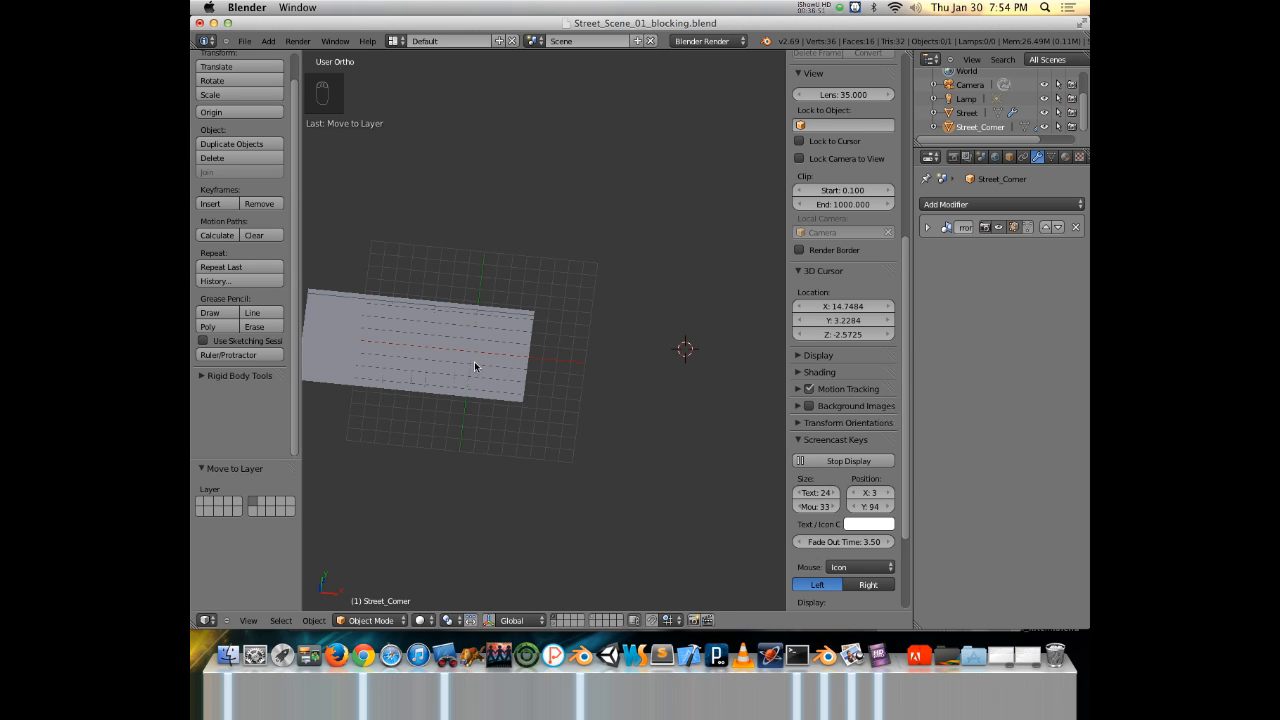
right_click(474, 366)
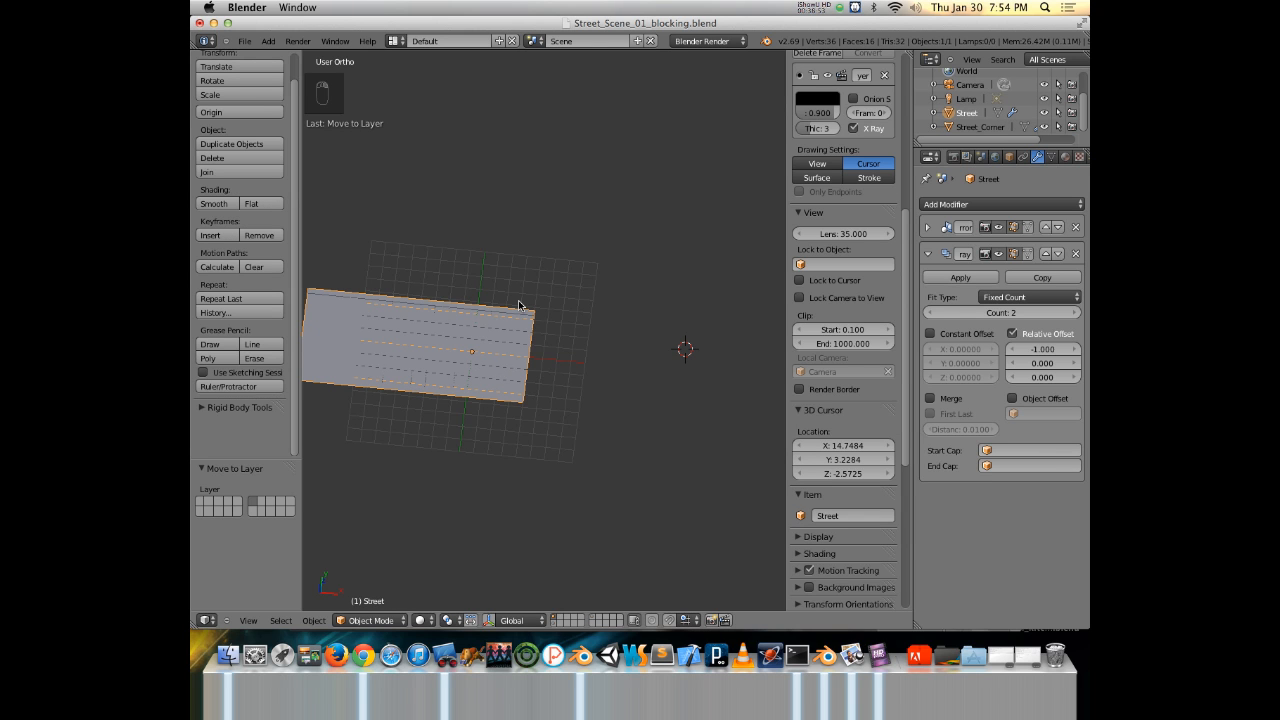
middle_click_drag(424, 348, 494, 351, "shift")
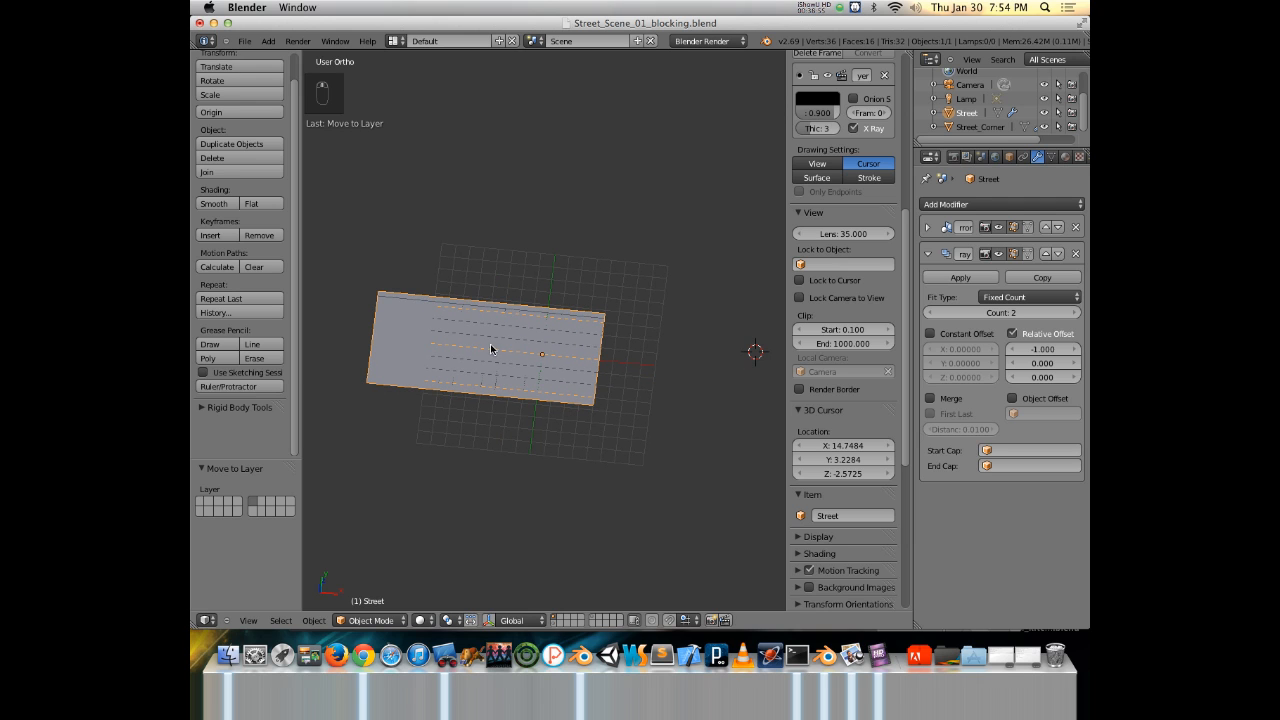
Try Street_Corner as the end cap of the street's Array modifier, and clear the end cap again.
left_click(989, 466)
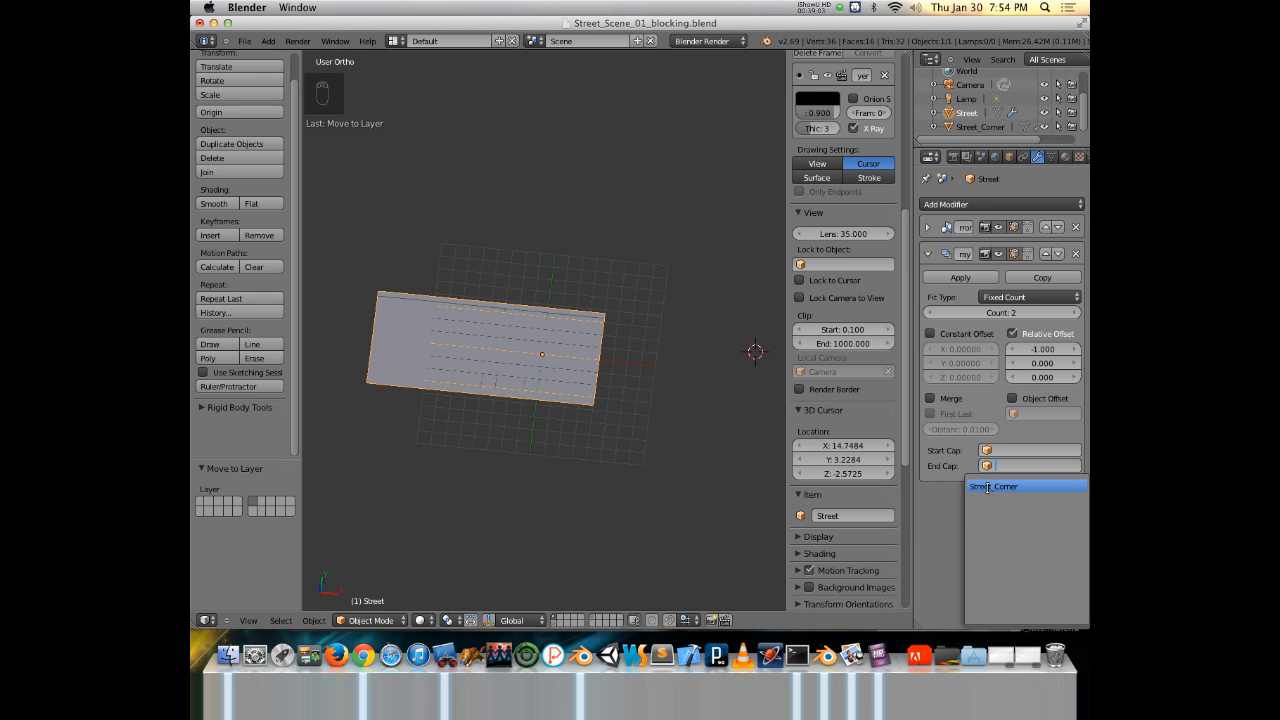
left_click(987, 487)
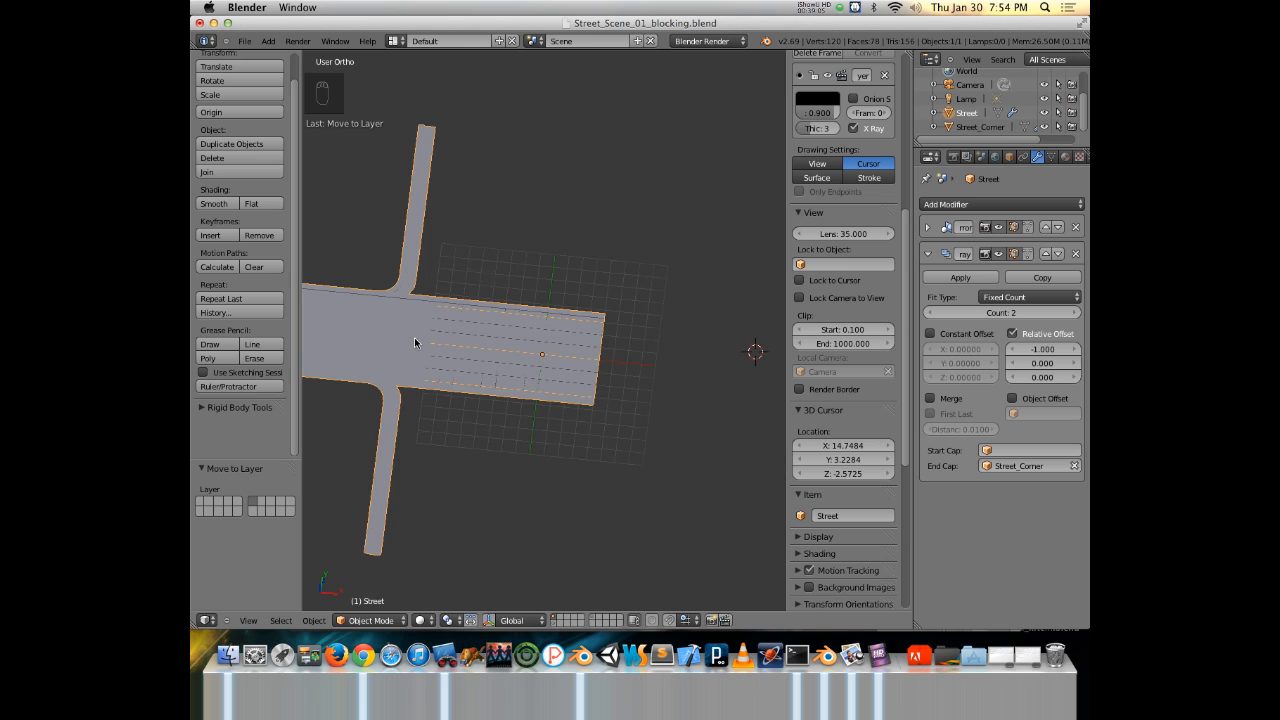
scroll(415, 342, "down", 3)
middle_click_drag(429, 349, 530, 285)
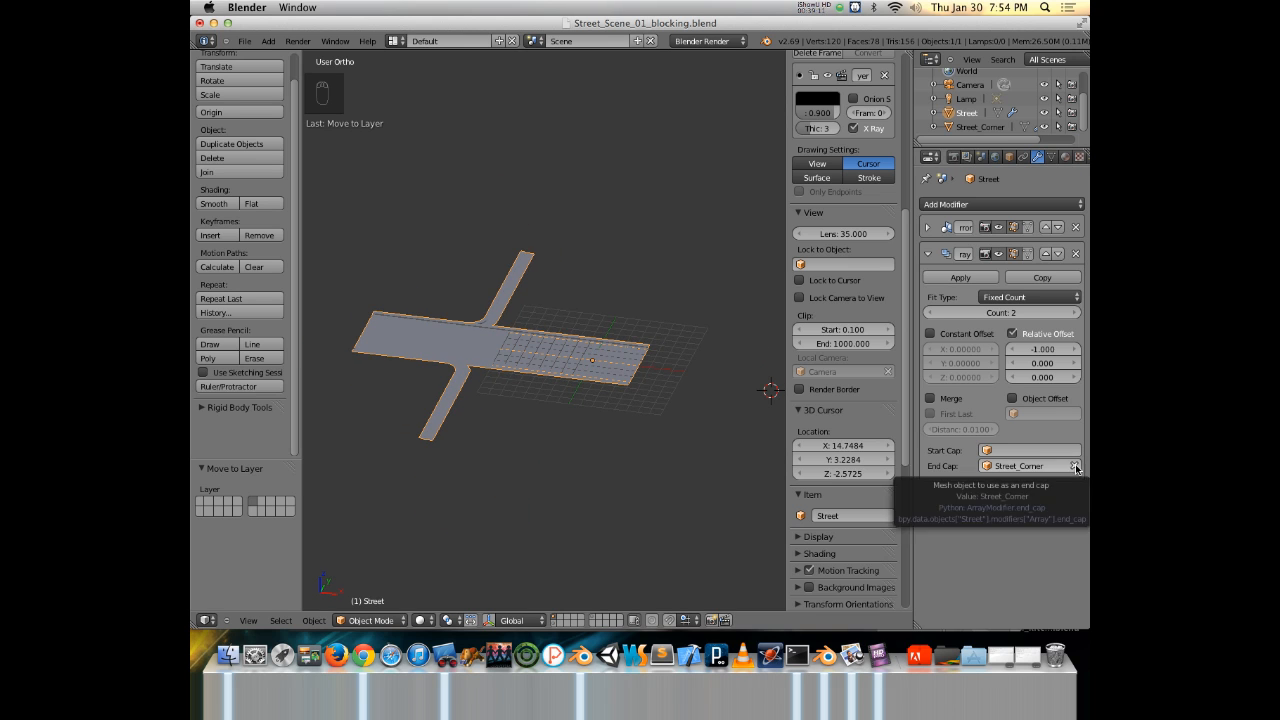
left_click(1075, 467)
Set Street_Corner as the start cap of the street's Array modifier.
left_click(993, 451)
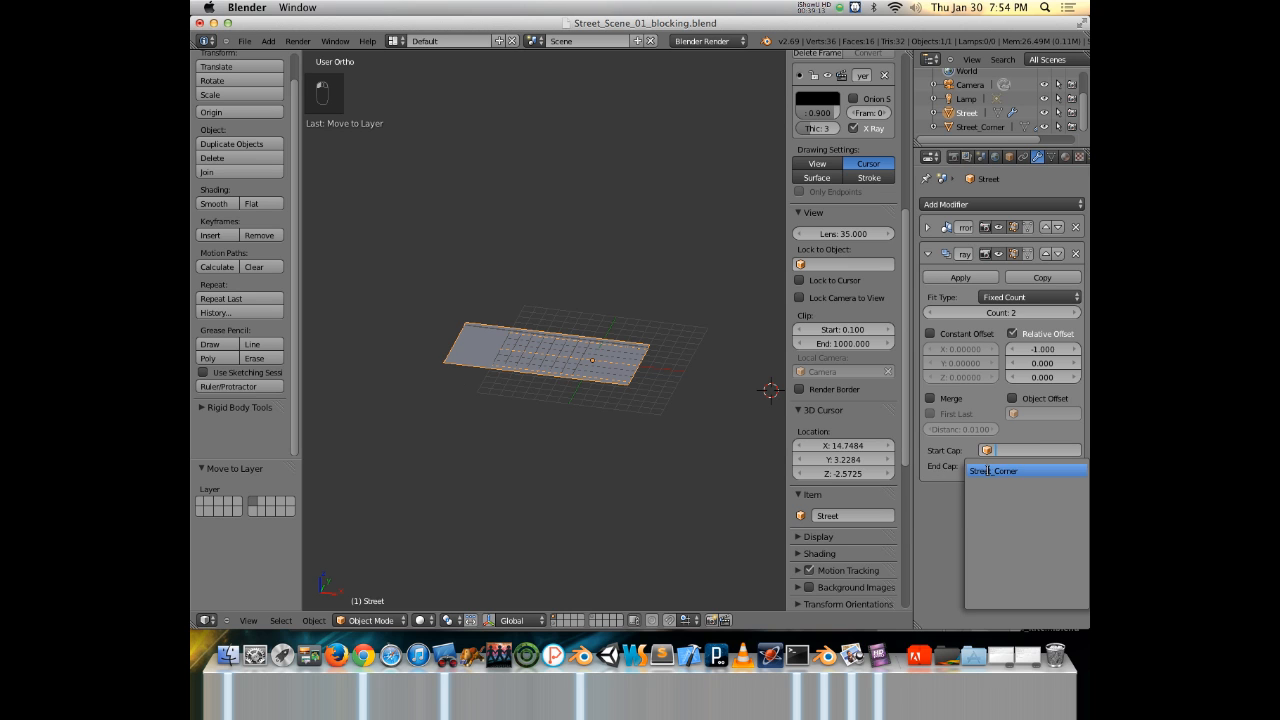
left_click(993, 471)
middle_click_drag(655, 378, 586, 368, "shift")
middle_click_drag(586, 368, 700, 386)
scroll(568, 393, "up", 5)
Enter Edit Mode on the street and enable Merge in its Array modifier.
key("Tab")
scroll(611, 330, "down", 3)
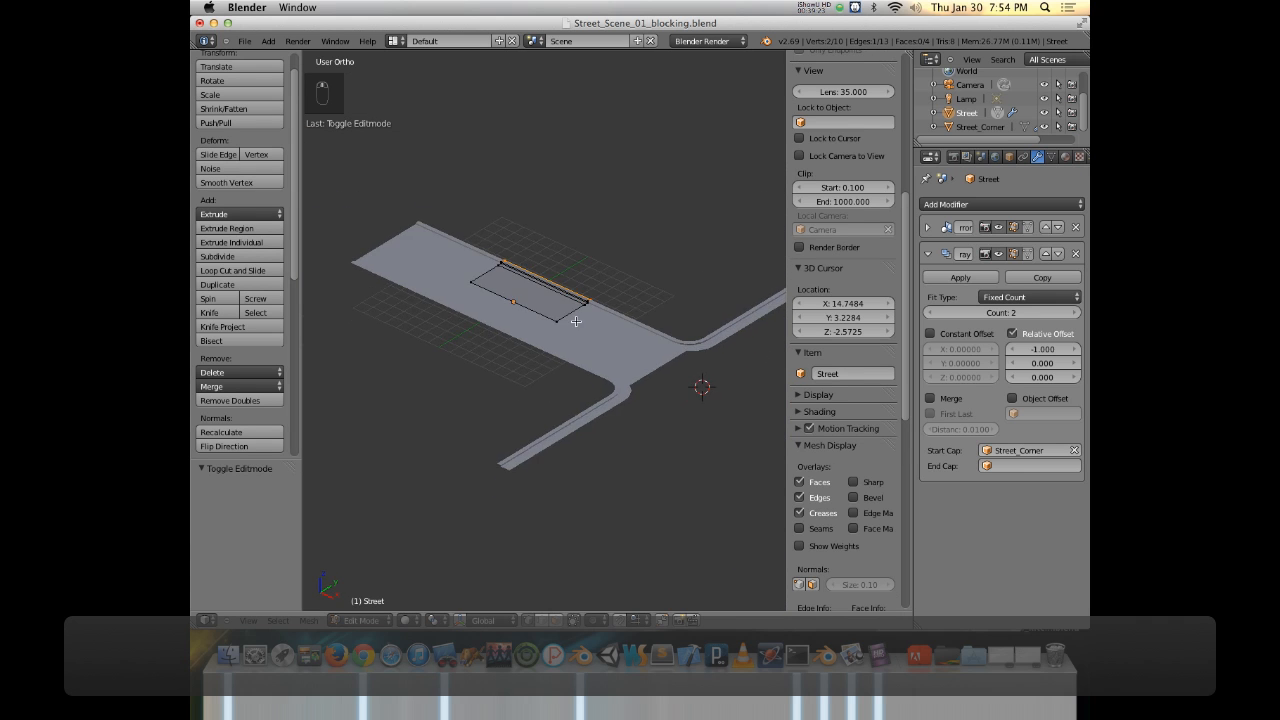
scroll(700, 386, "up", 3)
left_click(933, 401)
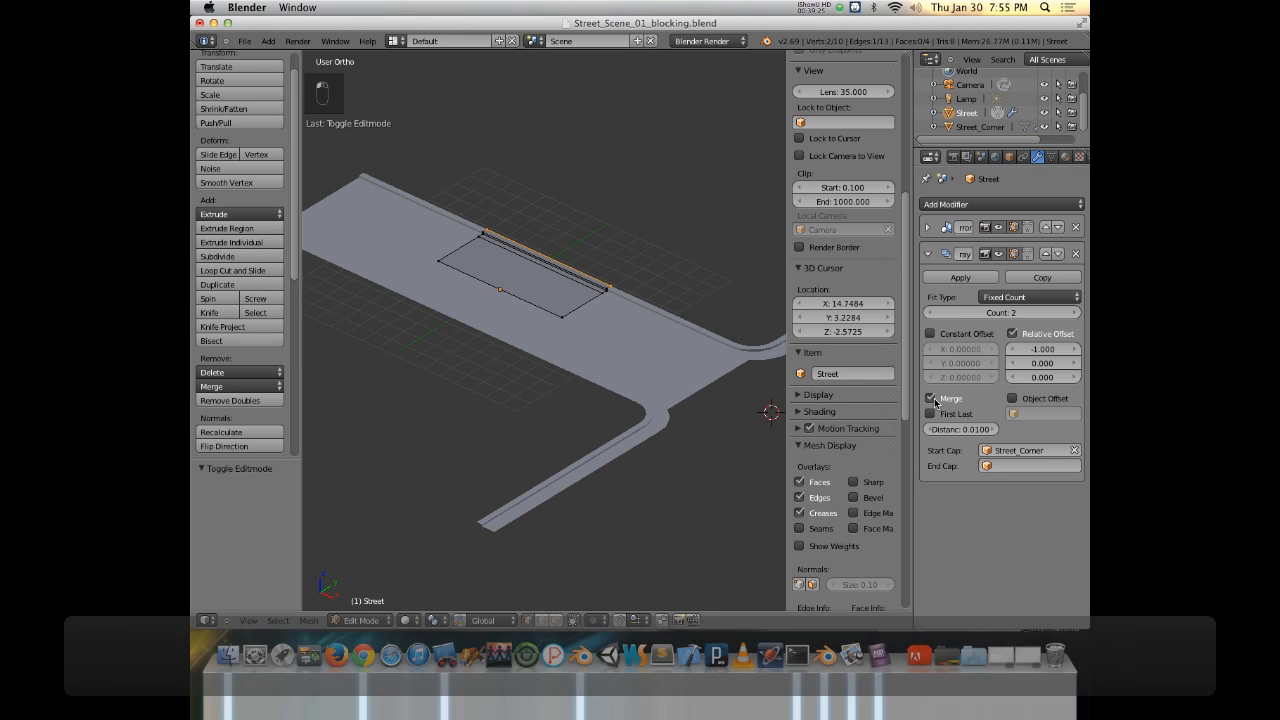
mouse_move(563, 334)
middle_mouse_down()
mouse_move(603, 341)
mouse_move(570, 290)
mouse_move(579, 336)
middle_mouse_up()
scroll(577, 310, "up", 3)
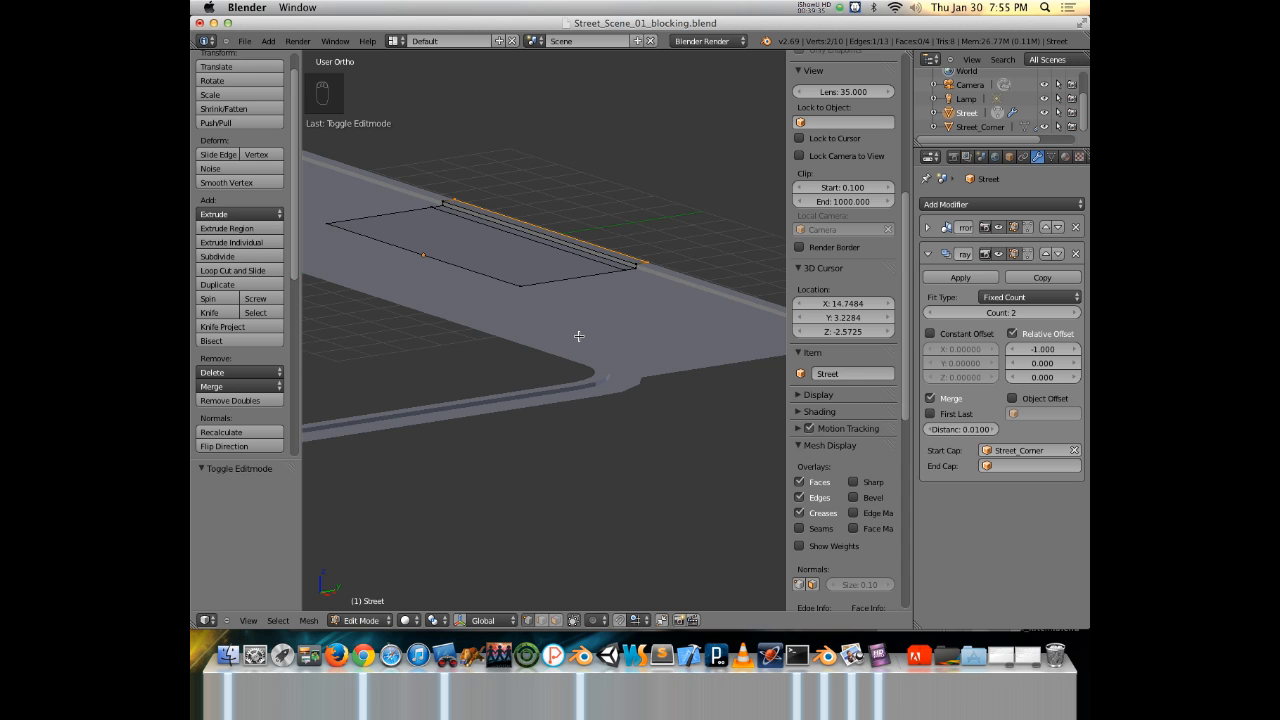
mouse_move(550, 339)
middle_mouse_down()
mouse_move(543, 320)
mouse_move(623, 349)
mouse_move(603, 354)
mouse_move(557, 322)
middle_mouse_up()
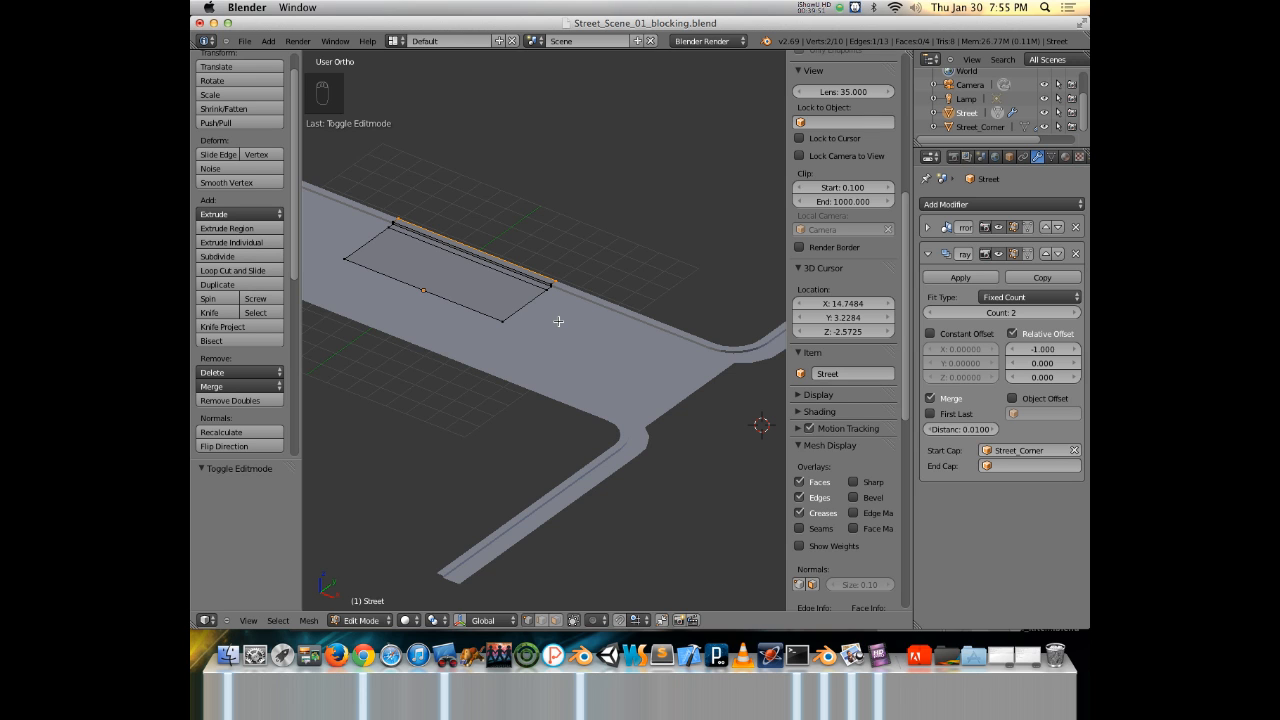
Try scaling the entire street mesh along the X axis.
middle_click_drag(478, 299, 525, 316)
key("a")
key("a")
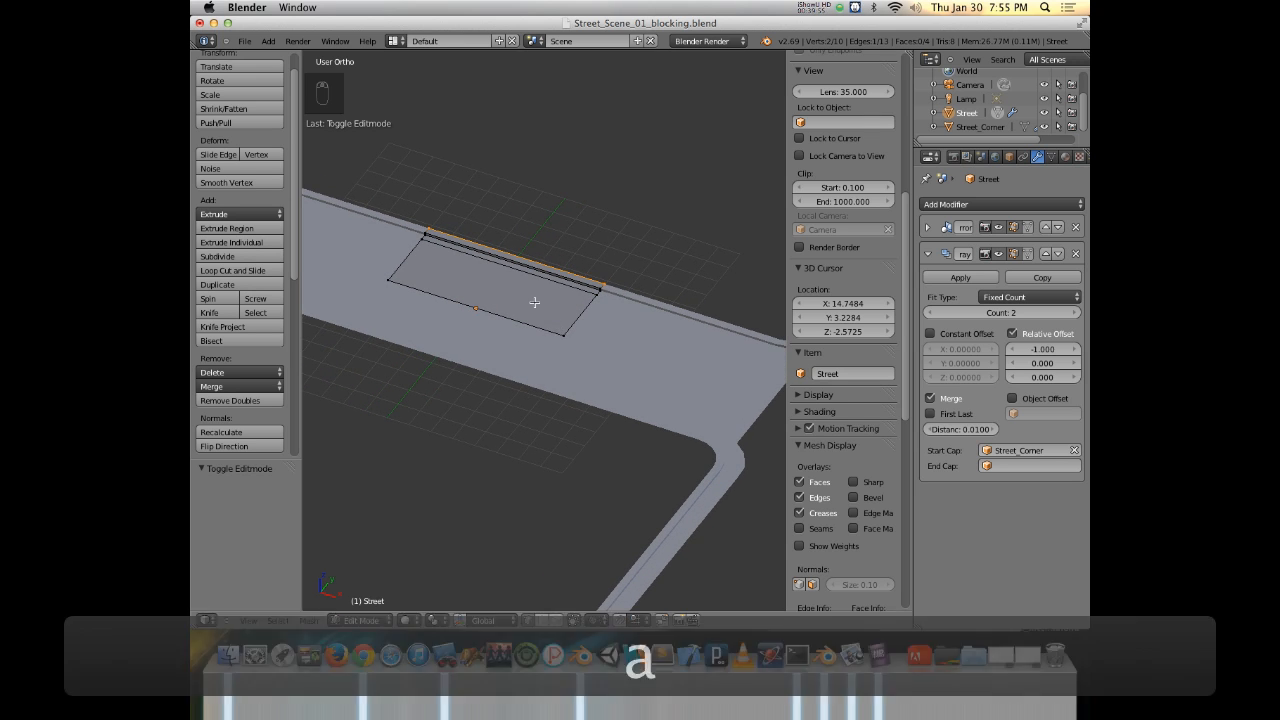
key("s")
key("x")
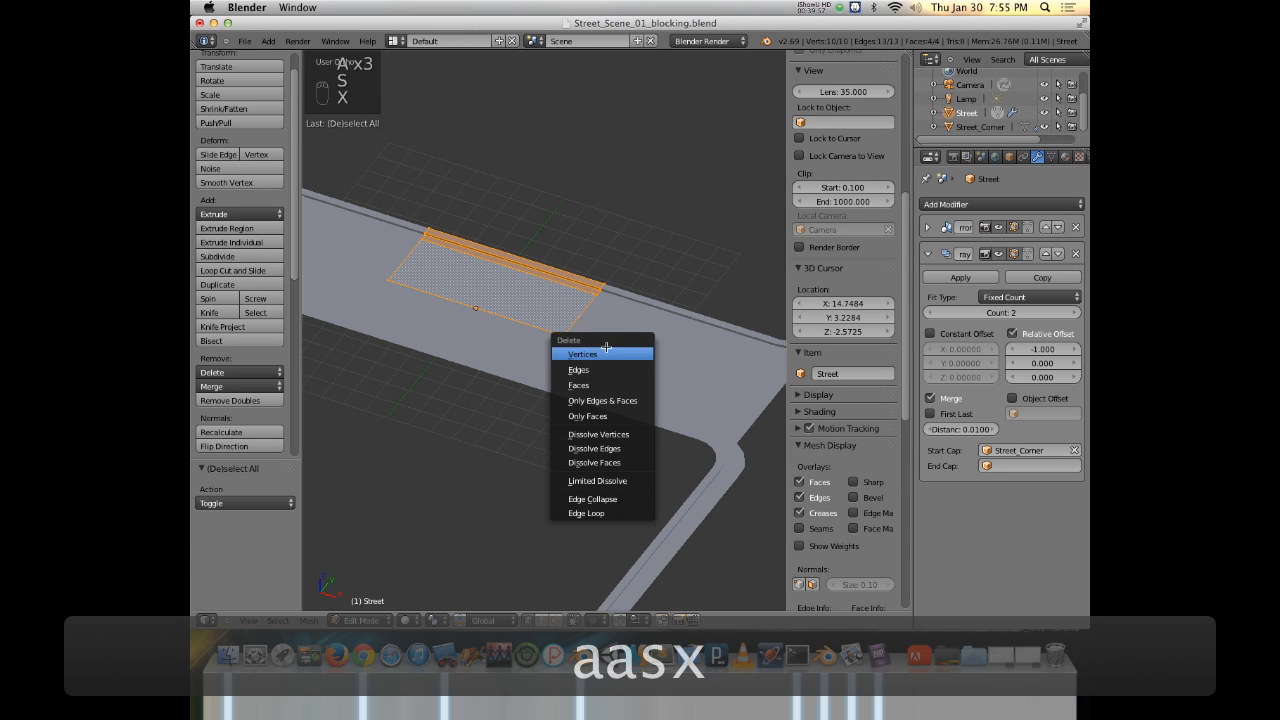
key("s")
key("x")
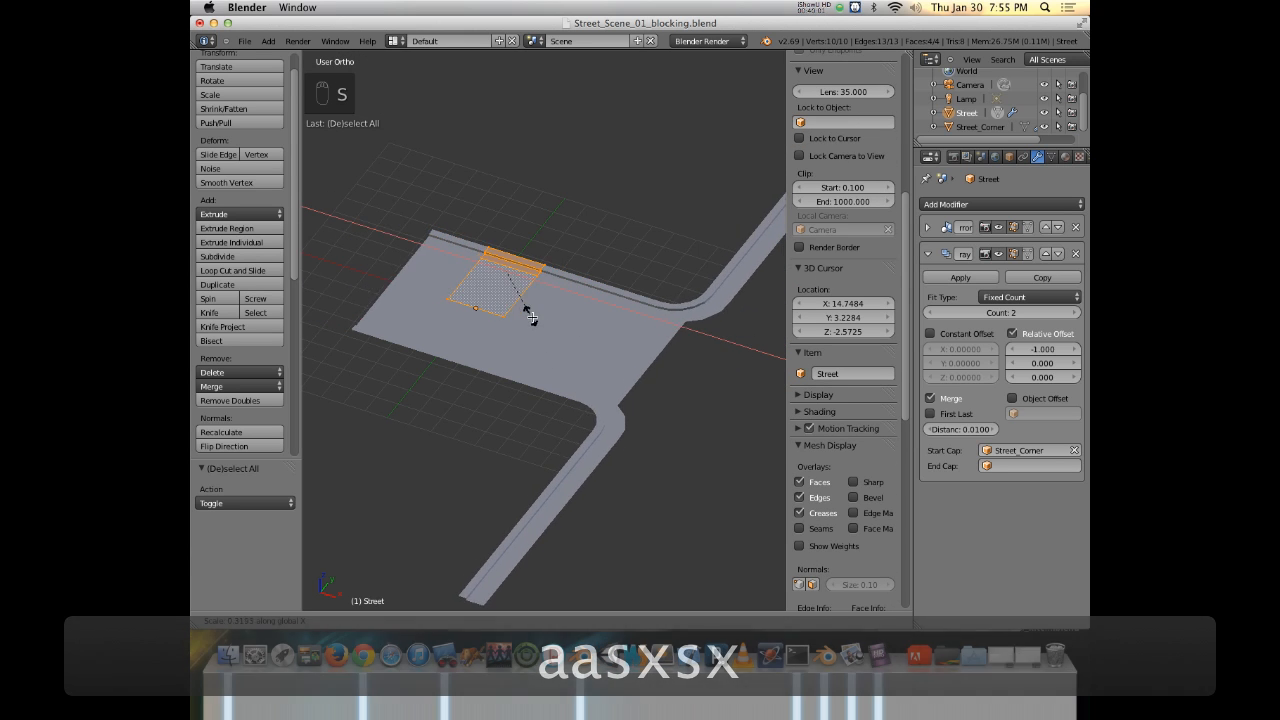
right_click(571, 370)
Leave Edit Mode and examine how the street and its capped corner join from several angles.
scroll(570, 376, "down", 3)
middle_click_drag(554, 385, 522, 372)
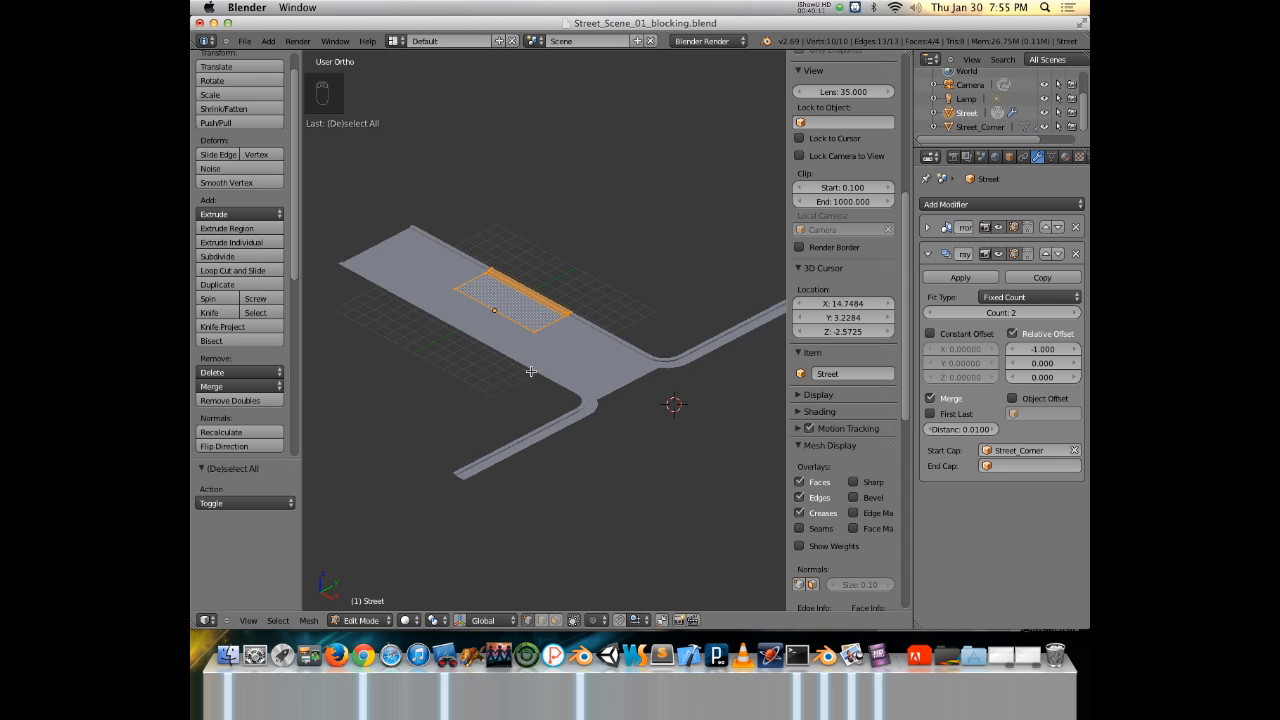
scroll(500, 355, "up", 4)
key("Tab")
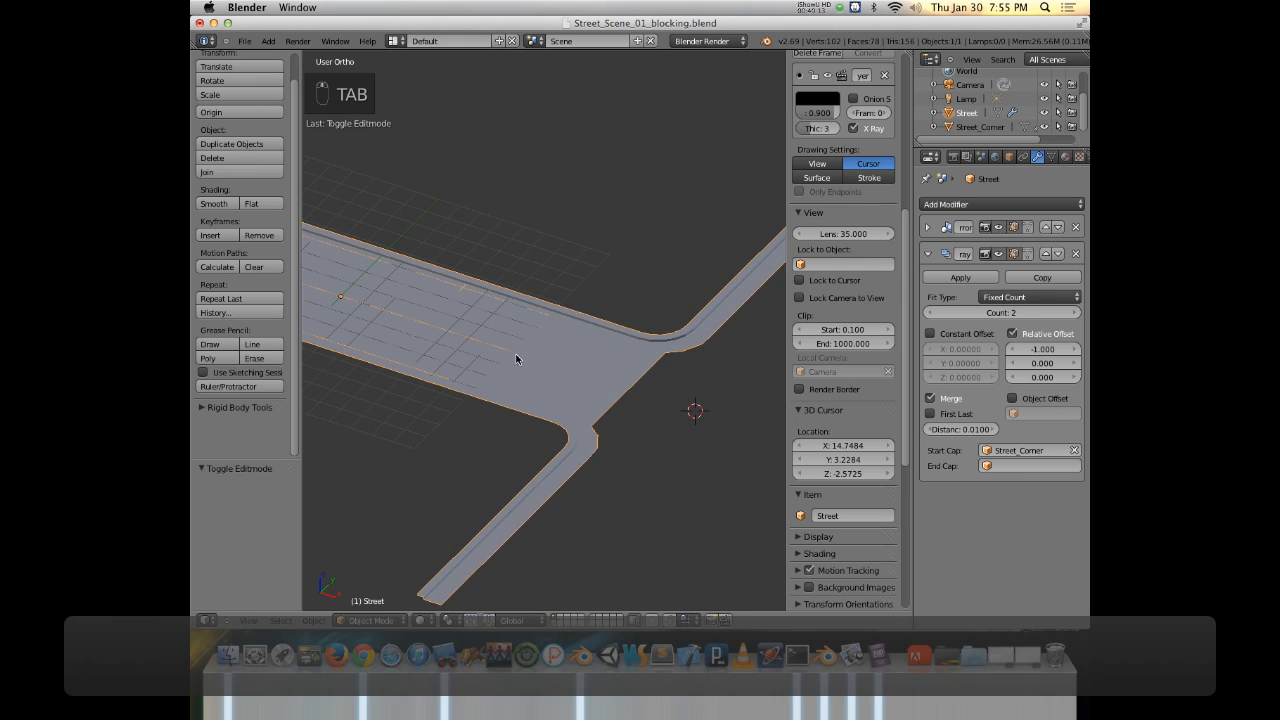
middle_click_drag(516, 358, 594, 372)
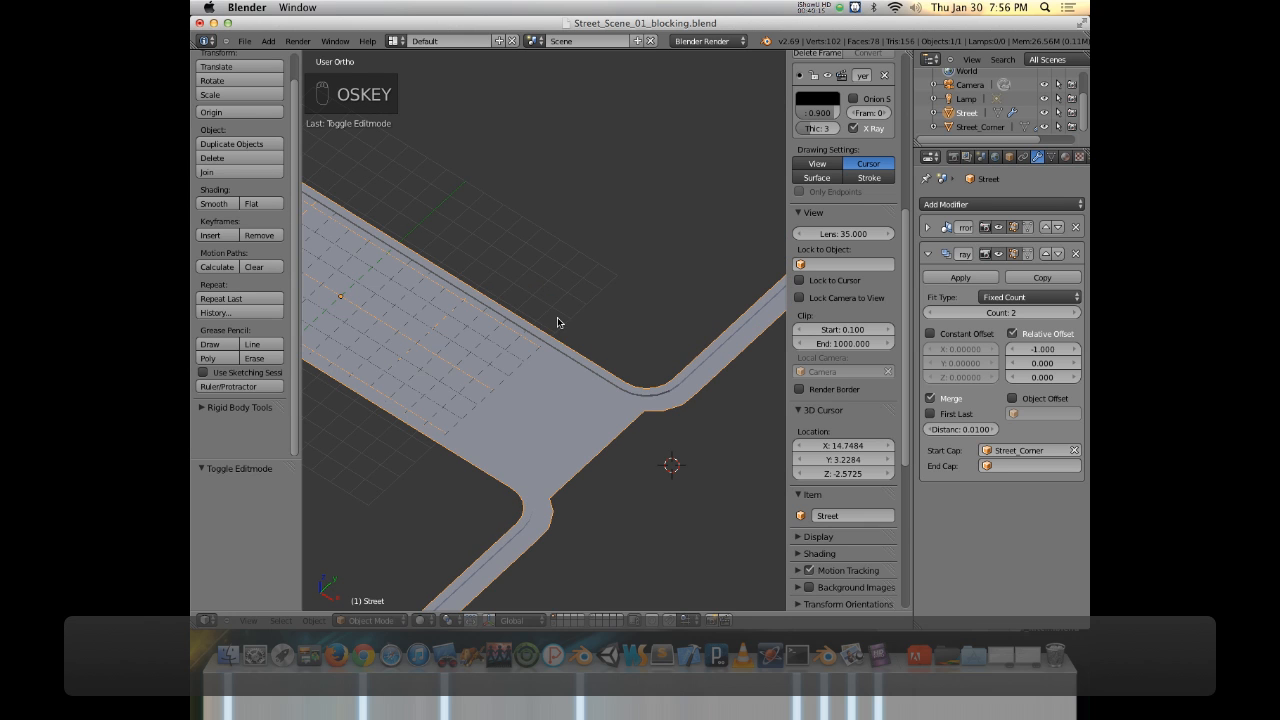
middle_click_drag(569, 366, 517, 354)
key("Tab")
key("Tab")
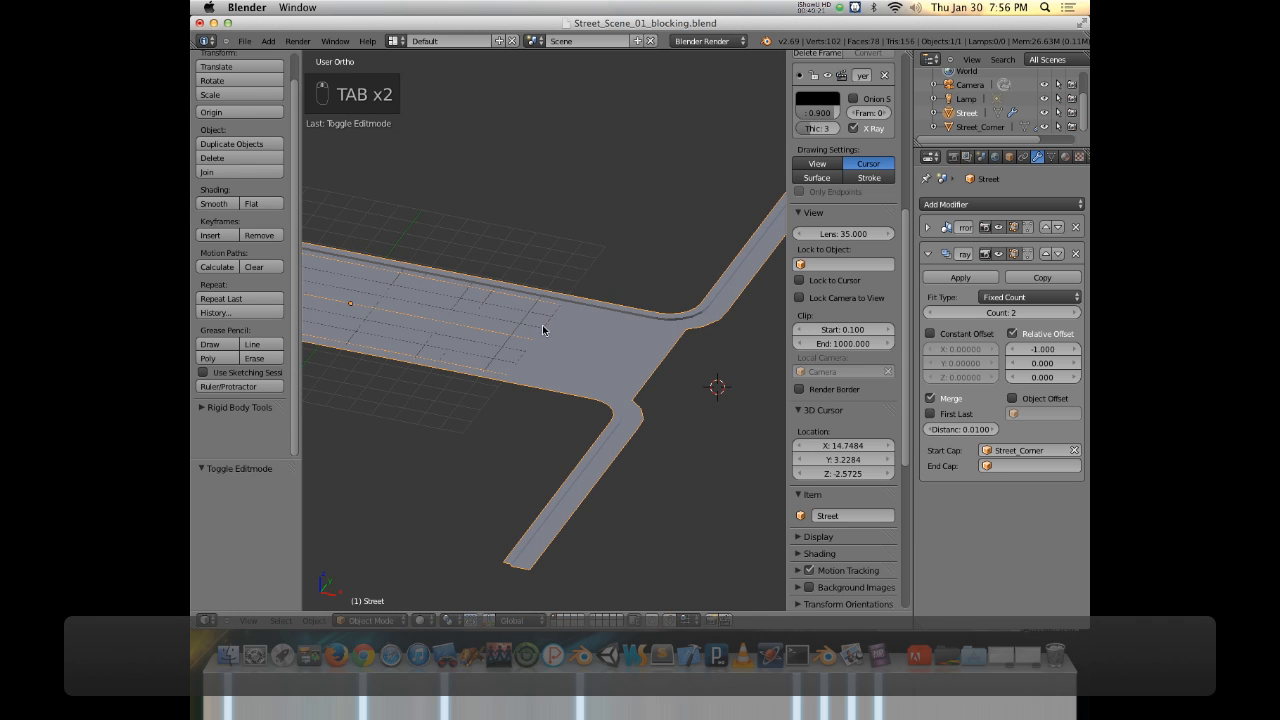
Show the layer holding Street_Corner and open that object in Edit Mode.
left_click(574, 616)
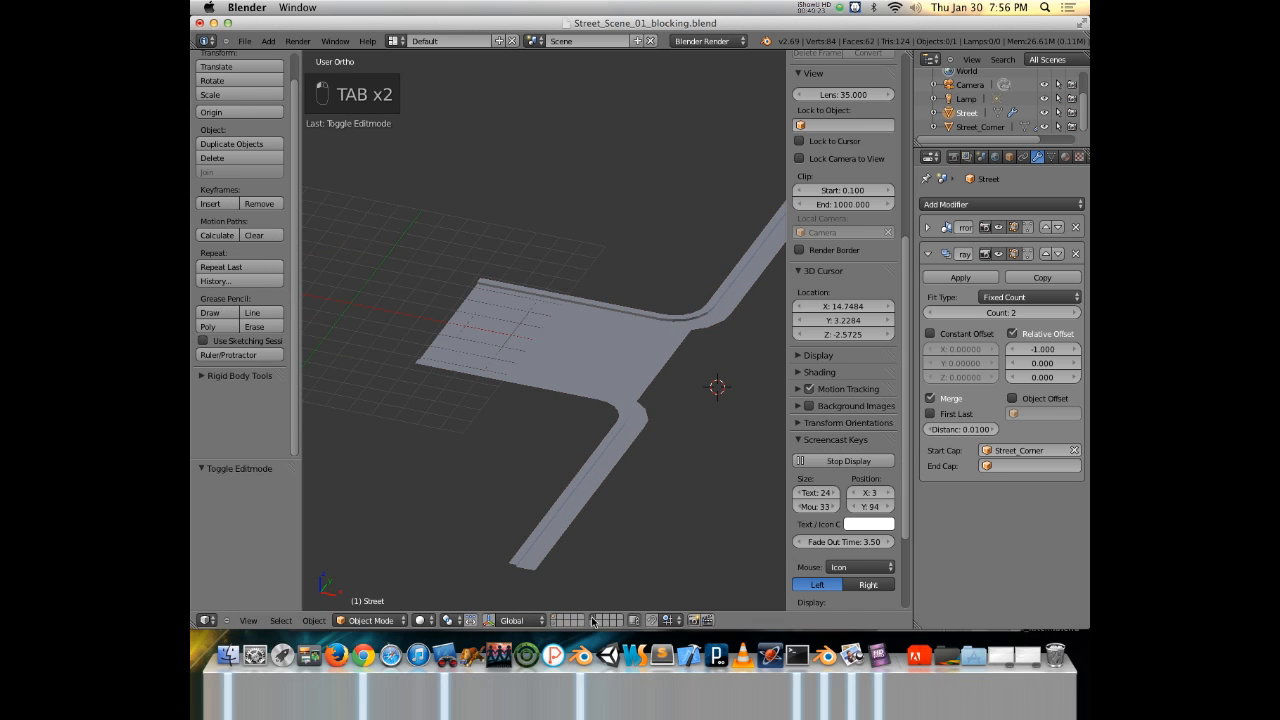
right_click(622, 380)
key("Tab")
scroll(629, 309, "up", 5)
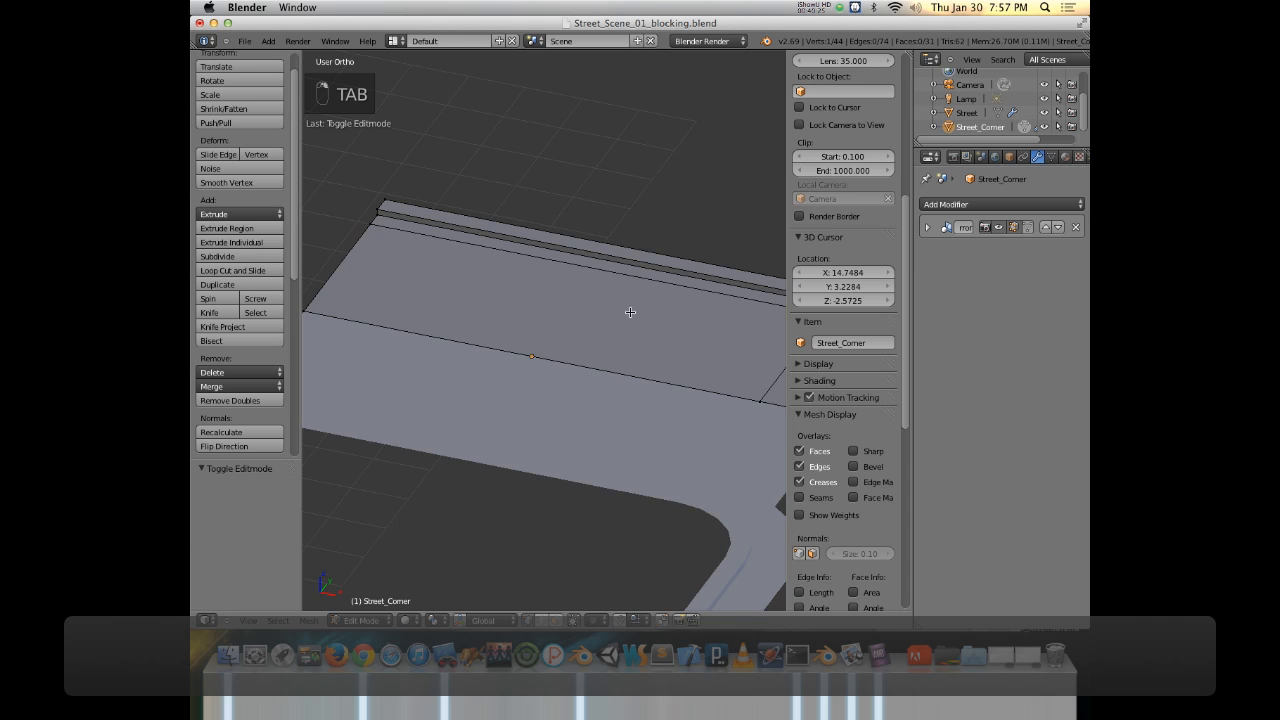
middle_click_drag(530, 305, 546, 304)
Switch to Preview to study the Nicollet_Mall.png reference photo of the street corner, and return to Blender.
key("super")
key("super")
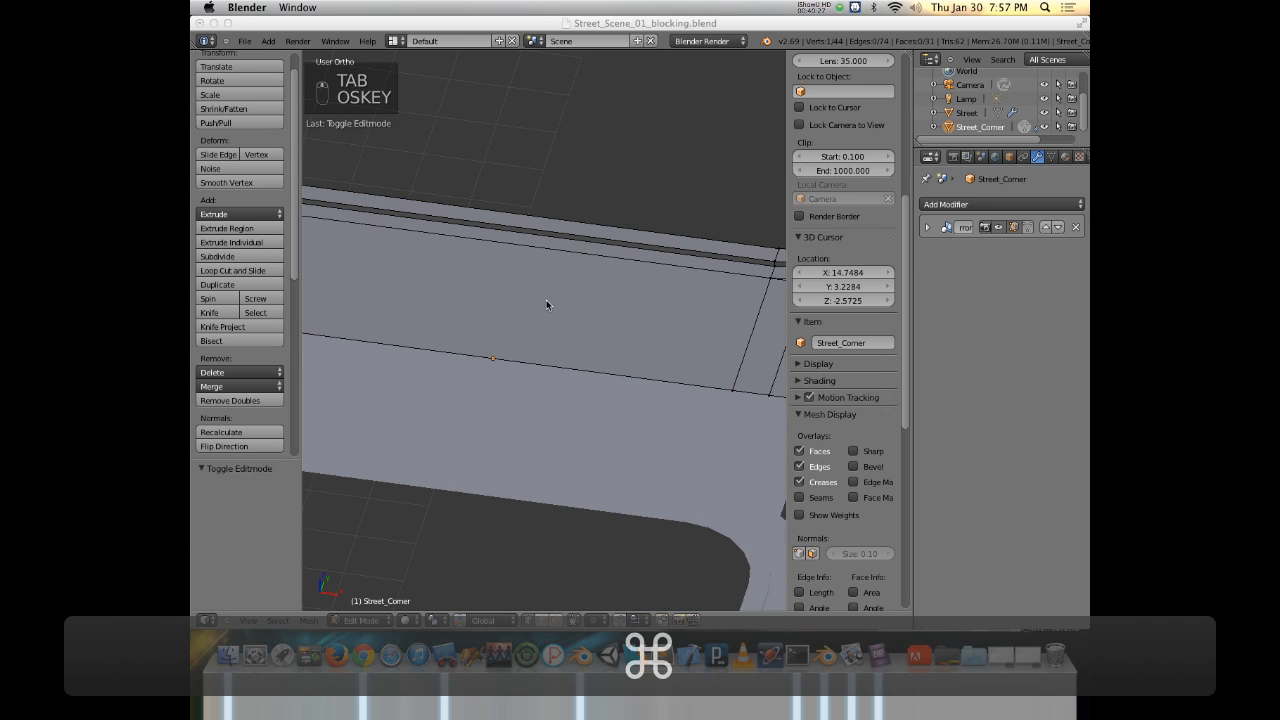
key("super+Tab")
key("super+Tab")
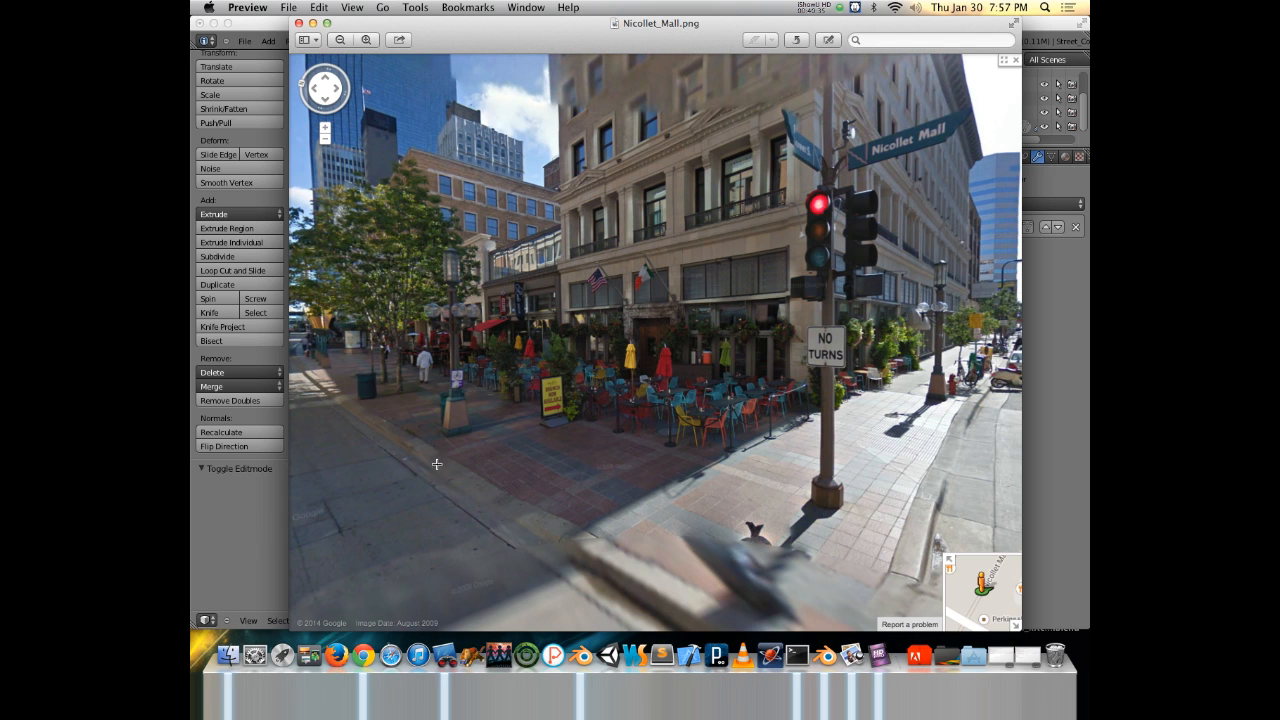
key("super+Tab")
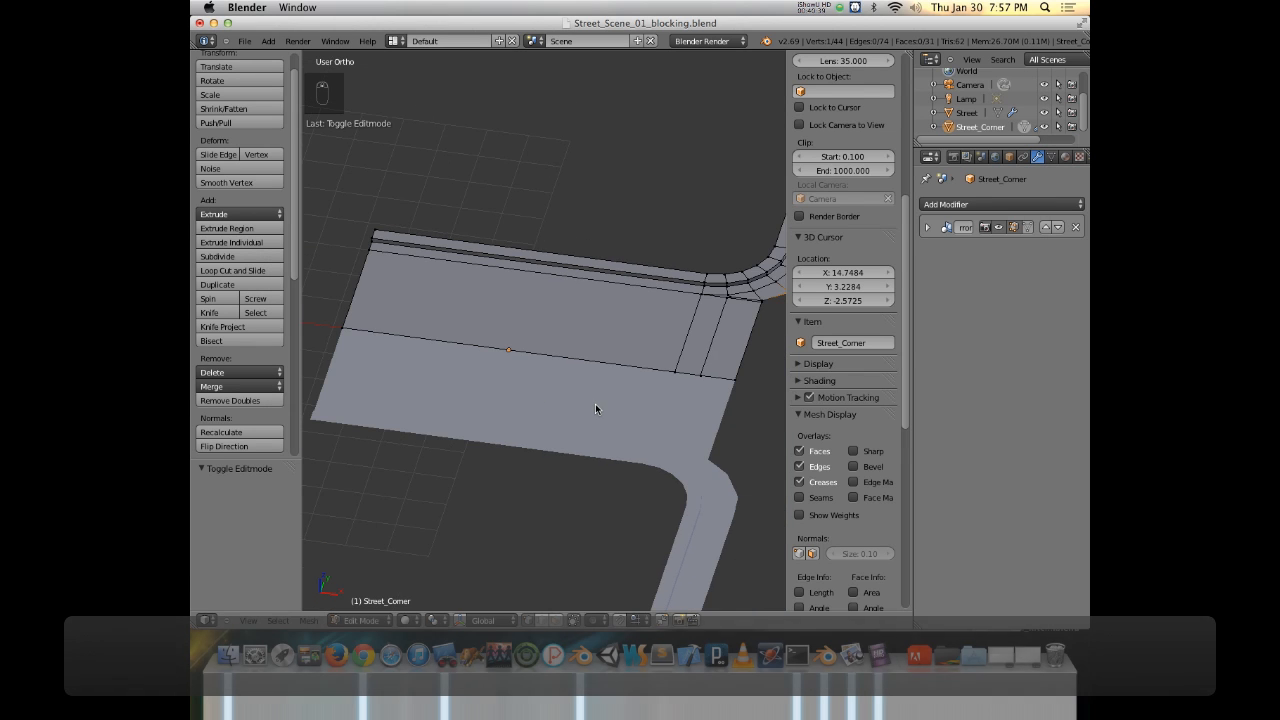
From the top view, add two loop cuts across the corner's long street section and slide them toward the end away from the curve.
key("n")
scroll(587, 366, "up", 1)
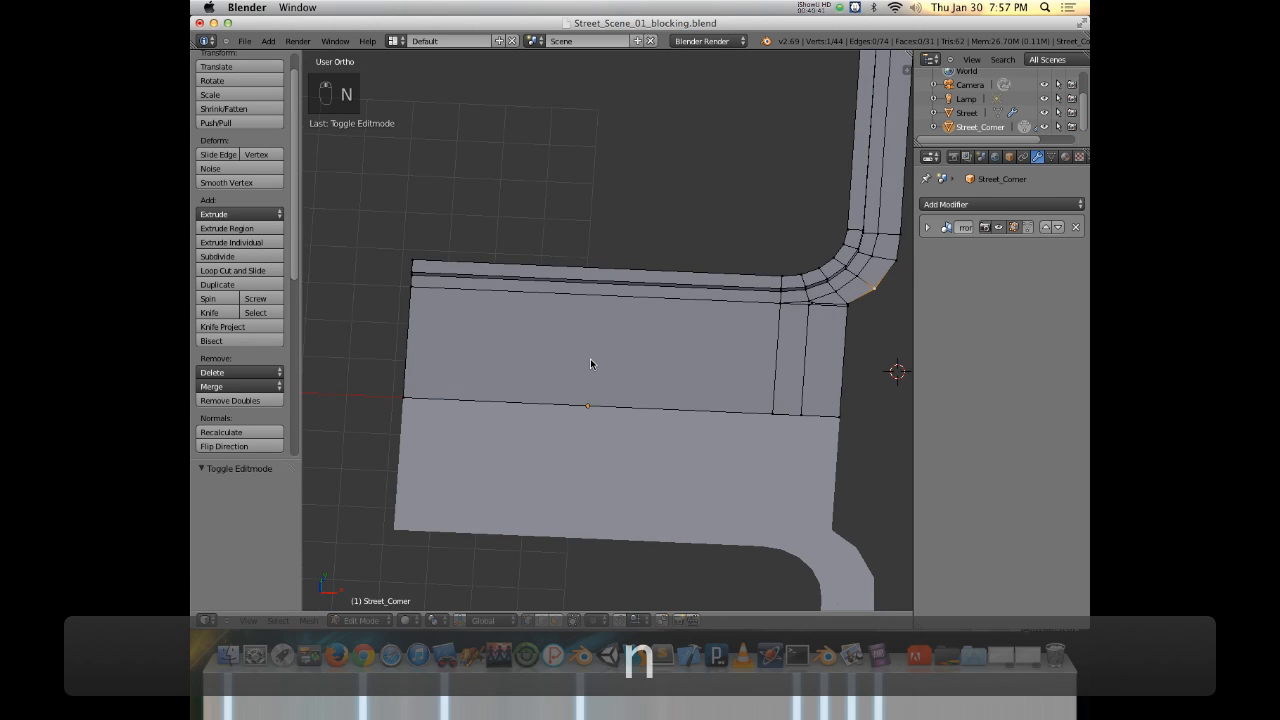
key("KP_7")
middle_click_drag(619, 354, 641, 286, "shift")
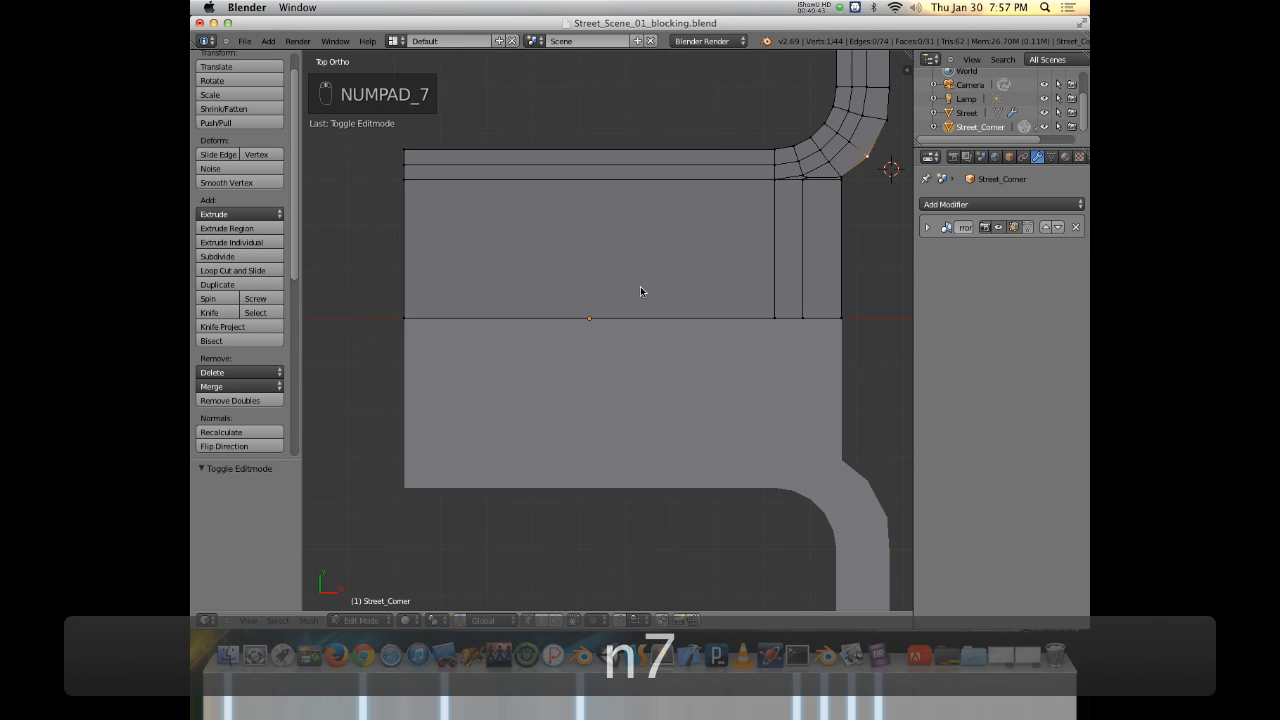
key("ctrl+r")
scroll(580, 192, "up", 1)
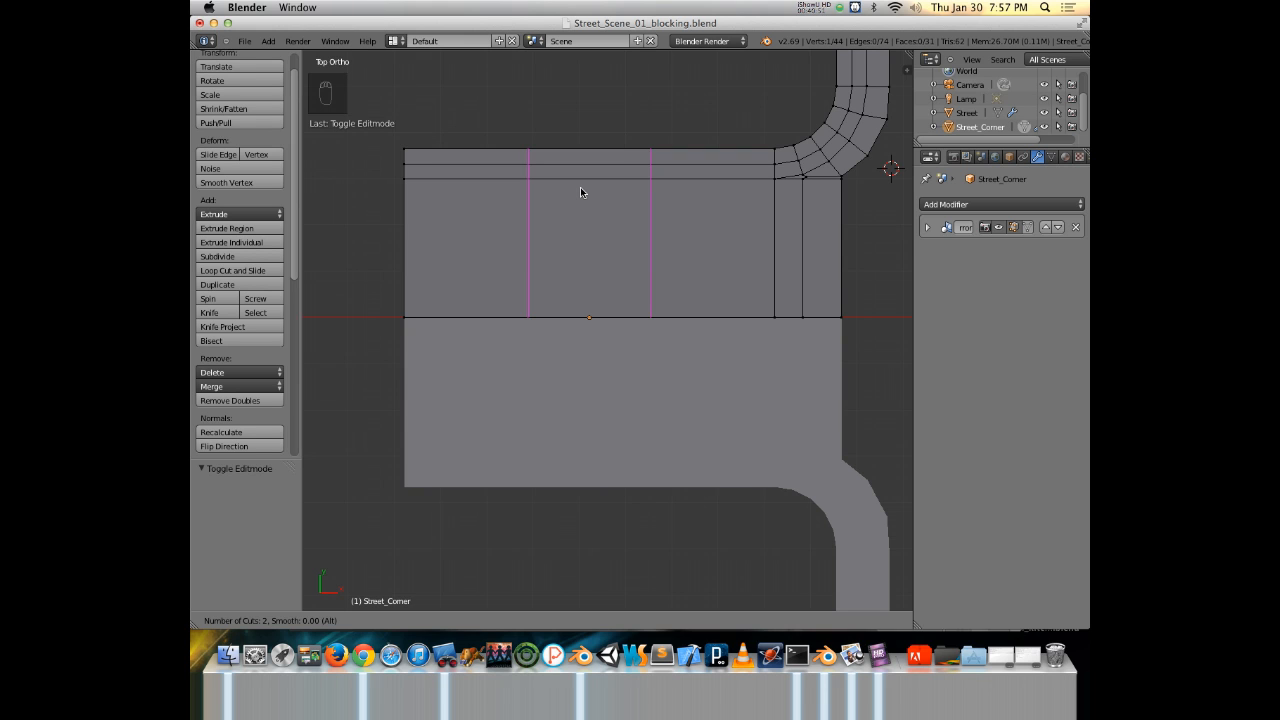
left_click(580, 187)
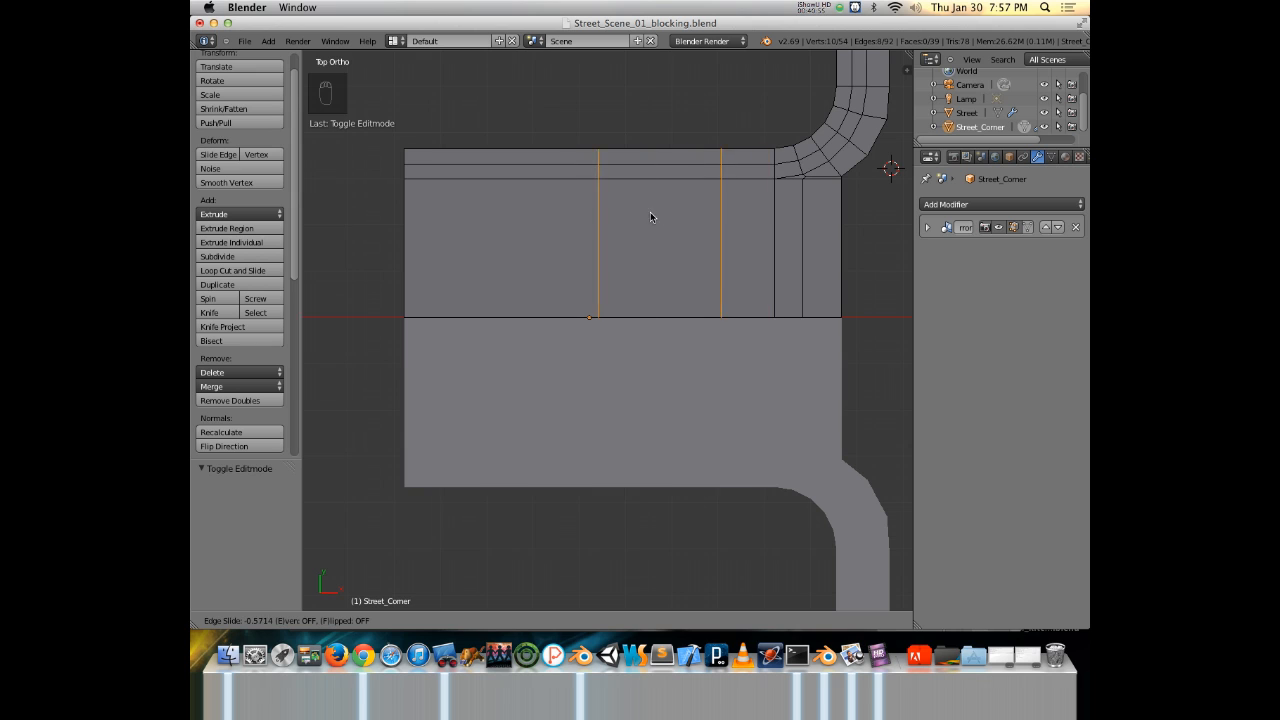
left_click(509, 233)
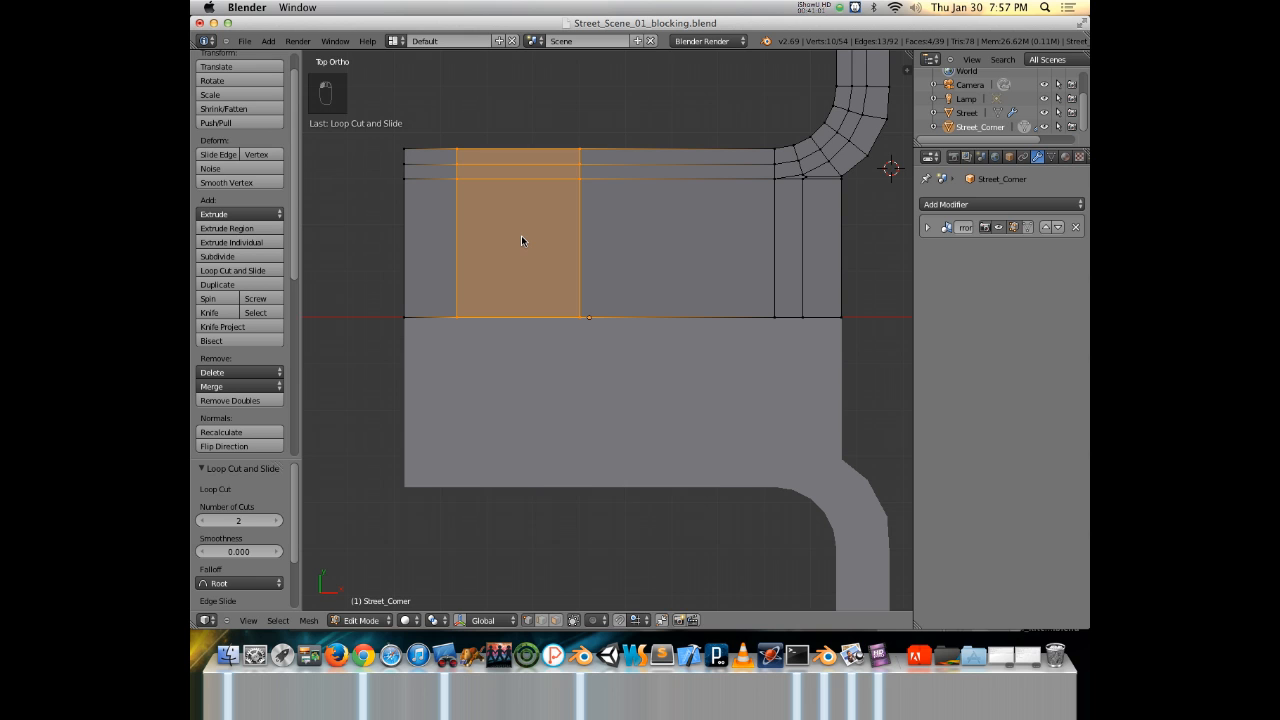
mouse_move(515, 245)
middle_mouse_down()
mouse_move(497, 186)
mouse_move(506, 149)
mouse_move(443, 166)
mouse_move(437, 143)
mouse_move(457, 191)
mouse_move(554, 222)
mouse_move(561, 241)
mouse_move(543, 276)
mouse_move(537, 197)
middle_mouse_up()
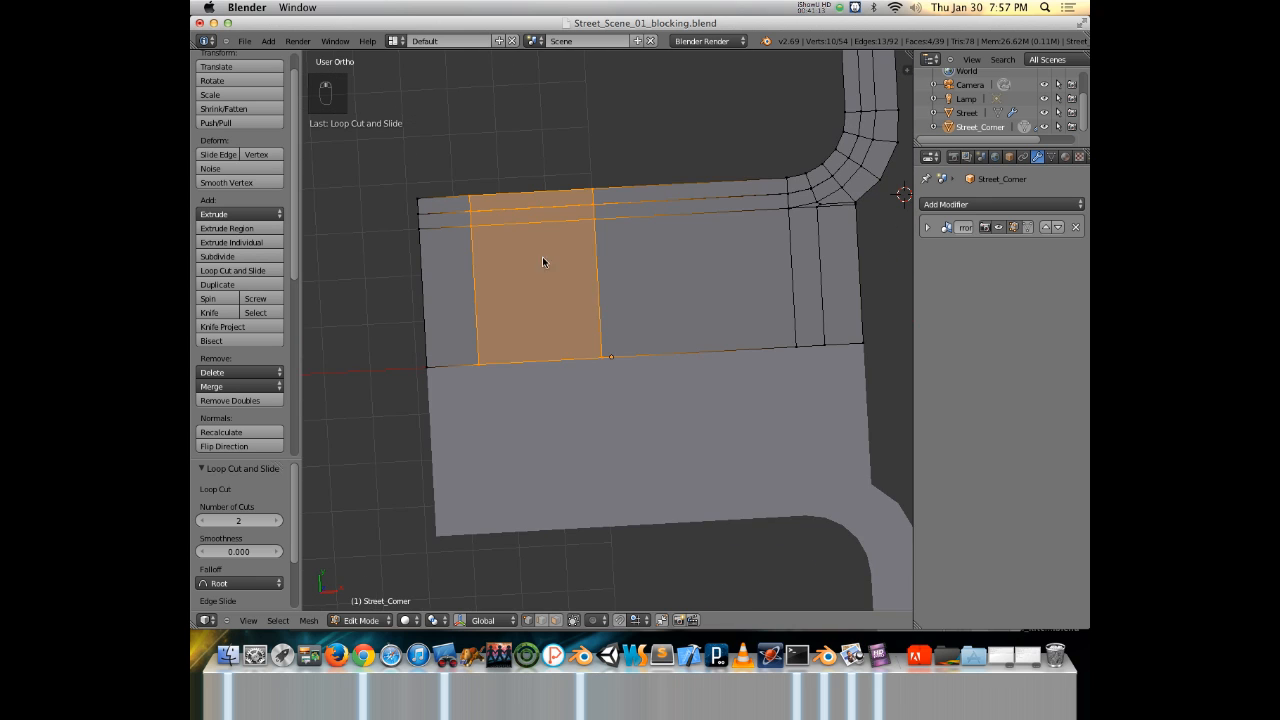
Add two centred, evenly spaced loop cuts between the two existing loops near the end of the long section away from the curve.
key("ctrl+r")
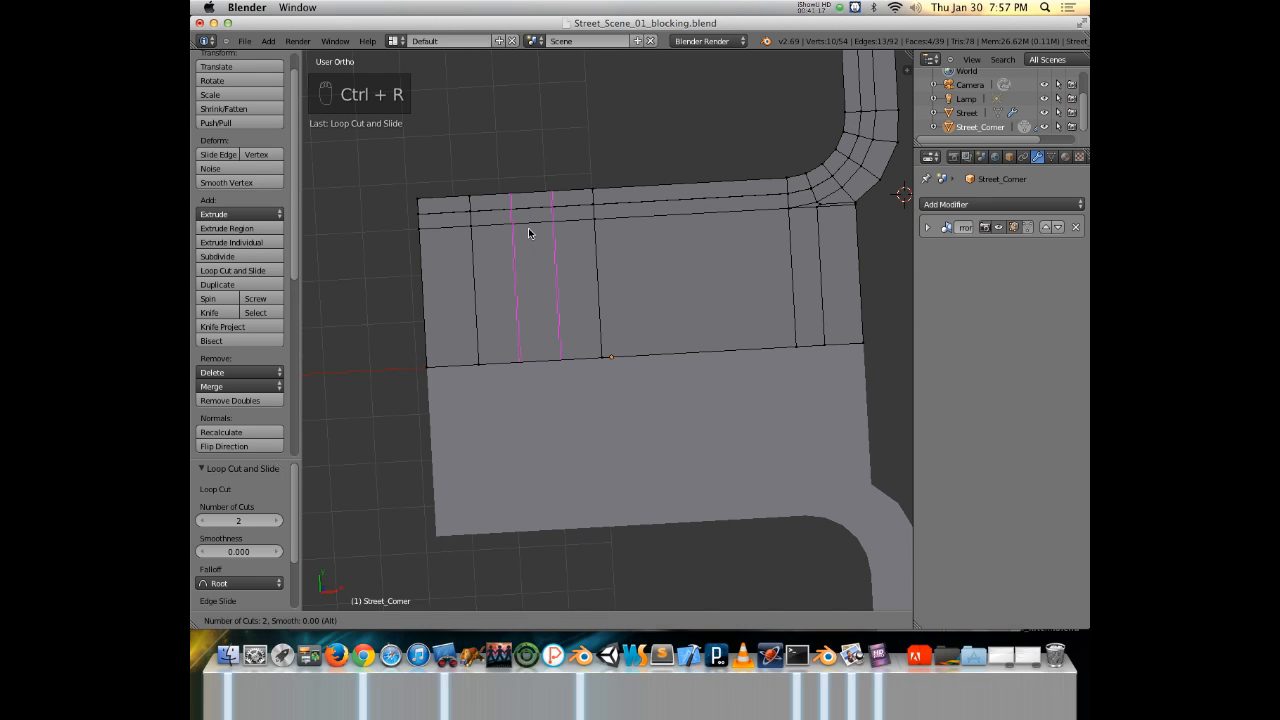
left_click(528, 228)
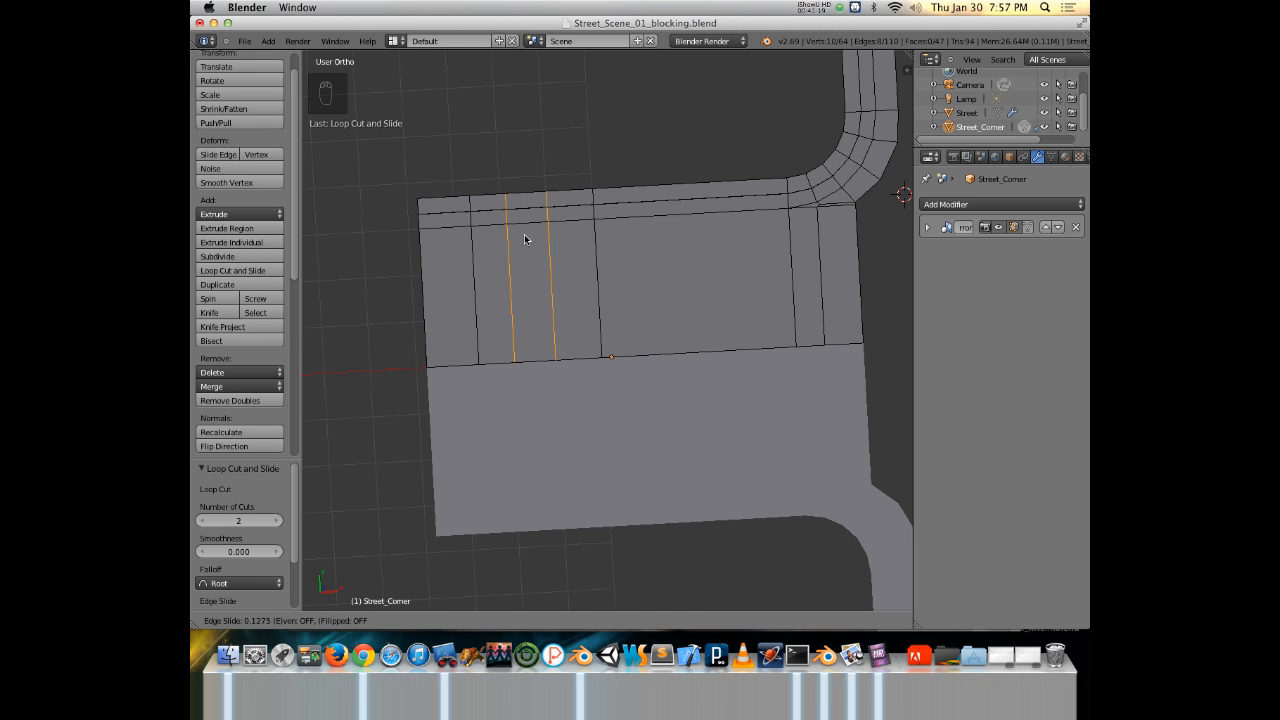
left_click(522, 236)
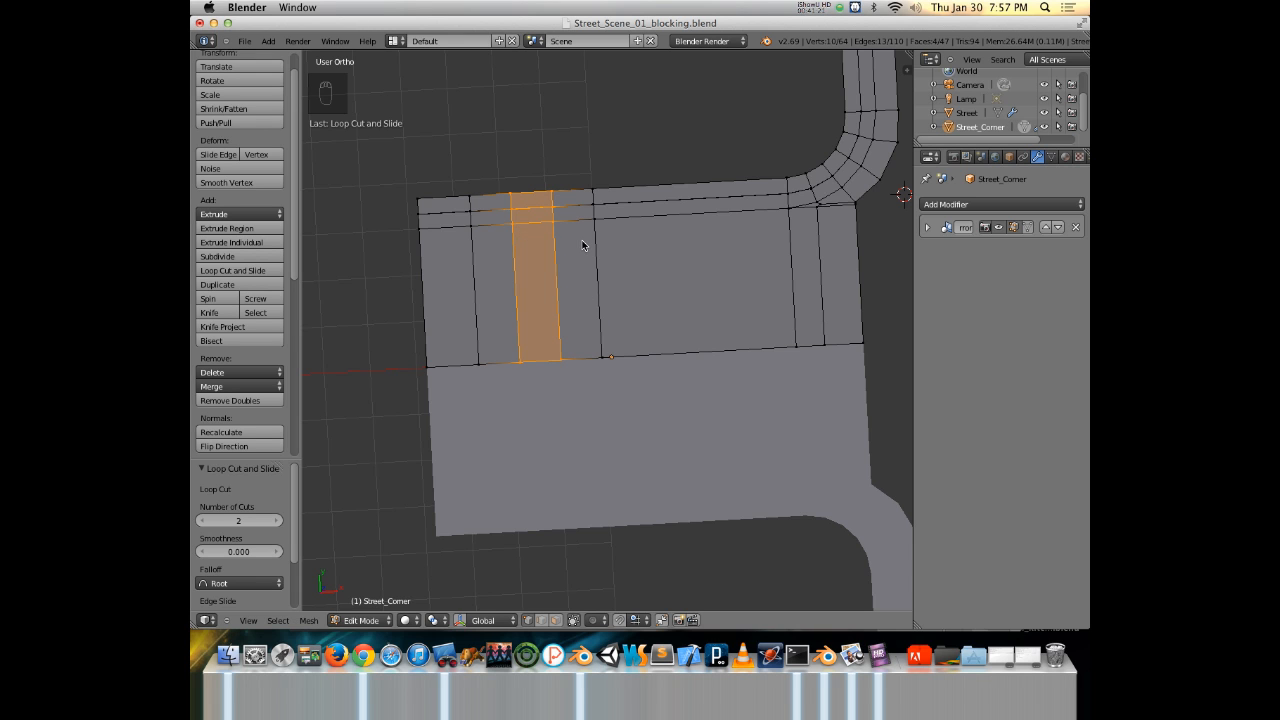
key("KP_7")
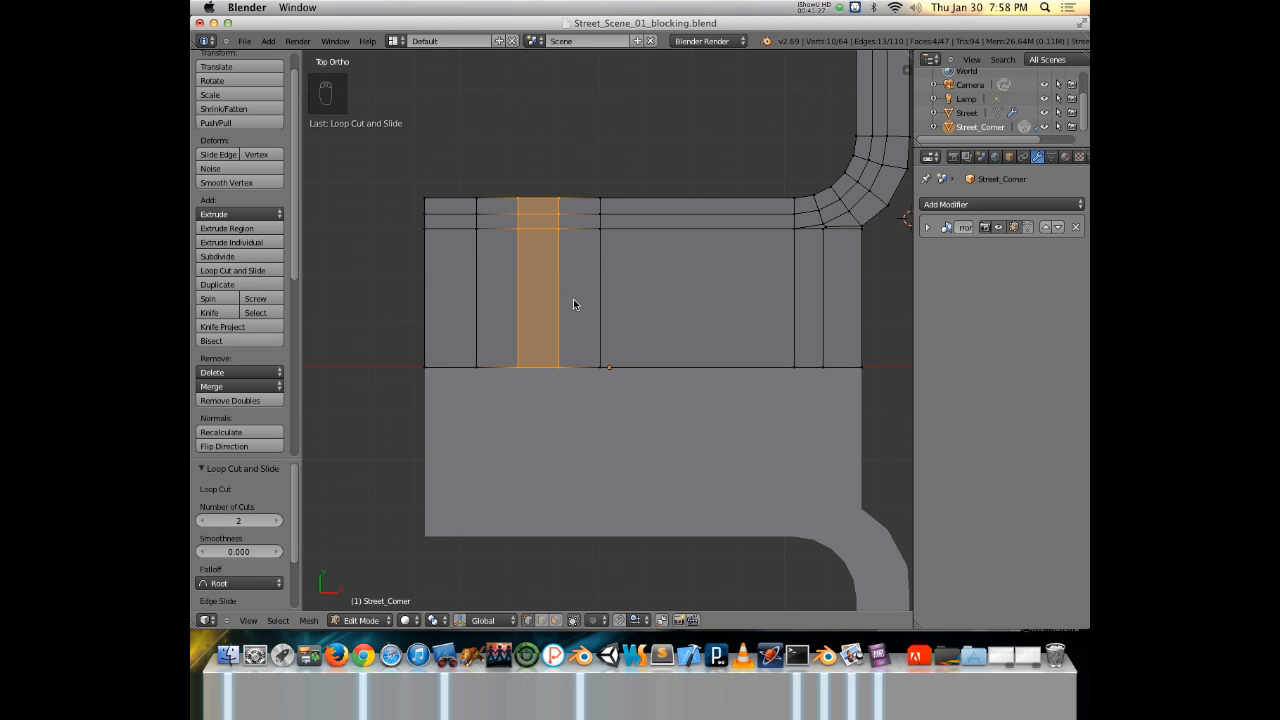
right_click(509, 271, "alt")
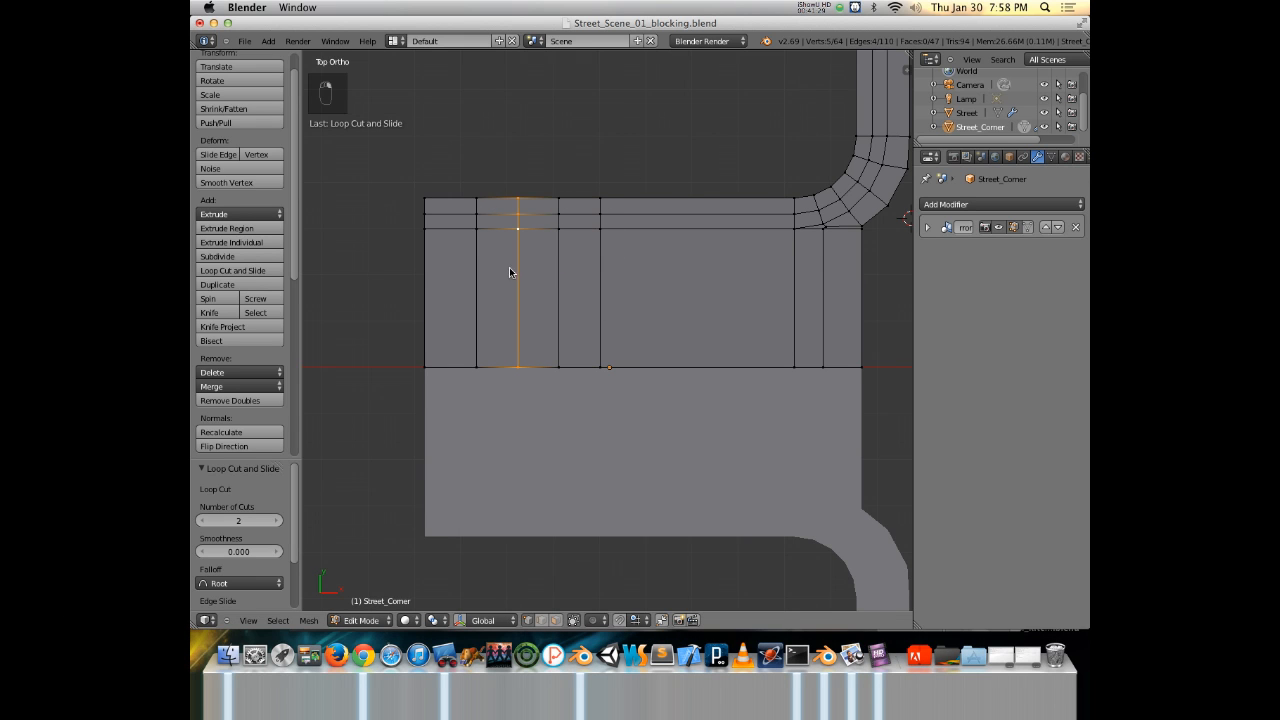
key("g")
key("g")
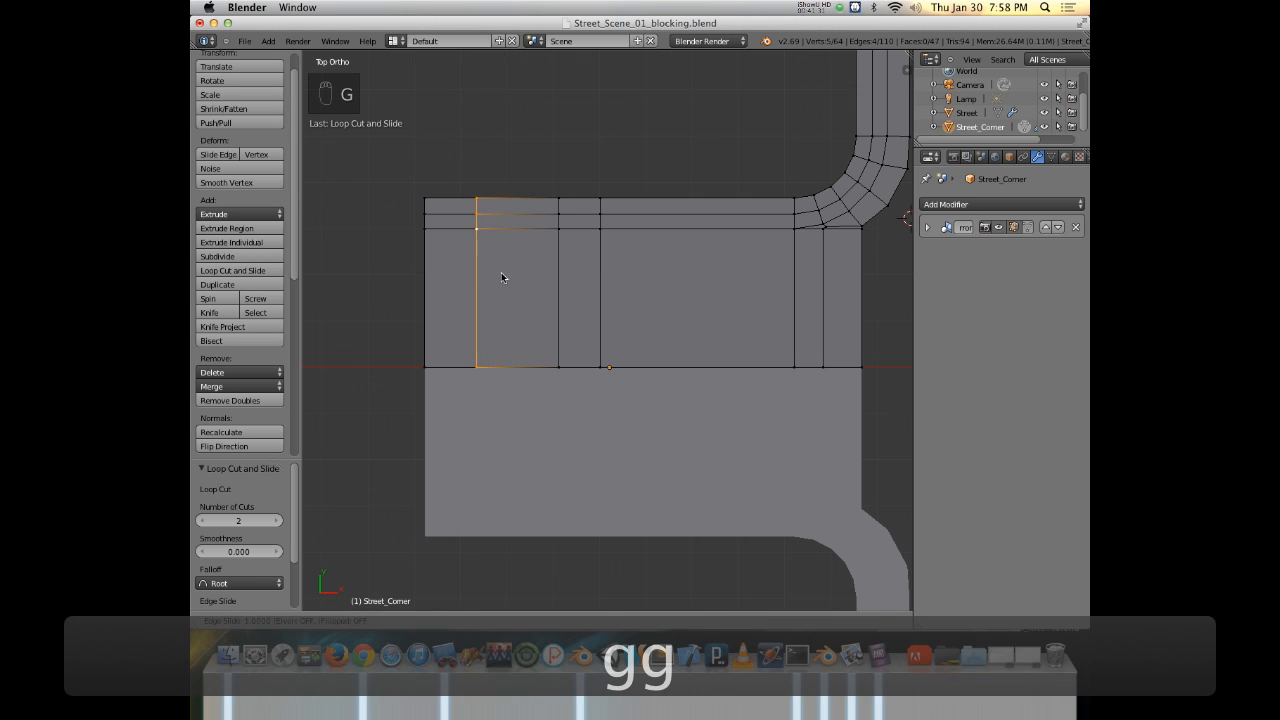
right_click(520, 273)
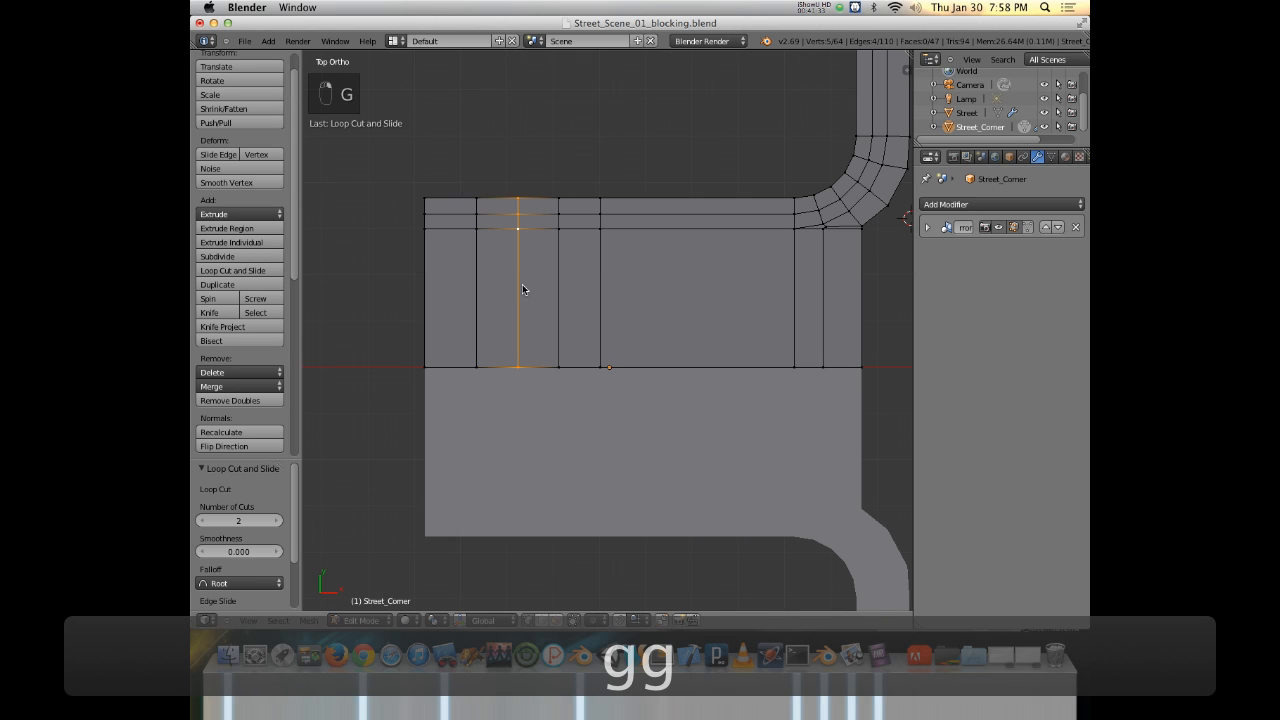
Scale the two new inner loops apart along X by about 2.41, toward the neighbouring outer loops.
right_click(564, 289, "alt+shift")
key("s")
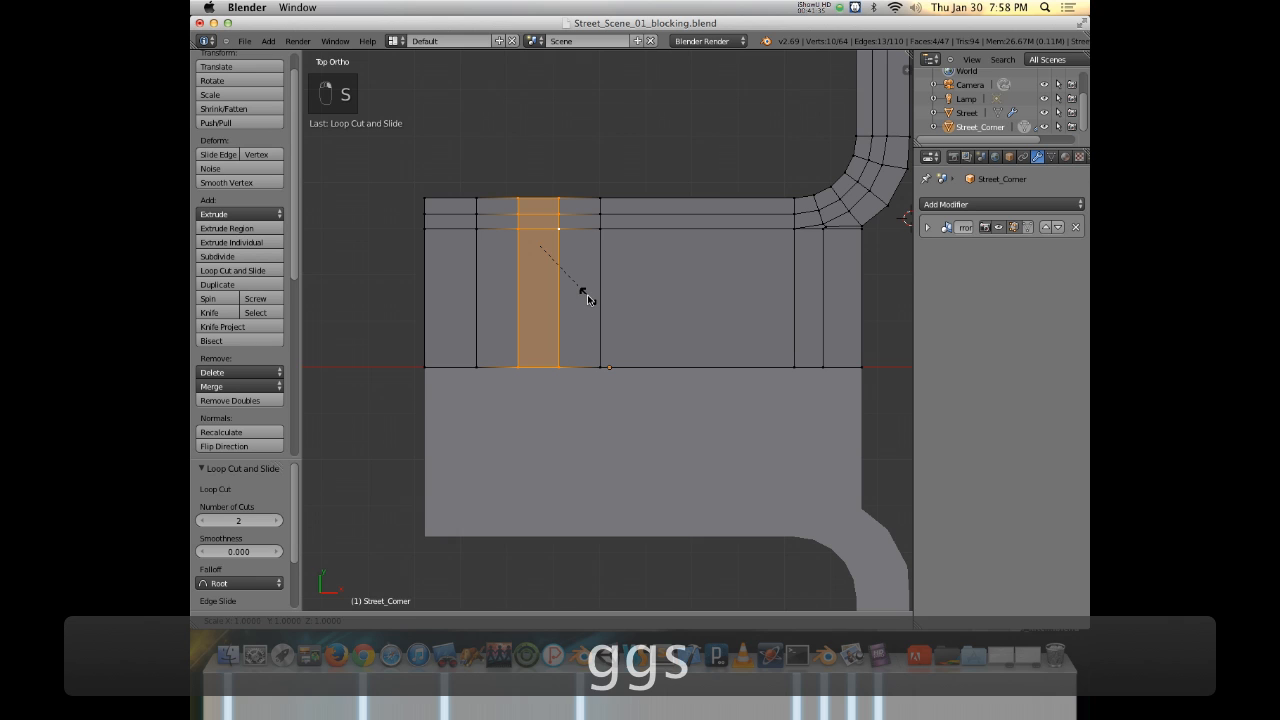
key("x")
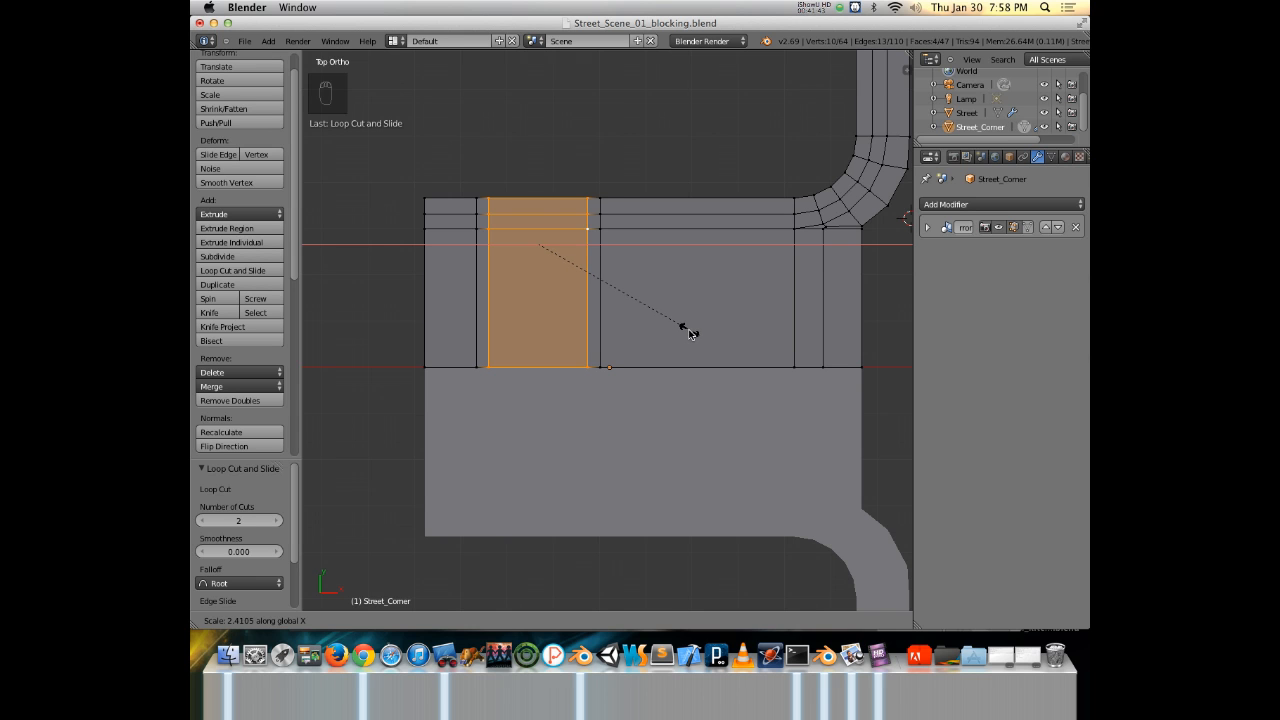
left_click(690, 333)
Select the curb's top face between the two inner loops and try to lower it along Z.
middle_click_drag(578, 270, 611, 384)
scroll(538, 217, "up", 4)
scroll(589, 420, "up", 1)
right_click(627, 377)
right_click(645, 369, "shift")
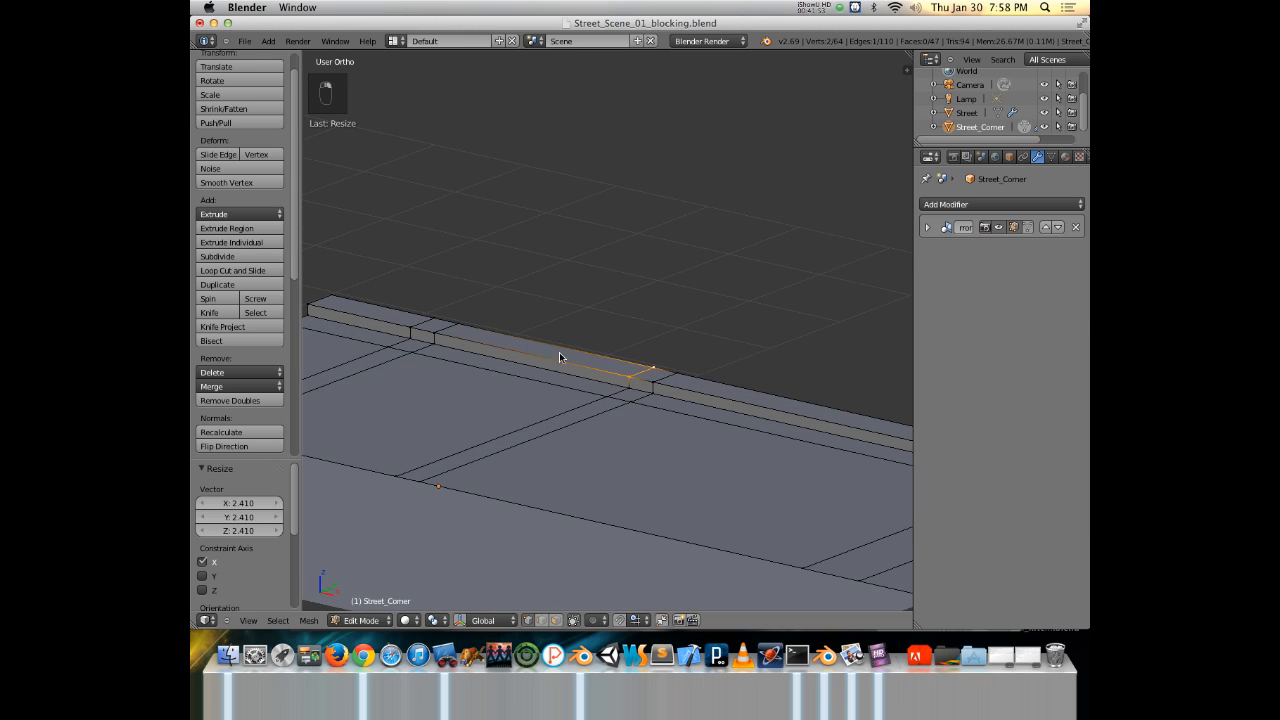
middle_click_drag(533, 343, 430, 346)
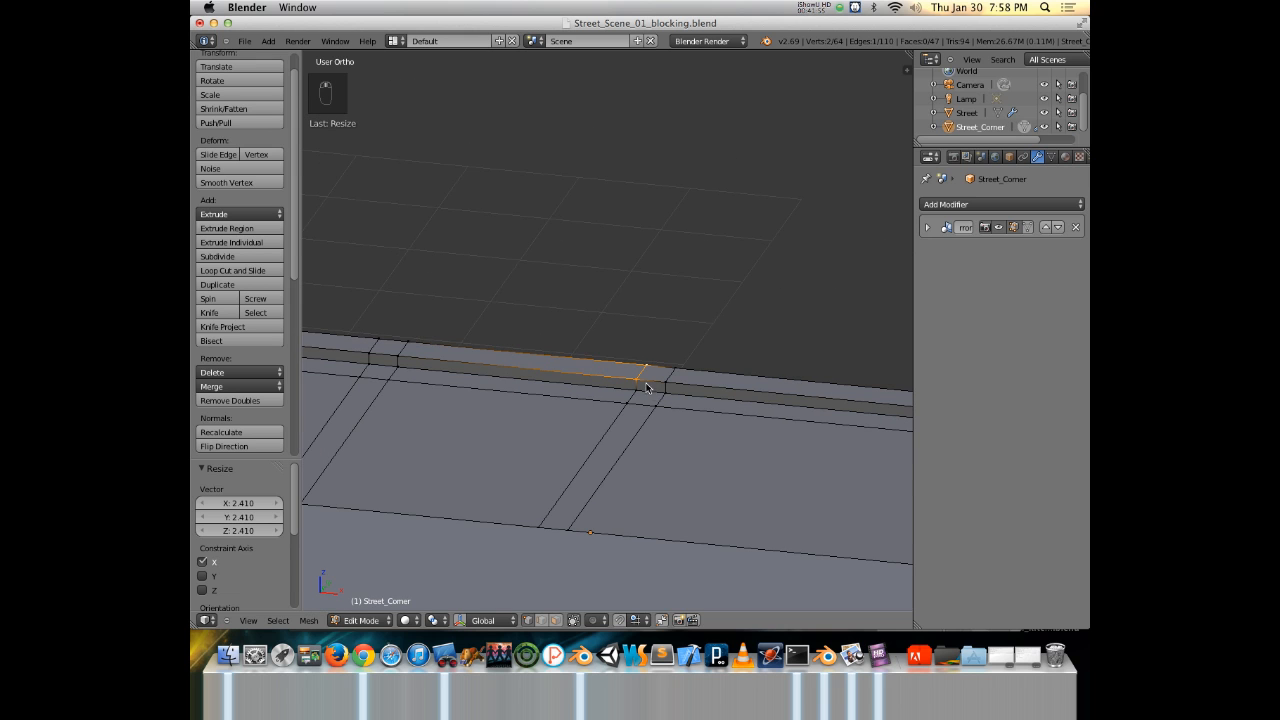
right_click(403, 355, "shift")
right_click(405, 346, "shift")
middle_click_drag(516, 372, 476, 370)
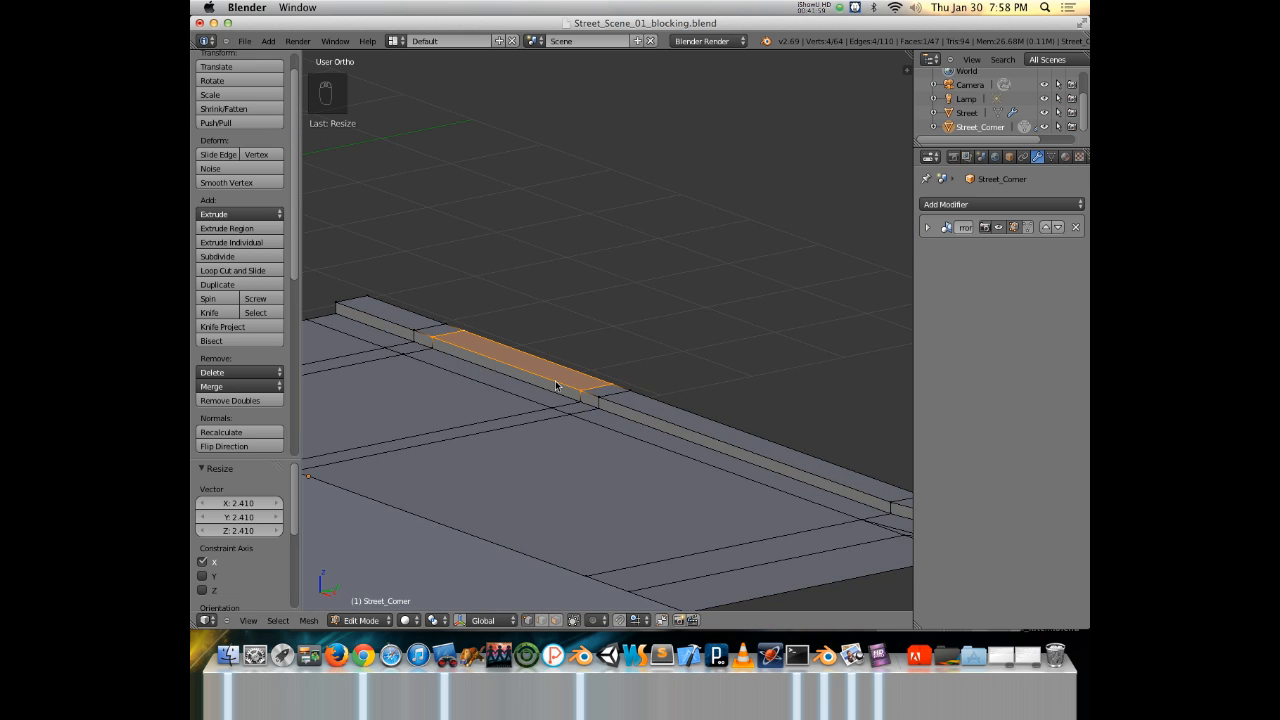
key("g")
key("z")
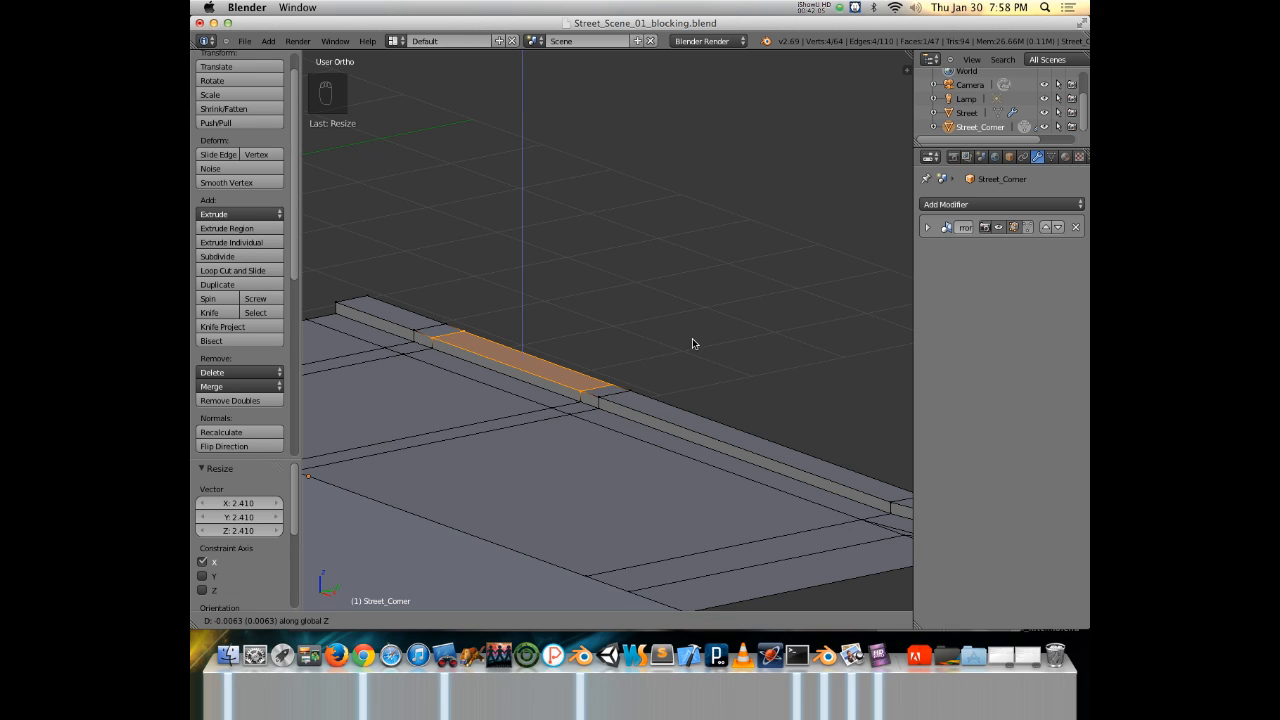
left_click(692, 343)
Lower the outer top edge of the curb section between the inner loops by about 0.026 along Z.
middle_click_drag(651, 357, 623, 391)
right_click(617, 394)
right_click(447, 327, "shift")
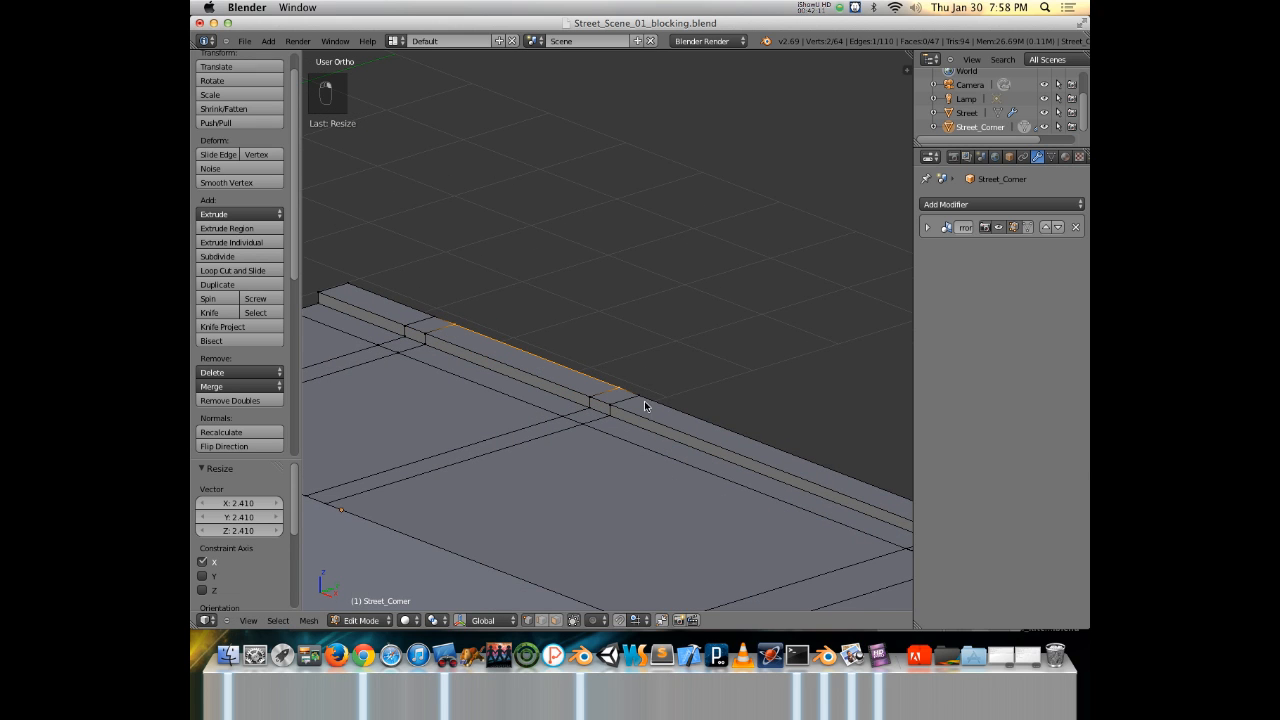
scroll(672, 400, "up", 3)
middle_click_drag(580, 504, 669, 462, "shift")
key("g")
key("z")
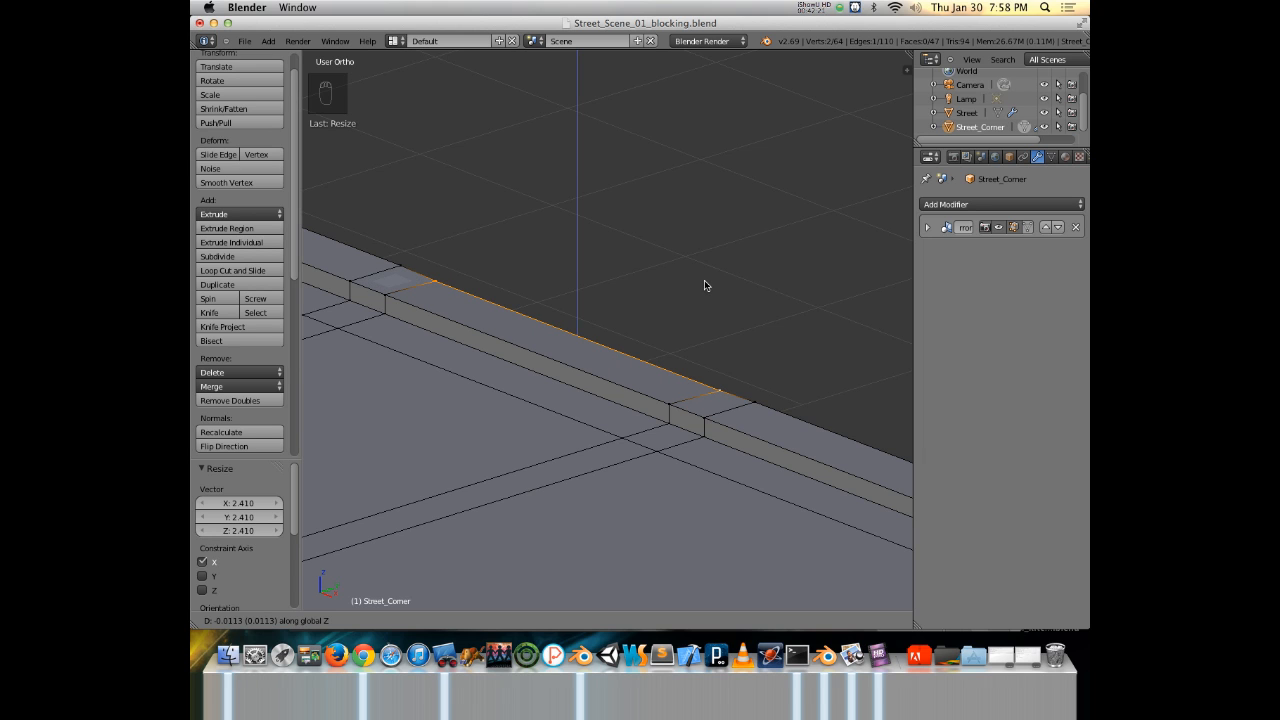
left_click(704, 285)
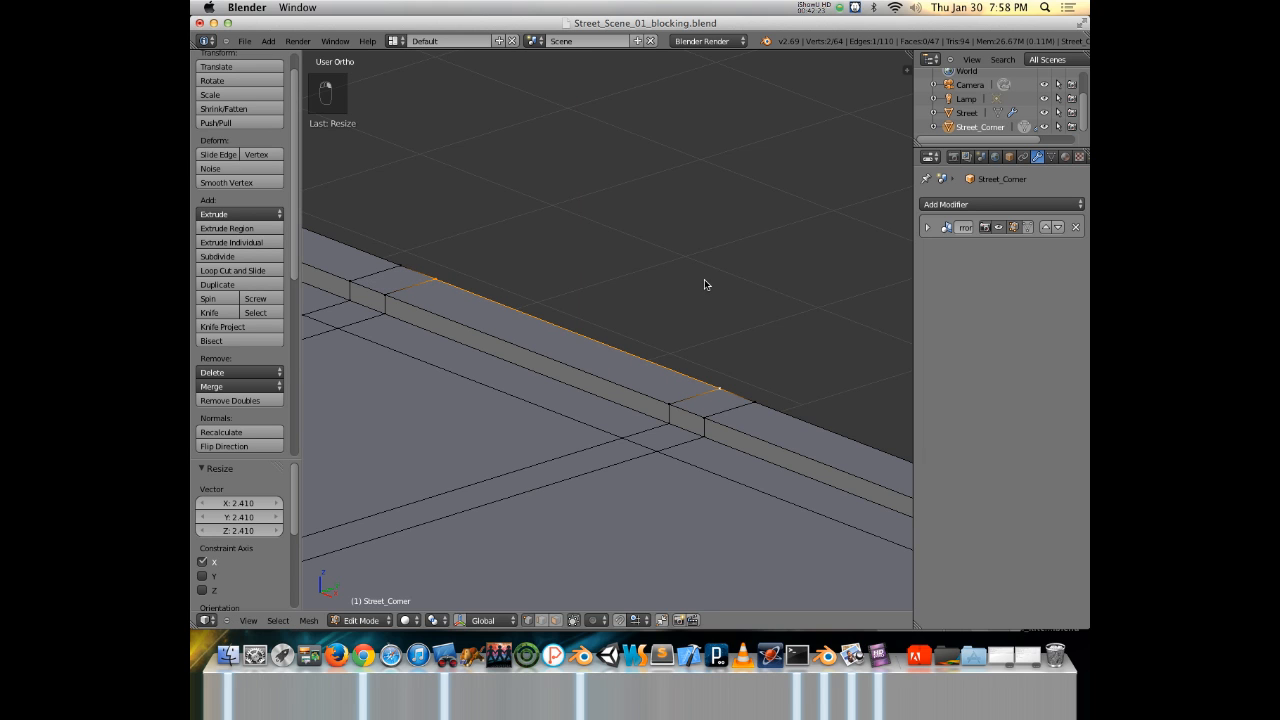
key("super")
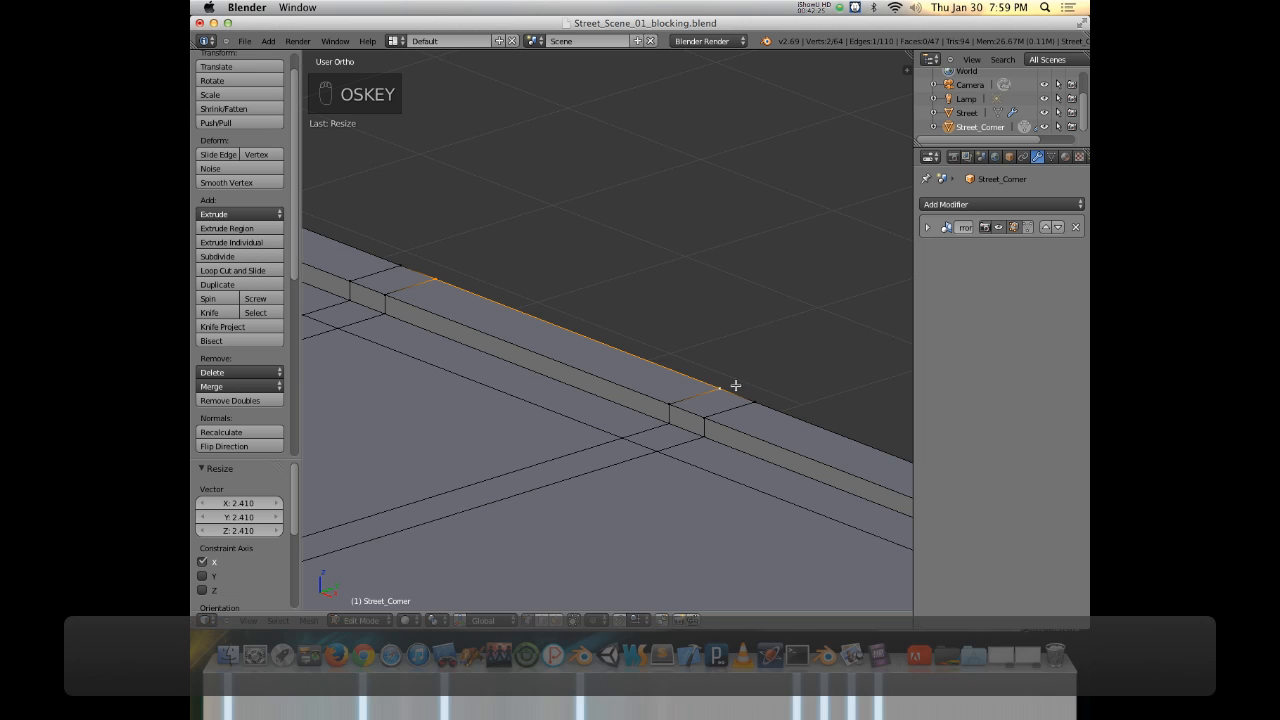
key("g")
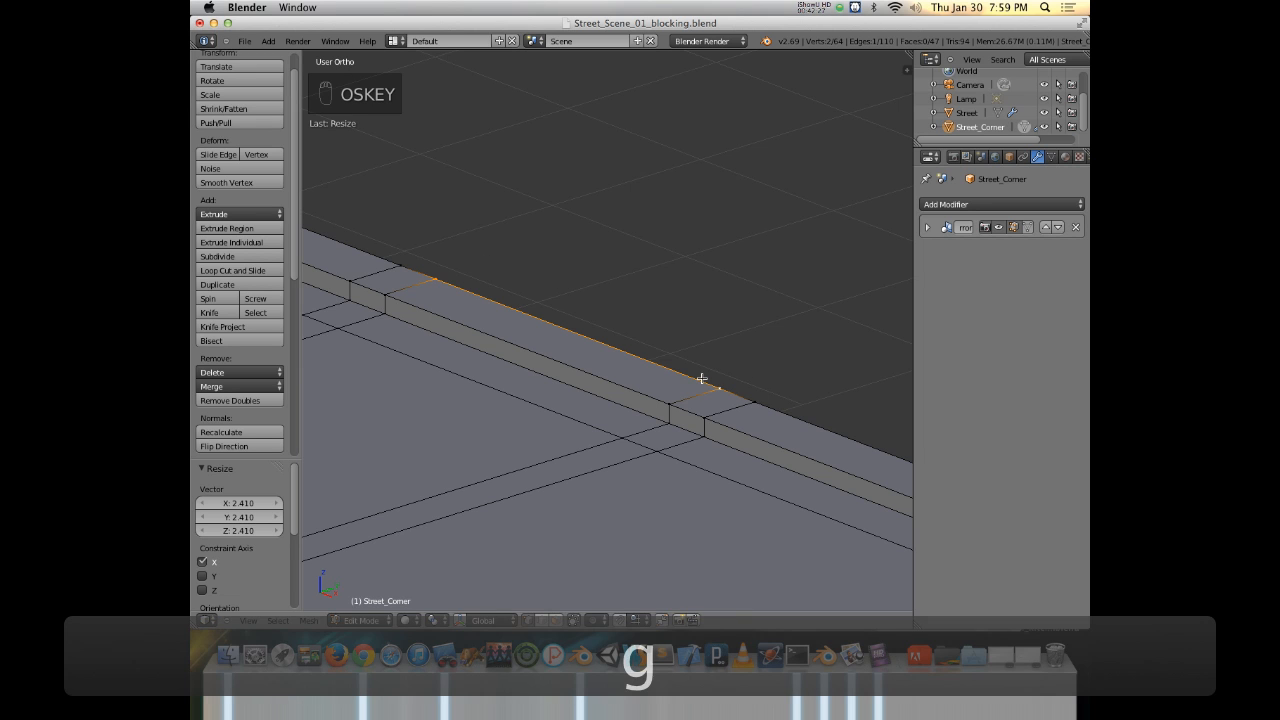
key("z")
key("x")
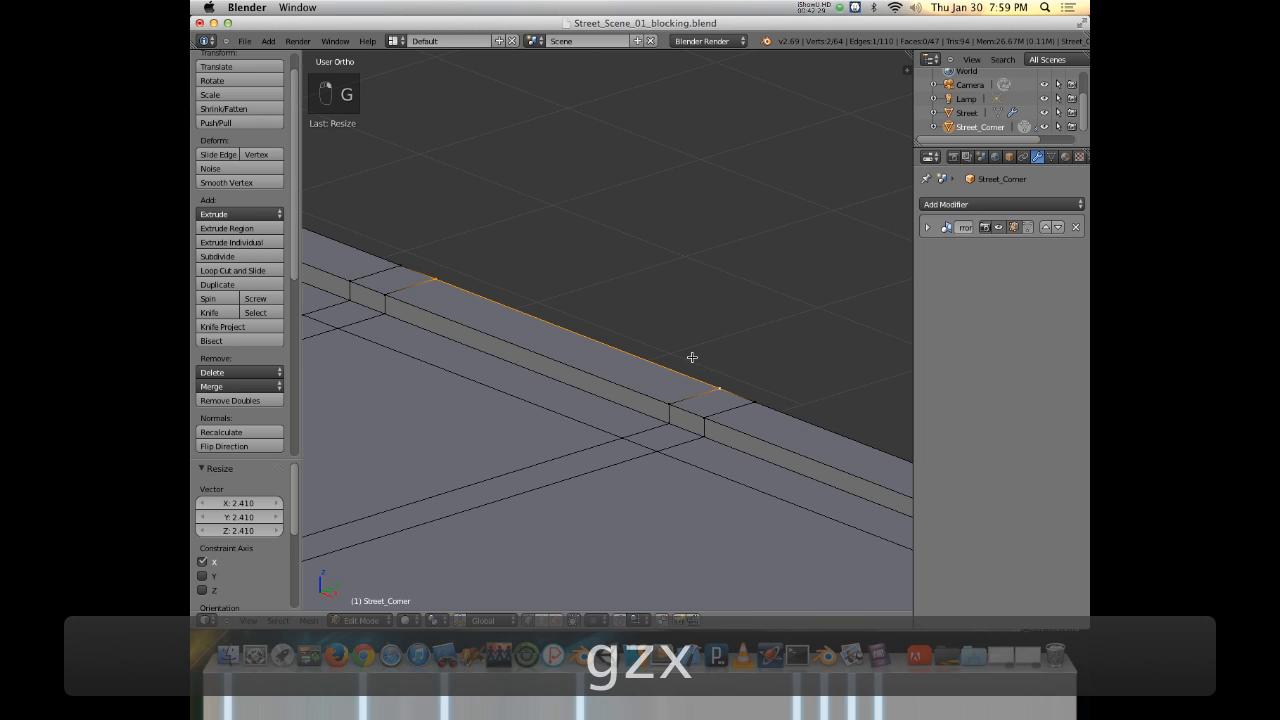
key("g")
key("z")
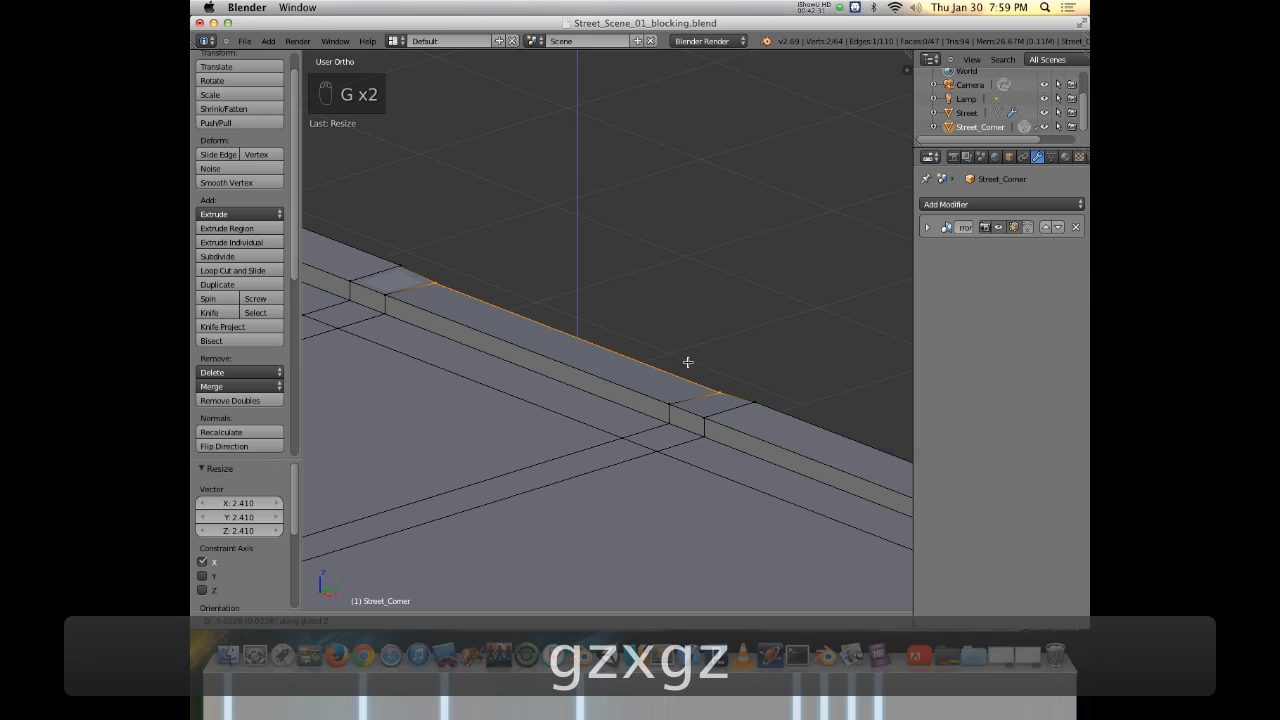
left_click(674, 391)
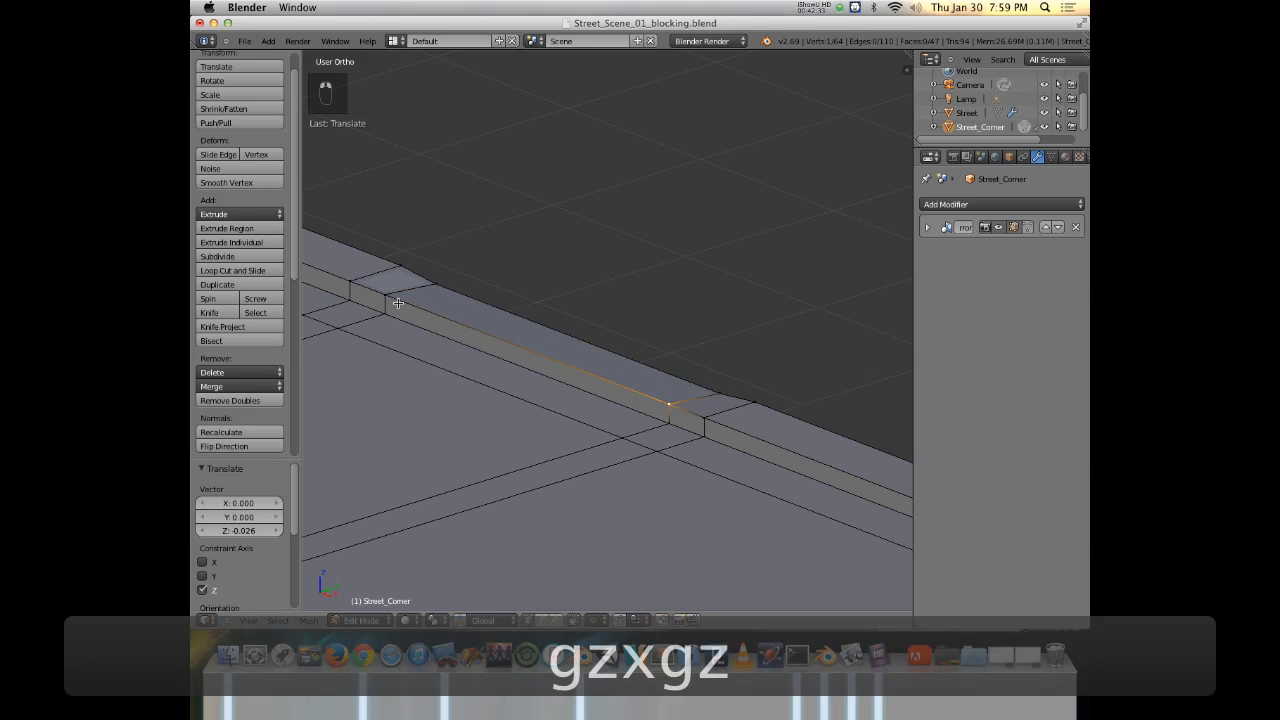
Lower the street-side top edge of the same curb section about 0.079 along Z to form a ramp, and leave Edit Mode.
right_click(386, 297, "shift")
key("g")
key("z")
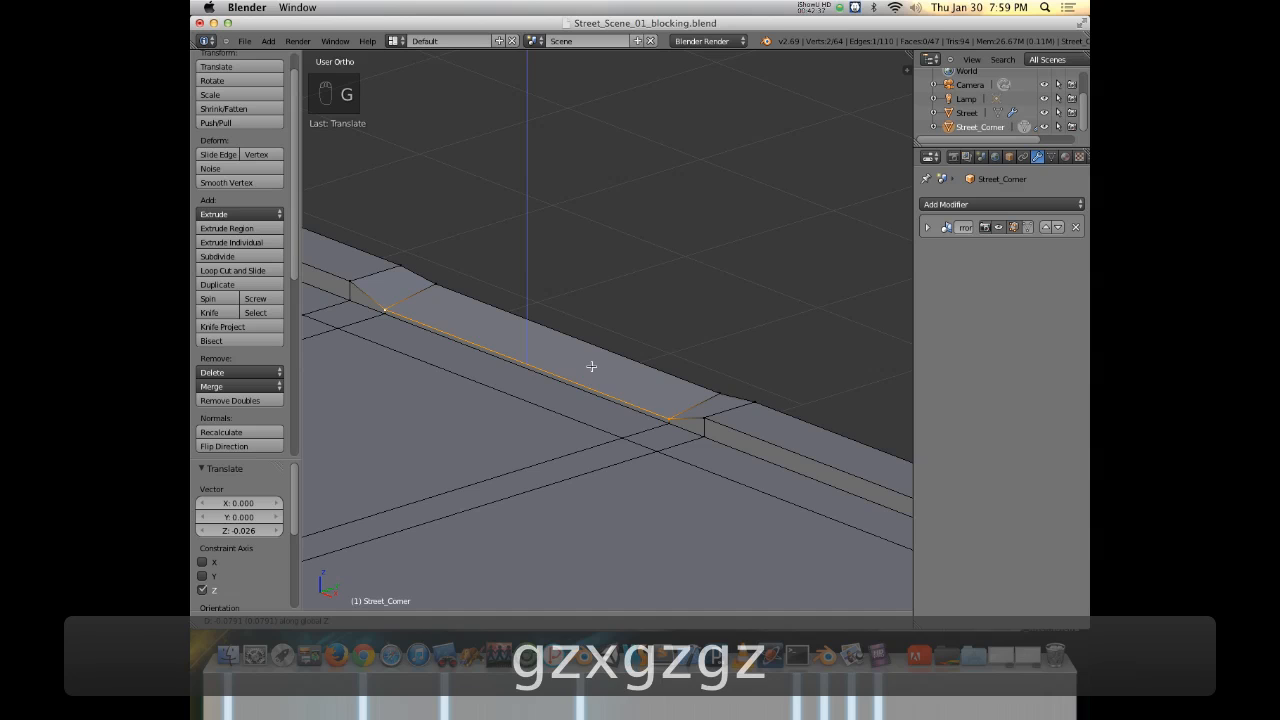
left_click(588, 369)
scroll(574, 371, "down", 2)
middle_click_drag(574, 371, 734, 370)
middle_click_drag(556, 372, 588, 383)
key("Tab")
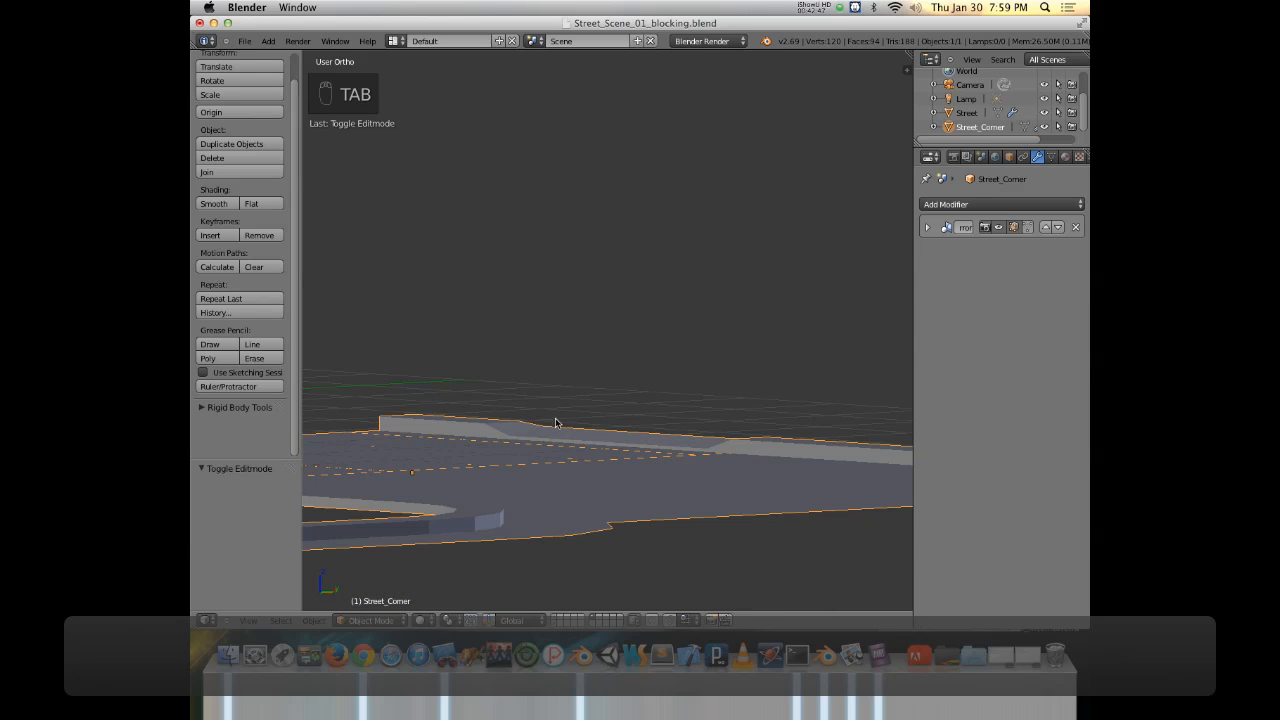
Show the layer holding the Street object, select Street, and toggle Edit Mode on and off to refresh its corner cap.
middle_click_drag(571, 437, 591, 386)
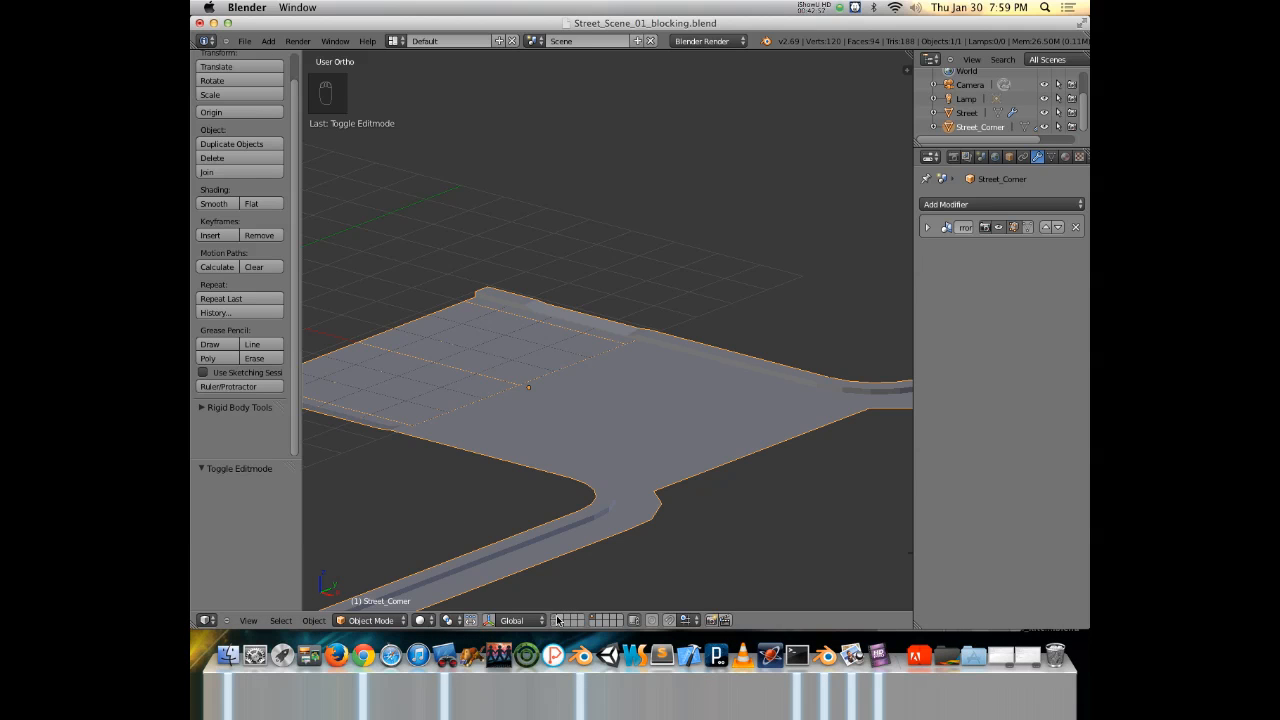
left_click(557, 621)
scroll(570, 452, "down", 5)
middle_click_drag(562, 339, 572, 403, "shift")
right_click(577, 351)
middle_click_drag(662, 434, 686, 319)
scroll(688, 319, "up", 5)
middle_click_drag(757, 277, 601, 314, "shift")
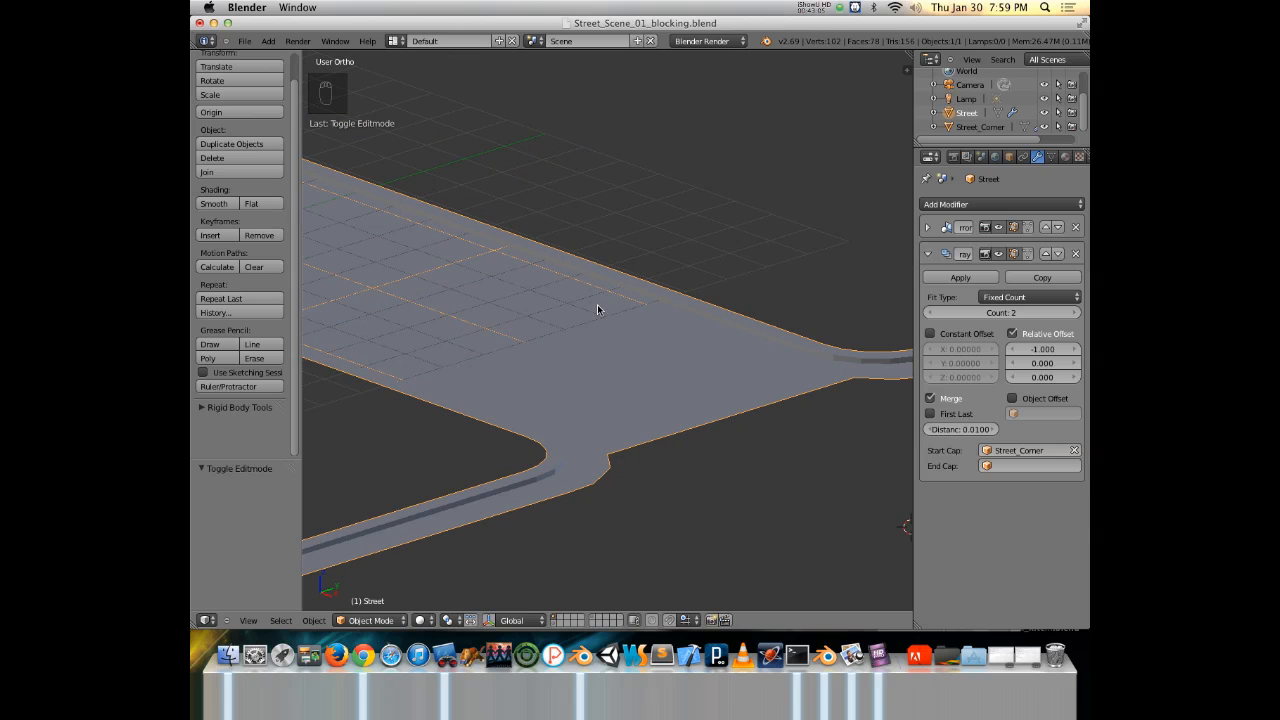
key("Tab")
key("Tab")
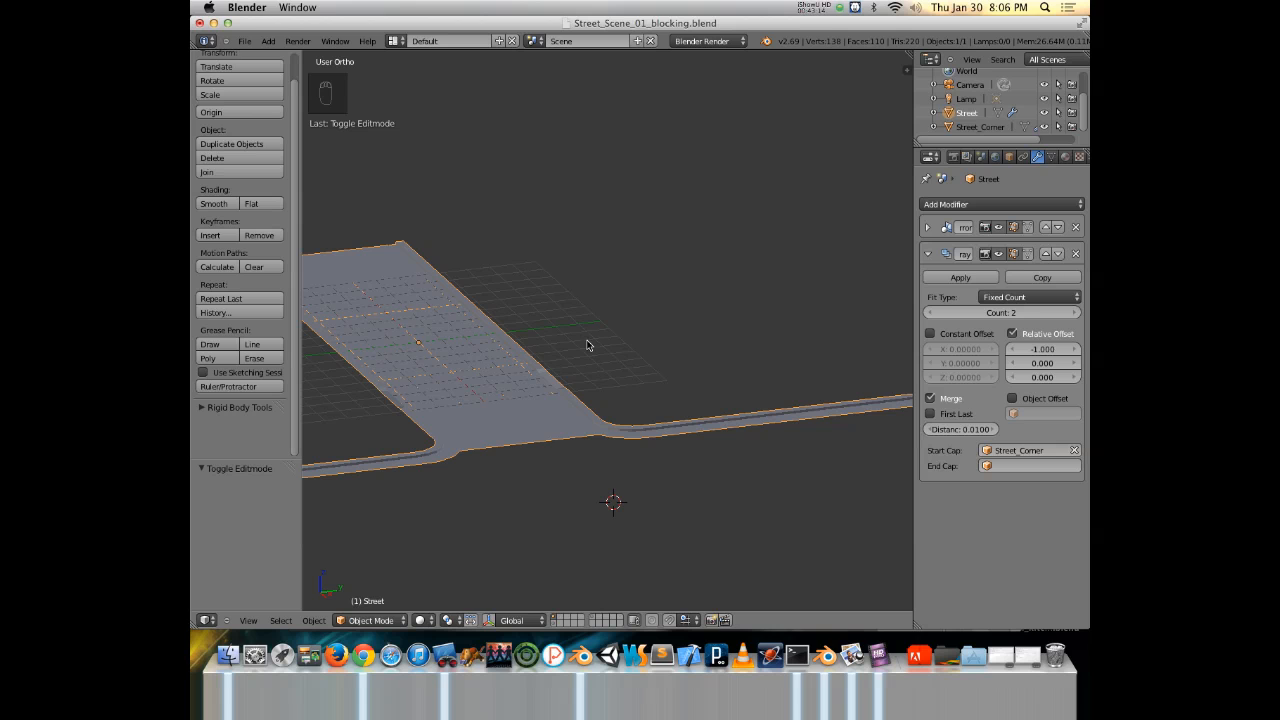
Try the street's Array modifier at a count of 5, and set it back to 2.
middle_click_drag(390, 343, 566, 347)
scroll(566, 347, "down", 1)
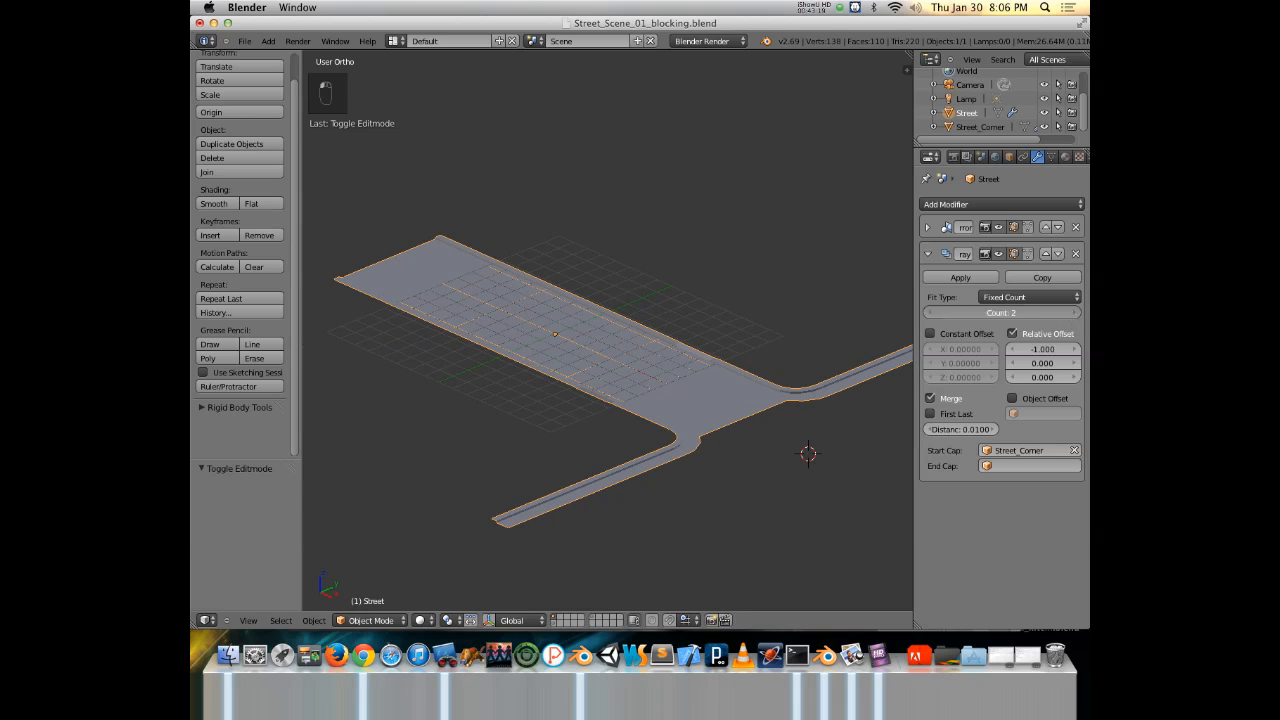
left_click(1075, 312)
mouse_move(680, 372)
middle_mouse_down()
mouse_move(648, 371)
mouse_move(686, 363)
middle_mouse_up()
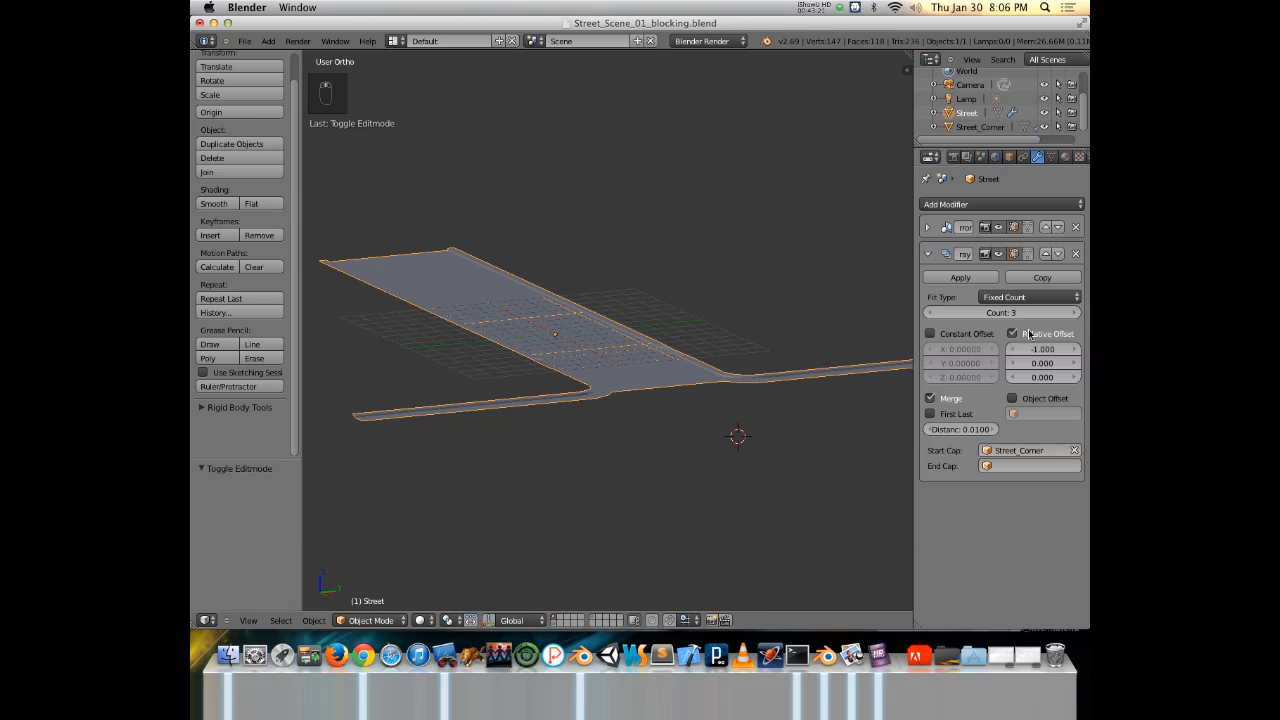
left_click(1075, 313)
left_click(1075, 313)
left_click(930, 314)
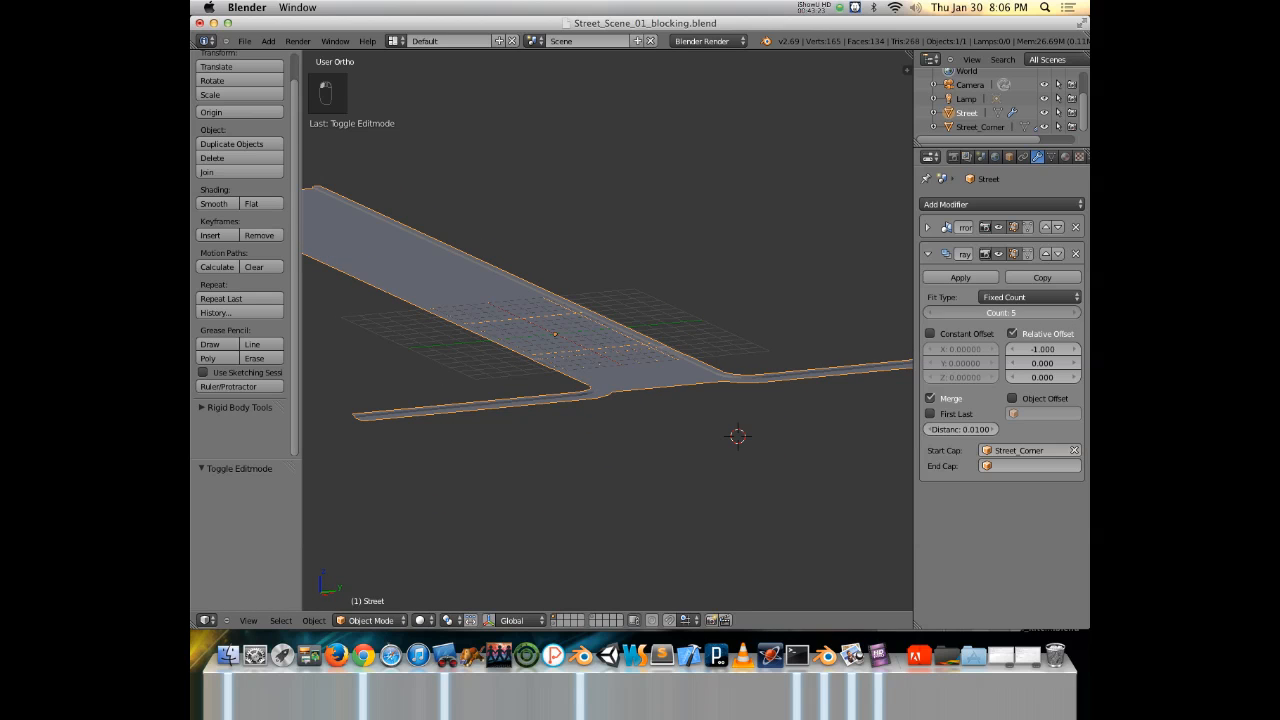
left_click(930, 314)
left_click(930, 314)
Examine the street and its corner, study the Nicollet_Mall.png photo in Preview, and return to Blender.
middle_click_drag(651, 341, 589, 331)
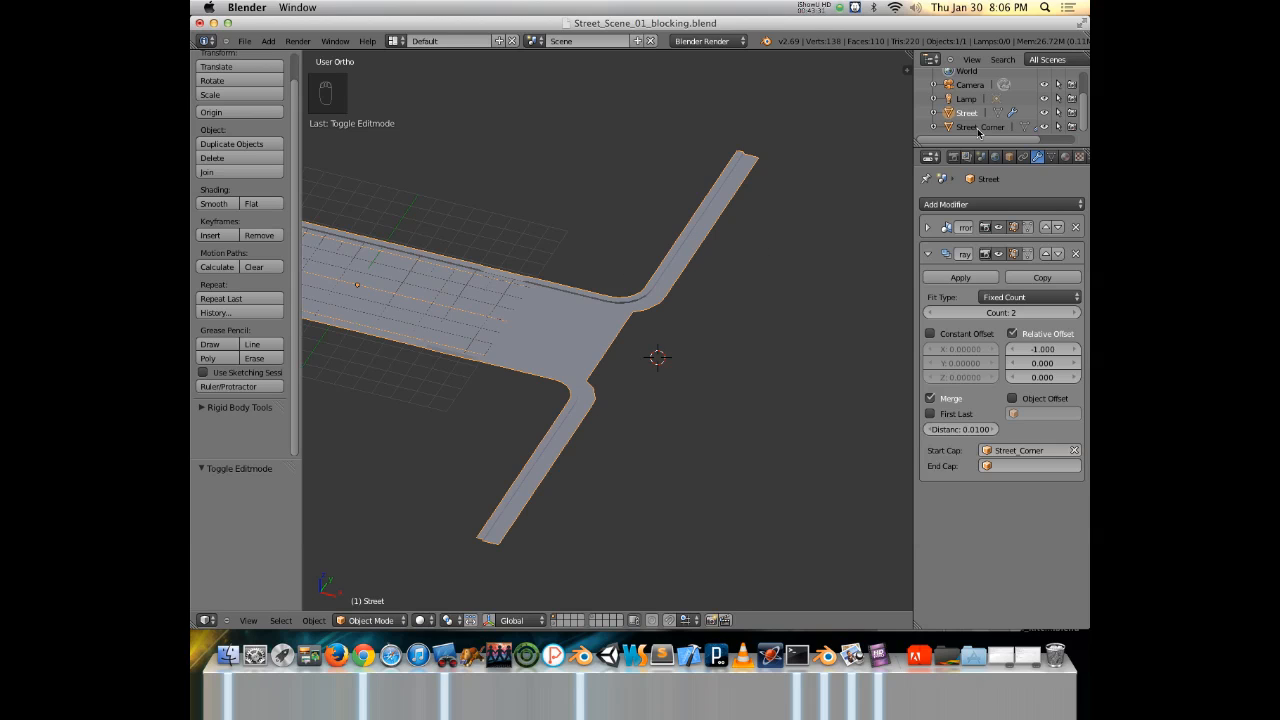
middle_click_drag(701, 393, 606, 306)
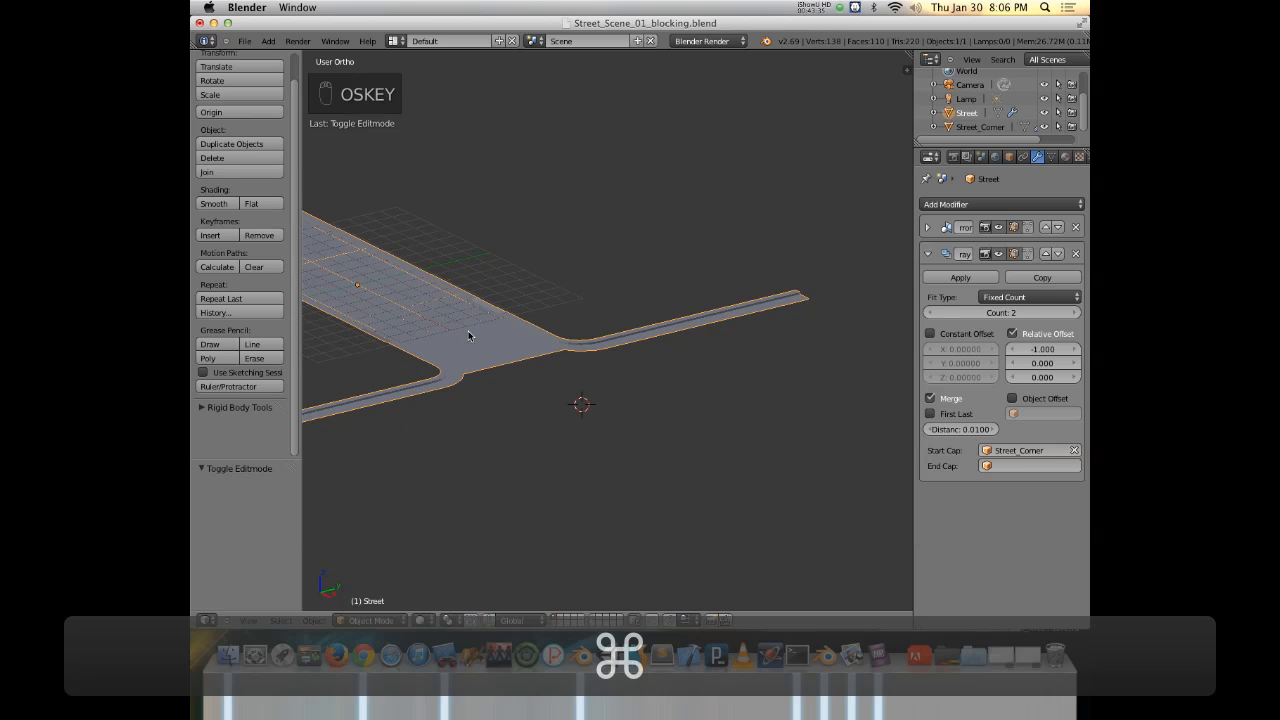
key("super+Tab")
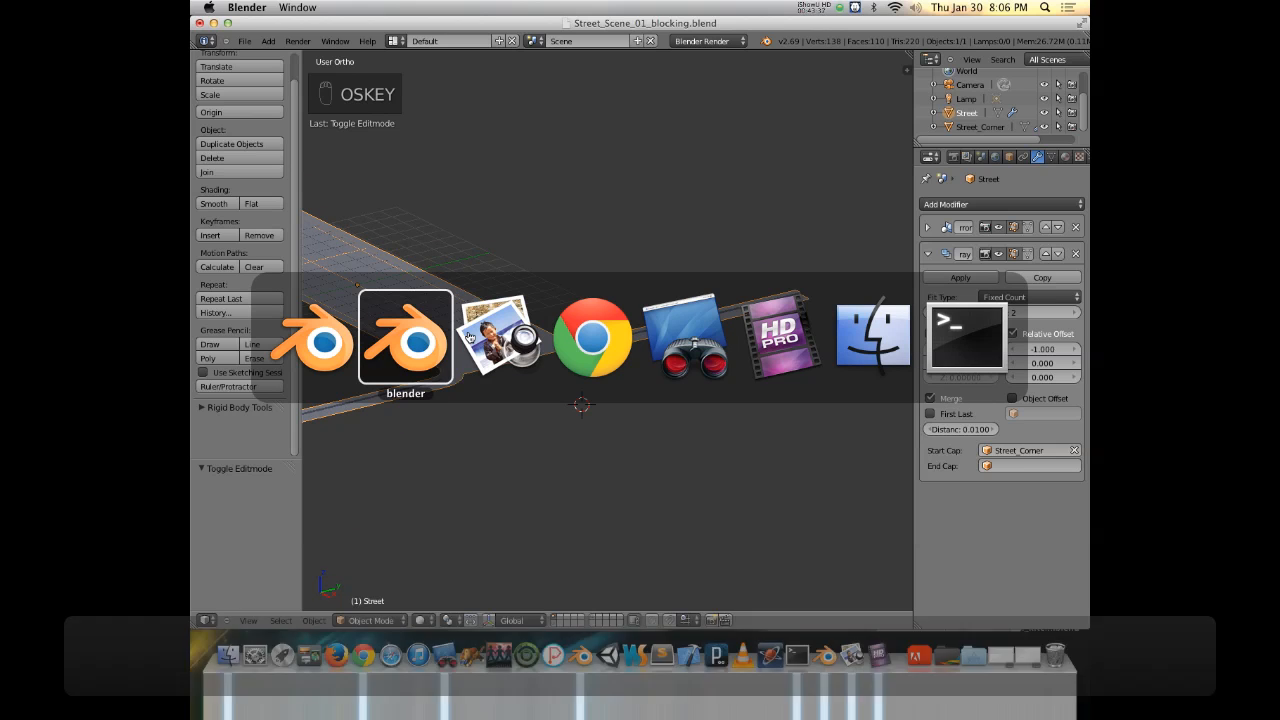
key("super+Tab")
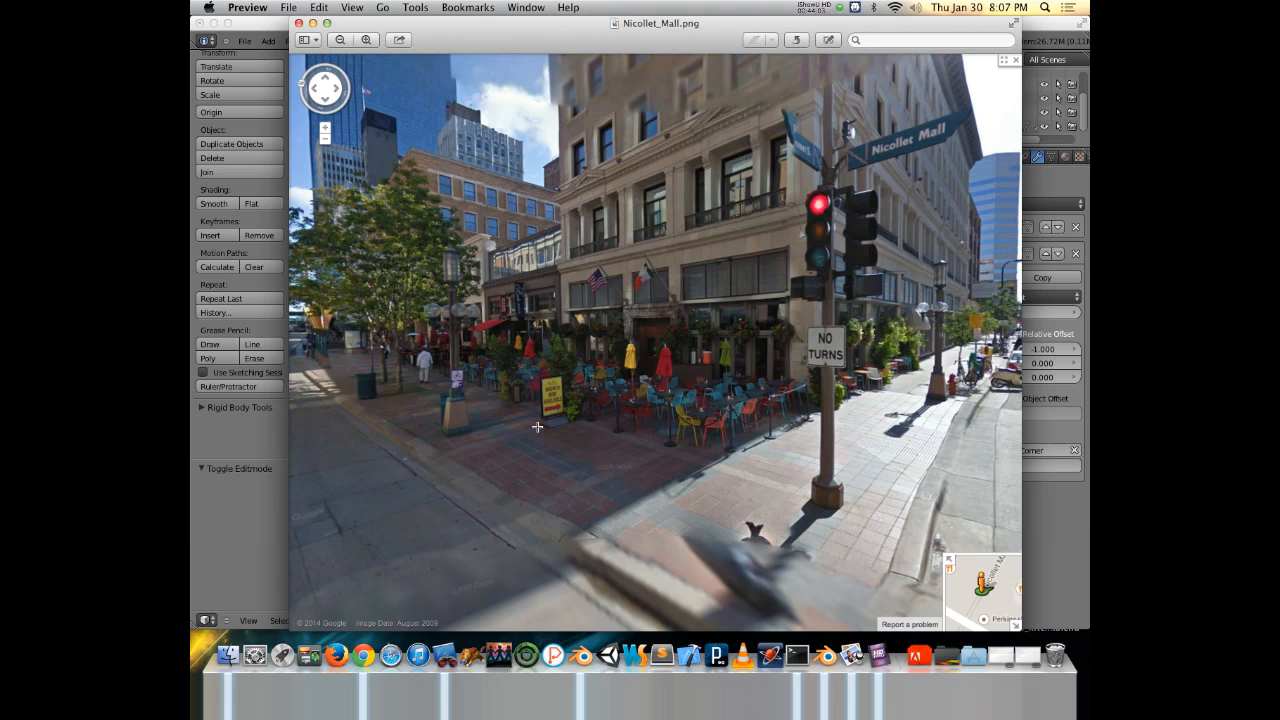
key("super+Tab")
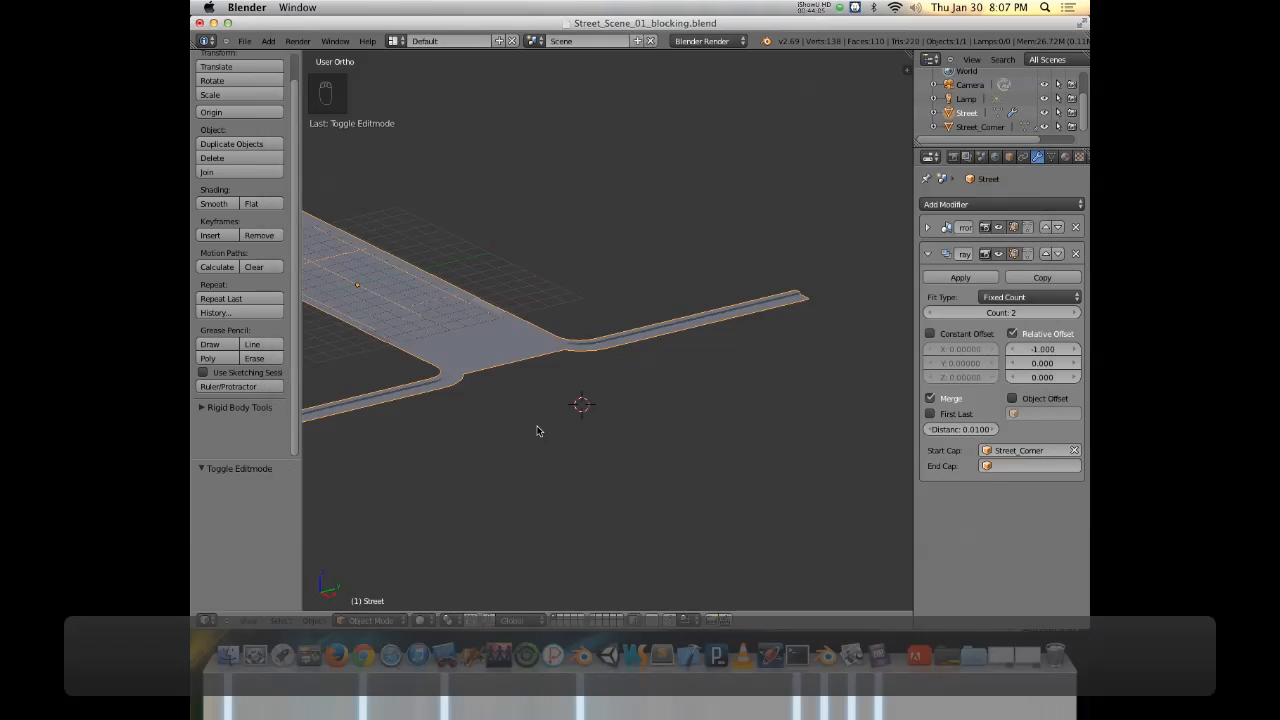
scroll(508, 371, "up", 6)
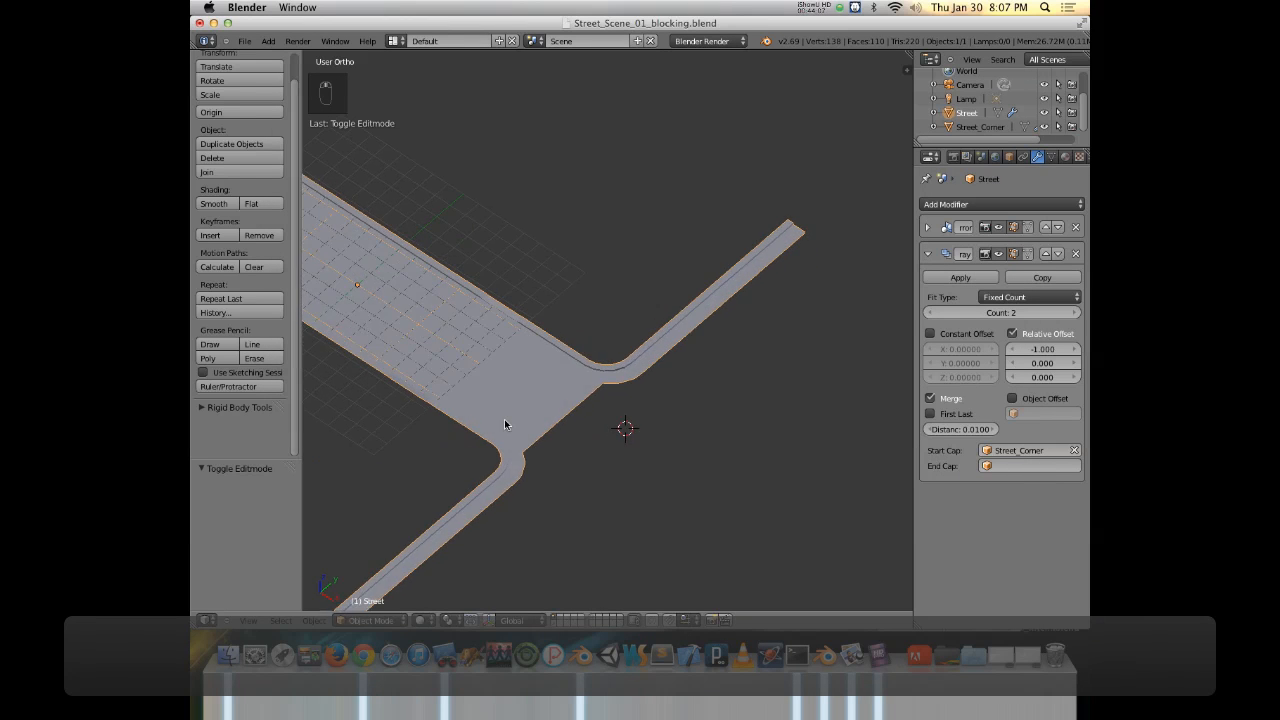
Examine the street's lowered curb section and its curved corner from several angles.
middle_click_drag(623, 545, 599, 253)
scroll(593, 492, "up", 5)
middle_click_drag(689, 358, 595, 257)
middle_click_drag(543, 297, 626, 331)
middle_click_drag(554, 309, 605, 331)
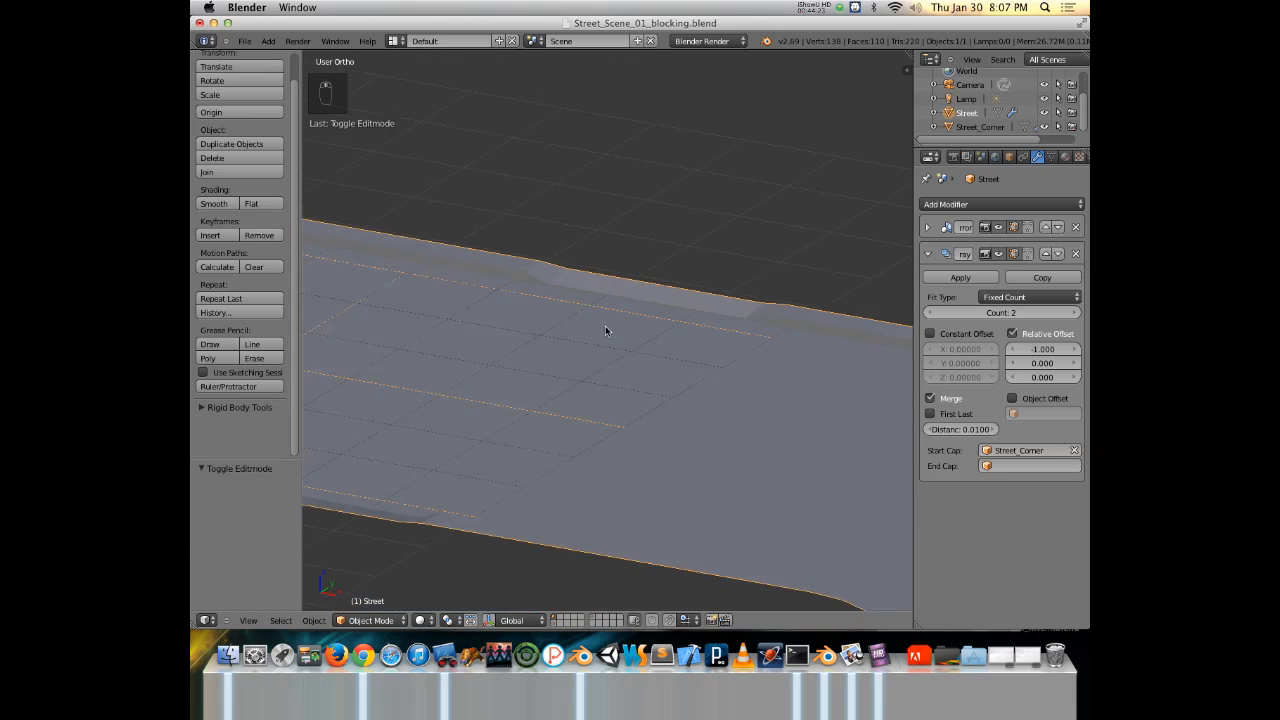
scroll(606, 329, "down", 4)
middle_click_drag(739, 334, 616, 259, "shift")
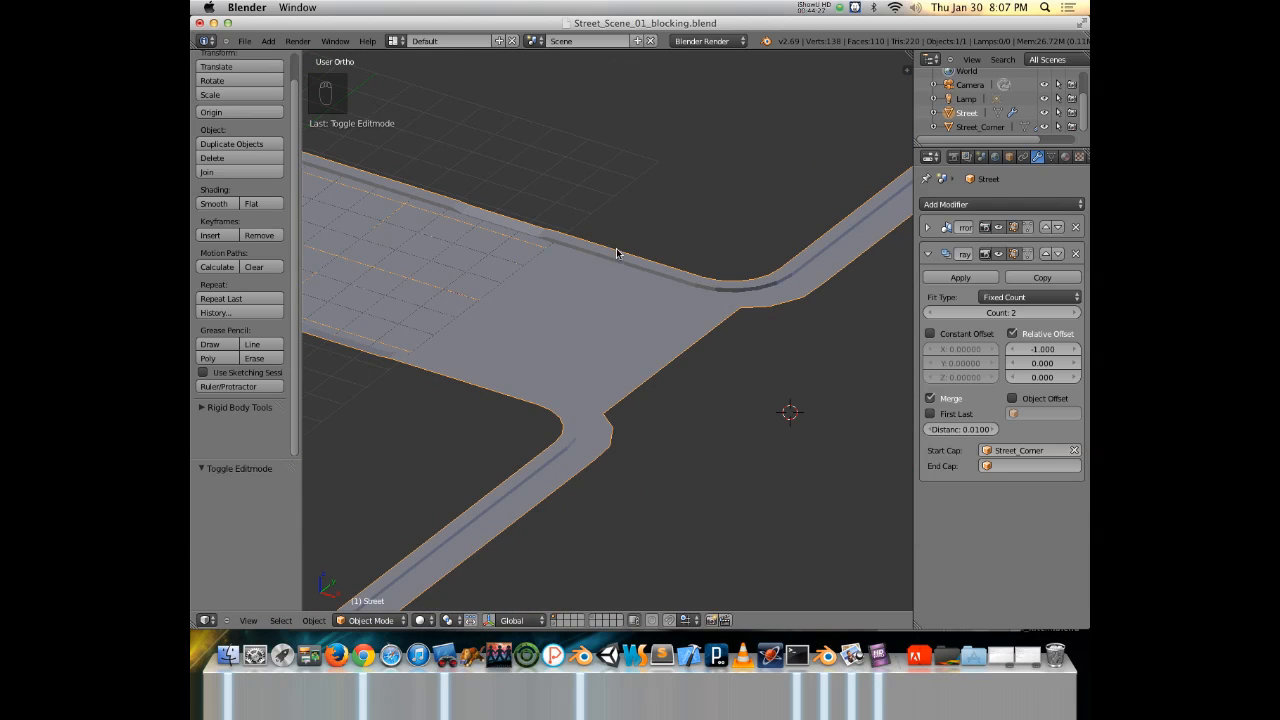
middle_click_drag(590, 227, 763, 294)
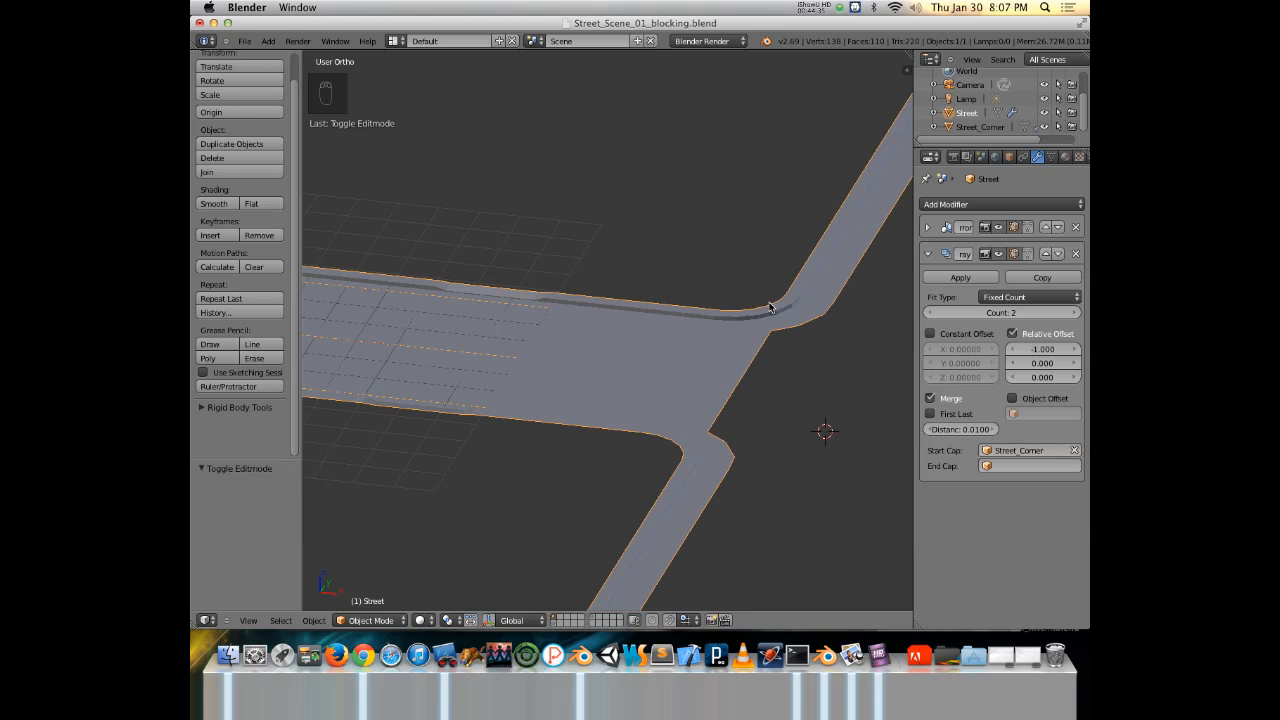
Show the layer holding Street_Corner, enter Edit Mode on it, and duplicate its outermost sidewalk-side edge loop in place.
left_click(596, 617)
right_click(671, 350)
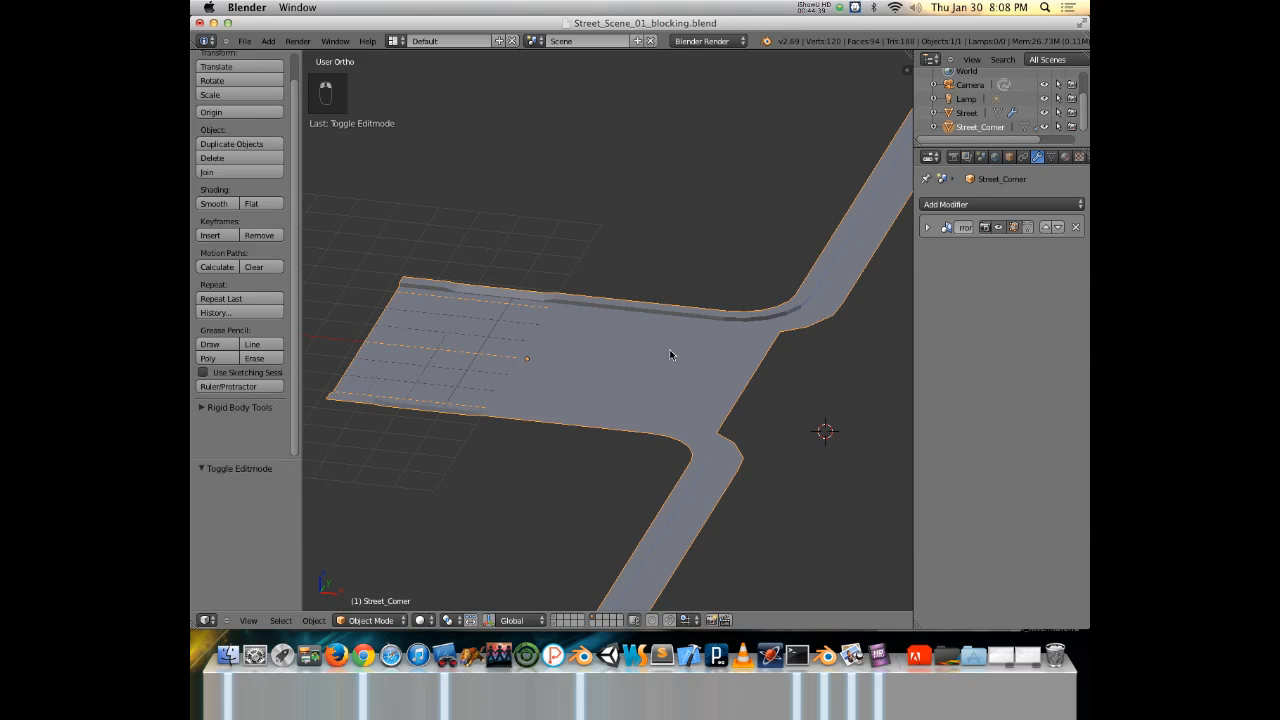
key("Tab")
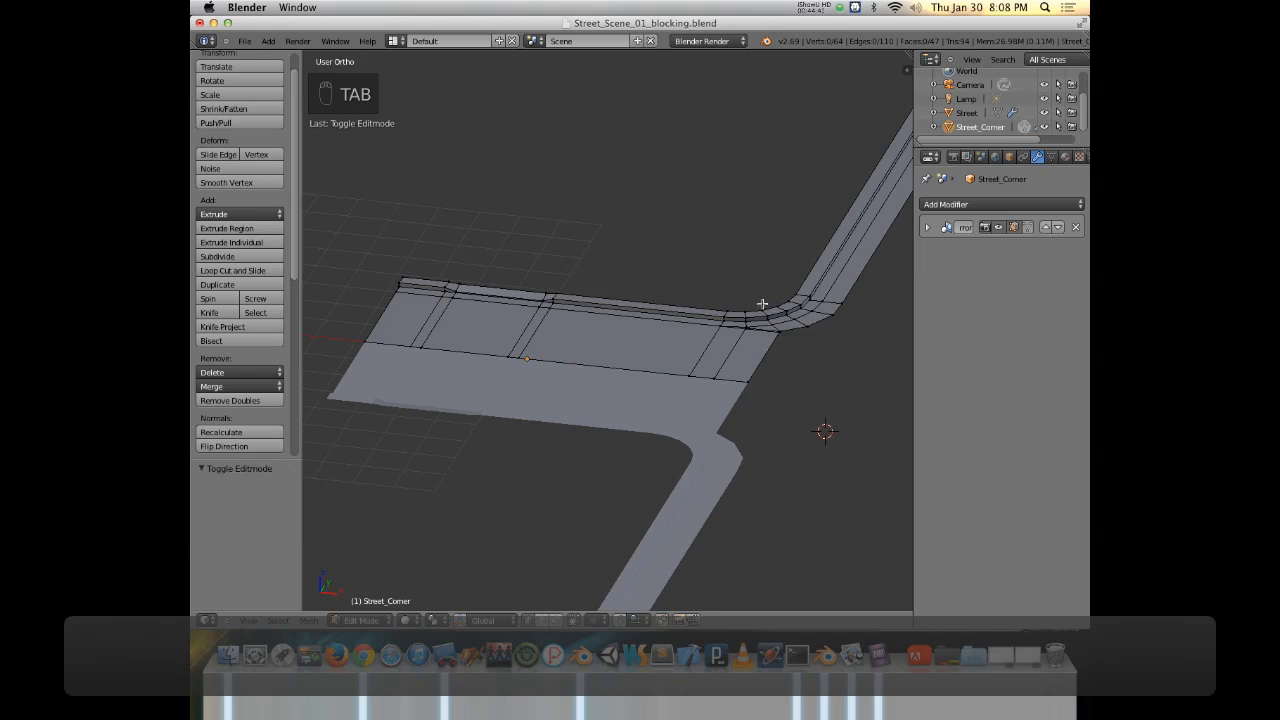
middle_click_drag(650, 322, 608, 294)
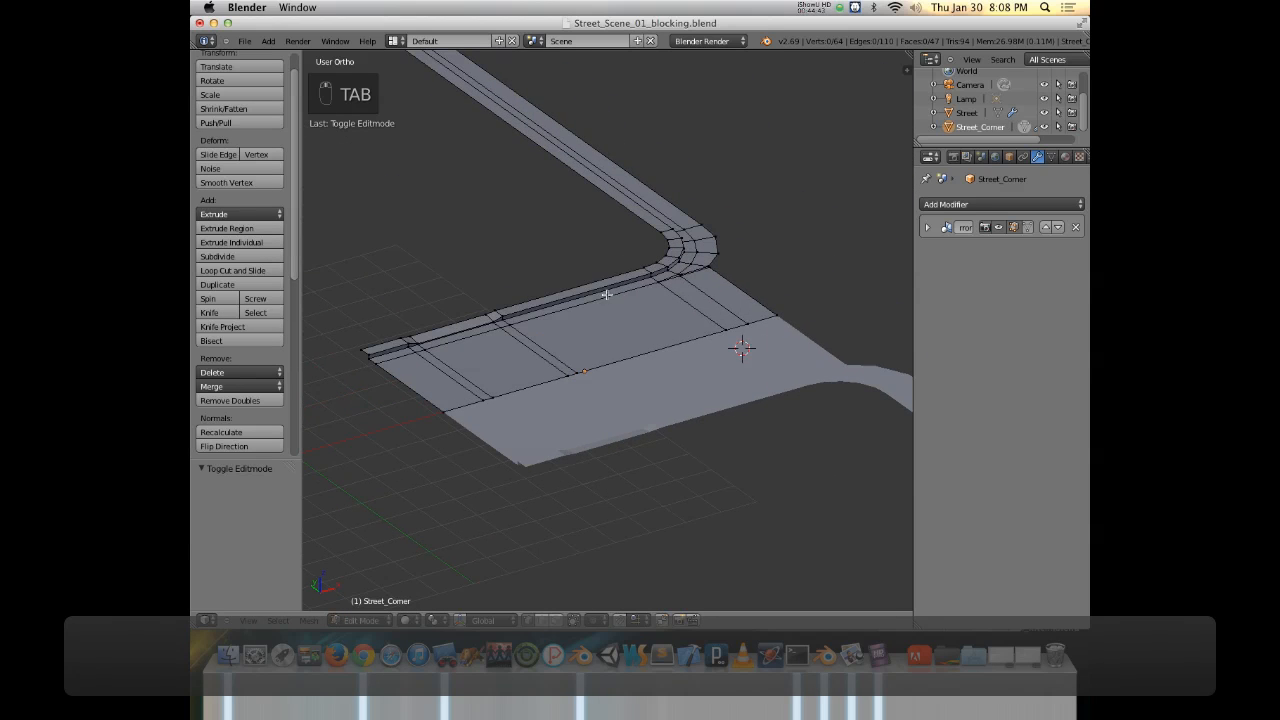
right_click(604, 277, "alt")
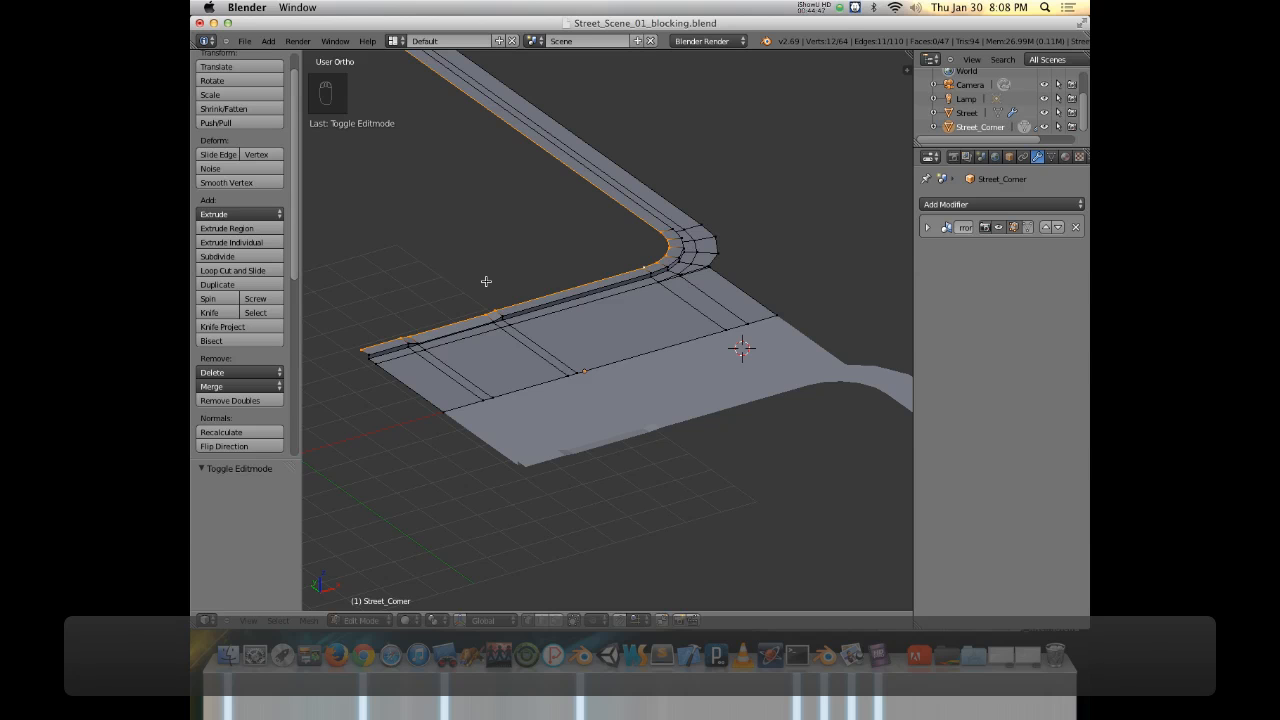
middle_click_drag(528, 306, 703, 352)
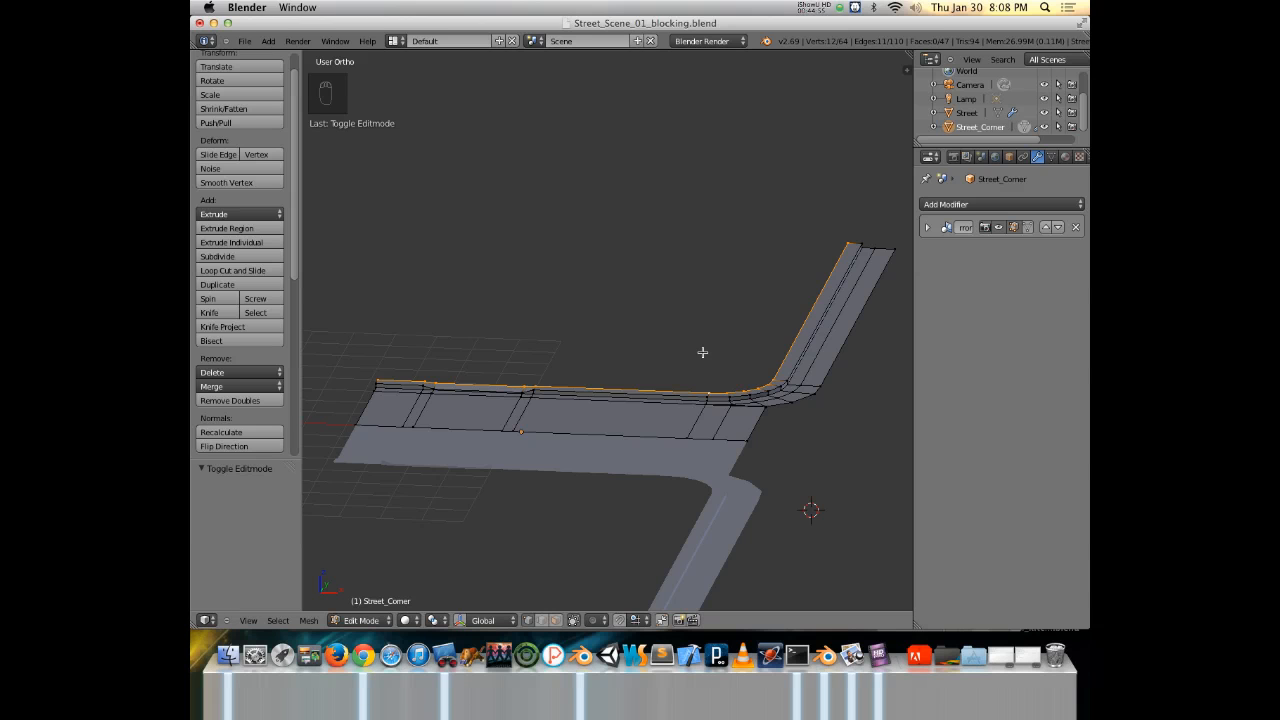
key("shift+d")
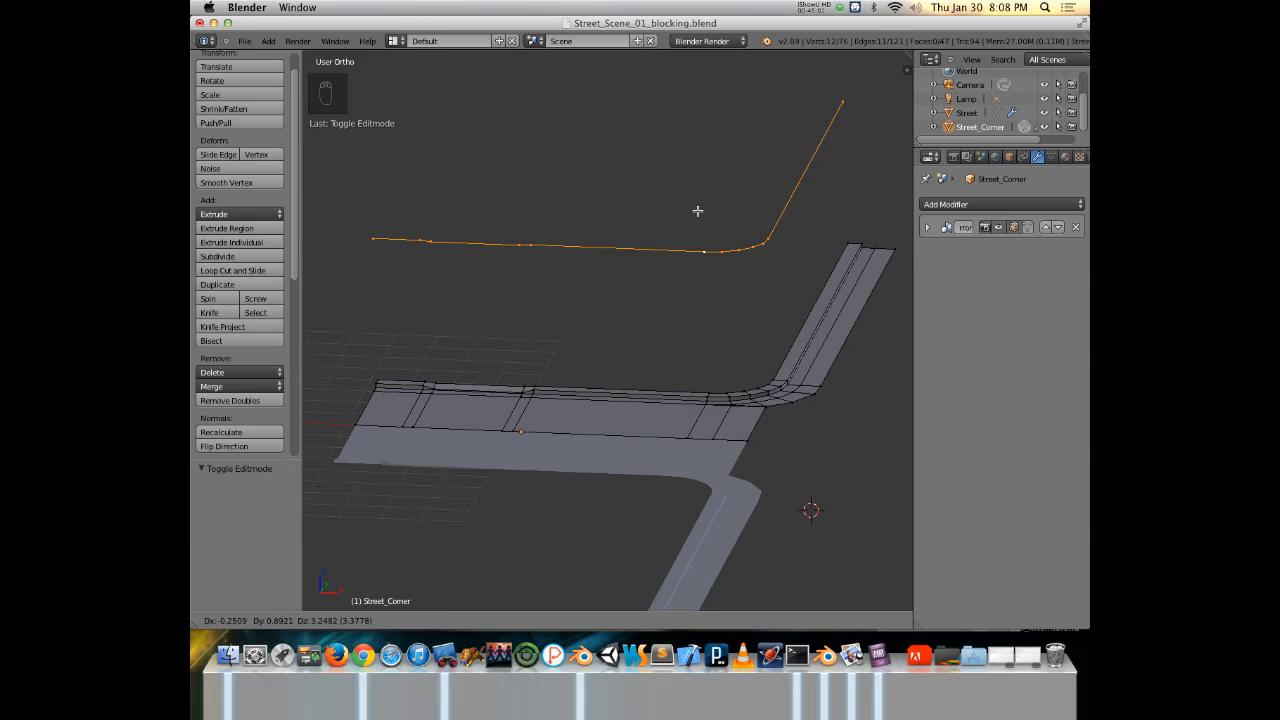
right_click(698, 211)
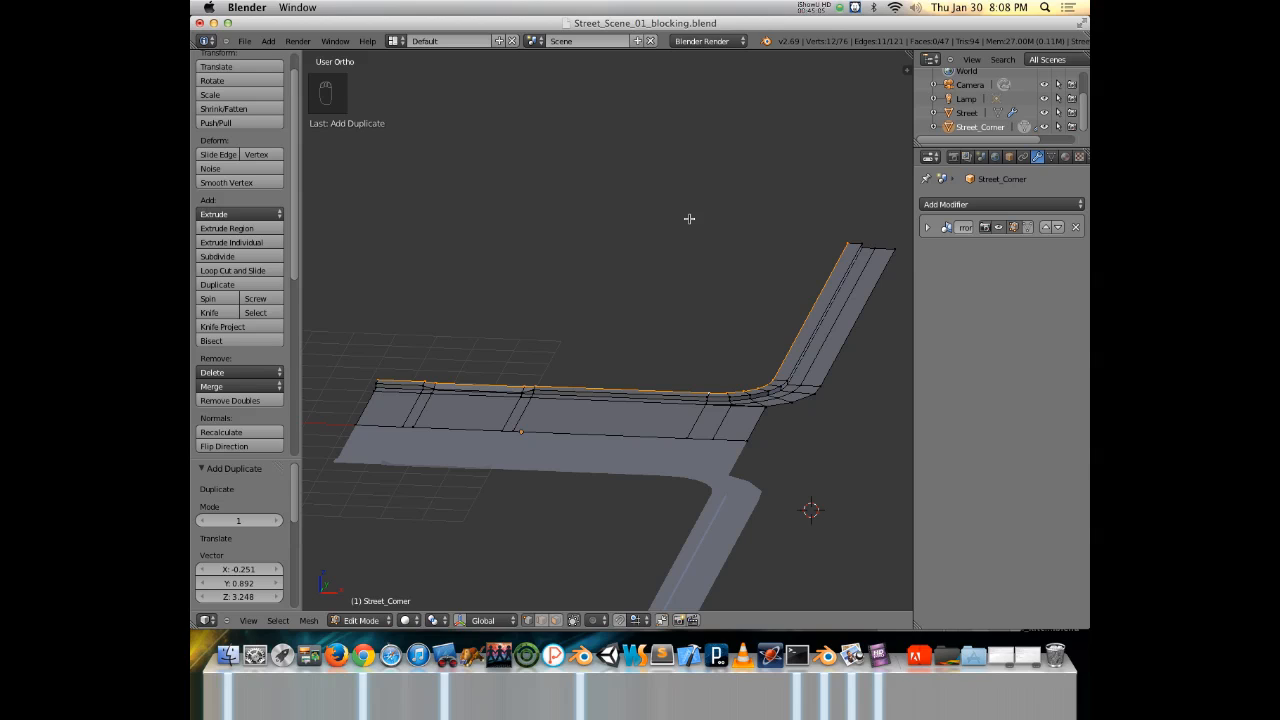
Separate the duplicated edge loop into its own object, leave Edit Mode, and select only the new object.
key("p")
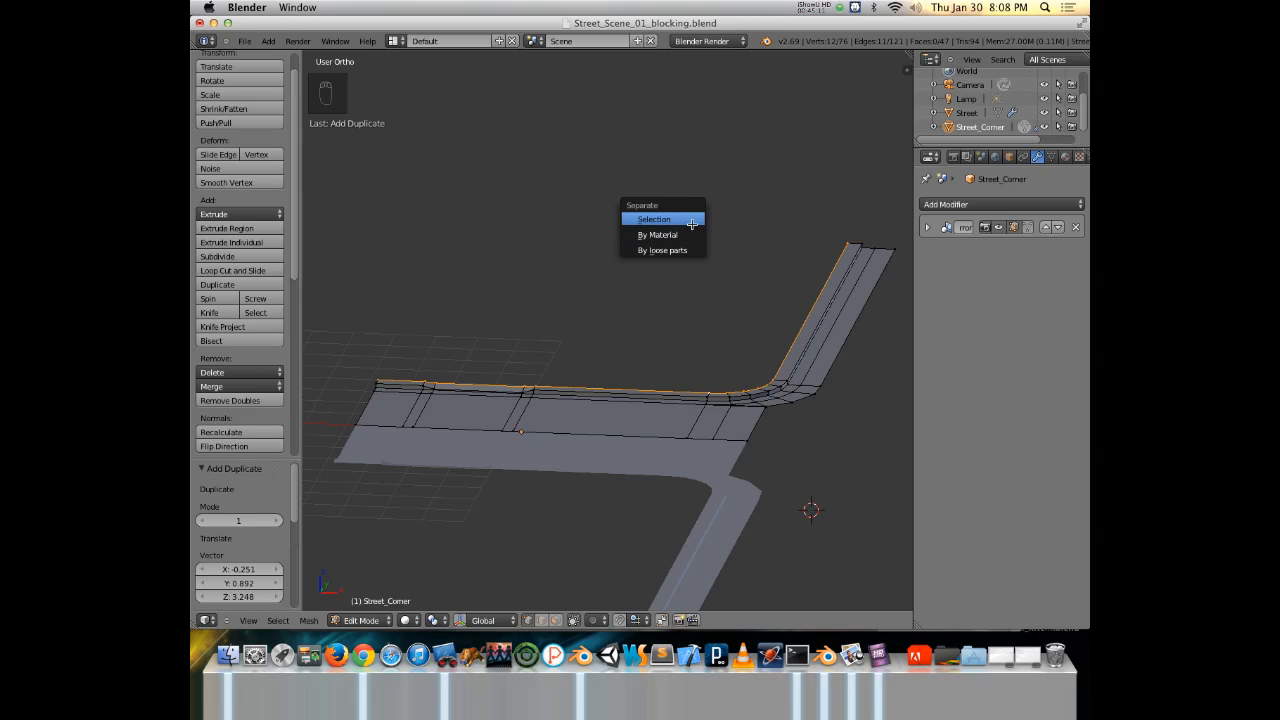
left_click(692, 223)
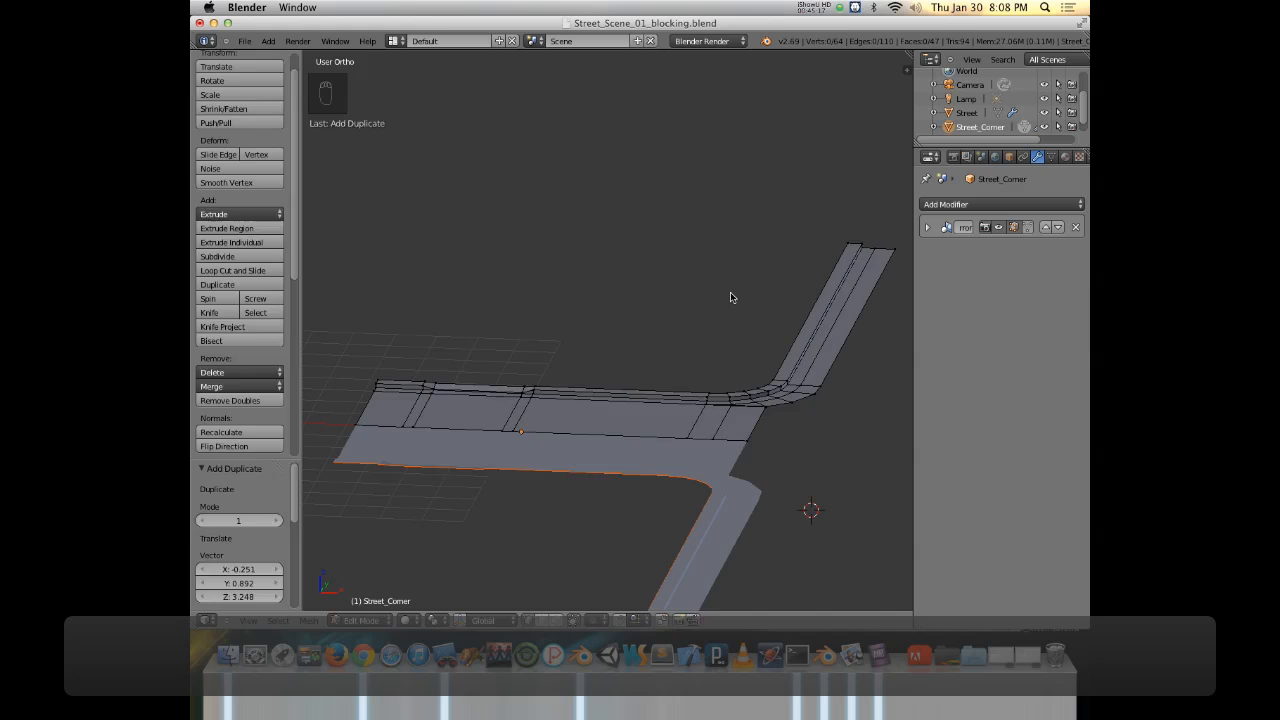
key("Tab")
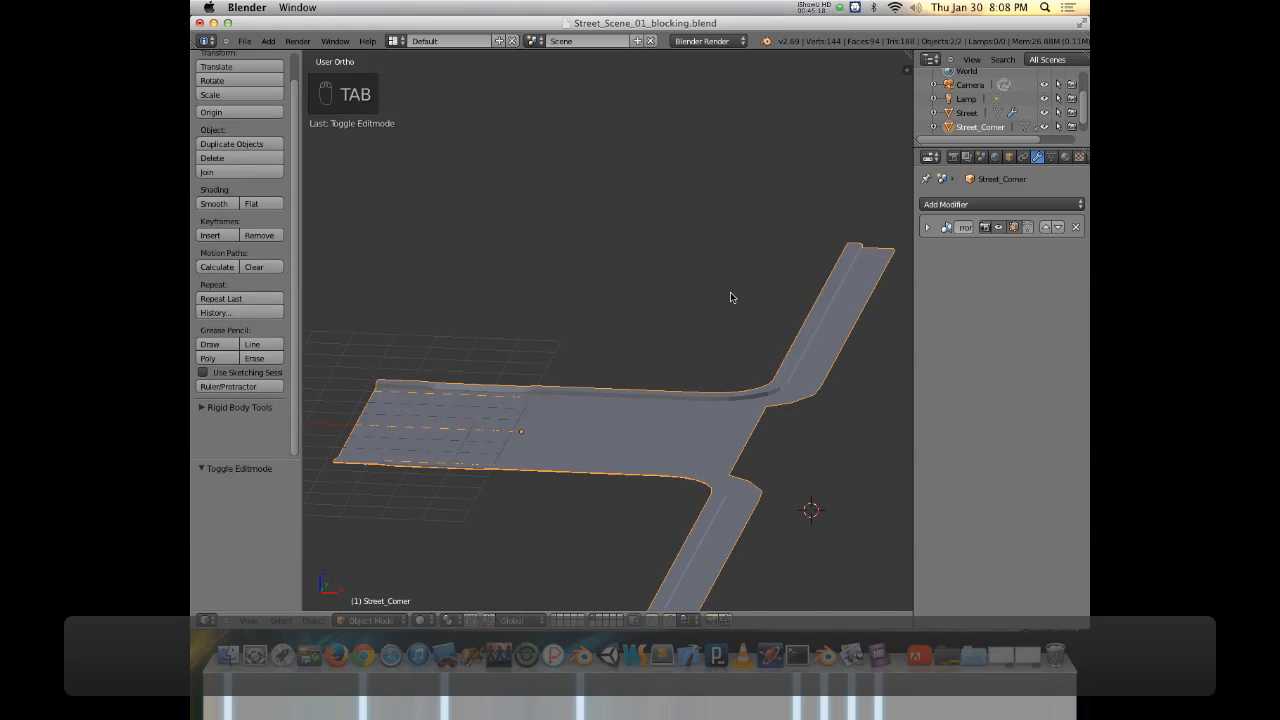
right_click(751, 394)
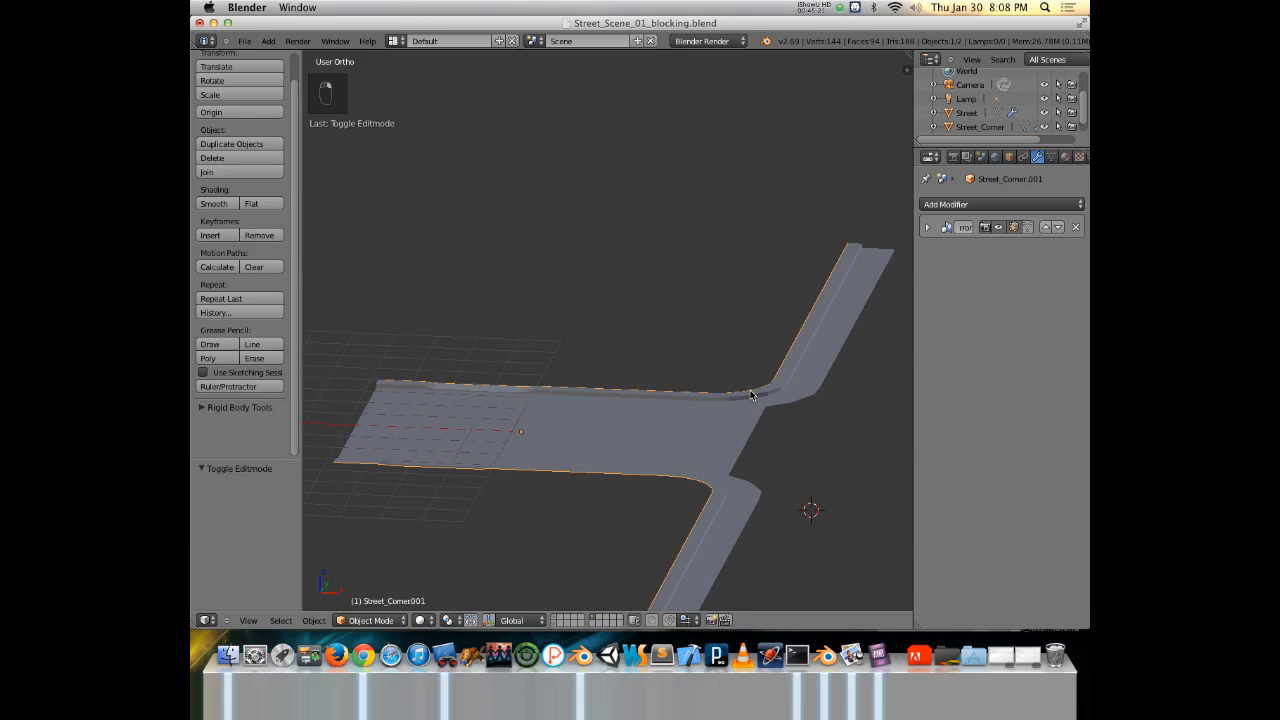
Display the scene in wireframe and remove the Mirror modifier from the separated edge object.
middle_click_drag(563, 360, 525, 370)
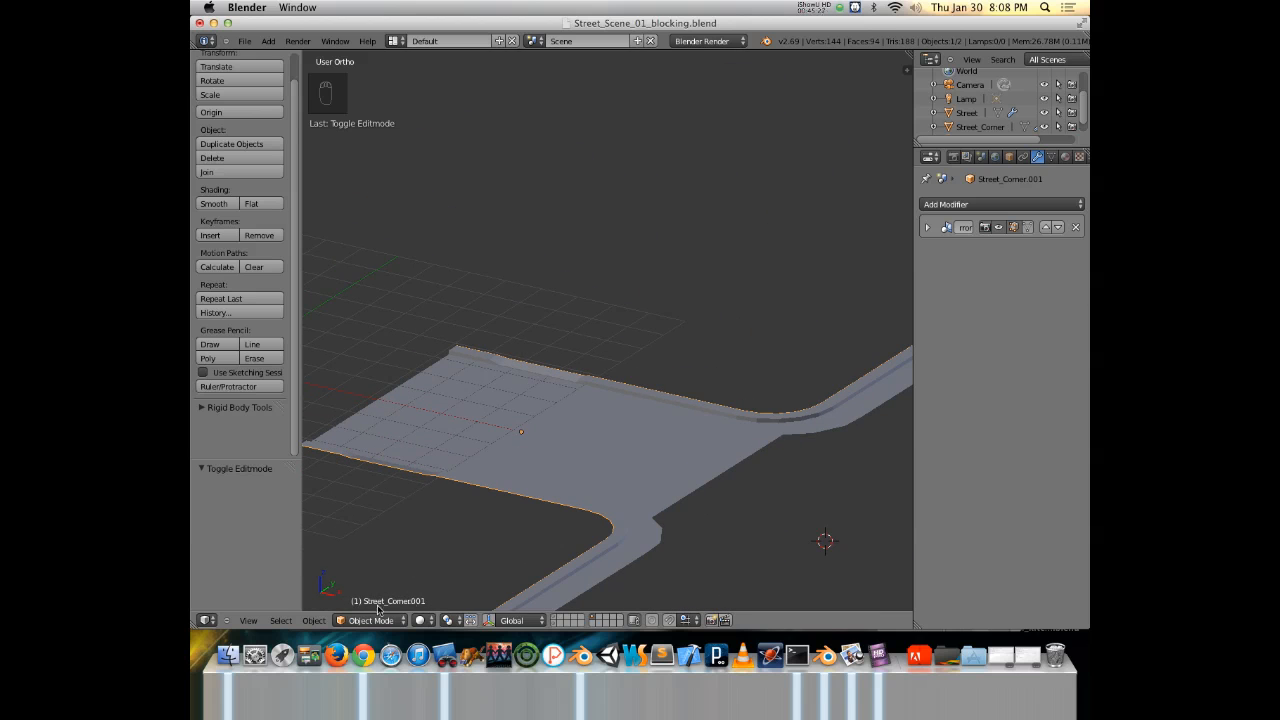
middle_click_drag(587, 501, 695, 497)
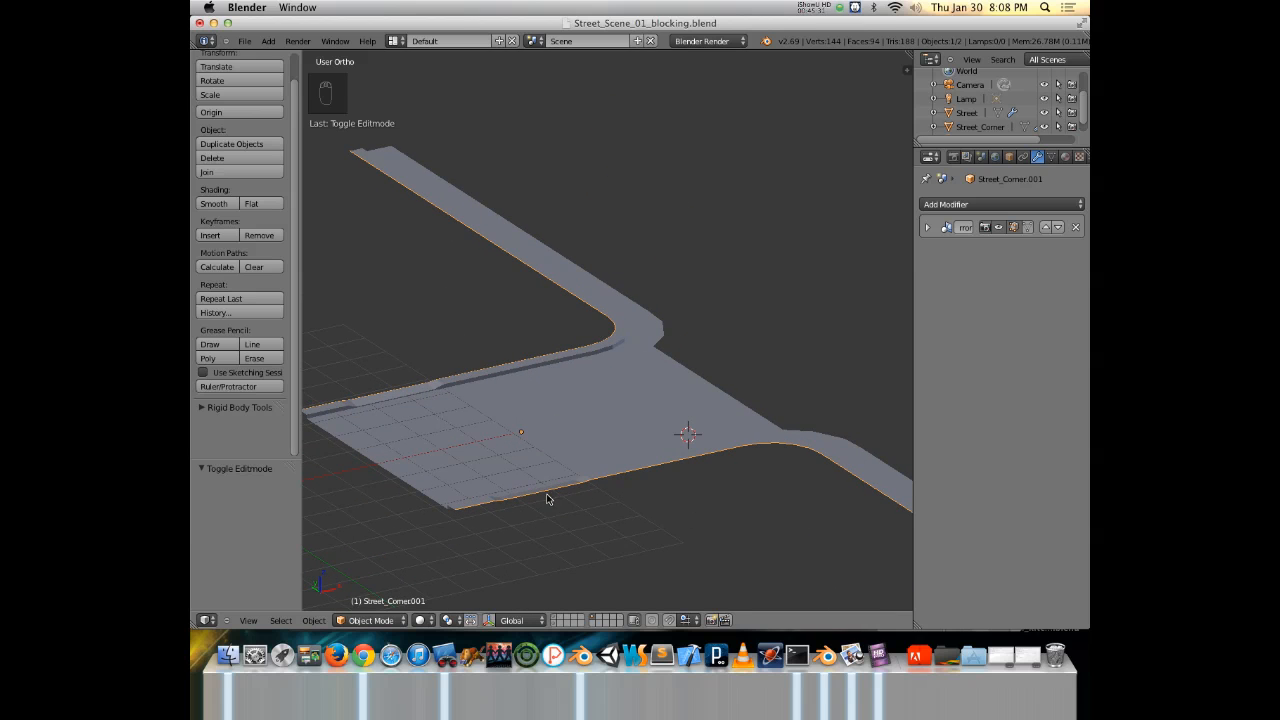
key("z")
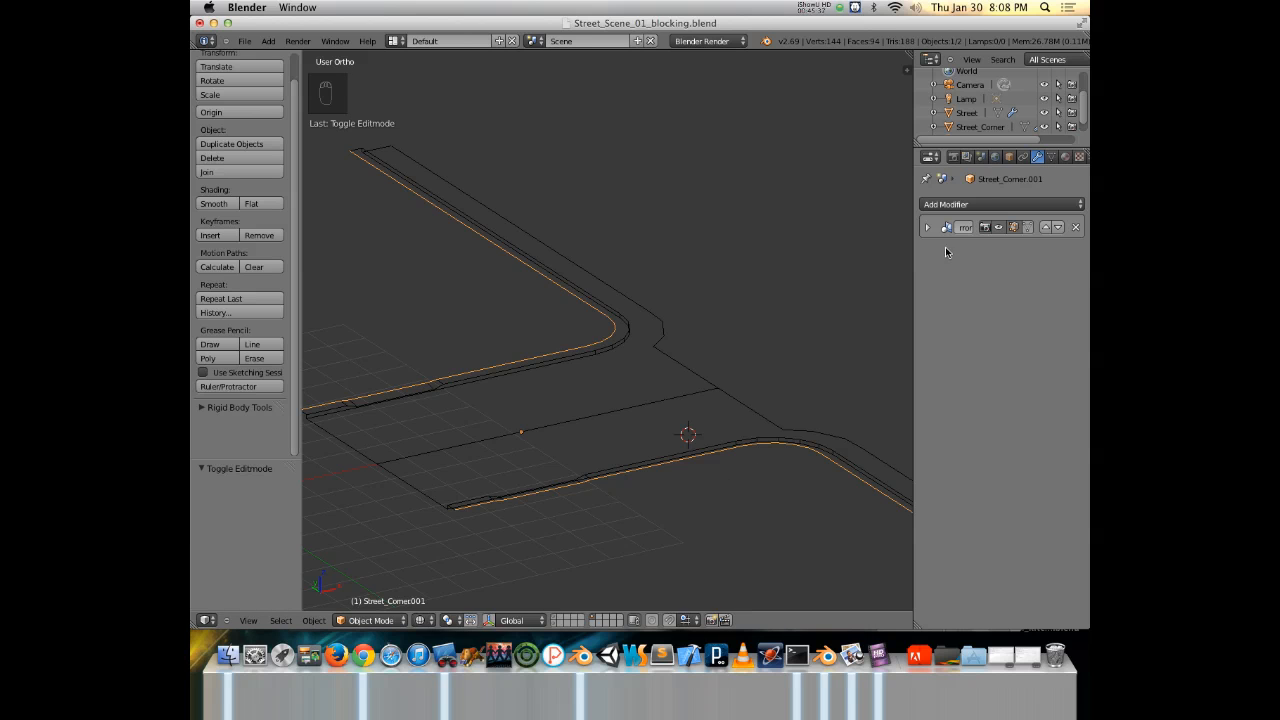
mouse_move(714, 355)
middle_mouse_down()
mouse_move(643, 366)
mouse_move(571, 328)
mouse_move(654, 355)
mouse_move(705, 339)
middle_mouse_up()
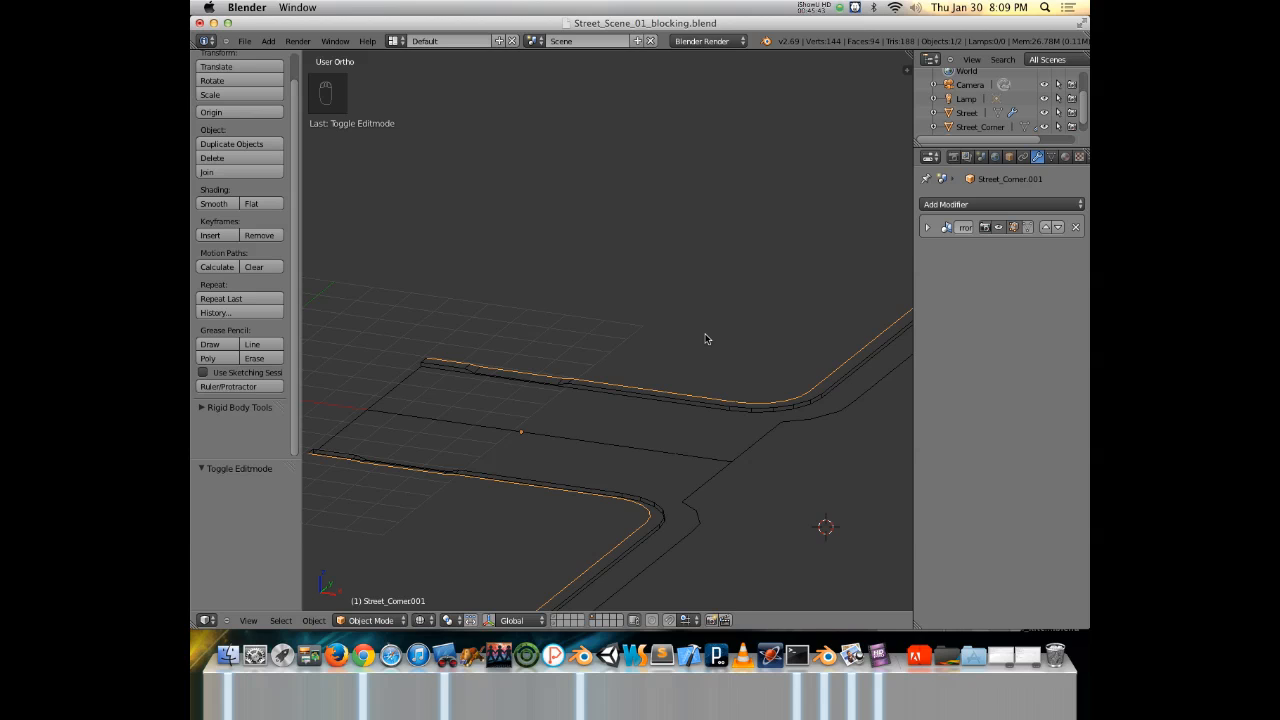
left_click(1076, 227)
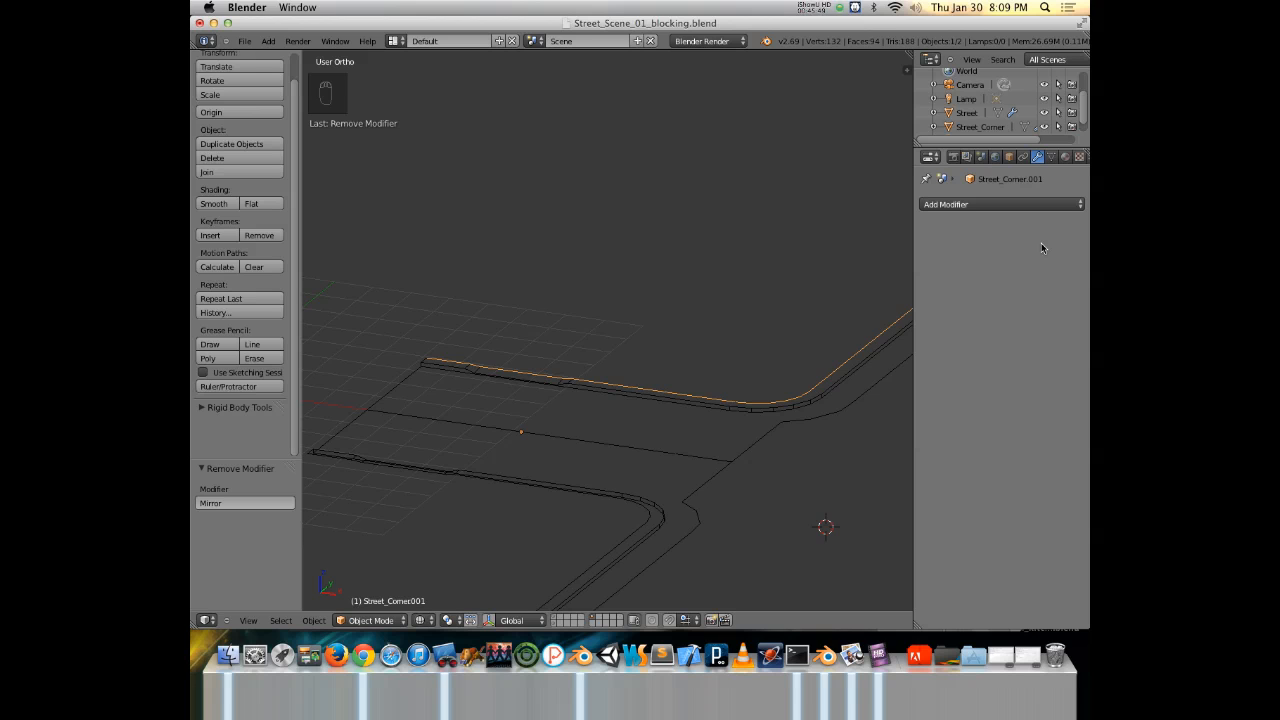
middle_click_drag(788, 274, 680, 340)
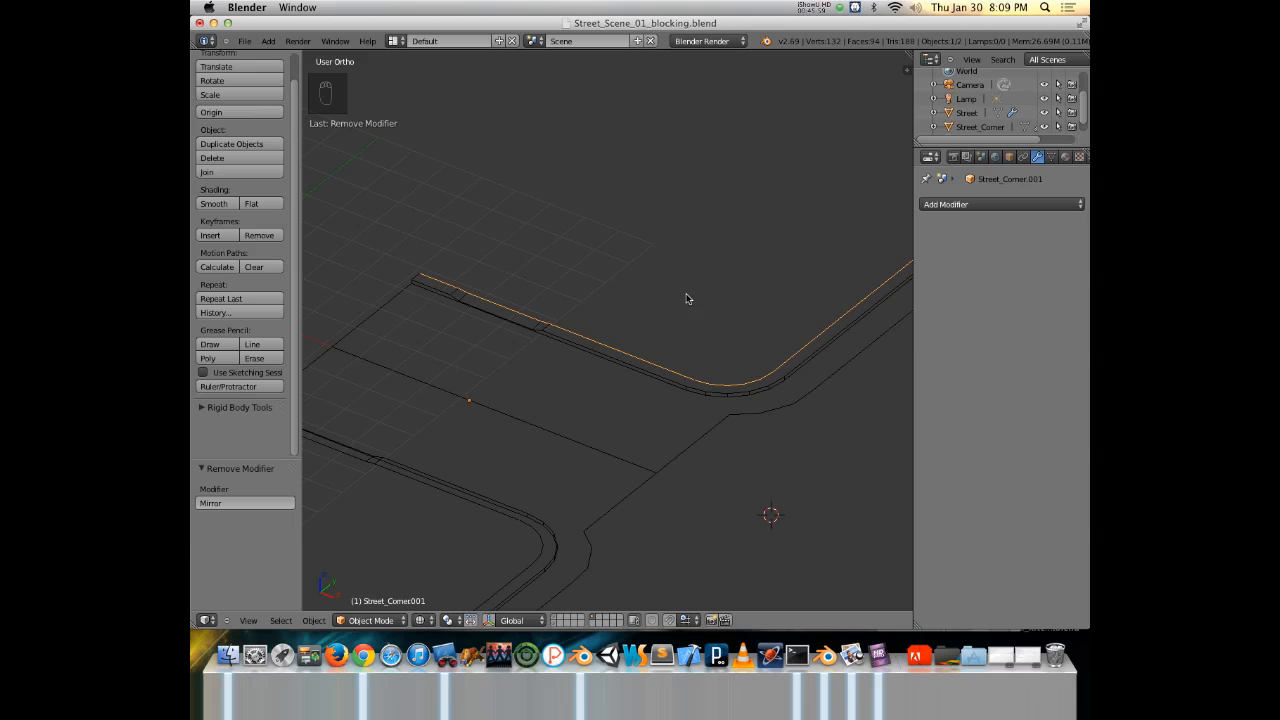
Rename the Street_Corner.001 object as Sidewalk.
scroll(940, 118, "down", 1)
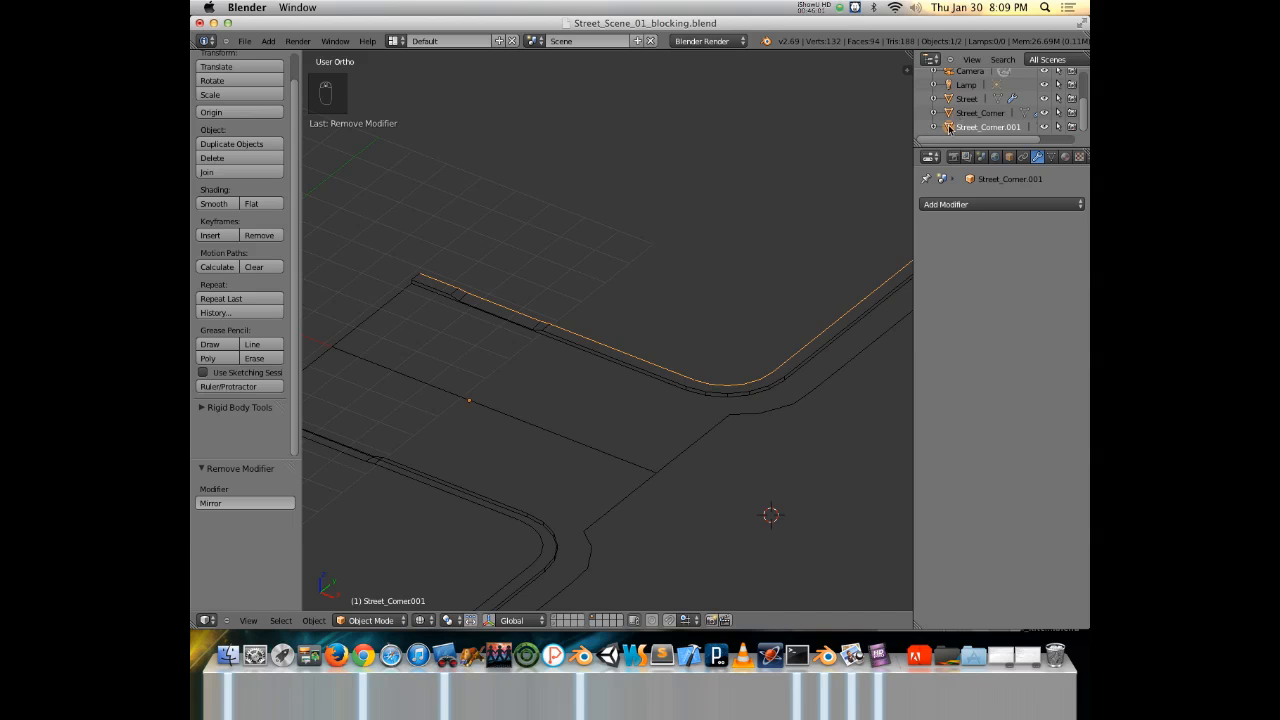
double_click(989, 128)
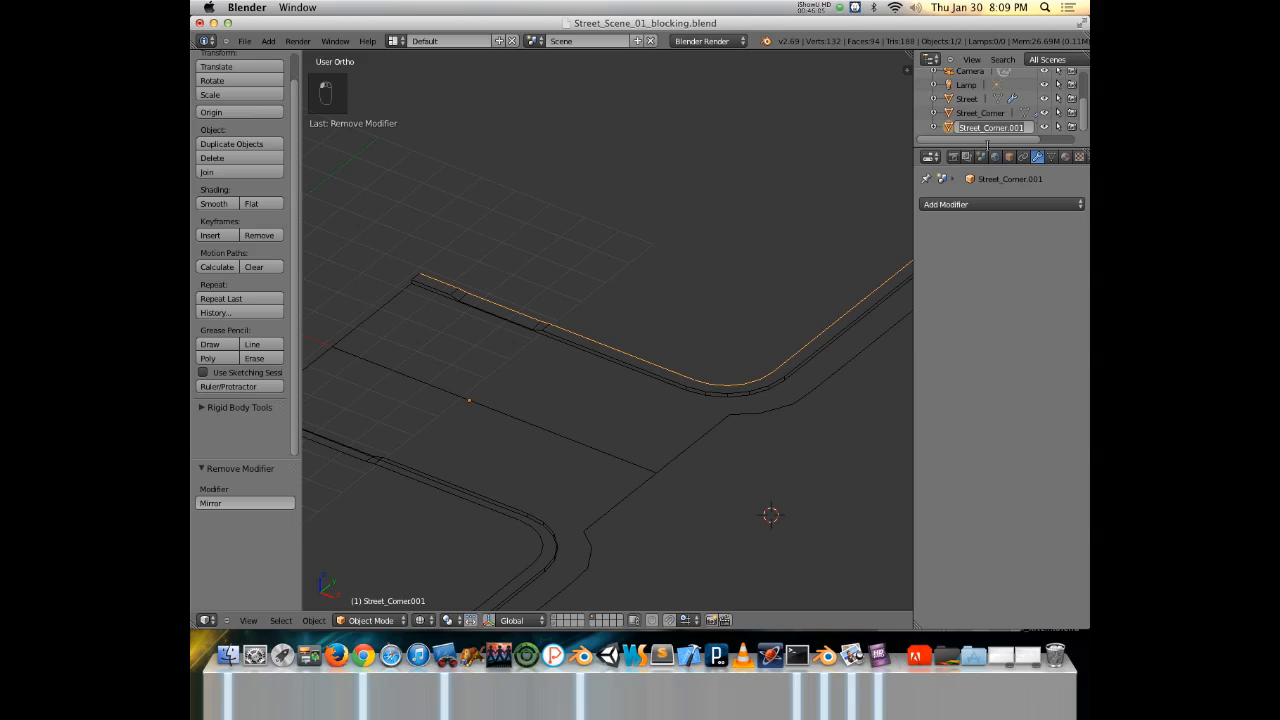
type("Sidewalk")
key("Return")
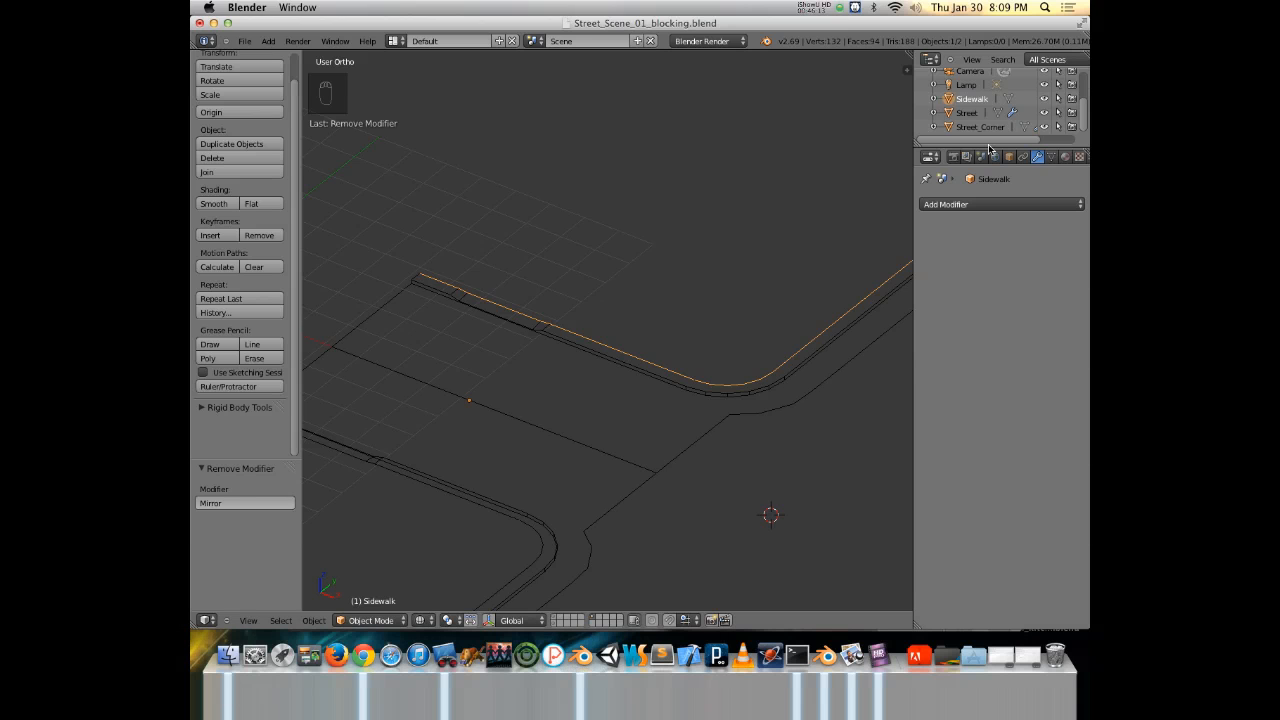
Move Sidewalk to the first layer, show that layer together with the Street object, and return to solid shading.
key("m")
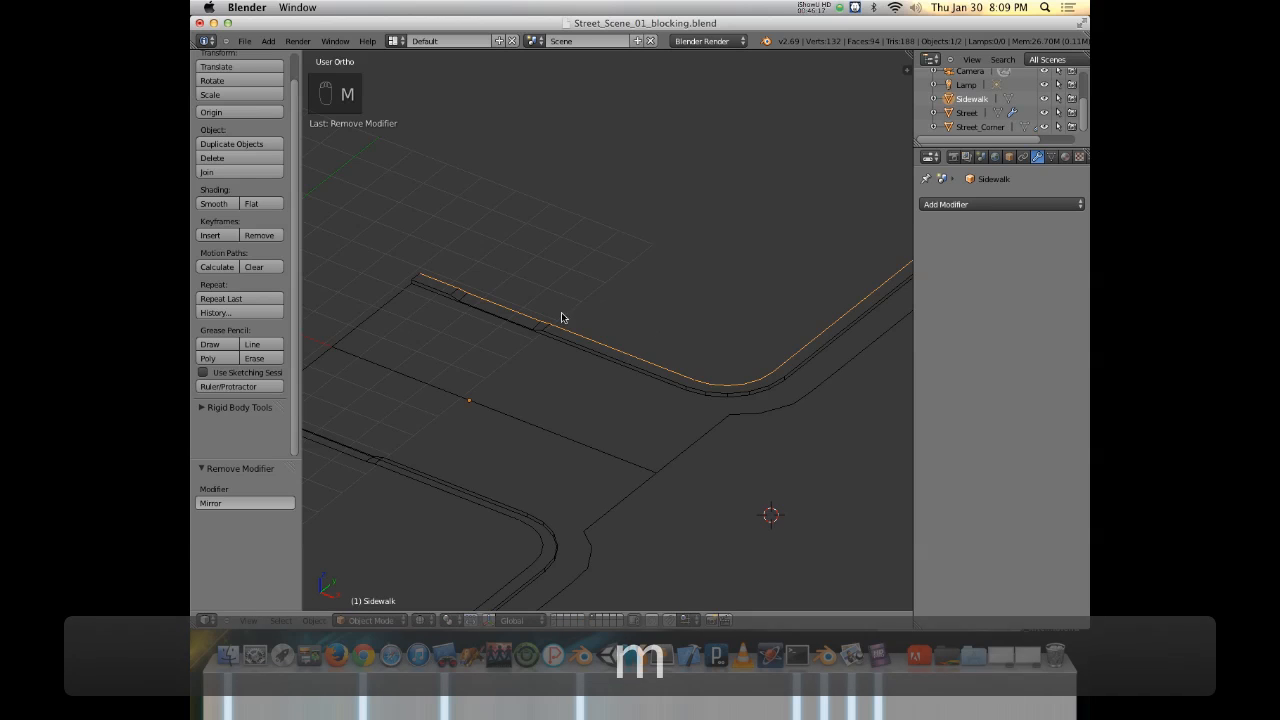
key("m")
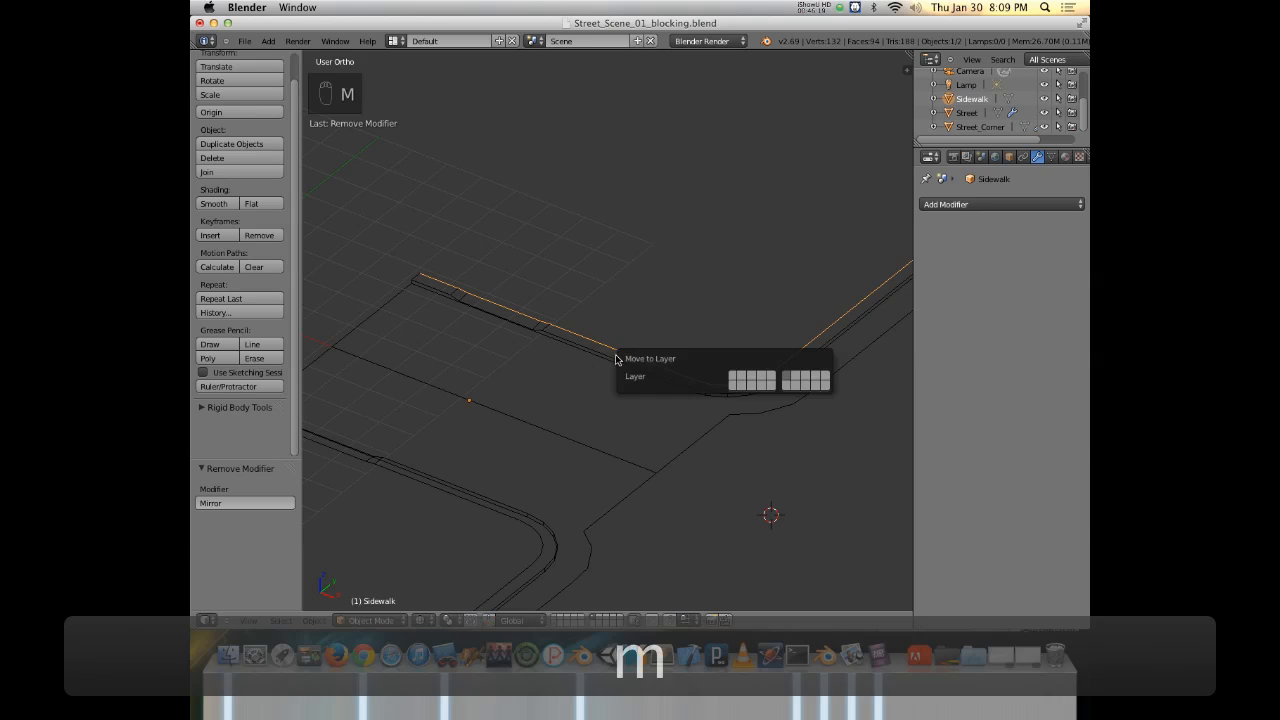
left_click(731, 378)
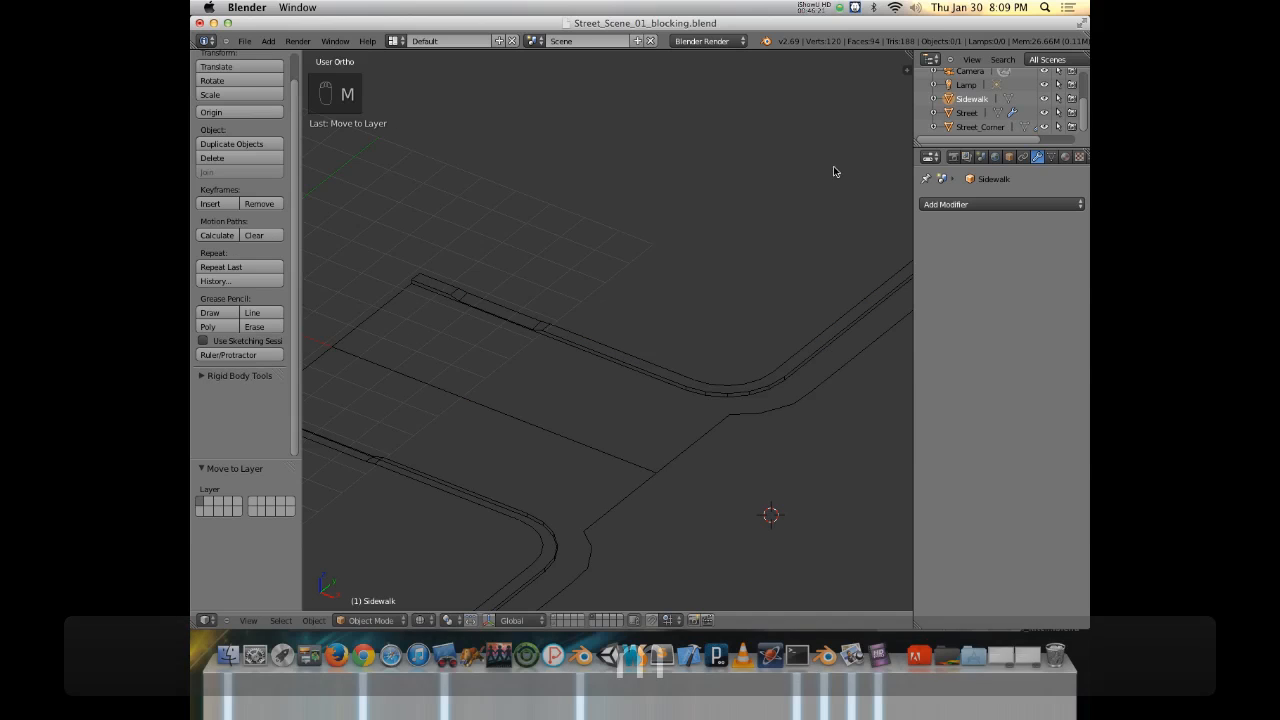
left_click(557, 617, "shift")
scroll(618, 390, "down", 3)
mouse_move(616, 390)
middle_mouse_down()
mouse_move(663, 366)
mouse_move(606, 347)
mouse_move(626, 289)
mouse_move(646, 323)
mouse_move(600, 249)
mouse_move(625, 489)
middle_mouse_up()
key("z")
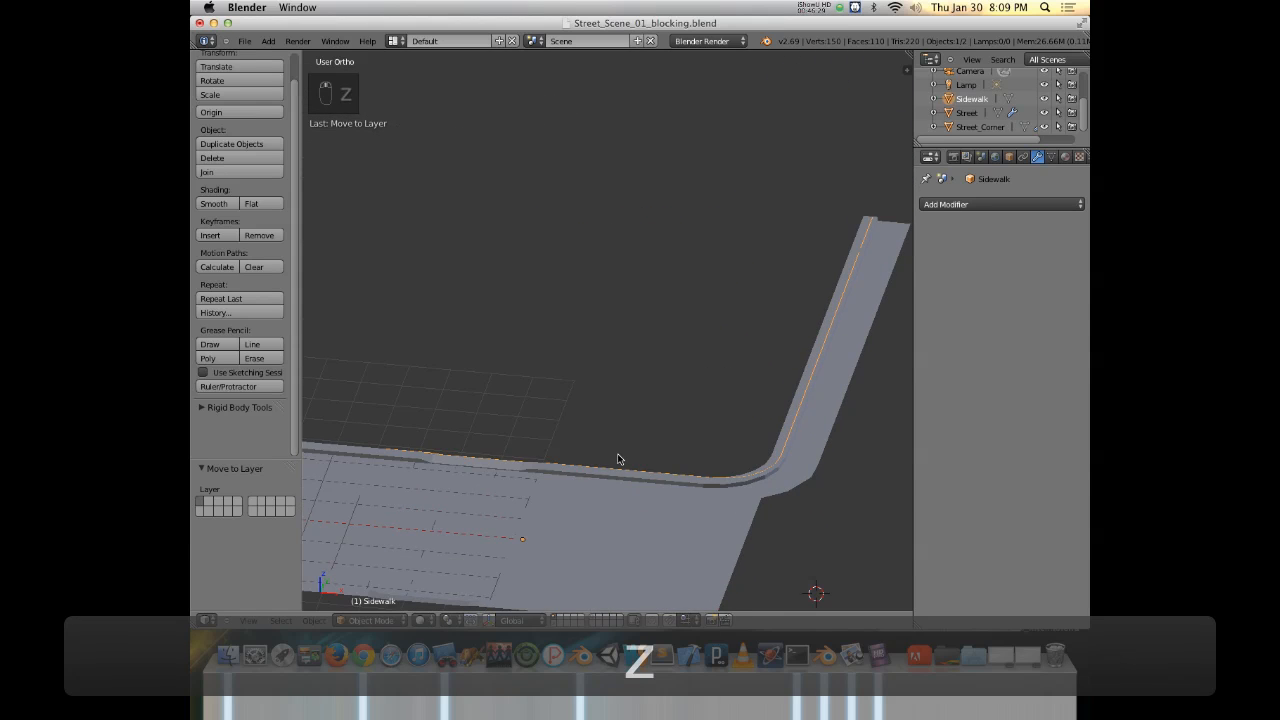
Enter Edit Mode on Sidewalk, switch to the top view, and select all of its vertices.
key("Tab")
middle_click_drag(662, 435, 672, 528)
middle_click_drag(641, 316, 449, 354)
middle_click_drag(530, 348, 701, 404, "shift")
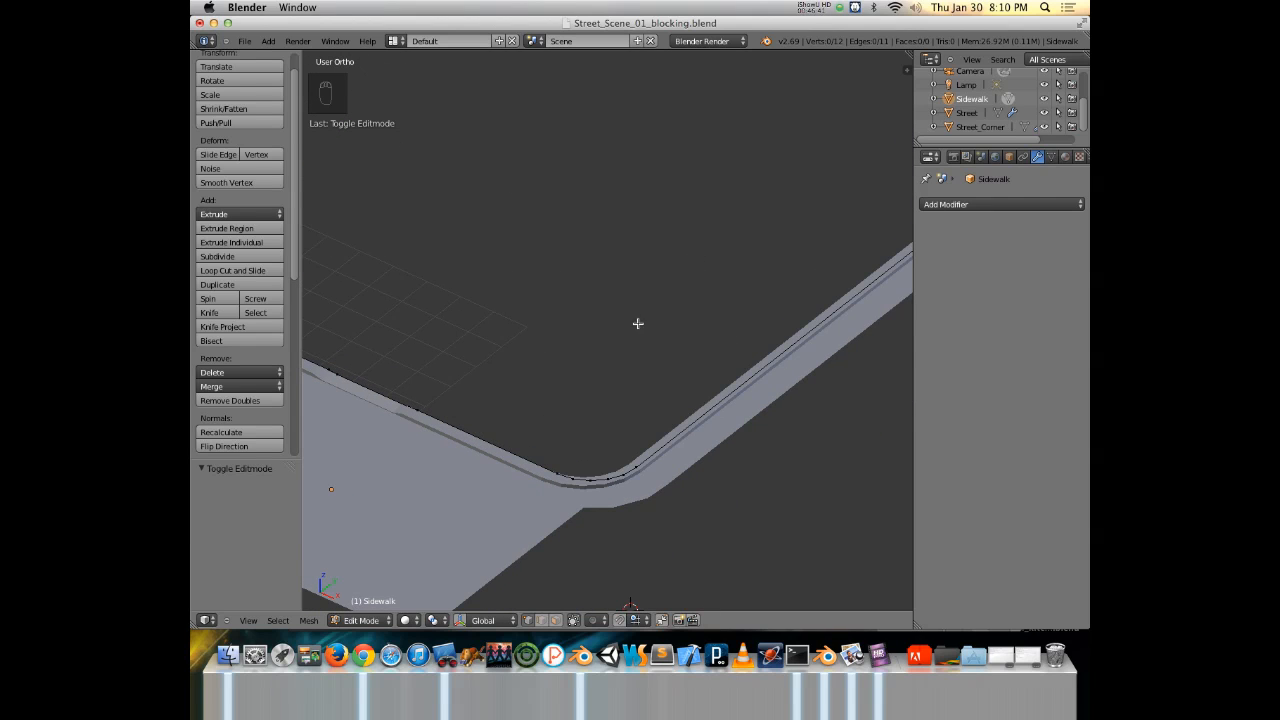
middle_click_drag(637, 323, 540, 349)
key("super")
middle_click_drag(560, 285, 786, 374)
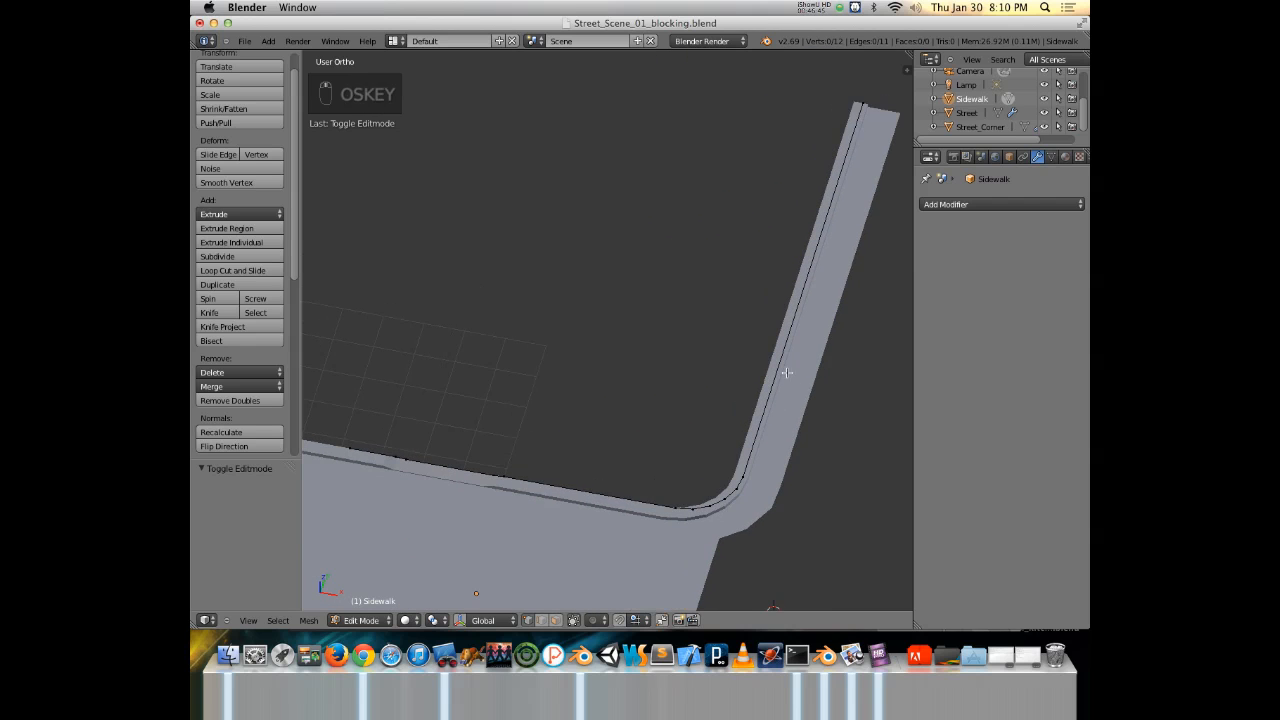
middle_click_drag(828, 216, 751, 214)
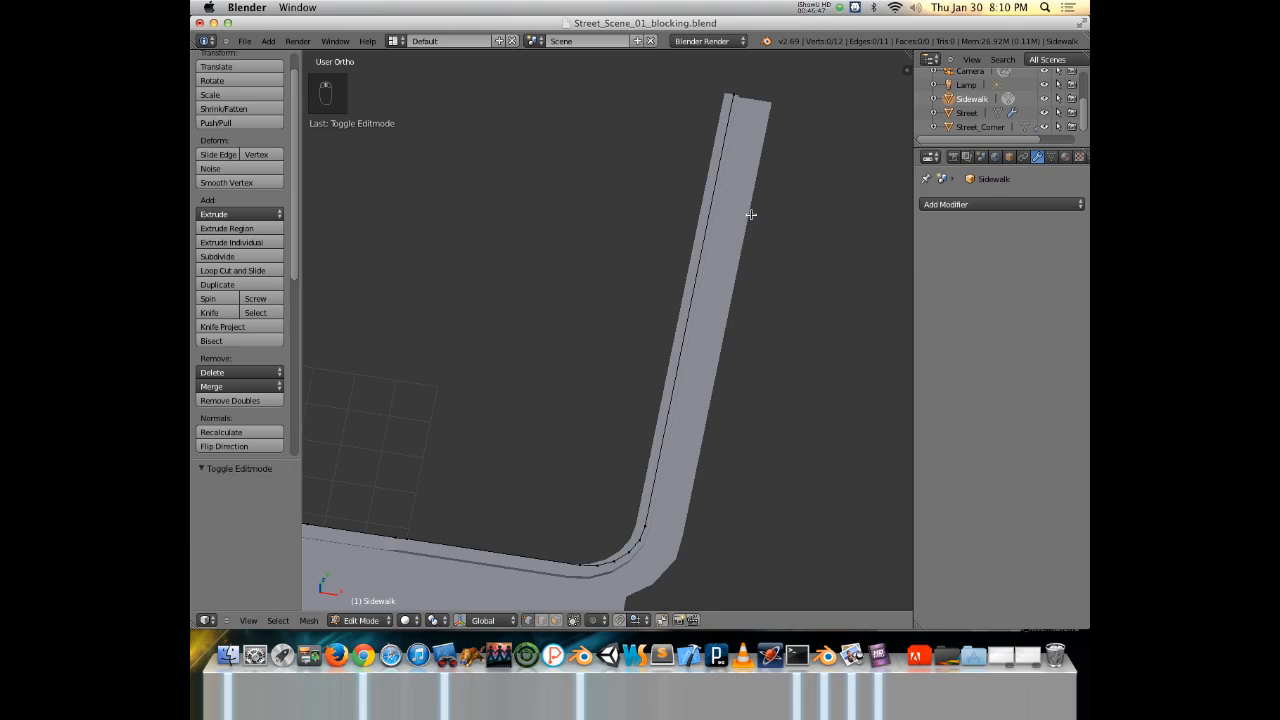
key("KP_7")
middle_click_drag(640, 210, 666, 322, "shift")
key("a")
Try to move the whole Sidewalk edge about 0.19 along negative X toward the outer border of the side street.
middle_click_drag(674, 86, 677, 336, "shift")
scroll(672, 306, "up", 5)
middle_click_drag(768, 200, 640, 436, "shift")
scroll(654, 239, "up", 3)
key("g")
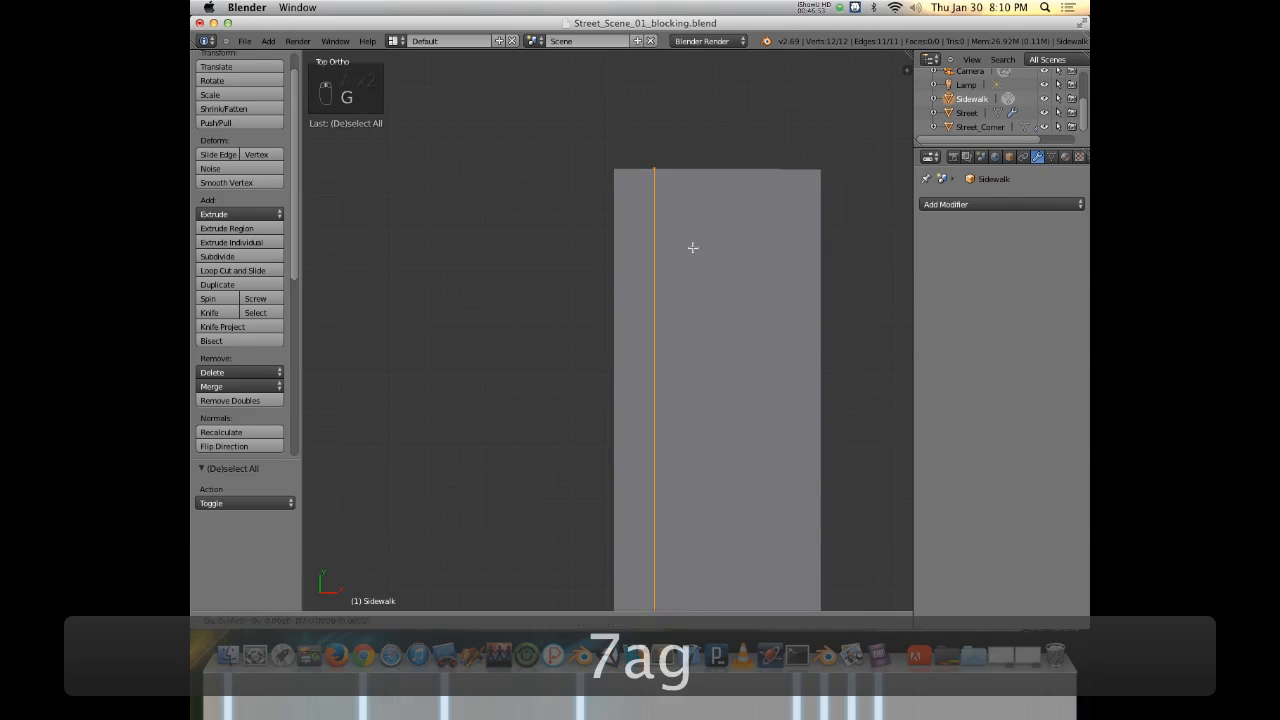
key("x")
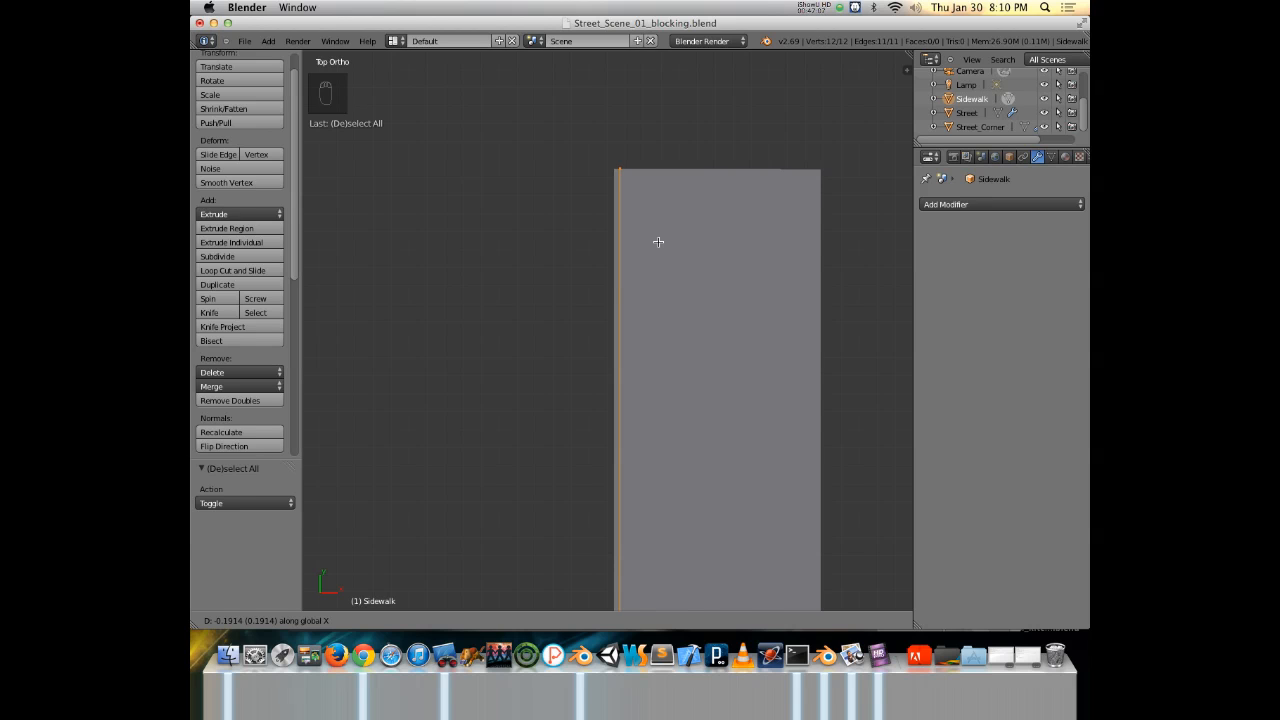
left_click(650, 183)
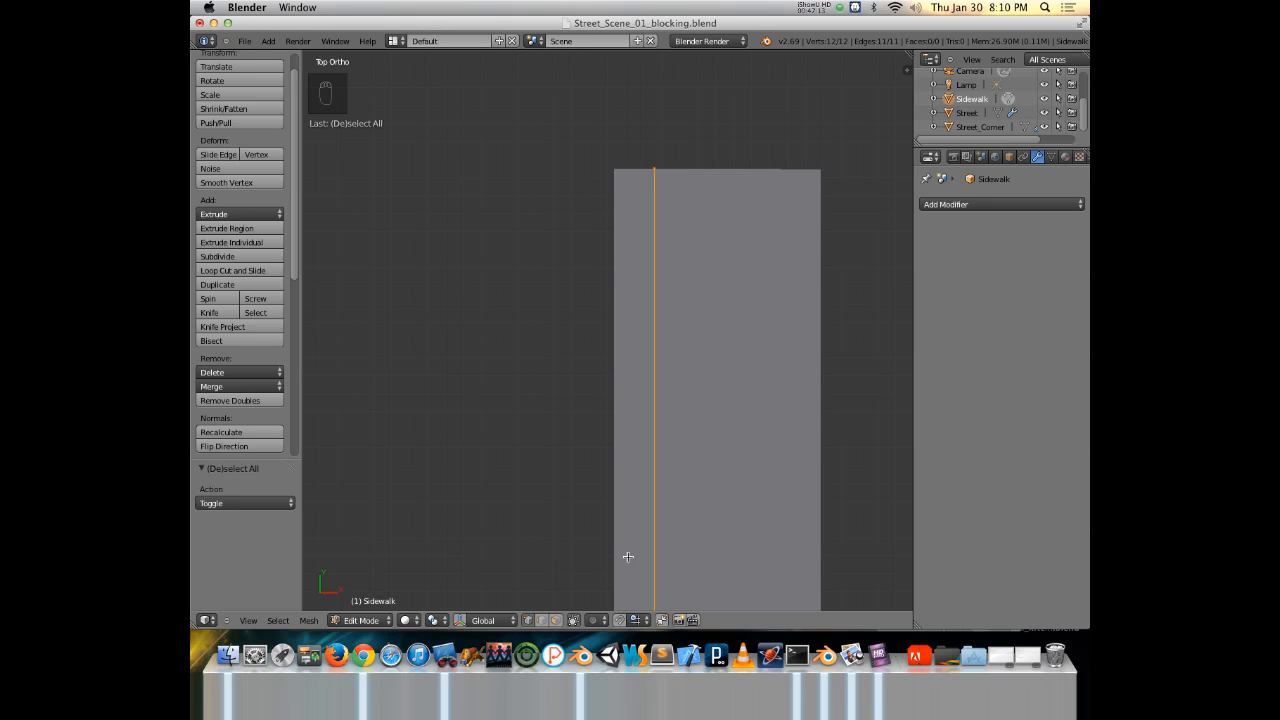
Turn on snapping and set the snap element to Vertex.
left_click(619, 620)
key("g")
key("x")
left_click(643, 622)
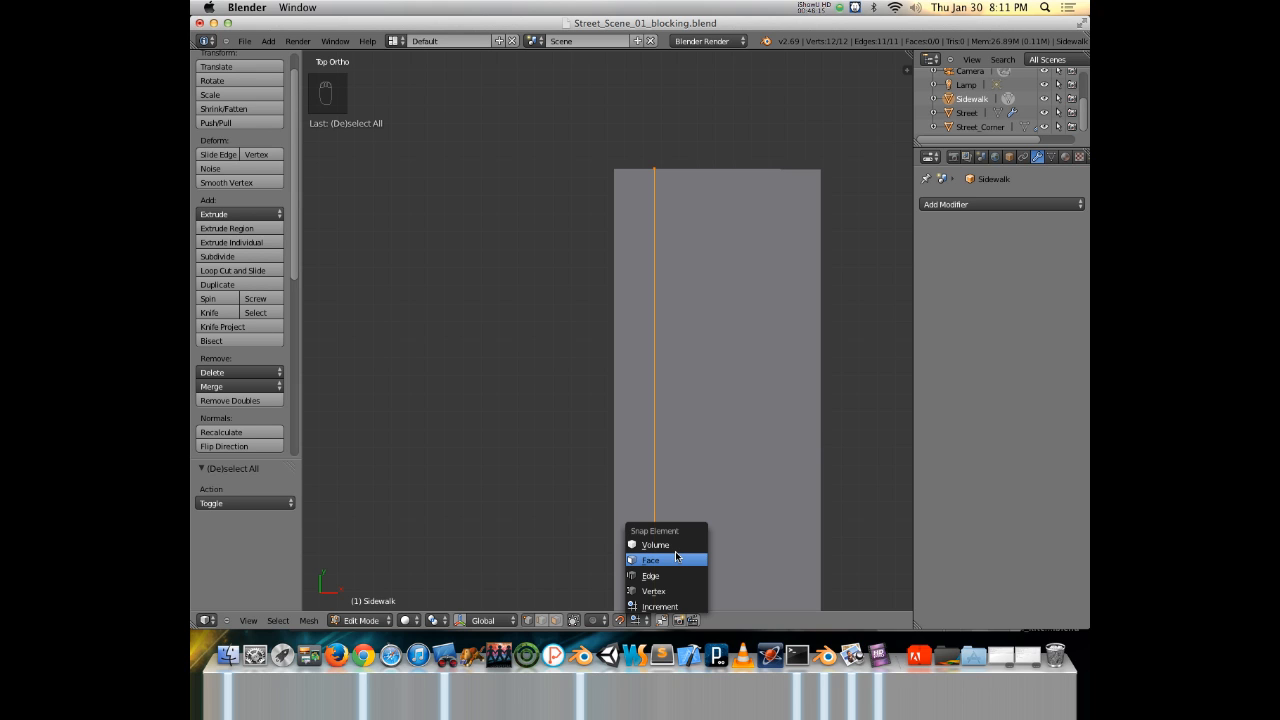
left_click(651, 588)
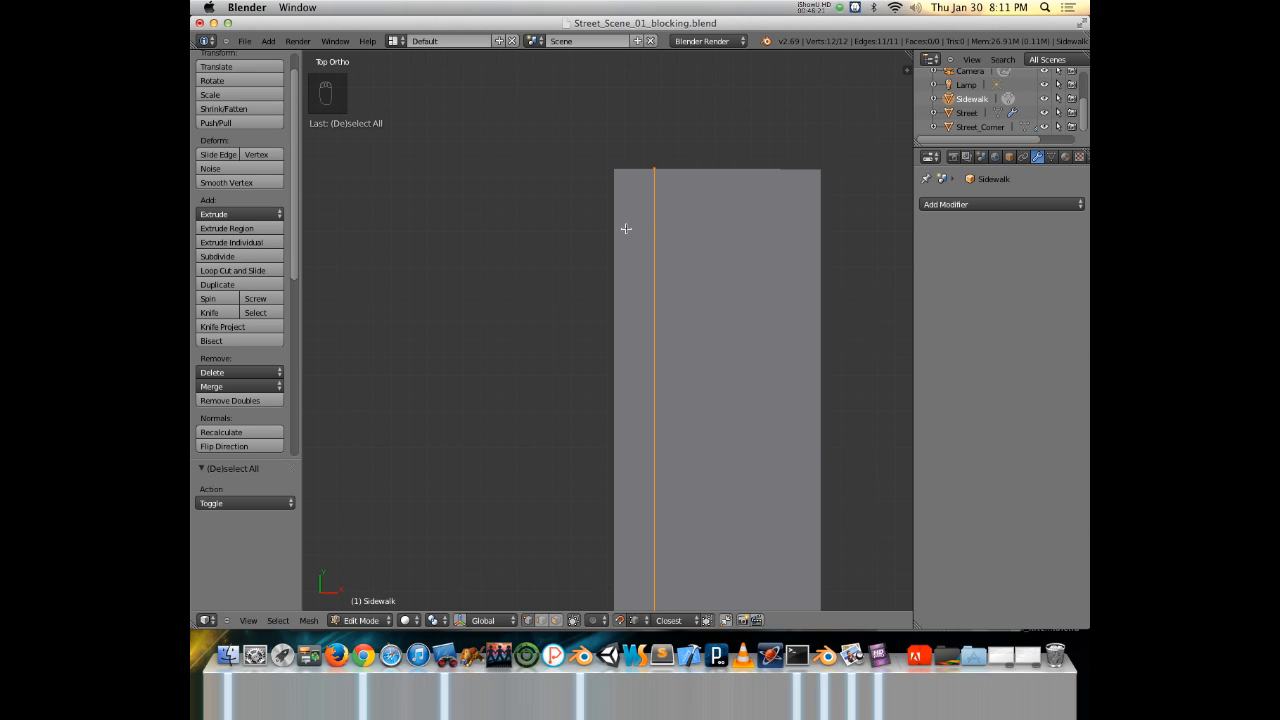
Move the whole Sidewalk edge about 0.22 along negative X, snapping it to the side street's outer corner vertex, and leave Edit Mode.
key("g")
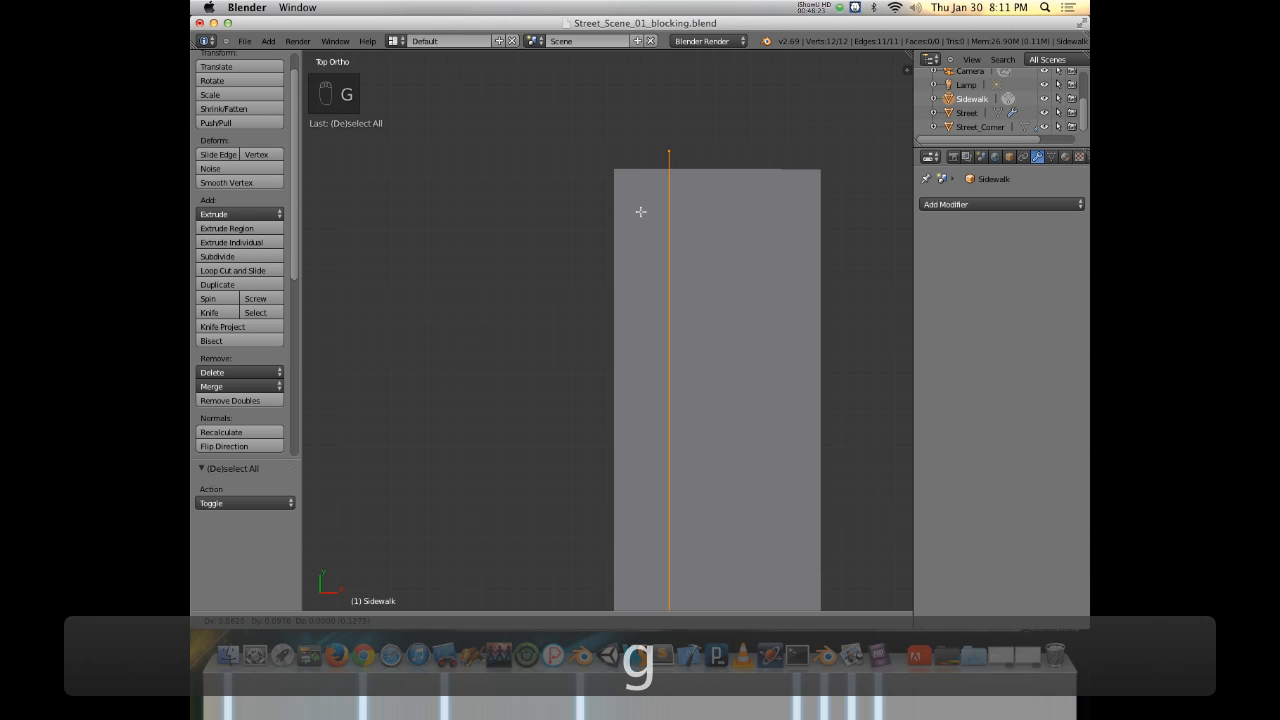
key("x")
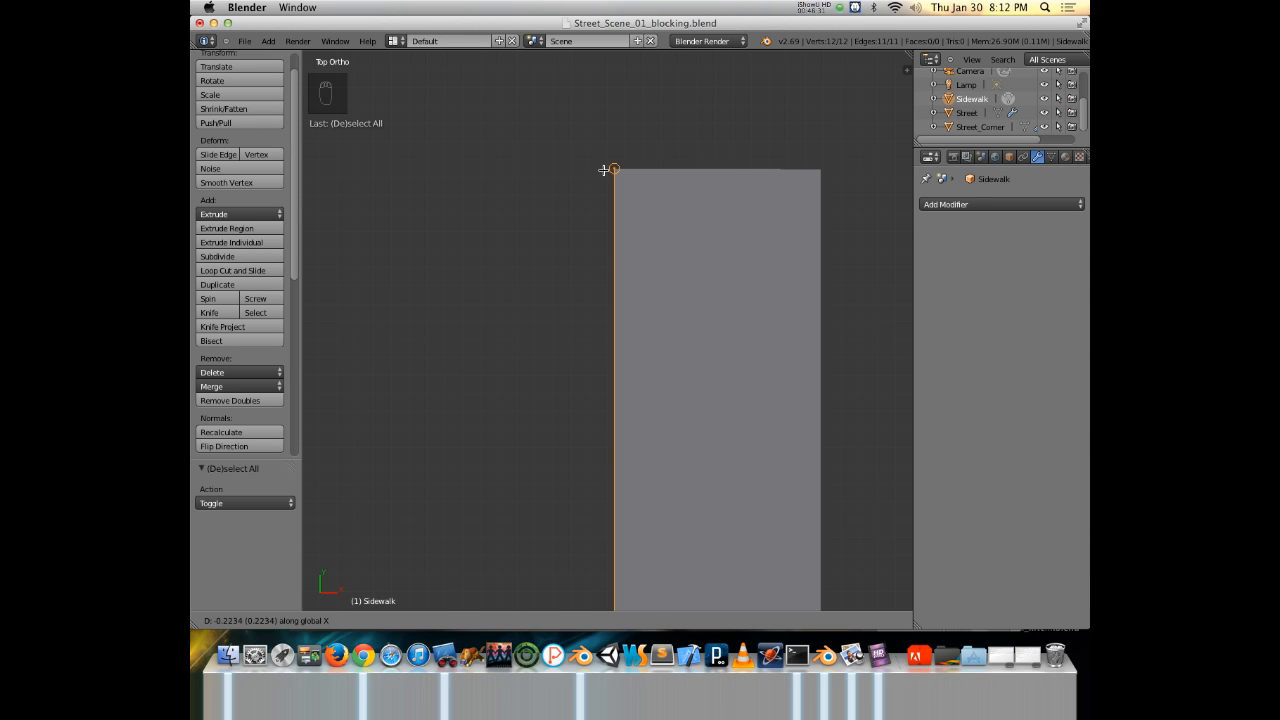
left_click(604, 171)
middle_click_drag(640, 383, 669, 309)
key("Tab")
Switch to the empty layer 2, center the 3D cursor at the origin, and add a plane for a snapping demonstration.
key("2")
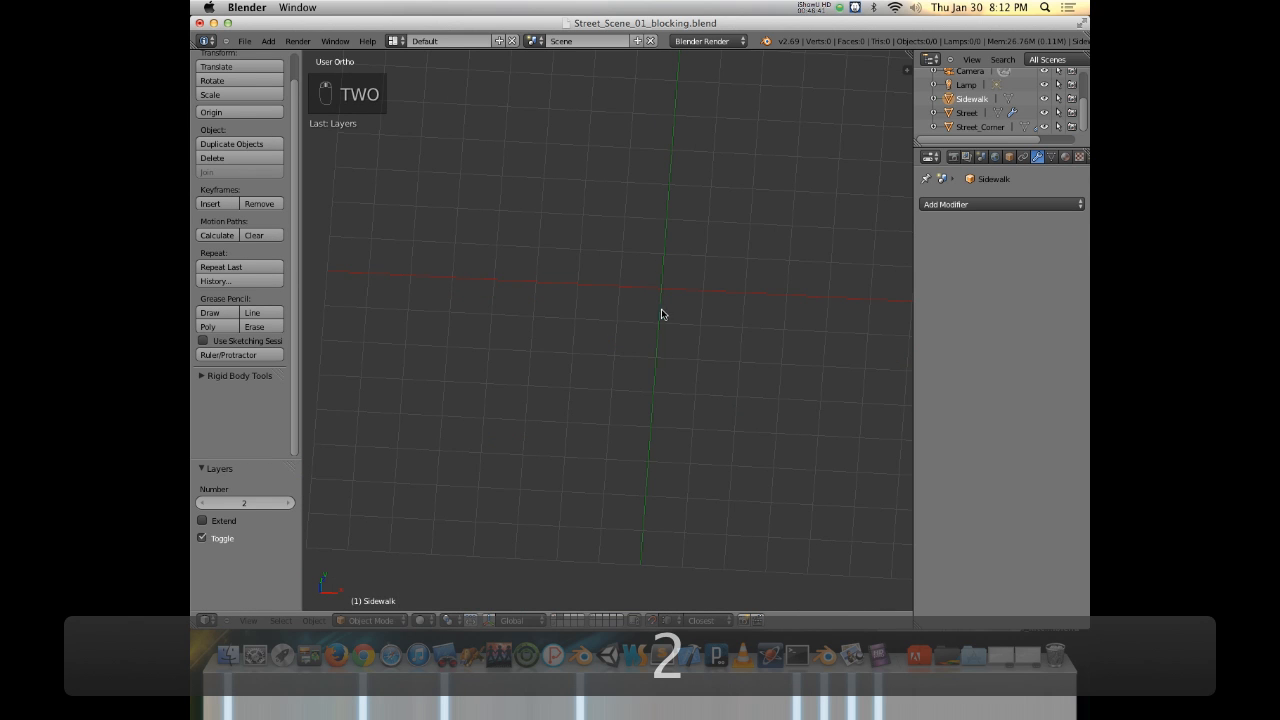
key("shift+c")
scroll(698, 284, "up", 3)
middle_click_drag(783, 262, 658, 318, "shift")
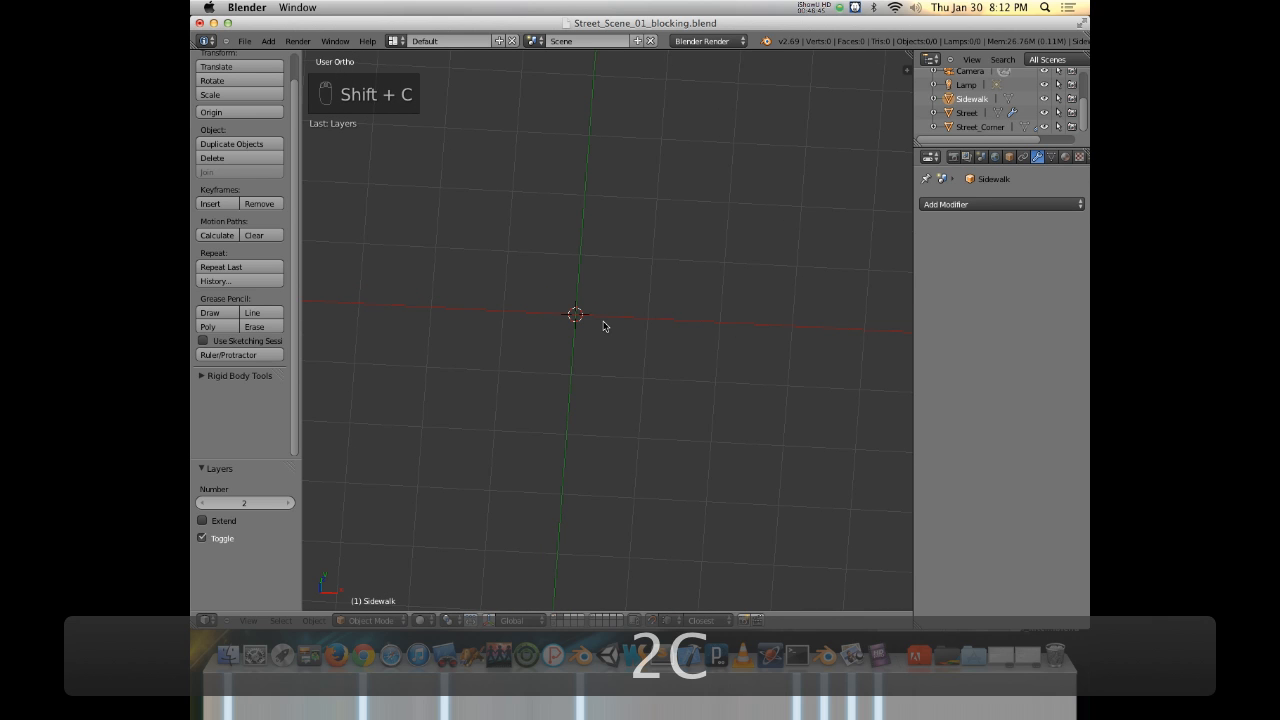
key("shift+a")
left_click(665, 323)
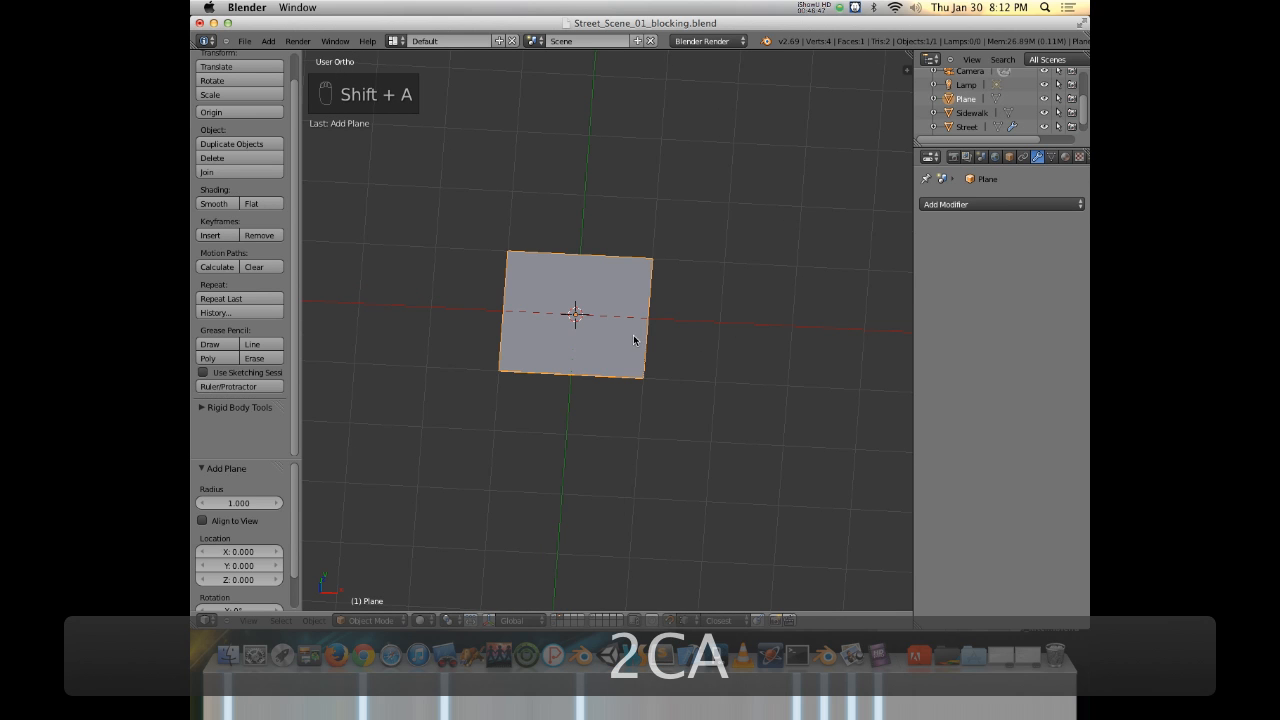
Duplicate the plane's face in Edit Mode from the top view, offsetting the copy about 2.68 in X and 0.35 in Y.
key("Tab")
key("7")
key("shift+d")
left_click(756, 322)
middle_click_drag(754, 326, 754, 241, "shift")
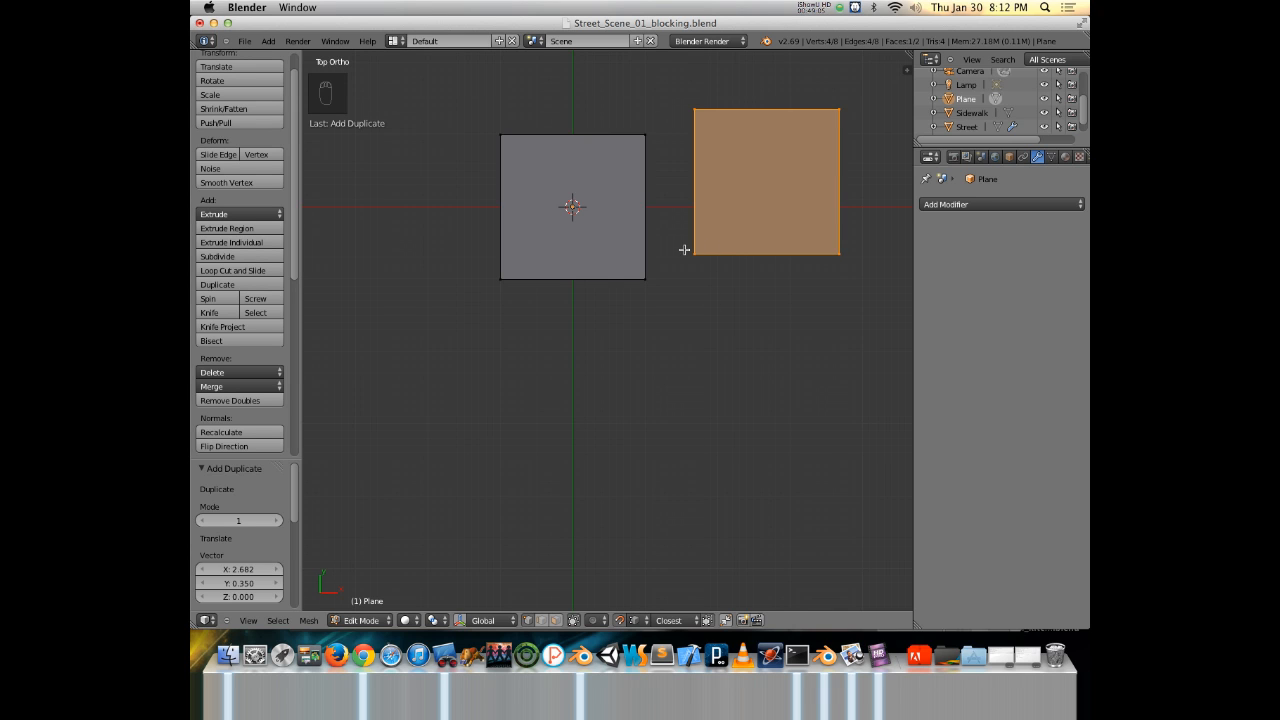
Move the duplicated face up about 1.53 in Y and snap its lower corner vertex to the original square's nearest upper corner.
key("g")
right_click(640, 287)
key("g")
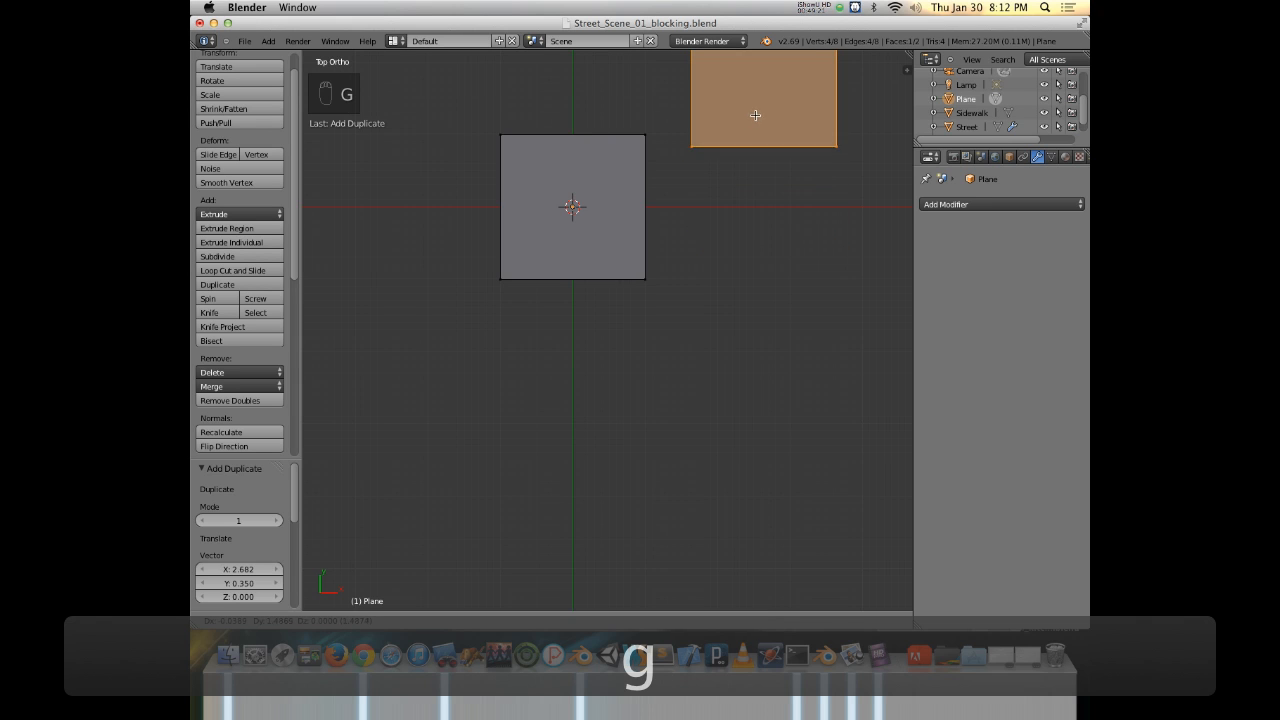
left_click(758, 112)
middle_click_drag(714, 223, 680, 379, "shift")
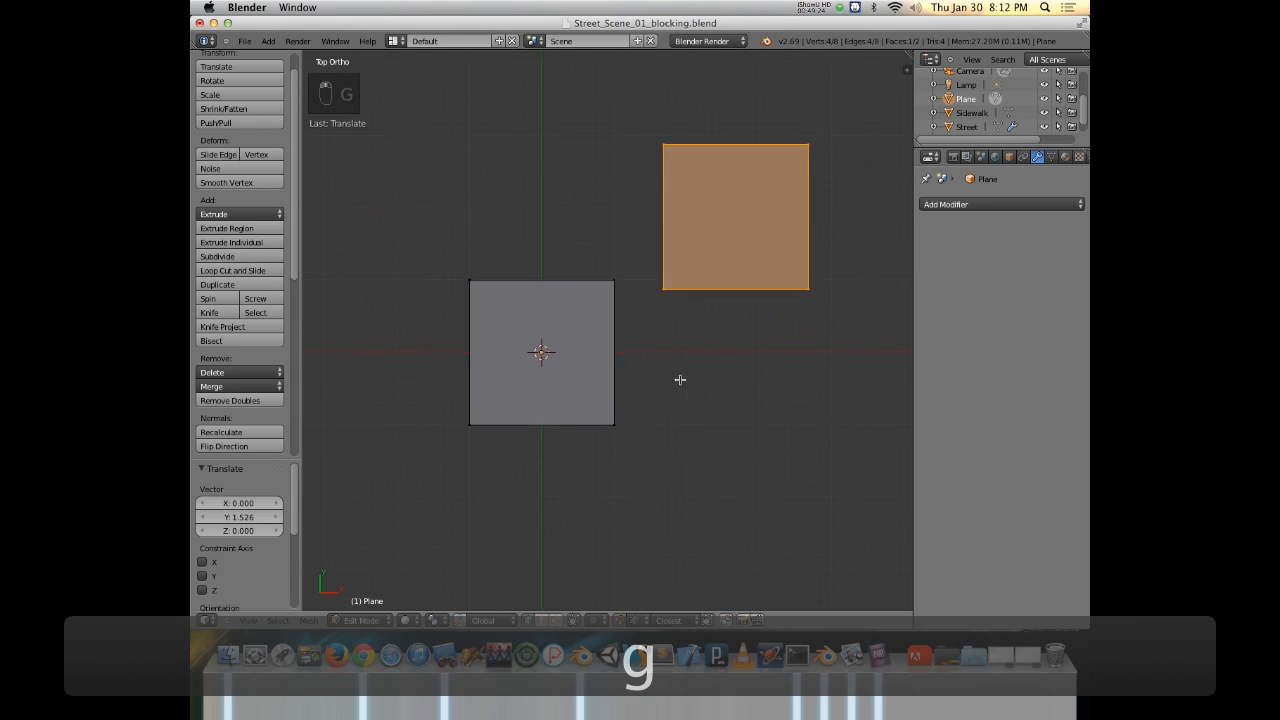
key("g")
left_click(621, 280)
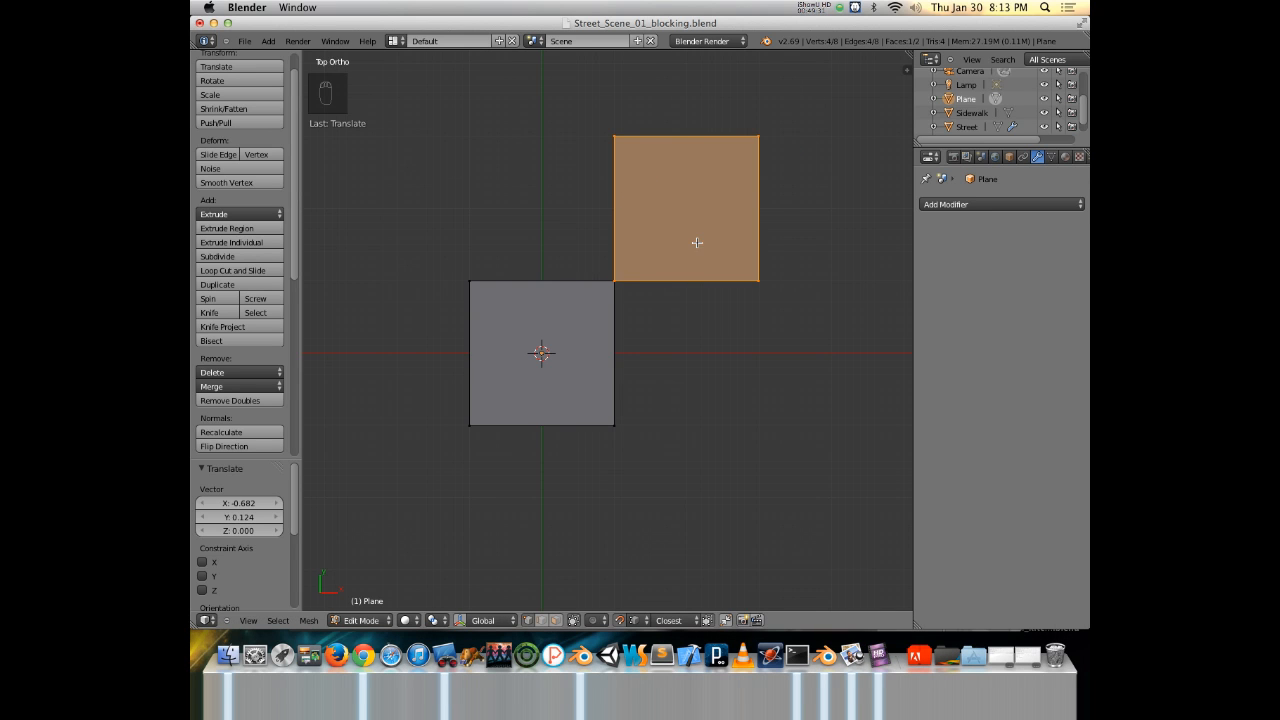
Move the duplicated face freely about -1.05 in X and 0.11 in Y, and try snapping it onto the original's upper edge.
key("g")
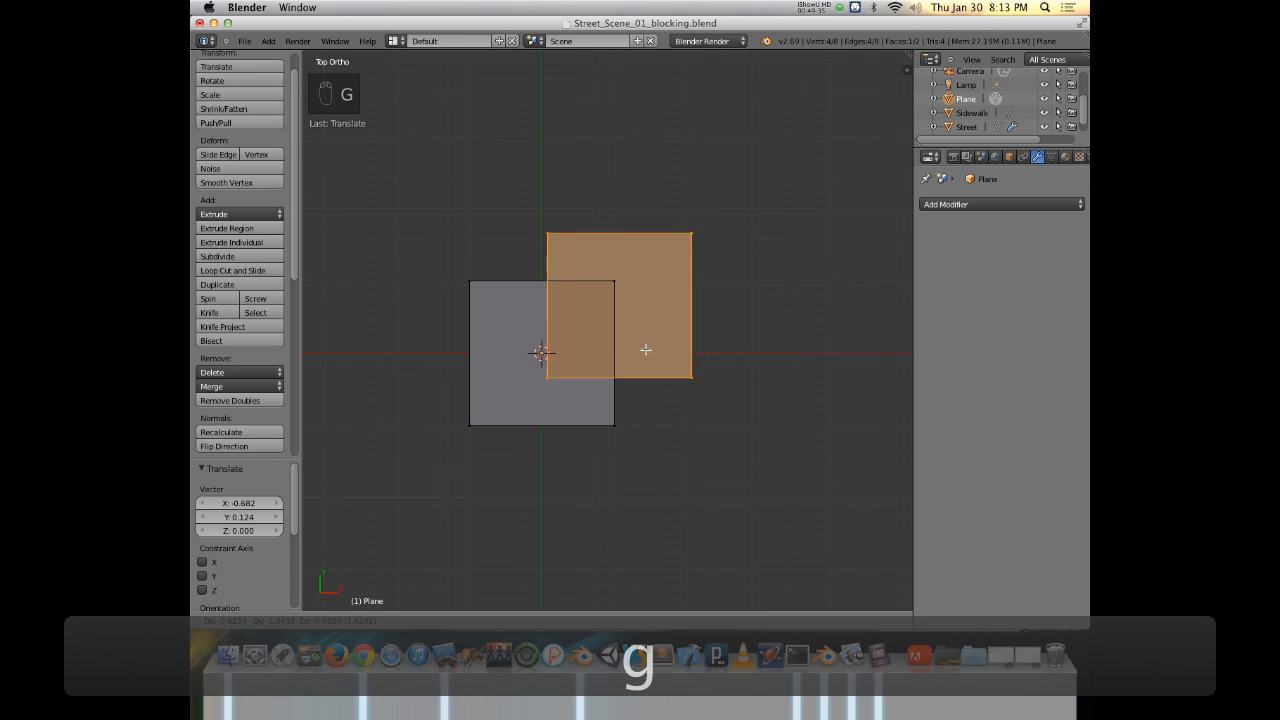
left_click(625, 257)
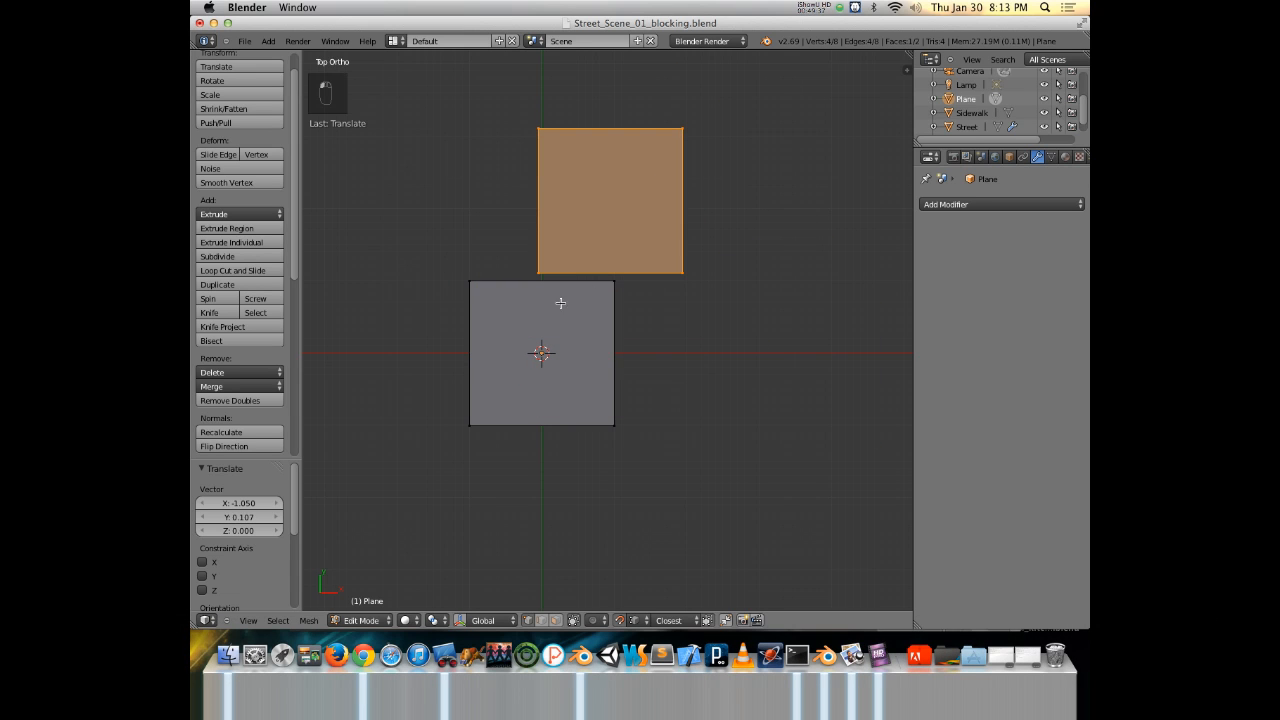
key("g")
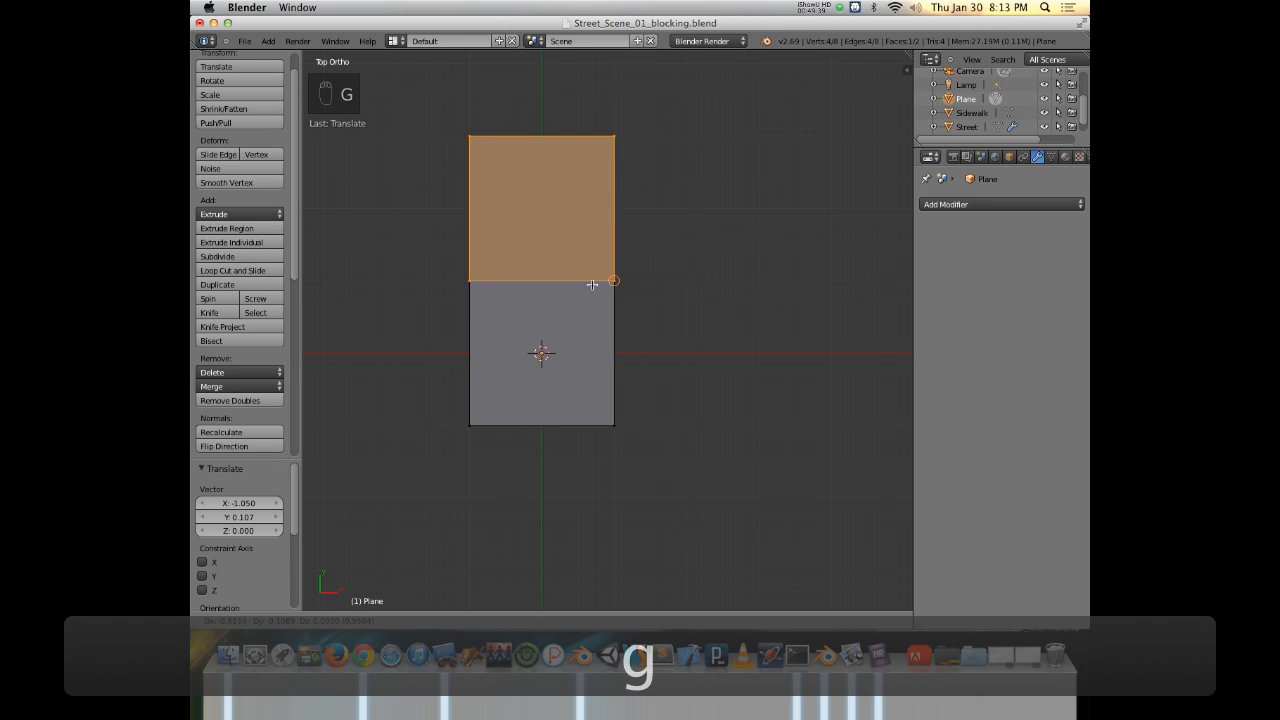
right_click(733, 261)
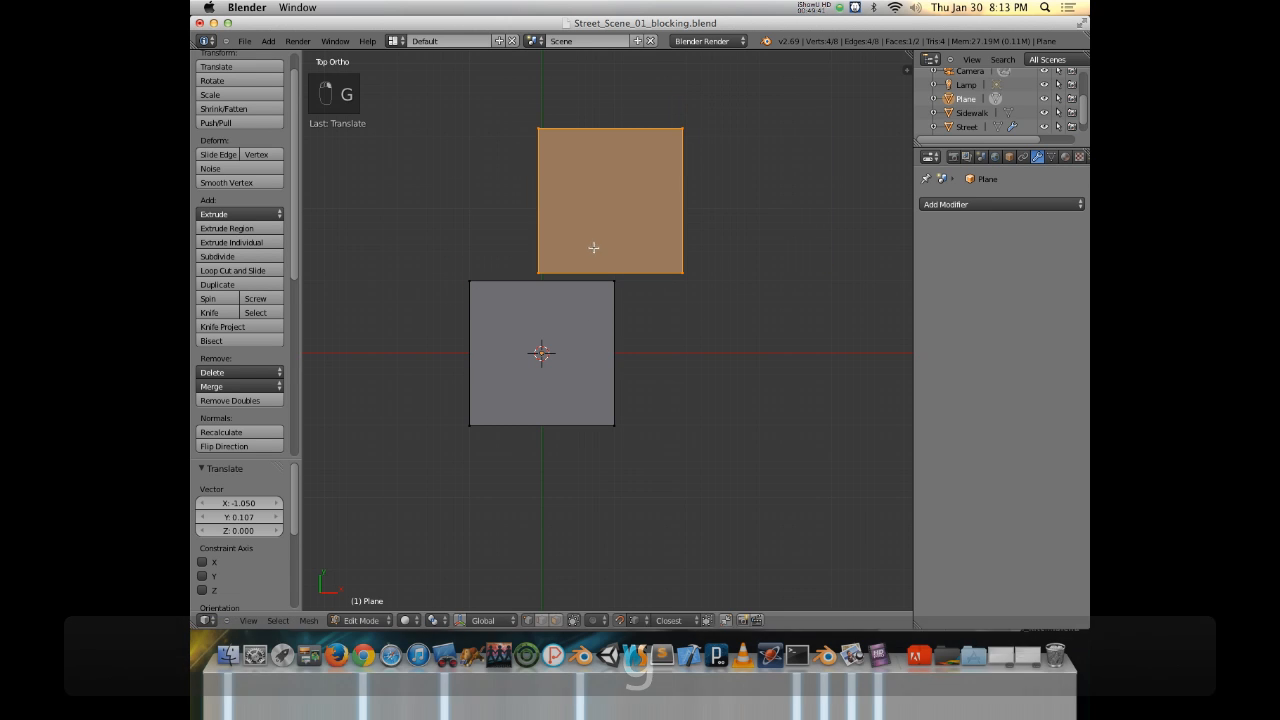
Turn off snapping and move the duplicated face about 2.19 in X and -2.19 in Y.
left_click(621, 620)
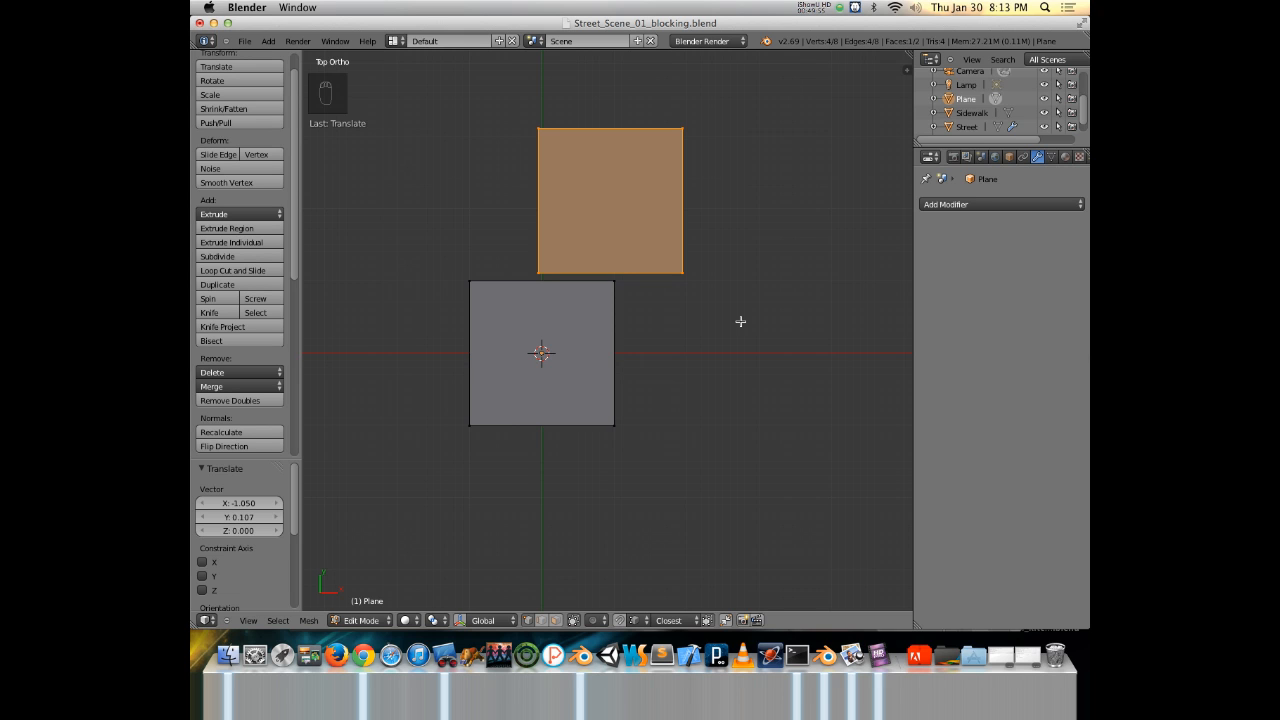
key("g")
left_click(725, 372)
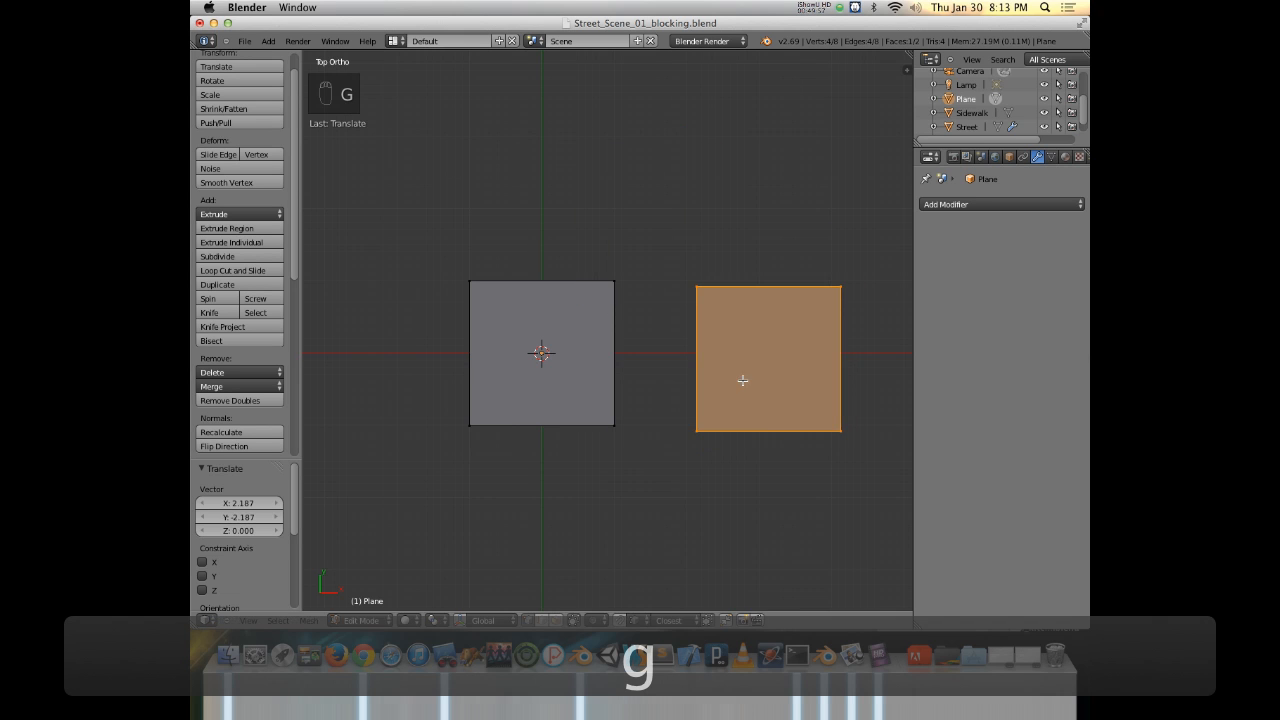
Move the duplicated face against the original square's adjacent side with temporary vertex snapping, about -1.14 in X and 0.08 in Y.
key("g")
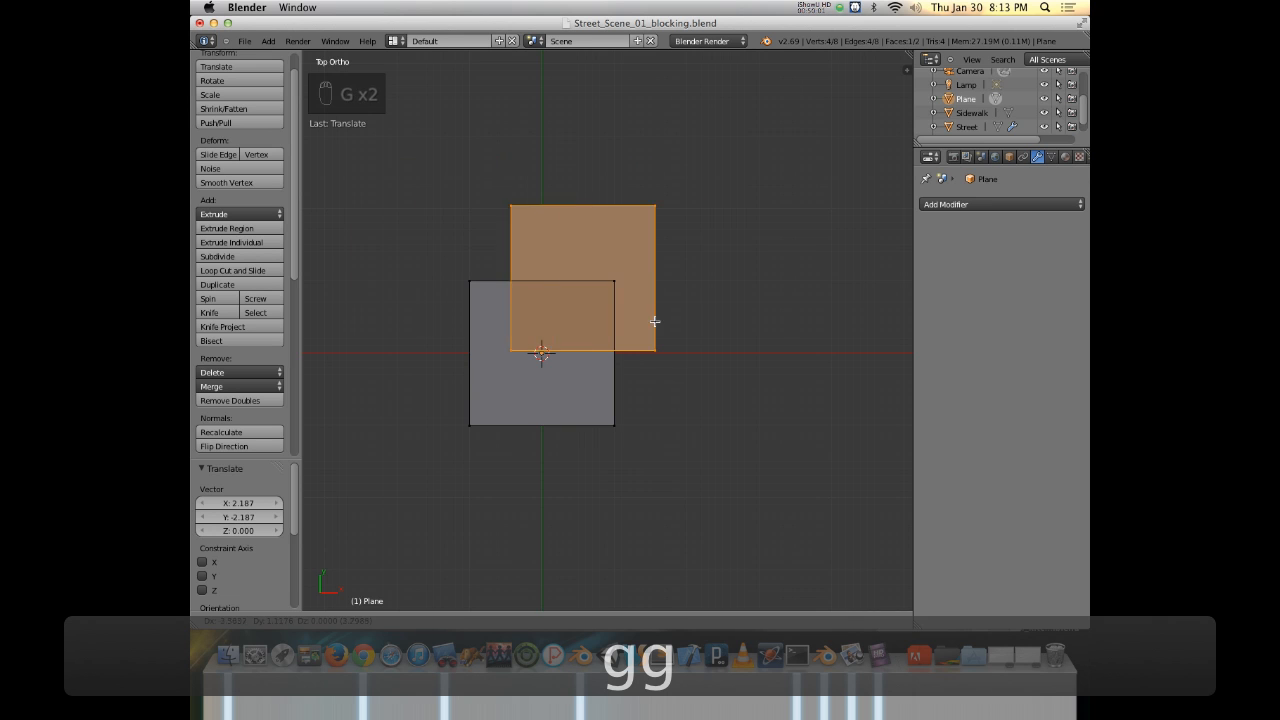
right_click(680, 298)
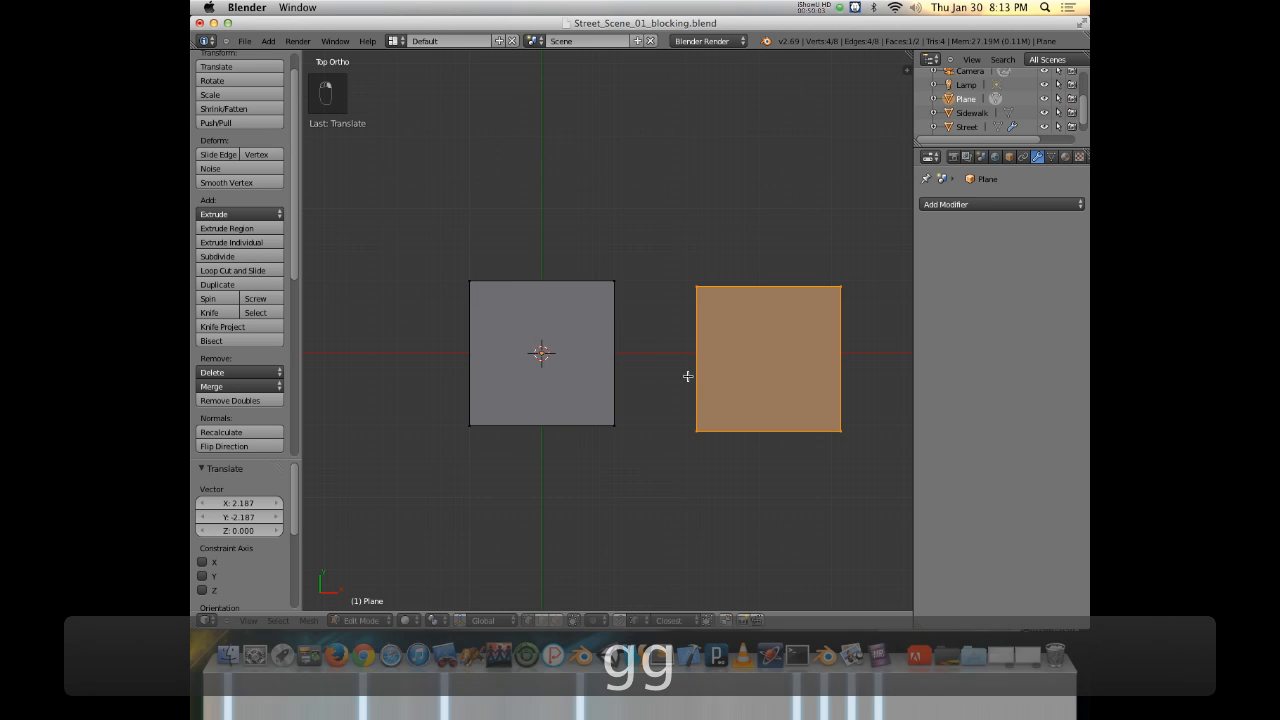
key("g")
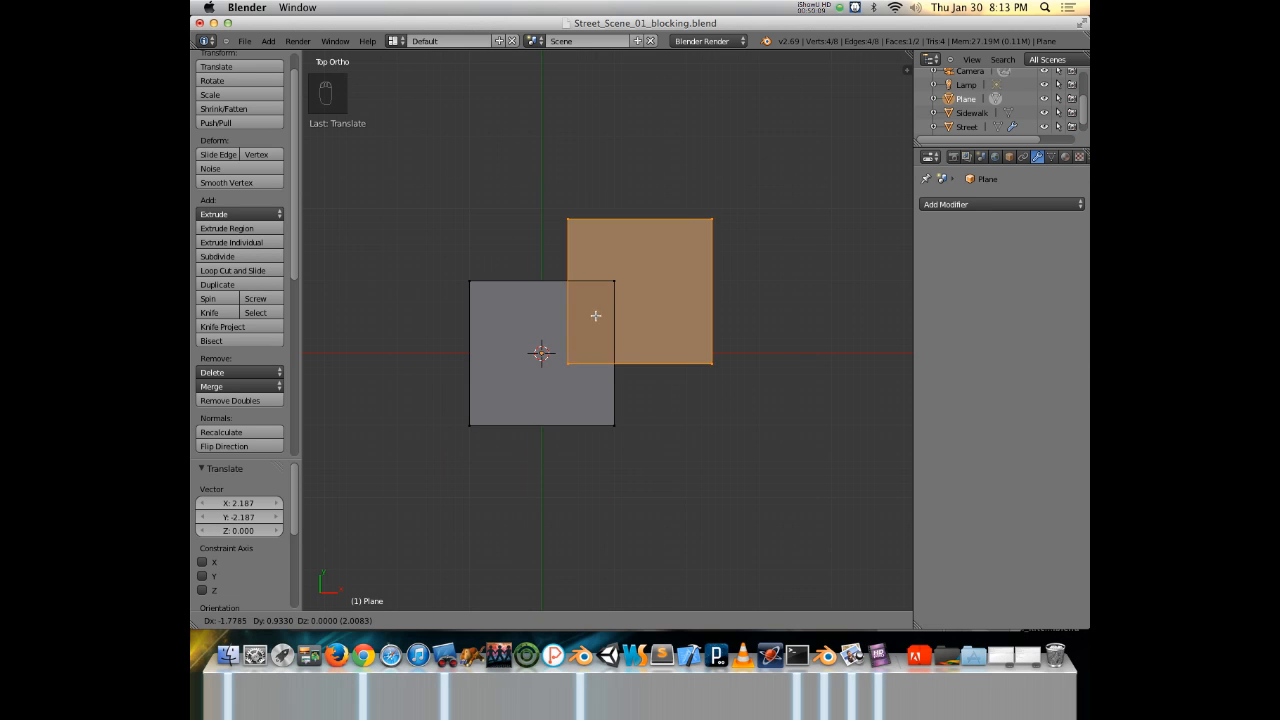
left_click(612, 285)
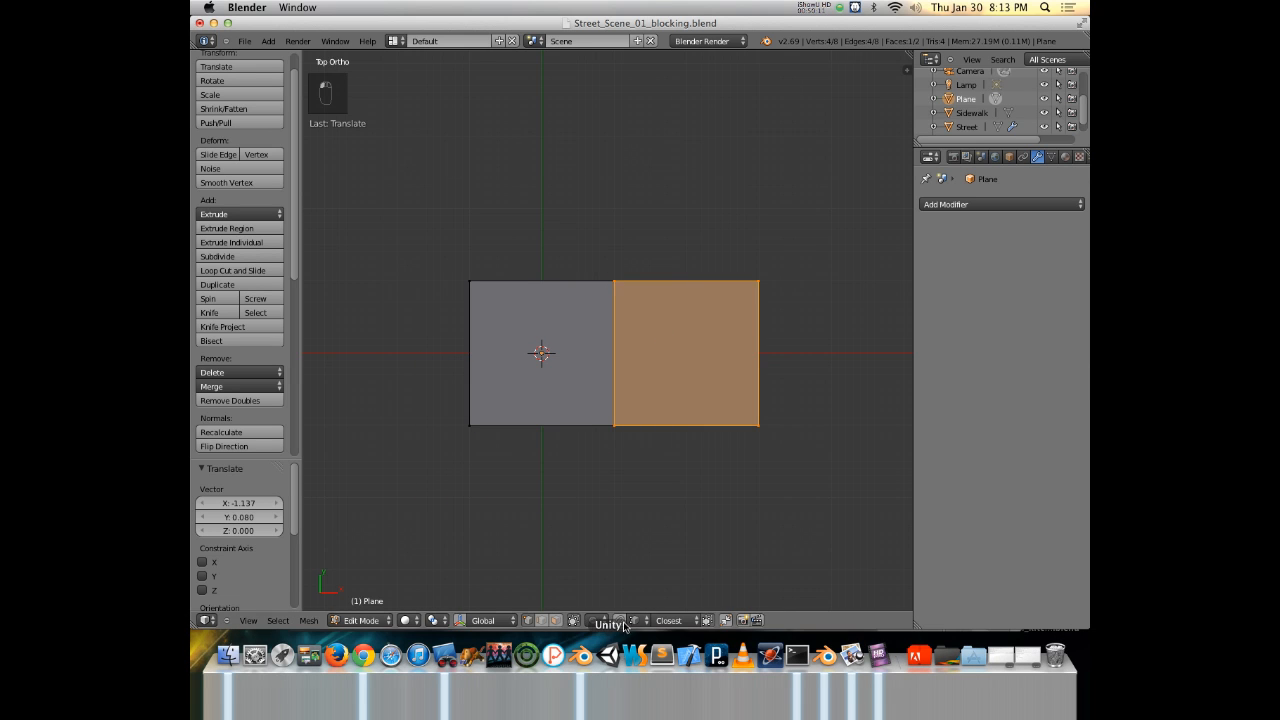
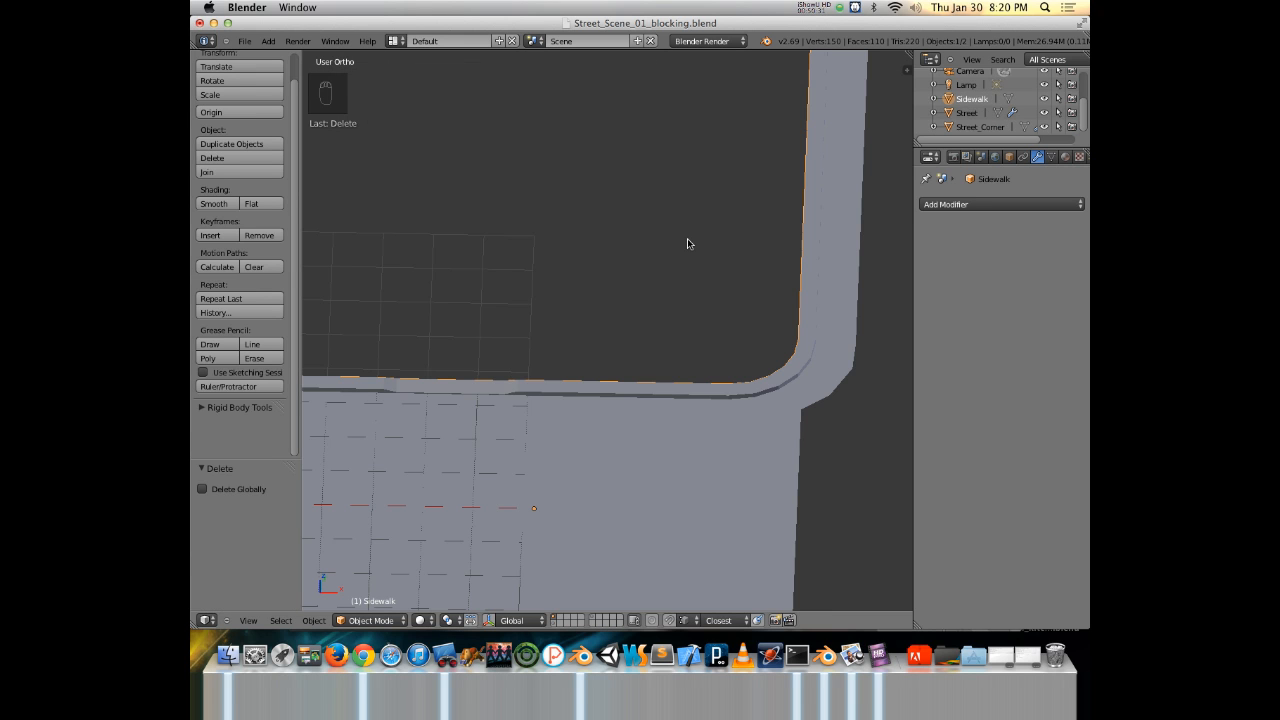
Extrude the whole Sidewalk edge away from the street in the top view, about -0.85 in X and 0.61 in Y, and turn snapping back on.
middle_click_drag(663, 197, 621, 256, "shift")
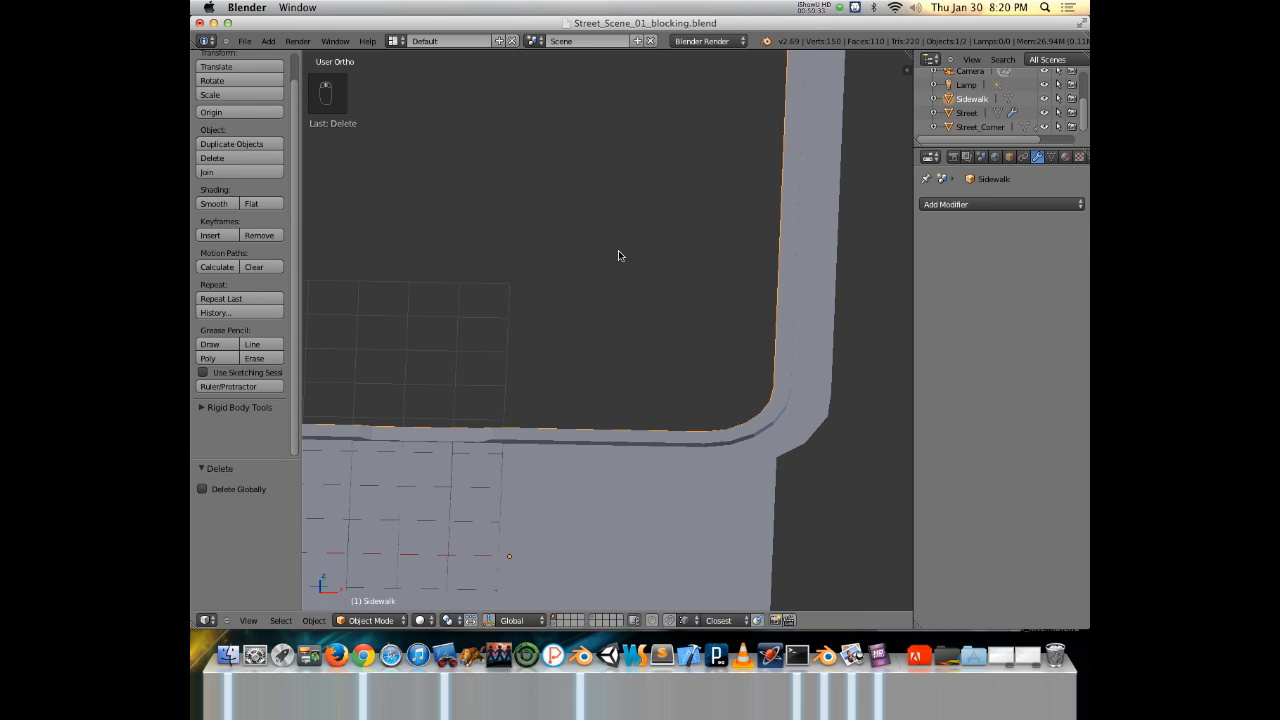
middle_click_drag(594, 269, 628, 347)
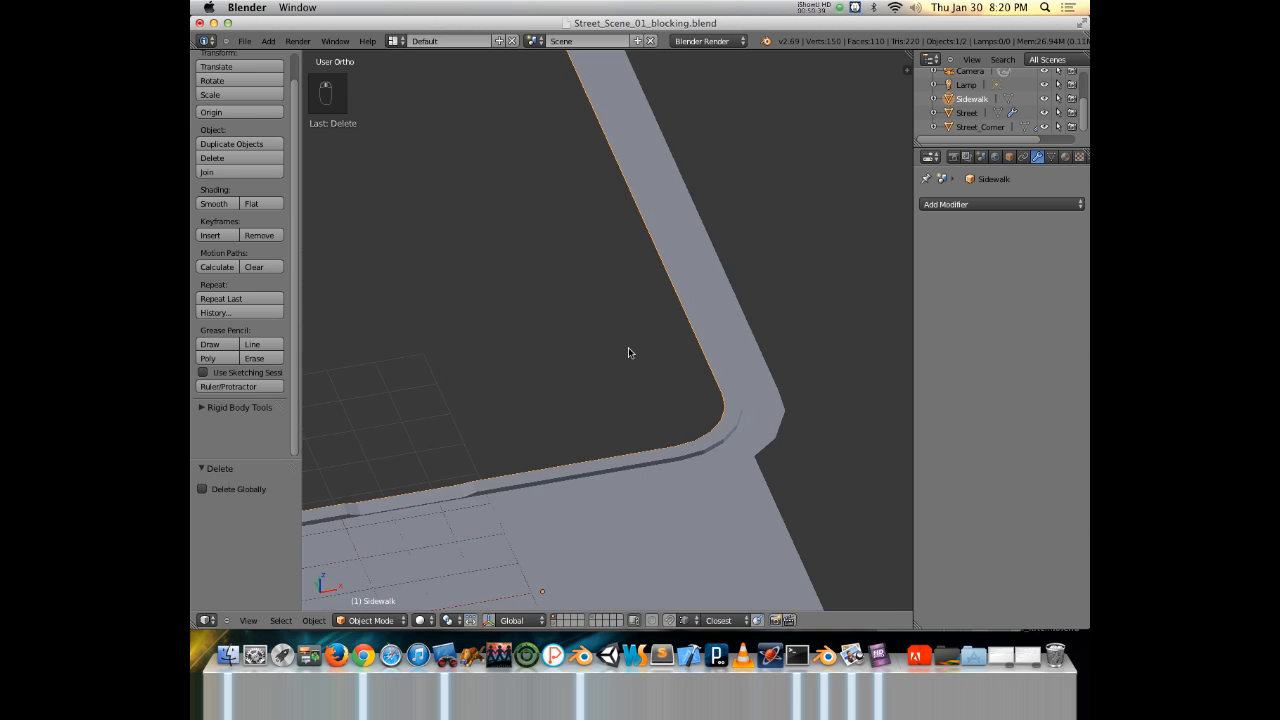
key("Tab")
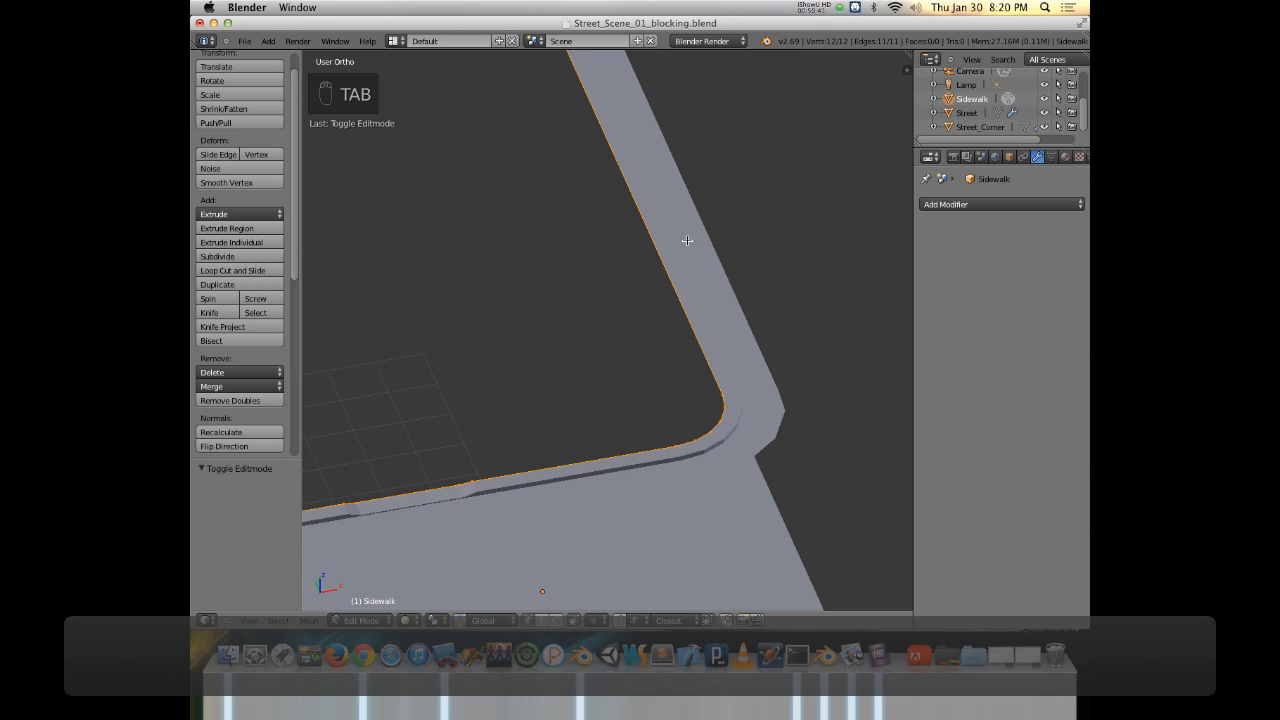
middle_click_drag(678, 286, 652, 308)
middle_click_drag(886, 166, 729, 295)
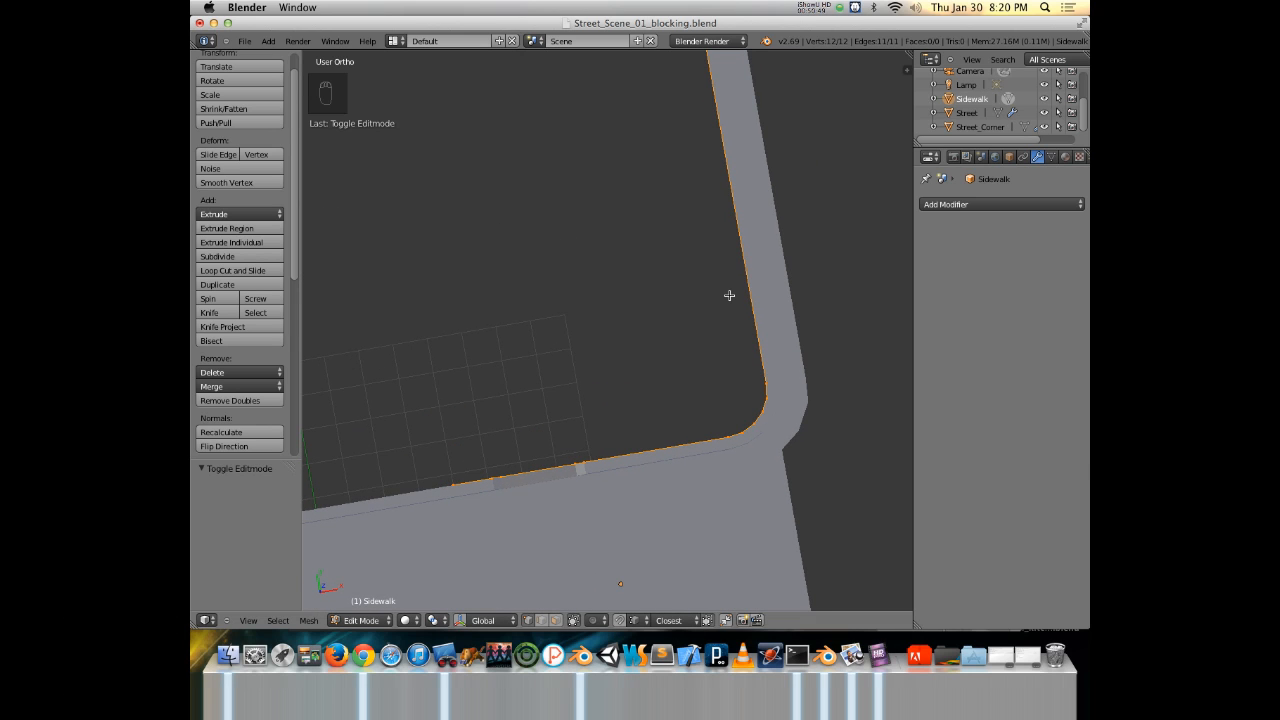
middle_click_drag(718, 261, 669, 320, "shift")
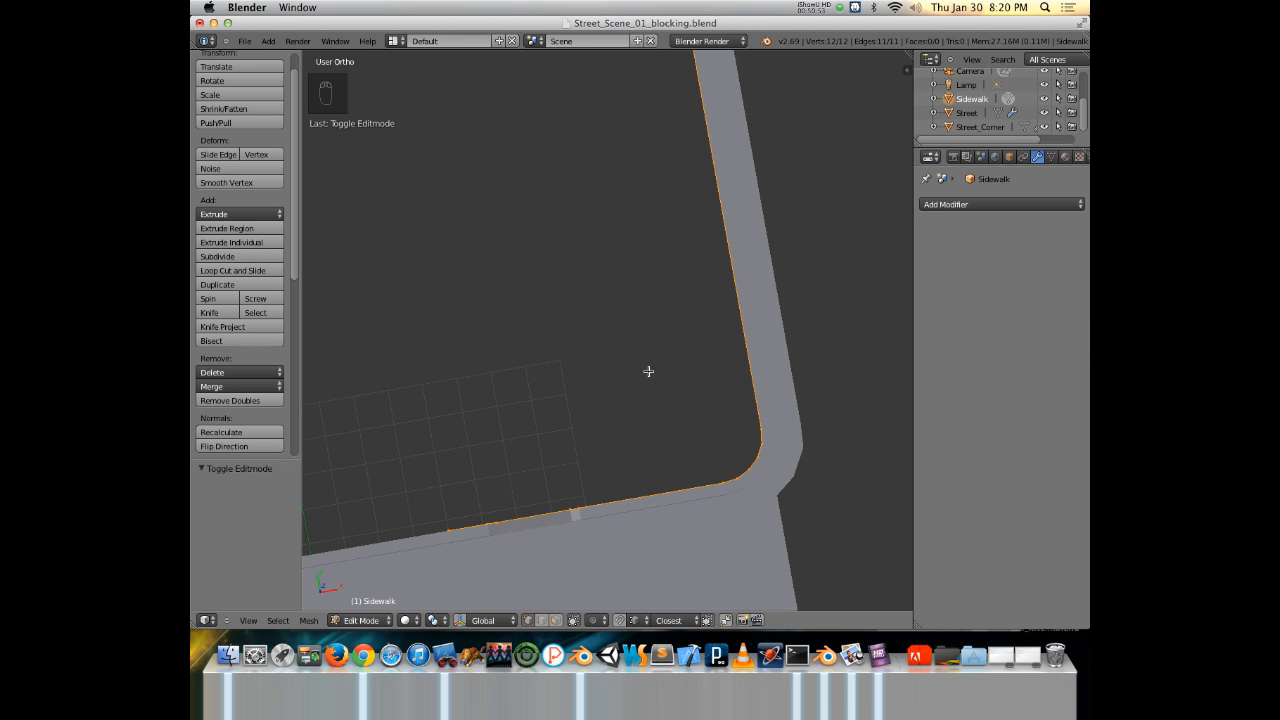
key("KP_7")
scroll(663, 349, "down", 1)
middle_click_drag(650, 303, 620, 369, "shift")
key("e")
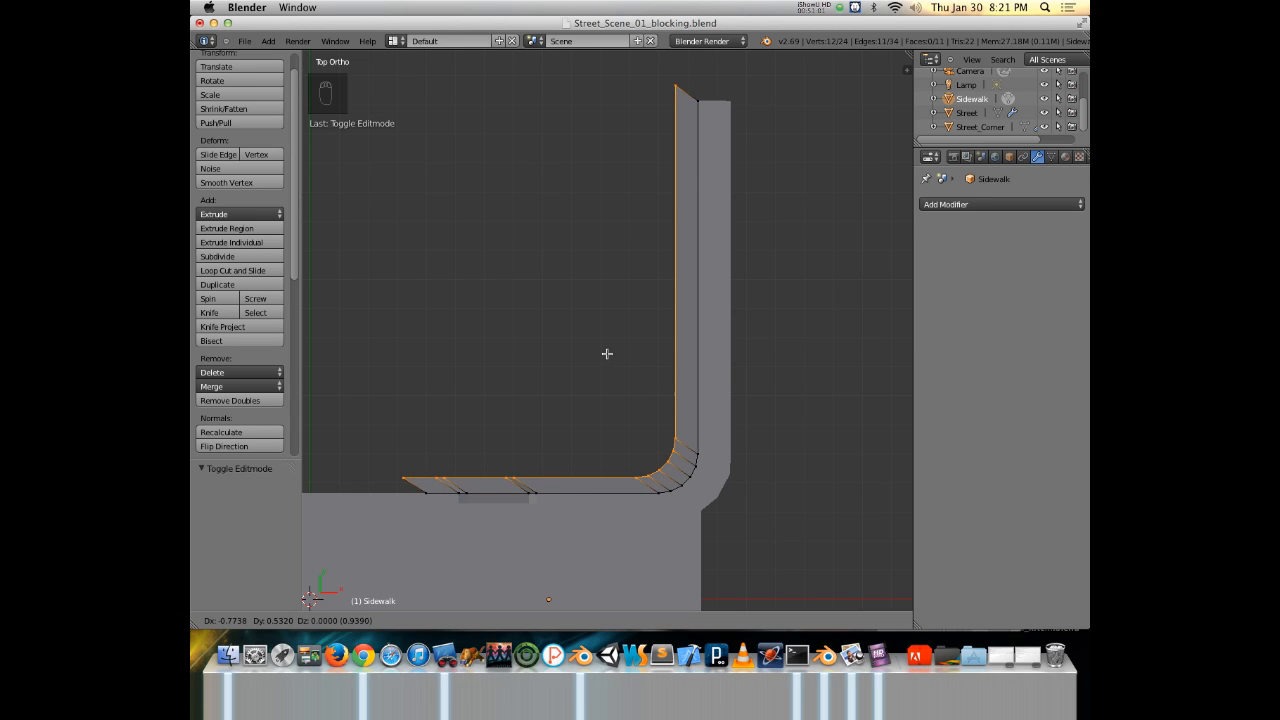
left_click(605, 351)
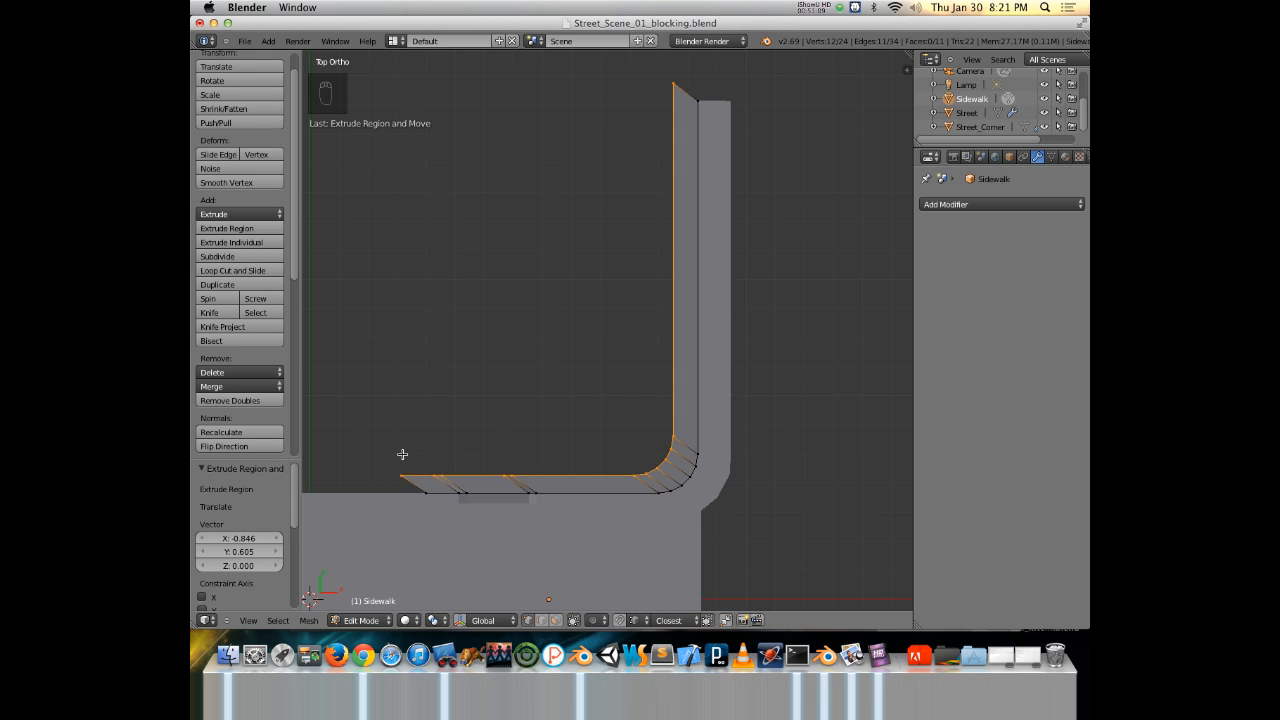
middle_click_drag(661, 146, 630, 238, "shift")
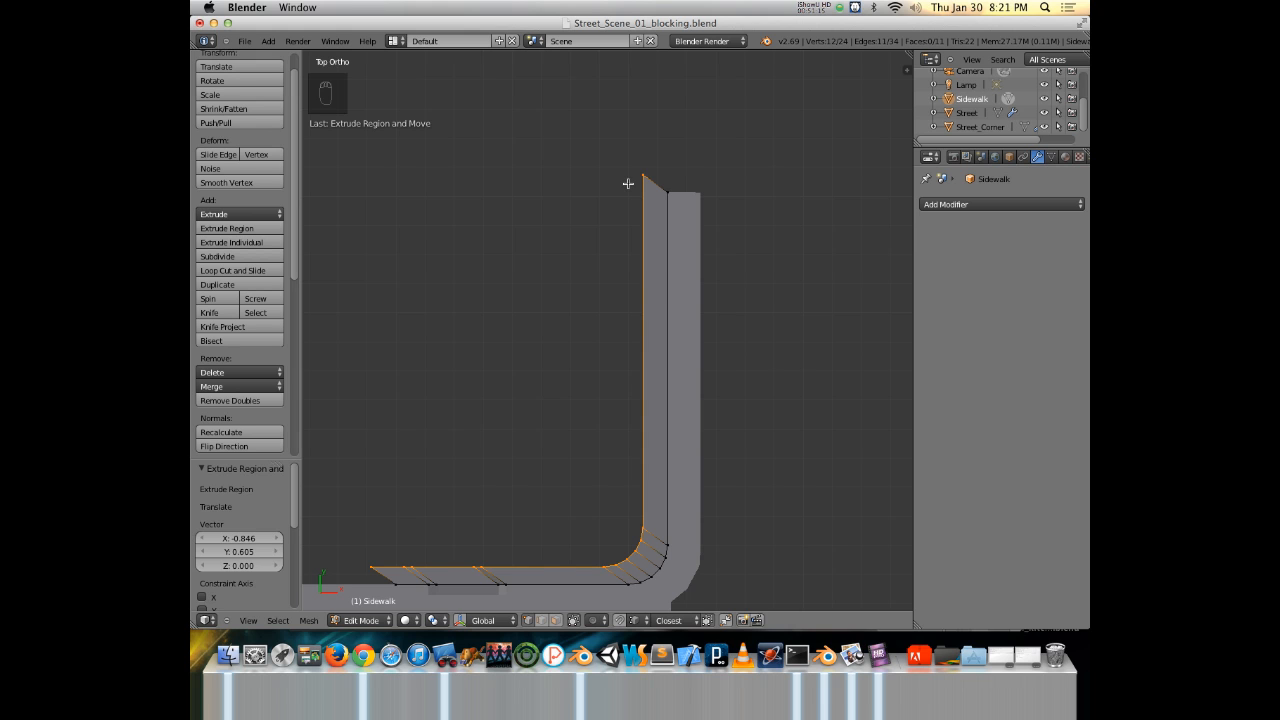
left_click(633, 621)
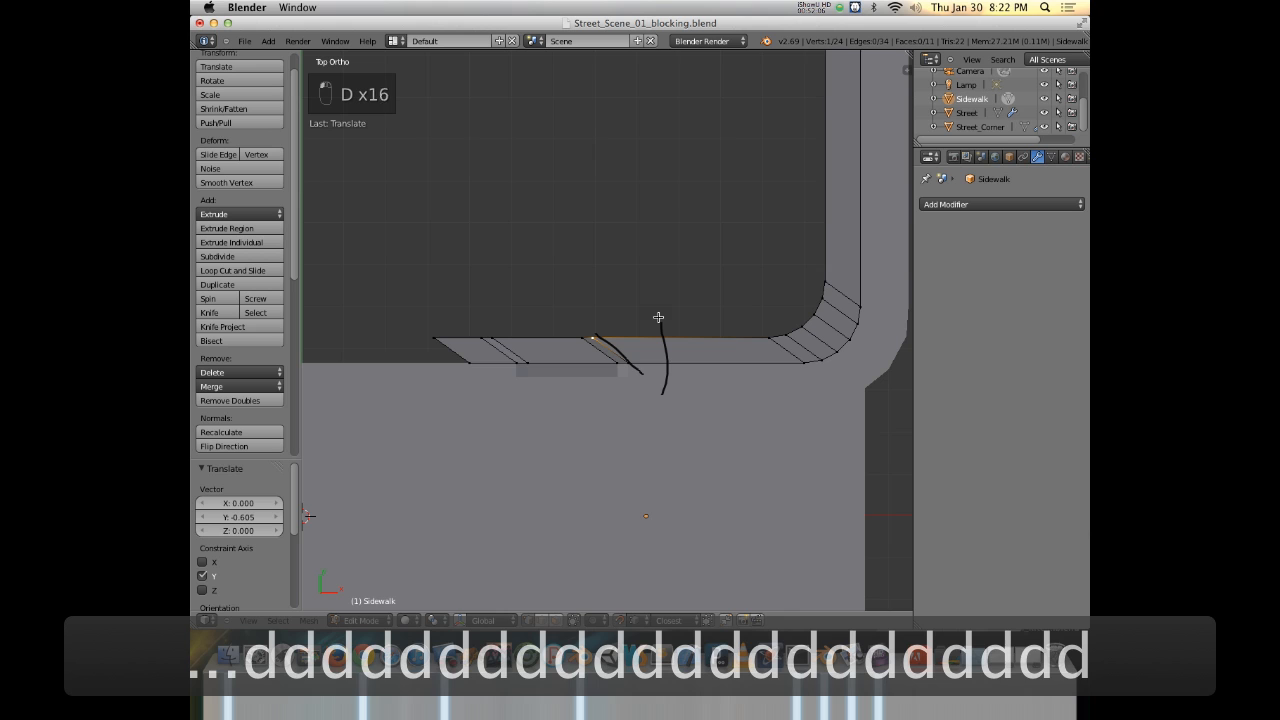
Draw grease pencil strokes across the extruded strip near the lowered curb and erase them.
mouse_move(661, 322)
left_mouse_down()
mouse_move(664, 392)
mouse_move(648, 388)
left_mouse_up()
left_click_drag(693, 330, 694, 401)
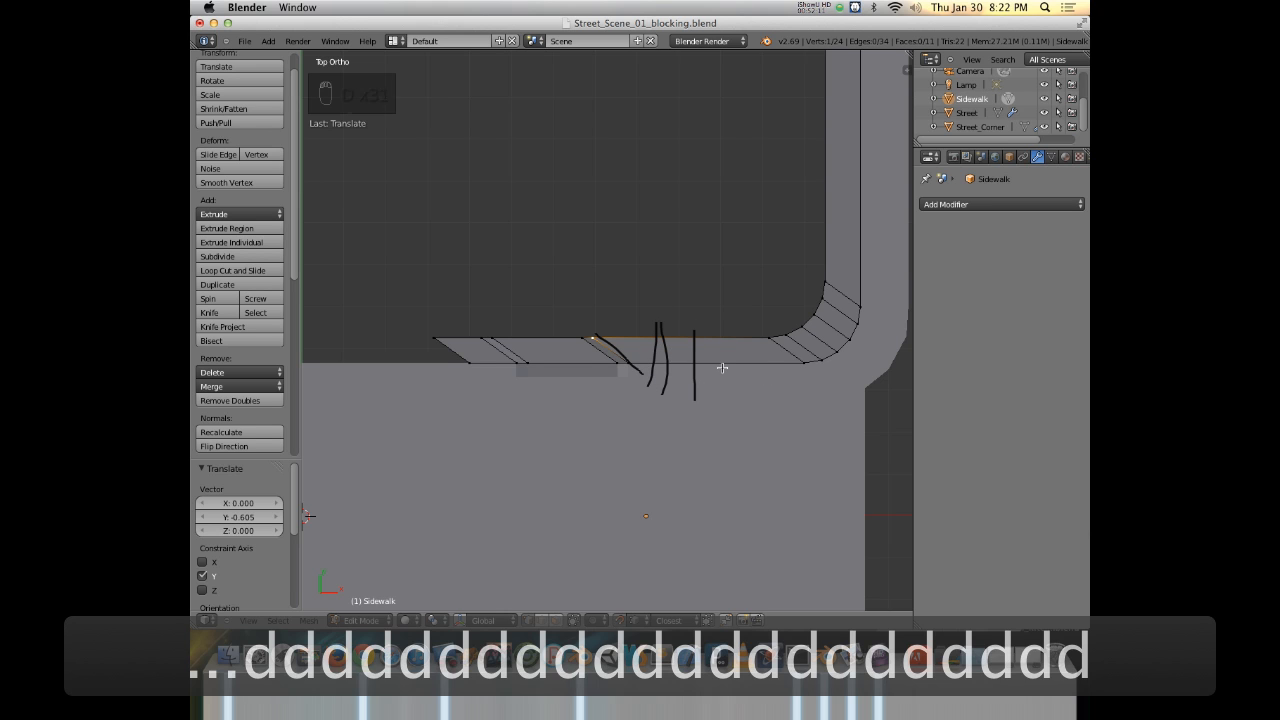
key("d")
mouse_move(677, 446)
right_mouse_down()
mouse_move(689, 317)
mouse_move(677, 389)
mouse_move(609, 349)
right_mouse_up()
key("d")
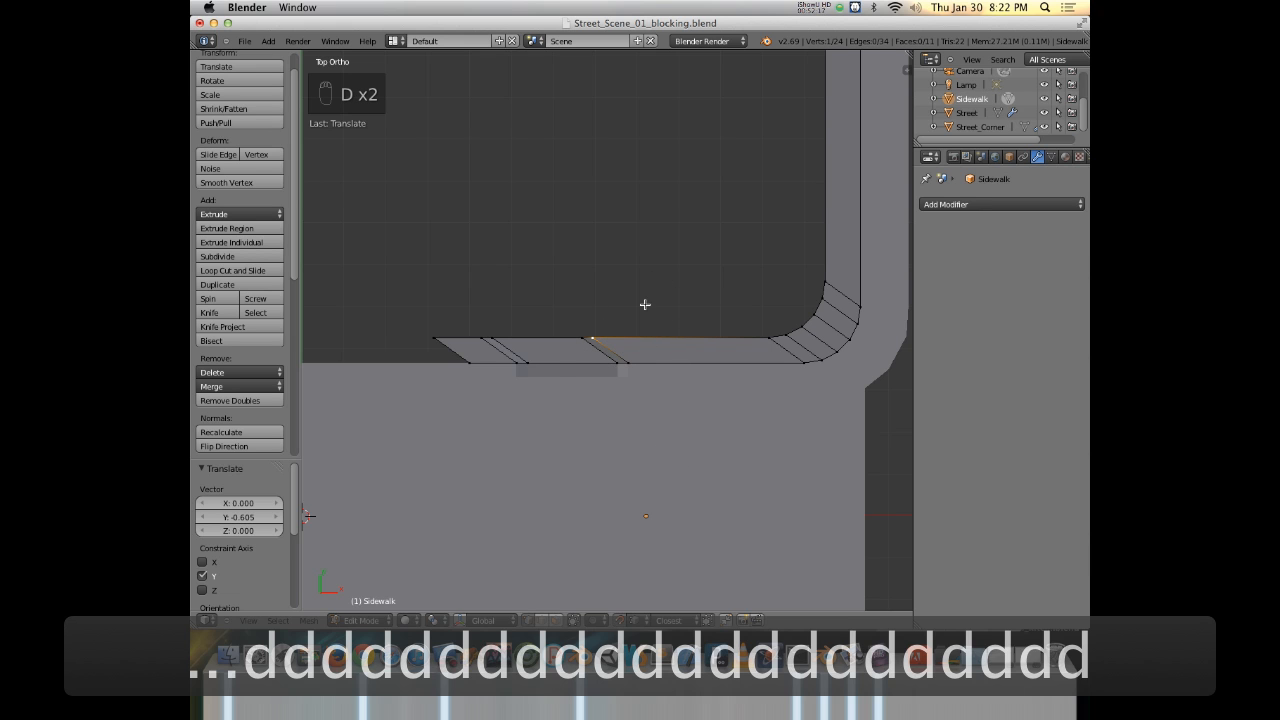
Select the five outer vertices along the main street section and move them 0.846 along X, snapping them level with the inner vertices.
scroll(645, 305, "down", 1)
middle_click_drag(652, 329, 678, 334, "shift")
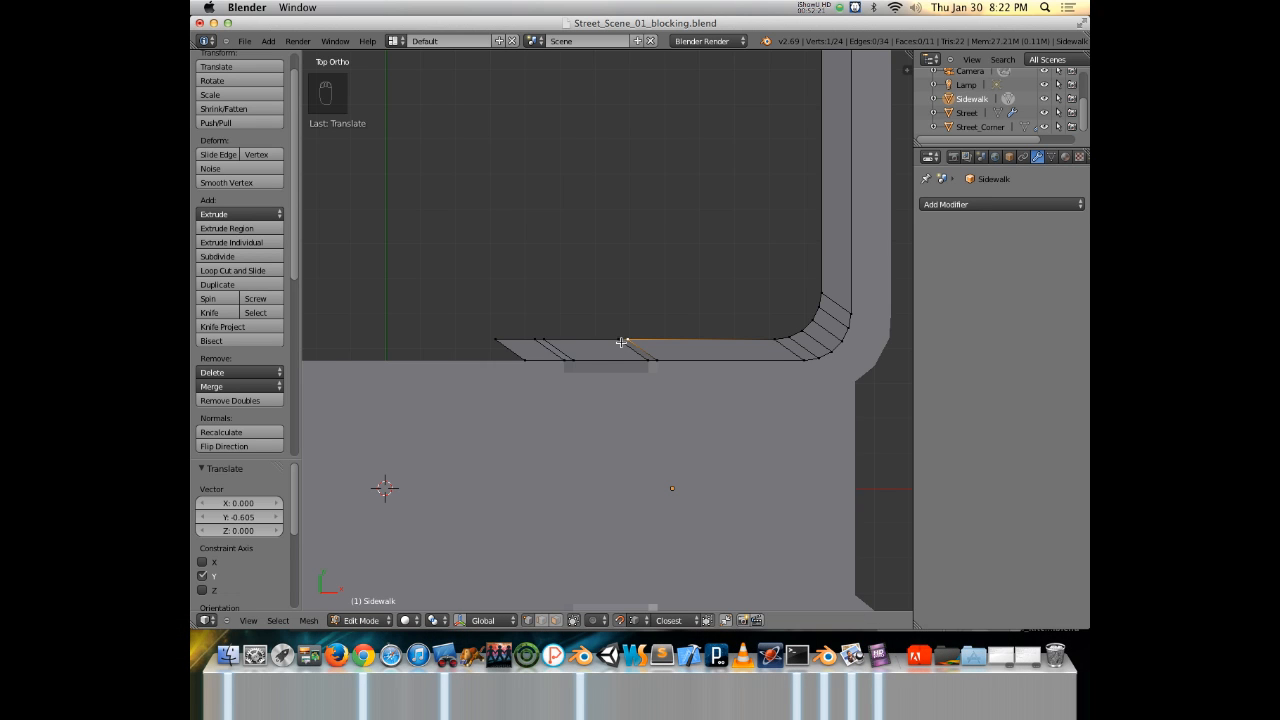
right_click(564, 340, "shift")
right_click(544, 335, "shift")
right_click(529, 335, "shift")
key("g")
key("x")
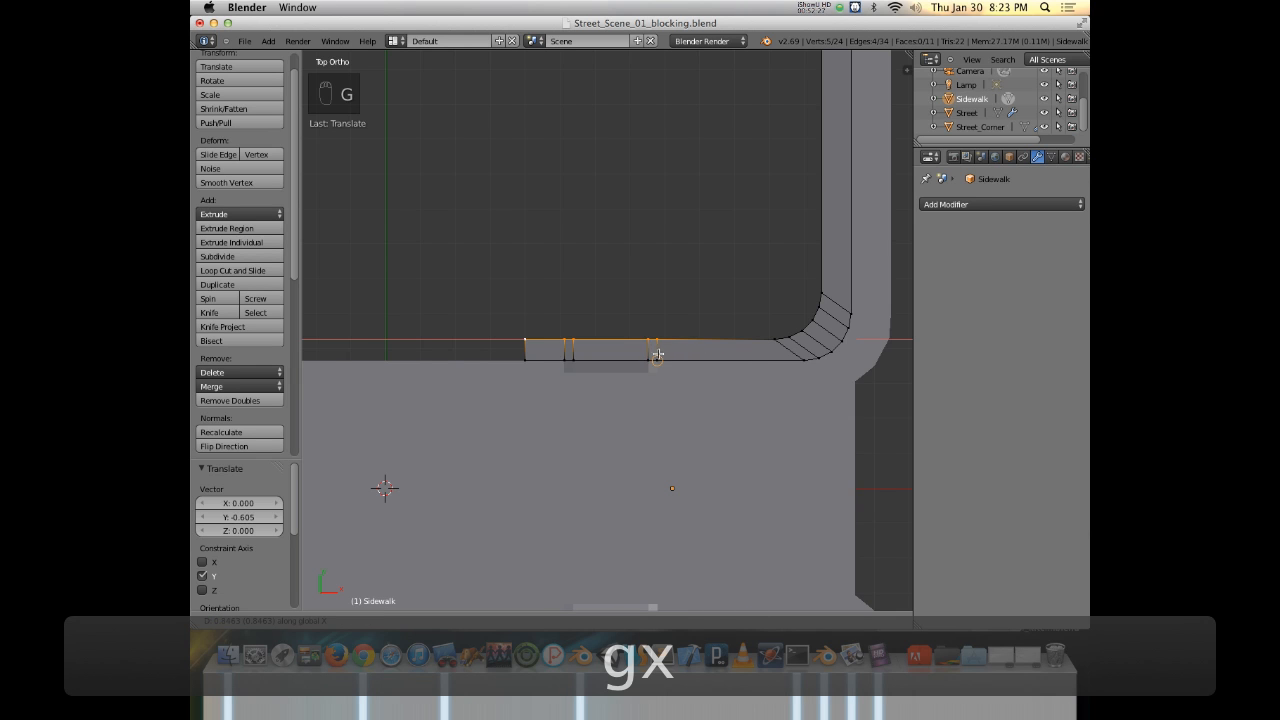
left_click(656, 360)
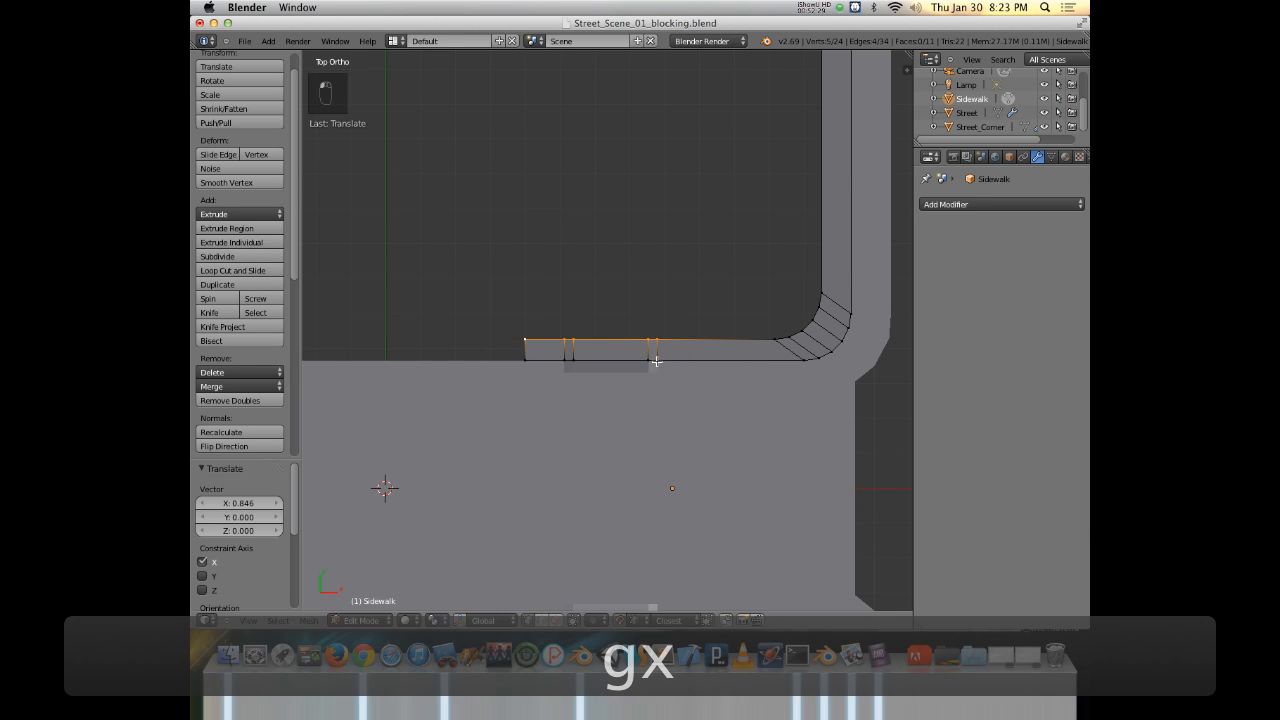
Deselect everything and examine the extruded Sidewalk strip around the corner and lowered curb from several angles.
middle_click_drag(607, 367, 770, 221)
scroll(682, 345, "up", 6)
middle_click_drag(632, 386, 688, 317, "shift")
key("KP_7")
scroll(640, 237, "down", 6)
middle_click_drag(640, 237, 741, 283, "shift")
key("a")
key("a")
scroll(640, 300, "down", 1)
scroll(652, 319, "up", 3)
scroll(652, 319, "up", 3)
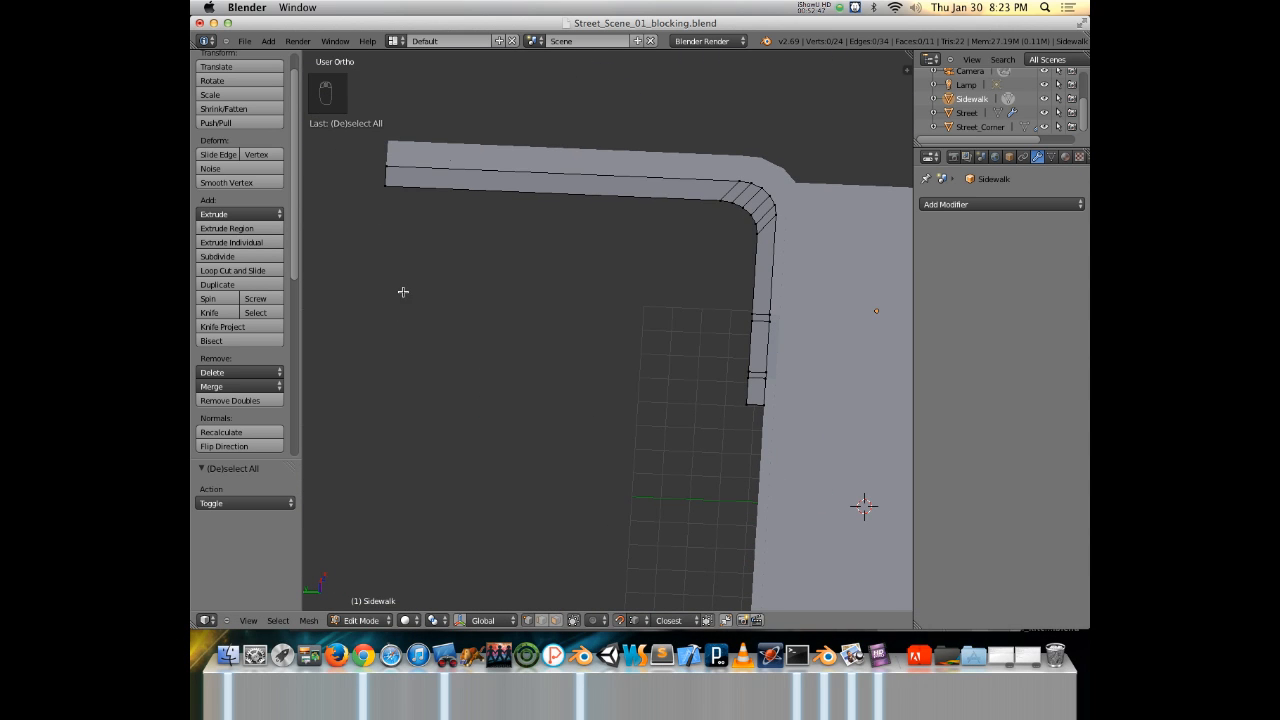
Draw a grease pencil outline of the open area inside the Sidewalk corner and remove the drawing.
key("d")
mouse_move(388, 190)
left_mouse_down()
mouse_move(351, 374)
mouse_move(742, 407)
left_mouse_up()
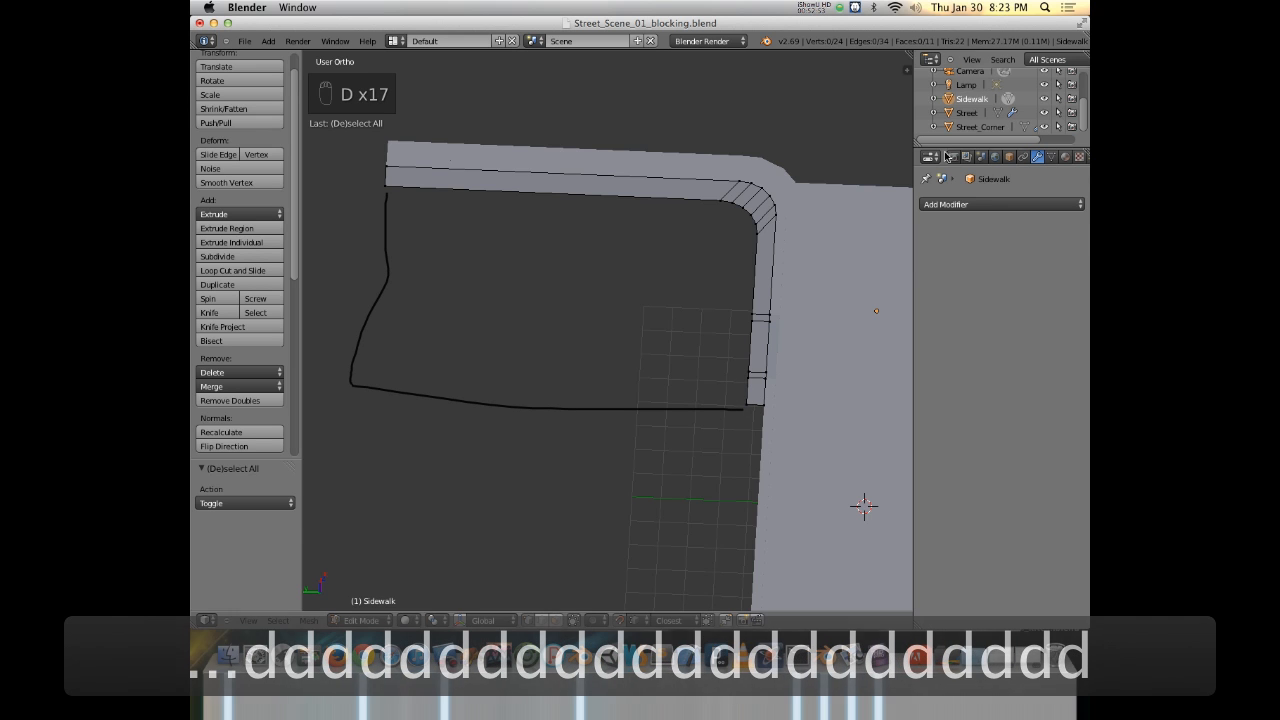
key("n")
scroll(857, 183, "up", 10)
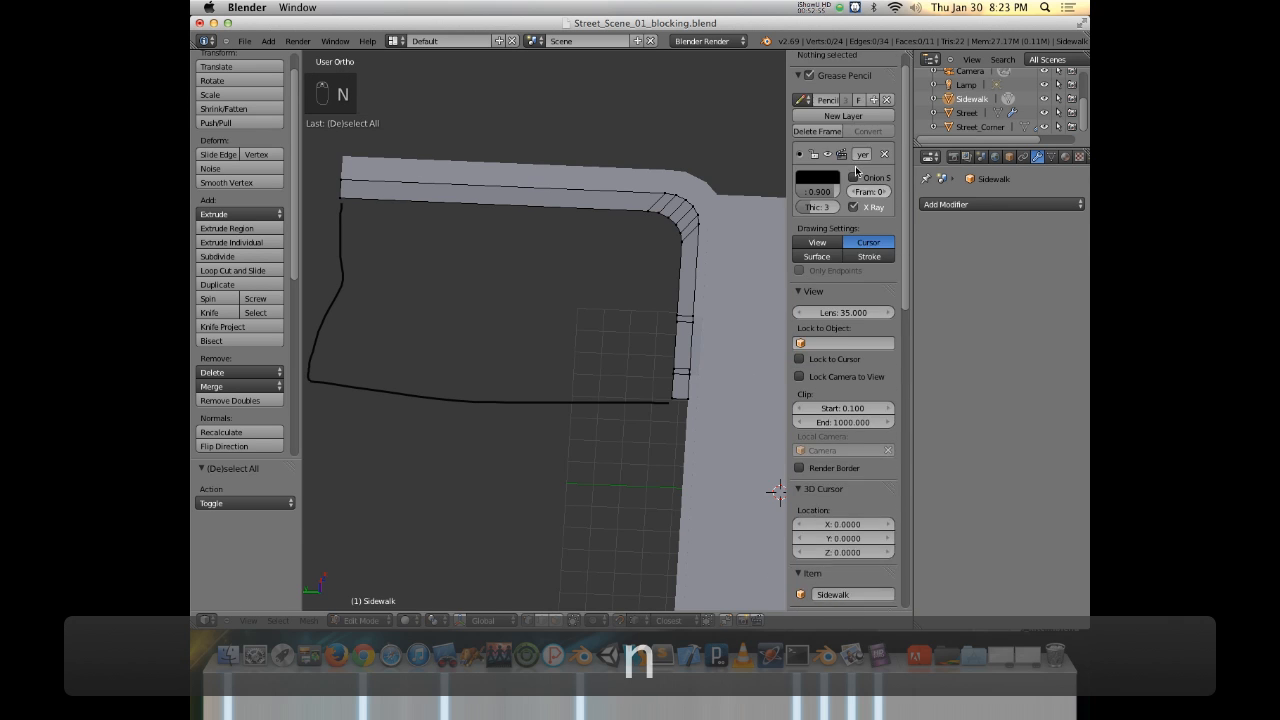
left_click(888, 125)
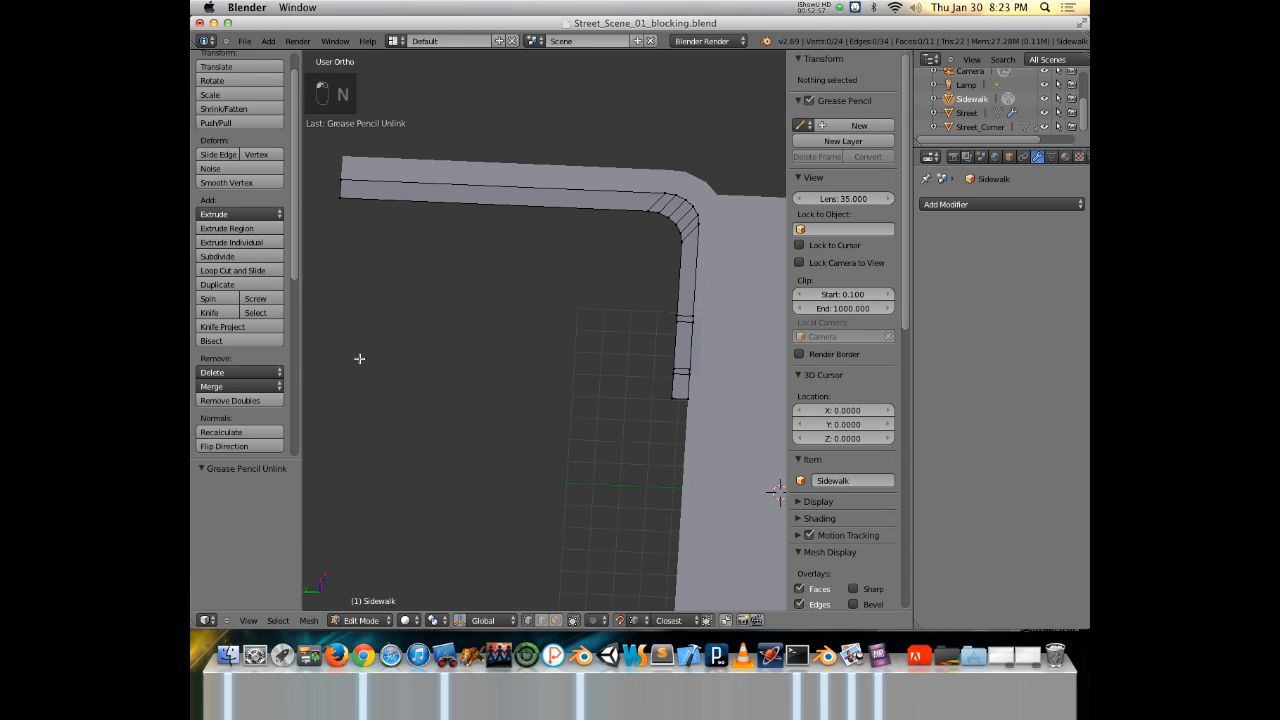
Extrude the six inner vertices of the strip along the main street 12.889 along Y, snapped level with the side strip's far end.
key("KP_7")
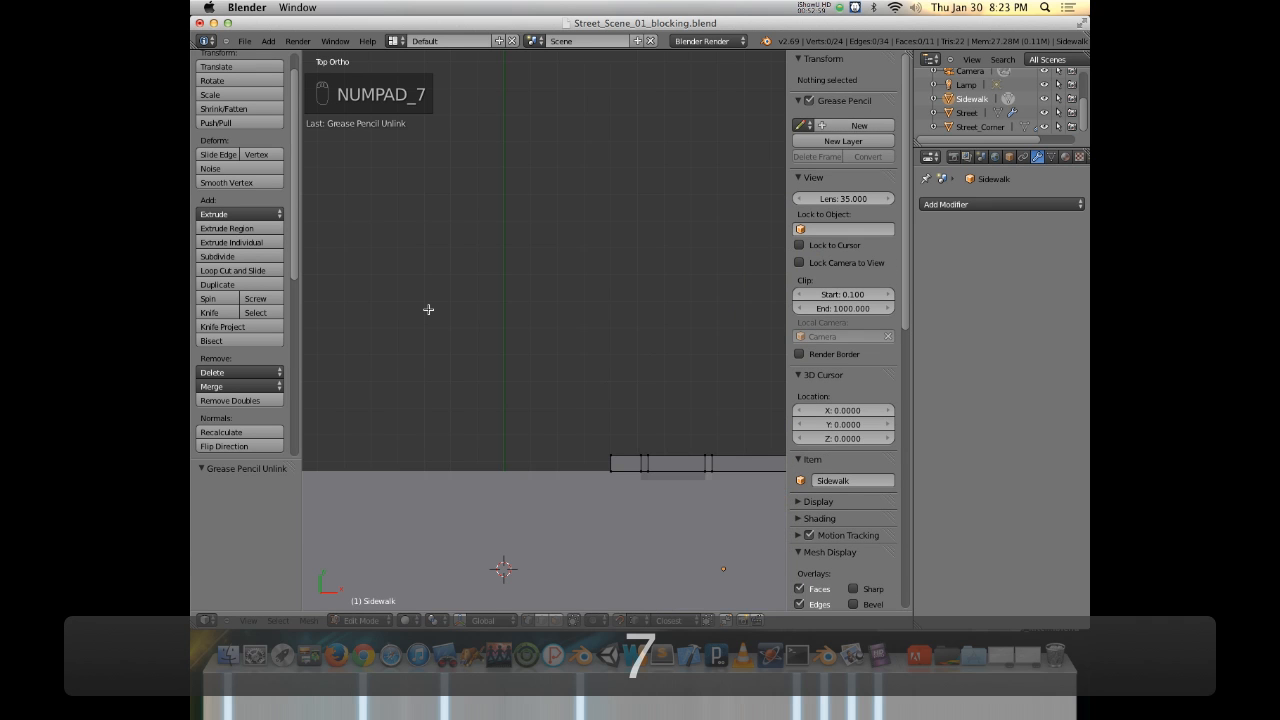
key("n")
middle_click_drag(706, 328, 458, 312, "shift")
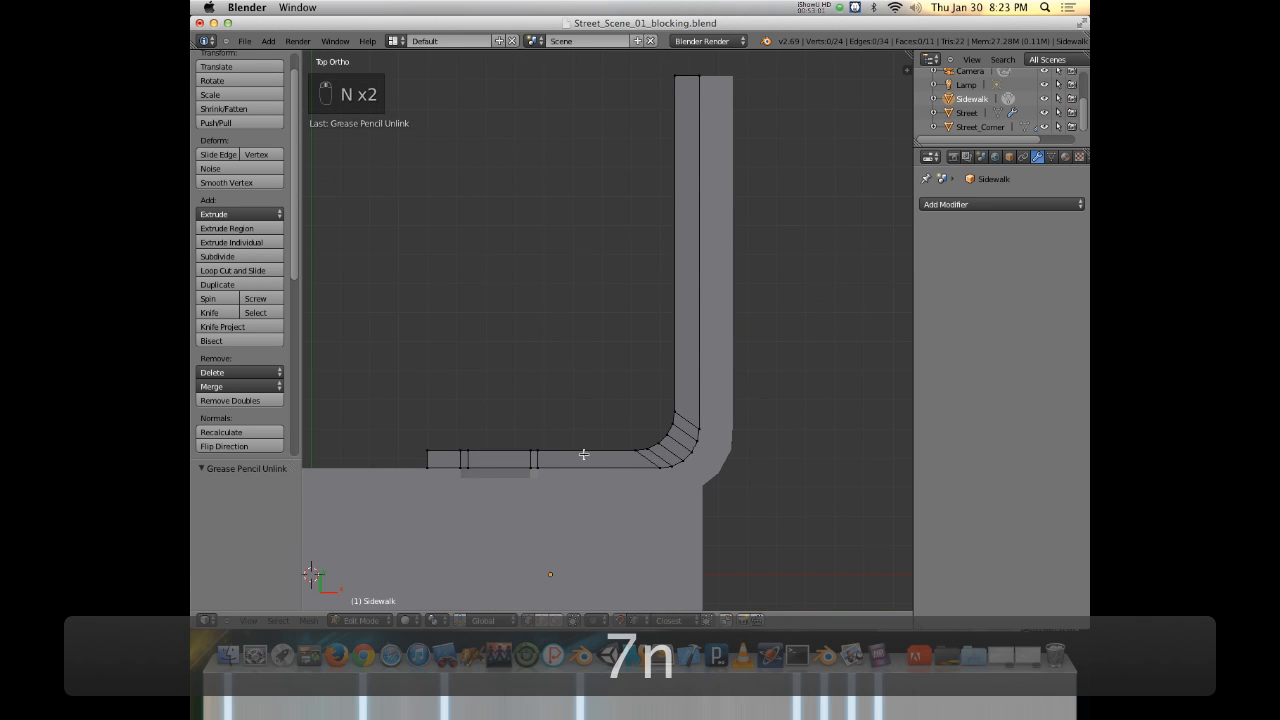
right_click(634, 452)
right_click(537, 451, "shift")
right_click(527, 450, "shift")
right_click(461, 451, "shift")
right_click(429, 450, "shift")
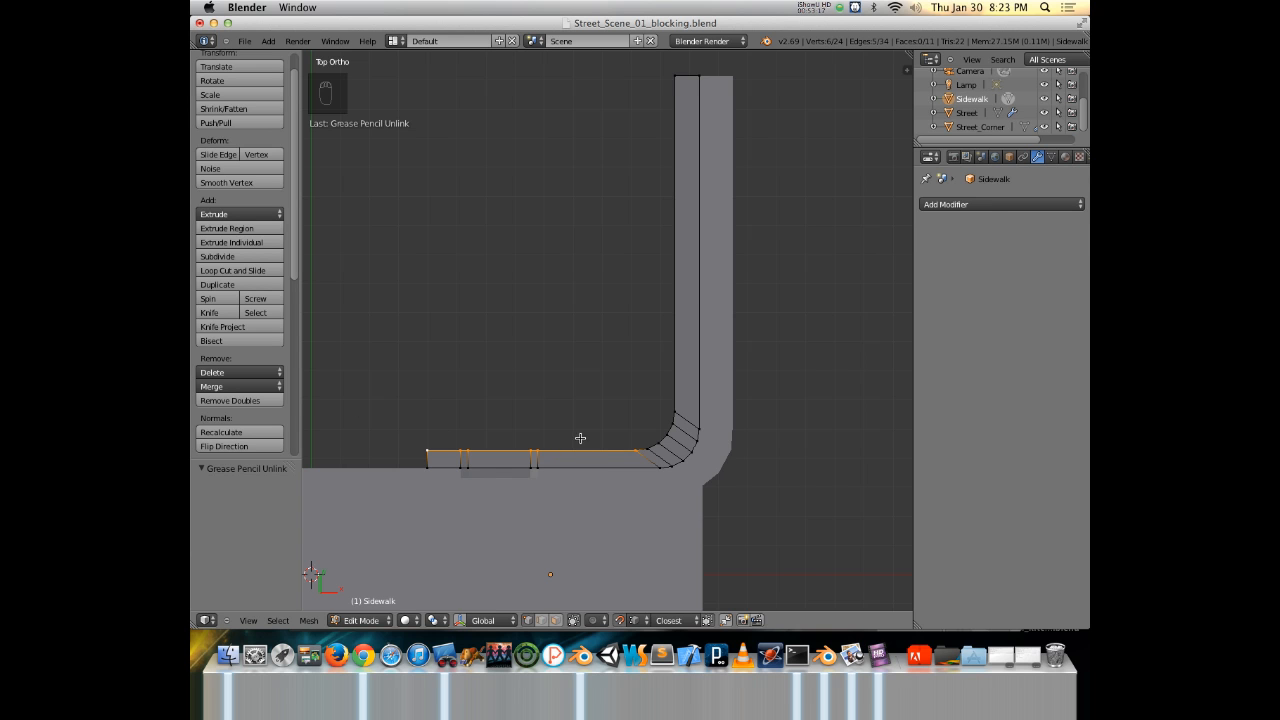
middle_click_drag(557, 485, 602, 382)
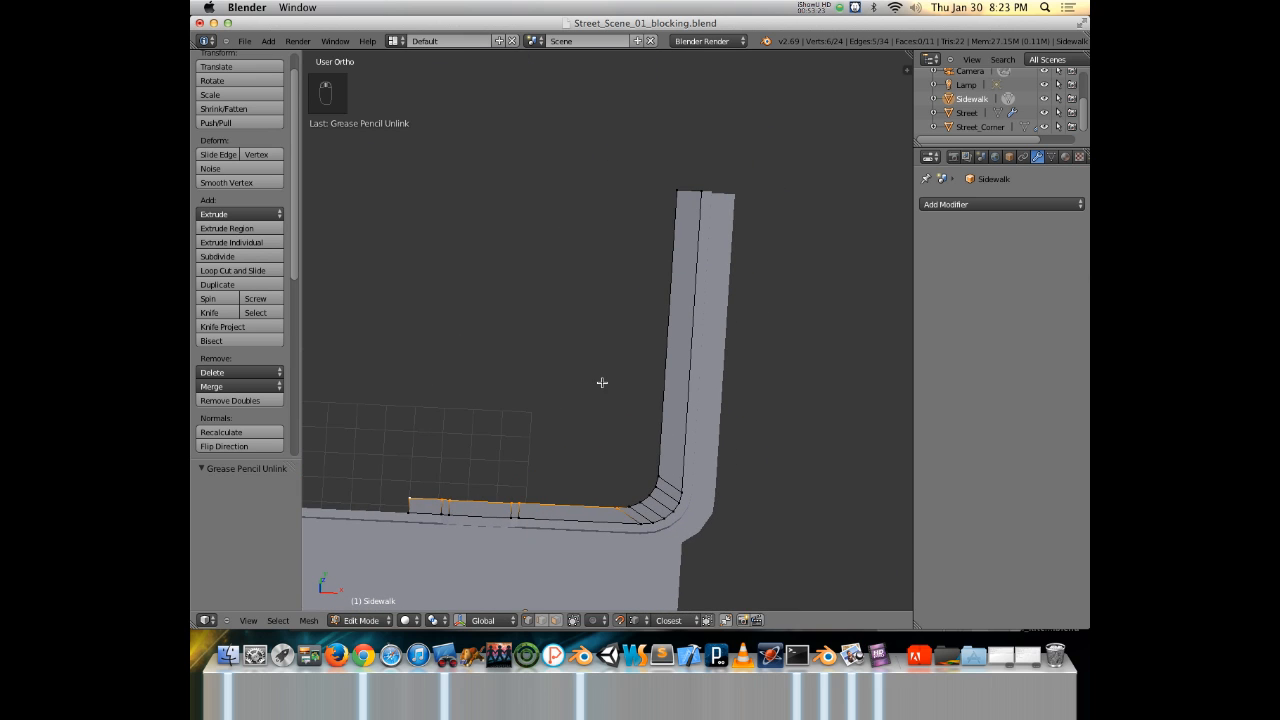
key("e")
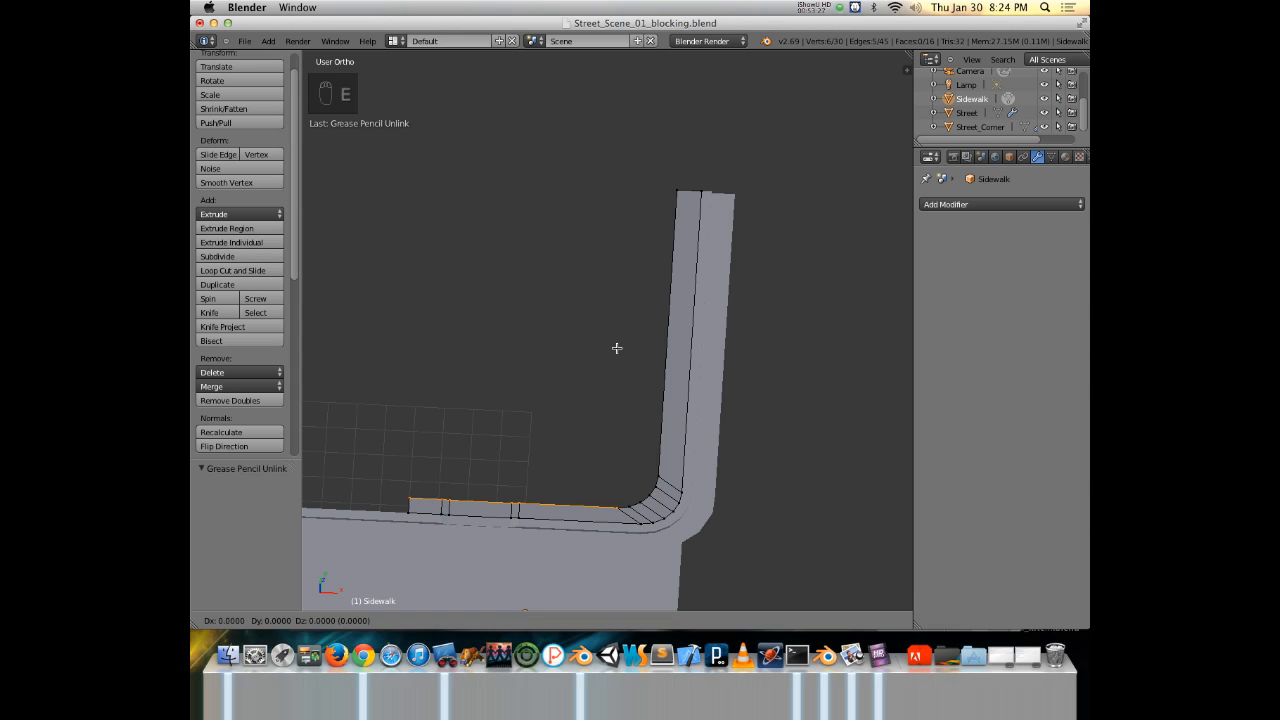
key("y")
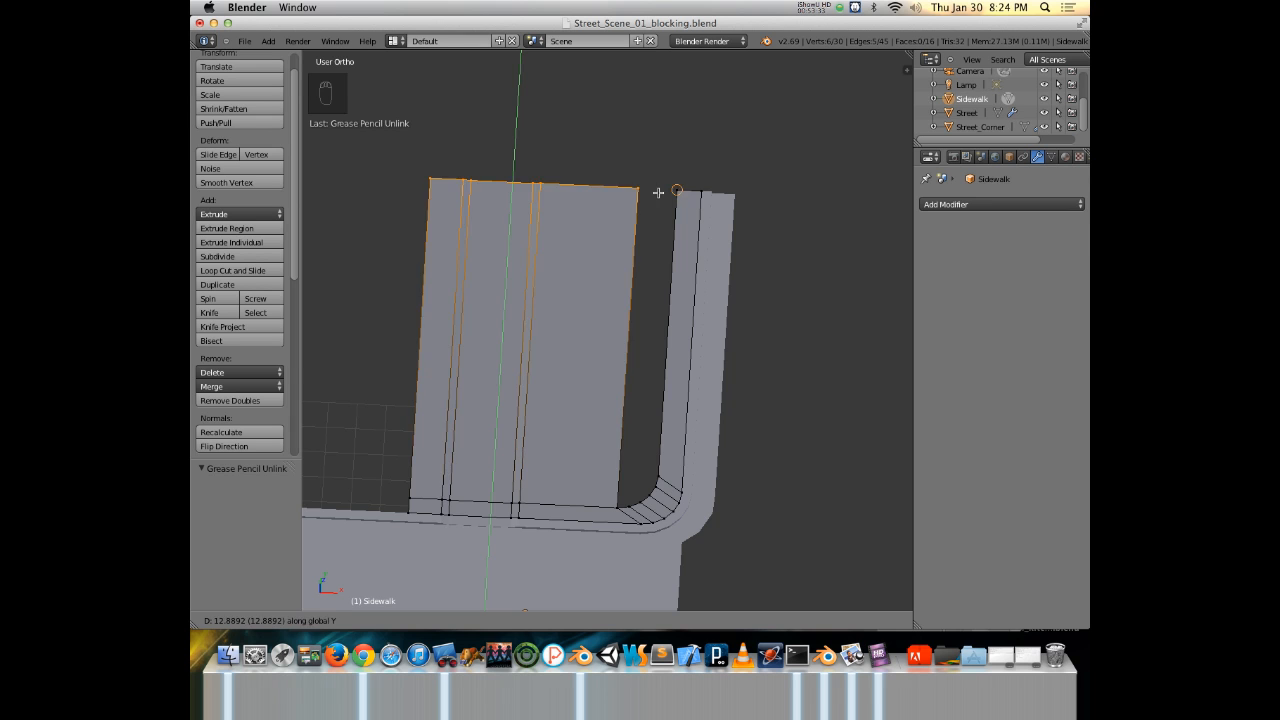
left_click(676, 190)
Add one loop cut across the new extruded area and slide it level with the side-strip end of the corner's inner curve.
middle_click_drag(670, 265, 686, 296)
key("KP_7")
scroll(676, 250, "up", 1)
middle_click_drag(646, 437, 700, 404, "shift")
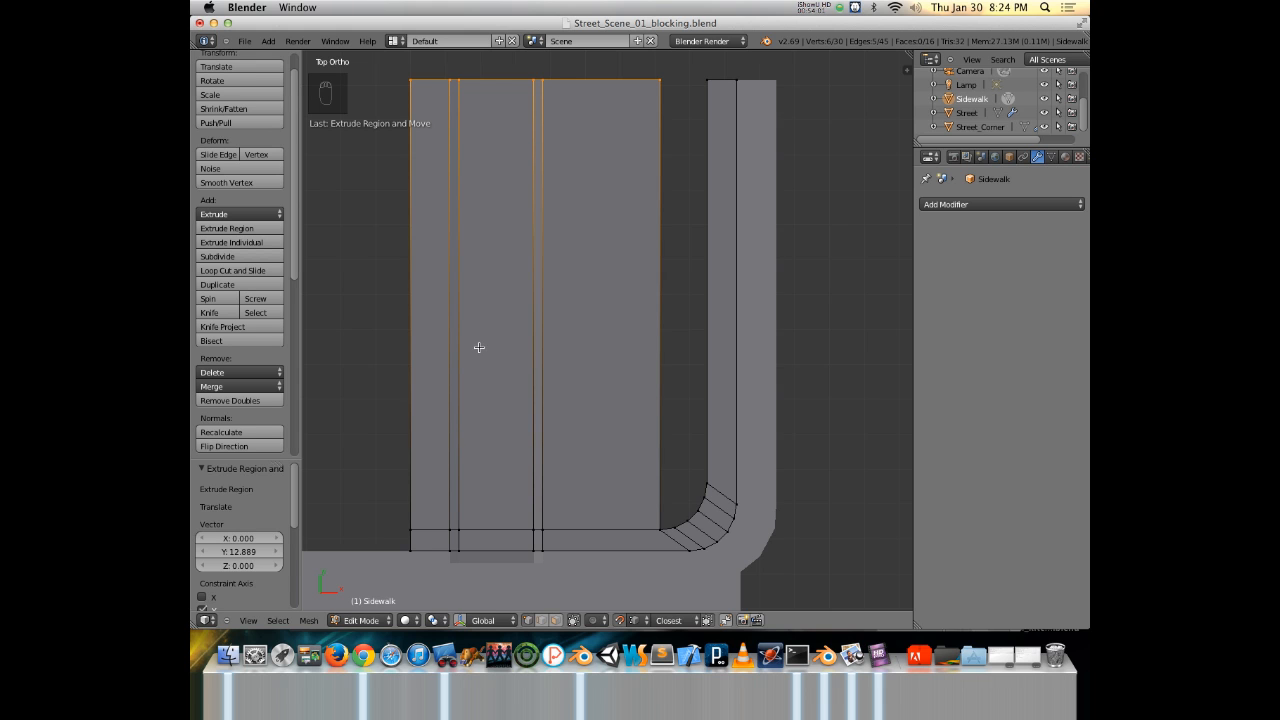
key("ctrl+r")
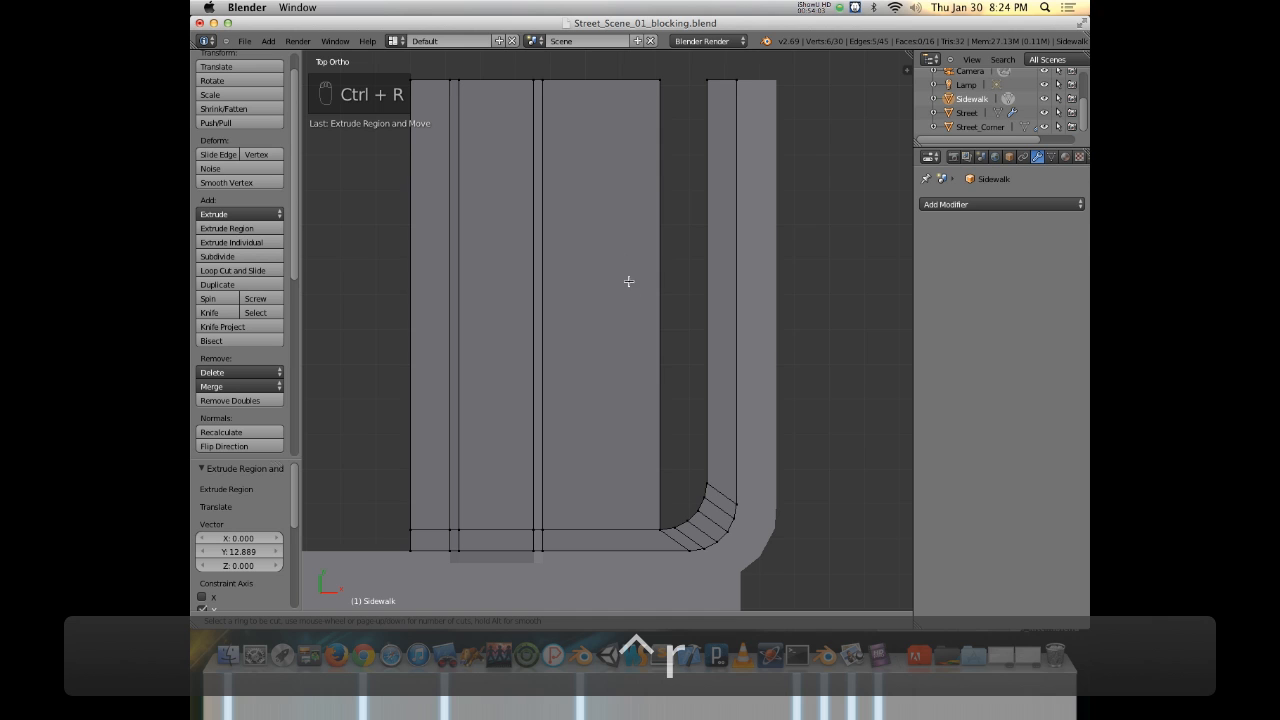
left_click(651, 314)
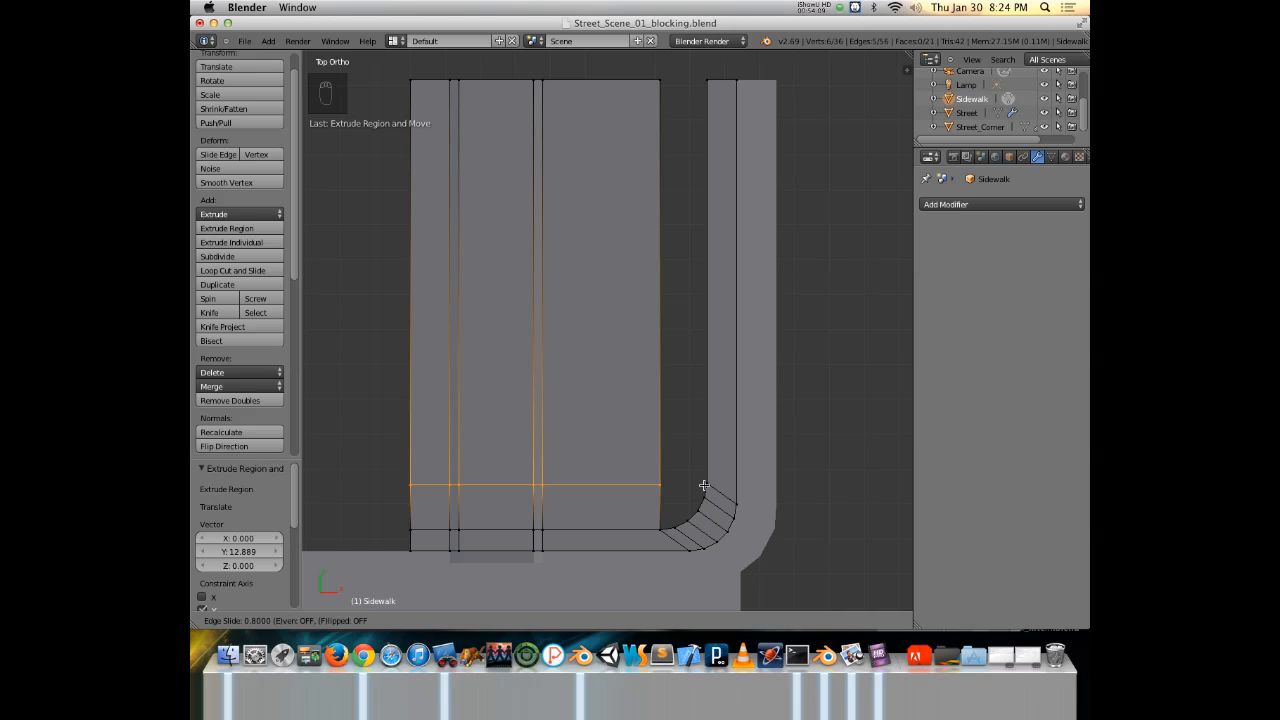
left_click(706, 485)
Fill the long gap between the extruded area and the side strip with a face, leaving the curved corner open.
middle_click_drag(627, 462, 578, 479, "shift")
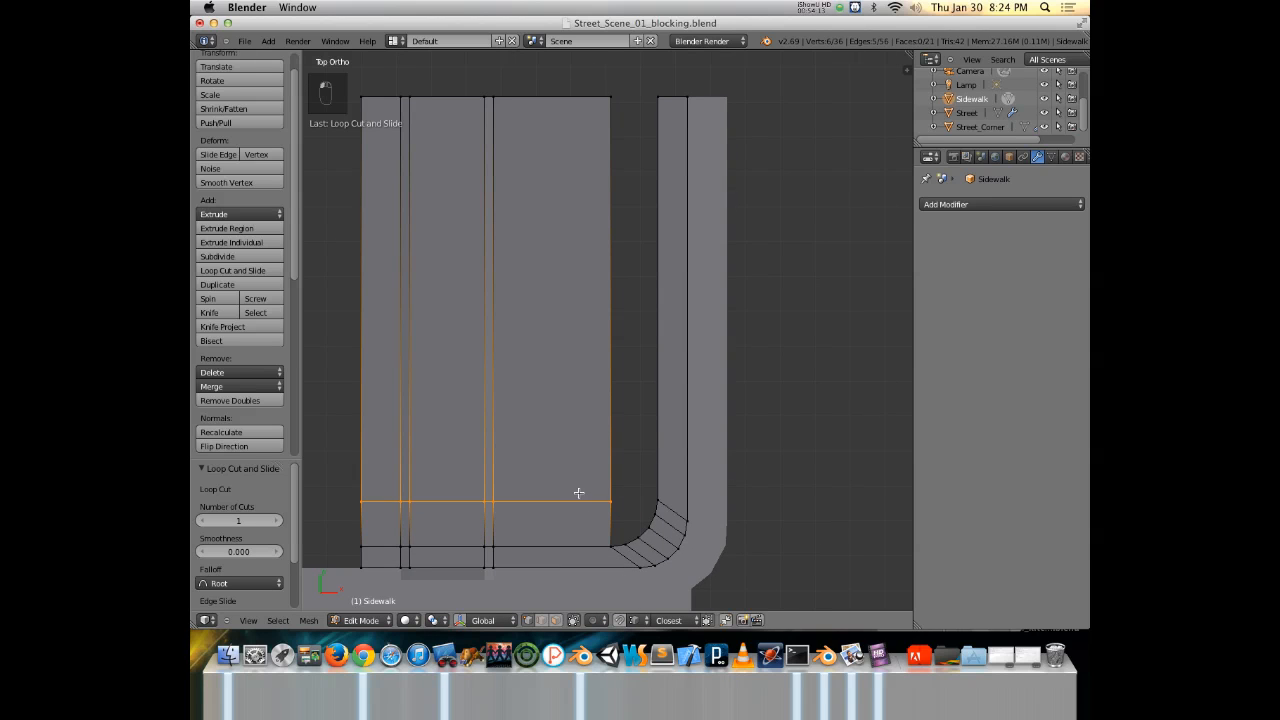
right_click(609, 501)
right_click(657, 500, "shift")
right_click(658, 92, "shift")
right_click(612, 99, "shift")
key("f")
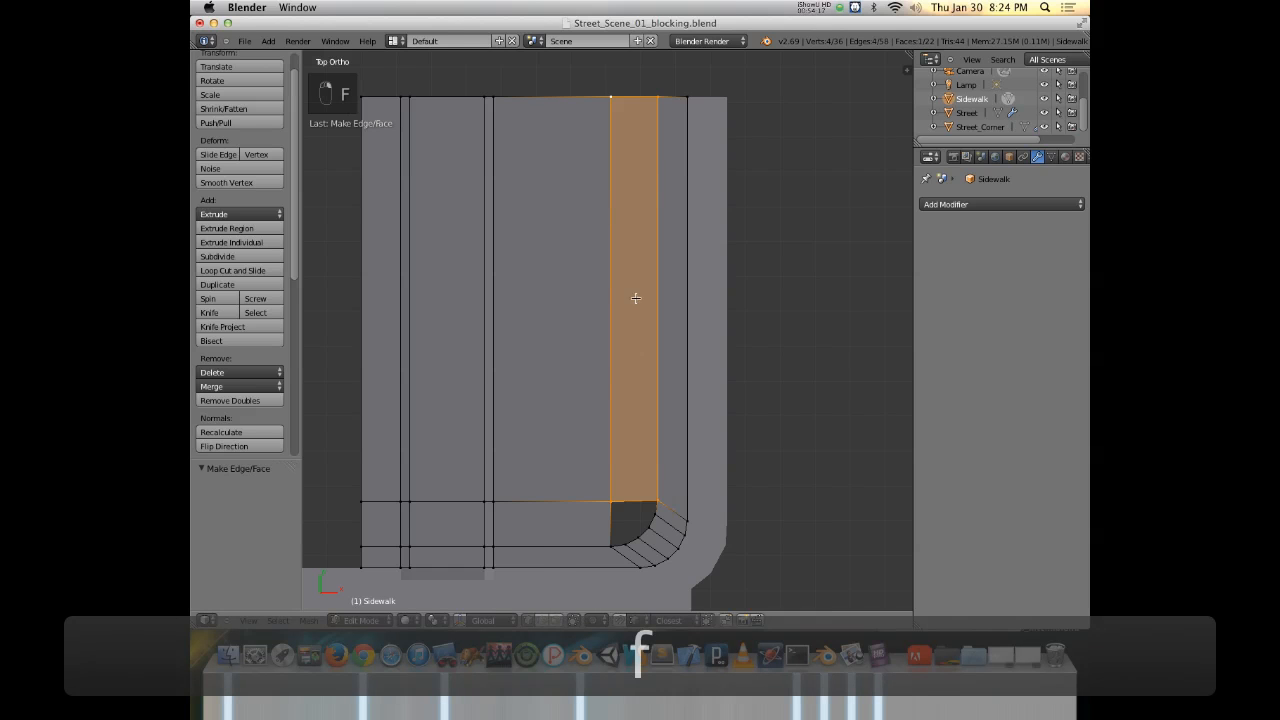
Select the six vertices along the corner's inner curve and examine the remaining hole from several angles.
middle_click_drag(651, 424, 624, 246, "shift")
middle_click_drag(646, 371, 561, 196)
scroll(640, 352, "up", 5)
scroll(643, 354, "up", 2)
scroll(598, 218, "down", 1)
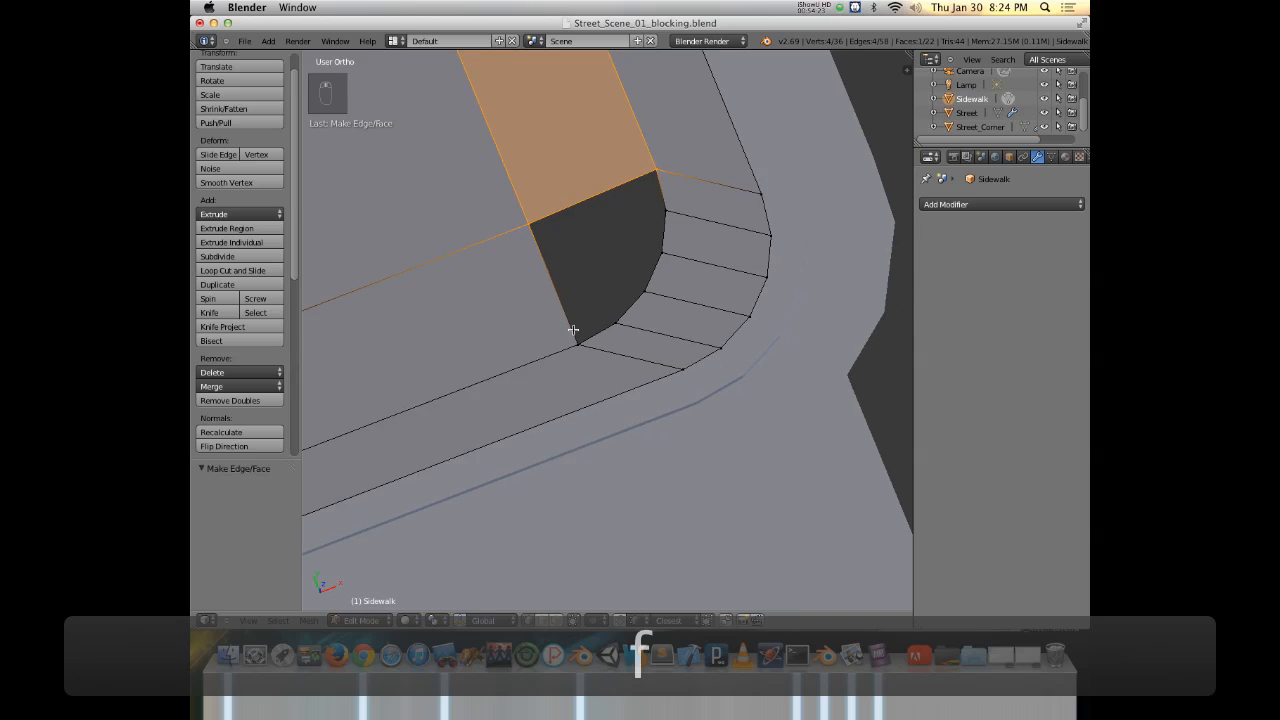
right_click(575, 340)
right_click(620, 321, "shift")
right_click(645, 292, "shift")
right_click(662, 255, "shift")
right_click(665, 212, "shift")
right_click(657, 172, "shift")
middle_click_drag(629, 313, 513, 257)
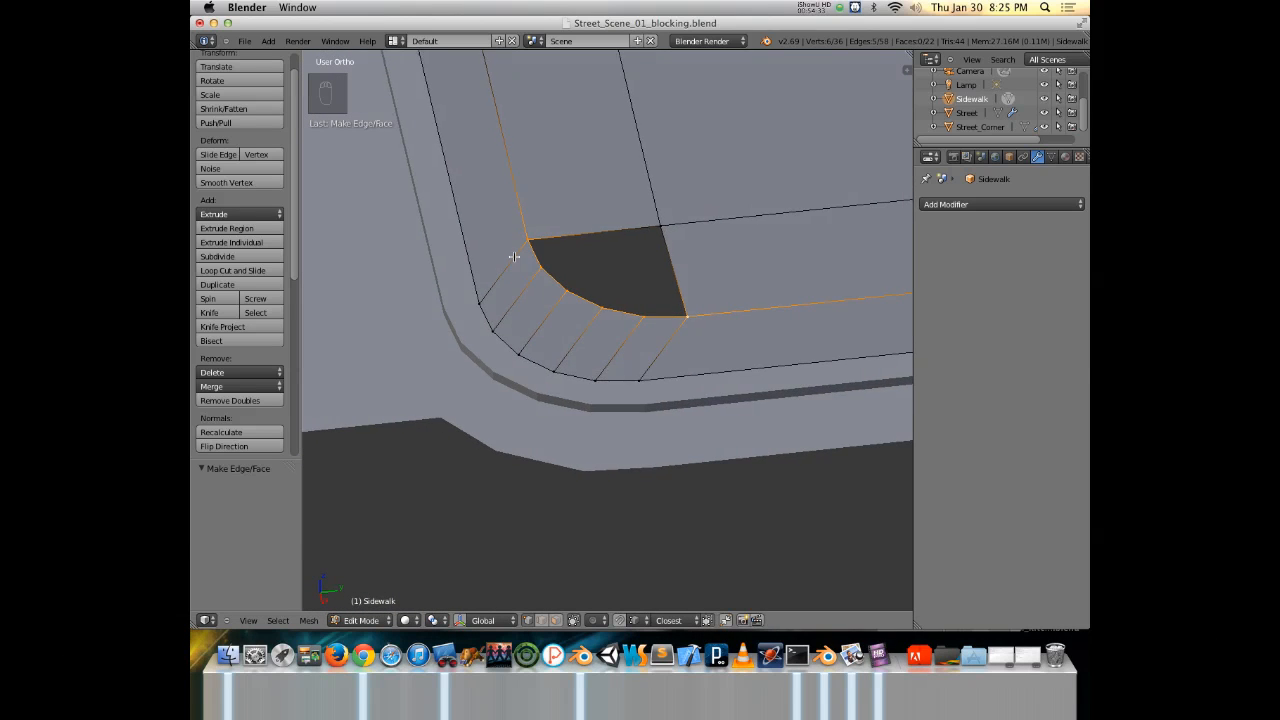
middle_click_drag(589, 247, 640, 274)
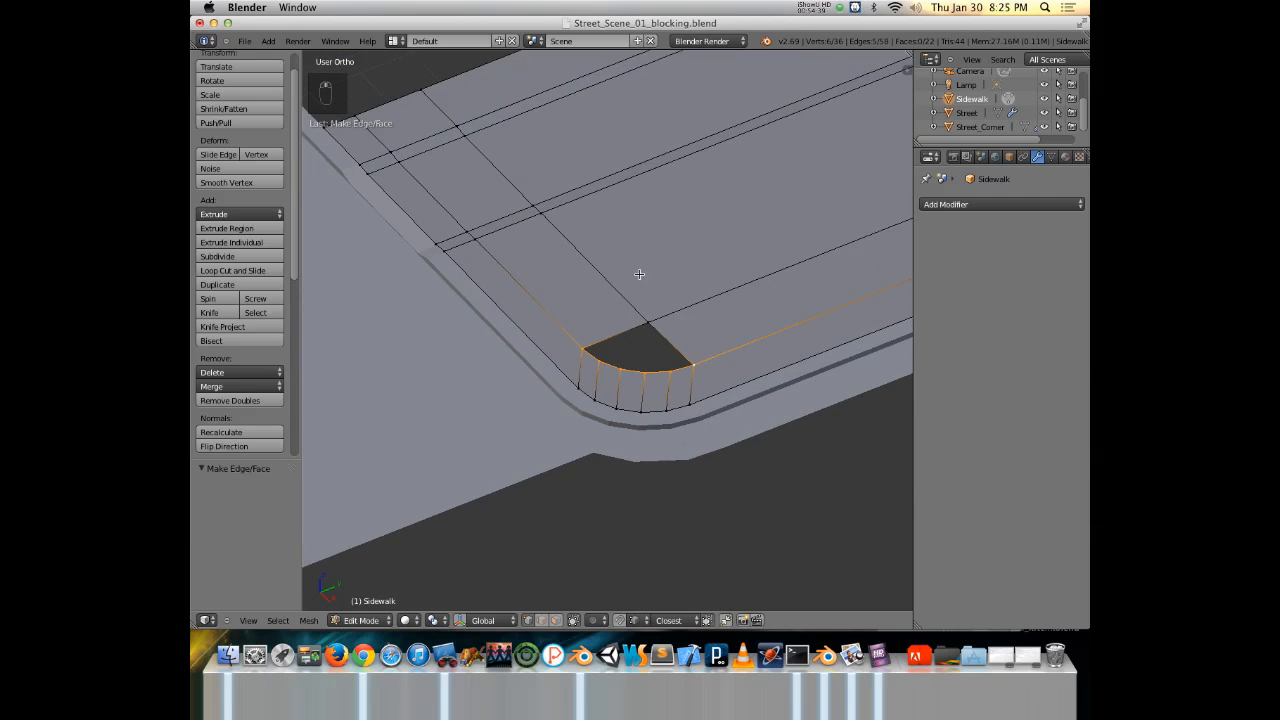
Add a centred loop cut through each of the two bands that border the straight sides of the corner hole.
key("ctrl+r")
left_click(480, 200)
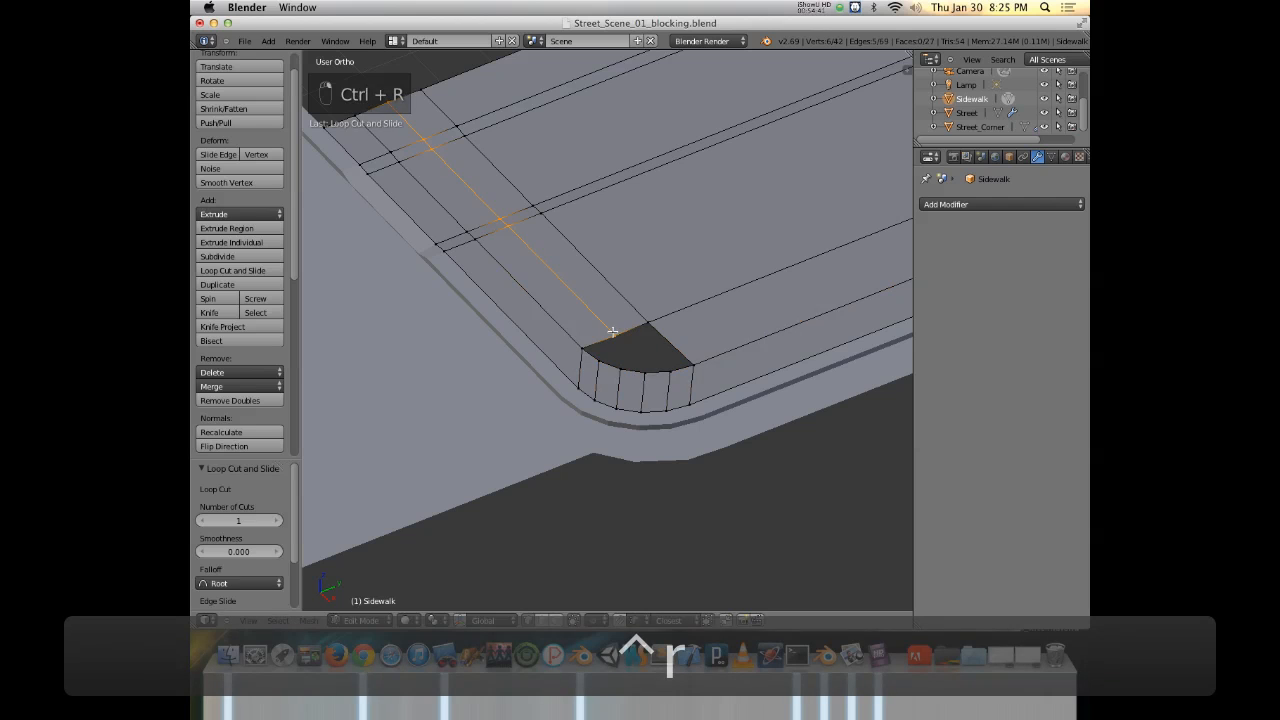
key("ctrl+r")
left_click(670, 340)
left_click(670, 340)
Connect the two new cut vertices across the corner hole with an edge and subdivide it once.
middle_click_drag(651, 335, 488, 348)
middle_click_drag(490, 396, 532, 217, "shift")
left_click(546, 245)
scroll(554, 266, "up", 3)
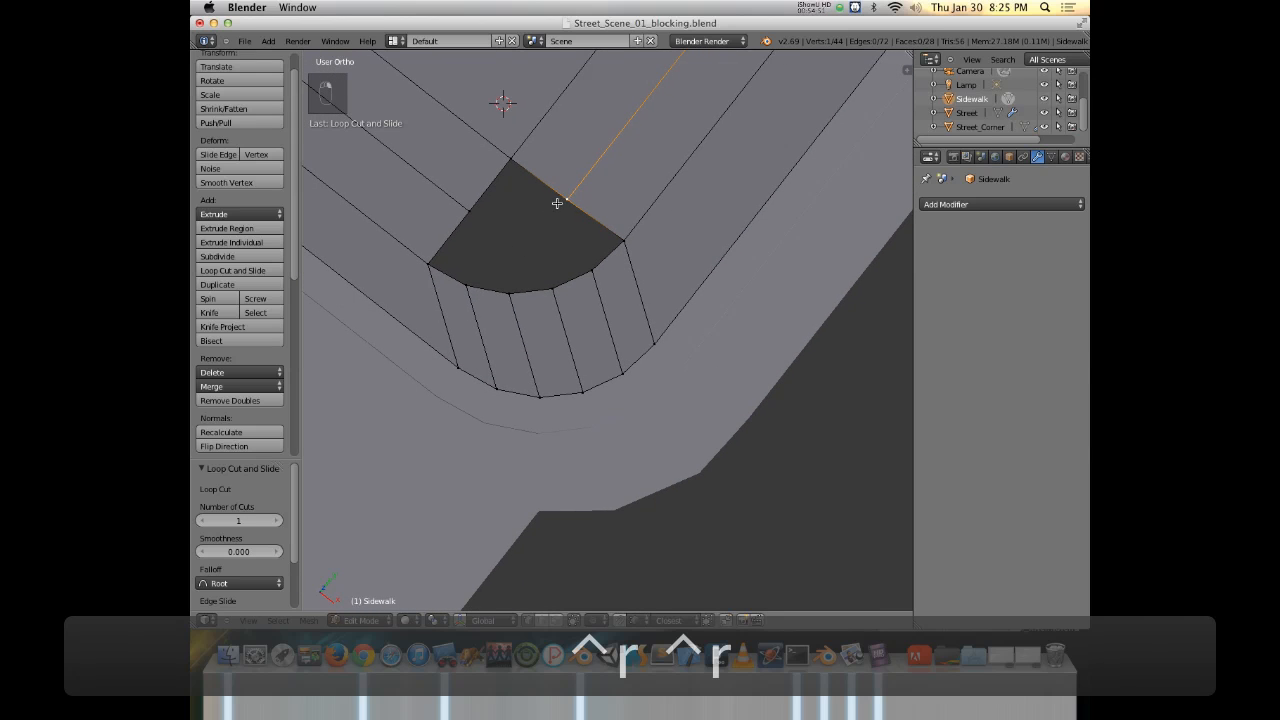
right_click(460, 213, "shift")
key("f")
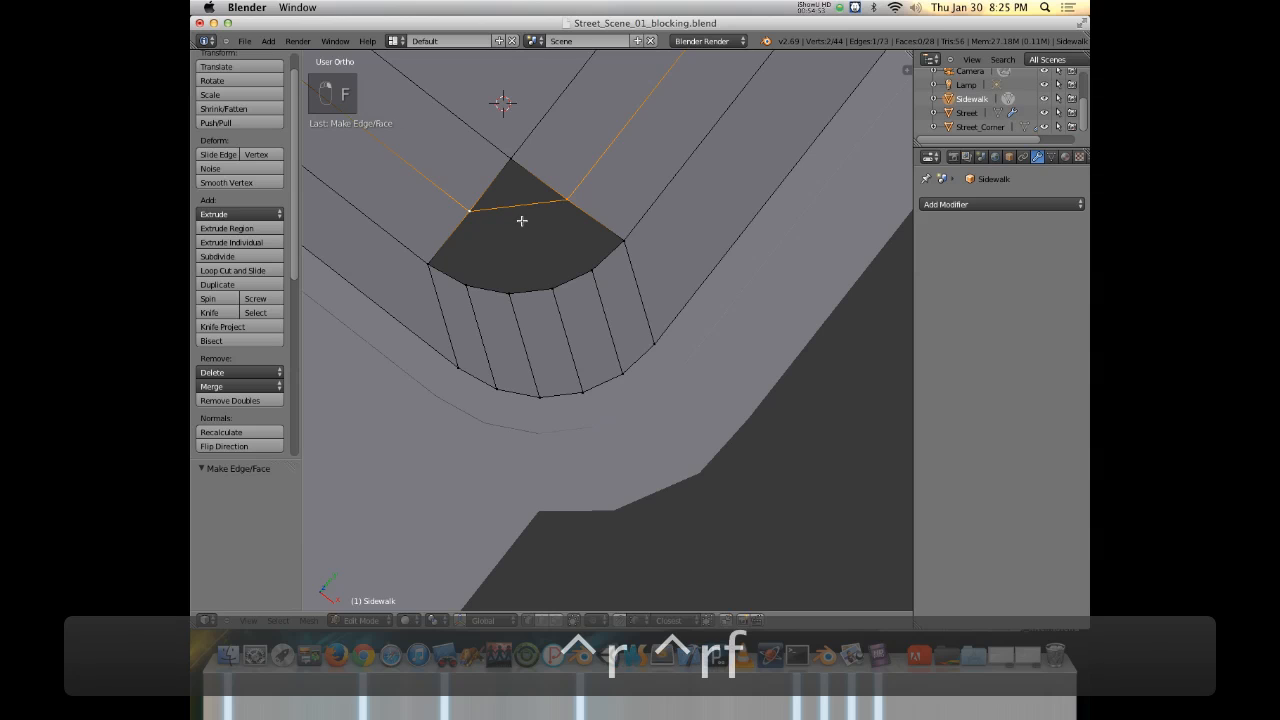
left_click(217, 256)
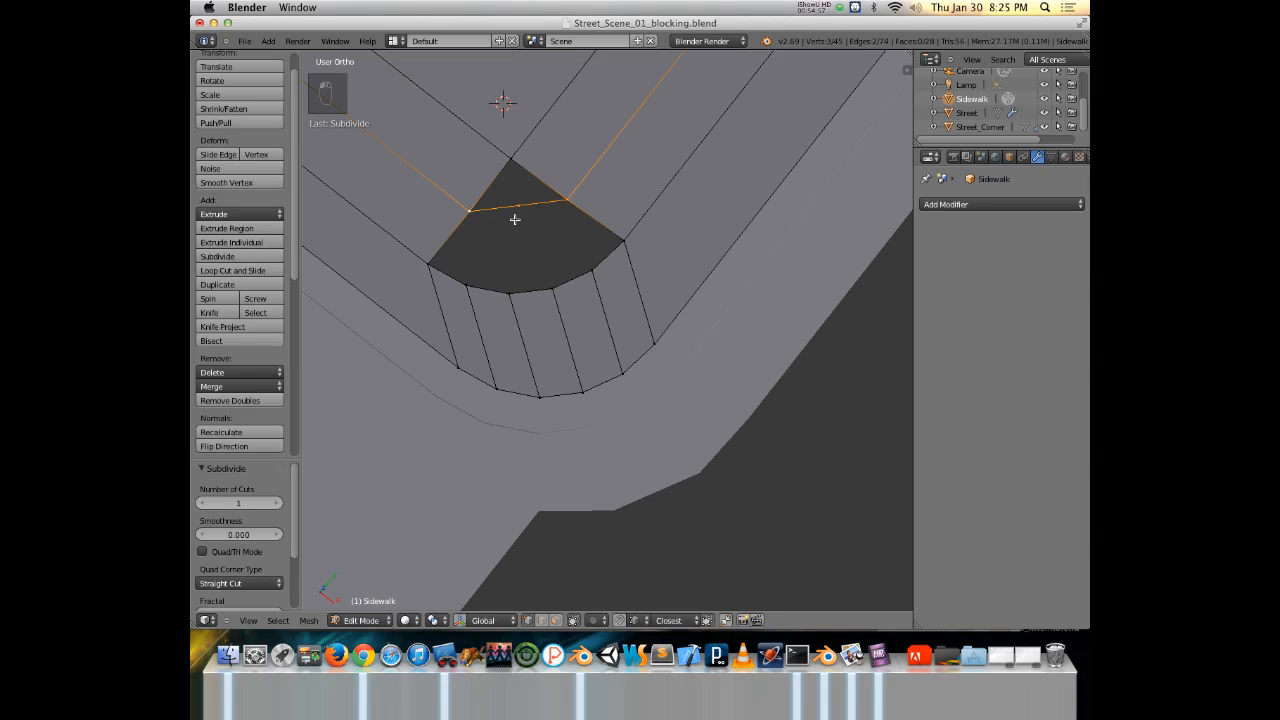
Move the new edge's middle vertex toward the curve in the top view, about 0.202 in X and -0.189 in Y.
key("KP_7")
key("g")
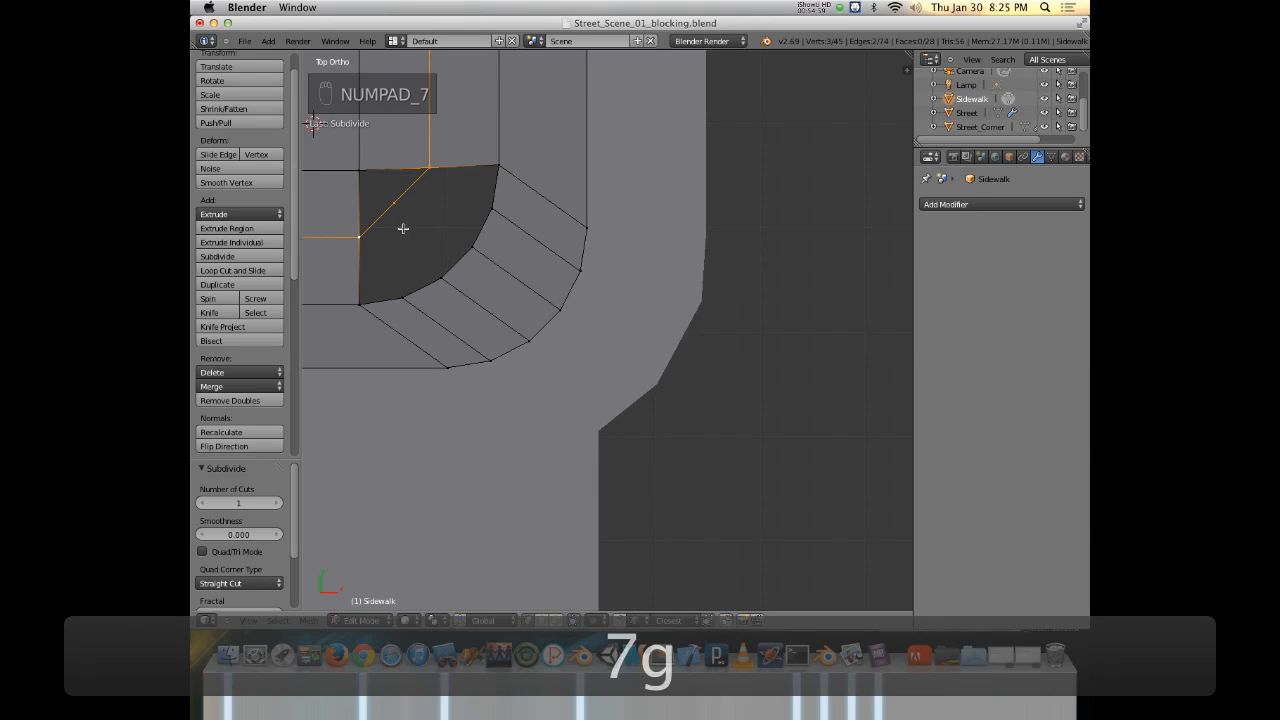
right_click(396, 213)
right_click(394, 206)
key("g")
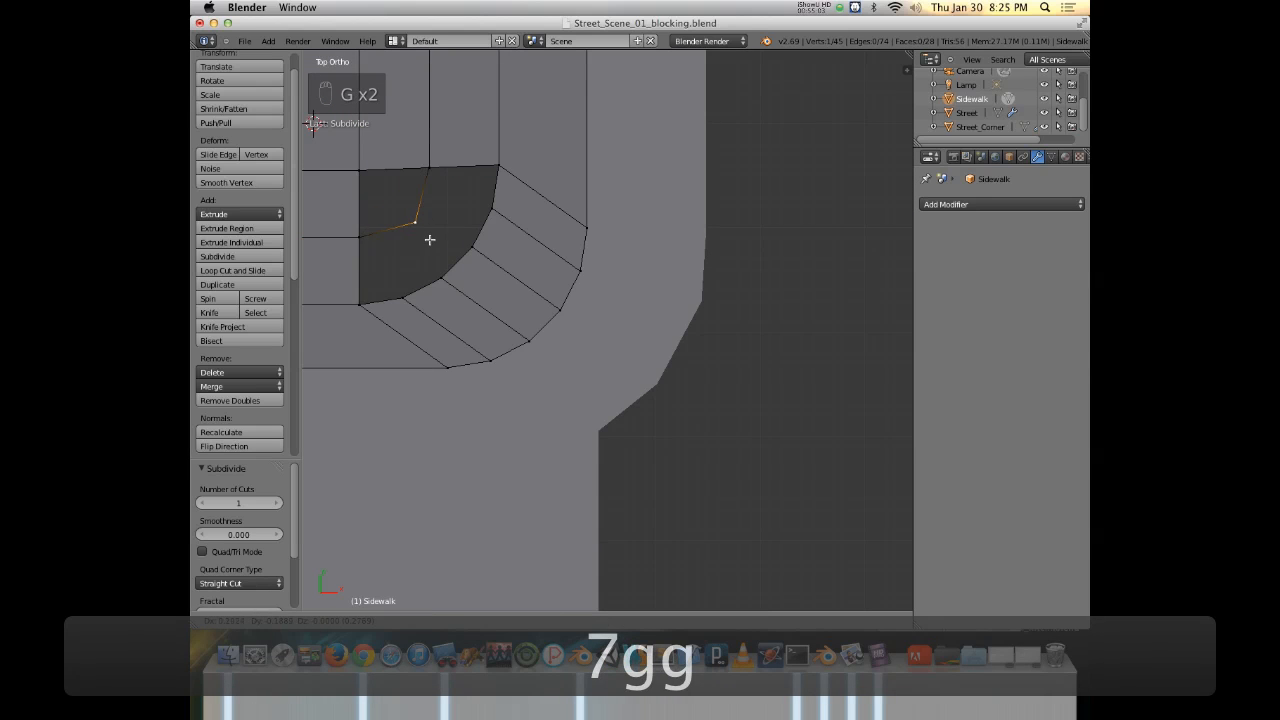
left_click(430, 240)
Fill the quad between the hole's square corner, the two cut vertices and the moved middle vertex.
right_click(360, 236)
right_click(358, 175, "shift")
right_click(416, 222, "shift")
right_click(429, 170, "shift")
key("f")
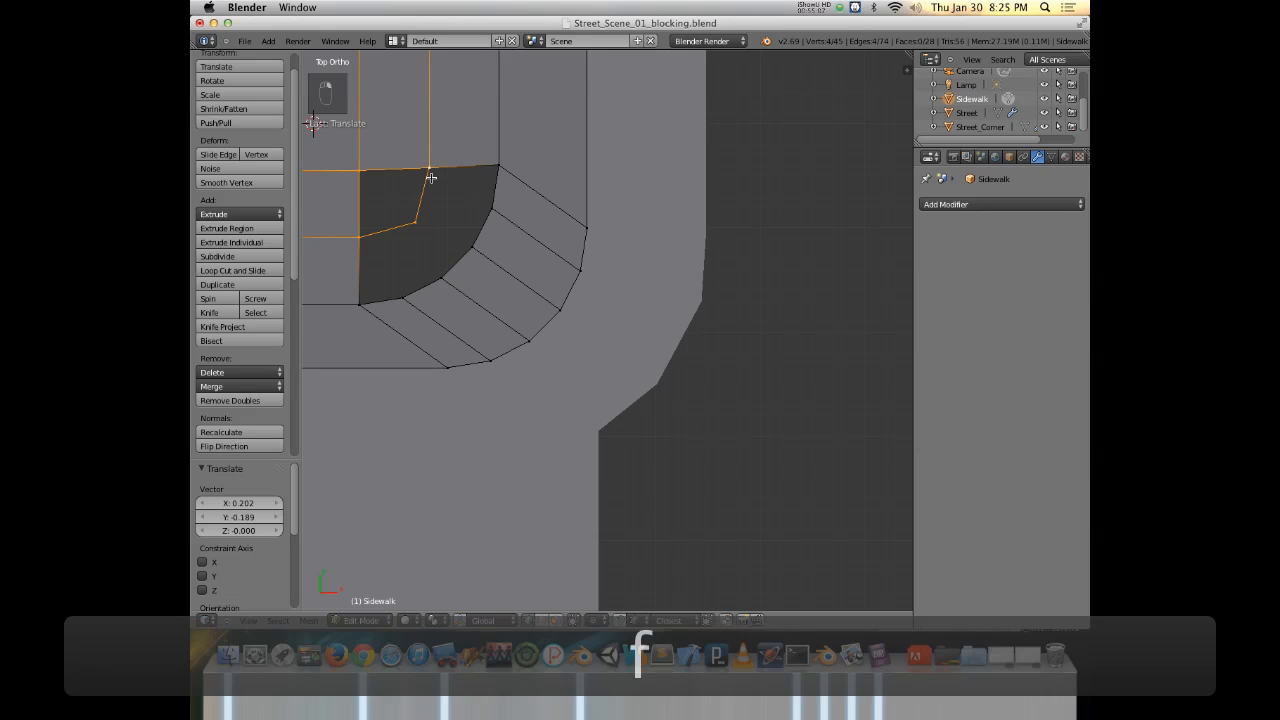
Fill the quad between the middle vertex, the neighbouring cut vertex and the first two curve vertices beside the side strip.
middle_click_drag(434, 239, 603, 190)
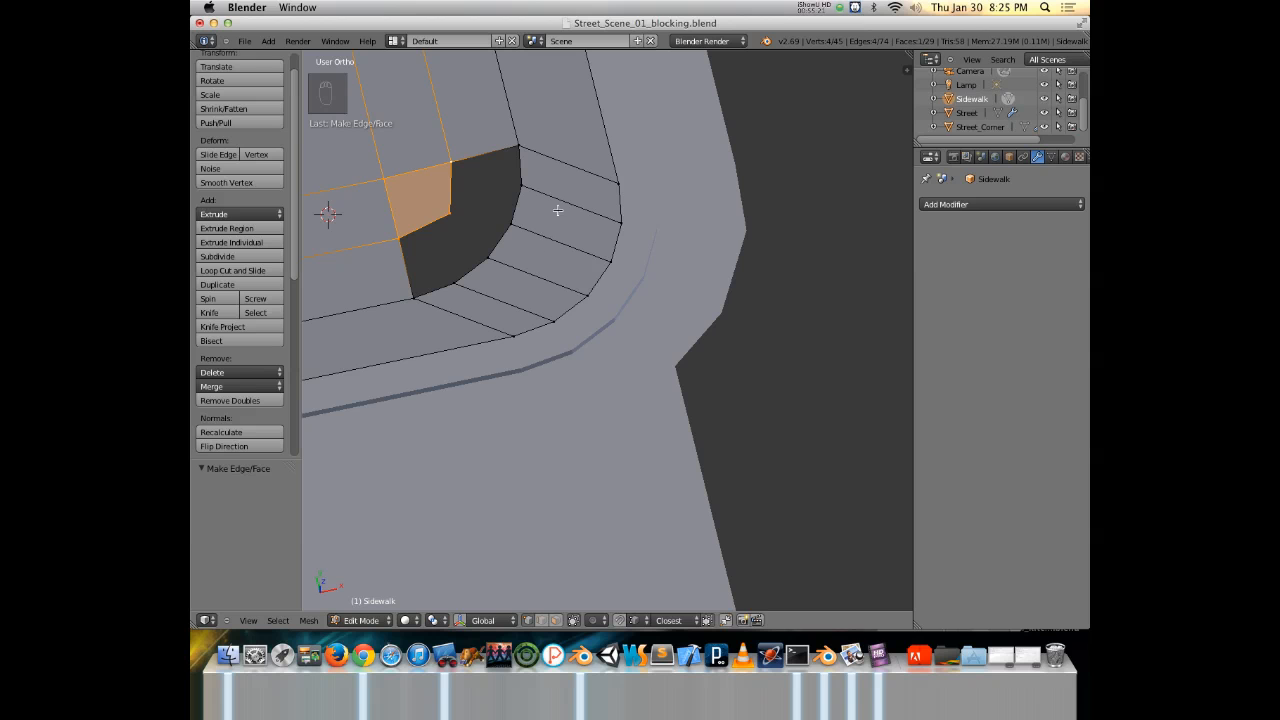
middle_click_drag(547, 212, 571, 249)
scroll(516, 246, "up", 1)
scroll(593, 257, "down", 1)
right_click(515, 239)
right_click(546, 181, "shift")
right_click(604, 186, "shift")
right_click(593, 229, "shift")
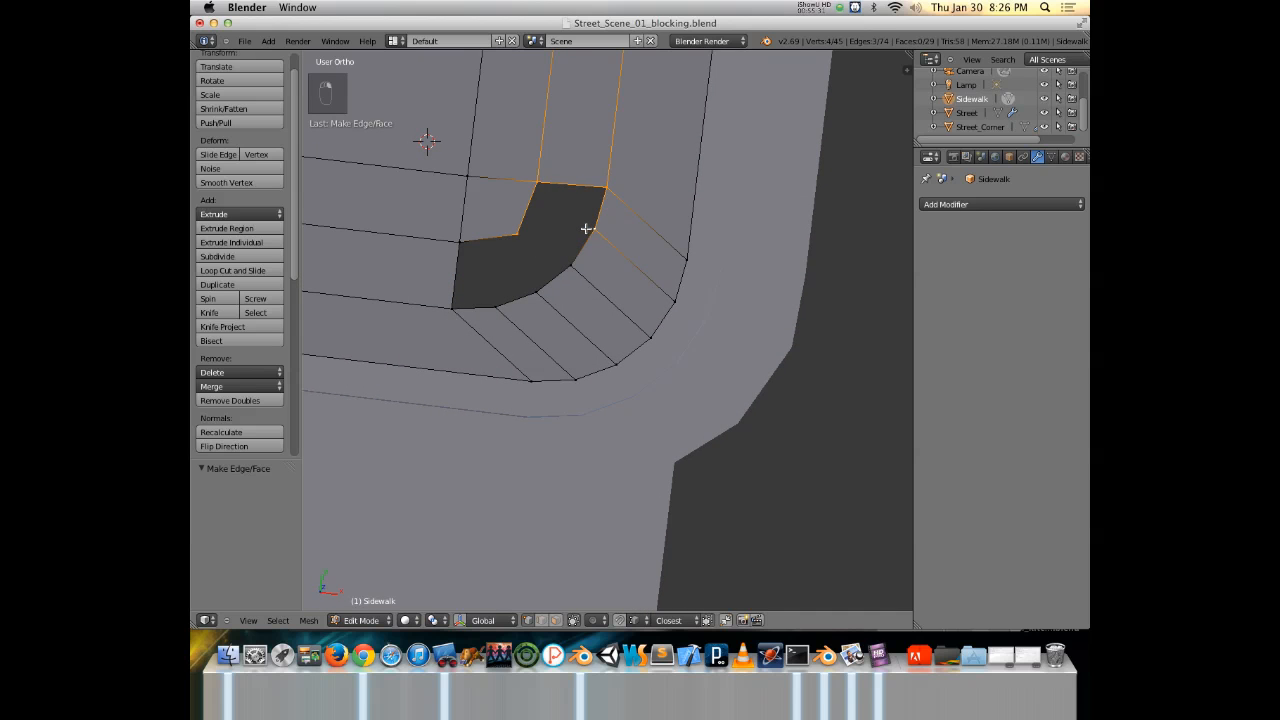
key("KP_7")
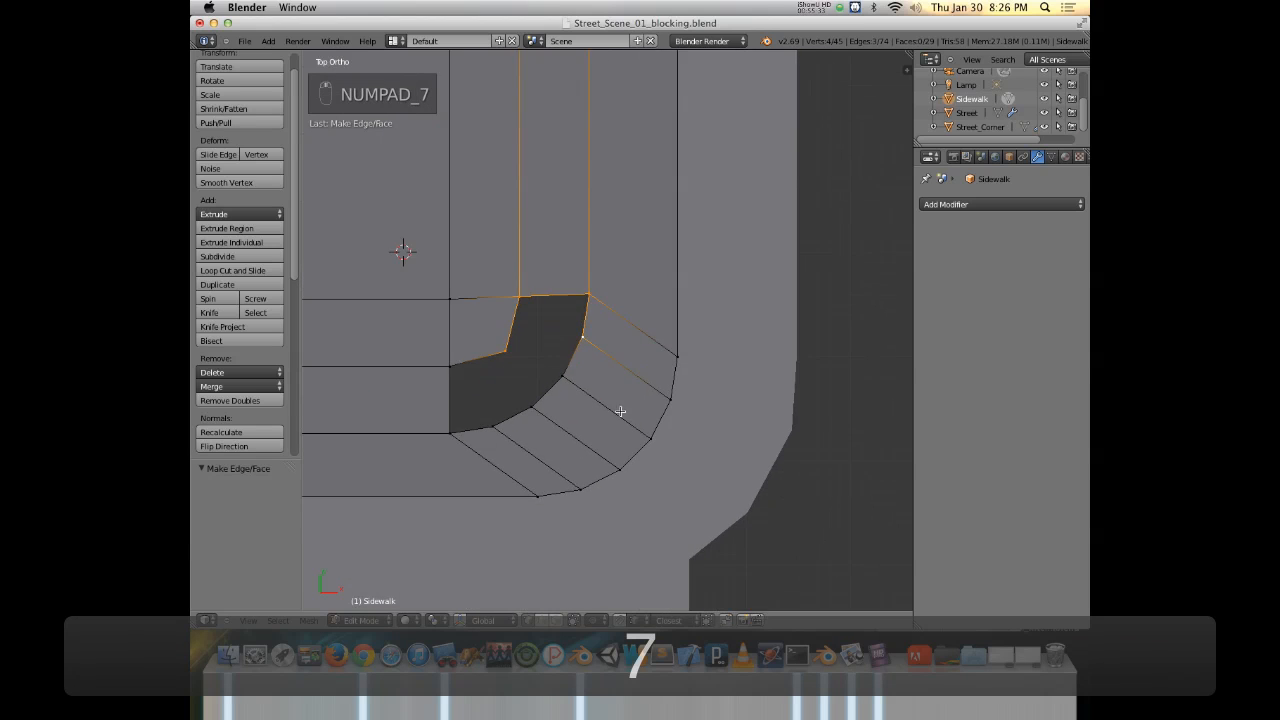
key("f")
Fill the quad between the middle vertex, the other cut vertex and the two curve vertices beside the main street strip.
right_click(448, 367)
right_click(449, 433, "shift")
right_click(493, 426, "shift")
right_click(508, 353, "shift")
key("f")
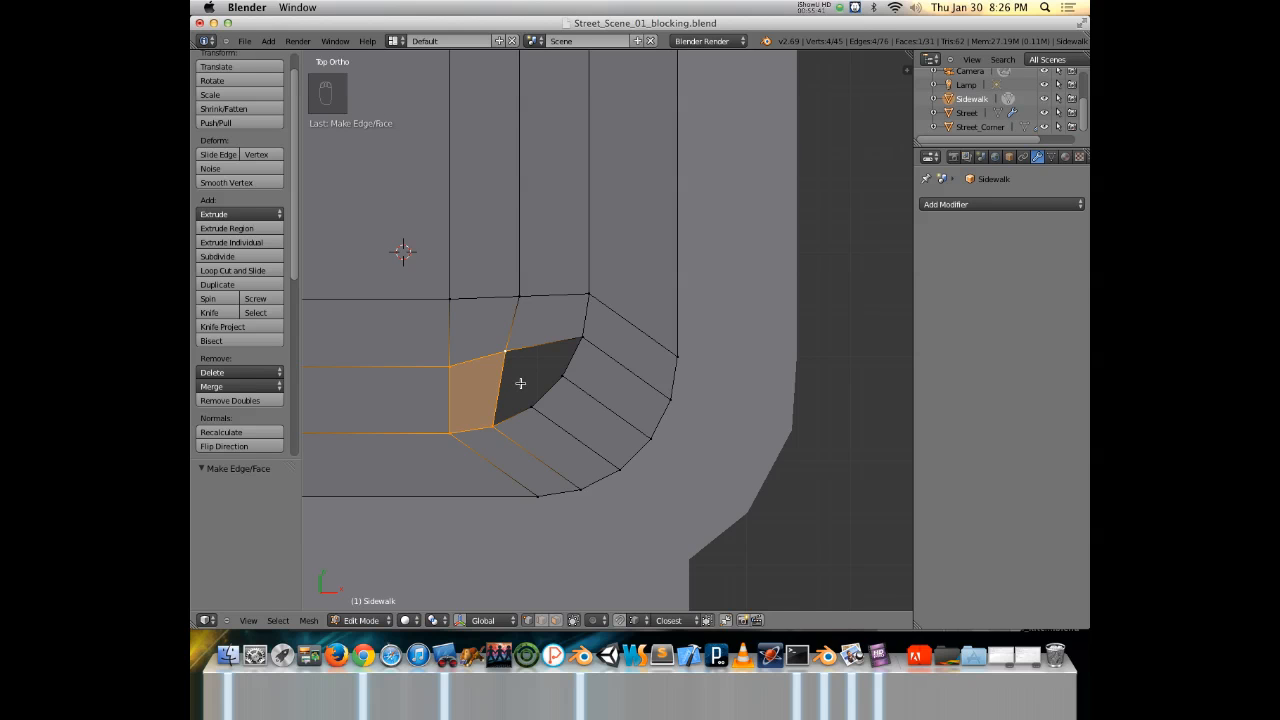
Select the lengthwise edge loop running into the corner's middle vertex and move it -0.181 along X.
scroll(520, 384, "down", 2)
middle_click_drag(542, 292, 551, 325, "shift")
right_click(551, 312, "alt")
scroll(553, 310, "down", 4)
middle_click_drag(592, 181, 594, 302, "shift")
key("g")
key("x")
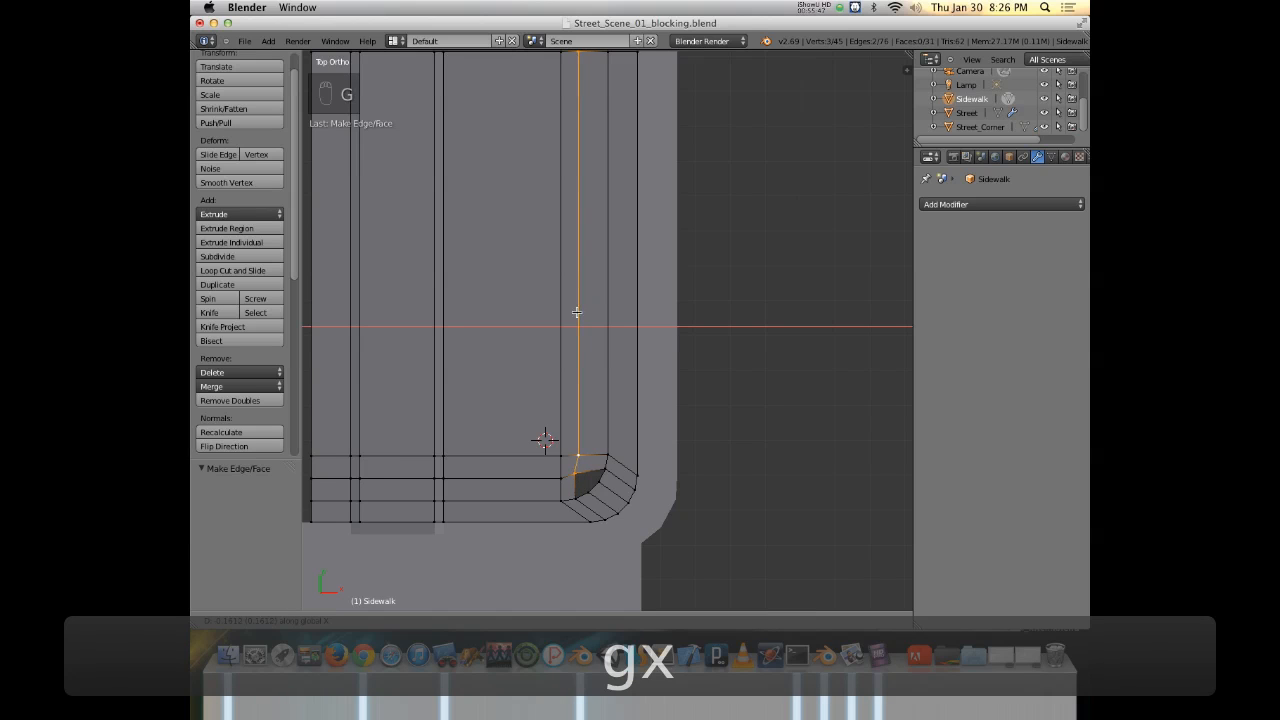
left_click(576, 312)
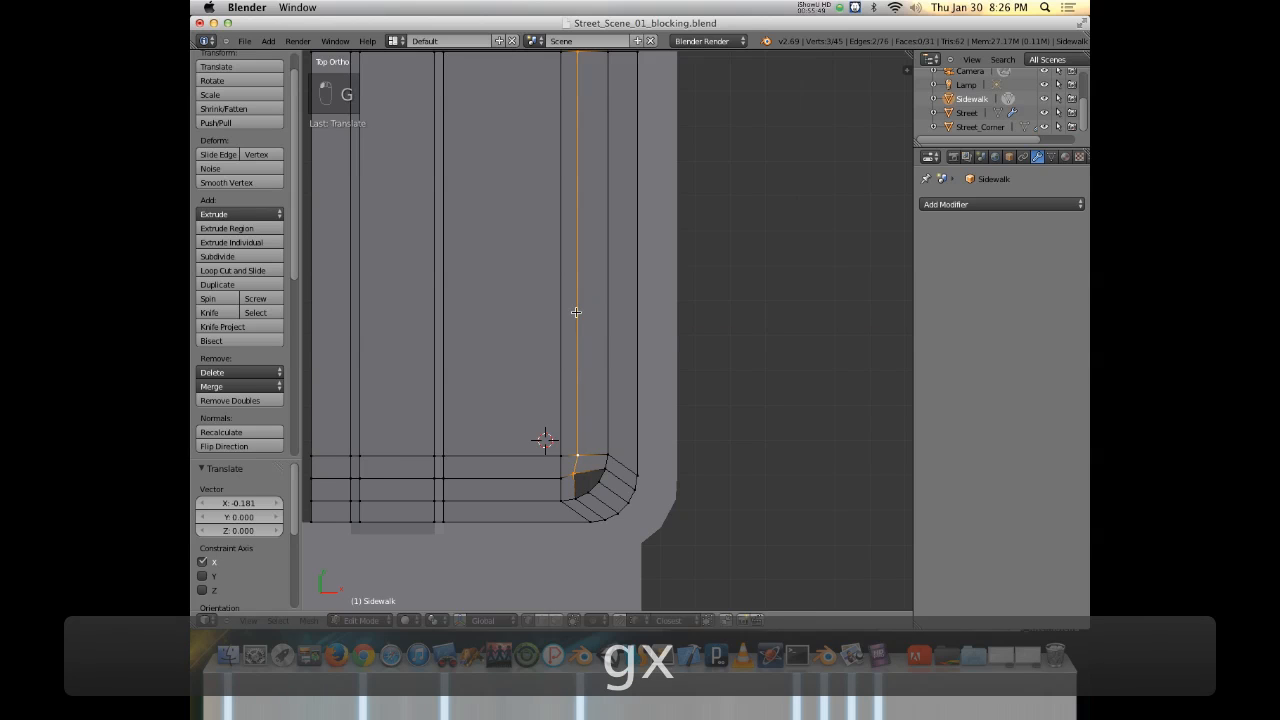
Move the corner's single middle vertex 0.121 along X.
right_click(578, 477)
key("g")
key("x")
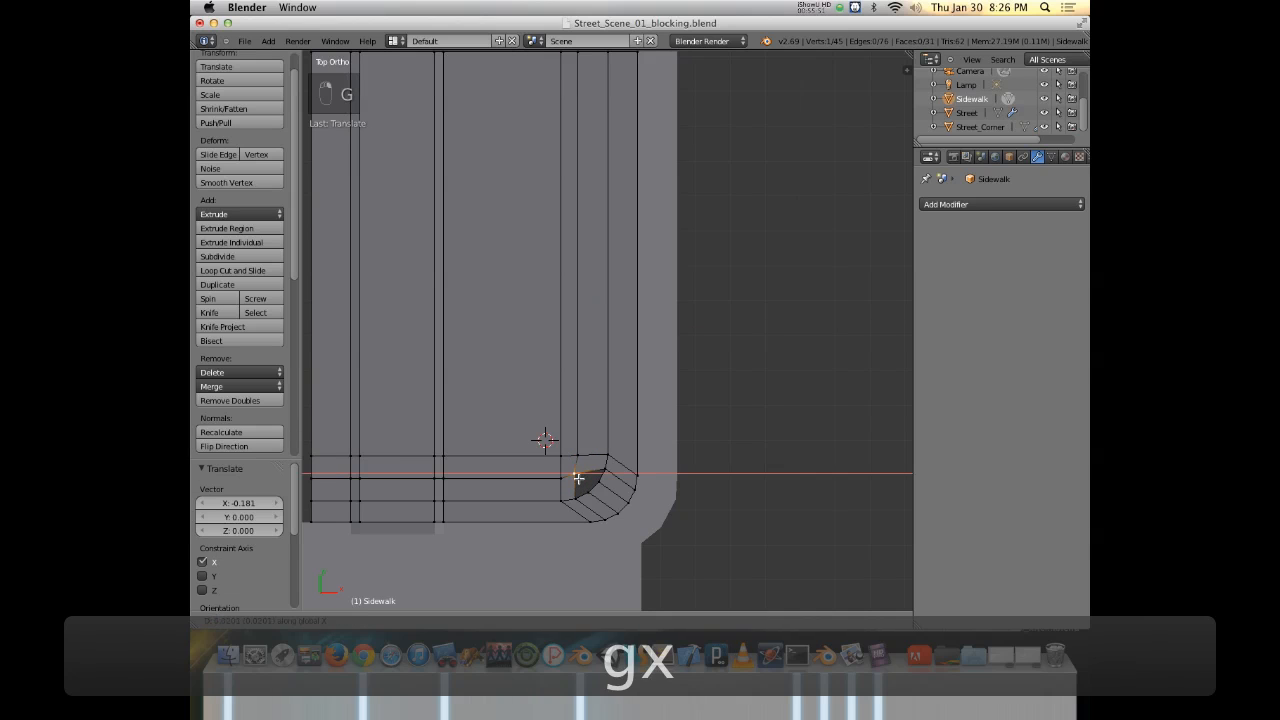
left_click(583, 475)
Add a centred lengthwise loop cut between the shifted edge loop and the side strip's inner edge.
key("ctrl+r")
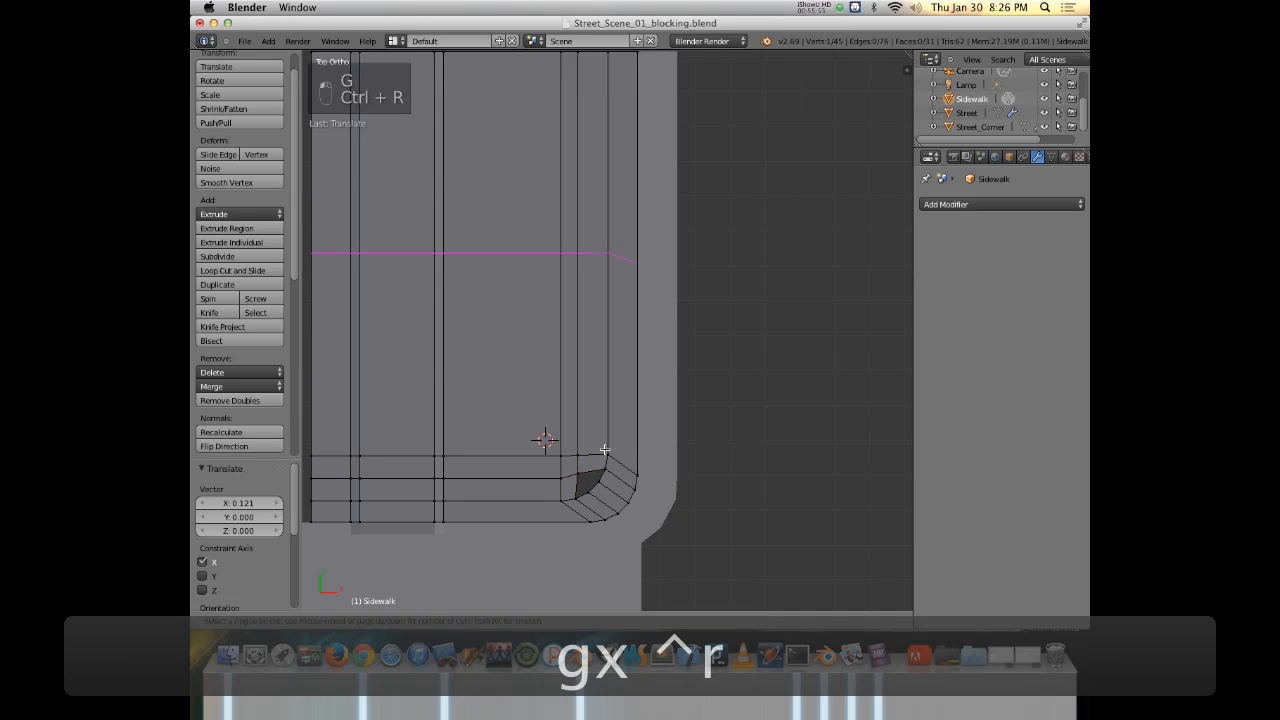
left_click(593, 456)
left_click(591, 455)
Fill a face between the new cut's end vertex and the three nearest curve vertices of the remaining hole.
scroll(591, 457, "up", 4)
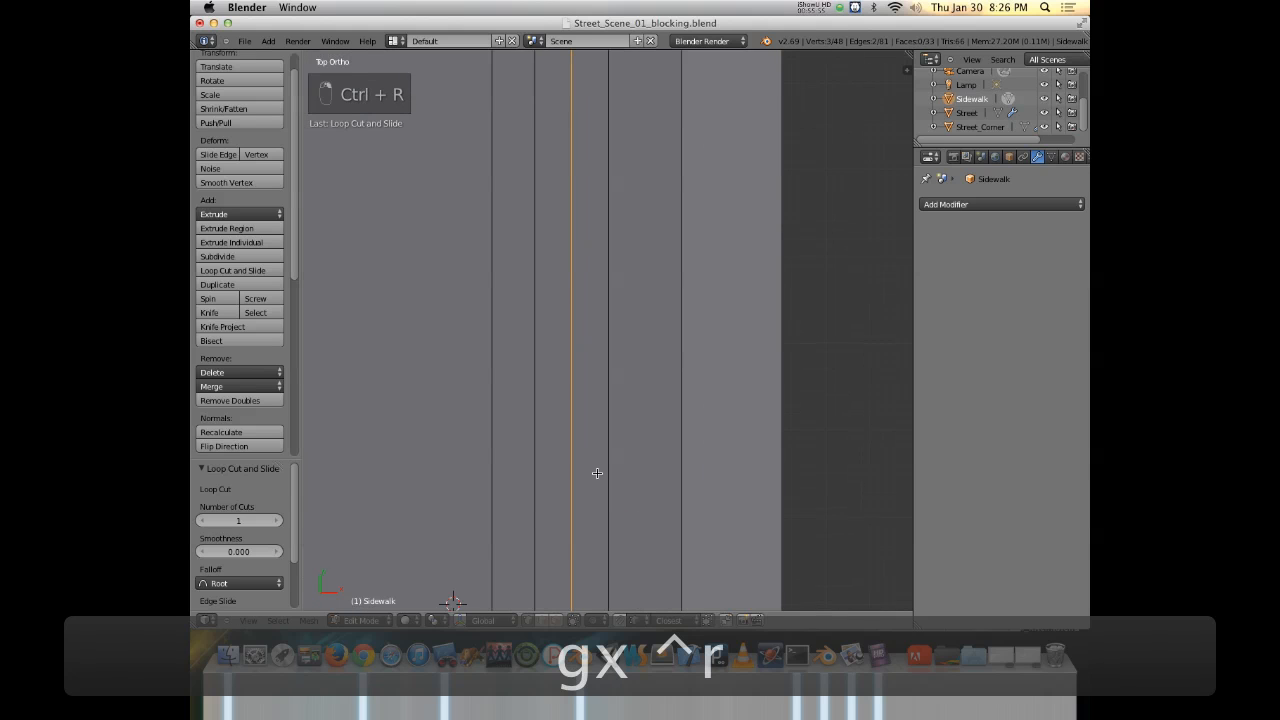
middle_click_drag(600, 350, 581, 329, "shift")
scroll(598, 308, "up", 2)
right_click(550, 298)
right_click(538, 371, "shift")
right_click(578, 331, "shift")
right_click(597, 290, "shift")
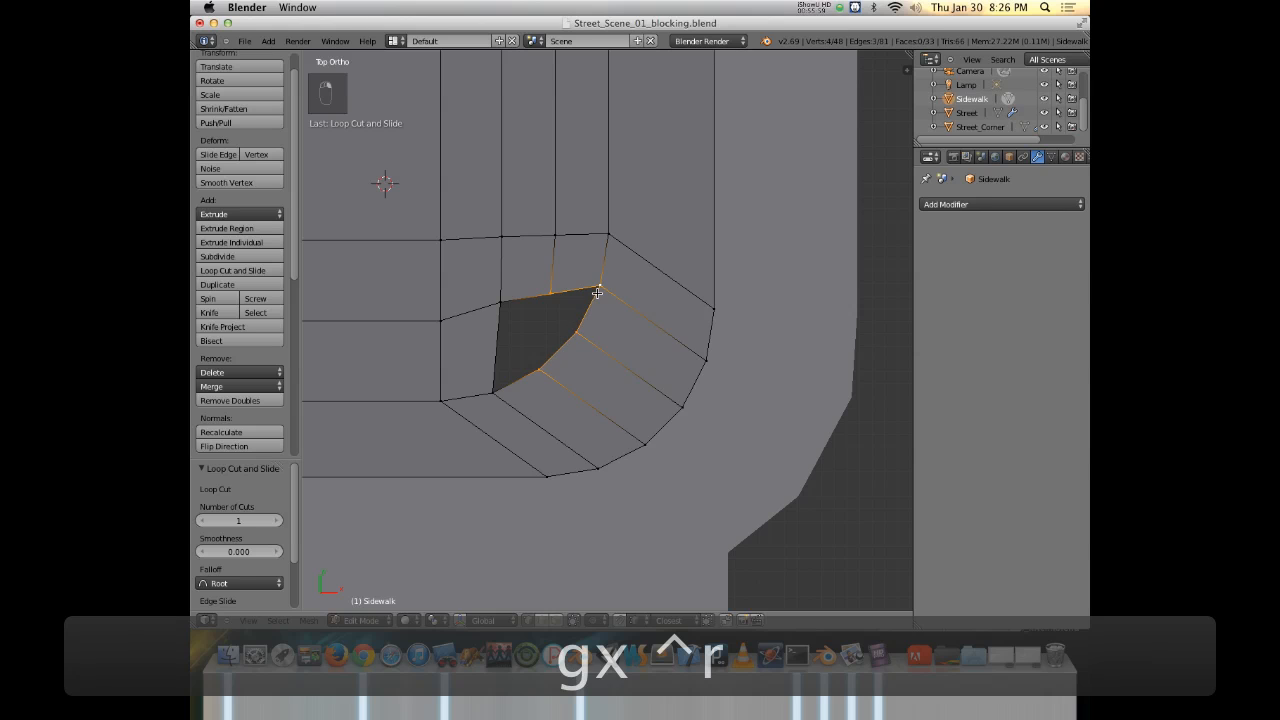
key("f")
Close the rest of the corner hole with a quad between the cut's end vertex, the middle vertex and two curve vertices.
right_click(551, 293)
right_click(501, 302, "shift")
right_click(492, 392, "shift")
right_click(532, 372, "shift")
key("f")
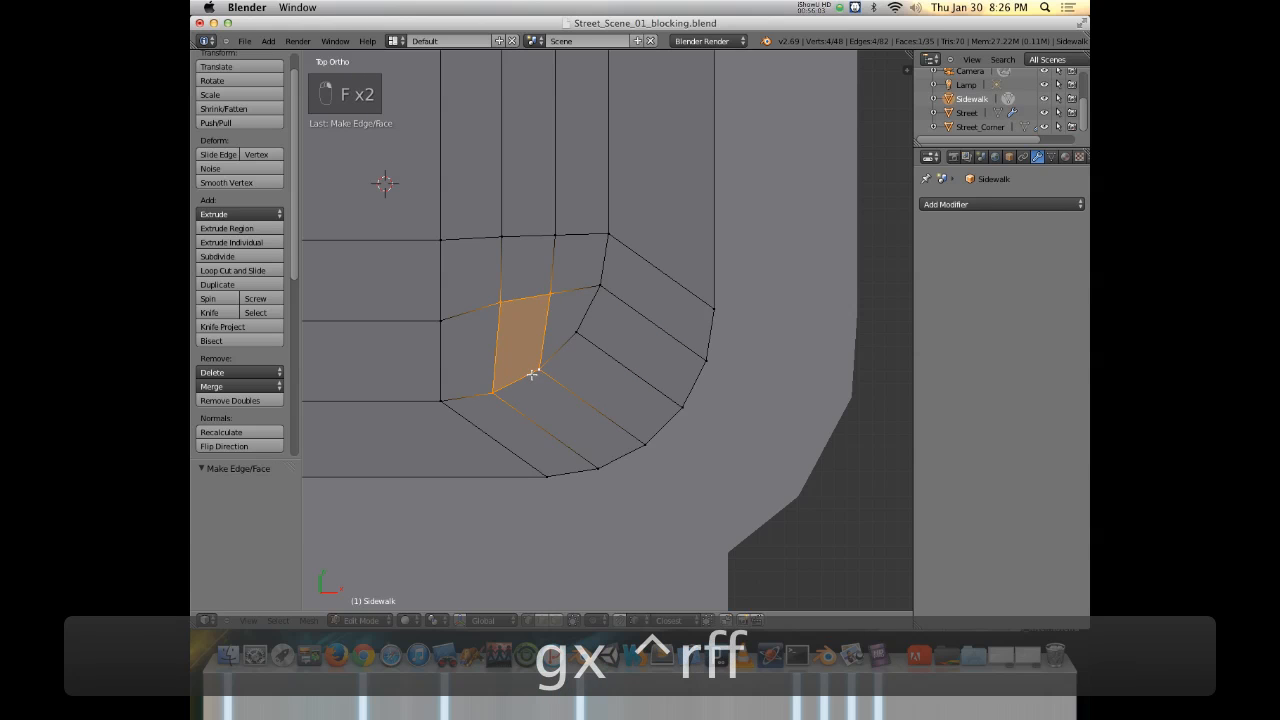
Extrude the sidewalk's far end edge loop by -16 along X so it reaches the end of the street.
key("a")
middle_click_drag(531, 376, 572, 302)
scroll(525, 346, "down", 6)
middle_click_drag(474, 286, 632, 331)
right_click(489, 369, "alt")
key("KP_7")
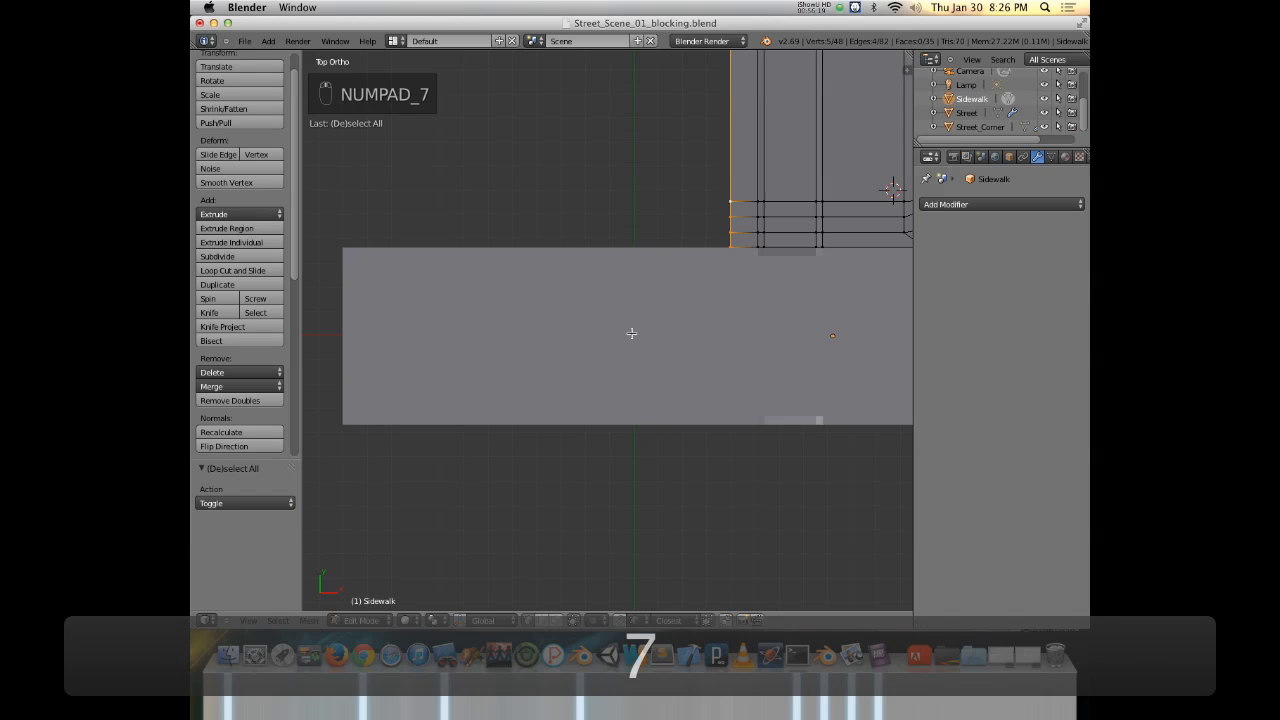
scroll(669, 296, "down", 3)
middle_click_drag(696, 224, 704, 270, "shift")
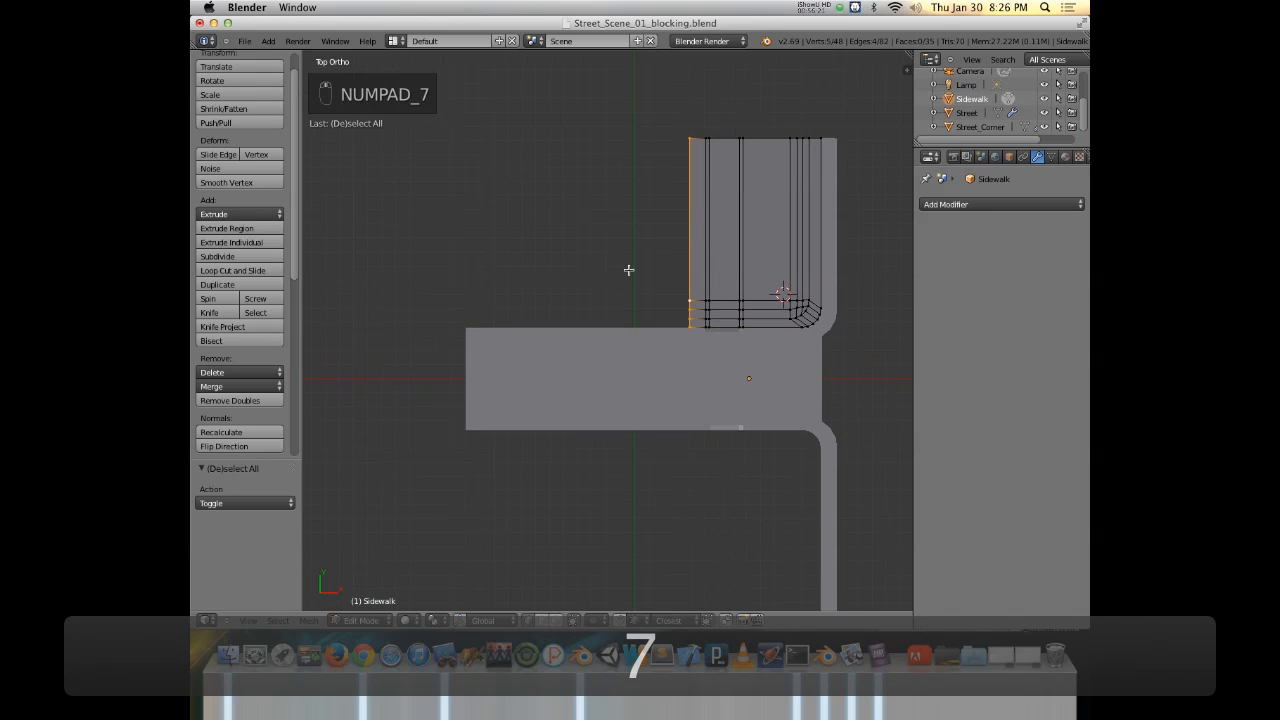
key("e")
key("x")
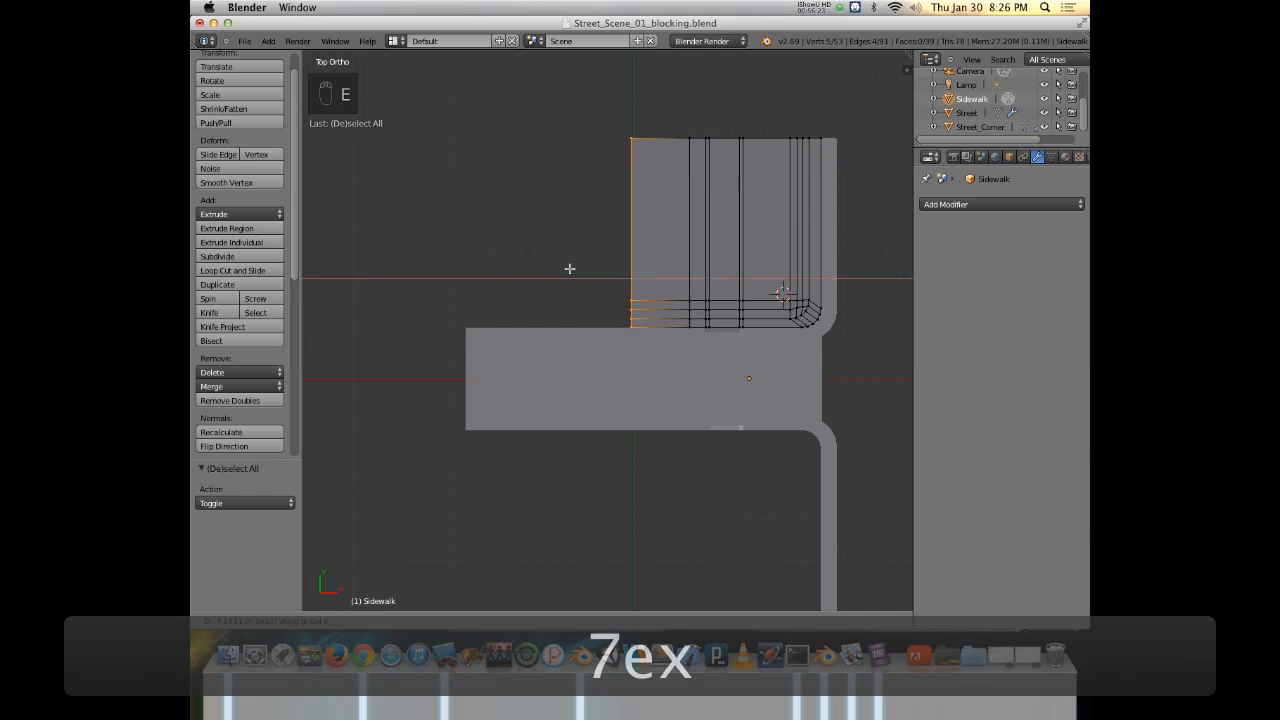
left_click(466, 329)
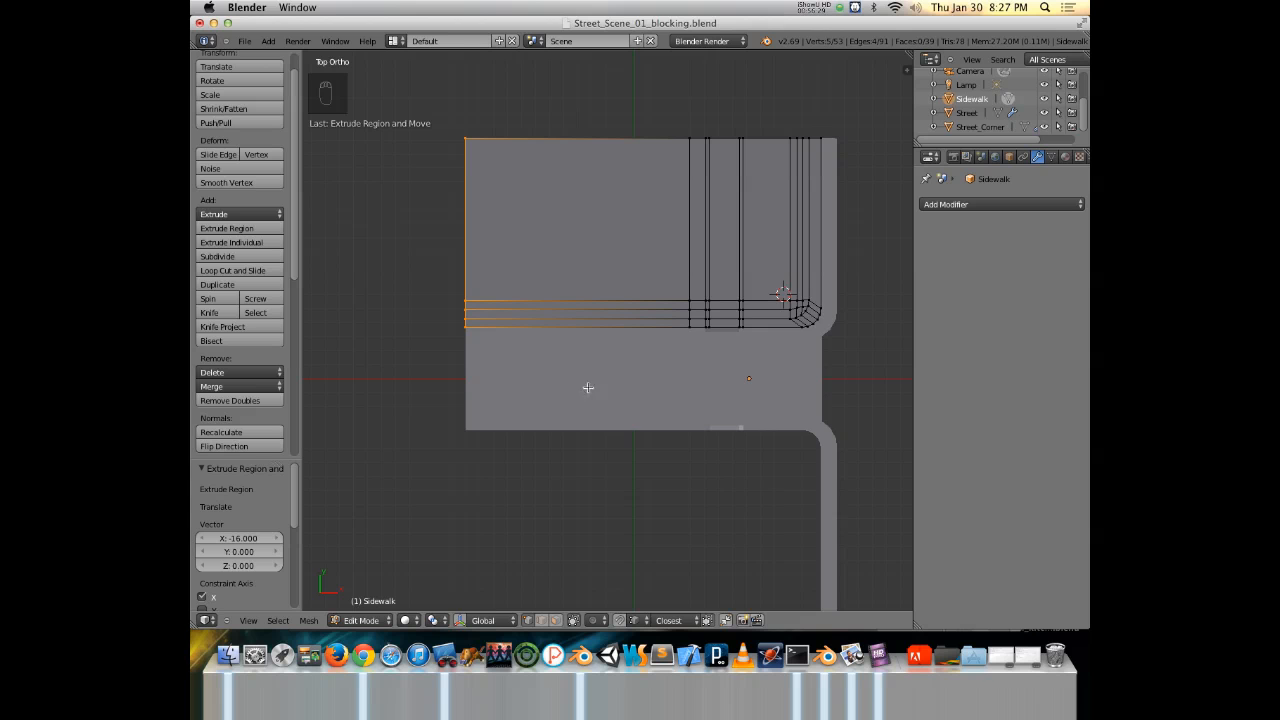
Examine the sidewalk surface and its fit against the curb around the lowered section and the corner.
middle_click_drag(609, 390, 543, 277)
scroll(603, 349, "up", 6)
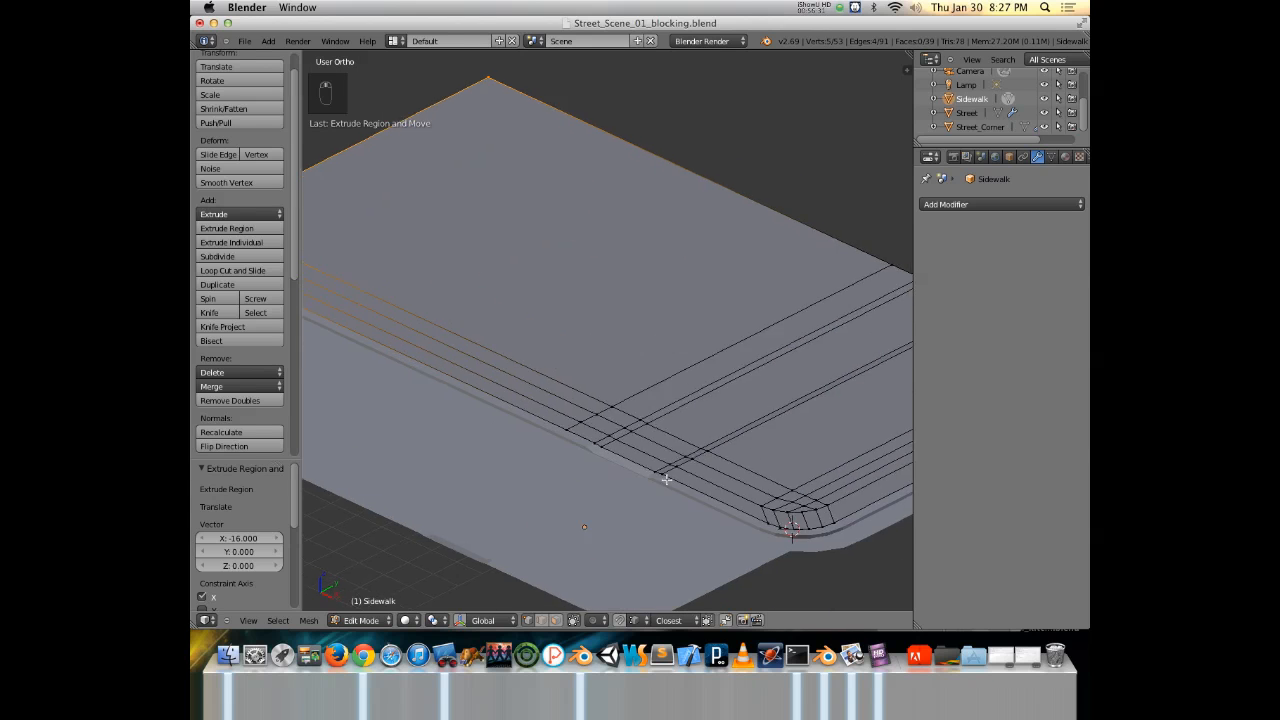
scroll(548, 513, "up", 3)
middle_click_drag(549, 514, 553, 491)
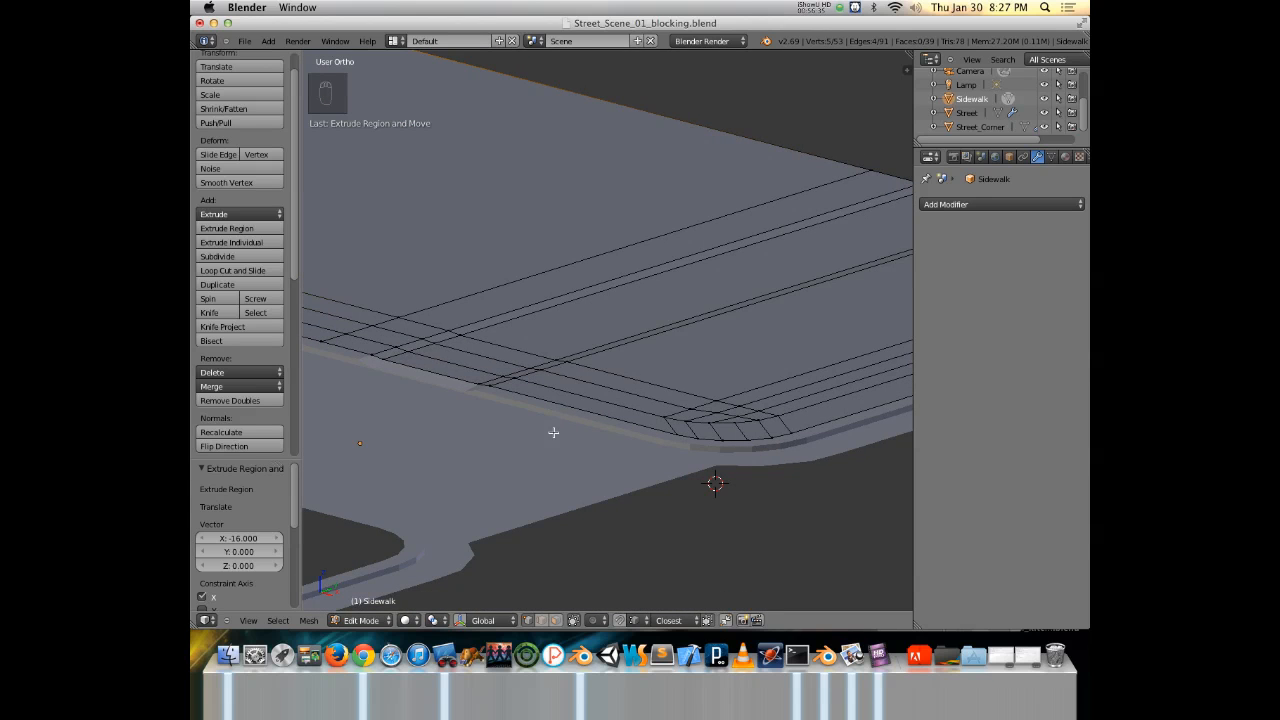
scroll(600, 386, "down", 2)
mouse_move(544, 364)
middle_mouse_down()
mouse_move(543, 347)
mouse_move(557, 354)
mouse_move(547, 363)
middle_mouse_up()
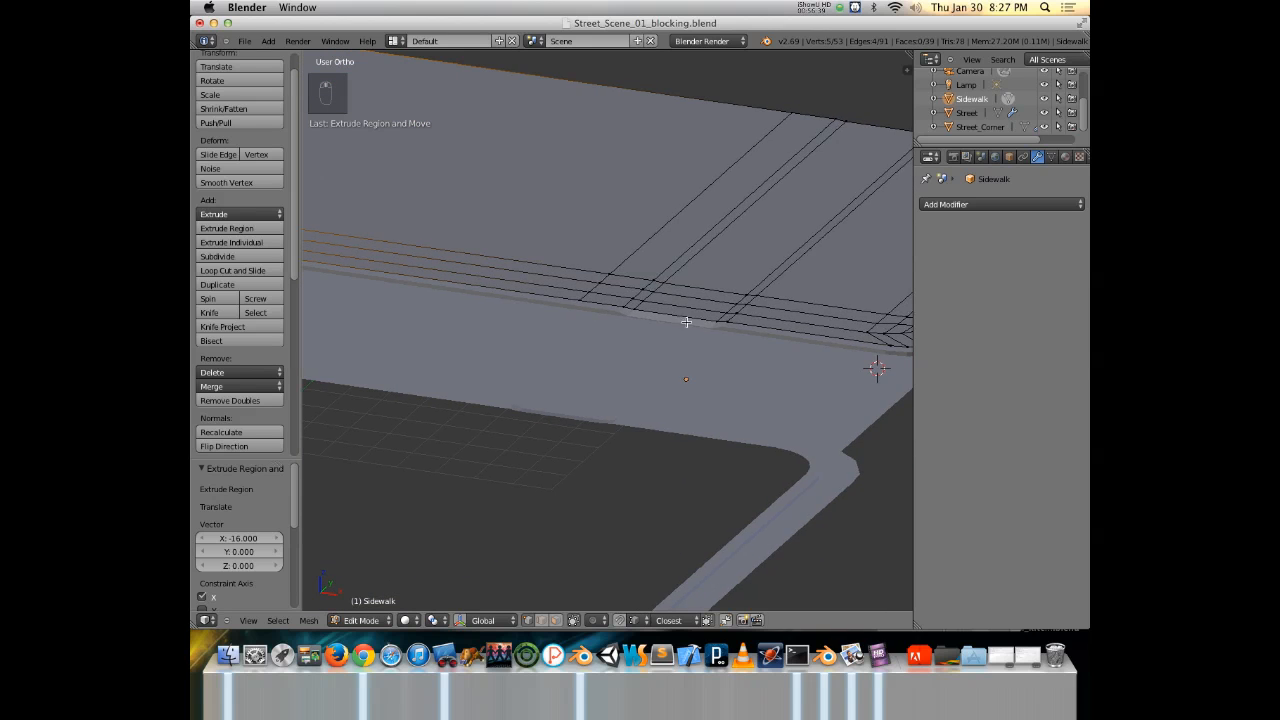
middle_click_drag(686, 323, 563, 302)
middle_click_drag(640, 289, 679, 226)
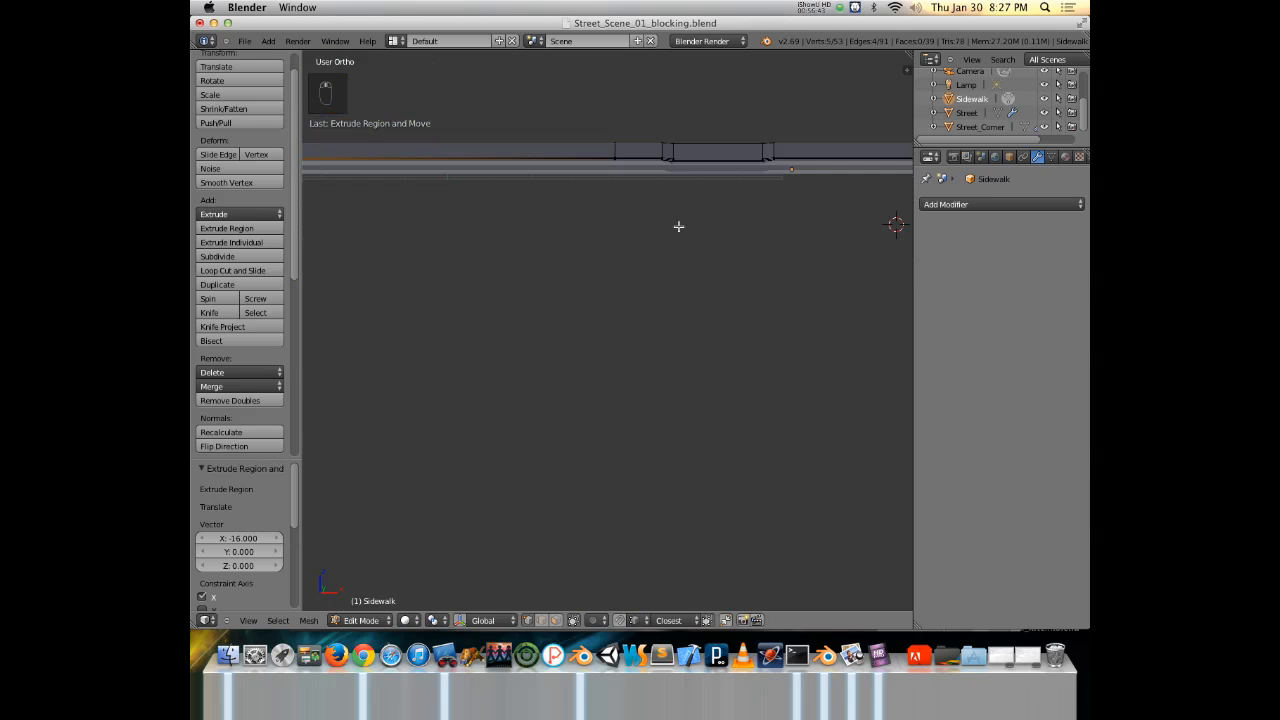
Select the eight vertices of the sidewalk strip running back from the lowered curb and move them 0.026 along Z.
middle_click_drag(741, 148, 491, 334)
right_click(482, 339)
right_click(484, 339, "shift")
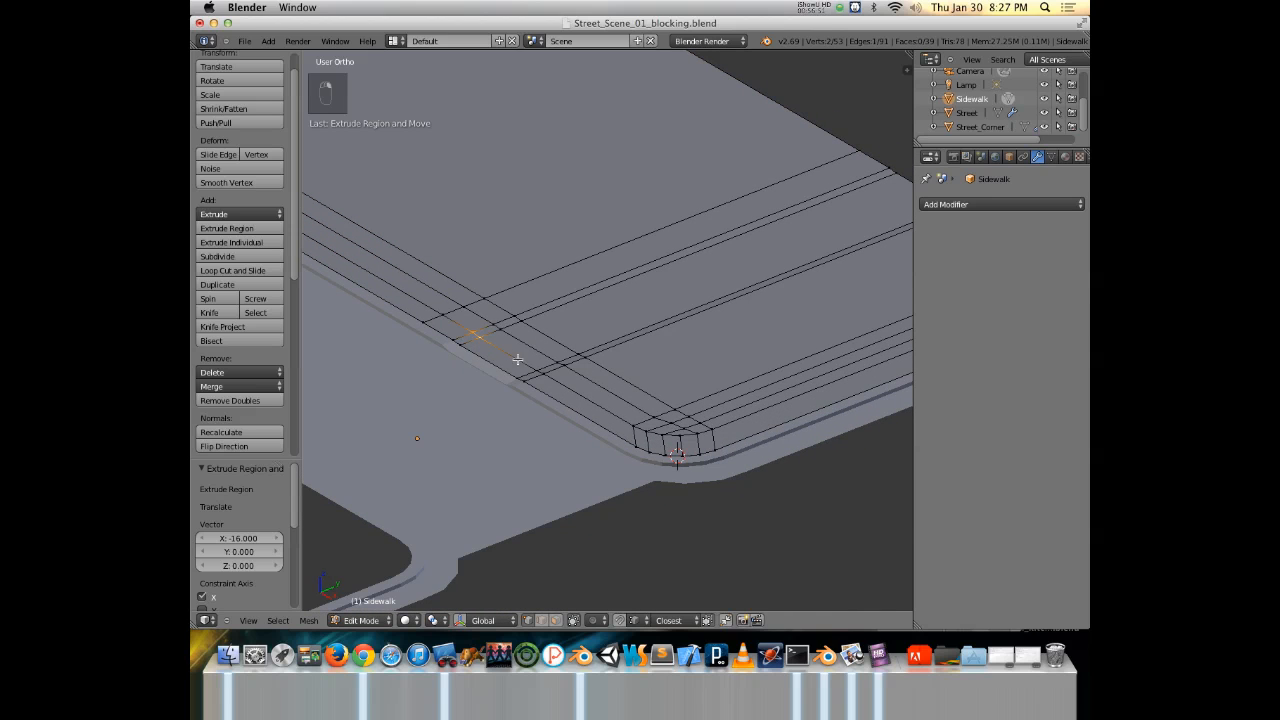
right_click(538, 371)
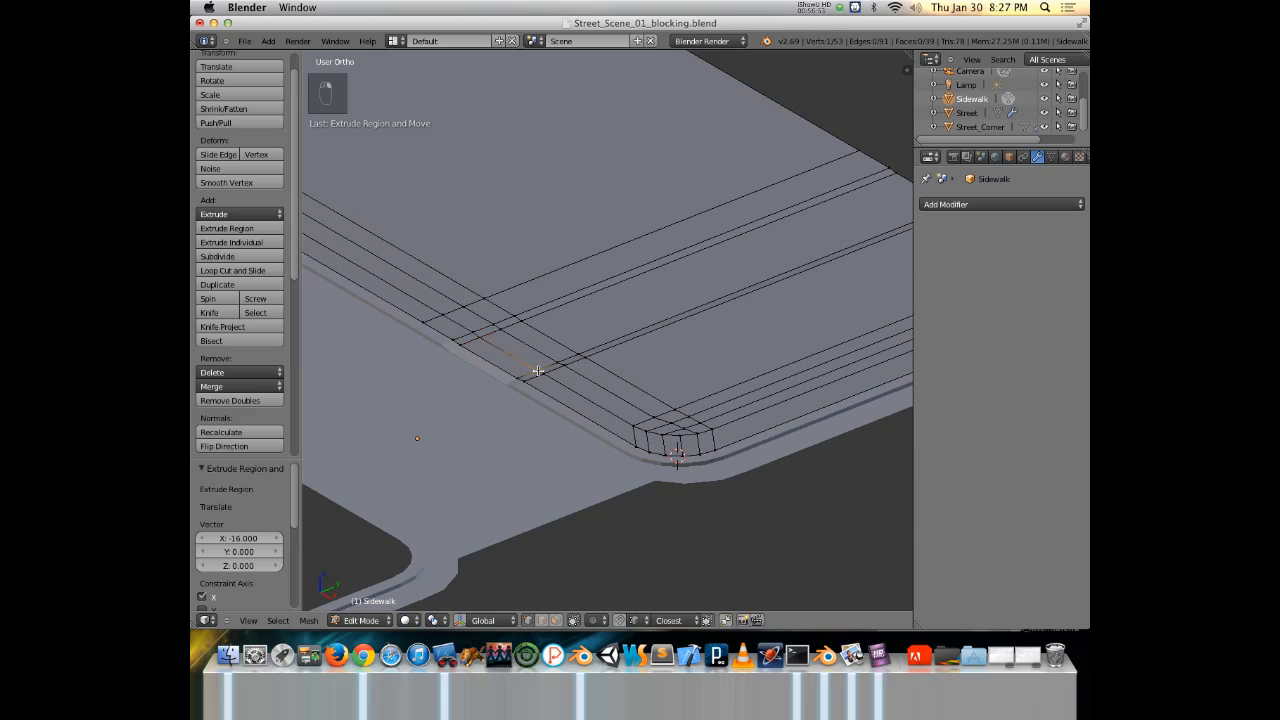
right_click(483, 339, "shift")
right_click(500, 332, "shift")
right_click(560, 362, "shift")
right_click(576, 355, "shift")
right_click(521, 321, "shift")
middle_click_drag(867, 191, 766, 200, "shift")
right_click(815, 197, "shift")
right_click(832, 217, "shift")
middle_click_drag(646, 320, 700, 299)
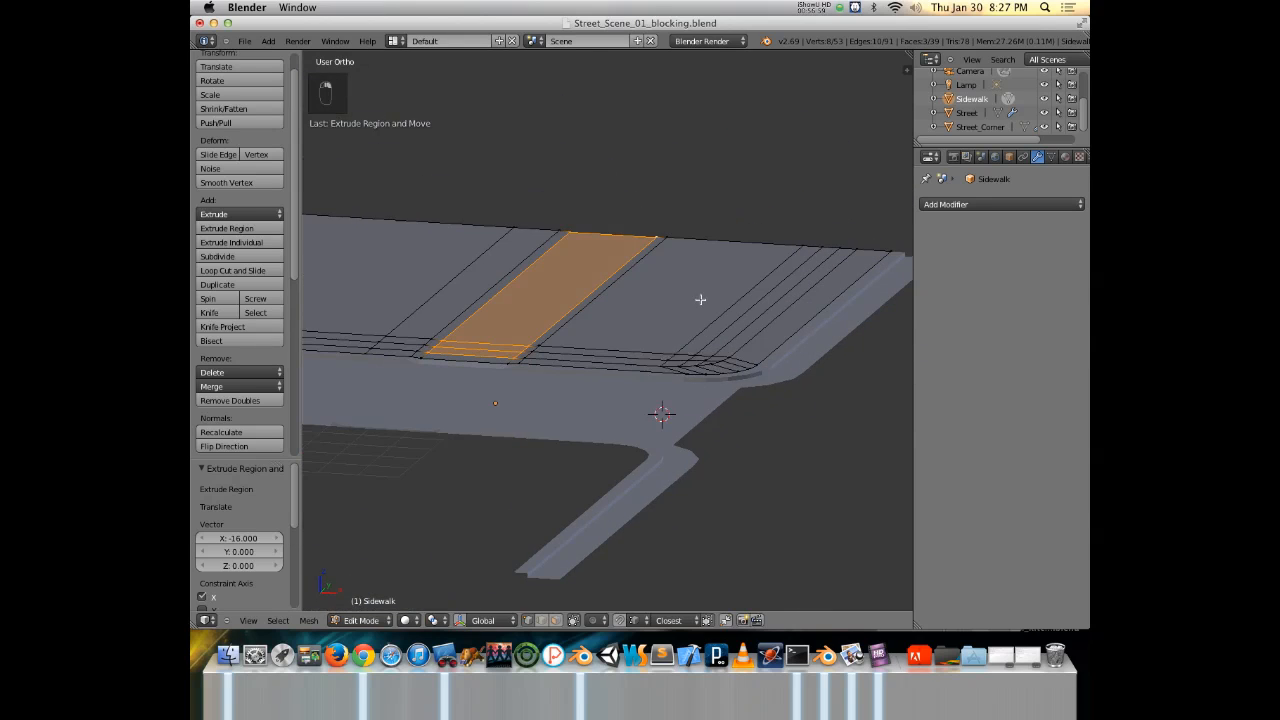
key("KP_7")
key("KP_1")
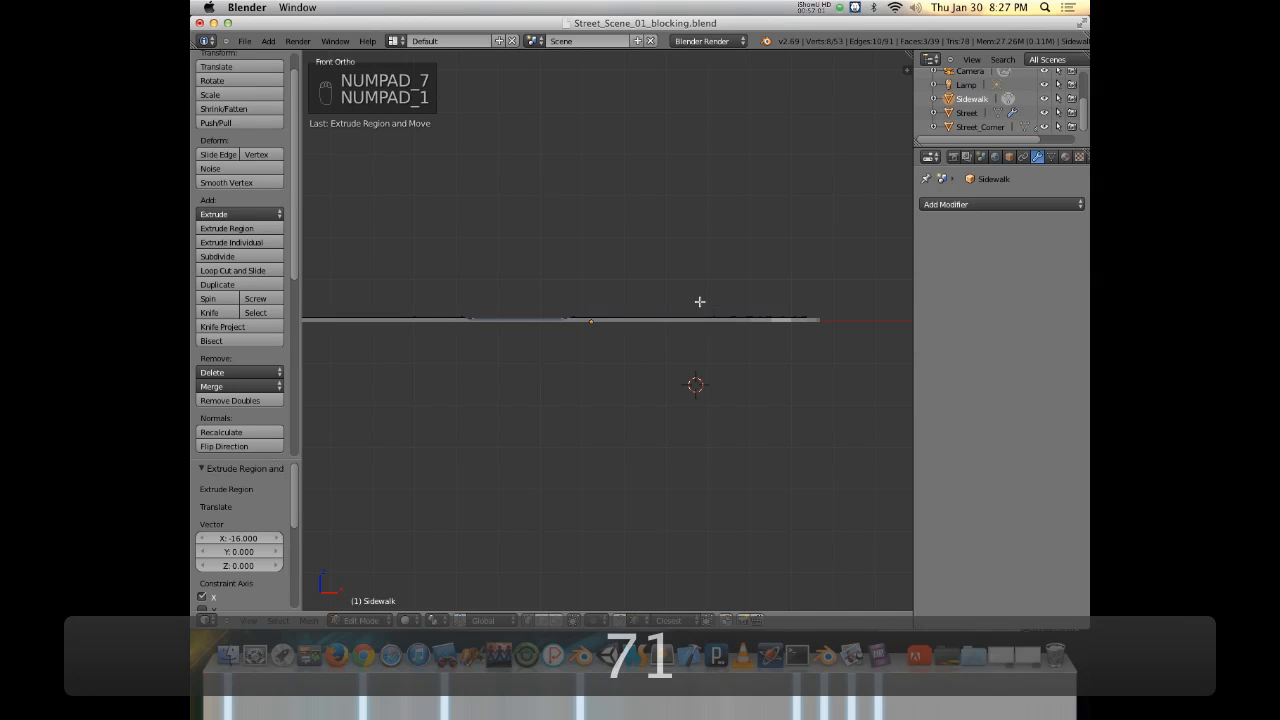
key("z")
scroll(570, 330, "up", 6)
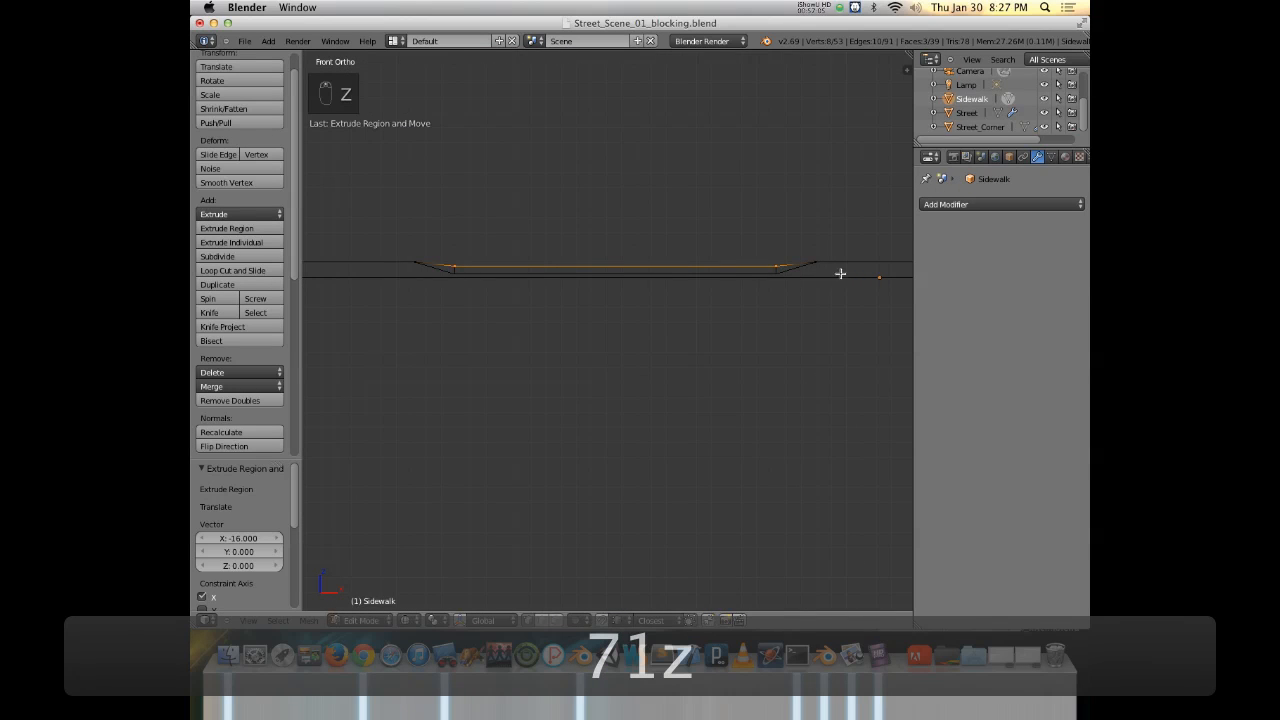
mouse_move(651, 277)
middle_mouse_down()
mouse_move(629, 317)
mouse_move(537, 365)
mouse_move(530, 352)
mouse_move(554, 338)
middle_mouse_up()
key("z")
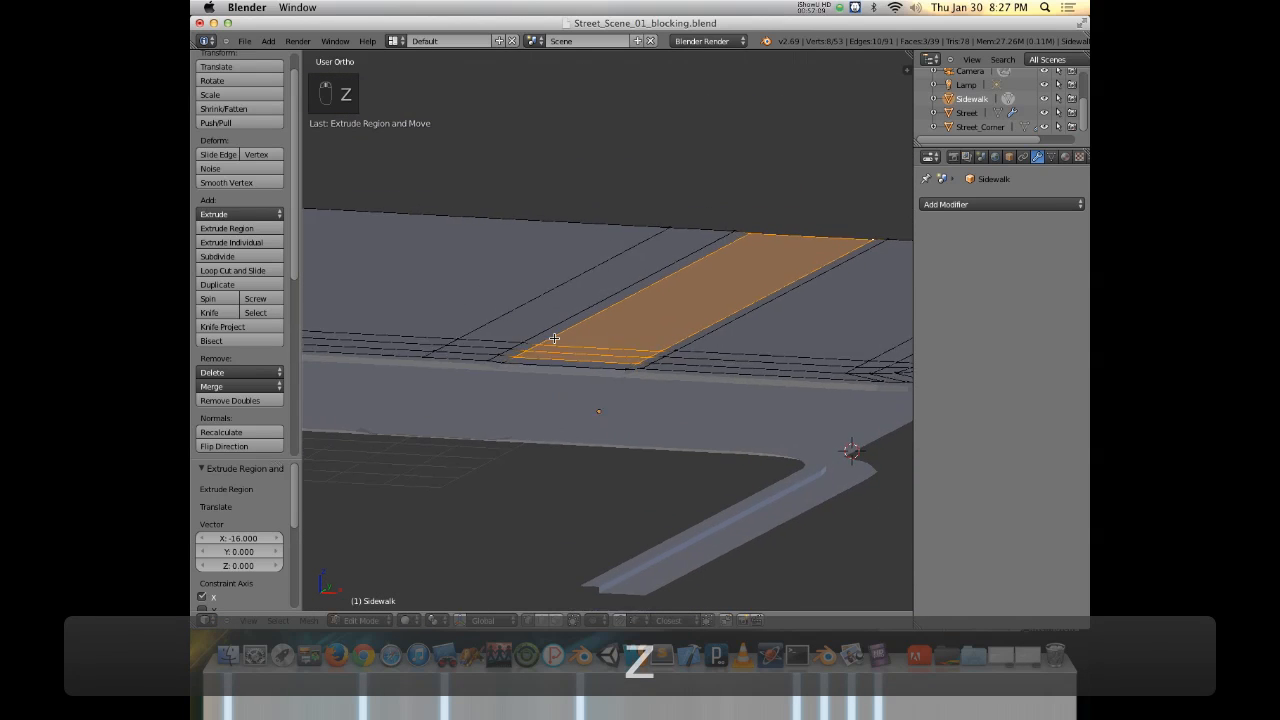
key("g")
key("z")
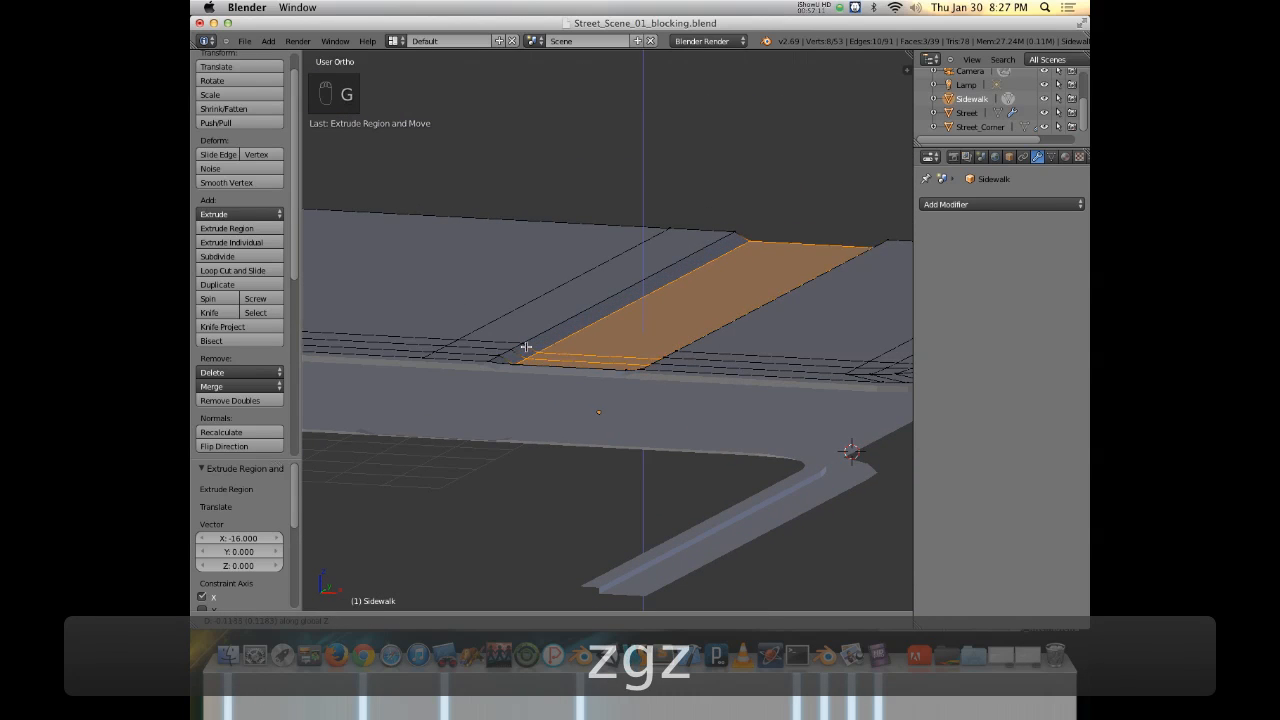
left_click(525, 342)
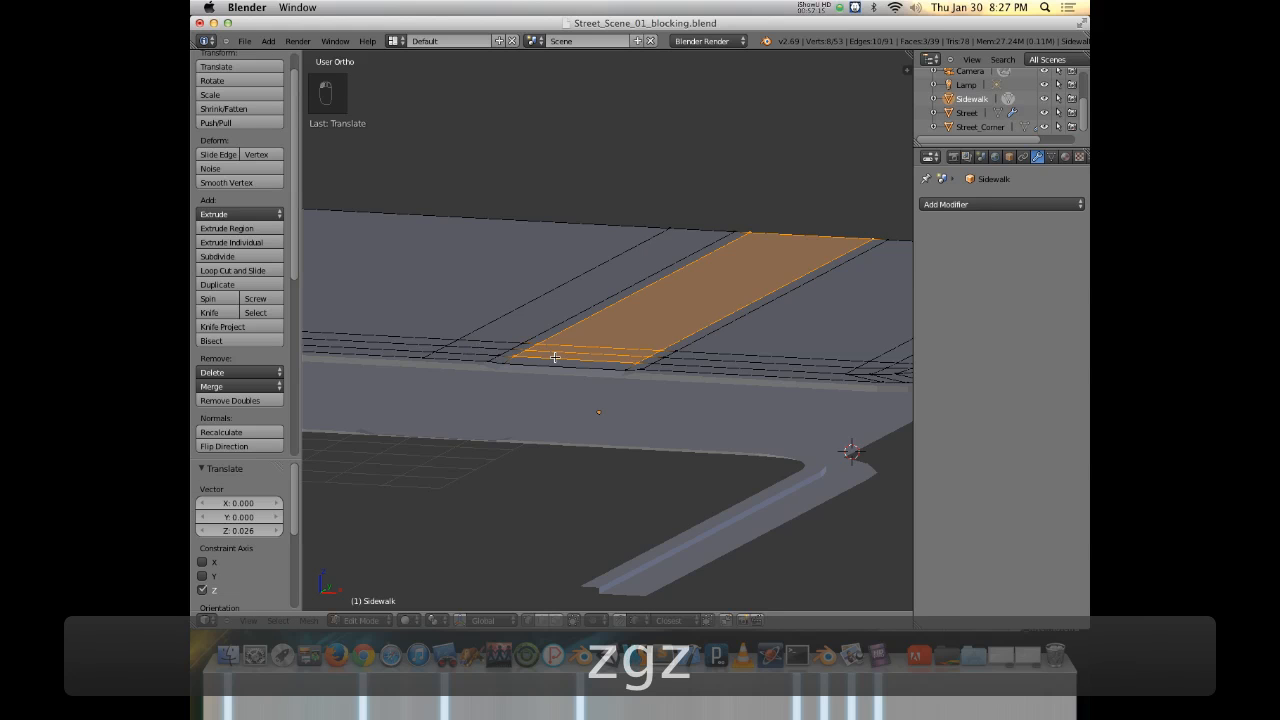
Clear the vertex selection, return to Object Mode and check the raised strip beside the lowered curb.
scroll(549, 344, "down", 3)
key("a")
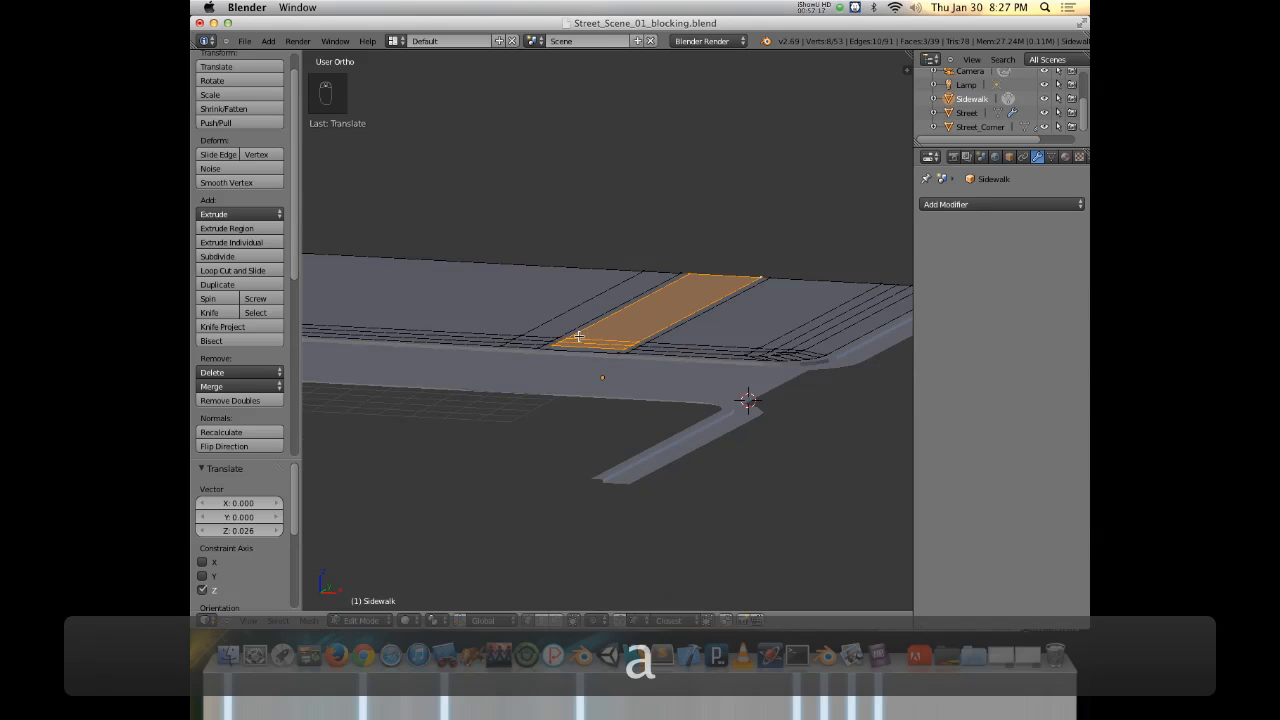
scroll(578, 337, "up", 4)
key("Tab")
middle_click_drag(504, 371, 580, 360)
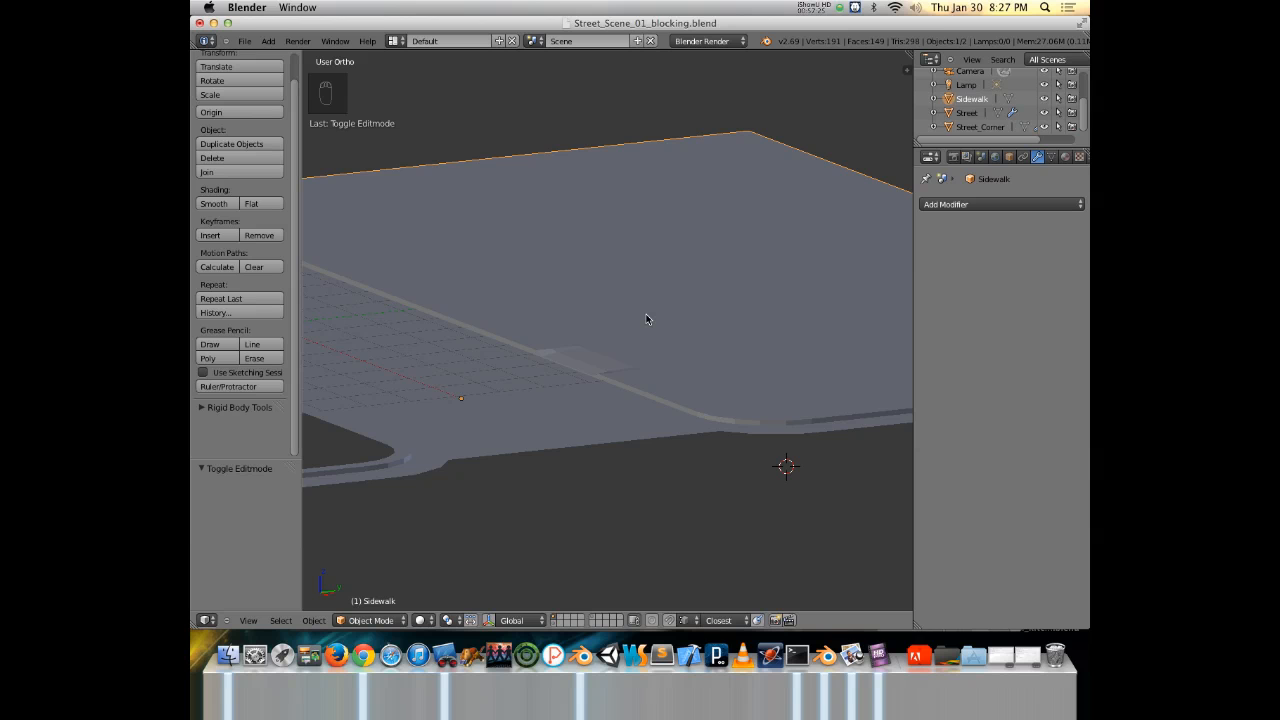
middle_click_drag(646, 319, 638, 389)
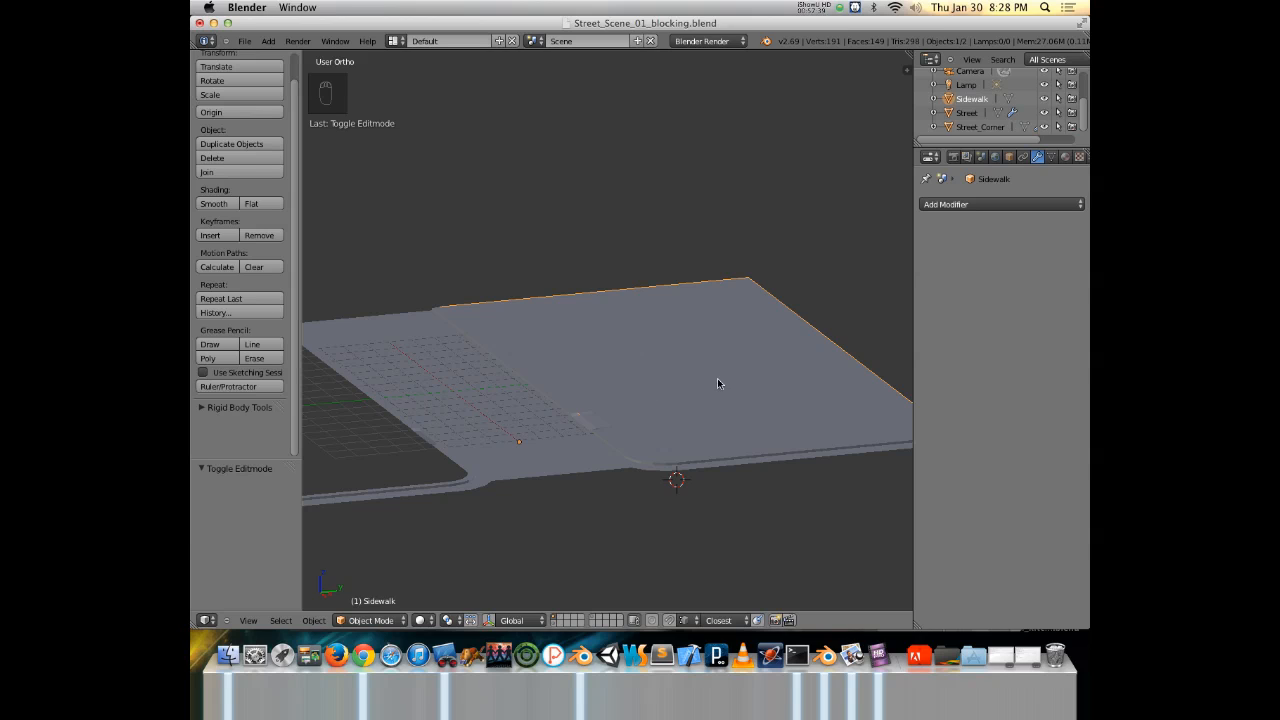
Switch the render engine to Cycles Render and give the Sidewalk object a new material named Sidewalk.
left_click(697, 42)
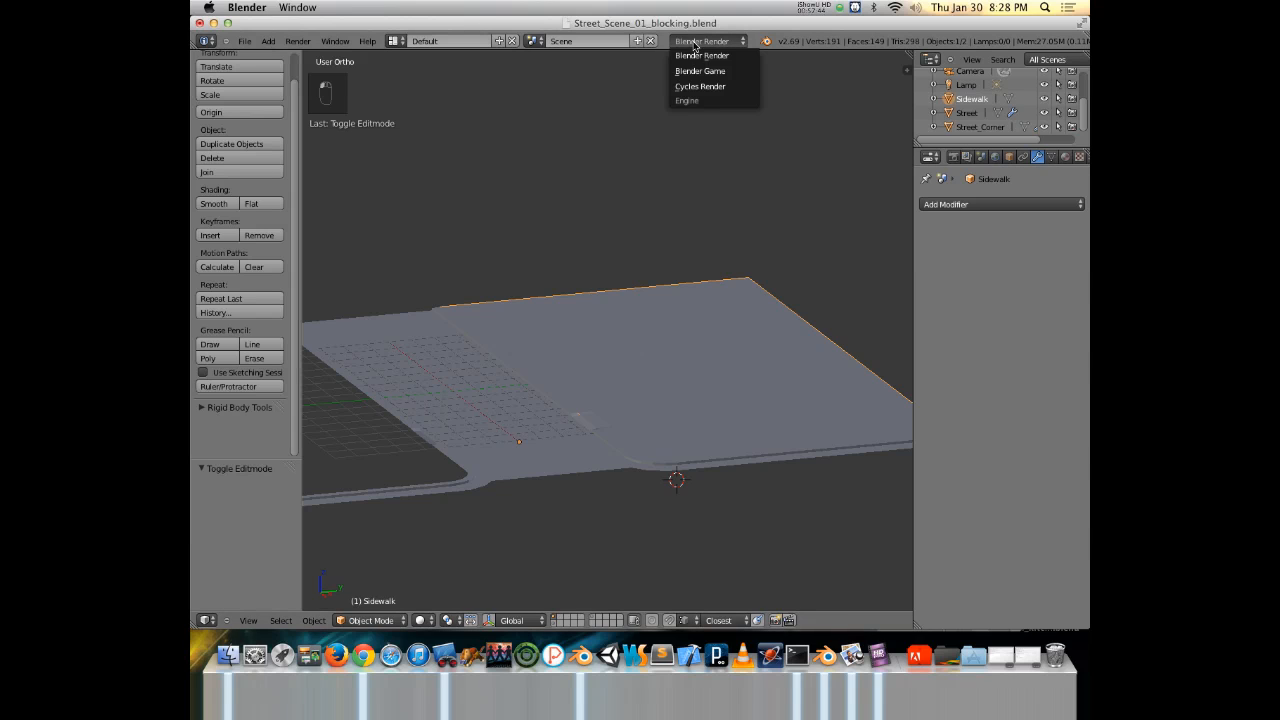
left_click(726, 88)
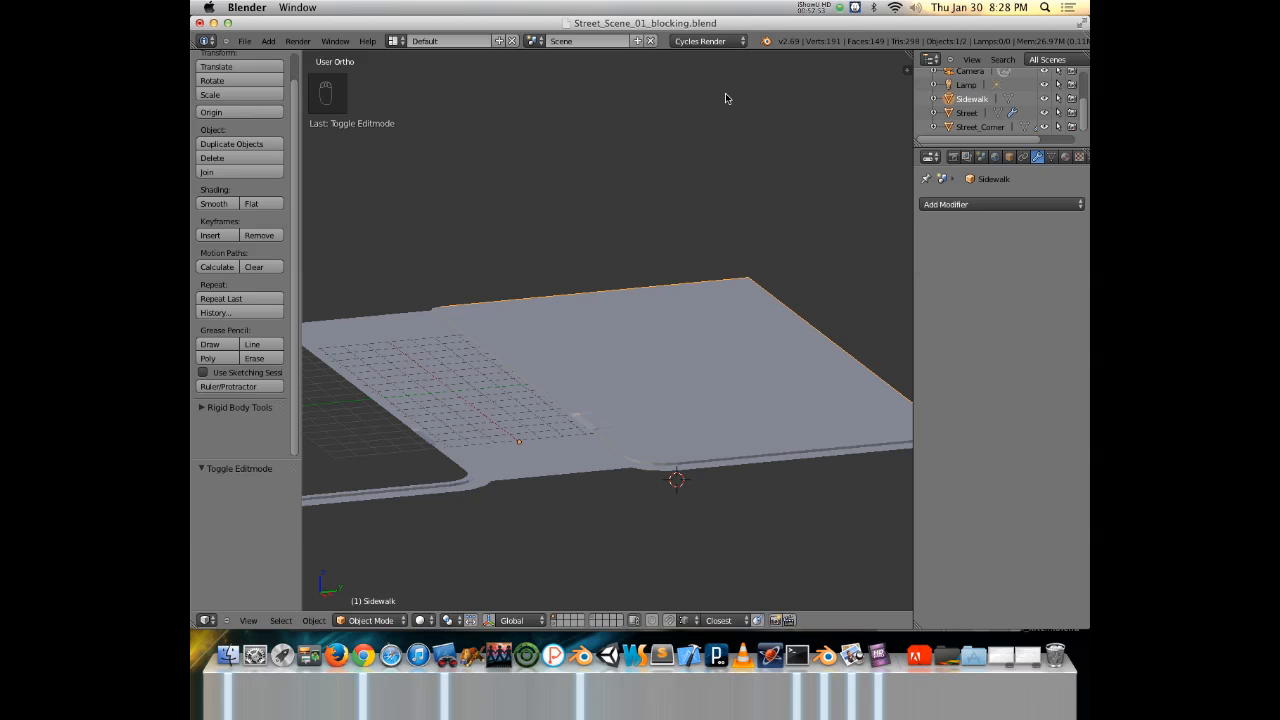
left_click(1066, 157)
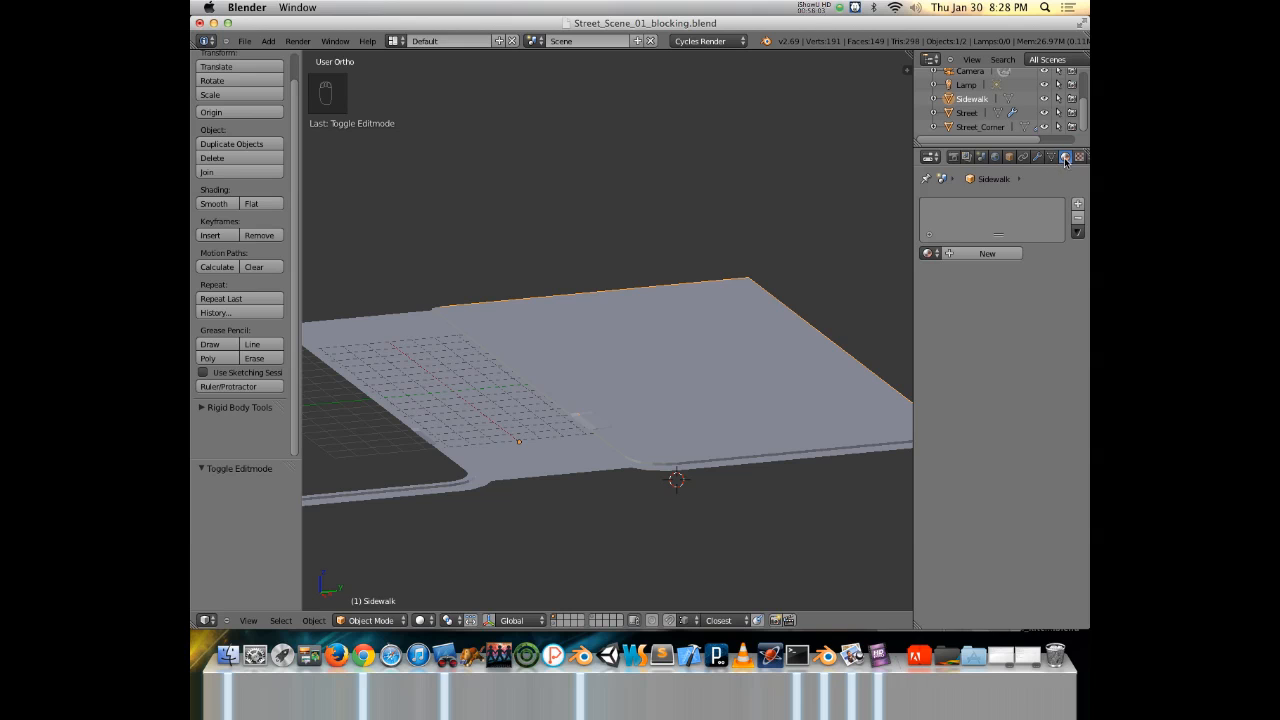
left_click(988, 255)
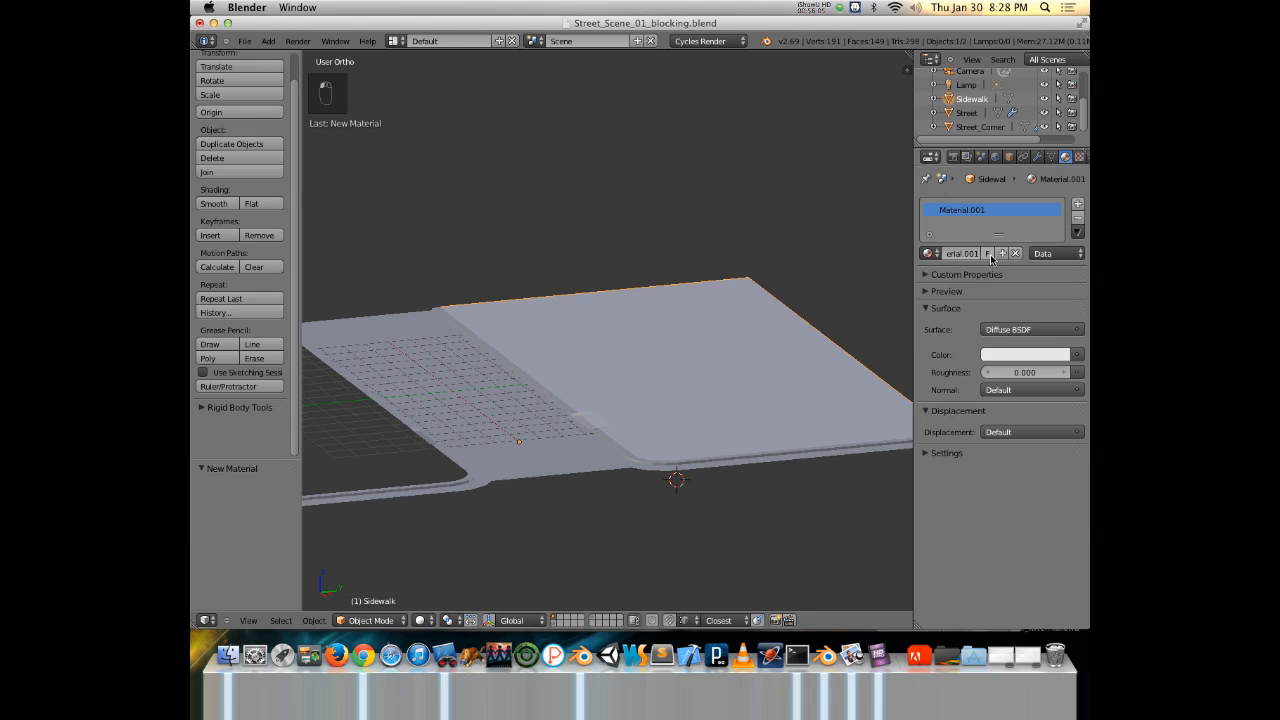
left_click(955, 254)
type("Sidewalk")
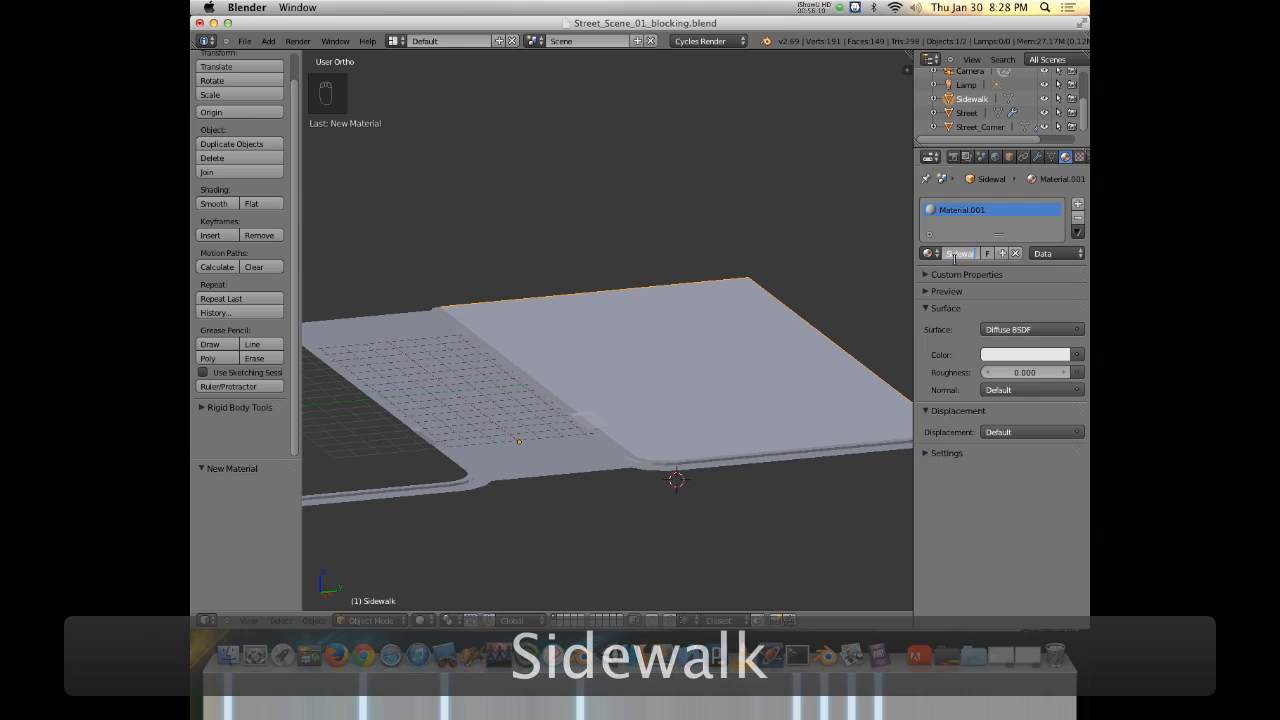
key("Return")
Set the Sidewalk material's diffuse color to a muted reddish brown, about R 0.347, G 0.245, B 0.218.
left_click(1020, 354)
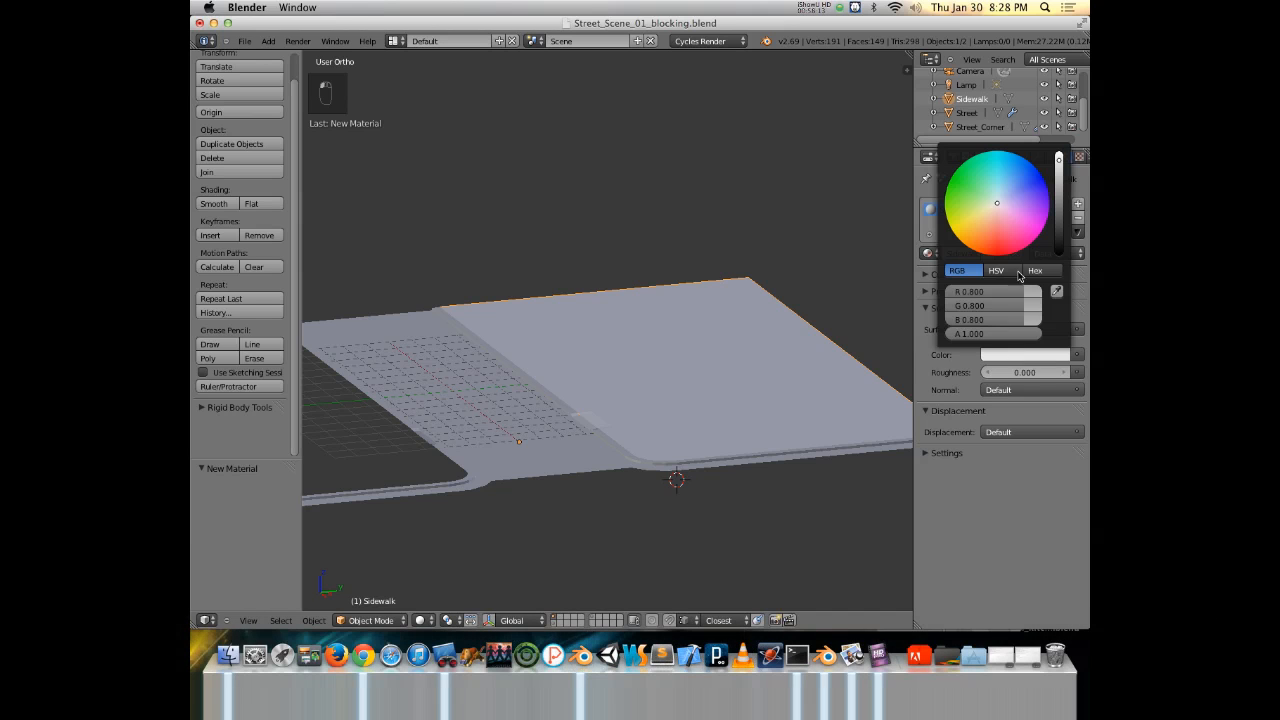
left_click_drag(997, 215, 993, 223)
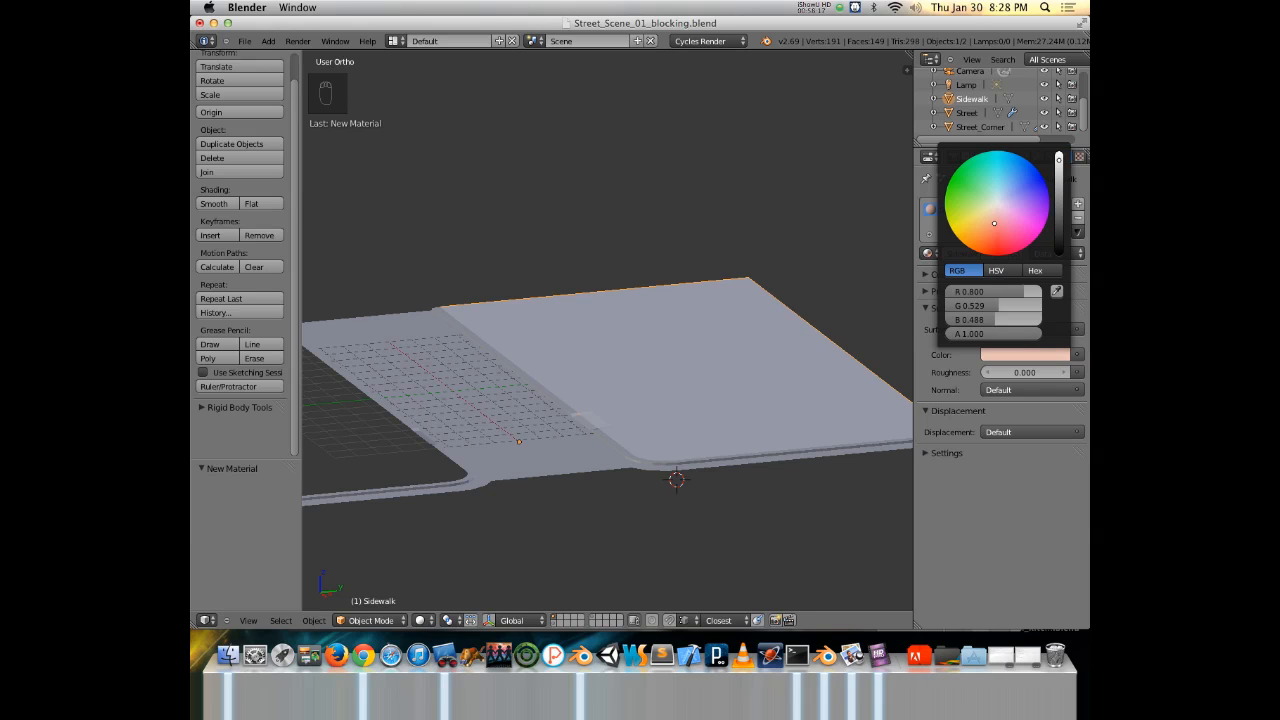
left_click_drag(1057, 170, 1059, 192)
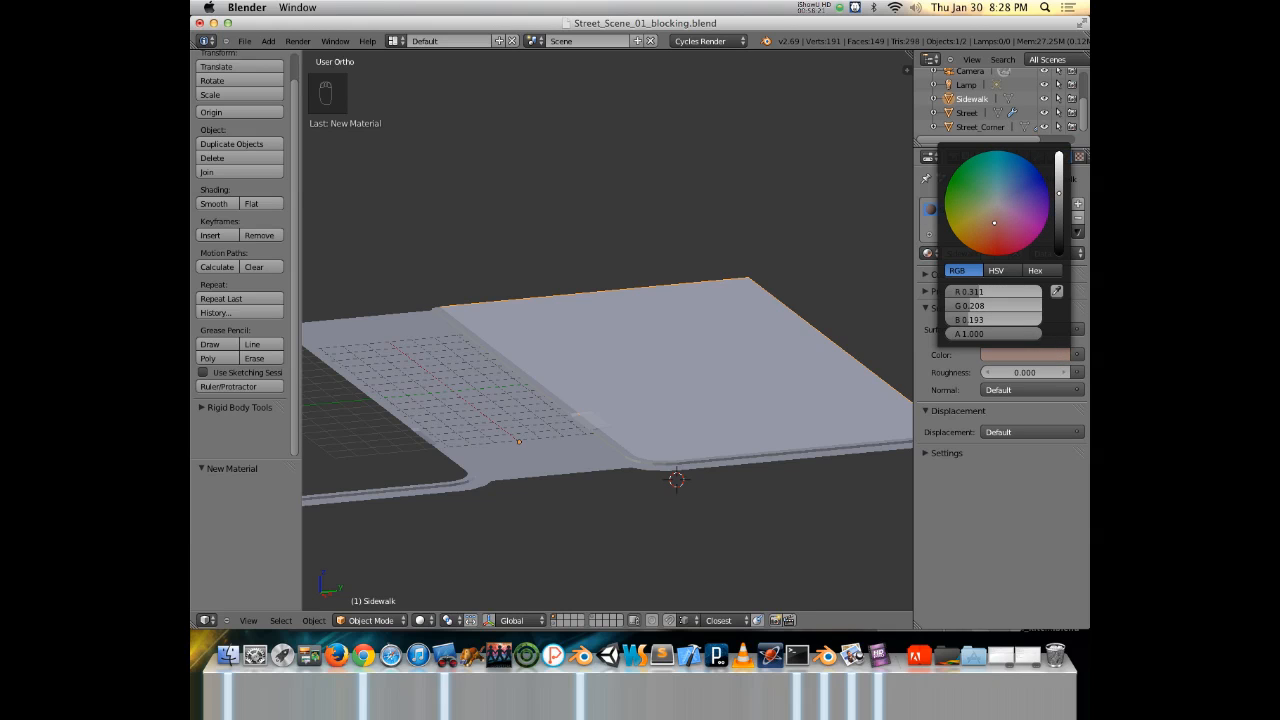
left_click_drag(993, 221, 991, 222)
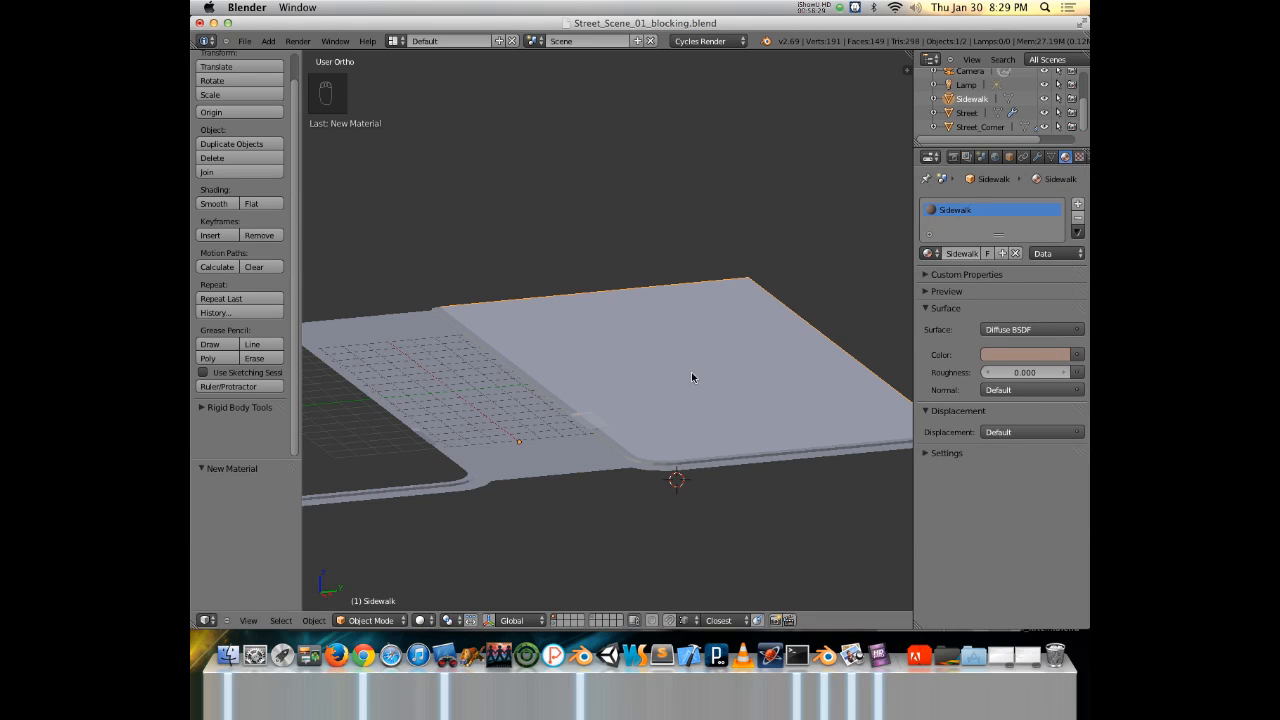
Open the material's settings and sample its diffuse color into the viewport color.
left_click(926, 455)
left_click(963, 488)
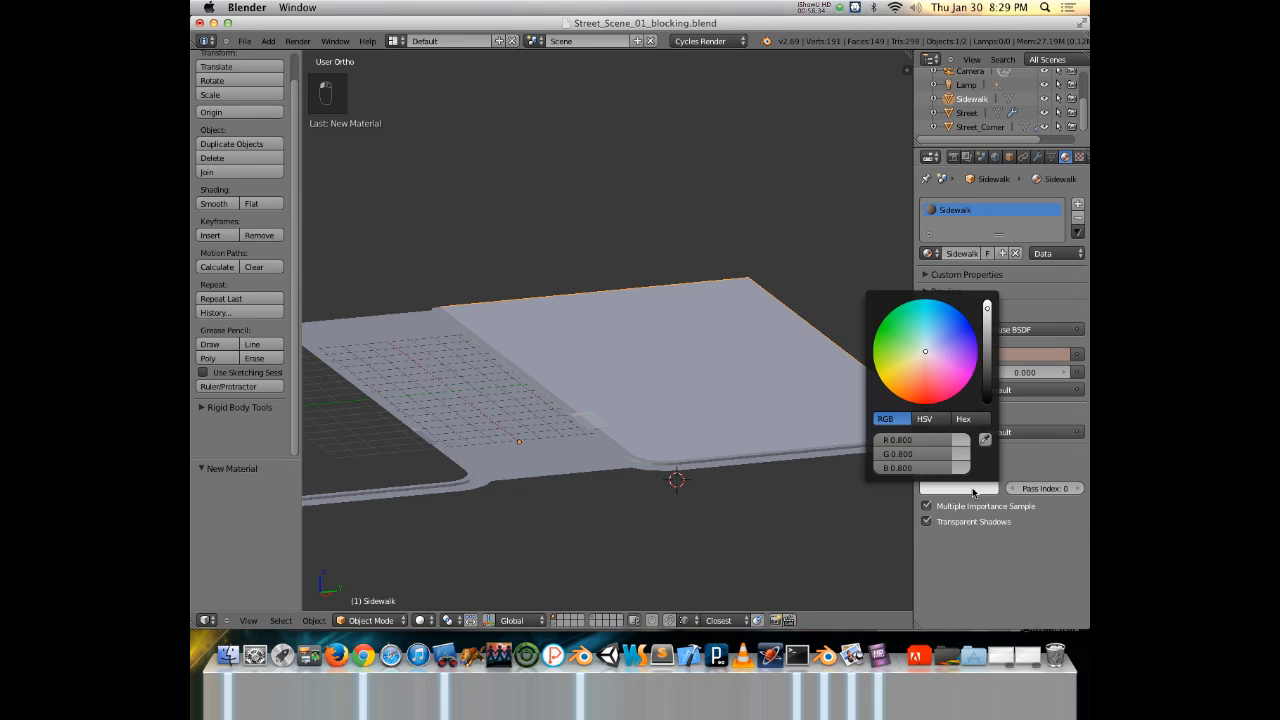
left_click(986, 440)
left_click(1045, 350)
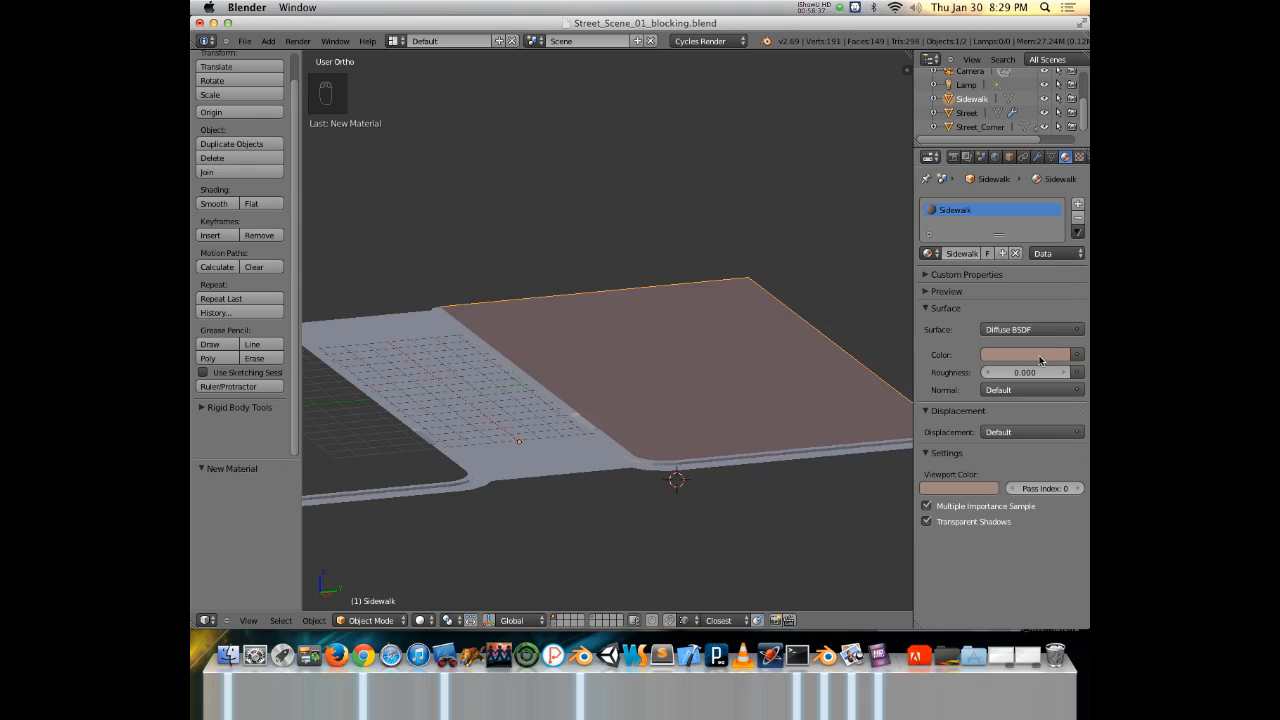
Check the diffuse color values and sample that color into the viewport color once more.
middle_click_drag(600, 474, 660, 468)
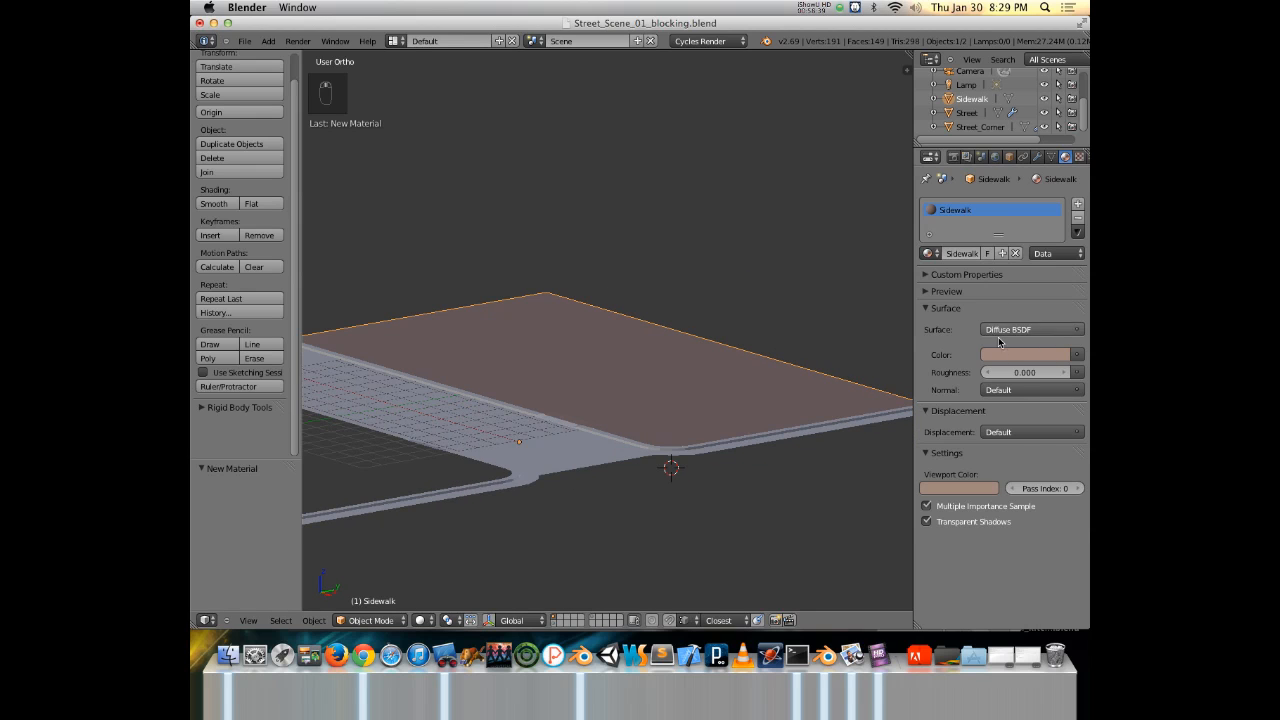
left_click(1005, 354)
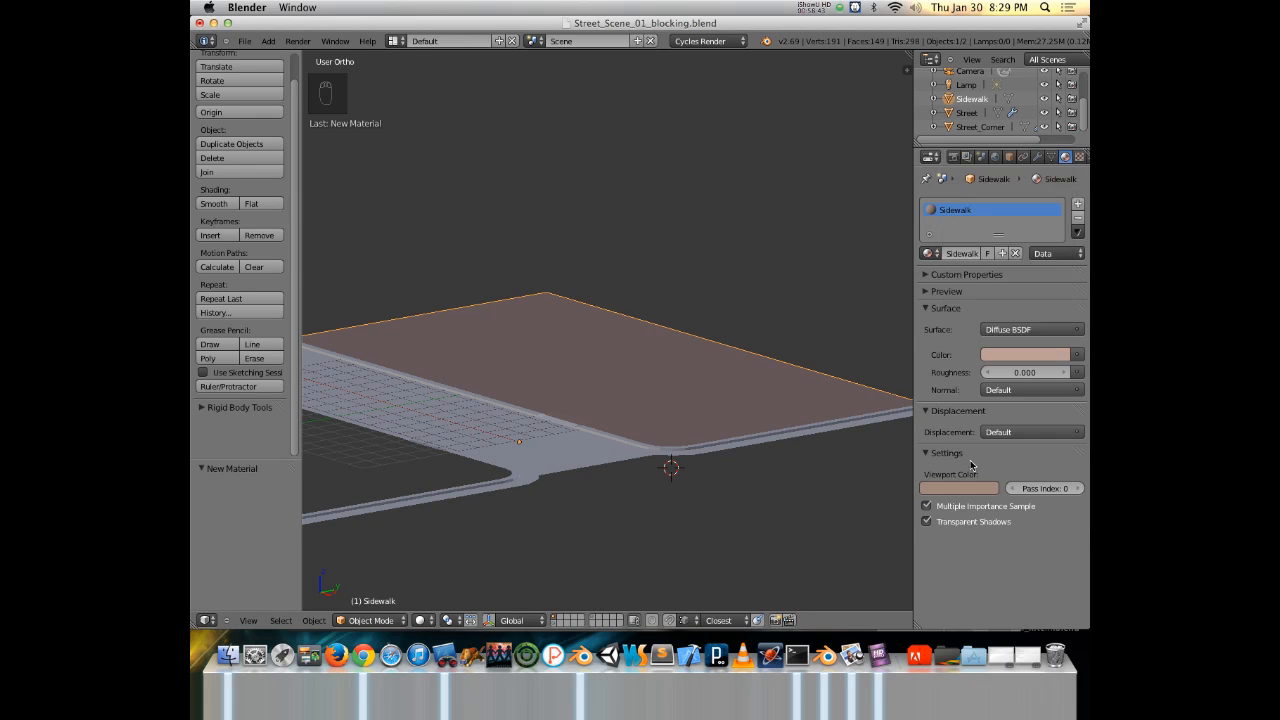
left_click(1024, 354)
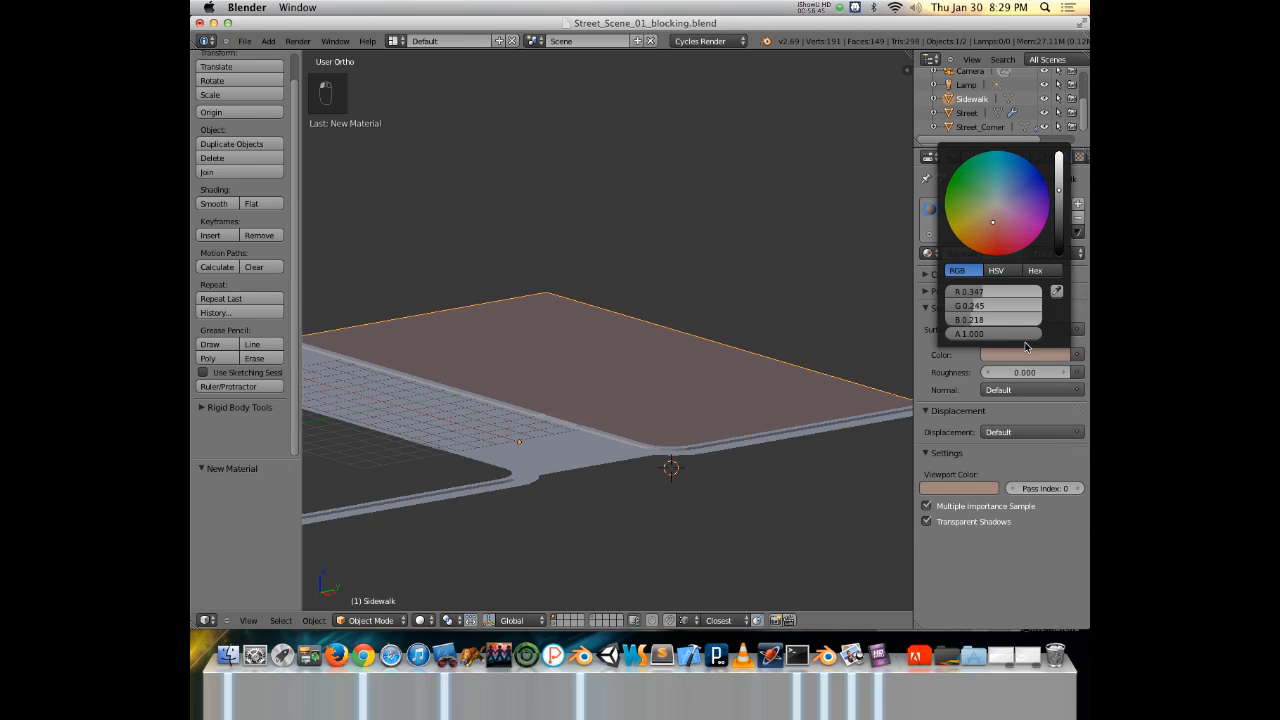
left_click(956, 490)
left_click(985, 437)
left_click(1021, 357)
middle_click_drag(700, 437, 846, 403)
scroll(663, 452, "up", 2)
Examine the colored sidewalk's edge layout in Edit Mode and return to Object Mode.
left_click(1033, 156)
key("Tab")
middle_click_drag(610, 440, 555, 451)
key("super")
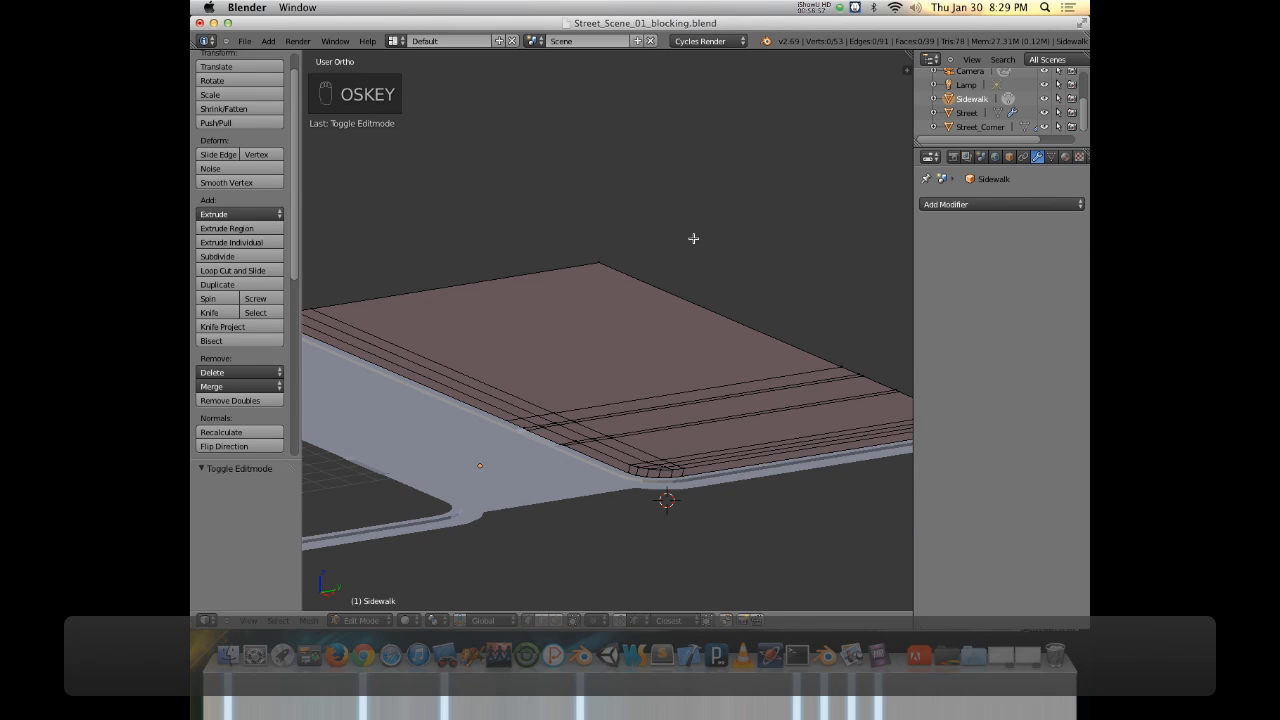
middle_click_drag(700, 294, 645, 339)
key("Tab")
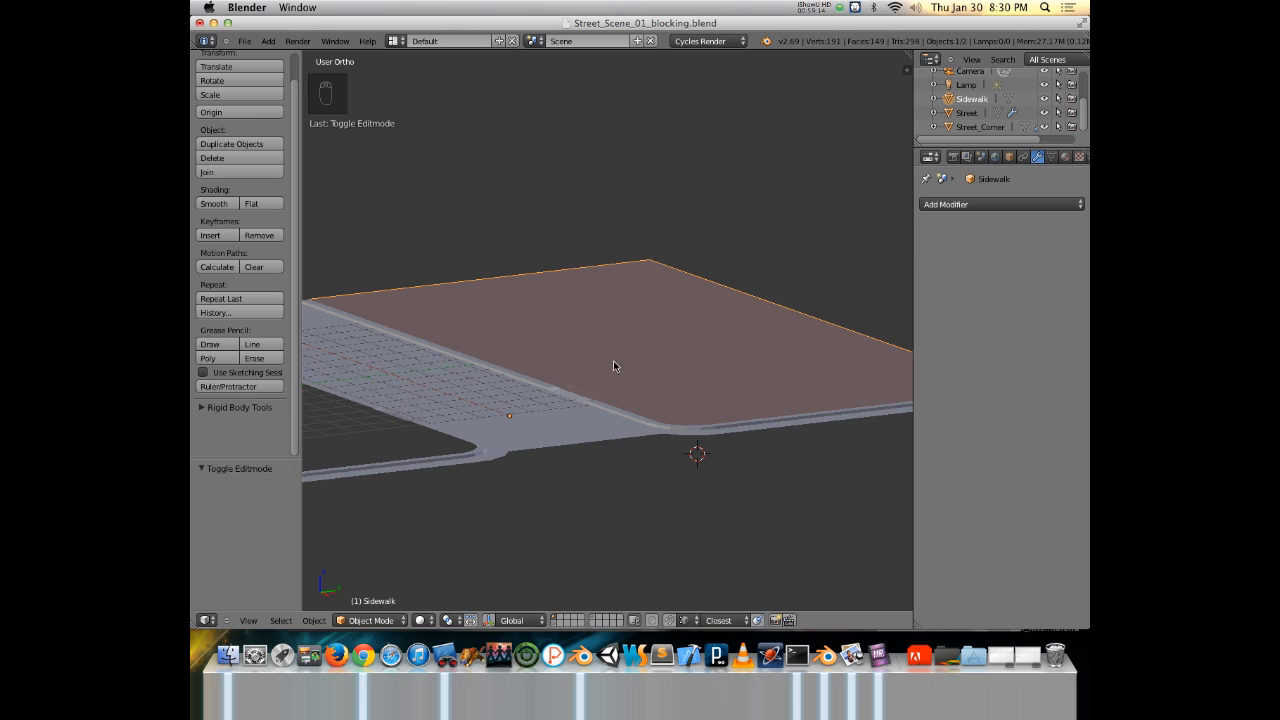
Check the Nicollet_Mall.png reference photo and frame the curved sidewalk corner in Blender's perspective view to resemble it.
key("super+Tab")
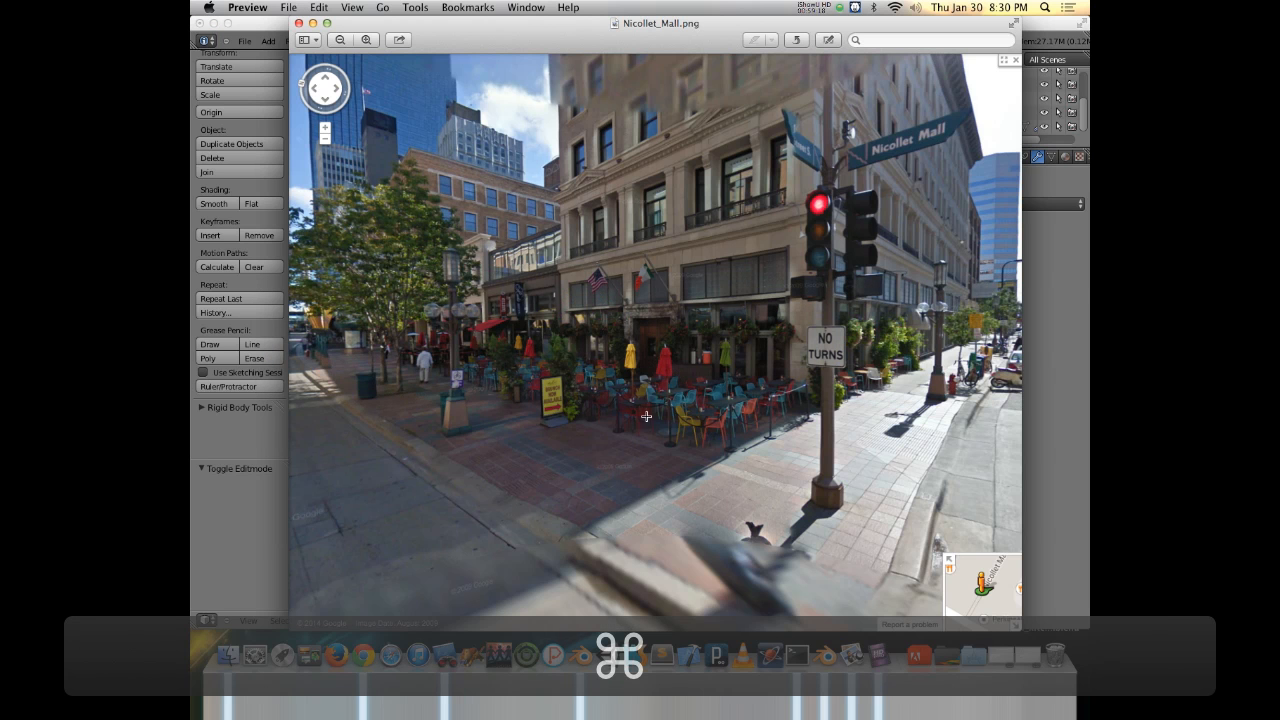
key("super+Tab")
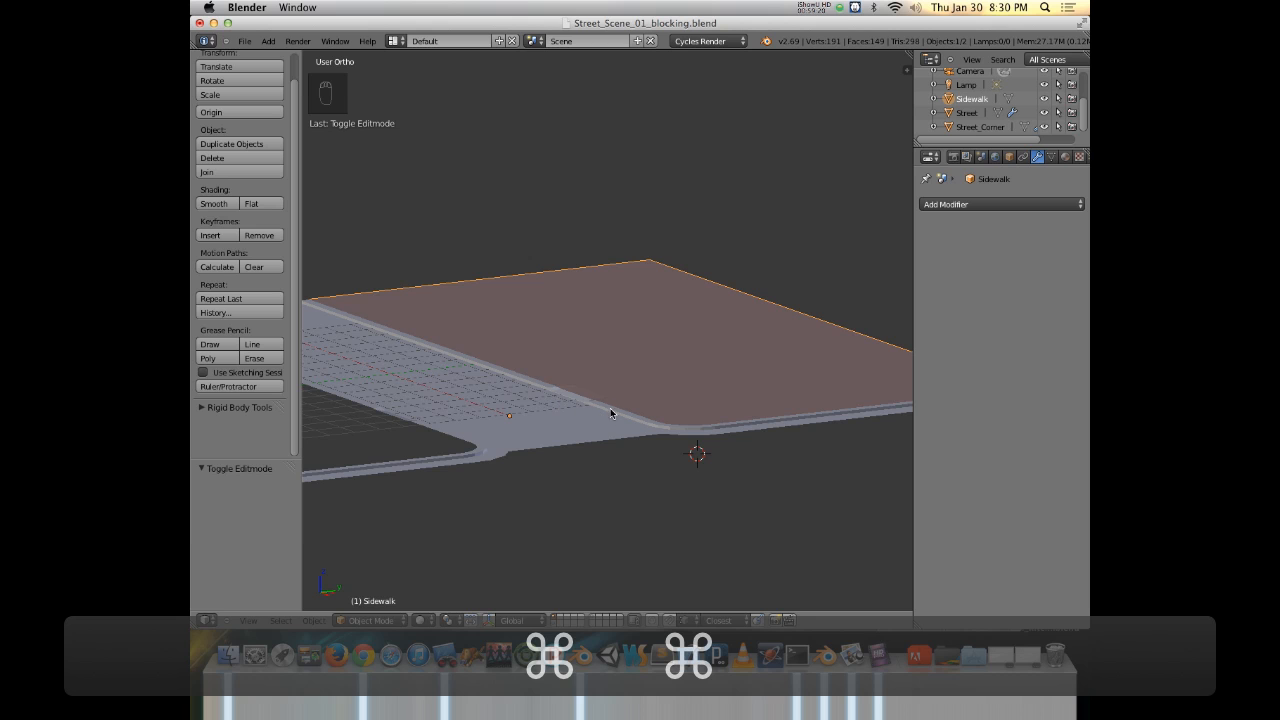
scroll(617, 420, "down", 2)
scroll(603, 415, "up", 5)
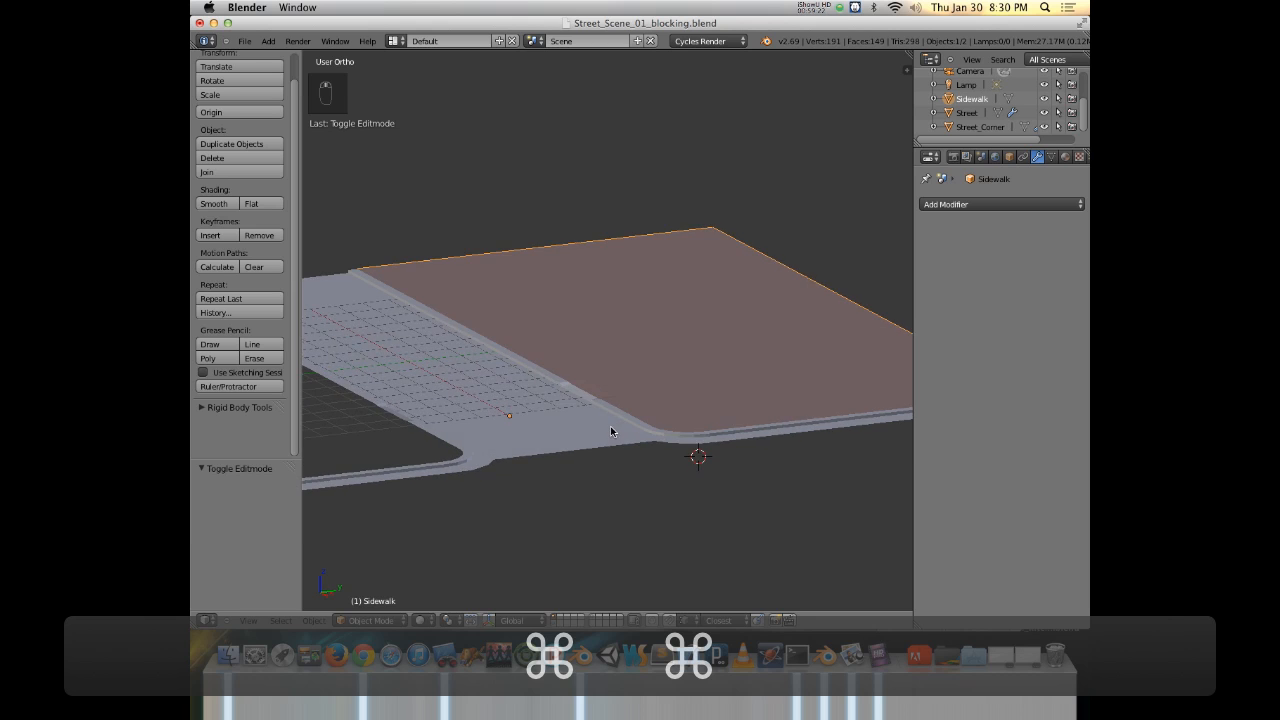
mouse_move(603, 383)
middle_mouse_down()
mouse_move(626, 490)
mouse_move(650, 460)
mouse_move(613, 435)
mouse_move(637, 389)
mouse_move(617, 391)
mouse_move(597, 431)
mouse_move(617, 444)
mouse_move(591, 409)
mouse_move(599, 400)
mouse_move(617, 443)
mouse_move(660, 374)
mouse_move(648, 398)
mouse_move(608, 383)
mouse_move(589, 403)
mouse_move(603, 386)
mouse_move(594, 392)
middle_mouse_up()
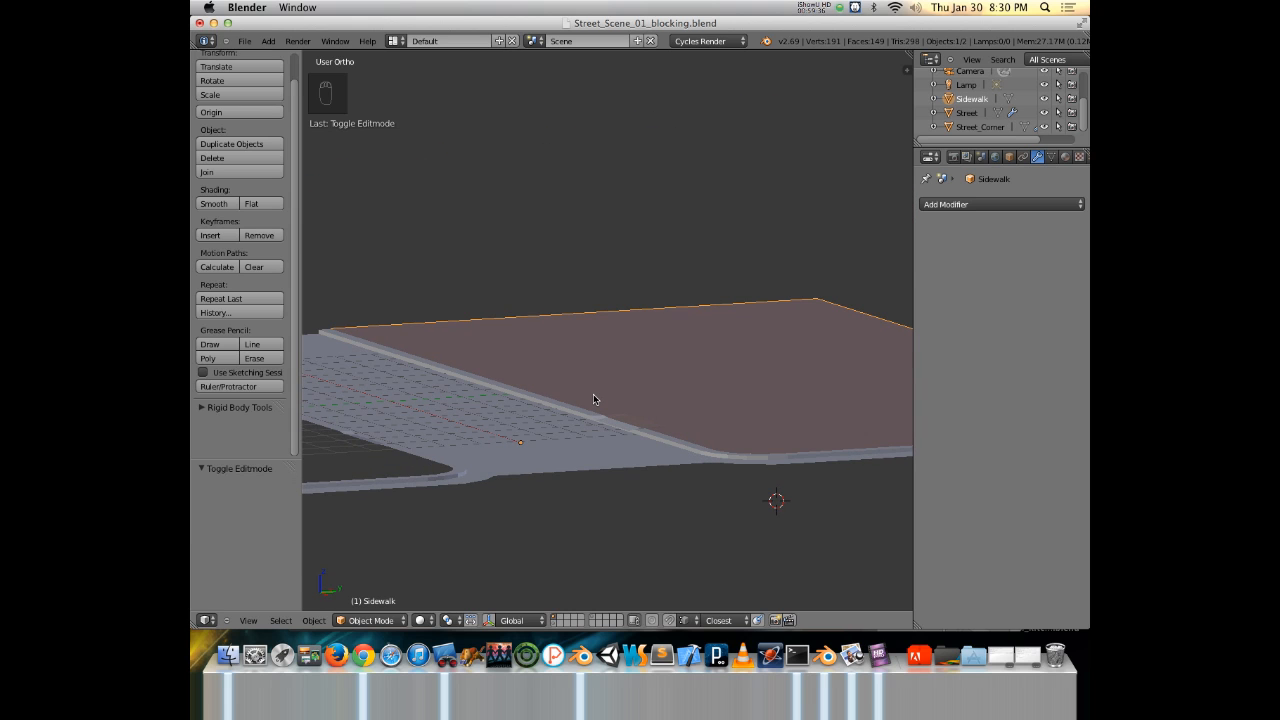
key("KP_5")
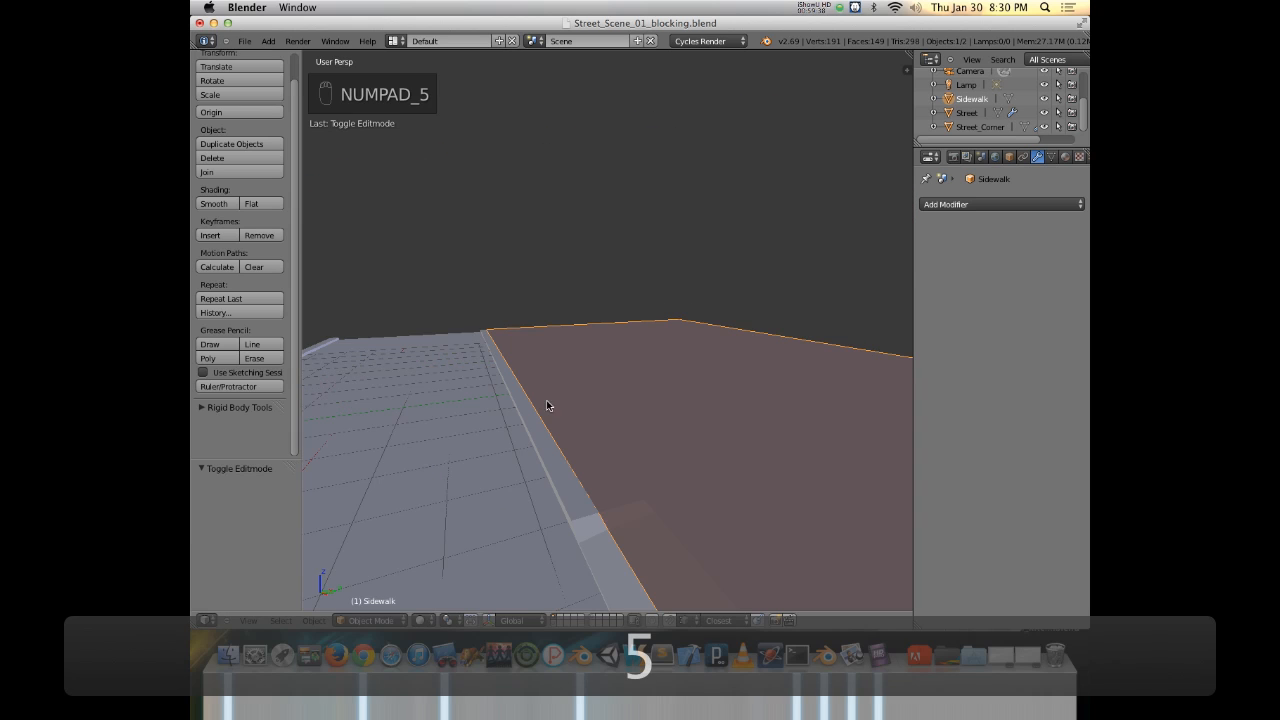
middle_click_drag(529, 471, 549, 460)
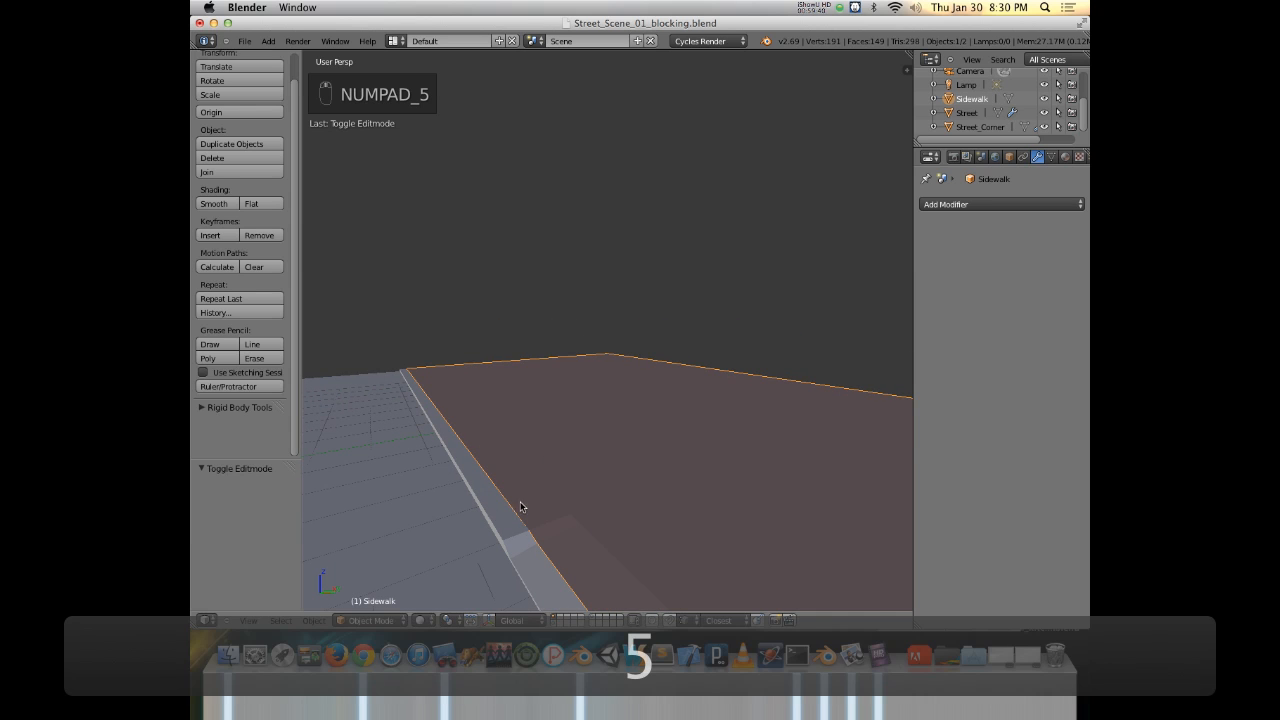
middle_click_drag(521, 526, 617, 466)
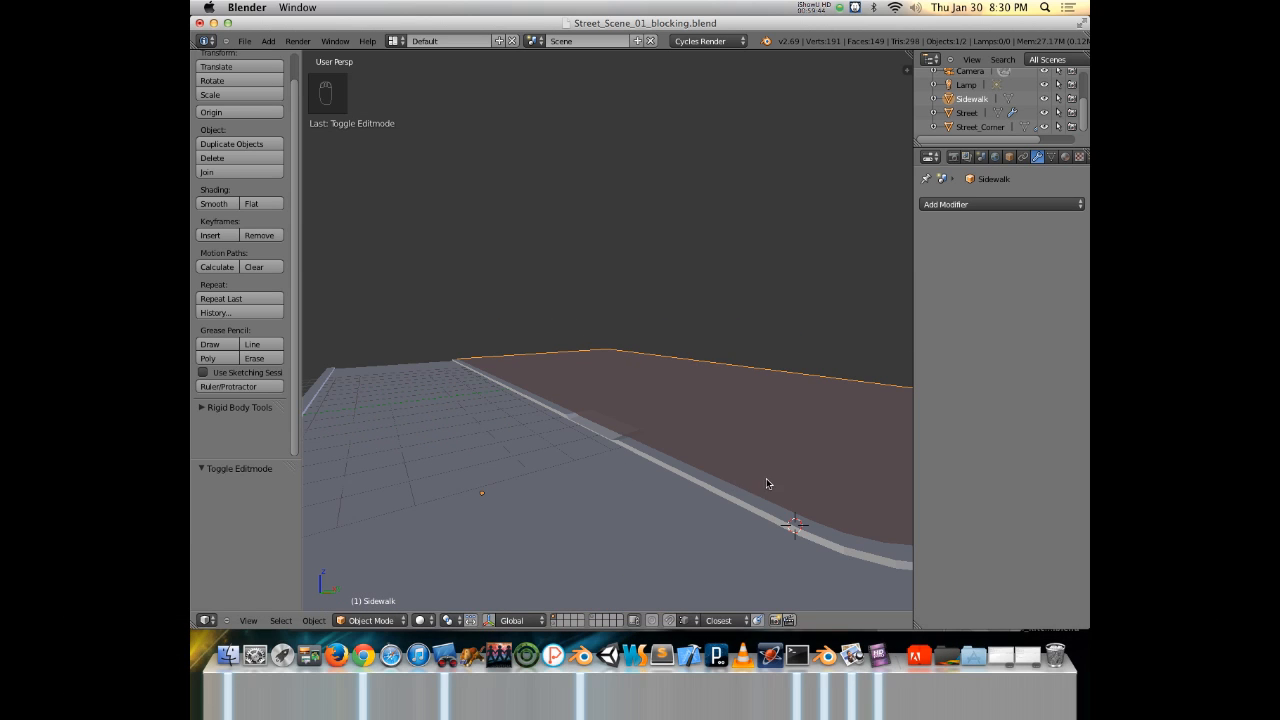
middle_click_drag(723, 480, 616, 414)
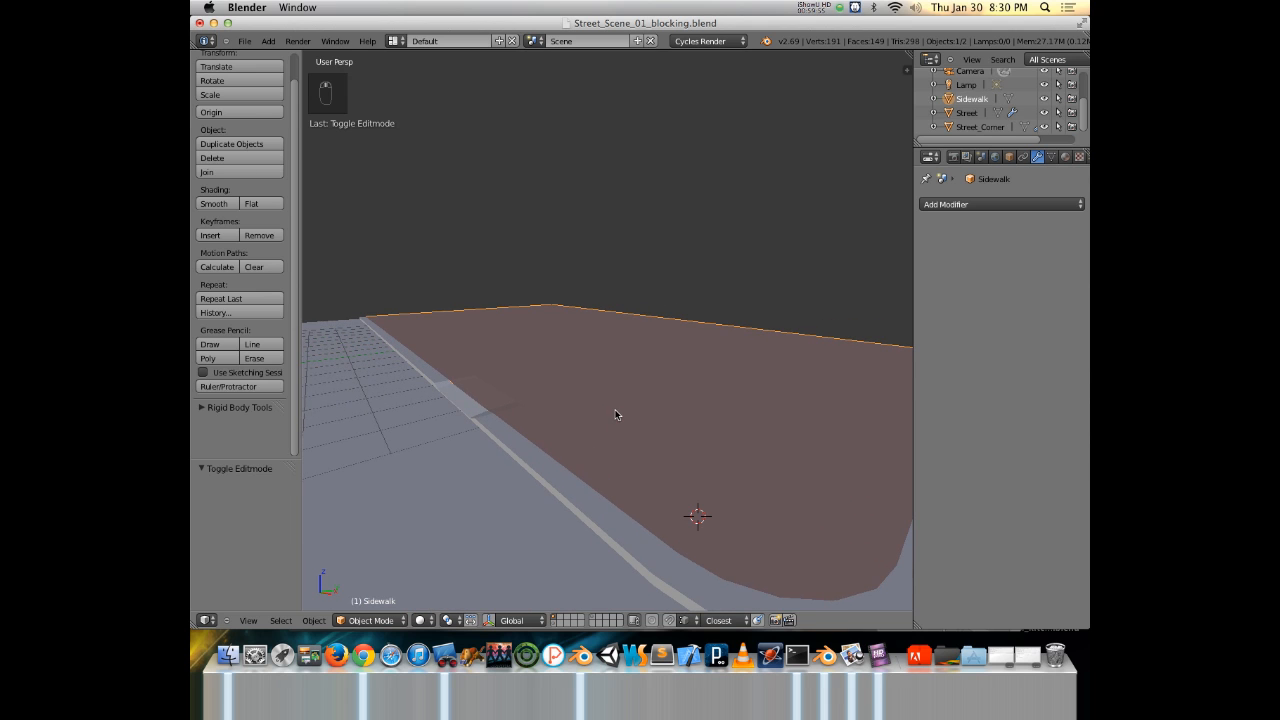
Align the active camera to the current view of the sidewalk corner.
left_click(313, 621)
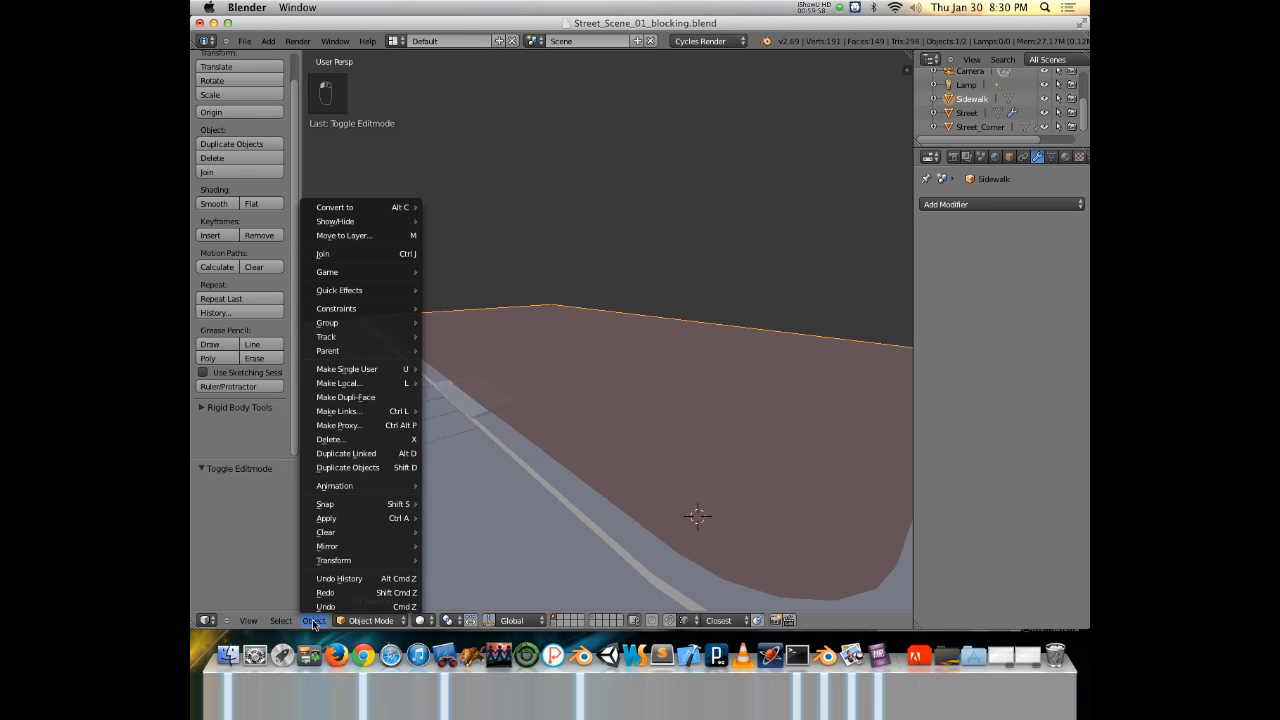
left_click(249, 622)
mouse_move(294, 480)
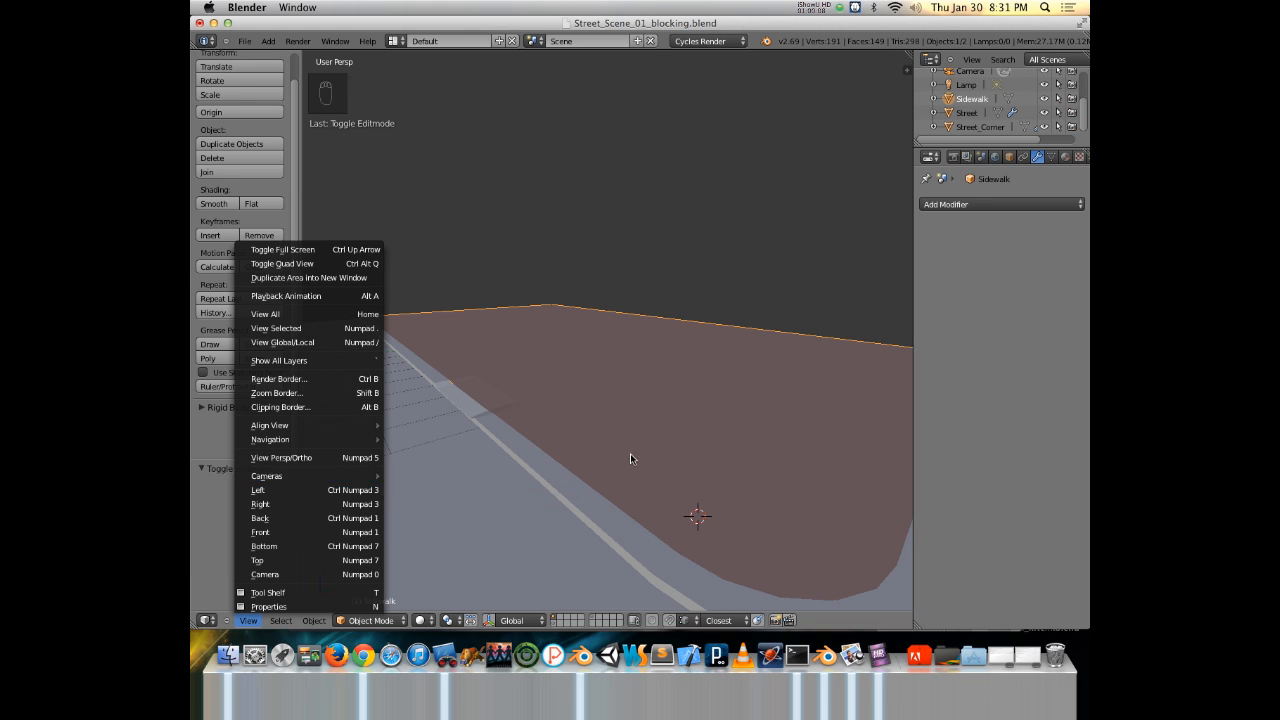
left_click(249, 621)
key("super")
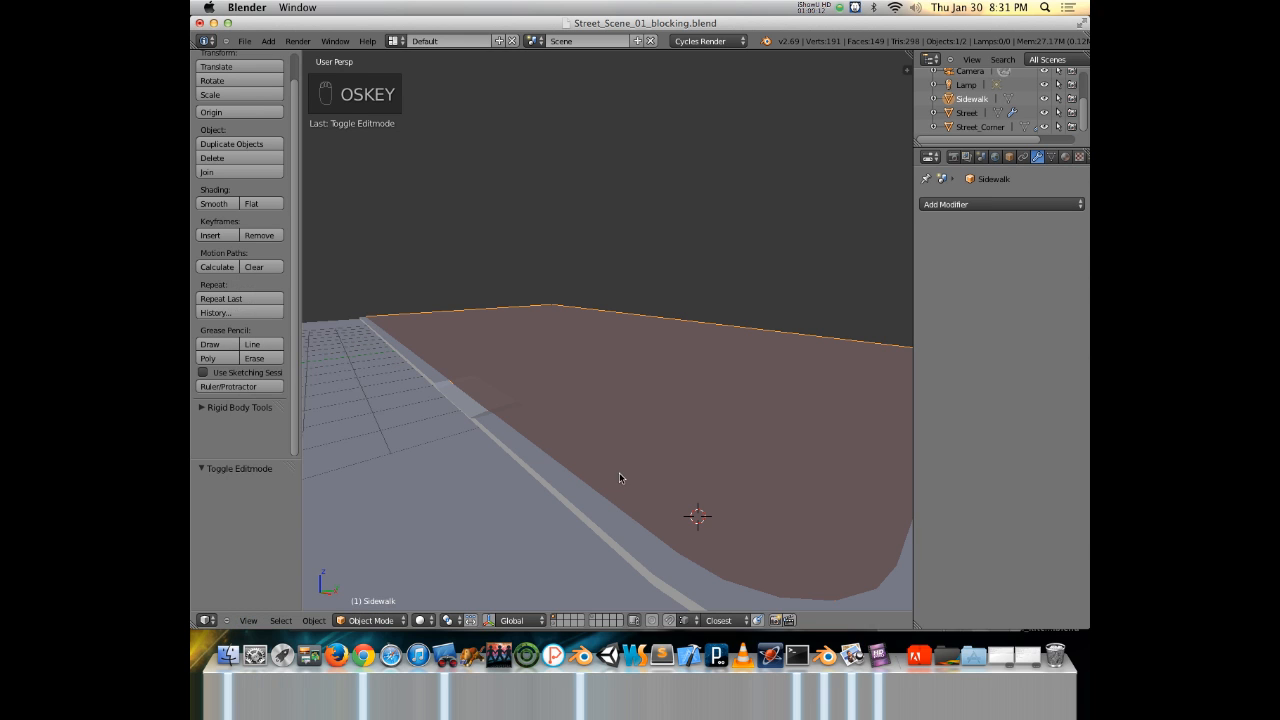
left_click(250, 621)
mouse_move(326, 427)
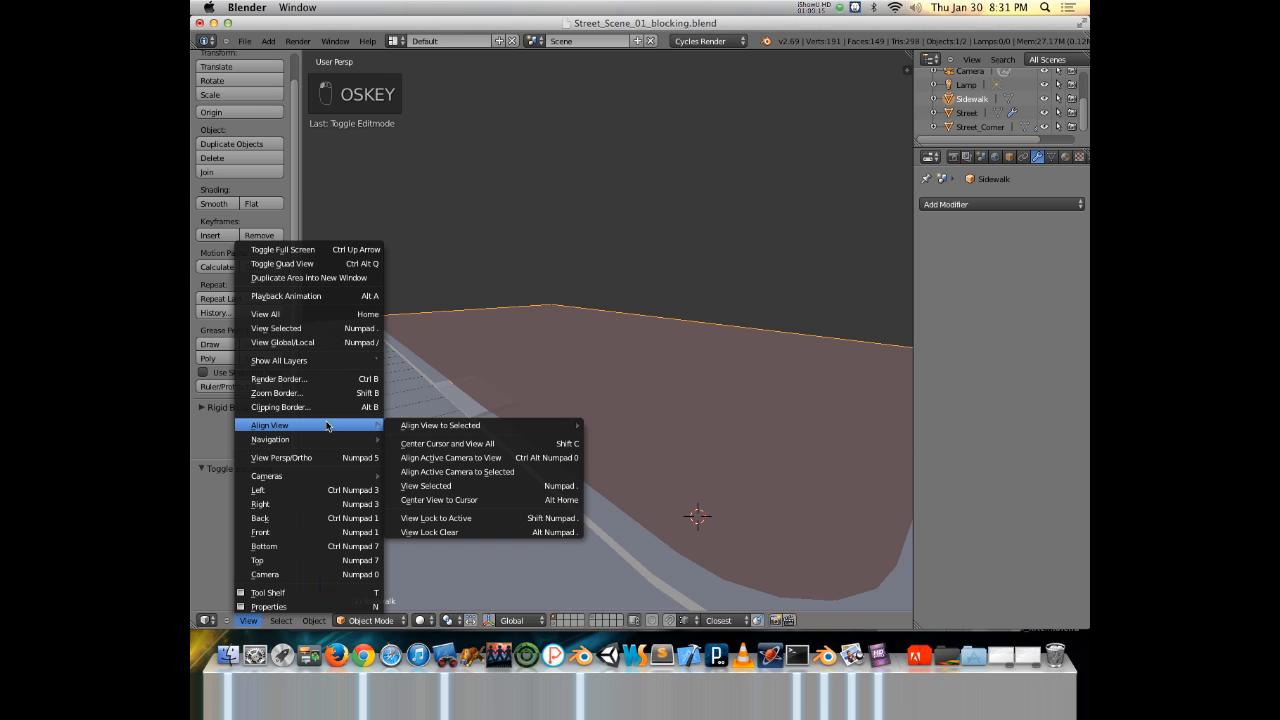
left_click(416, 461)
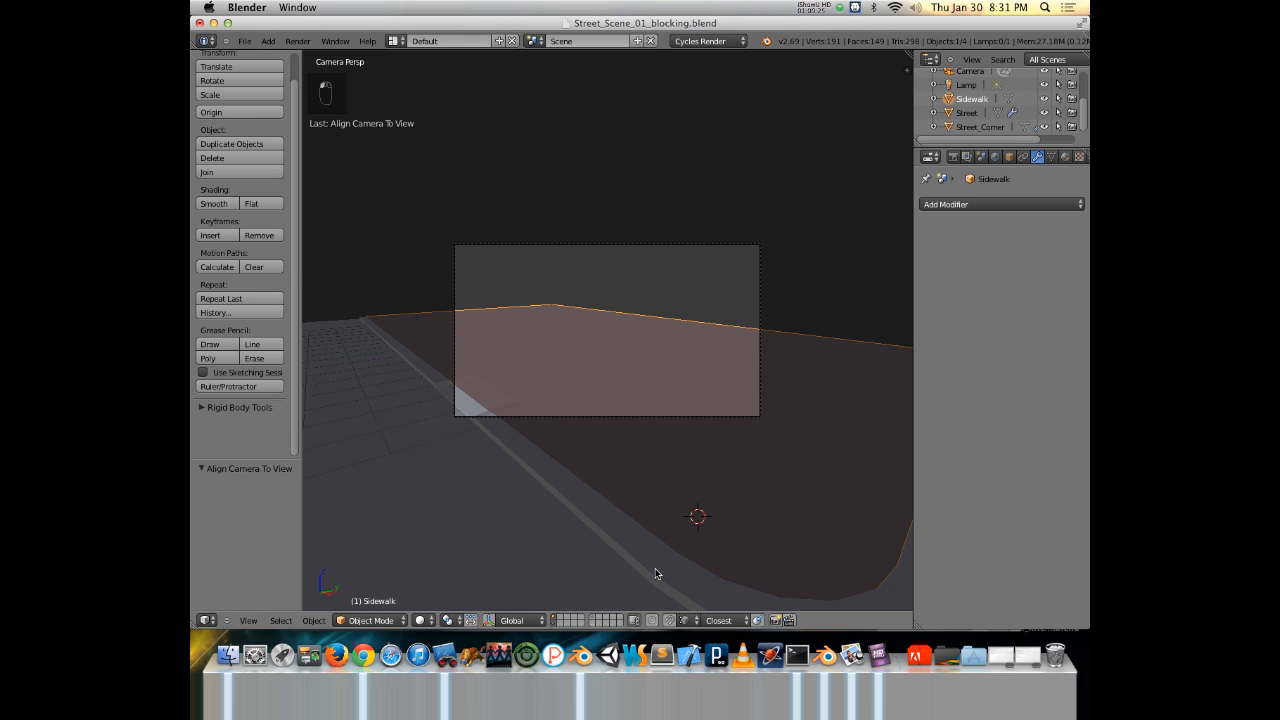
Select the camera and move it back about 7 units along its local Z axis to fit the corner in frame.
right_click(595, 416)
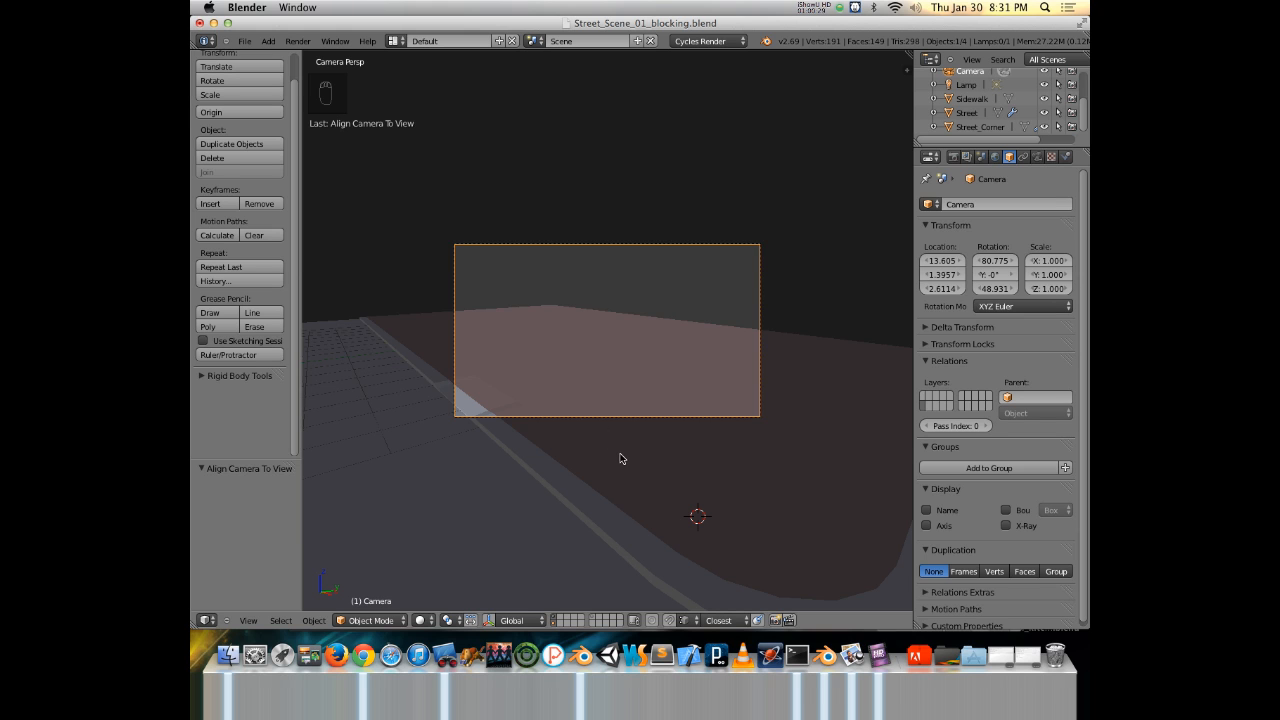
scroll(625, 446, "up", 3)
scroll(623, 445, "up", 1)
scroll(623, 445, "down", 1)
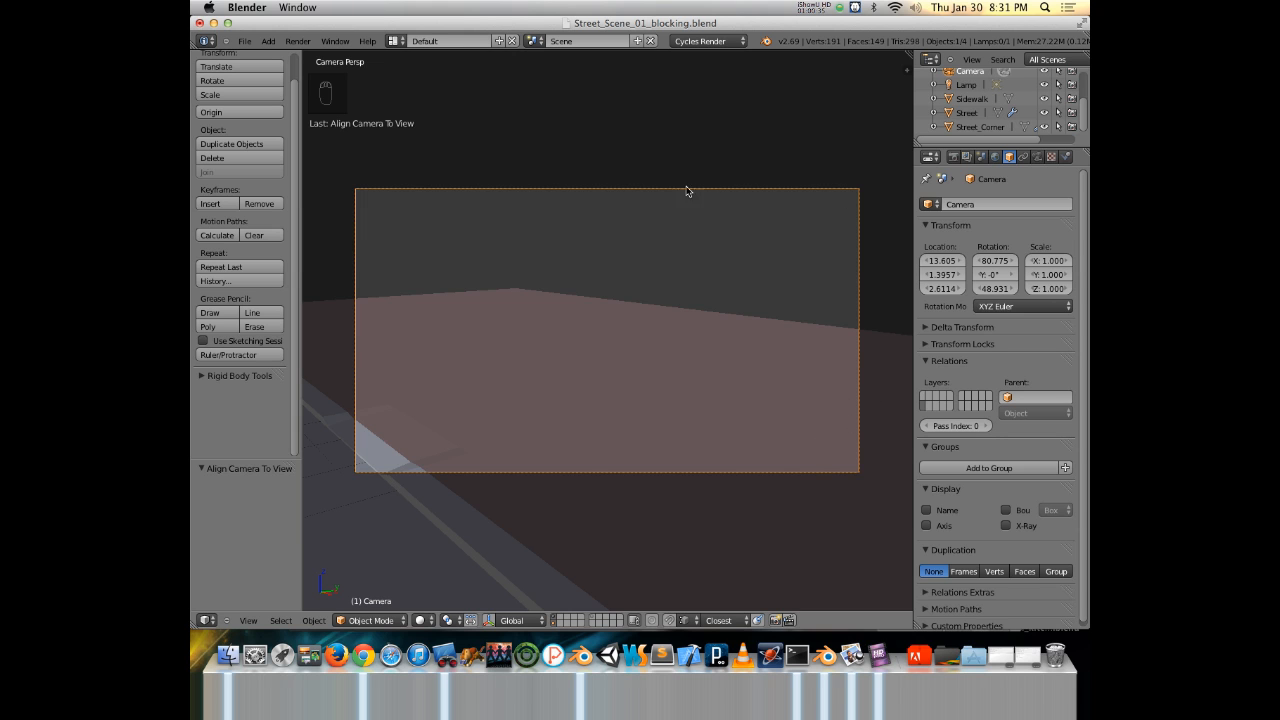
scroll(990, 97, "up", 2)
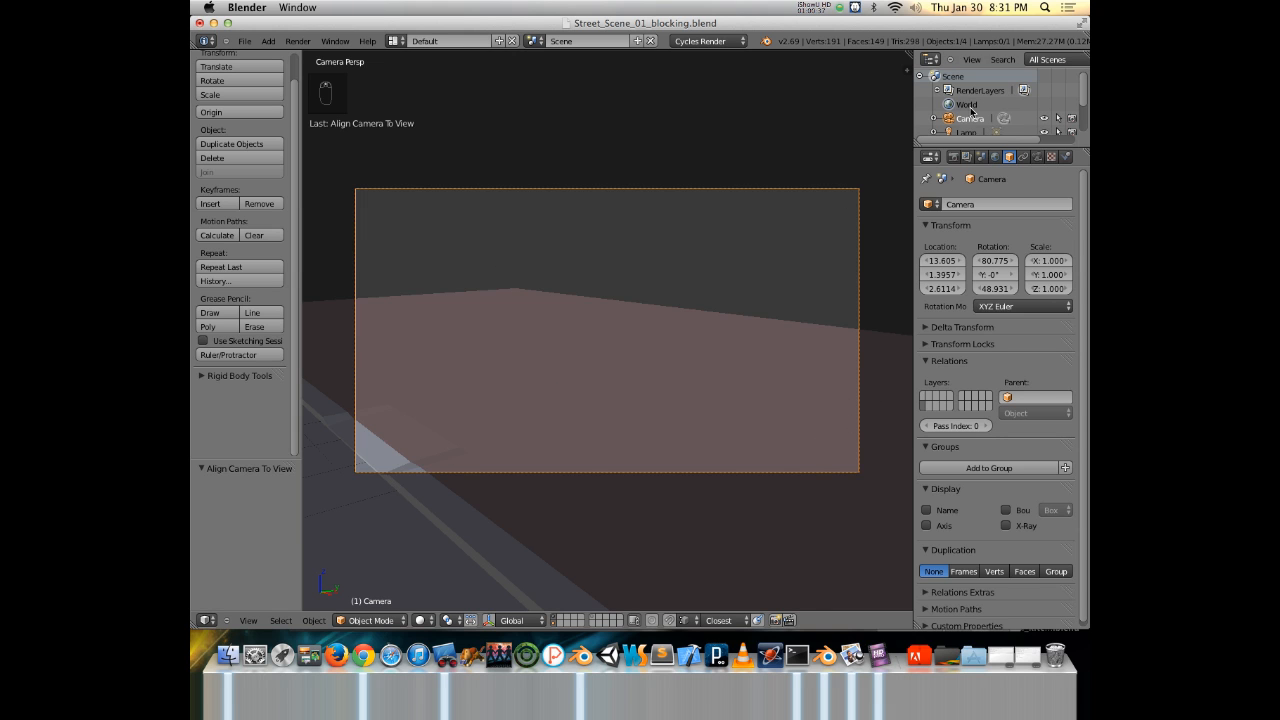
key("g")
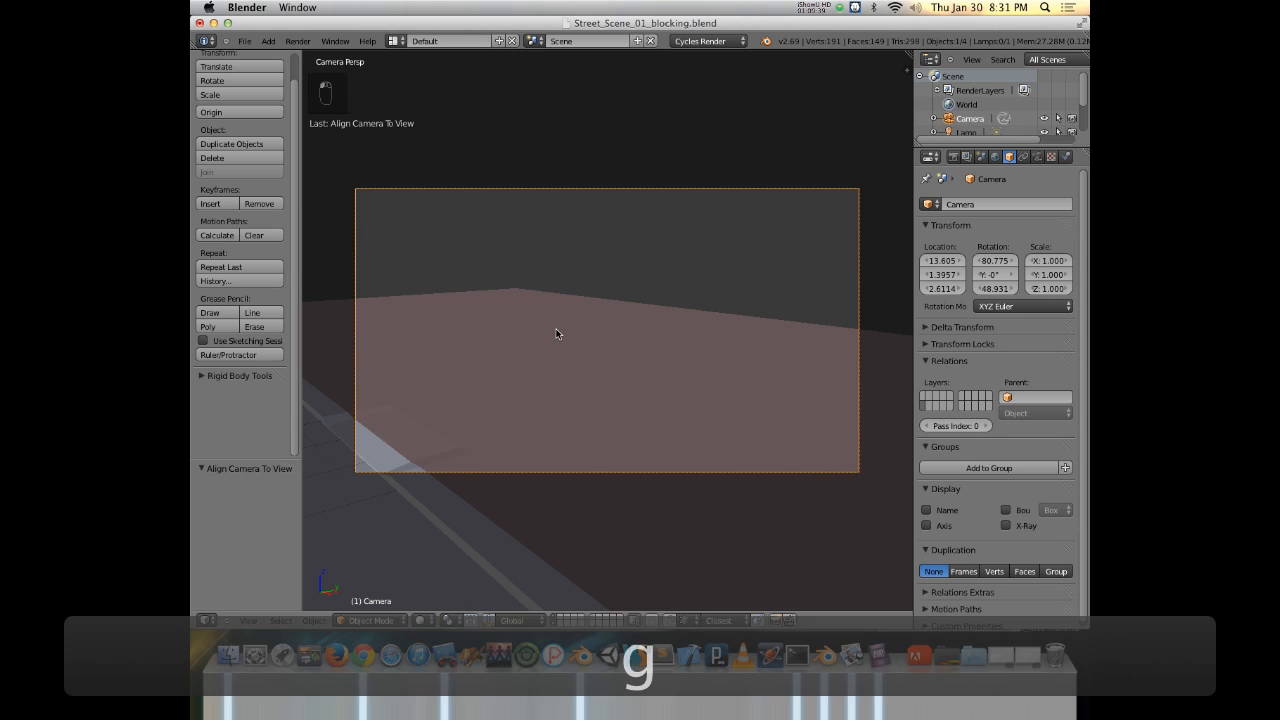
key("z")
key("z")
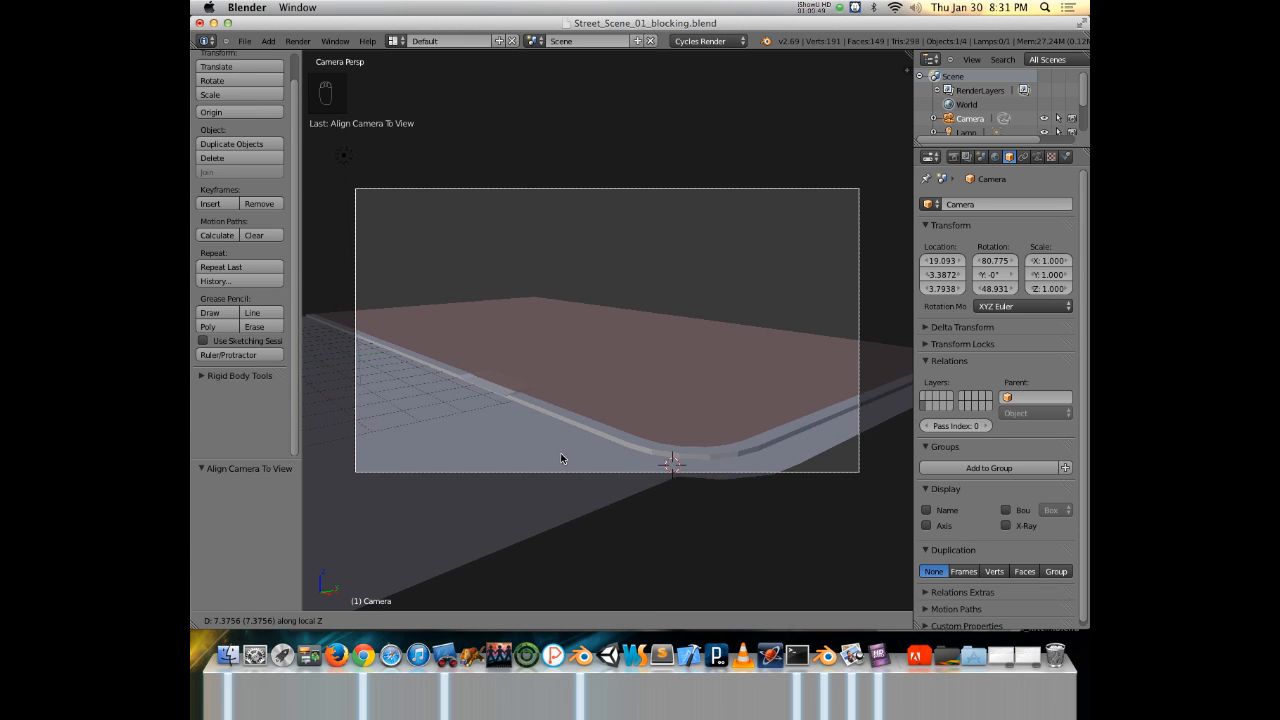
left_click(561, 452)
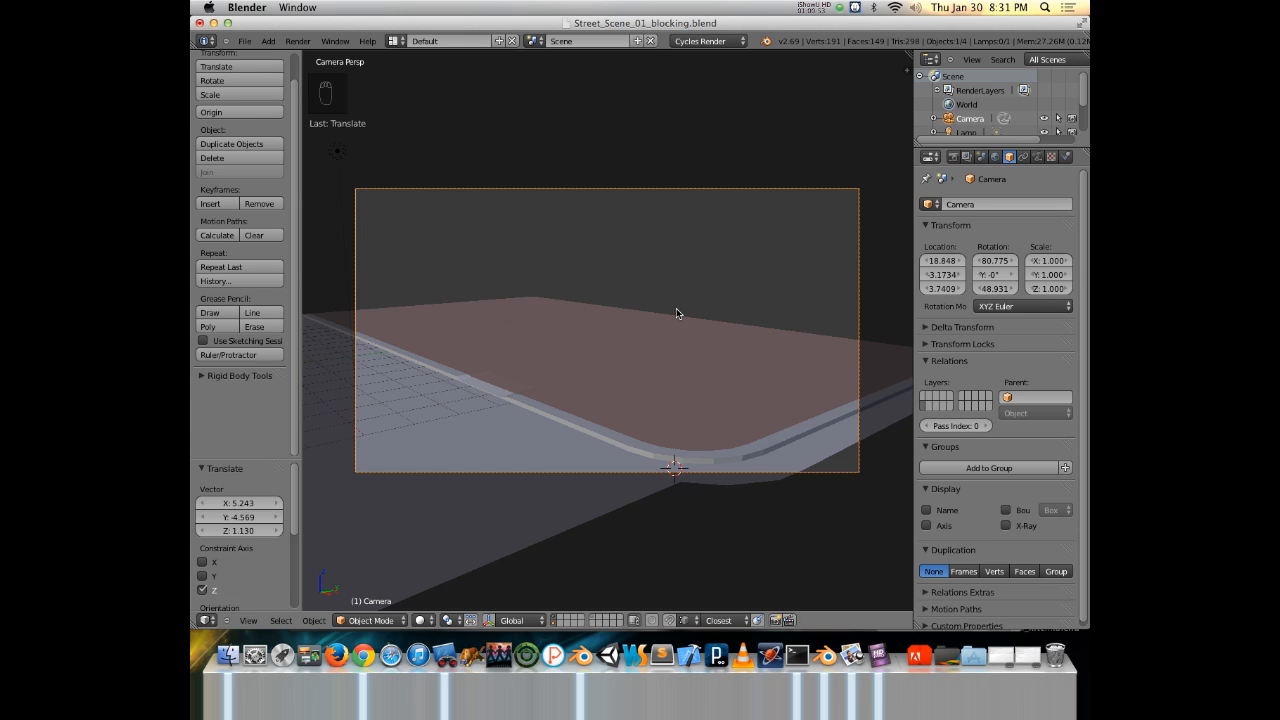
Rotate the camera about 3.5° around the global Z axis.
key("r")
key("z")
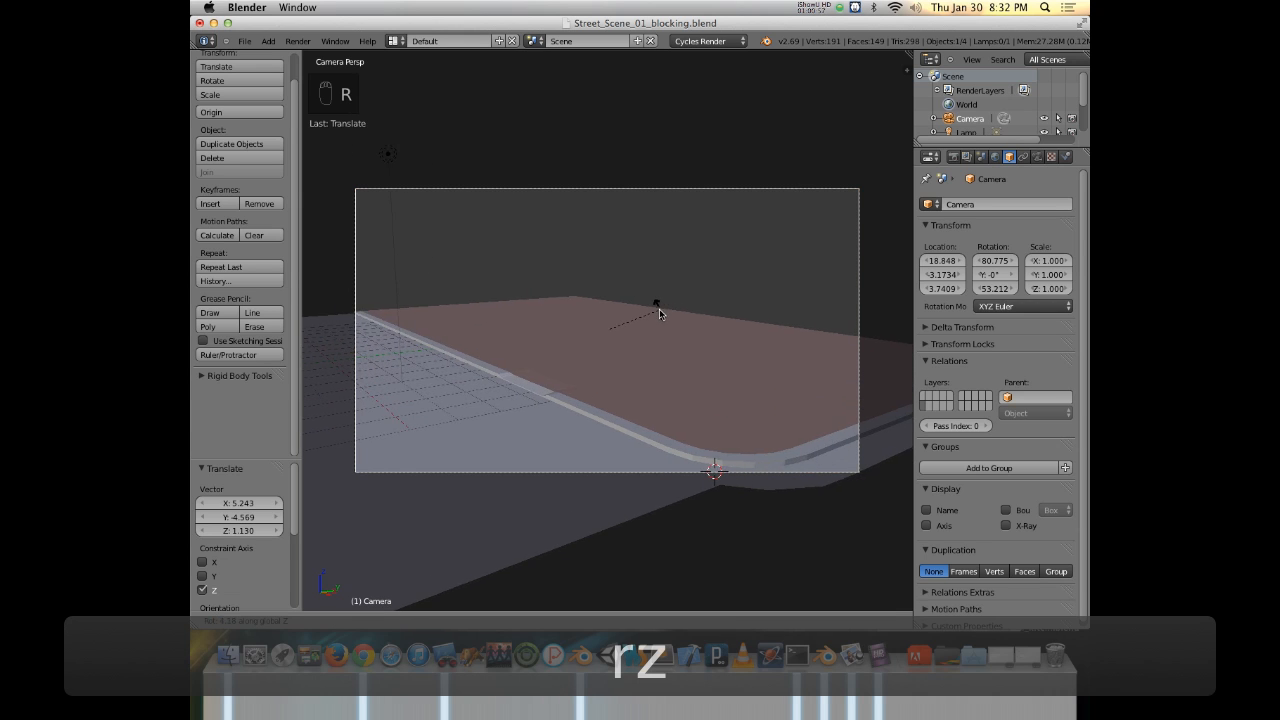
left_click(661, 312)
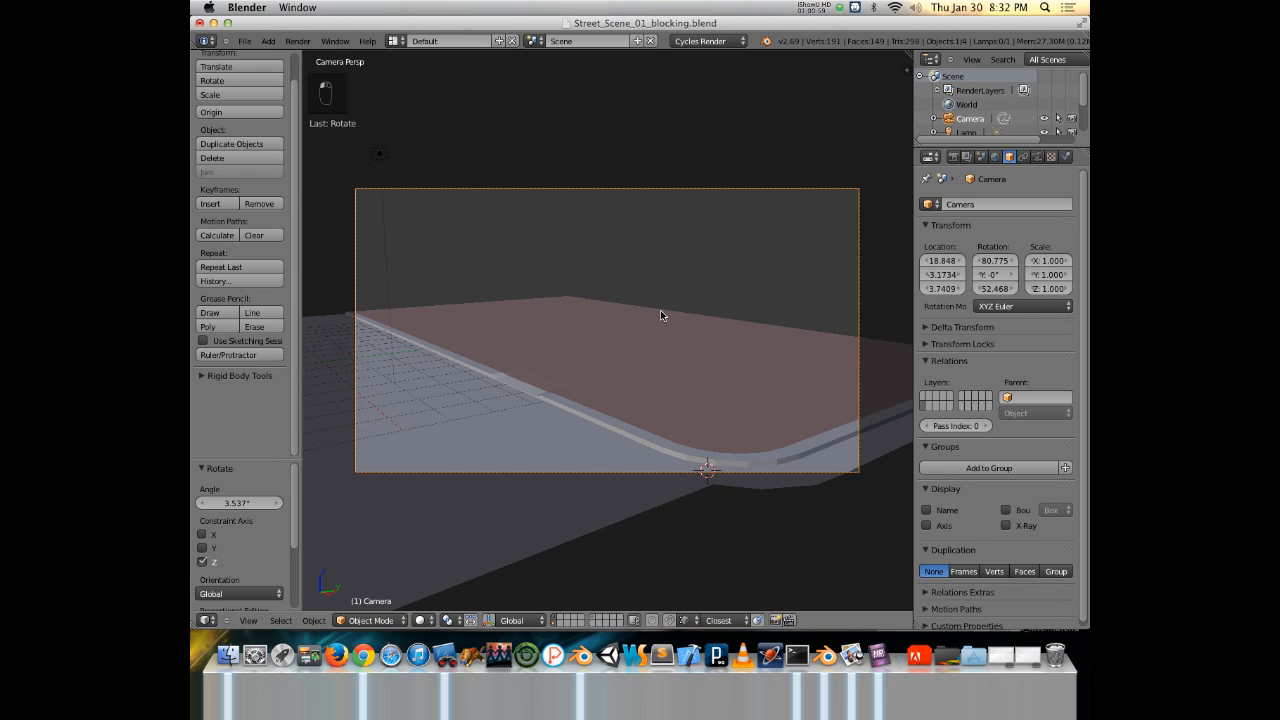
Compare the camera framing with the Nicollet_Mall.png photo, and minimize the Google Maps and photo windows to return to Blender.
key("super+Tab")
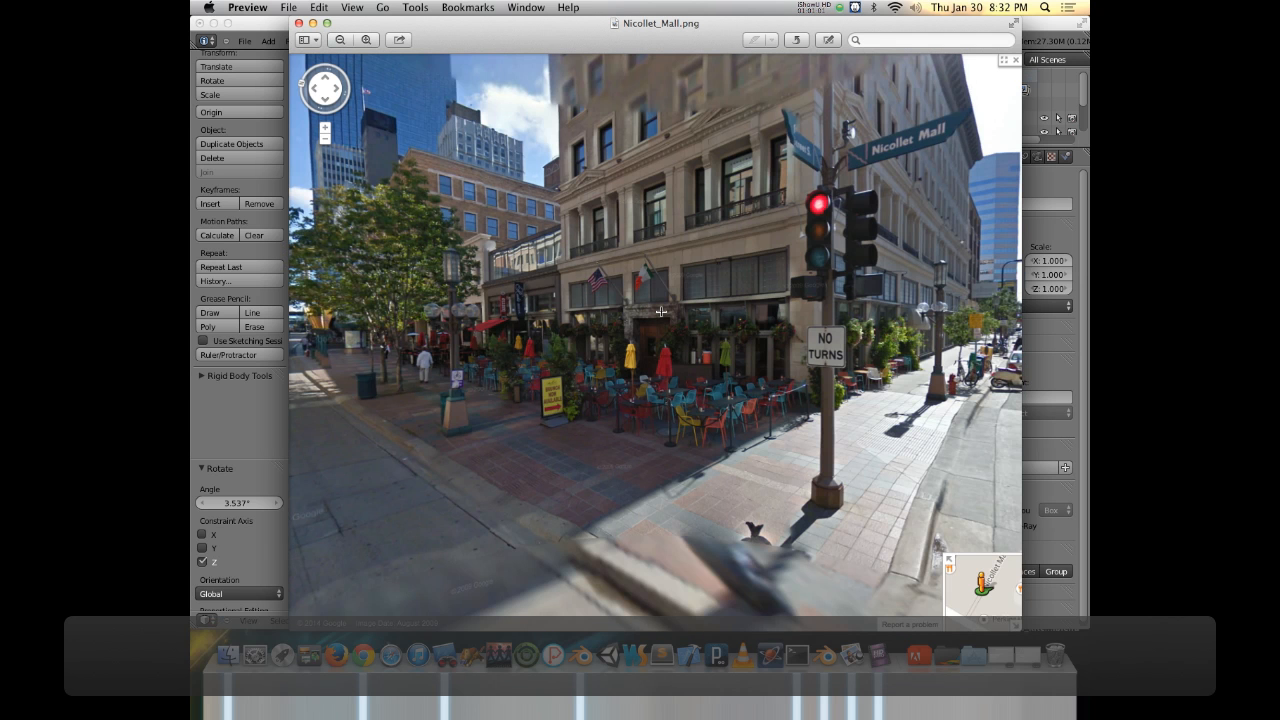
key("super+Tab")
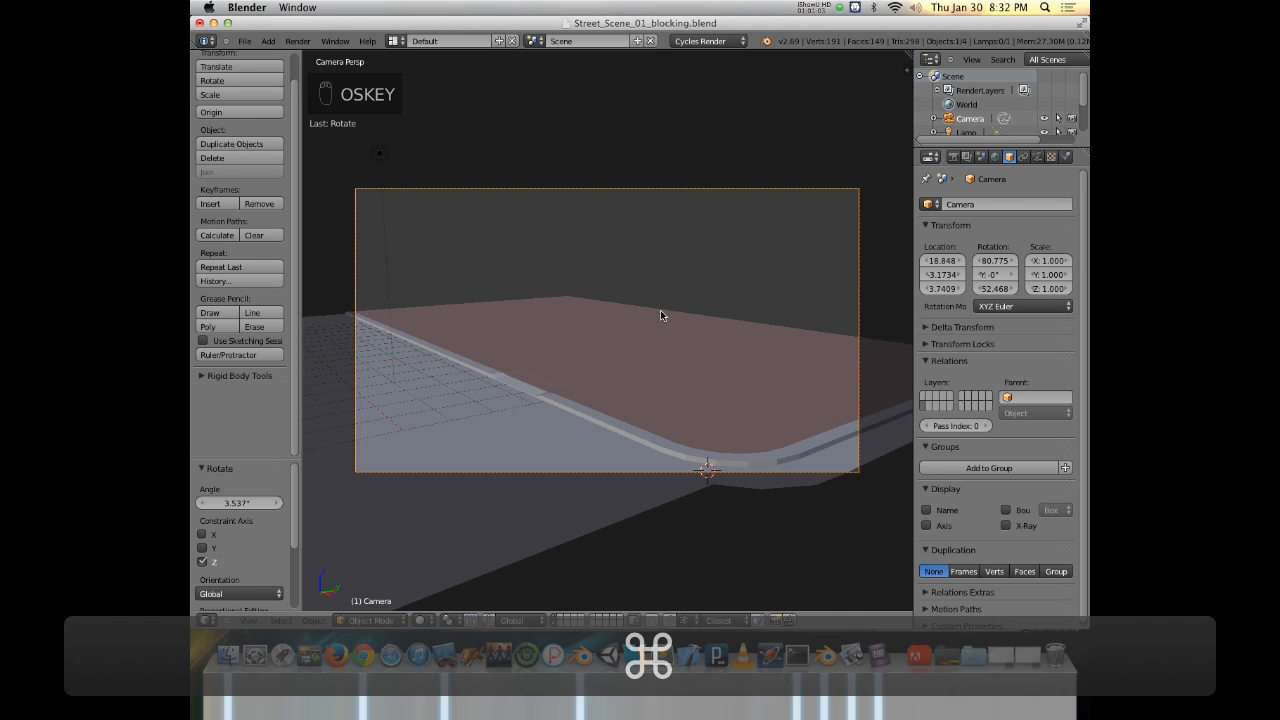
key("super+Tab")
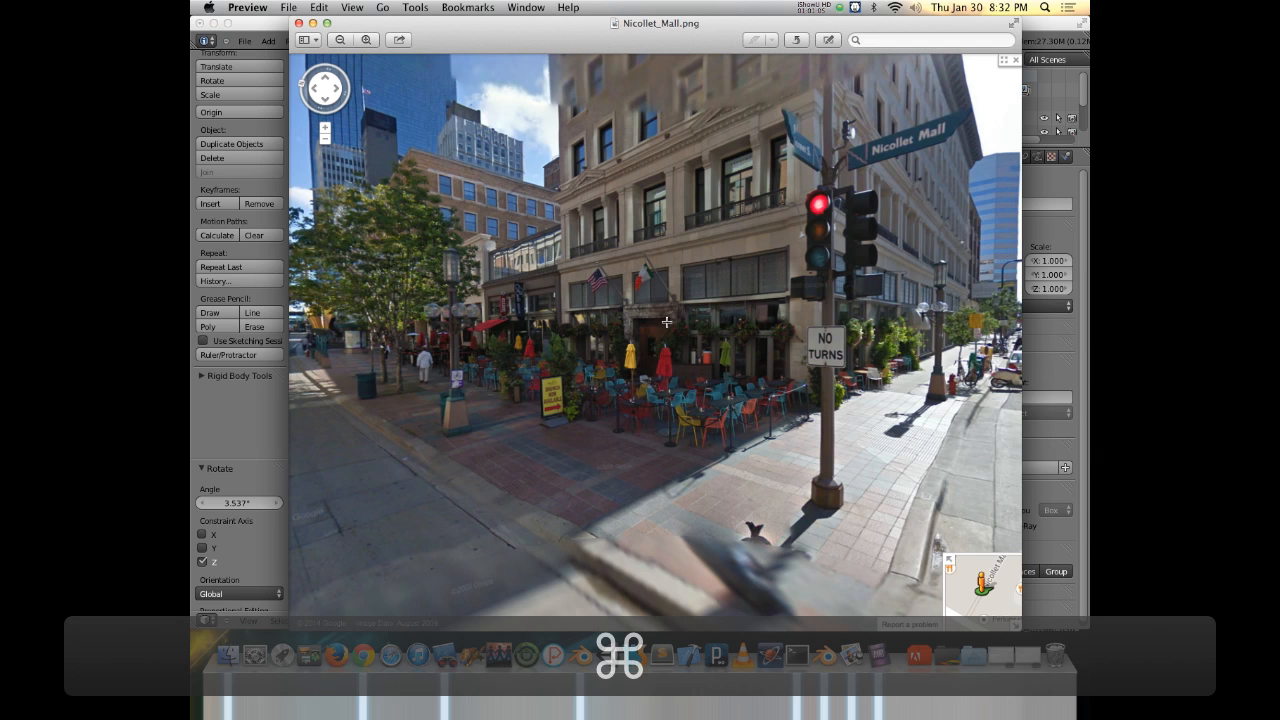
left_click_drag(504, 369, 597, 343)
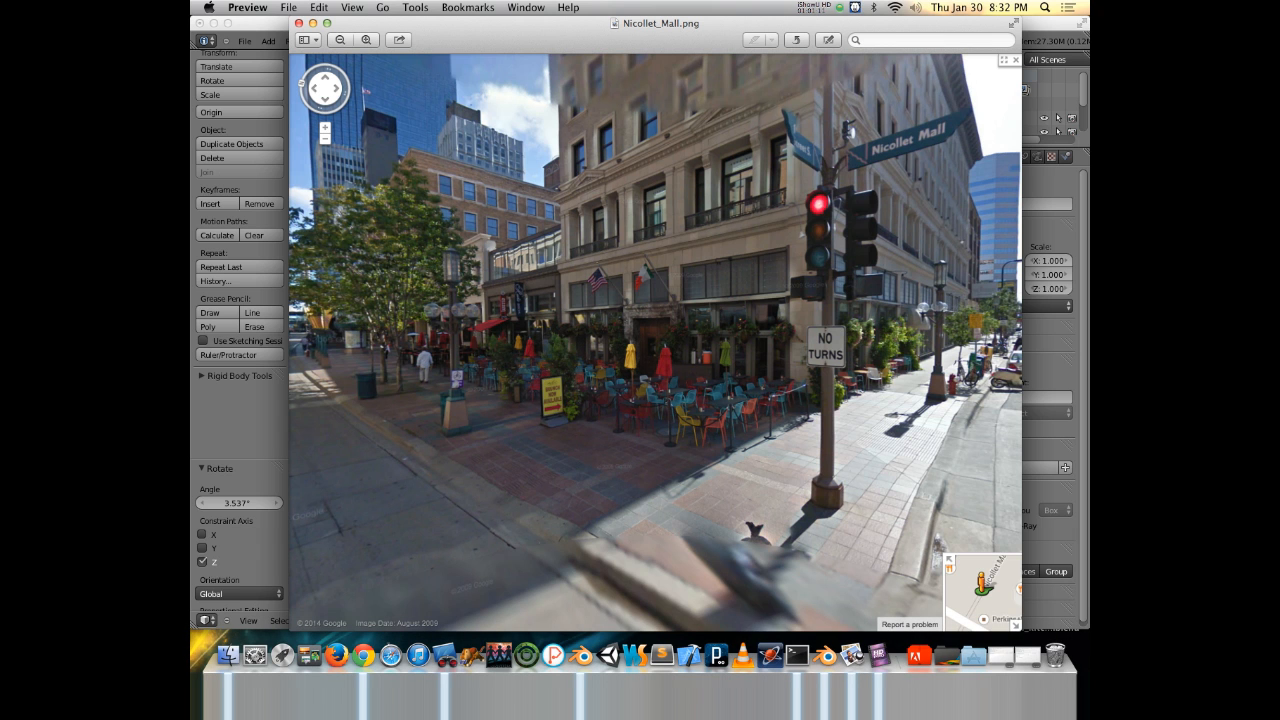
key("super+Tab")
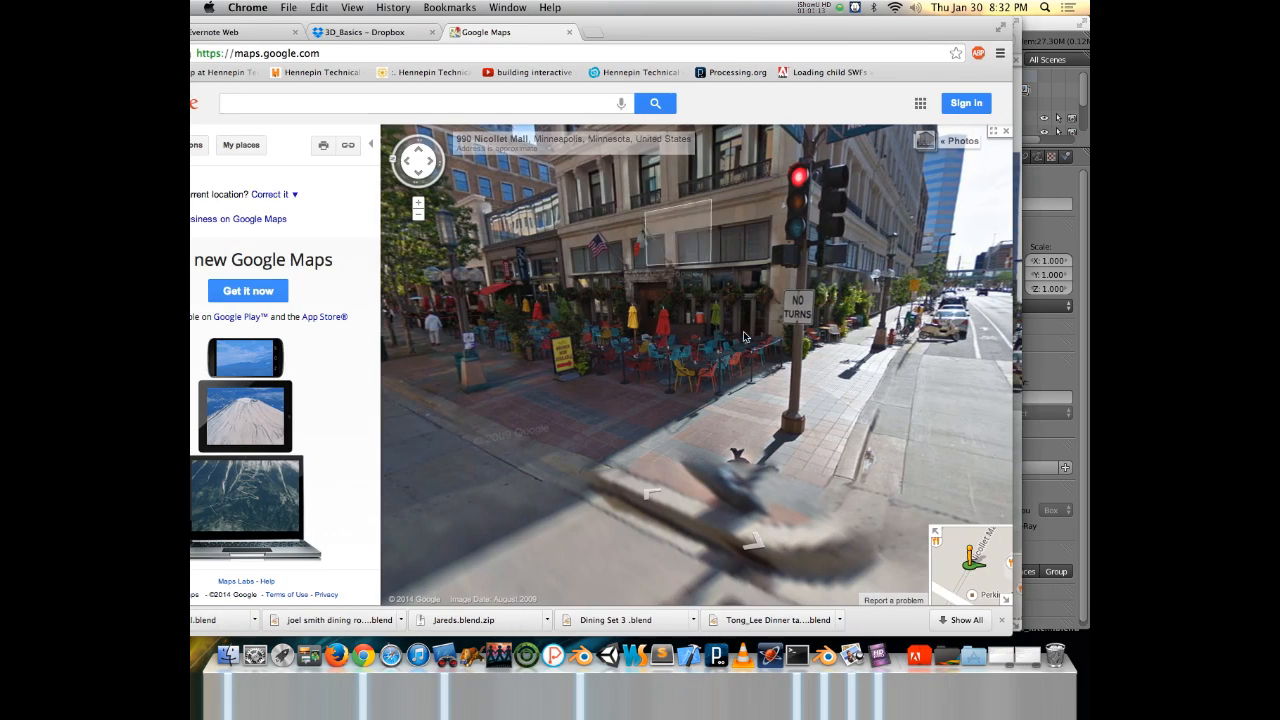
key("super+m")
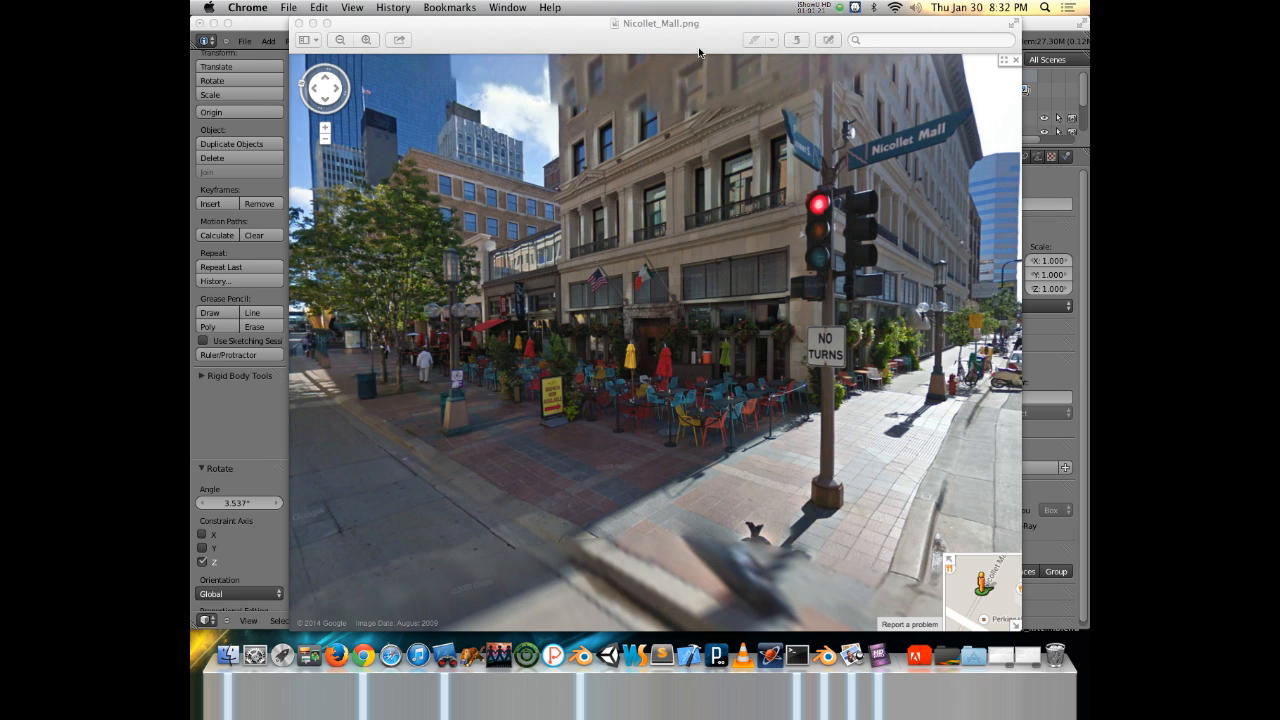
left_click_drag(657, 47, 672, 46)
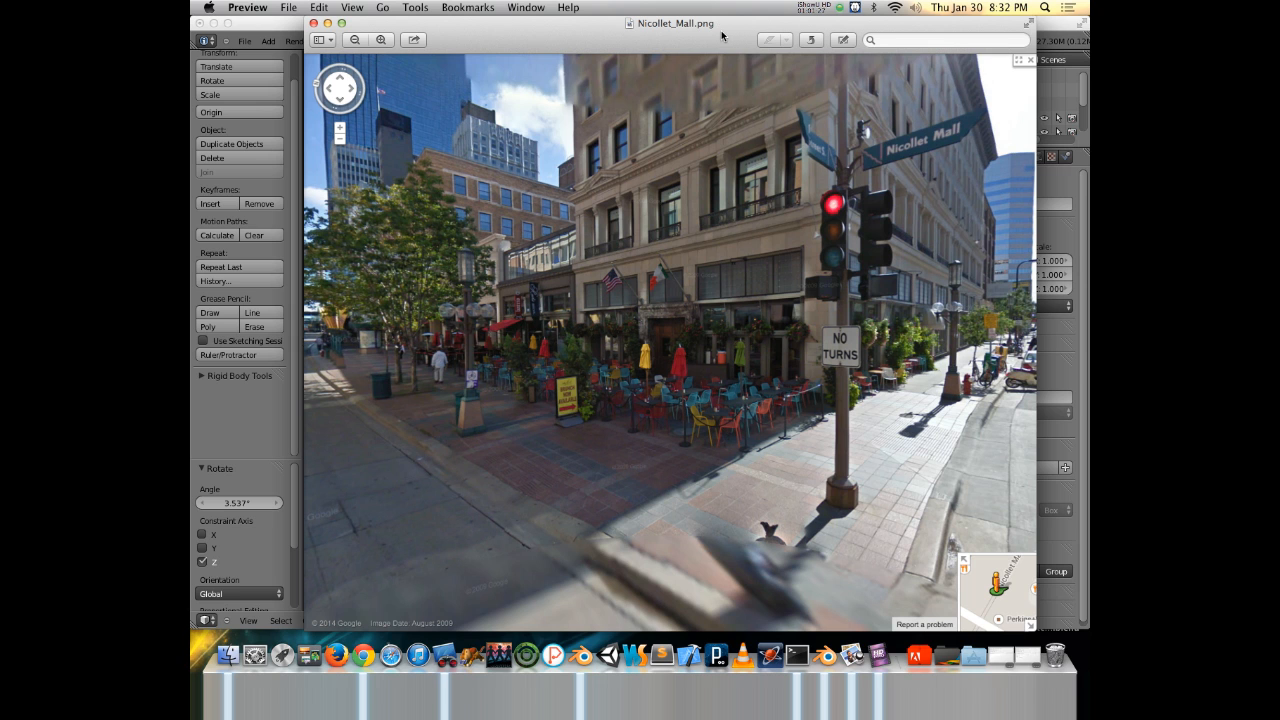
key("super+m")
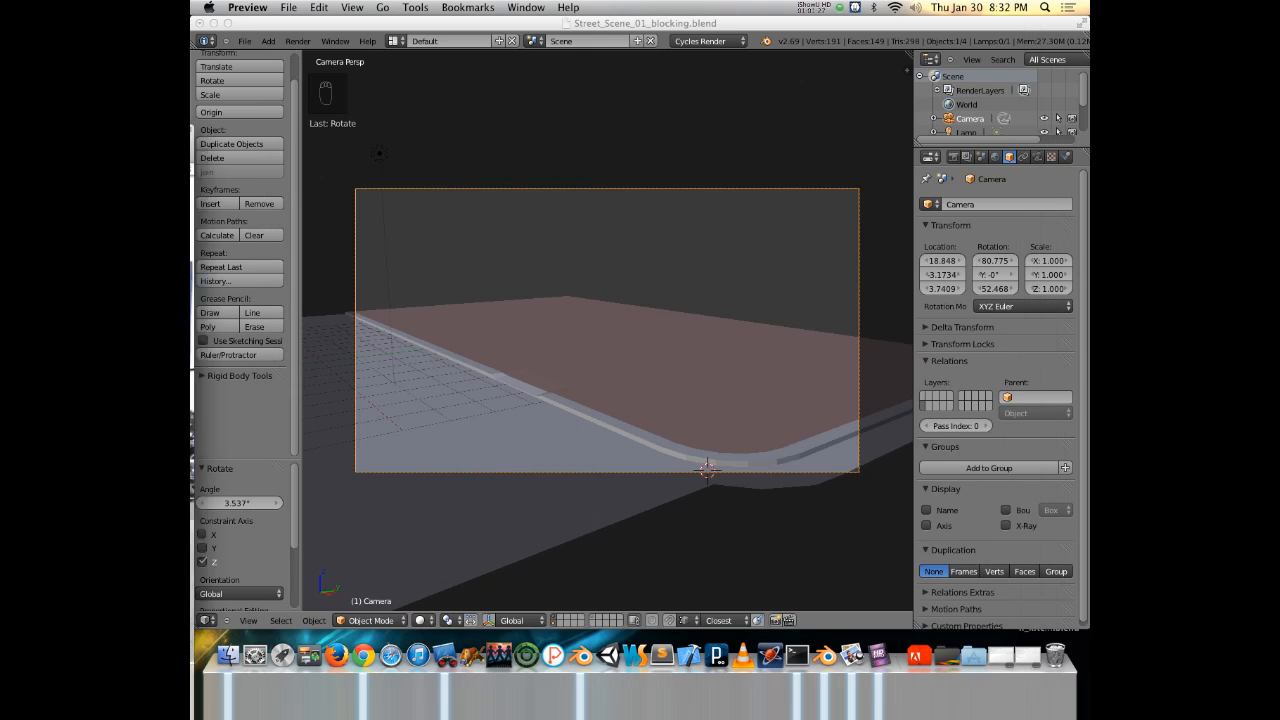
Set the camera's focal length to 24 mm.
left_click(1038, 163)
left_click(1038, 160)
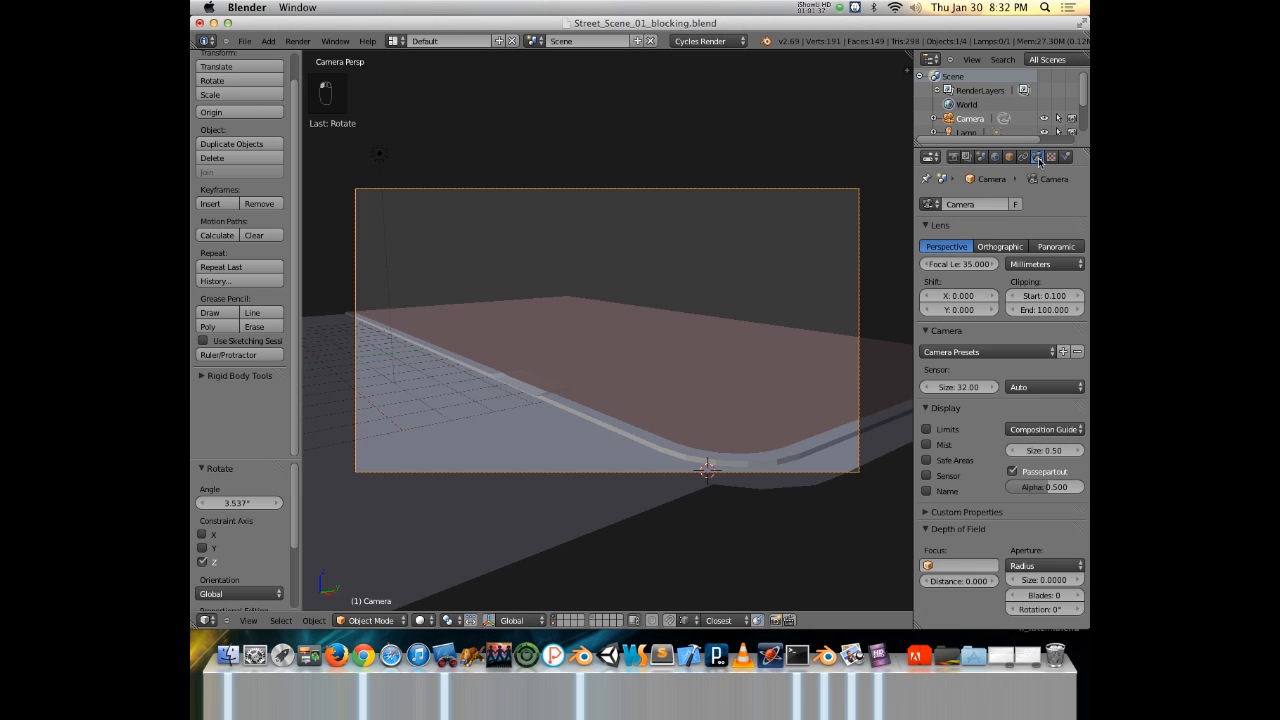
left_click(968, 266)
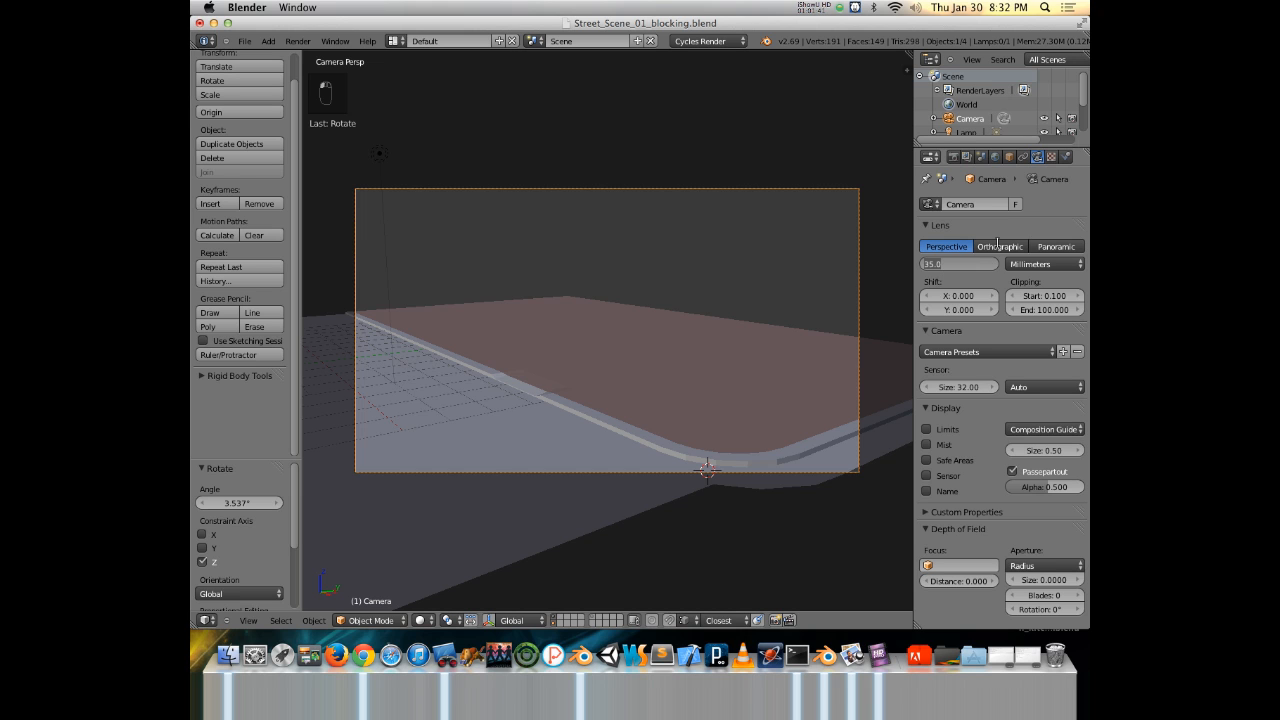
type("24")
key("Return")
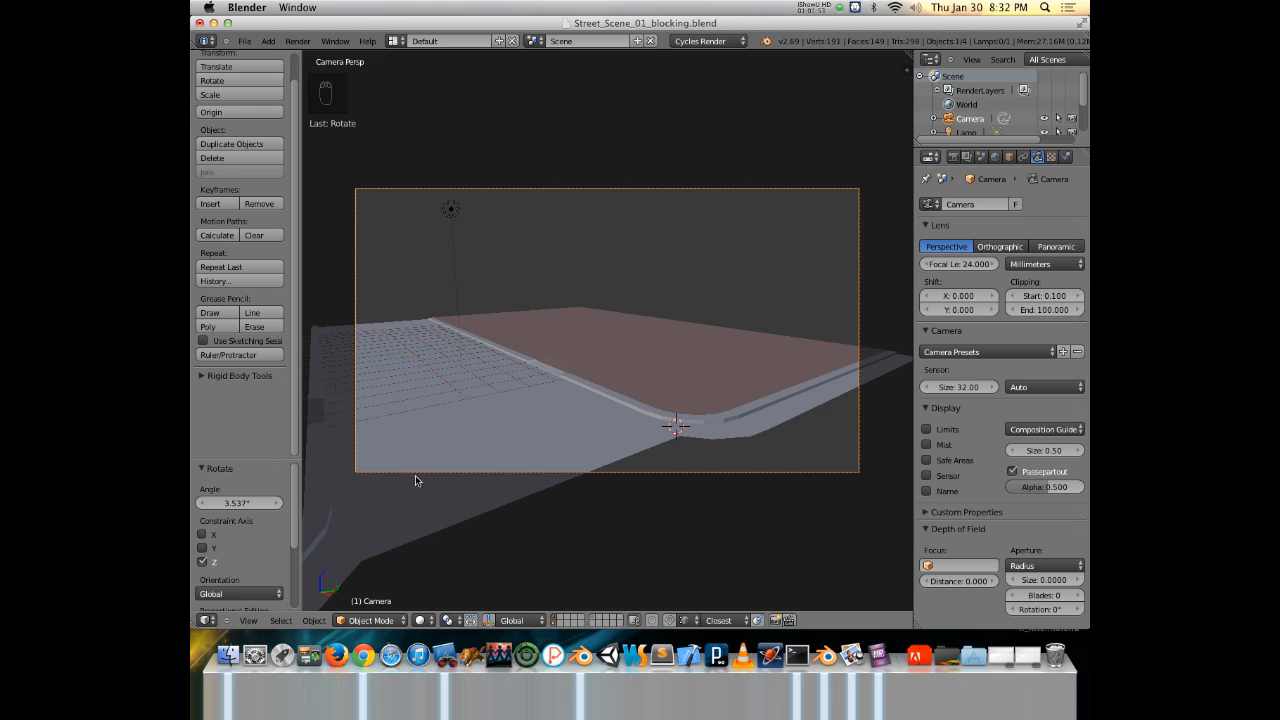
Preview the street corner through the camera in Rendered viewport shading, and return to Solid shading.
key("z")
key("shift+z")
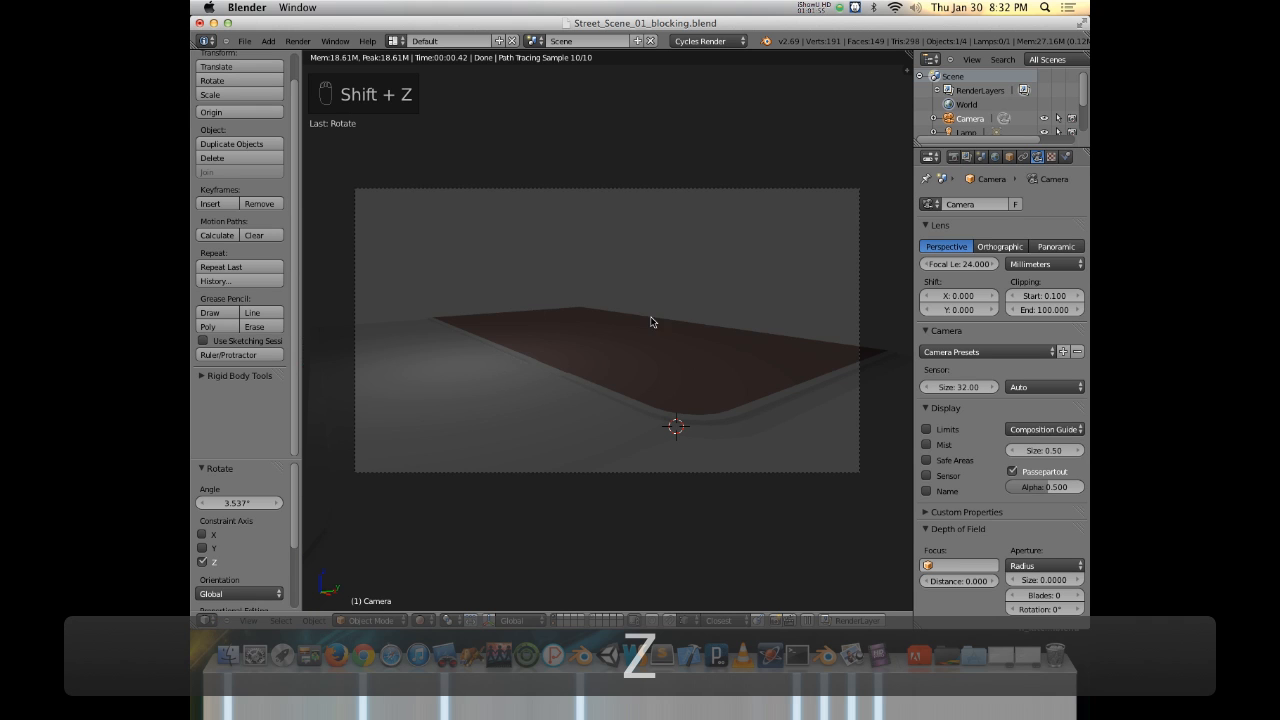
key("shift+z")
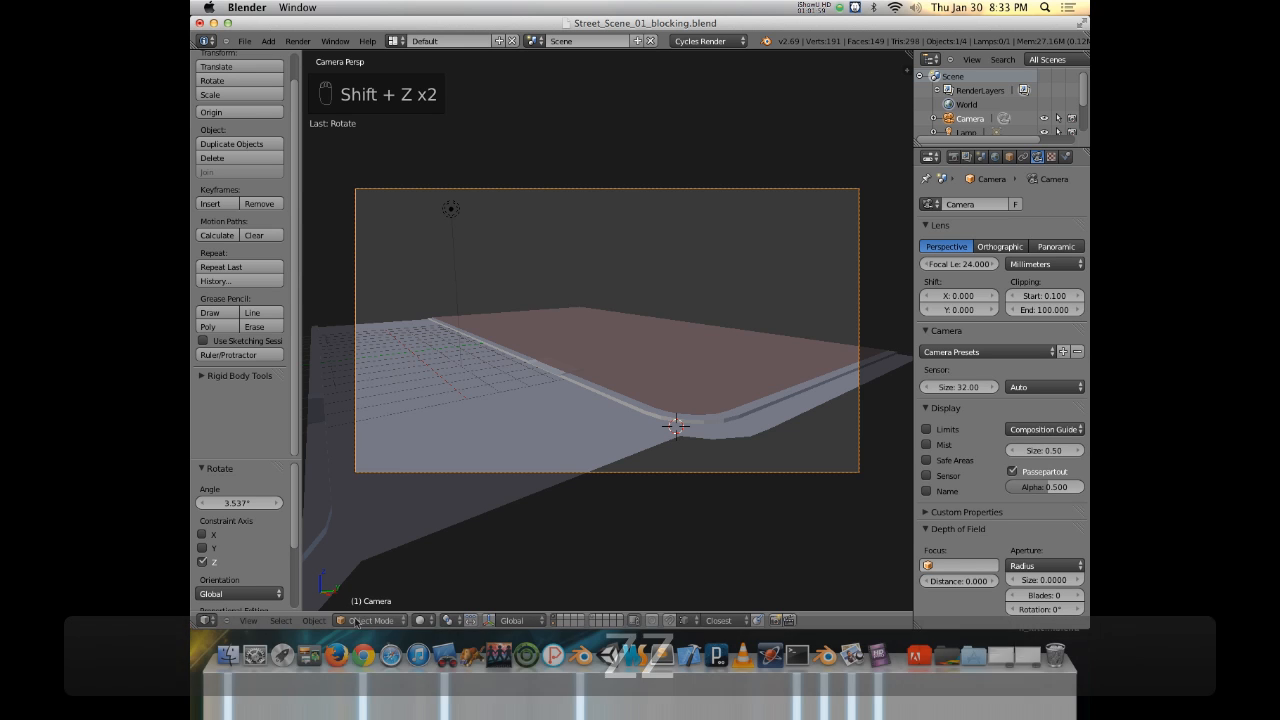
left_click(420, 620)
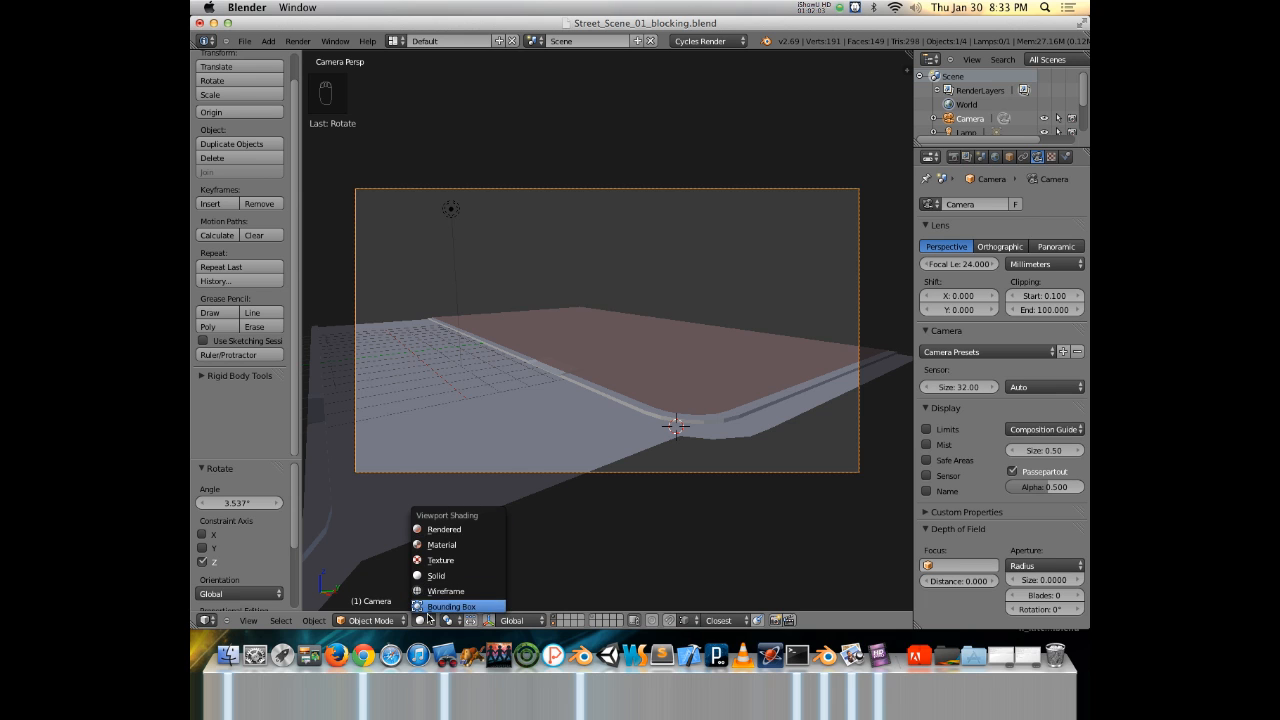
left_click(441, 529)
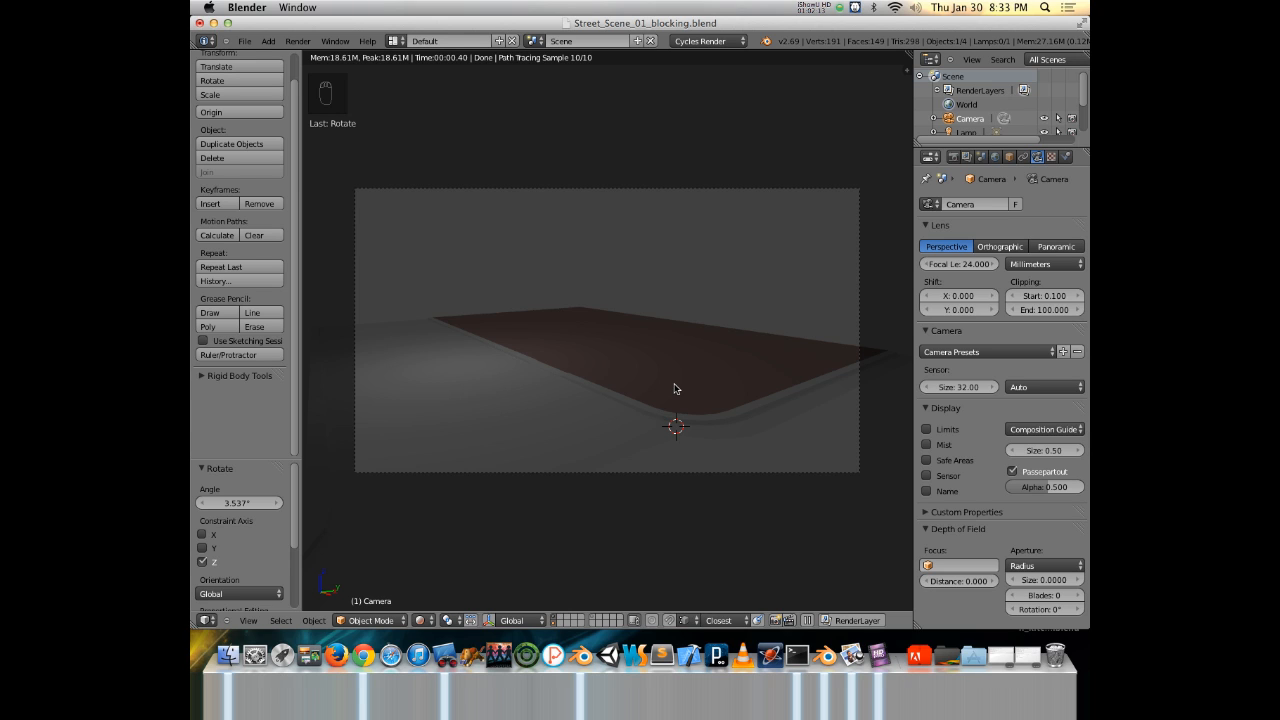
key("shift+z")
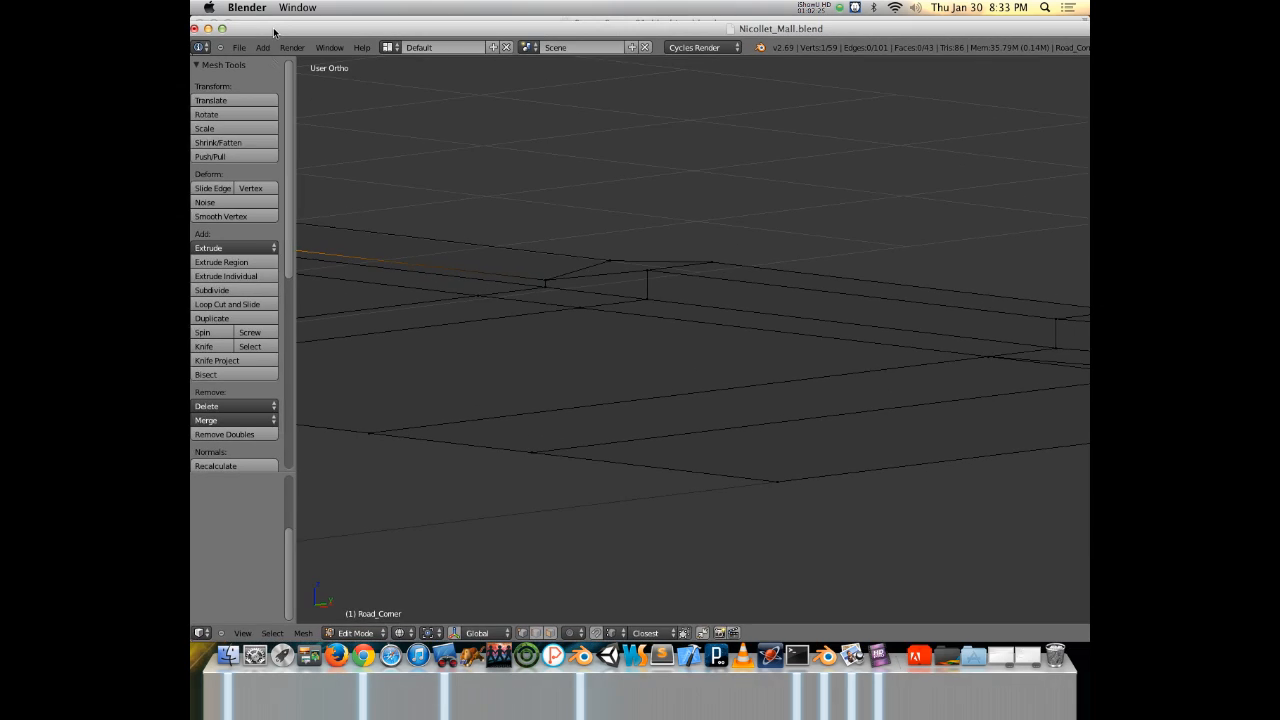
In the Nicollet_Mall.blend window, display the Road_Corner mesh in solid shading and return to Object Mode.
key("z")
scroll(664, 321, "down", 3)
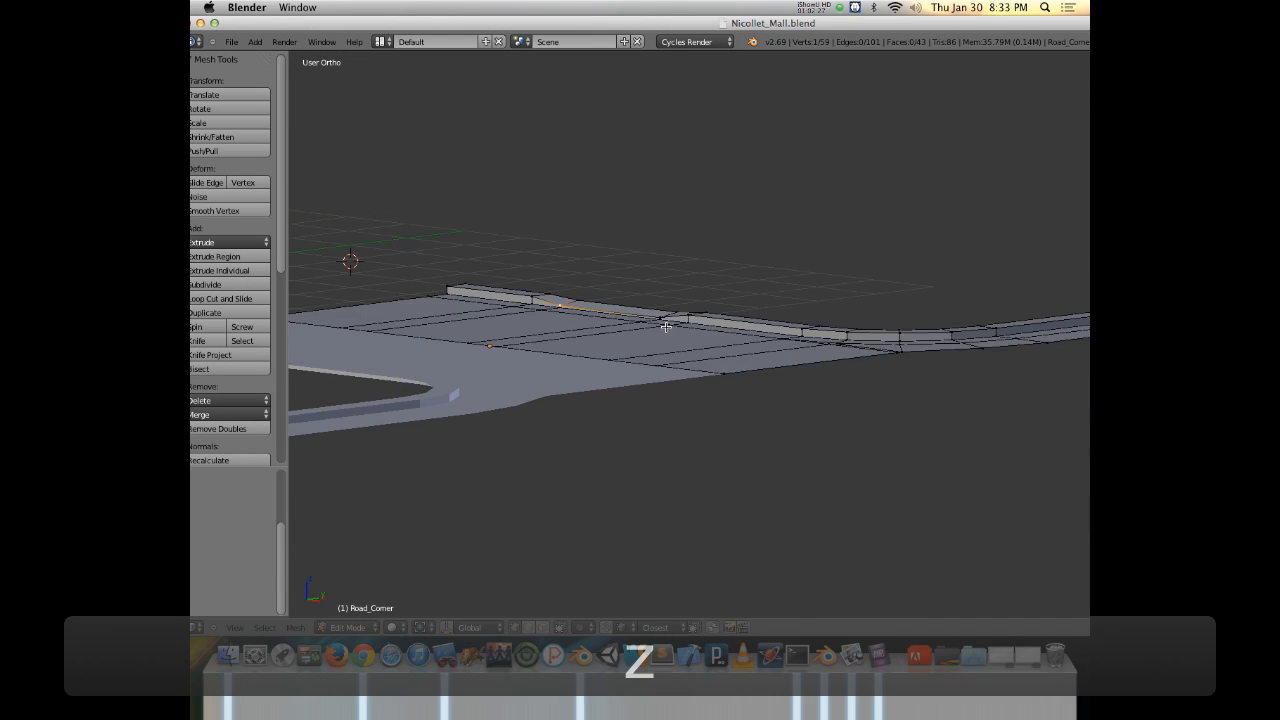
key("Tab")
Show the layers holding the building, sidewalks, trash cans, traffic light and camera, and examine the building front in the Nicollet_Mall.blend scene.
left_click(547, 627)
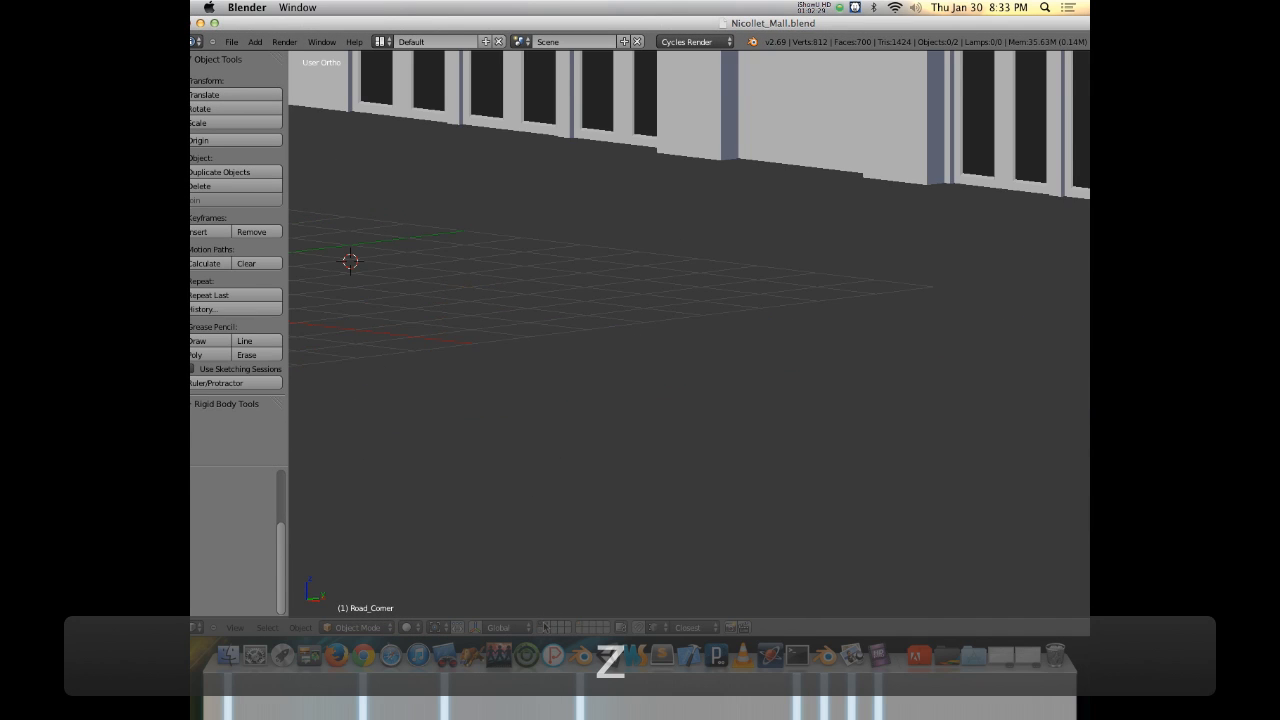
scroll(620, 338, "down", 4)
middle_click_drag(674, 237, 662, 401, "shift")
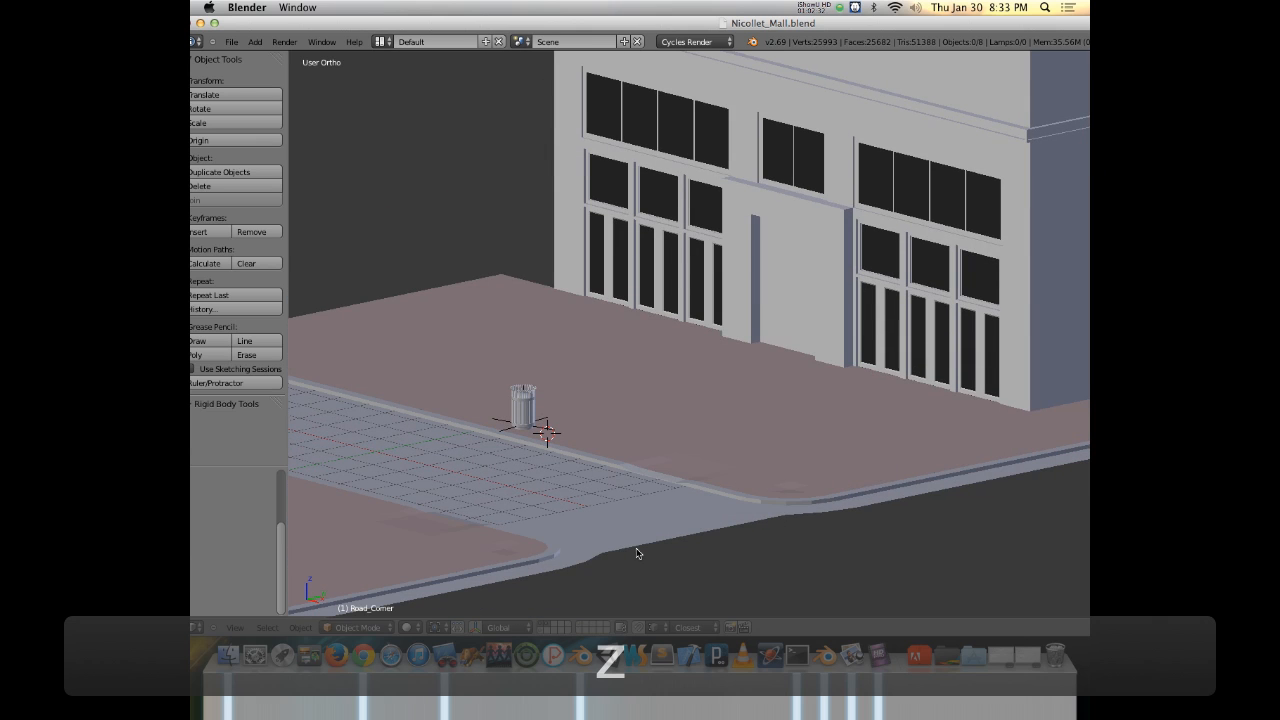
left_click(582, 625, "shift")
left_click(582, 625, "shift")
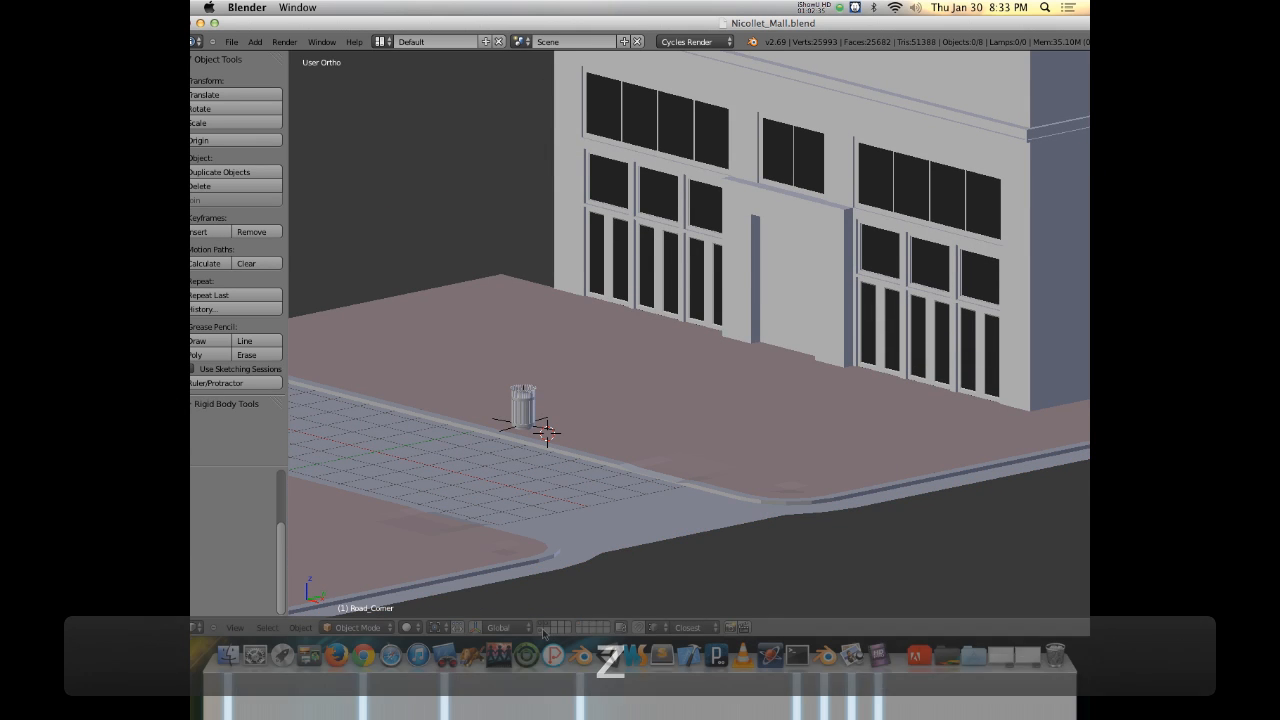
left_click(542, 628, "shift")
middle_click_drag(655, 490, 660, 462)
middle_click_drag(655, 340, 584, 395, "shift")
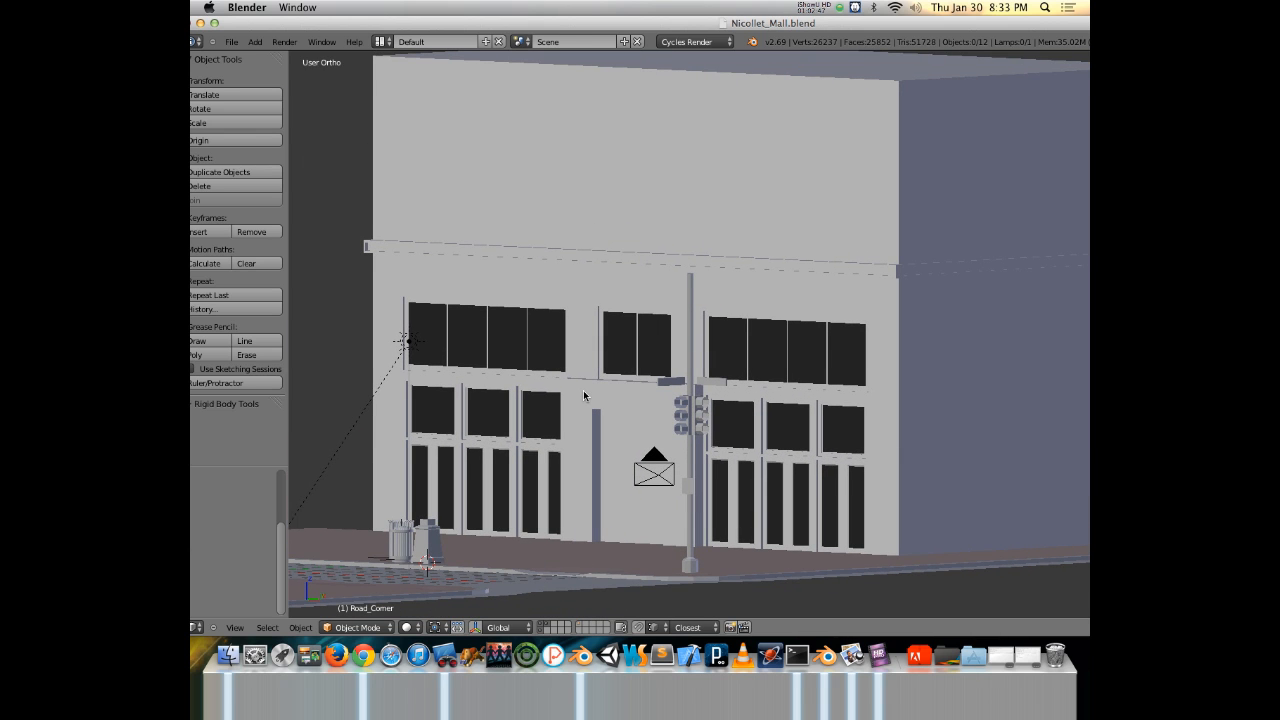